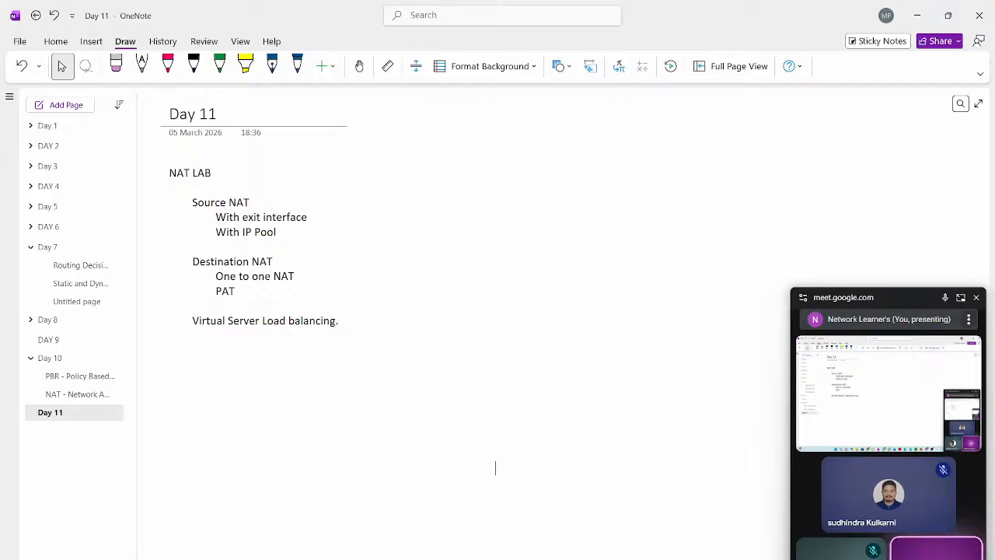
Step: Open the "NAT - Network Address Translation" page under Day 10
left_click(297, 67)
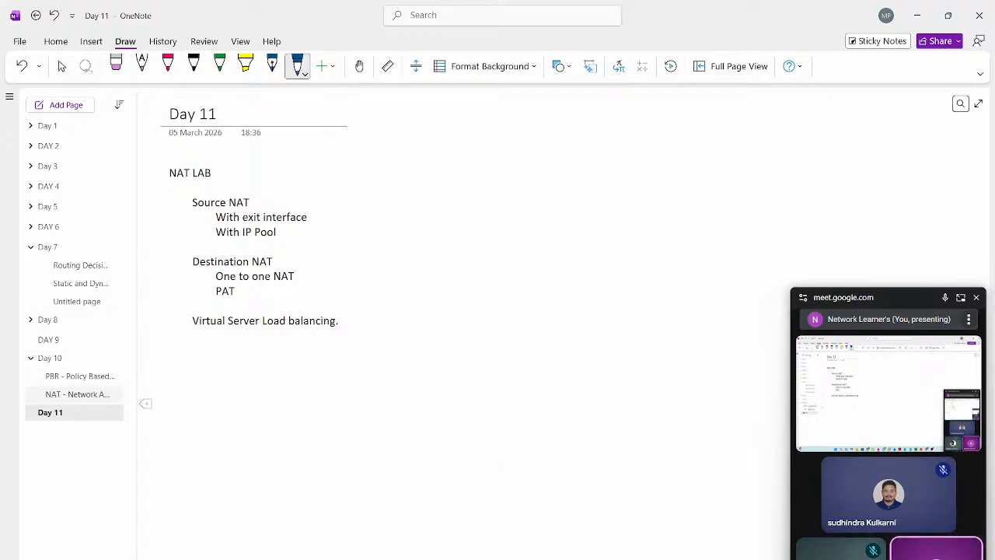
left_click(78, 394)
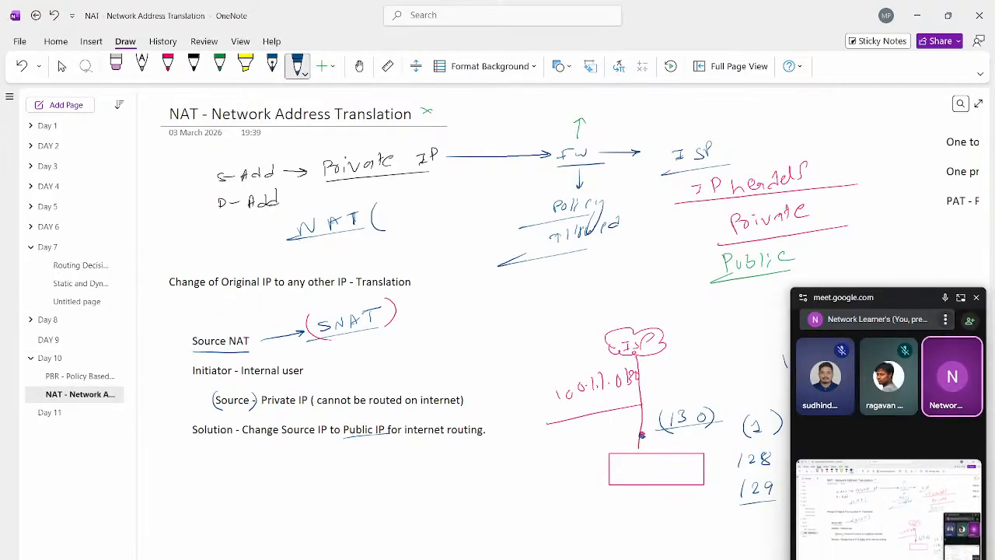
Step: Switch to the Google Meet window, admit the waiting guest to the call, and return to the OneNote notes
left_click(699, 559)
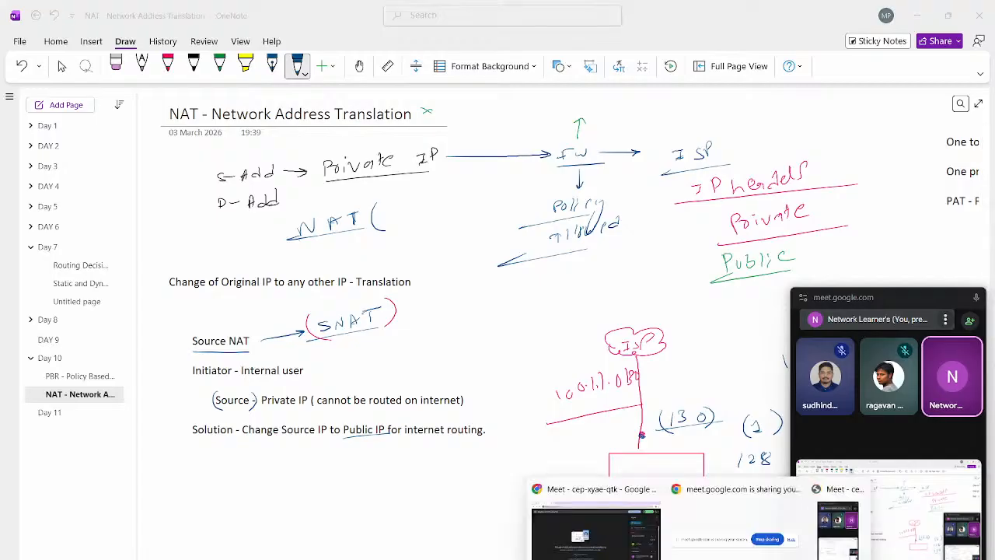
left_click(597, 532)
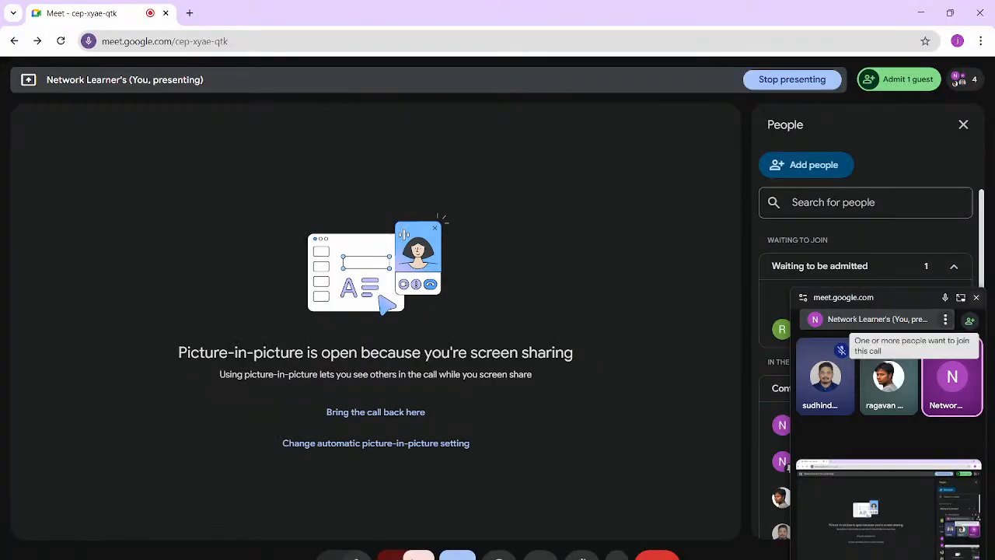
left_click(976, 298)
left_click(915, 329)
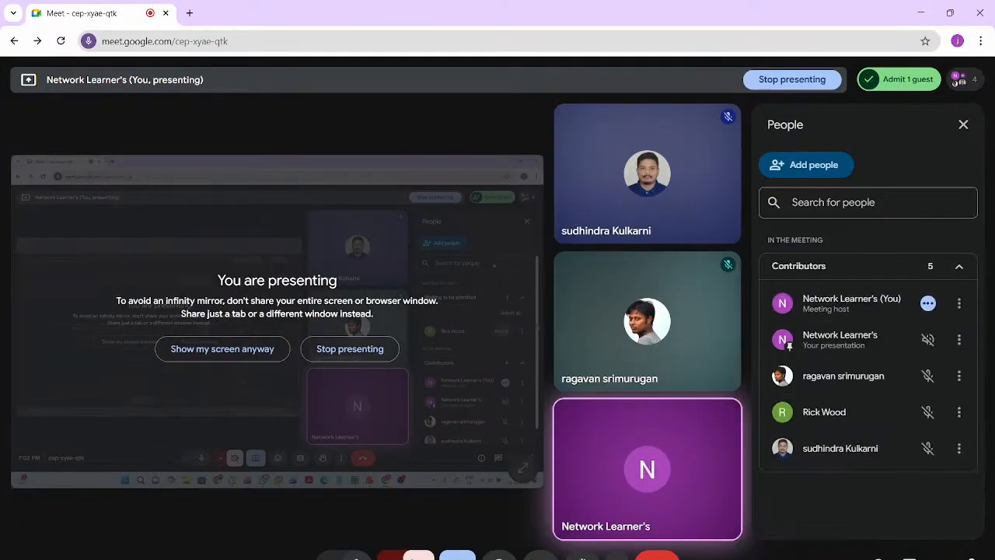
left_click(921, 13)
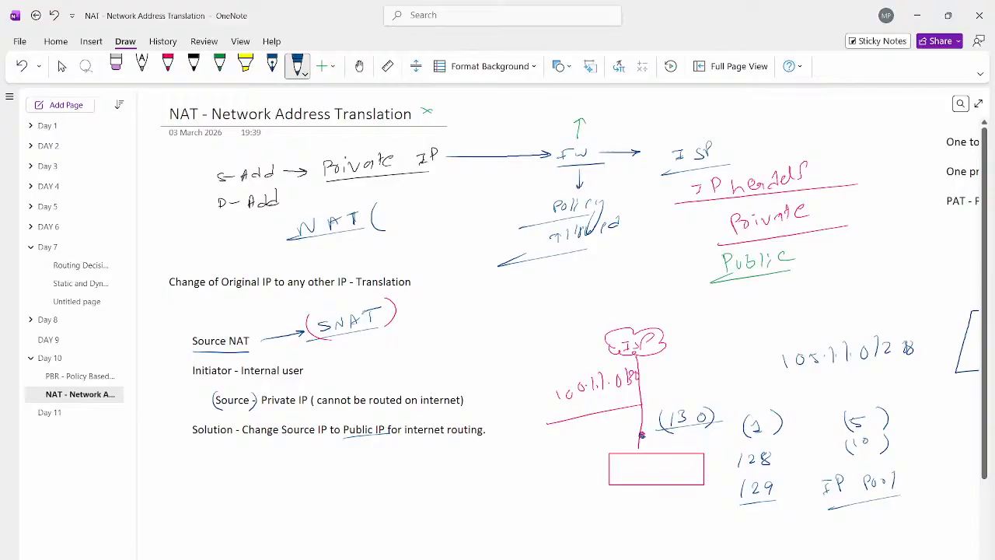
Step: Copy the whole table with the Source, Source port, Destination and Destination port columns
key("Right")
key("Right")
key("Right")
key("Right")
key("Right")
key("Right")
key("Right")
key("Right")
key("Right")
key("Right")
key("Right")
key("Right")
key("Right")
key("Right")
key("Right")
key("Right")
key("Right")
key("Right")
key("Right")
key("Right")
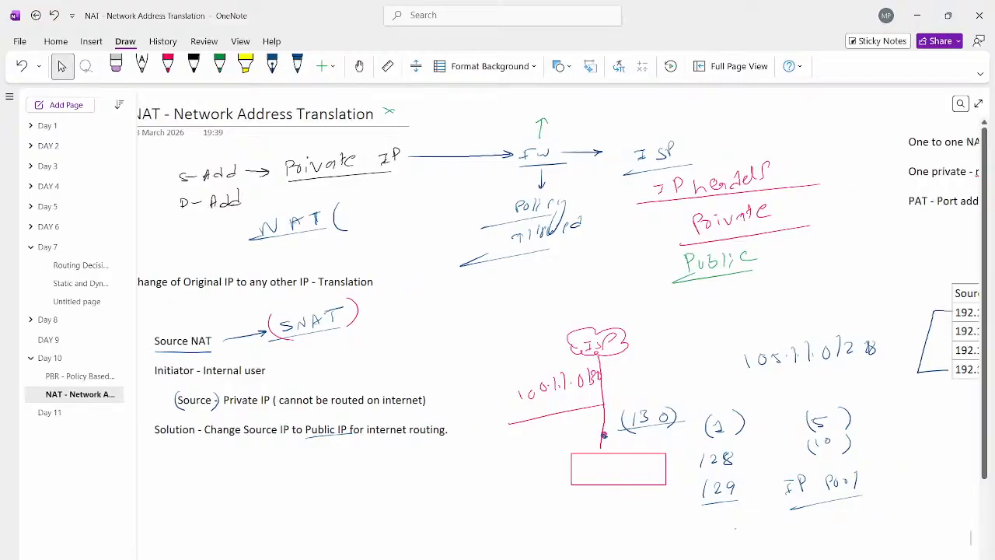
key("Right")
key("Right")
key("Right")
key("Right")
key("Right")
key("Right")
key("Right")
key("Right")
key("Right")
key("Right")
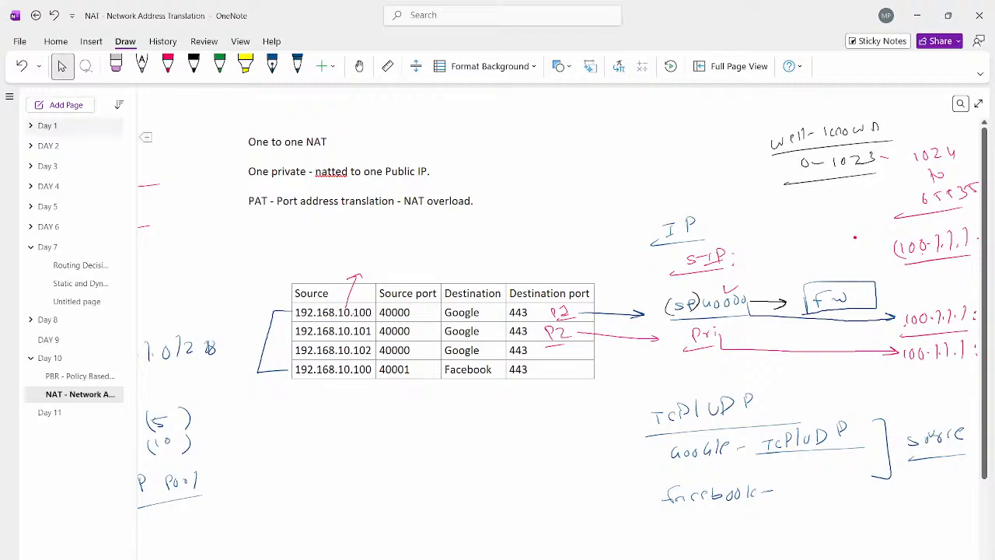
left_click(332, 294)
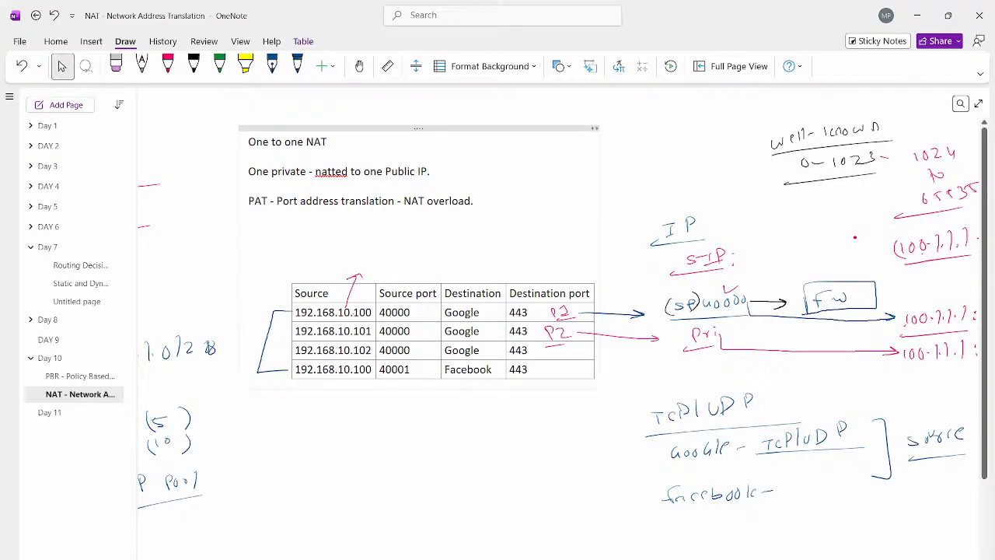
left_click(451, 467)
left_click(589, 293)
left_click_drag(297, 293, 553, 370)
key("ctrl+c")
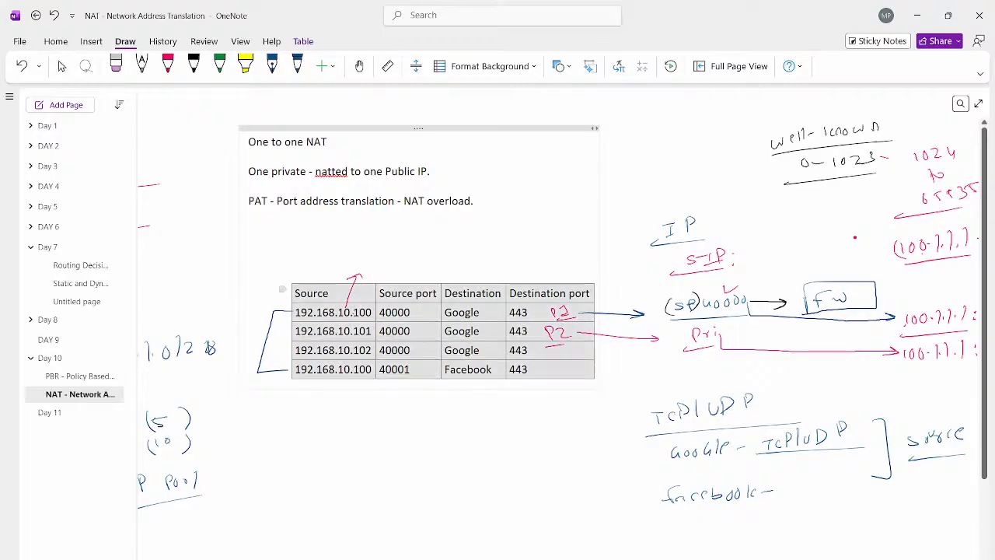
left_click(497, 453)
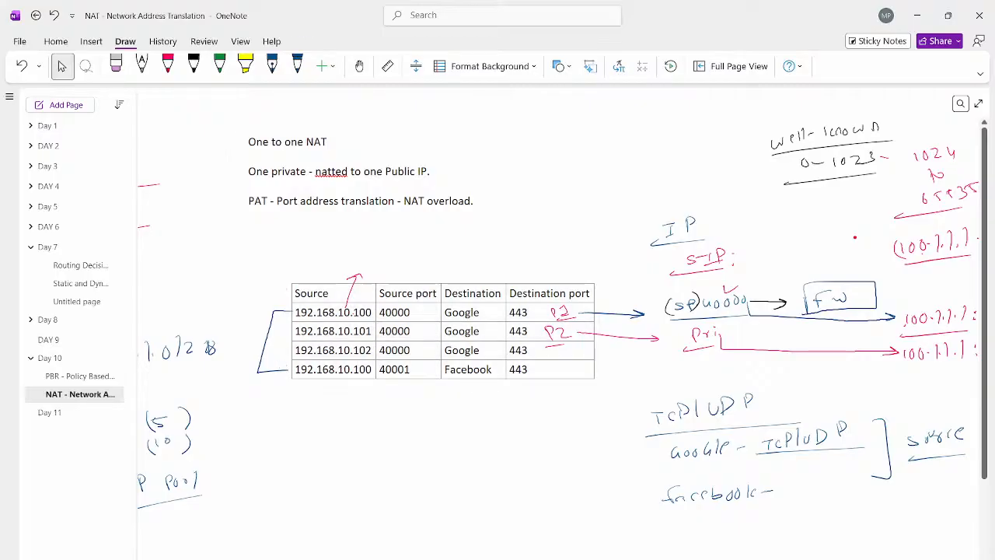
Step: Paste the copied table into the empty area of the page beyond the Destination NAT notes
scroll(559, 316, "right", 5)
scroll(558, 315, "left", 5)
left_click(352, 313)
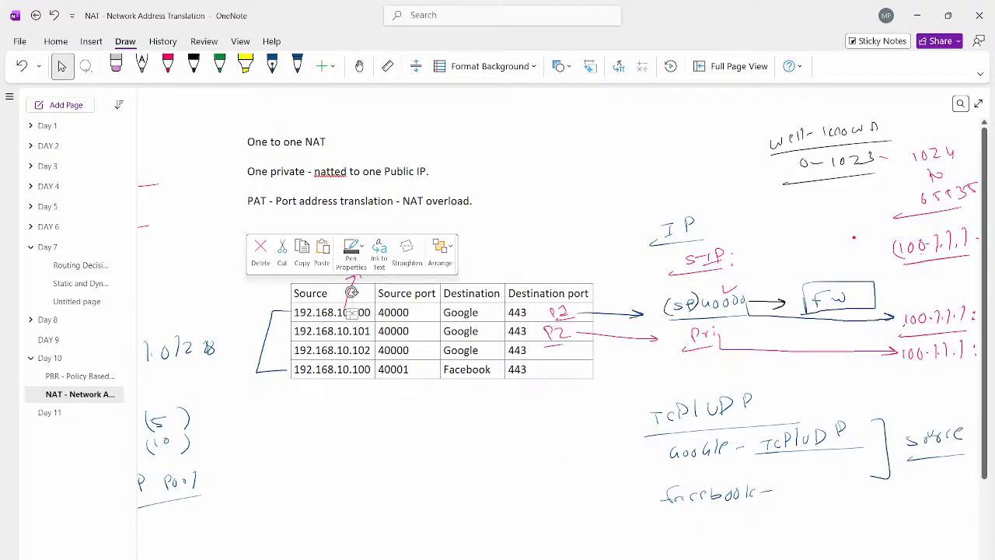
scroll(352, 293, "down", 15)
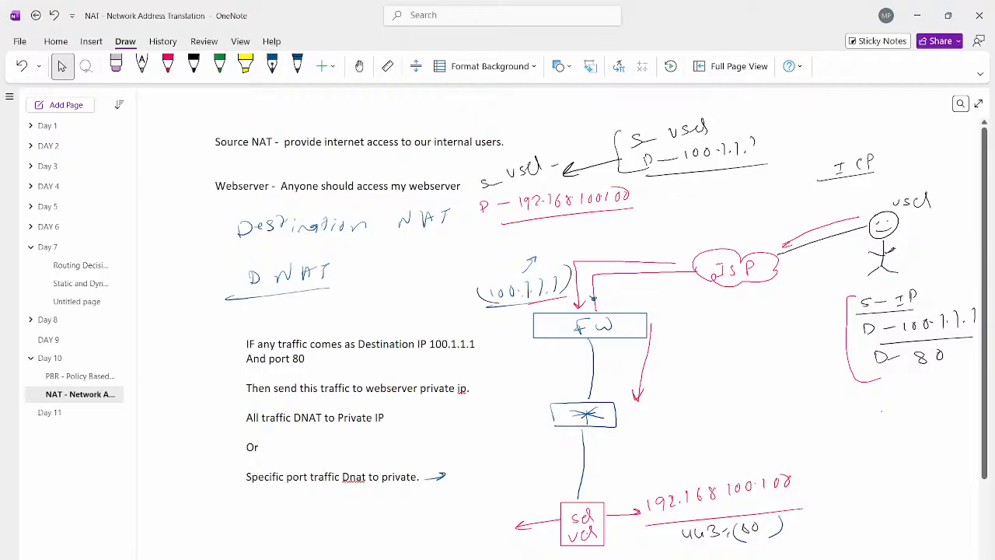
scroll(977, 513, "right", 15)
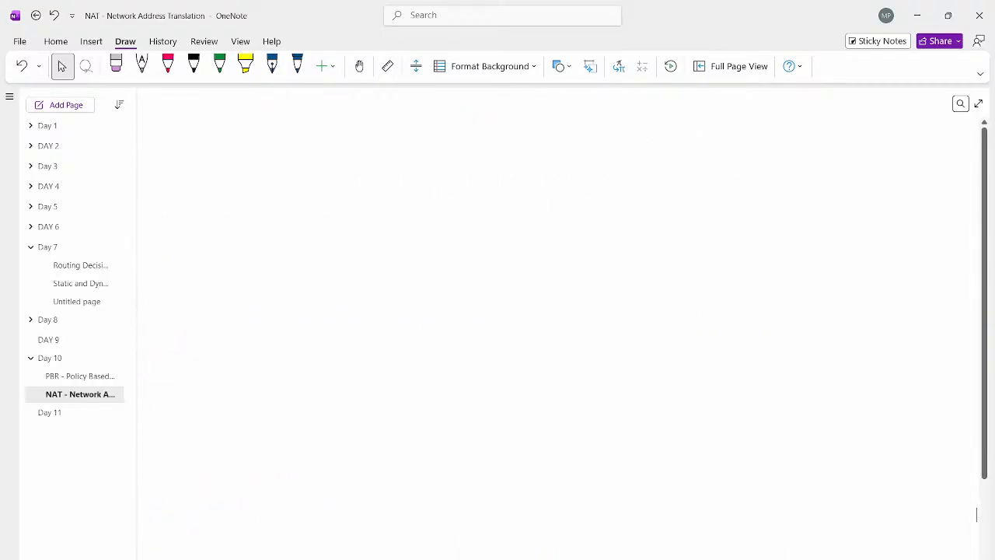
key("ctrl+v")
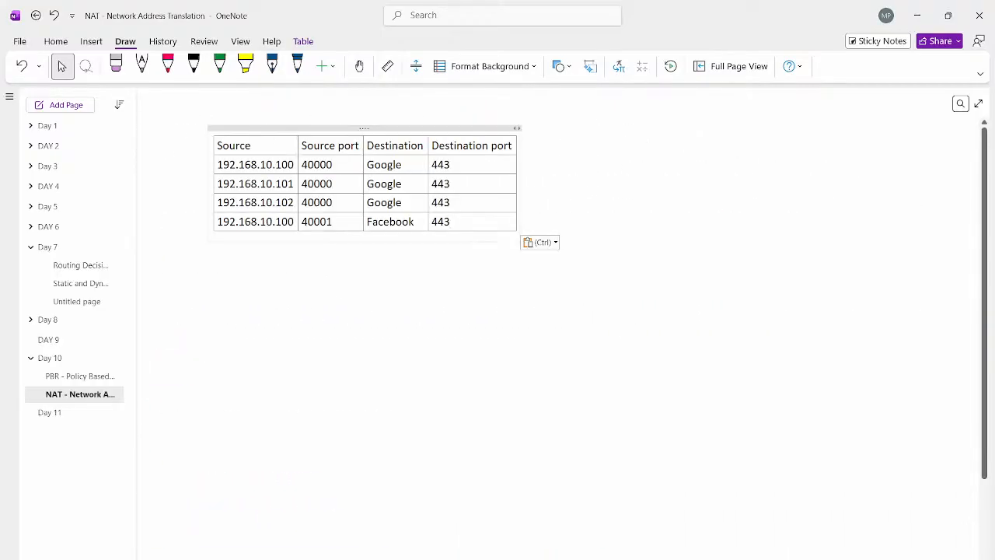
left_click(697, 215)
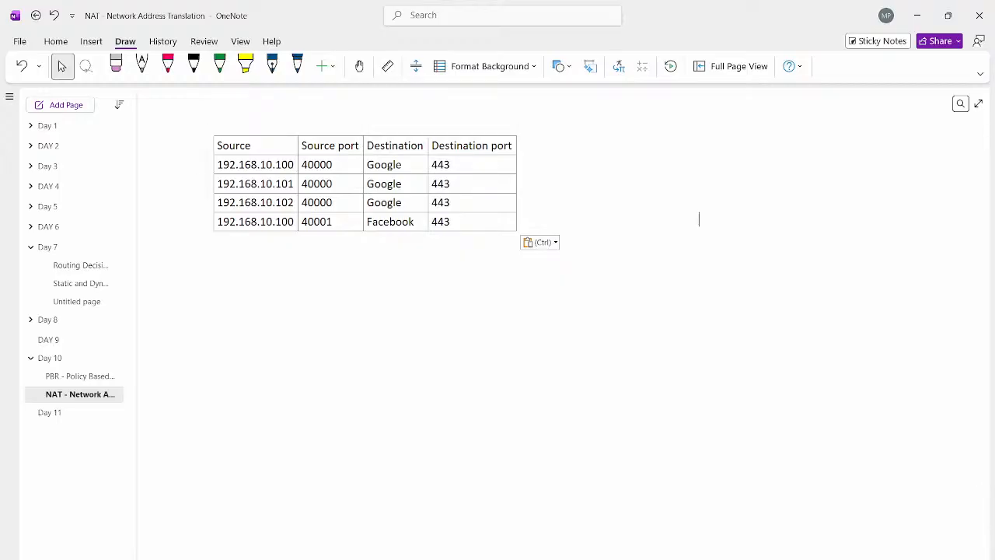
Step: Sketch a computer labelled A in black below the pasted table, with an arrow leading to the handwritten text "google.com"
left_click(194, 66)
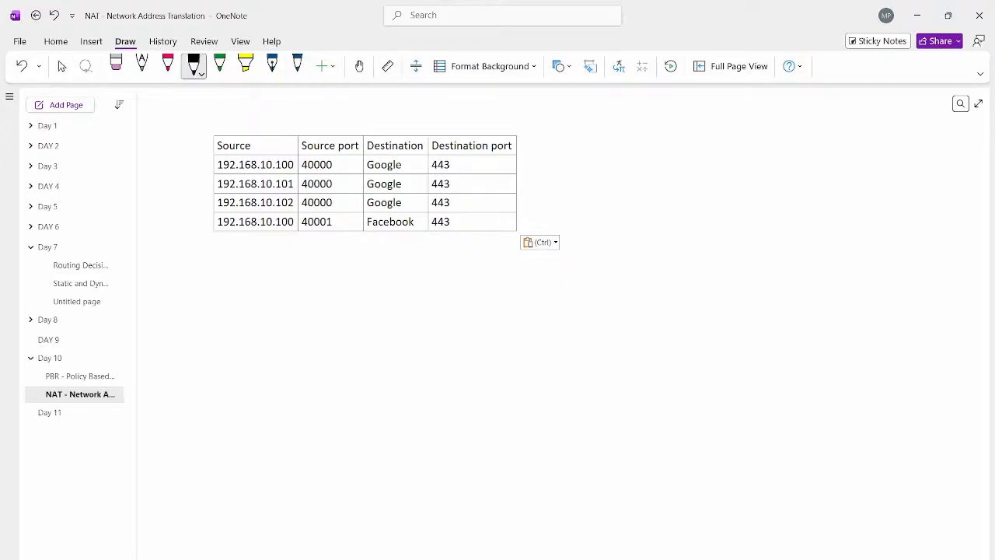
mouse_move(241, 298)
left_mouse_down()
mouse_move(241, 272)
mouse_move(241, 297)
mouse_move(274, 304)
mouse_move(263, 290)
mouse_move(331, 285)
left_mouse_up()
left_click_drag(323, 281, 376, 283)
mouse_move(390, 270)
left_mouse_down()
mouse_move(391, 282)
mouse_move(417, 280)
left_mouse_up()
left_click(409, 277)
left_click_drag(428, 272, 449, 273)
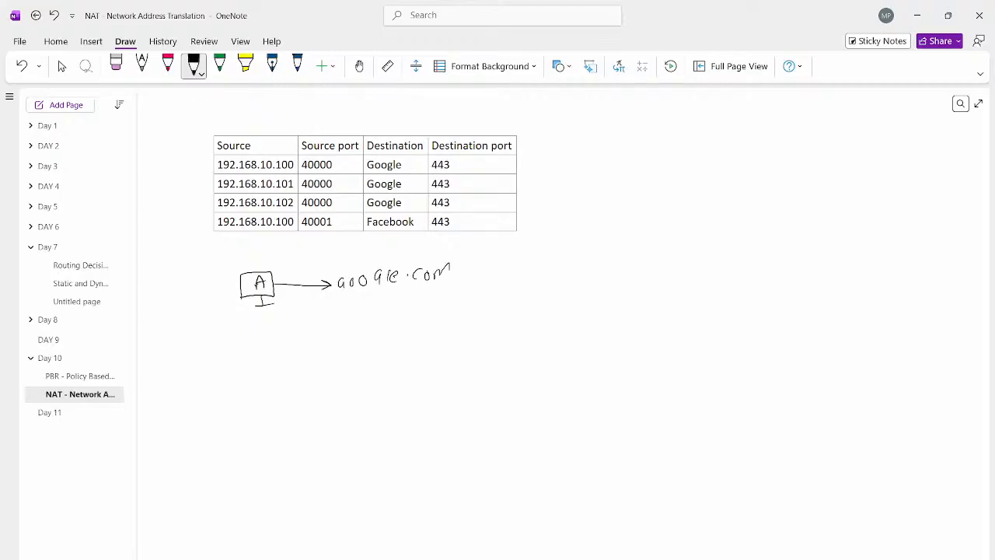
Step: Underline google.com and handwrite "https - 443" beneath it, underlining https
left_click_drag(341, 297, 478, 285)
left_click_drag(379, 302, 386, 316)
mouse_move(392, 301)
left_mouse_down()
mouse_move(391, 316)
mouse_move(418, 311)
left_mouse_up()
left_click_drag(417, 296, 422, 301)
left_click_drag(434, 291, 427, 304)
mouse_move(376, 322)
left_mouse_down()
mouse_move(444, 313)
mouse_move(458, 299)
mouse_move(491, 301)
left_mouse_up()
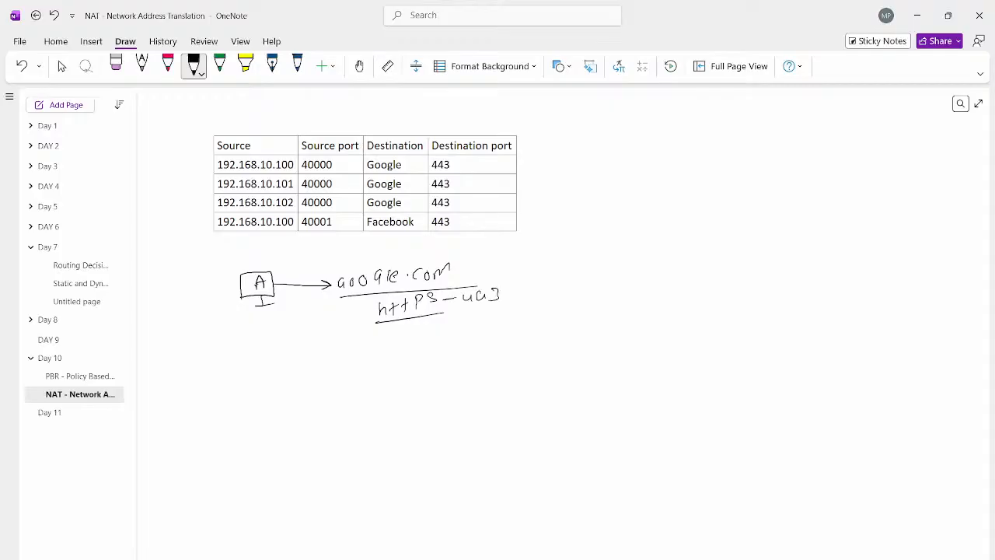
Step: Draw a downward arrow from computer A and handwrite "S-IP" and "D-IP" below it
mouse_move(262, 306)
left_mouse_down()
mouse_move(261, 350)
mouse_move(267, 342)
left_mouse_up()
left_click_drag(231, 362, 227, 369)
left_click_drag(237, 366, 260, 369)
left_click_drag(261, 356, 233, 397)
left_click_drag(245, 392, 265, 385)
left_click_drag(263, 387, 264, 395)
left_click_drag(261, 396, 272, 397)
left_click_drag(272, 381, 272, 388)
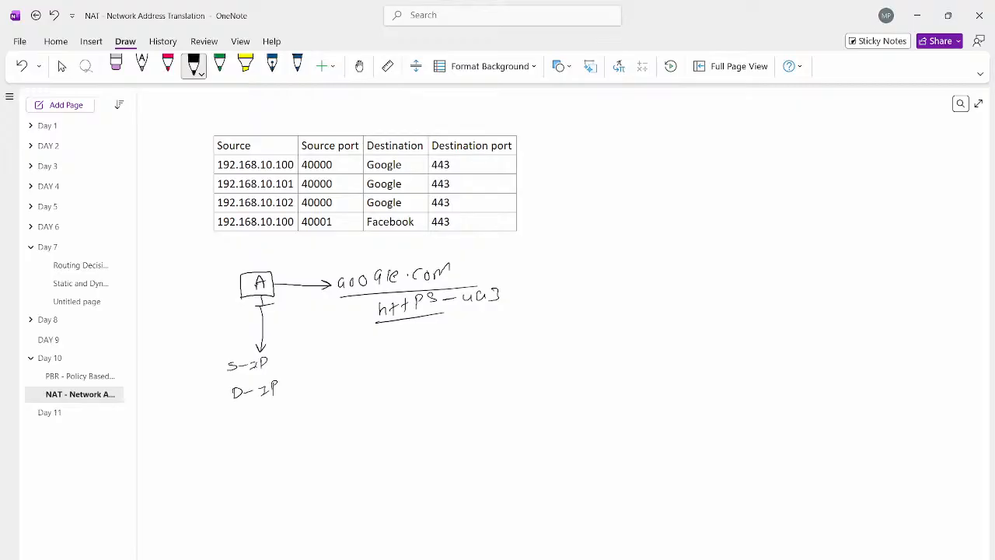
Step: Handwrite "S-Port" and "D-Port" beneath the D-IP label
mouse_move(239, 419)
left_mouse_down()
mouse_move(235, 429)
mouse_move(257, 424)
left_mouse_up()
mouse_move(261, 415)
left_mouse_down()
mouse_move(262, 428)
mouse_move(278, 423)
mouse_move(286, 406)
left_mouse_up()
left_click_drag(282, 412, 296, 407)
mouse_move(237, 445)
left_mouse_down()
mouse_move(237, 456)
mouse_move(260, 446)
left_mouse_up()
mouse_move(267, 440)
left_mouse_down()
mouse_move(268, 454)
mouse_move(295, 445)
left_mouse_up()
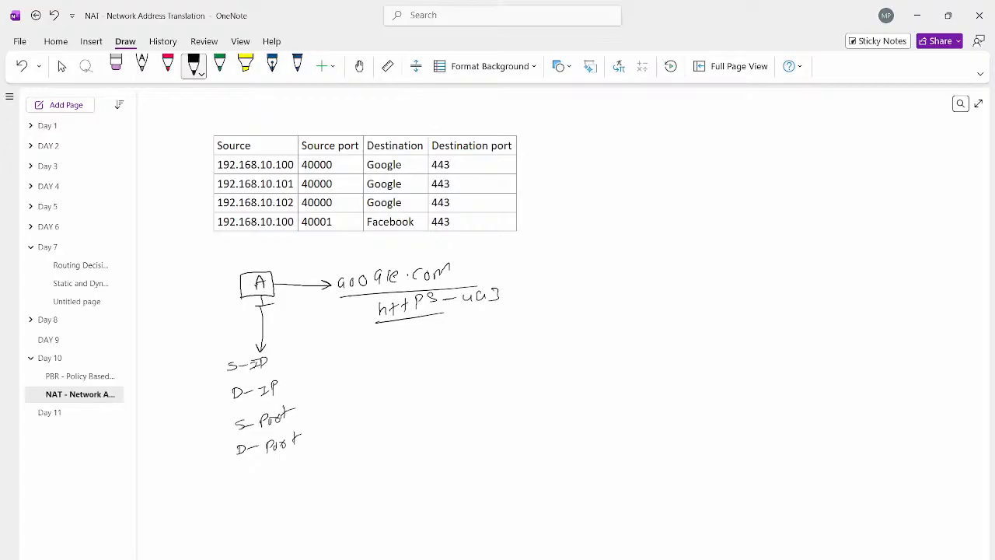
Step: In blue, bracket the four packet fields, draw an arrow from S-IP, and write 192.168.1.100 above computer A
left_click(297, 66)
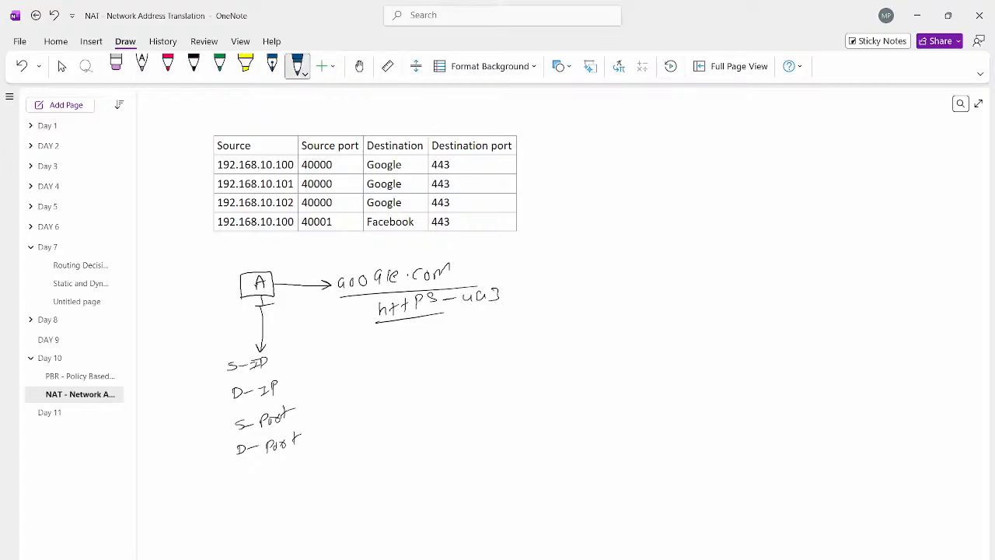
left_click_drag(276, 352, 306, 464)
mouse_move(282, 363)
left_mouse_down()
mouse_move(330, 363)
mouse_move(319, 366)
left_mouse_up()
mouse_move(243, 255)
left_mouse_down()
mouse_move(238, 266)
mouse_move(253, 264)
mouse_move(232, 256)
mouse_move(260, 264)
left_mouse_up()
mouse_move(271, 249)
left_mouse_down()
mouse_move(270, 260)
mouse_move(321, 248)
left_mouse_up()
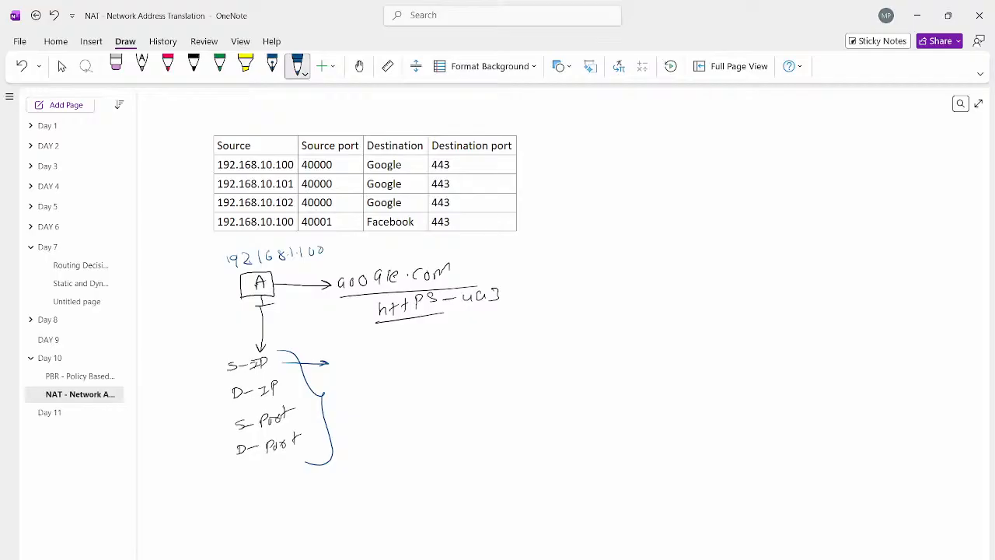
Step: Write 192.168.1.100 beside S-IP and 8.8.8.8 beside D-IP, adding arrows from D-IP and S-Port
mouse_move(347, 356)
left_mouse_down()
mouse_move(344, 365)
mouse_move(359, 363)
left_mouse_up()
left_click_drag(364, 360, 370, 362)
mouse_move(385, 350)
left_mouse_down()
mouse_move(382, 361)
mouse_move(402, 360)
left_mouse_up()
mouse_move(291, 388)
left_mouse_down()
mouse_move(354, 387)
mouse_move(346, 391)
mouse_move(432, 372)
left_mouse_up()
left_click_drag(308, 412, 355, 412)
mouse_move(343, 405)
left_mouse_down()
mouse_move(355, 411)
mouse_move(345, 415)
left_mouse_up()
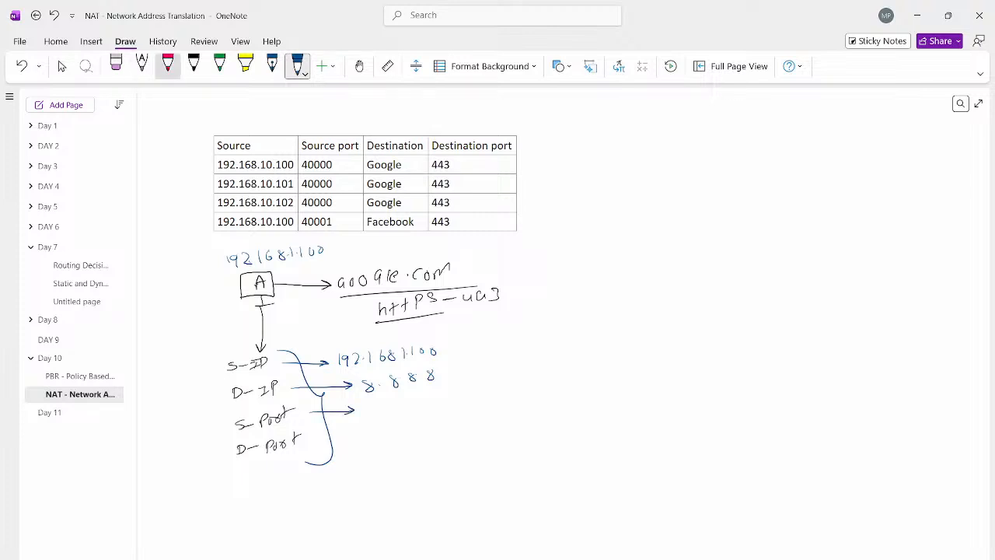
Step: In pink, write 40000 beside S-Port and 443 beside D-Port, with an arrow from D-Port
left_click(168, 66)
left_click_drag(366, 406, 370, 416)
left_click_drag(381, 405, 401, 406)
left_click_drag(414, 405, 406, 410)
left_click_drag(313, 440, 350, 440)
mouse_move(350, 440)
left_mouse_down()
mouse_move(343, 445)
mouse_move(371, 443)
left_mouse_up()
mouse_move(373, 435)
left_mouse_down()
mouse_move(372, 445)
mouse_move(388, 442)
left_mouse_up()
left_click_drag(388, 435, 388, 444)
left_click_drag(394, 433, 396, 444)
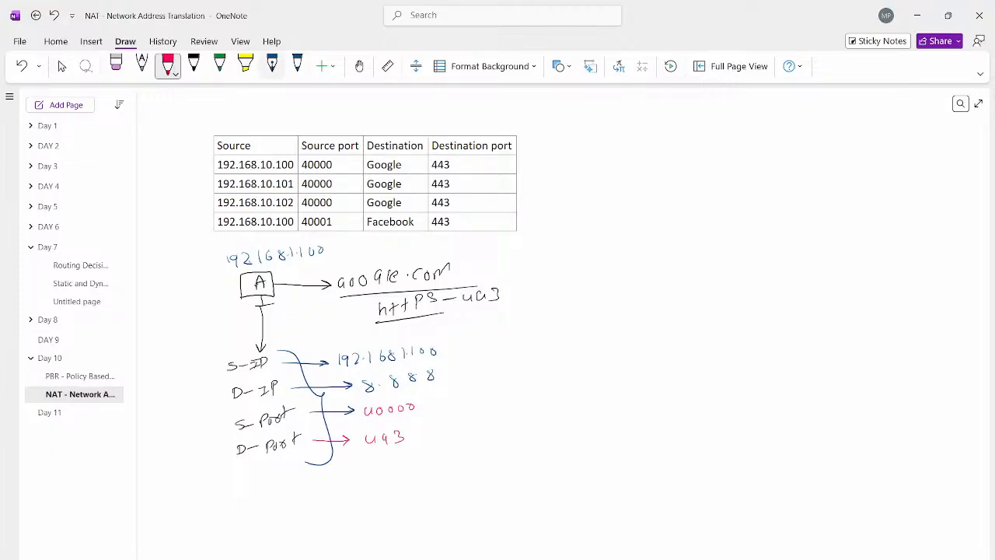
Step: Bracket the four field values in black and draw an arrow from them to a box labelled "FW"
left_click(193, 66)
mouse_move(440, 344)
left_mouse_down()
mouse_move(462, 443)
mouse_move(439, 456)
left_mouse_up()
mouse_move(460, 398)
left_mouse_down()
mouse_move(547, 393)
mouse_move(538, 401)
left_mouse_up()
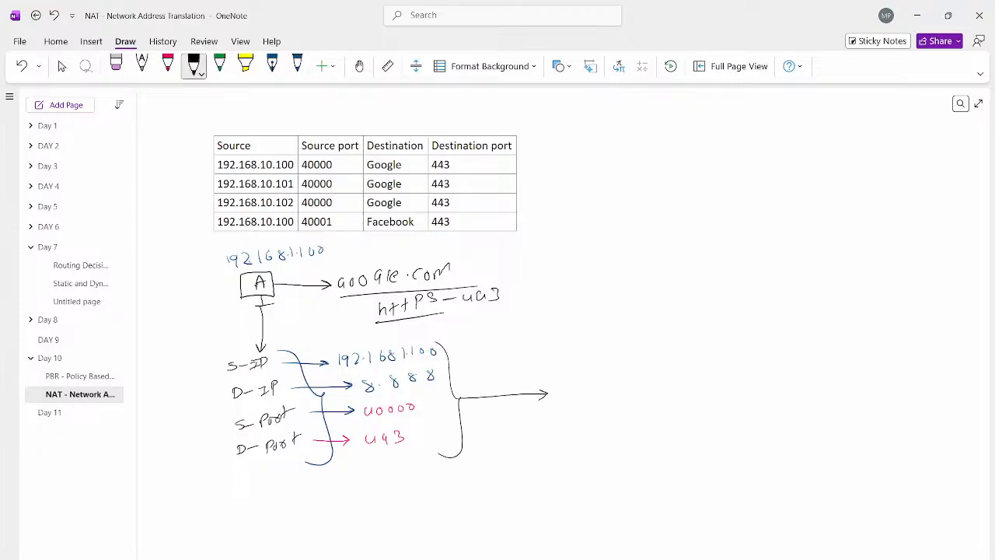
mouse_move(582, 375)
left_mouse_down()
mouse_move(567, 397)
mouse_move(602, 378)
mouse_move(551, 403)
mouse_move(631, 366)
mouse_move(566, 406)
left_mouse_up()
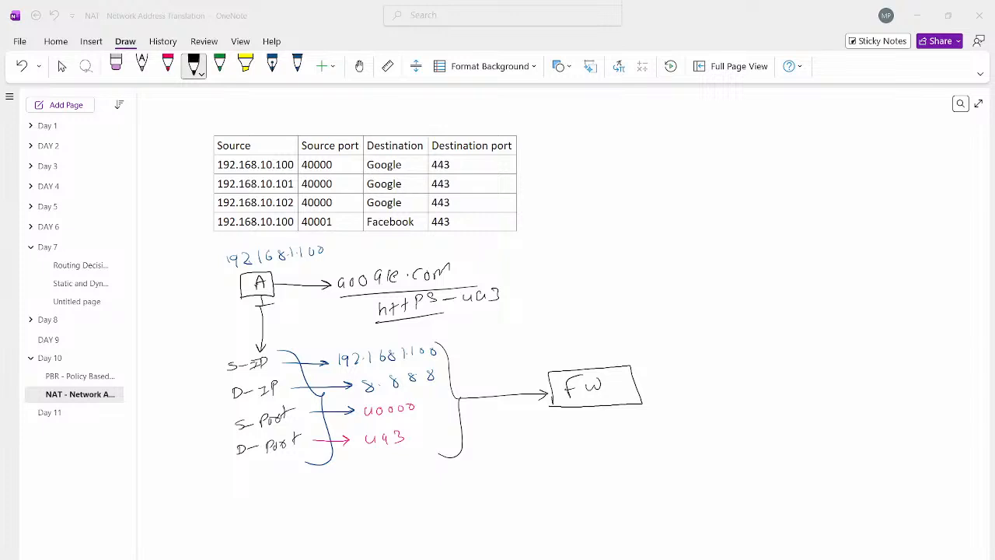
Step: Below the FW box, write a circled 1 with "Private IP → Public IP" in blue and underline both terms
left_click(297, 65)
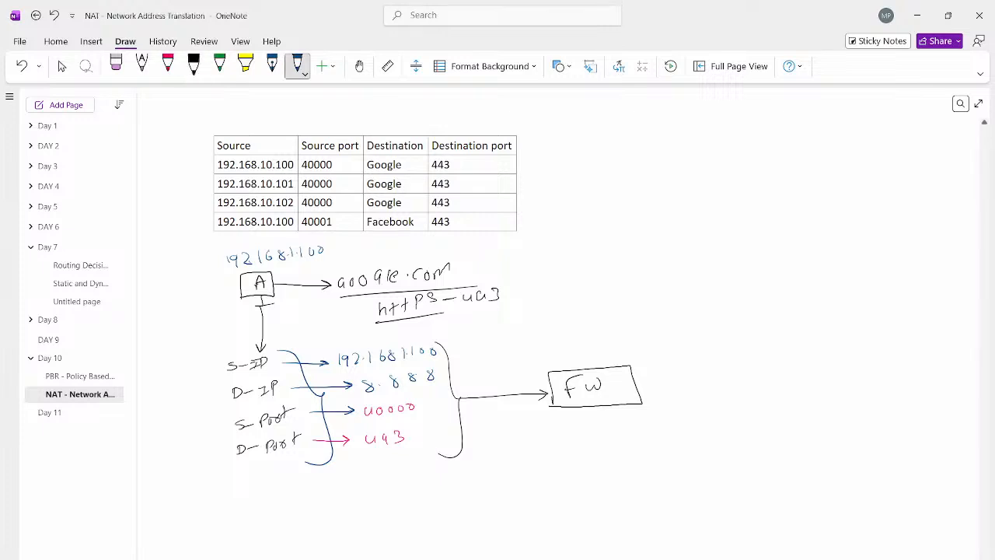
left_click_drag(589, 419, 591, 429)
mouse_move(586, 429)
left_mouse_down()
mouse_move(597, 427)
mouse_move(590, 417)
mouse_move(628, 425)
mouse_move(657, 412)
mouse_move(759, 412)
left_mouse_up()
left_click_drag(765, 398, 772, 412)
left_click_drag(776, 396, 785, 410)
mouse_move(799, 400)
left_mouse_down()
mouse_move(794, 407)
mouse_move(825, 404)
left_mouse_up()
left_click_drag(824, 390, 826, 398)
left_click_drag(748, 423, 822, 415)
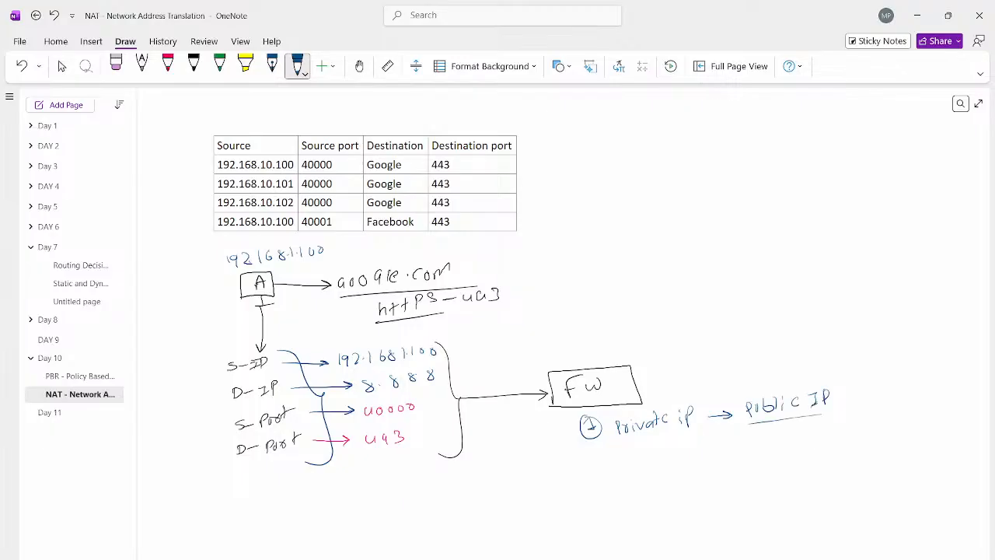
left_click_drag(619, 441, 686, 433)
Step: Add a circled 2 in pink under the first point, followed by 40000 and a rightward arrow
left_click(167, 66)
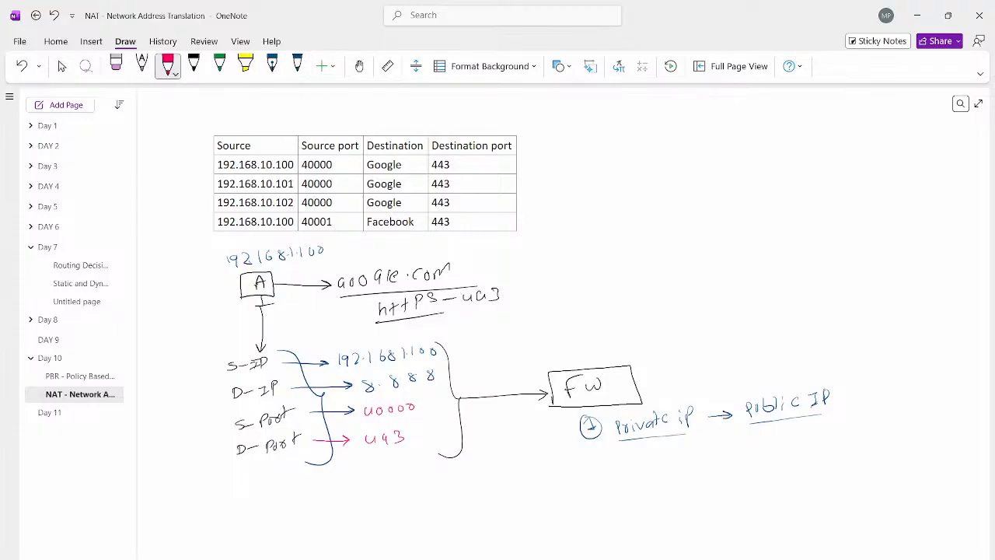
mouse_move(595, 469)
left_mouse_down()
mouse_move(604, 479)
mouse_move(597, 460)
left_mouse_up()
left_click_drag(647, 464, 656, 470)
left_click_drag(664, 461, 663, 462)
left_click_drag(673, 461, 756, 457)
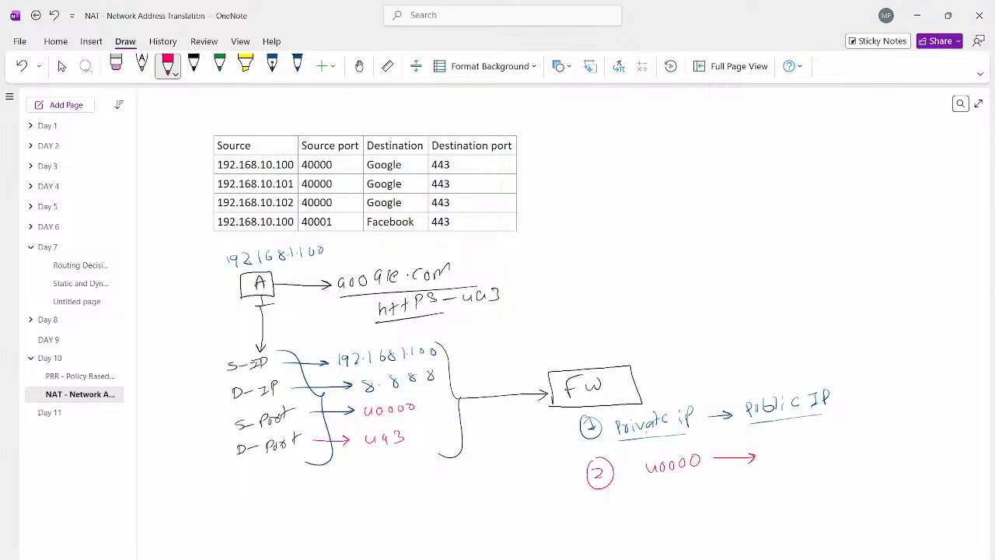
Step: Enclose "Public IP" in pink parentheses and write an underlined 65535 above it
left_click_drag(742, 398, 746, 420)
left_click_drag(833, 381, 833, 410)
mouse_move(801, 333)
left_mouse_down()
mouse_move(798, 342)
mouse_move(846, 334)
left_mouse_up()
mouse_move(858, 324)
left_mouse_down()
mouse_move(852, 333)
mouse_move(862, 322)
left_mouse_up()
left_click_drag(785, 357, 877, 344)
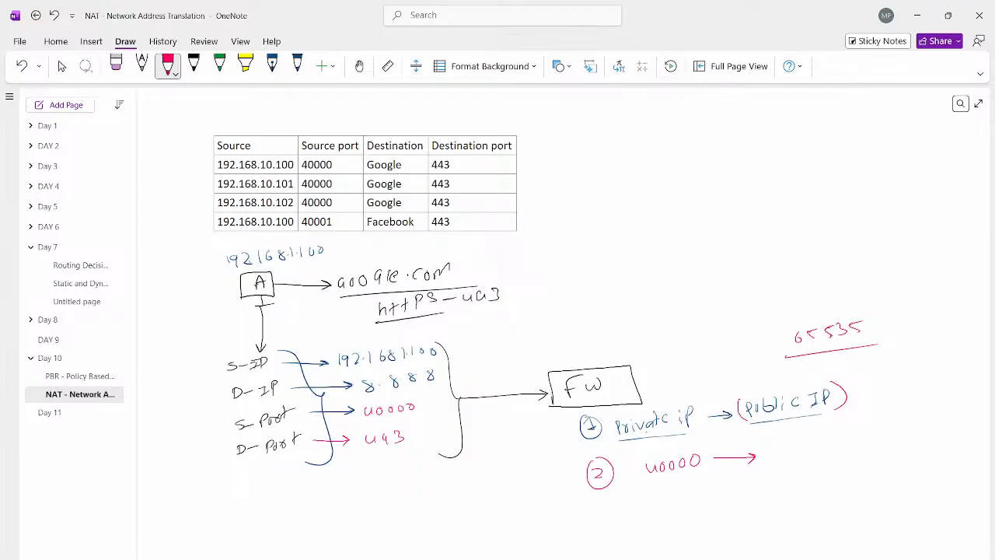
Step: Complete the second point in blue with an underlined 40000 and an arrow to the word "session"
left_click(297, 66)
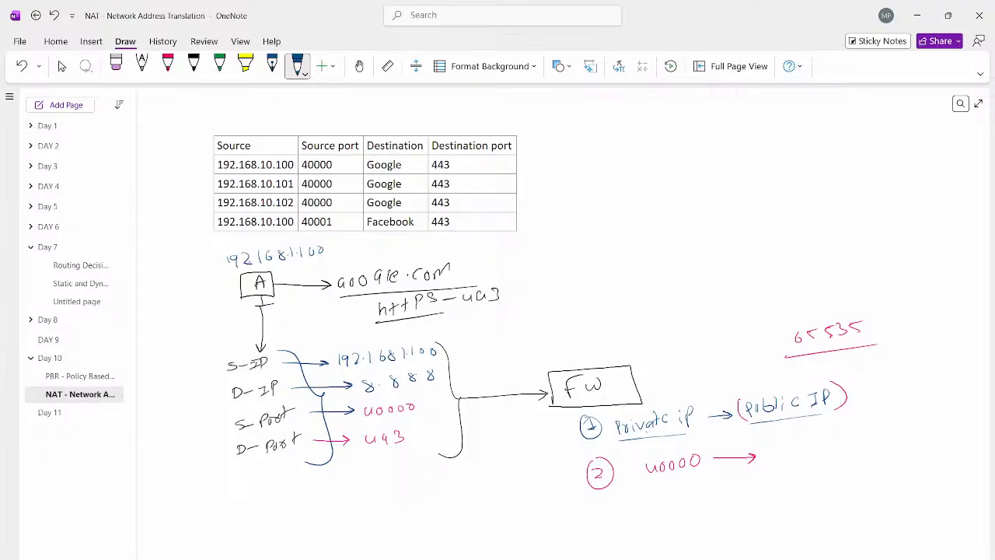
mouse_move(786, 452)
left_mouse_down()
mouse_move(793, 463)
mouse_move(800, 456)
left_mouse_up()
left_click_drag(815, 454, 836, 449)
left_click_drag(786, 471, 905, 449)
mouse_move(915, 437)
left_mouse_down()
mouse_move(908, 448)
mouse_move(930, 445)
left_mouse_up()
left_click_drag(937, 438, 950, 444)
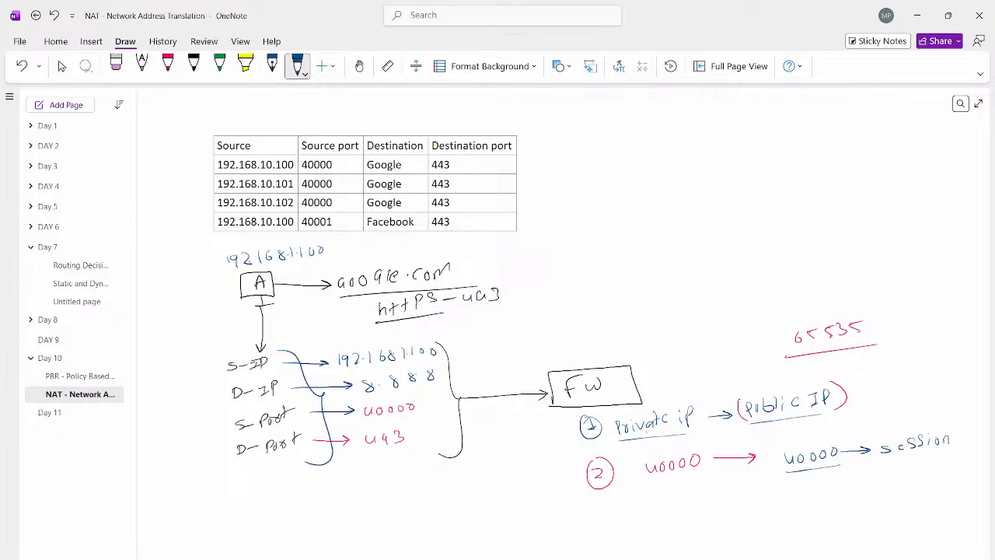
Step: Cross out the arrow from the second 40000 to "session" in blue and write an underlined 40001 below that port
left_click_drag(842, 471, 861, 462)
mouse_move(789, 485)
left_mouse_down()
mouse_move(793, 496)
mouse_move(814, 488)
left_mouse_up()
left_click_drag(829, 487, 828, 487)
left_click_drag(843, 481, 842, 494)
left_click_drag(779, 506, 869, 495)
Step: Write "Private : 40001" in blue before the new 40001 and underline it
mouse_move(643, 505)
left_mouse_down()
mouse_move(645, 519)
mouse_move(662, 508)
mouse_move(670, 515)
left_mouse_up()
left_click_drag(674, 507, 689, 507)
left_click_drag(690, 491, 689, 505)
left_click_drag(686, 498, 736, 502)
left_click_drag(741, 490, 748, 501)
left_click_drag(751, 491, 753, 499)
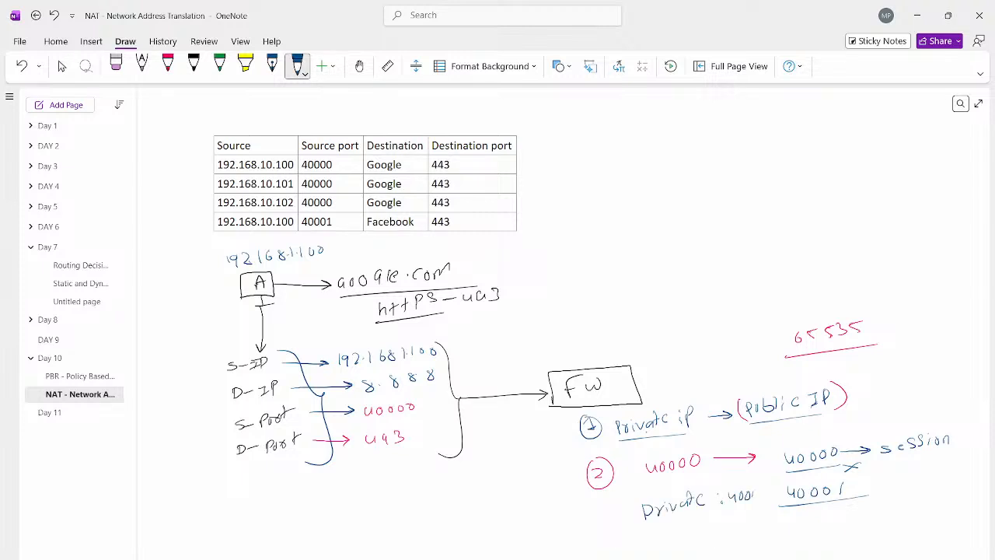
left_click_drag(645, 526, 782, 504)
Step: Draw a curved pink arrow from "Private IP" to "Public IP", and write a circled A with 192.168.1.100 beside the table
left_click(167, 66)
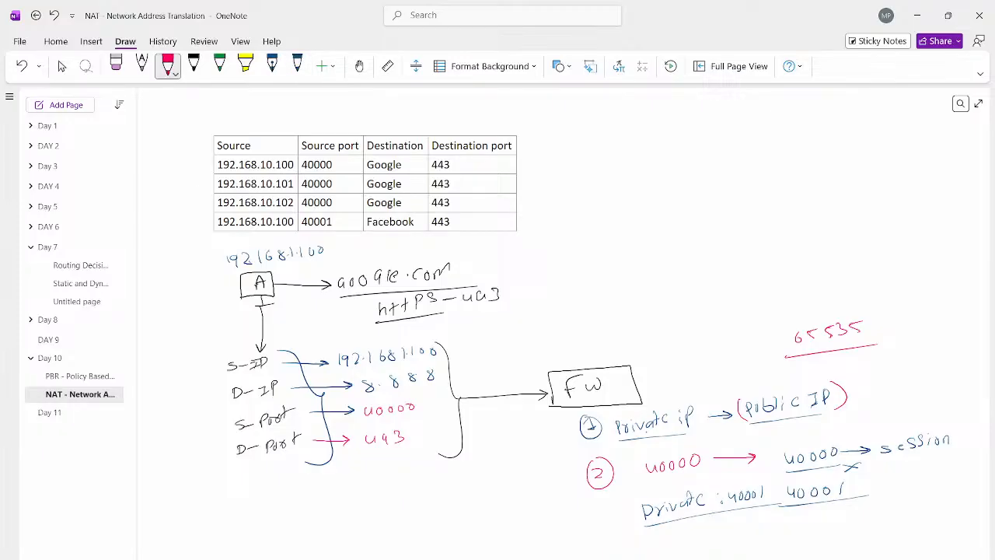
mouse_move(675, 408)
left_mouse_down()
mouse_move(759, 377)
mouse_move(763, 389)
left_mouse_up()
mouse_move(582, 152)
left_mouse_down()
mouse_move(584, 132)
mouse_move(626, 153)
mouse_move(649, 149)
left_mouse_up()
left_click(643, 147)
mouse_move(659, 137)
left_mouse_down()
mouse_move(657, 148)
mouse_move(701, 147)
left_mouse_up()
left_click(694, 147)
left_click_drag(709, 135, 717, 135)
Step: Add a pink circled B with 192.168.1.101 beneath the A entry
mouse_move(583, 182)
left_mouse_down()
mouse_move(596, 204)
mouse_move(624, 193)
left_mouse_up()
left_click_drag(635, 181, 635, 195)
mouse_move(642, 179)
left_mouse_down()
mouse_move(650, 188)
mouse_move(670, 185)
left_mouse_up()
mouse_move(683, 175)
left_mouse_down()
mouse_move(703, 189)
mouse_move(718, 184)
left_mouse_up()
left_click_drag(725, 175, 735, 185)
Step: Add a pink circled C with 192.168.1.102 beneath the B entry
left_click_drag(593, 221, 587, 229)
mouse_move(597, 226)
left_mouse_down()
mouse_move(596, 239)
mouse_move(604, 225)
mouse_move(626, 238)
left_mouse_up()
mouse_move(636, 227)
left_mouse_down()
mouse_move(639, 238)
mouse_move(653, 236)
left_mouse_up()
left_click_drag(658, 233, 673, 233)
mouse_move(685, 220)
left_mouse_down()
mouse_move(683, 232)
mouse_move(728, 226)
left_mouse_up()
left_click_drag(739, 216, 751, 225)
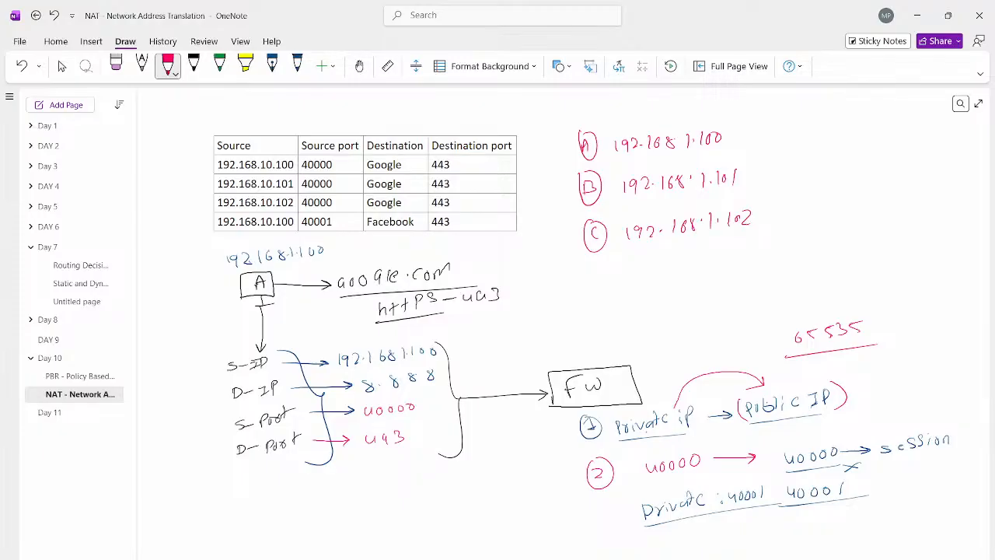
Step: Write the shared destination "D - 8.8.8.8 : 443" in pink below the C entry
left_click_drag(708, 261, 711, 272)
mouse_move(731, 266)
left_mouse_down()
mouse_move(762, 269)
mouse_move(770, 260)
left_mouse_up()
left_click_drag(776, 267, 785, 267)
left_click_drag(806, 262, 802, 264)
left_click_drag(814, 264, 822, 263)
left_click_drag(830, 261, 877, 258)
mouse_move(886, 244)
left_mouse_down()
mouse_move(902, 251)
mouse_move(884, 261)
left_mouse_up()
Step: Draw a blue arrow out of the FW box and write "WAN = 100.1.1.1" above it, underlining the address
left_click(297, 66)
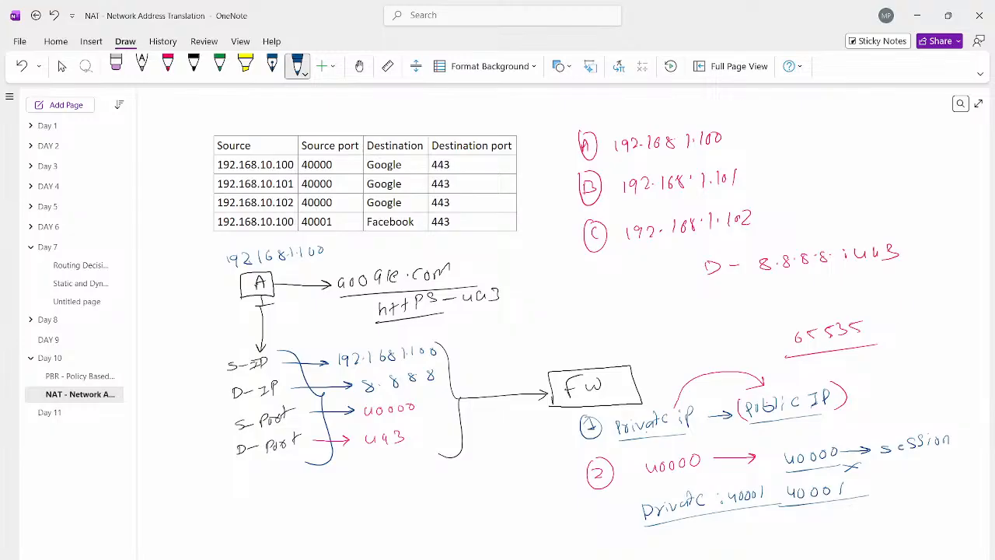
mouse_move(636, 379)
left_mouse_down()
mouse_move(697, 375)
mouse_move(689, 379)
left_mouse_up()
mouse_move(607, 315)
left_mouse_down()
mouse_move(636, 322)
mouse_move(653, 311)
left_mouse_up()
left_click_drag(657, 312, 681, 314)
left_click_drag(692, 304, 702, 304)
left_click_drag(711, 312, 755, 308)
left_click_drag(674, 325, 745, 317)
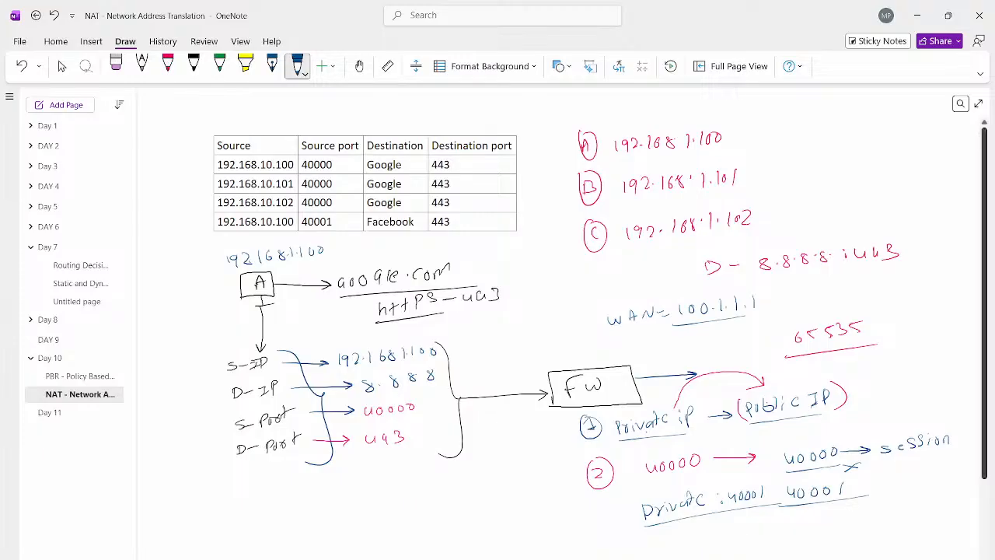
Step: Write an underlined blue PAT heading above the client list and point an arrow from A's address to an underlined 100.1.1.1
mouse_move(701, 98)
left_mouse_down()
mouse_move(703, 106)
mouse_move(734, 94)
left_mouse_up()
mouse_move(689, 114)
left_mouse_down()
mouse_move(737, 110)
mouse_move(778, 136)
mouse_move(765, 141)
left_mouse_up()
left_click_drag(794, 126, 795, 135)
left_click_drag(809, 127, 852, 134)
left_click_drag(868, 117, 868, 136)
left_click_drag(794, 143, 871, 141)
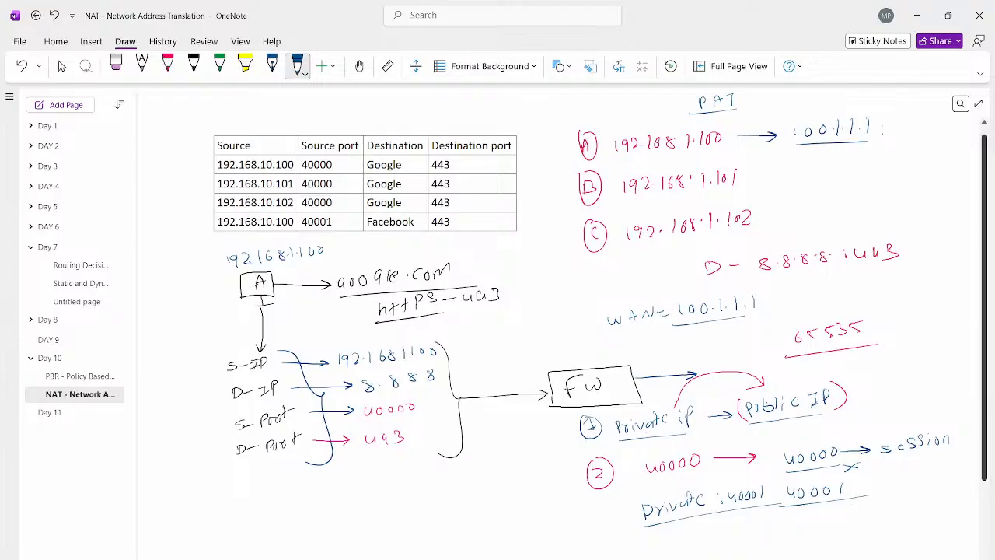
Step: Add source port 40000 with a small arrow beside A's private address and append 40000 to its translated address
left_click_drag(722, 132, 737, 125)
left_click_drag(730, 123, 742, 120)
left_click_drag(749, 114, 762, 113)
left_click_drag(895, 123, 900, 130)
left_click_drag(912, 122, 941, 125)
Step: Append ": 40000" in blue to B's private address, followed by a rightward arrow
mouse_move(754, 173)
left_mouse_down()
mouse_move(760, 184)
mouse_move(766, 177)
left_mouse_up()
left_click_drag(778, 173, 786, 175)
left_click_drag(795, 172, 841, 174)
left_click_drag(837, 168, 832, 180)
Step: Write B's translated address and port as 100.1.1.1:40001 in pink after its arrow
left_click(168, 66)
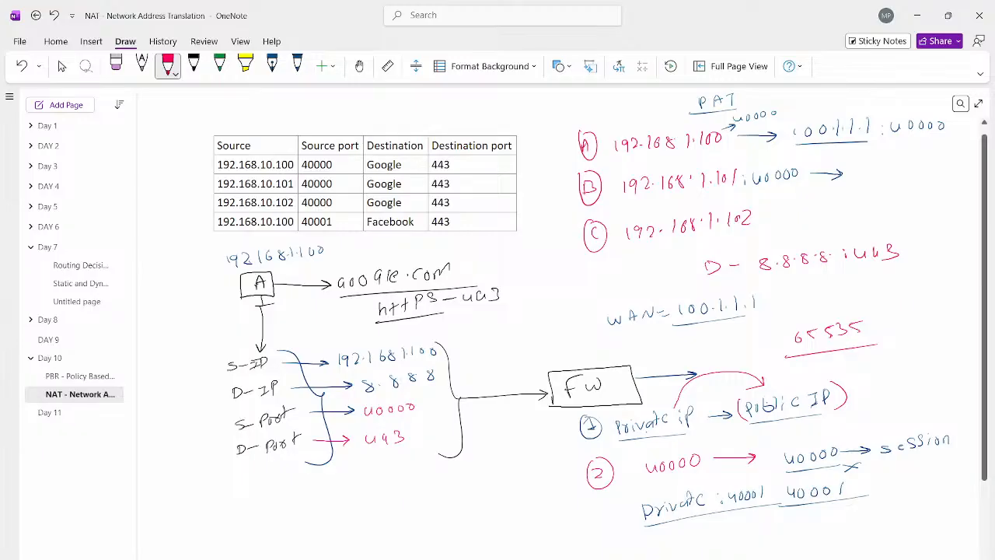
left_click_drag(859, 169, 935, 177)
left_click(892, 175)
left_click(904, 175)
left_click(915, 176)
left_click_drag(941, 163, 959, 166)
left_click_drag(968, 160, 965, 176)
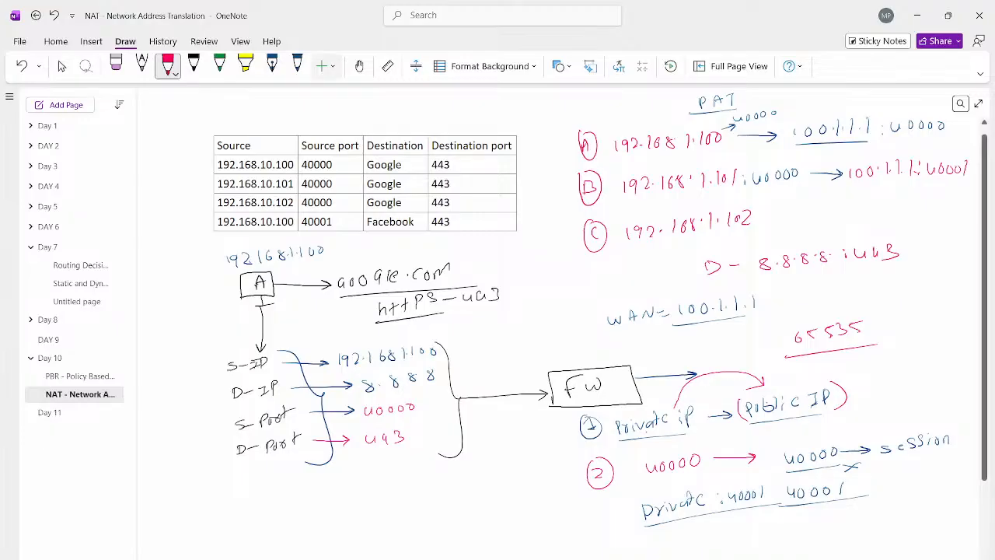
Step: Append ": 40000" to C's private address, writing the port and a rightward arrow in green
left_click(297, 66)
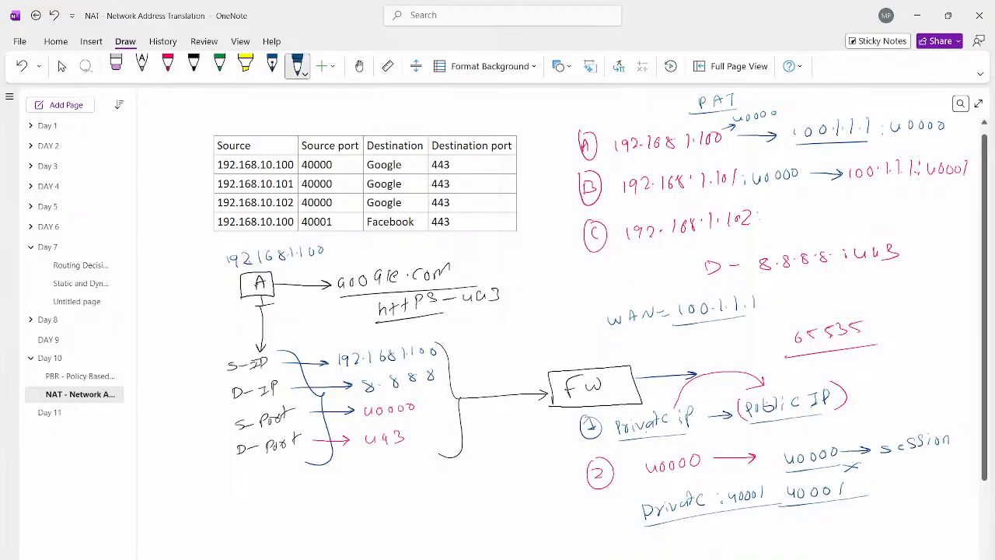
left_click(219, 67)
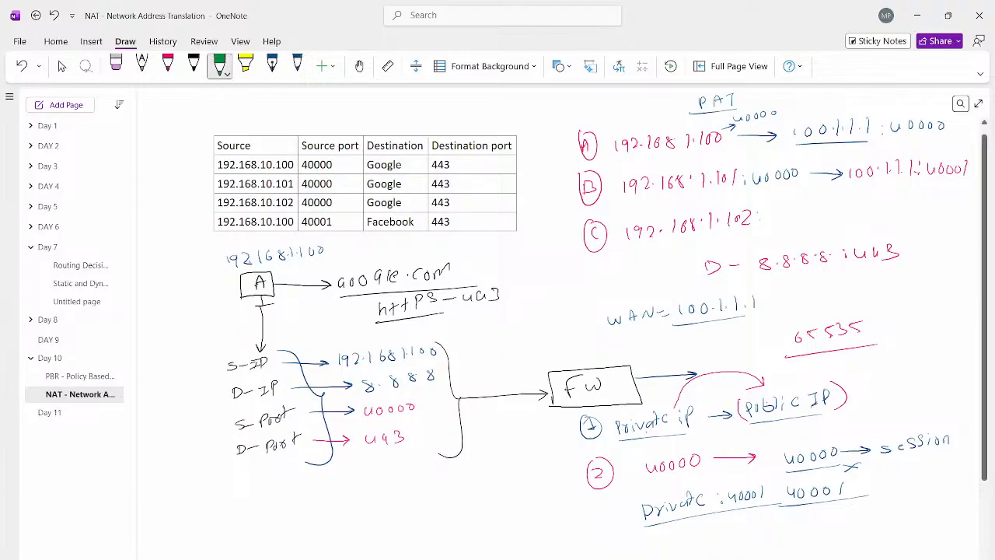
left_click_drag(782, 210, 789, 210)
left_click_drag(800, 208, 837, 213)
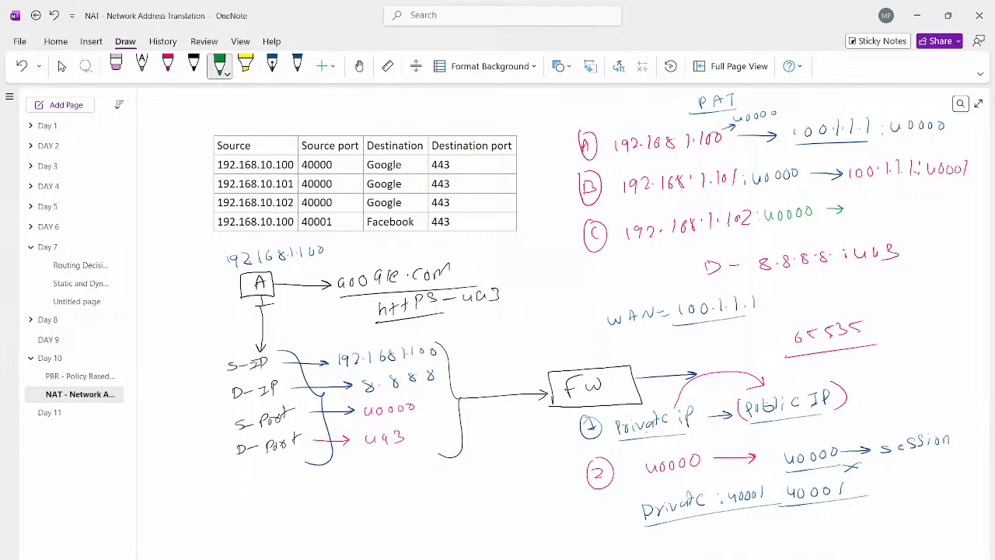
Step: Write C's translated address and port as 100.1.1.1:40002 in green after its arrow
left_click_drag(862, 203, 861, 204)
left_click_drag(872, 202, 914, 208)
left_click(894, 206)
left_click(906, 205)
mouse_move(931, 194)
left_mouse_down()
mouse_move(937, 205)
mouse_move(955, 195)
left_mouse_up()
left_click_drag(964, 196, 977, 204)
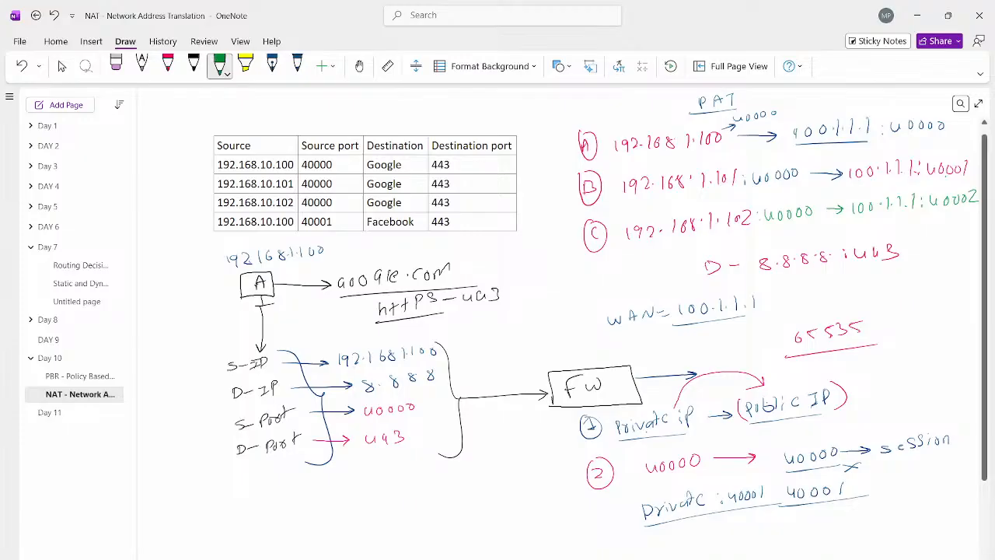
Step: Open the Day 11 page and underline the NAT LAB heading in black
key("Escape")
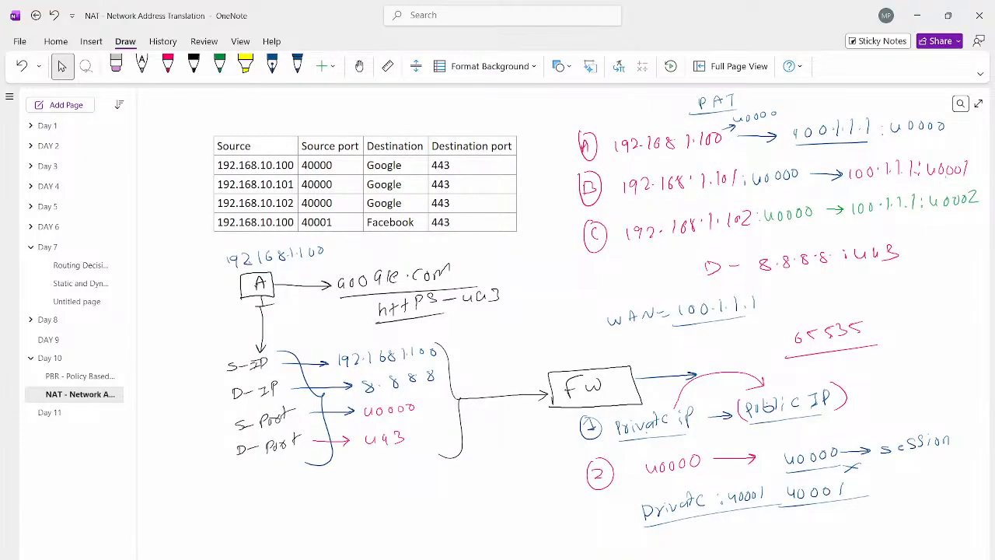
key("alt+Tab")
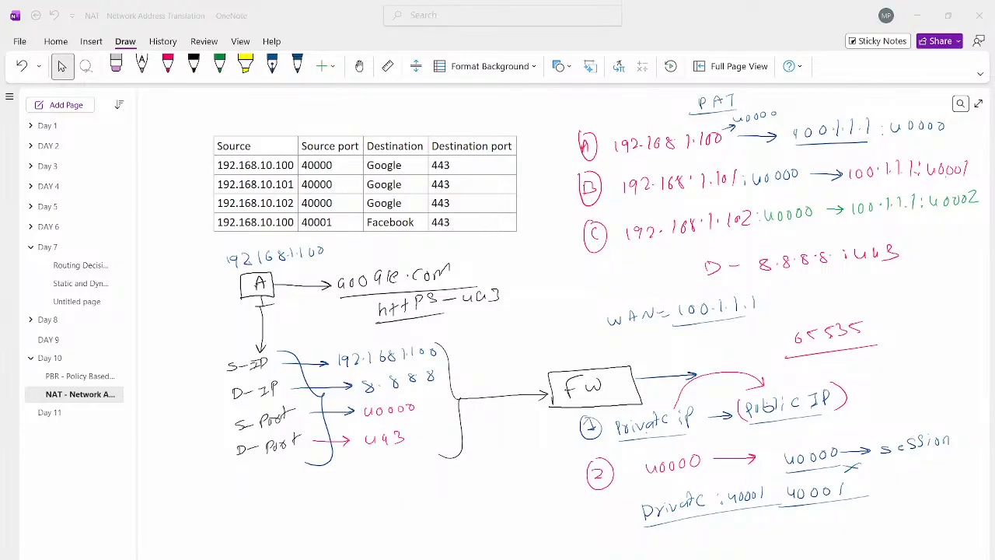
left_click(68, 411)
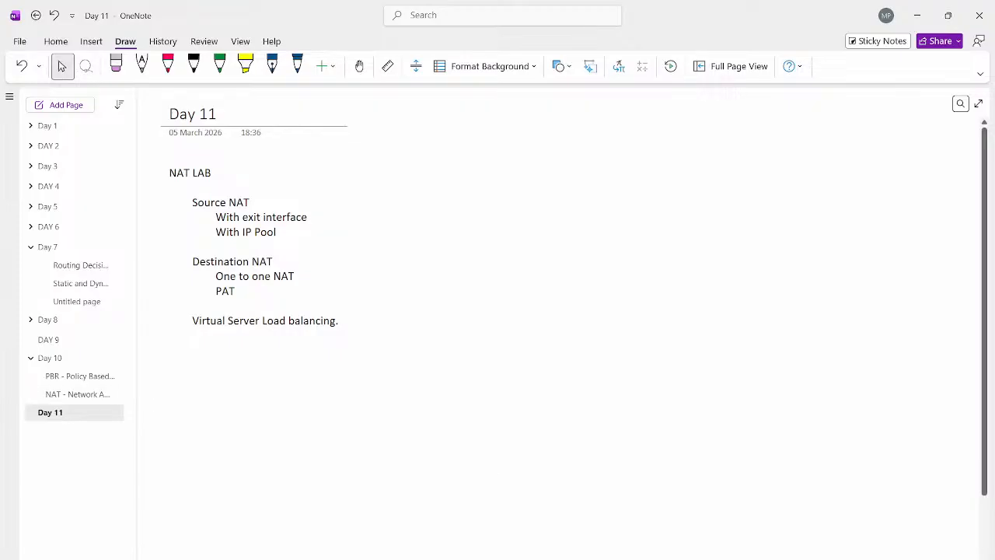
left_click(221, 65)
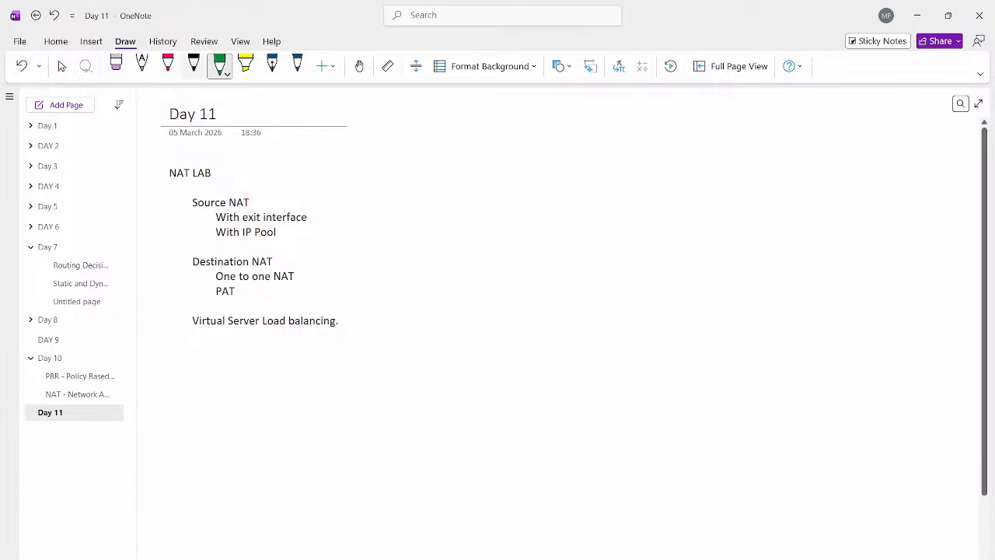
left_click(194, 66)
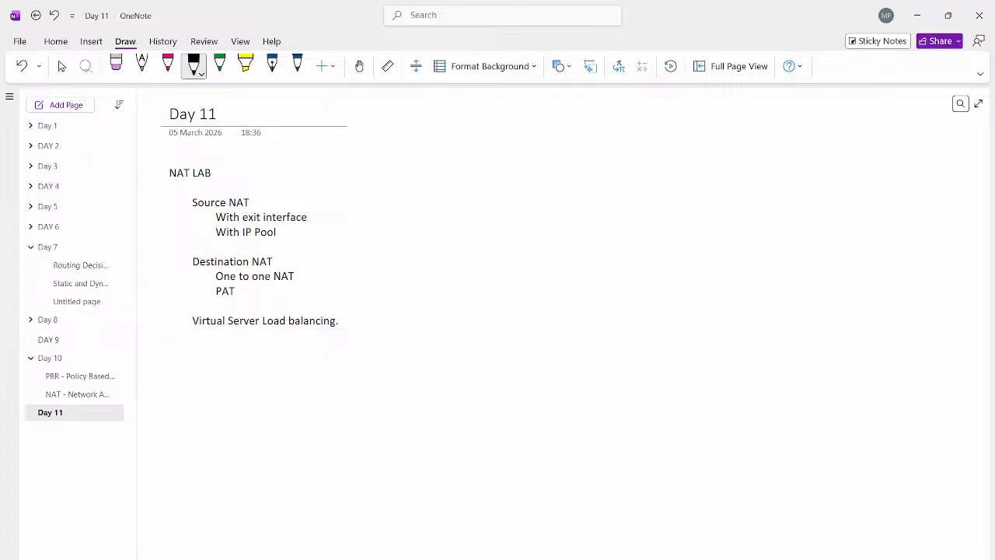
left_click_drag(171, 181, 238, 181)
Step: Switch to the PNETLab topology in Chrome and mark MGMT_PC, VPC-10 and VPC-20 with a red S
left_click(386, 558)
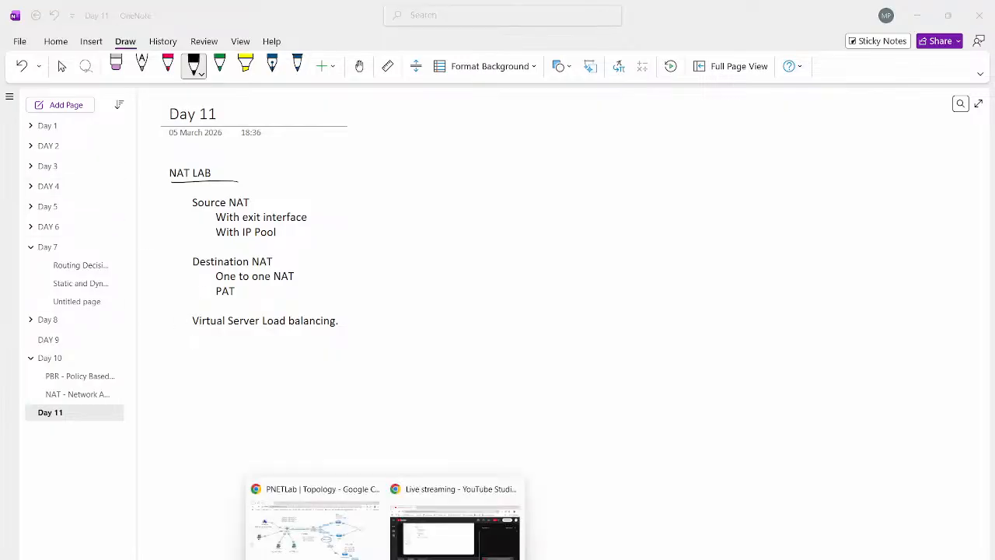
left_click(315, 530)
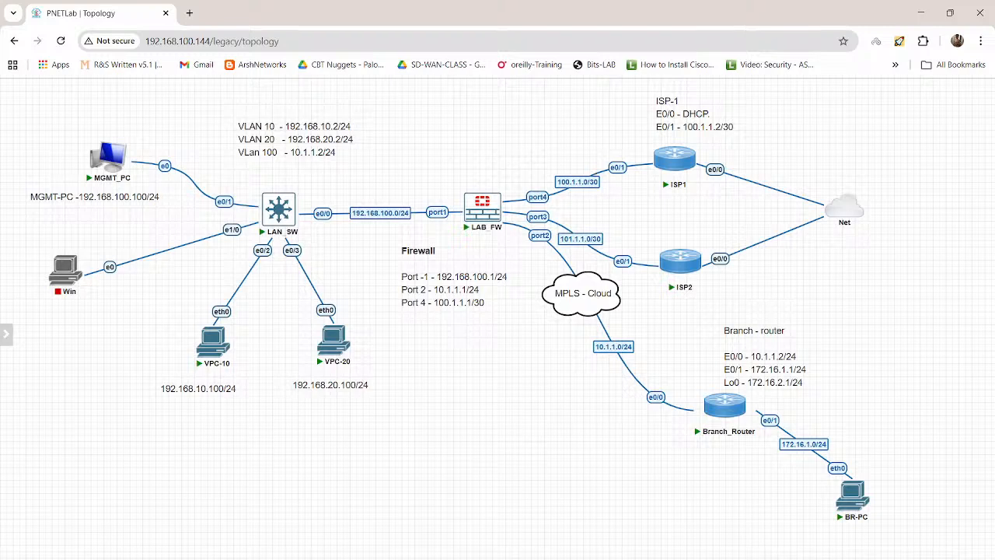
mouse_move(88, 128)
left_mouse_down()
mouse_move(98, 127)
mouse_move(87, 137)
left_mouse_up()
left_click_drag(220, 400, 209, 408)
left_click_drag(331, 394, 329, 404)
Step: Write Google, FB, Cisco and Fortinet in red with underlines near the Net cloud, and clear the annotations
left_click_drag(830, 116, 837, 116)
left_click_drag(848, 113, 877, 113)
left_click_drag(880, 108, 889, 110)
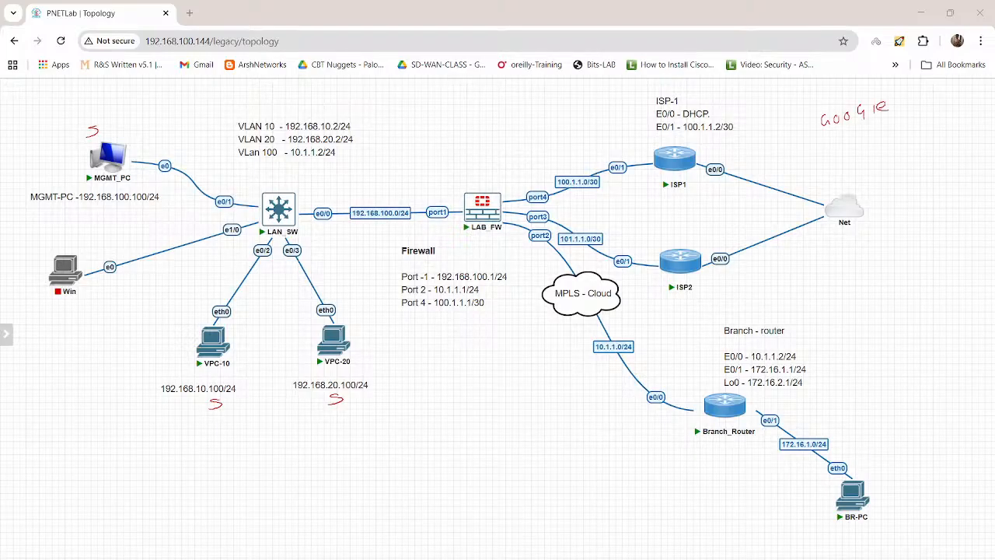
mouse_move(824, 134)
left_mouse_down()
mouse_move(902, 120)
mouse_move(856, 150)
mouse_move(886, 146)
left_mouse_up()
mouse_move(898, 154)
left_mouse_down()
mouse_move(847, 165)
mouse_move(893, 167)
left_mouse_up()
mouse_move(909, 157)
left_mouse_down()
mouse_move(902, 166)
mouse_move(925, 154)
left_mouse_up()
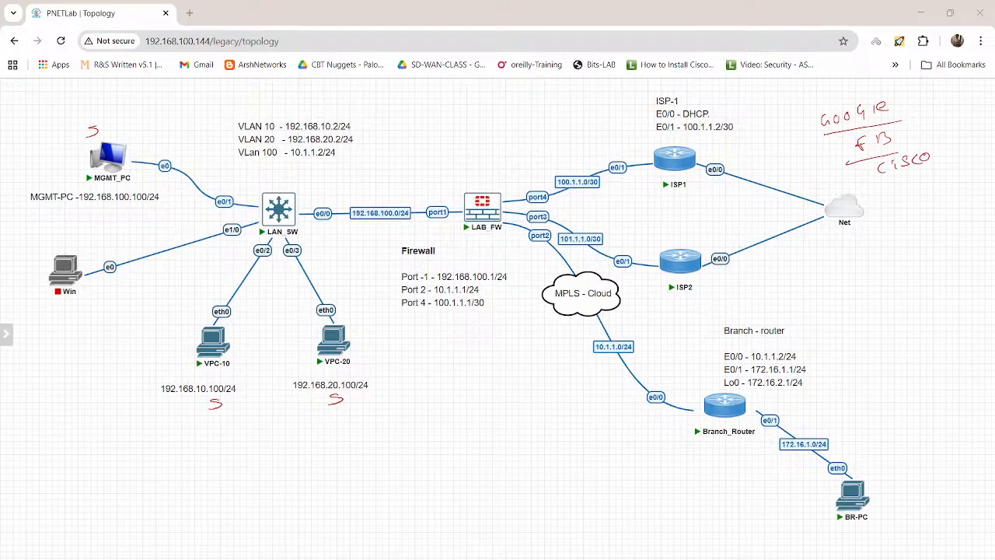
mouse_move(896, 183)
left_mouse_down()
mouse_move(888, 201)
mouse_move(902, 197)
left_mouse_up()
left_click_drag(906, 197, 946, 168)
left_click_drag(936, 202, 881, 220)
left_click_drag(887, 177, 948, 162)
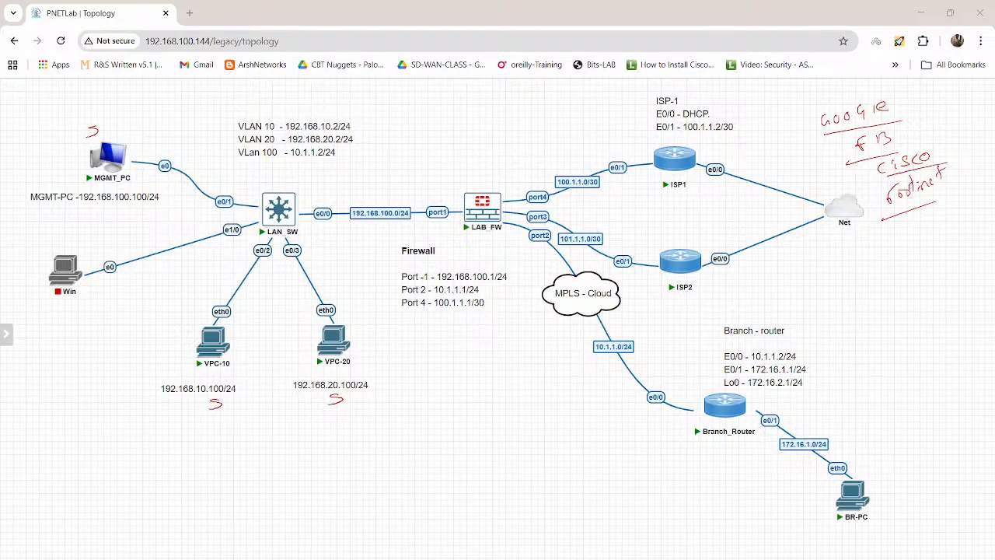
key("Escape")
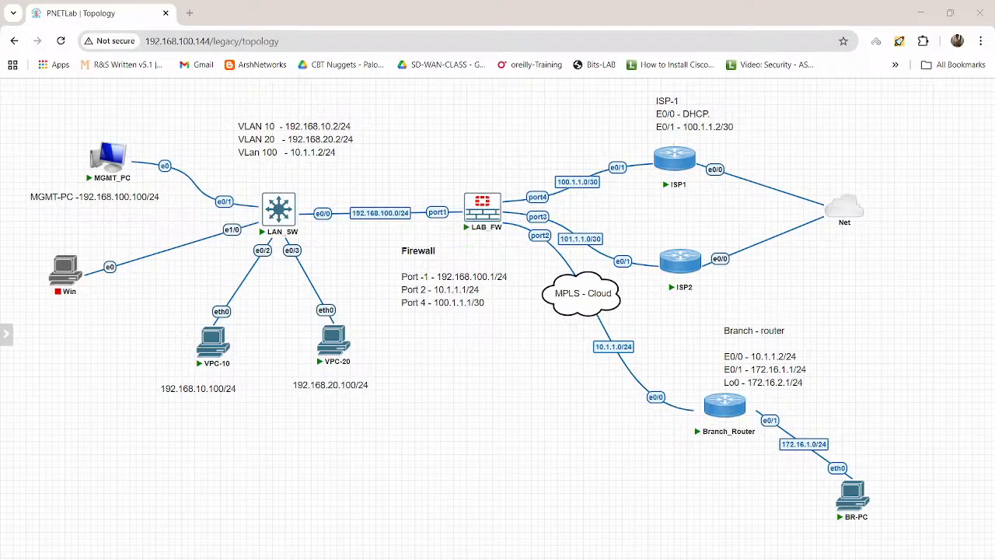
Step: Annotate port4 in red with an upward arrow, an underlined /30 and a circled number above the firewall, and clear the markings
left_click_drag(536, 192, 528, 178)
left_click_drag(515, 127, 517, 139)
mouse_move(523, 125)
left_mouse_down()
mouse_move(525, 135)
mouse_move(538, 124)
left_mouse_up()
left_click_drag(502, 156, 559, 137)
mouse_move(454, 116)
left_mouse_down()
mouse_move(462, 129)
mouse_move(465, 113)
left_mouse_up()
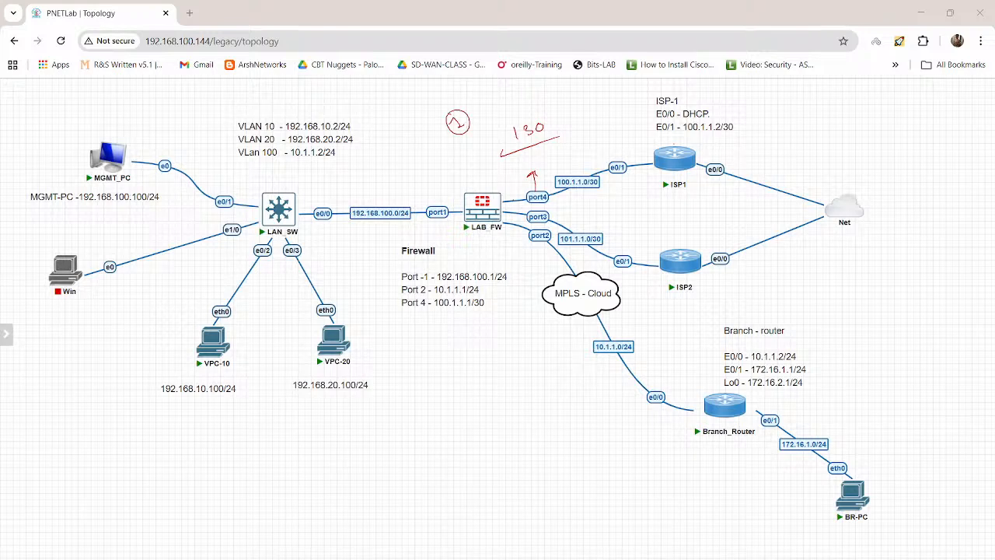
mouse_move(620, 143)
left_mouse_down()
mouse_move(625, 152)
mouse_move(627, 131)
left_mouse_up()
key("Escape")
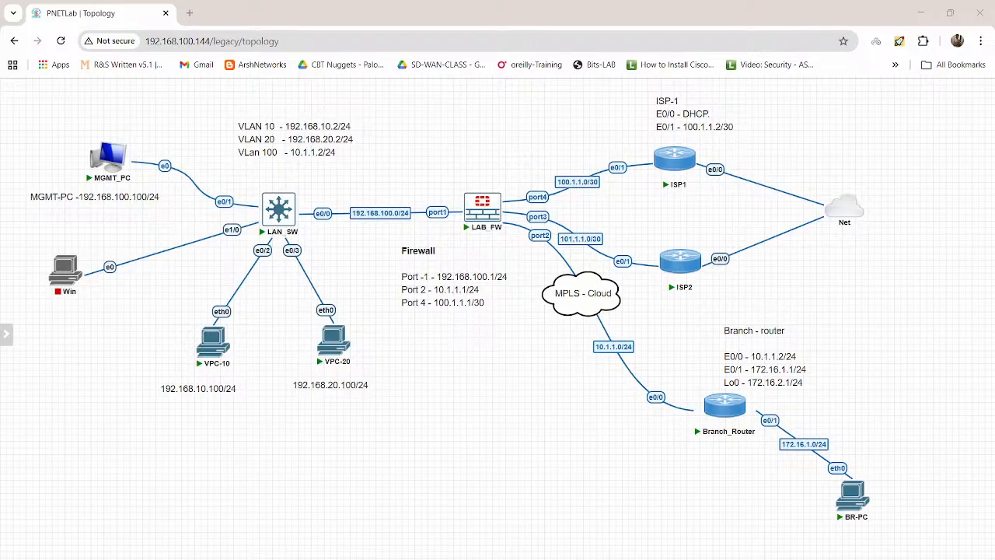
Step: Put red check marks beside MGMT_PC, VPC-10 and VPC-20
left_click_drag(104, 135, 131, 130)
left_click_drag(177, 344, 195, 339)
left_click_drag(363, 340, 382, 332)
Step: Write an underlined PAT in red above LAB_FW and draw an upward arrow from port4
left_click_drag(433, 128, 457, 109)
mouse_move(453, 108)
left_mouse_down()
mouse_move(465, 104)
mouse_move(461, 118)
left_mouse_up()
left_click_drag(421, 134, 483, 122)
left_click_drag(534, 189, 535, 176)
left_click_drag(531, 180, 540, 179)
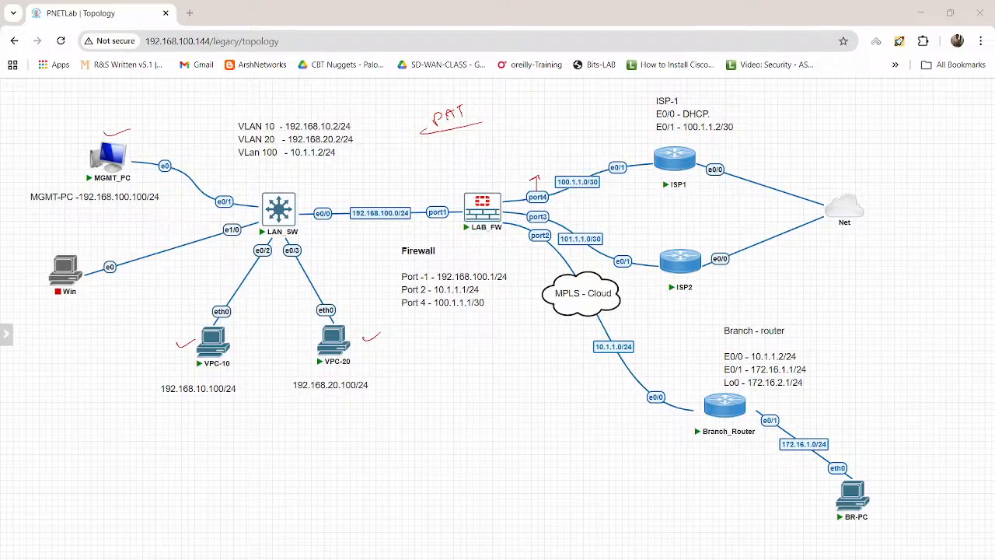
Step: Write "SNAT + PAT", "WAN" and "Exit interface" in red below the firewall port list, underlining SNAT and "Exit interface"
mouse_move(443, 379)
left_mouse_down()
mouse_move(434, 390)
mouse_move(457, 371)
mouse_move(483, 364)
mouse_move(489, 381)
mouse_move(514, 369)
left_mouse_up()
mouse_move(511, 360)
left_mouse_down()
mouse_move(514, 369)
mouse_move(530, 365)
left_mouse_up()
left_click_drag(522, 363, 530, 360)
left_click_drag(531, 355, 538, 352)
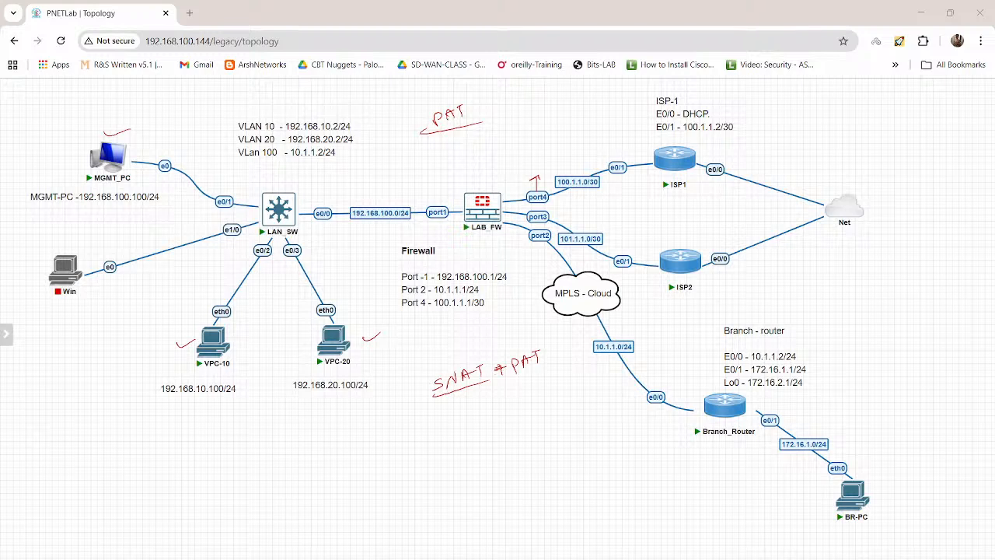
mouse_move(498, 368)
left_mouse_down()
mouse_move(513, 366)
mouse_move(501, 380)
left_mouse_up()
mouse_move(462, 406)
left_mouse_down()
mouse_move(473, 417)
mouse_move(503, 392)
left_mouse_up()
mouse_move(477, 444)
left_mouse_down()
mouse_move(428, 451)
mouse_move(553, 403)
left_mouse_up()
left_click_drag(413, 466, 592, 415)
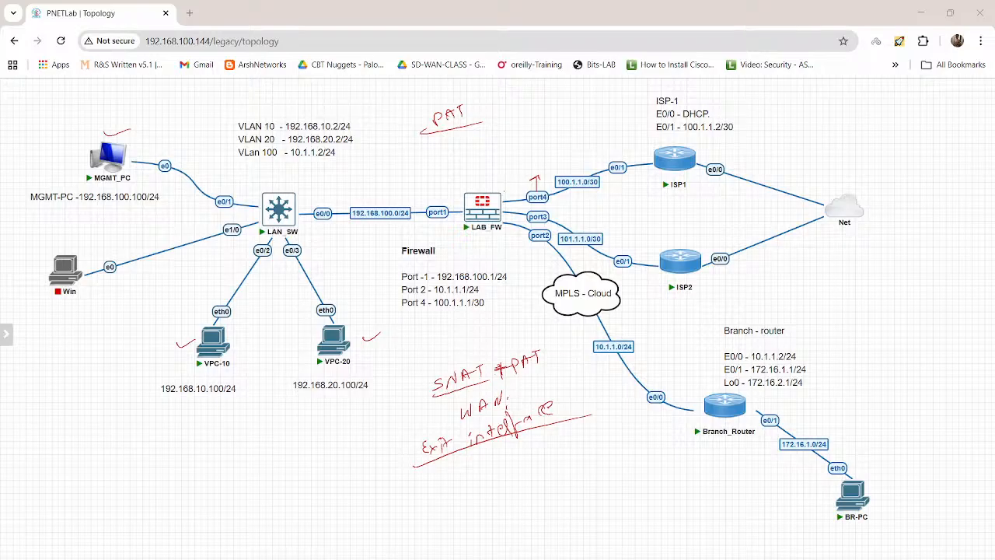
Step: Draw arrows along the firewall's port4, port3 and port2 exit links, and clear all annotations from the topology
left_click_drag(504, 191, 525, 185)
left_click_drag(517, 182, 521, 191)
mouse_move(510, 231)
left_mouse_down()
mouse_move(522, 233)
mouse_move(523, 217)
left_mouse_up()
left_click_drag(548, 196, 575, 211)
mouse_move(570, 208)
left_mouse_down()
mouse_move(580, 211)
mouse_move(541, 205)
mouse_move(578, 191)
left_mouse_up()
mouse_move(572, 190)
left_mouse_down()
mouse_move(578, 218)
mouse_move(565, 221)
left_mouse_up()
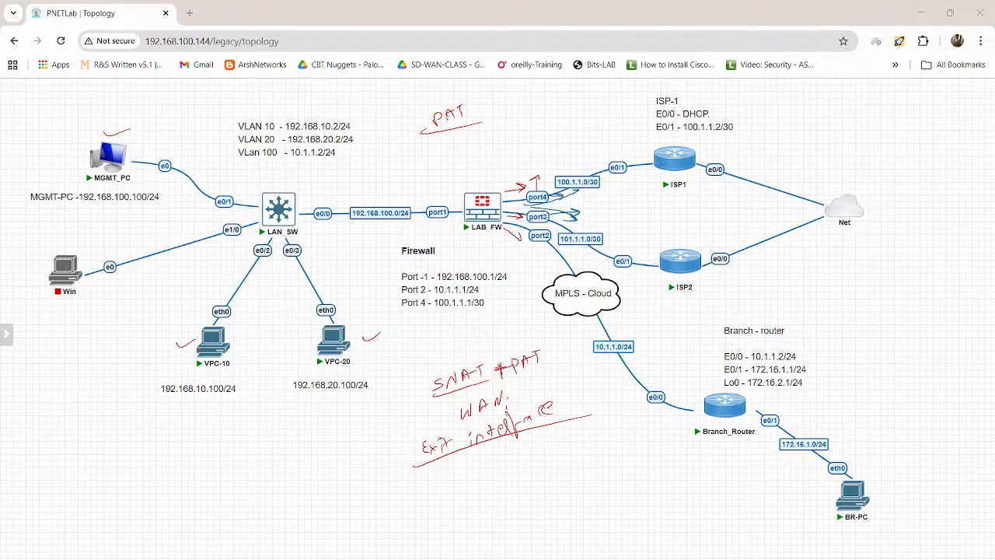
key("Escape")
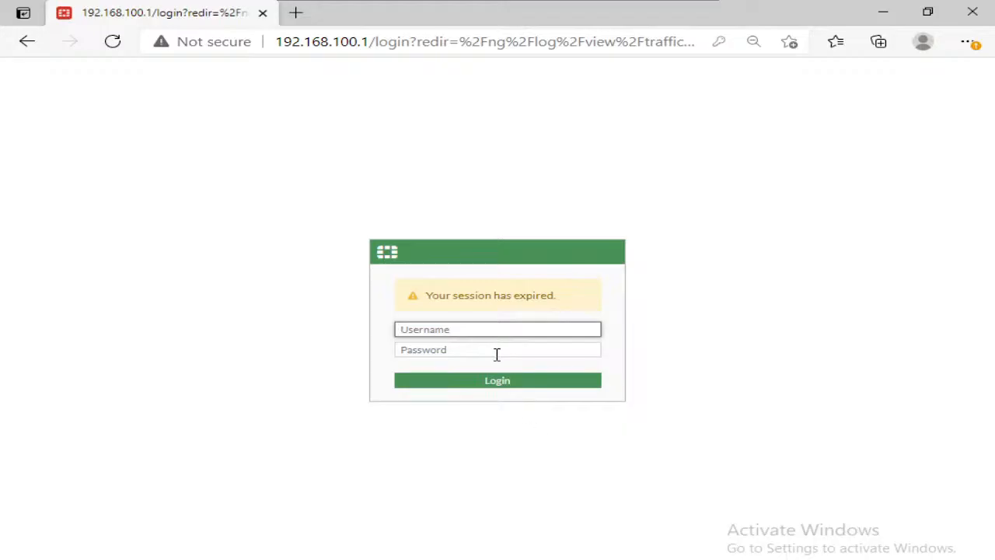
Step: Log in to the FortiGate web interface at 192.168.100.1 with username admin and the account password
left_click(490, 334)
type("admin")
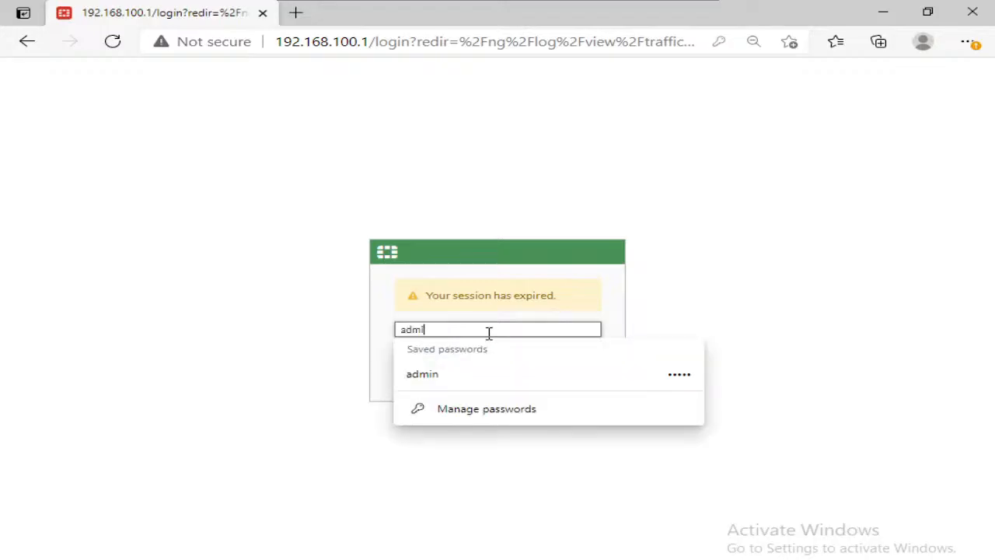
key("Tab")
type("admin")
key("Return")
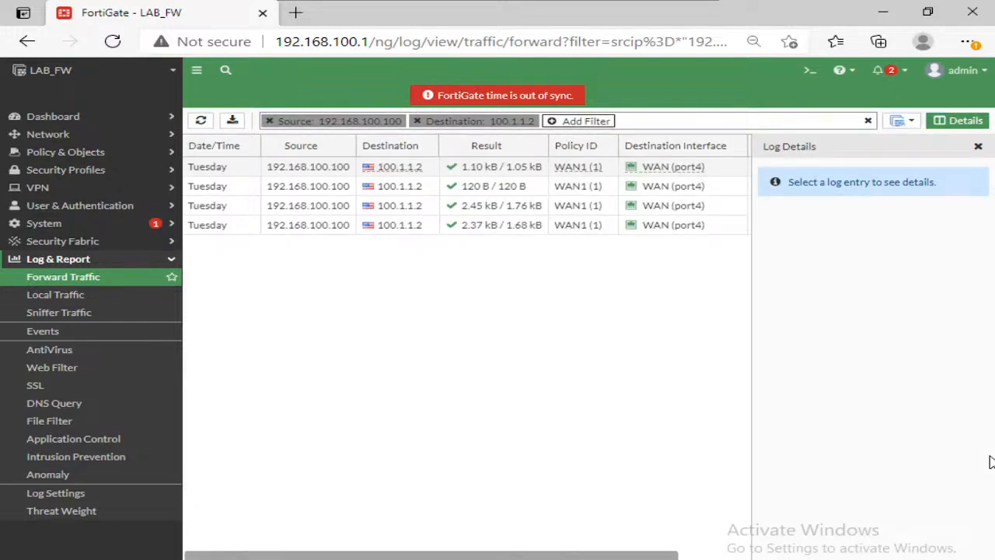
Step: Refresh the Forward Traffic log and remove its destination and source filters
left_click(201, 122)
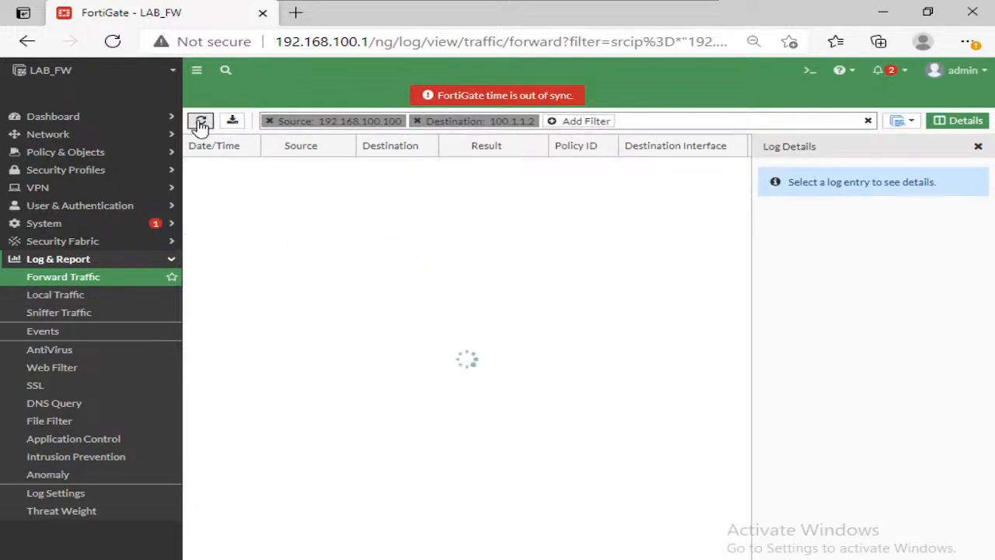
left_click(417, 120)
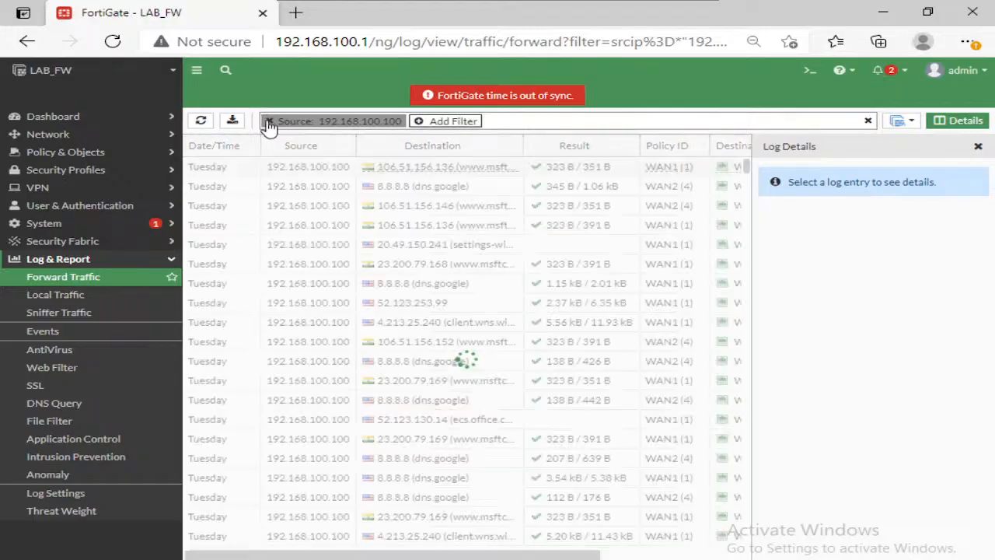
left_click(270, 121)
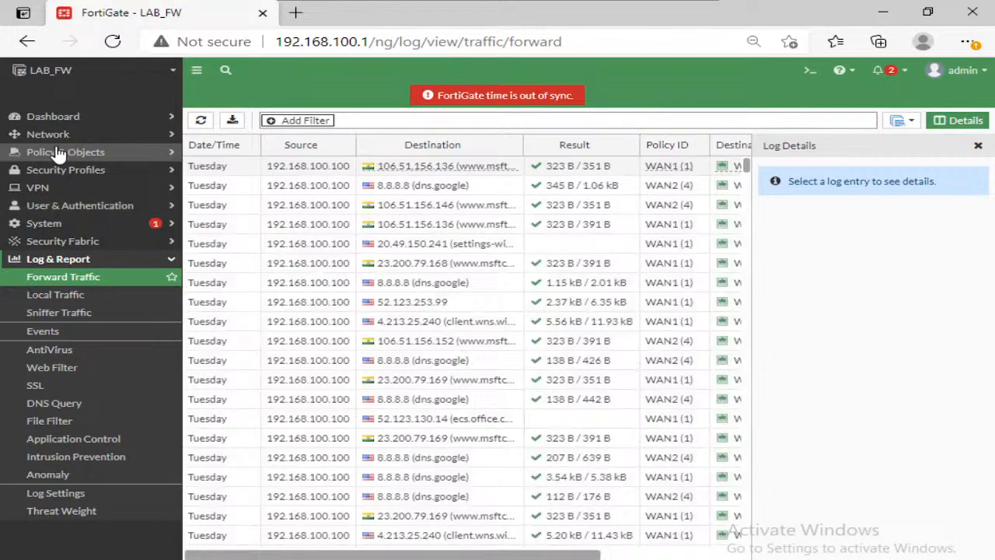
Step: Open the WAN1 firewall policy and review its NAT, IP pool configuration and outgoing interface settings
left_click(58, 152)
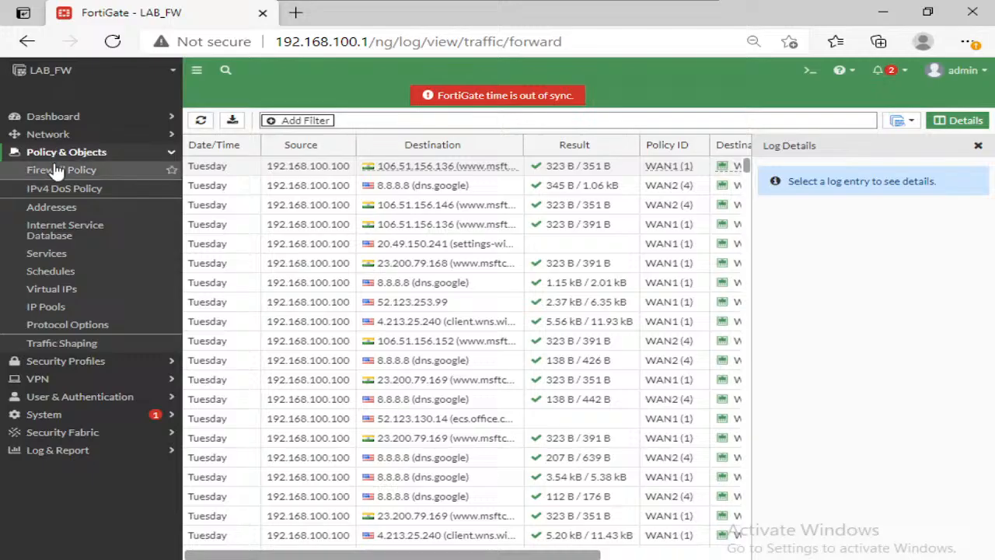
left_click(59, 171)
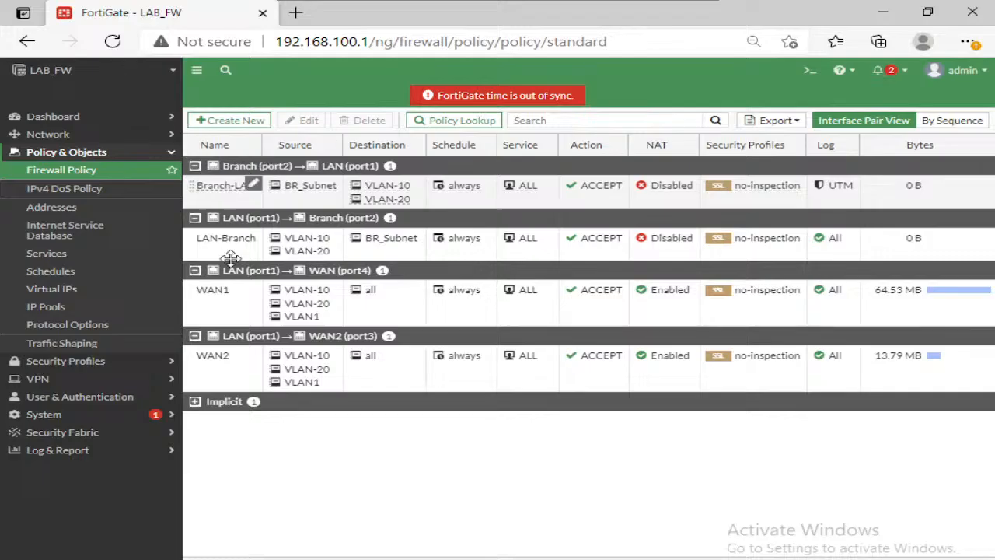
left_click(228, 304)
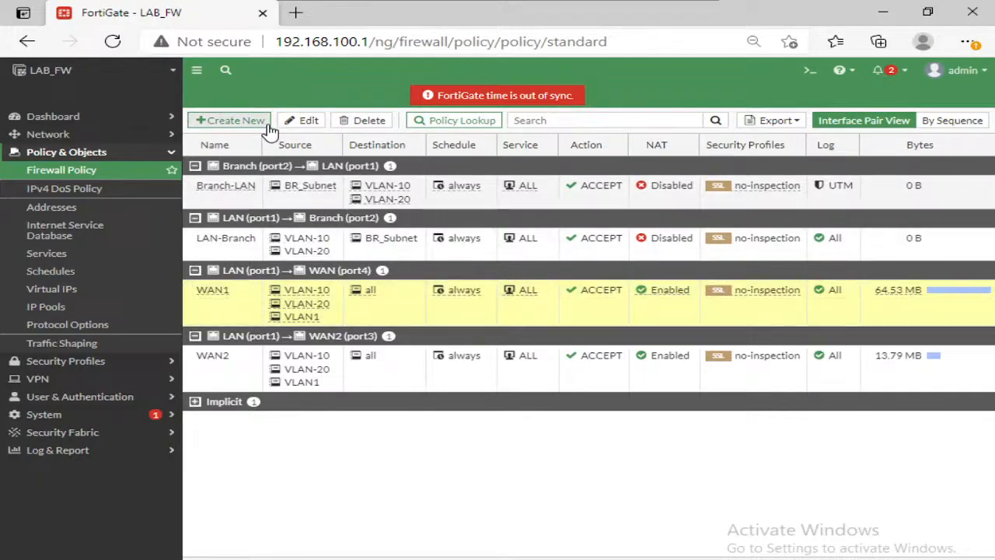
left_click(301, 122)
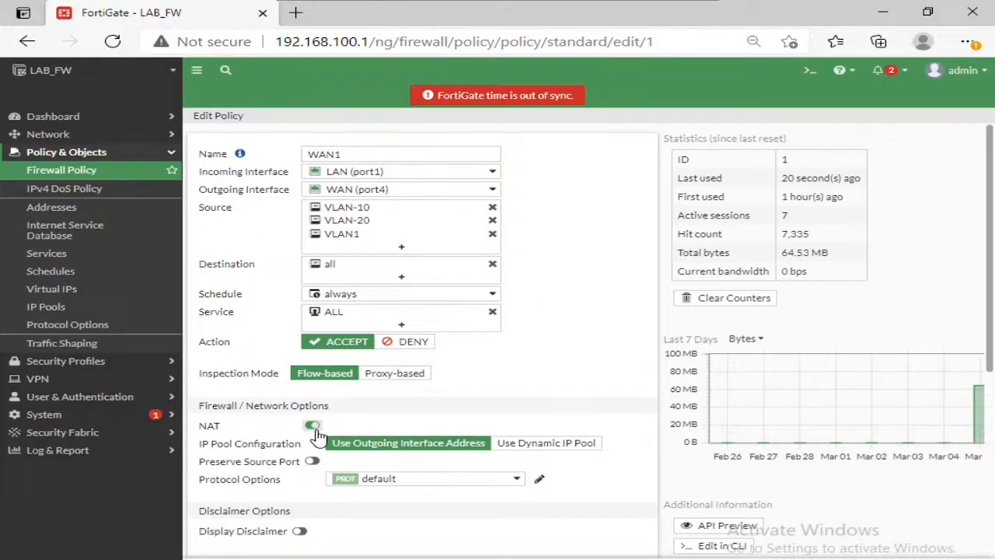
scroll(335, 405, "down", 1)
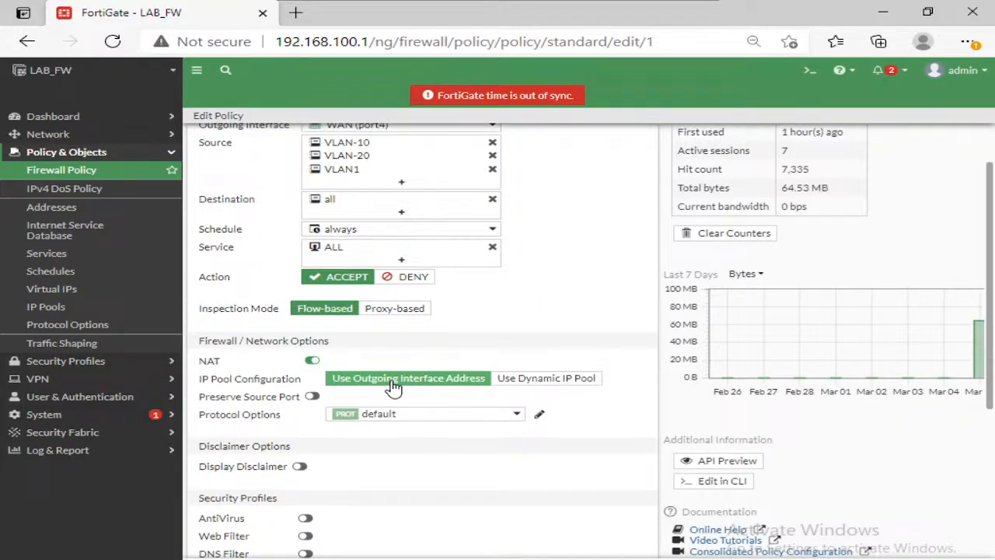
scroll(311, 342, "up", 1)
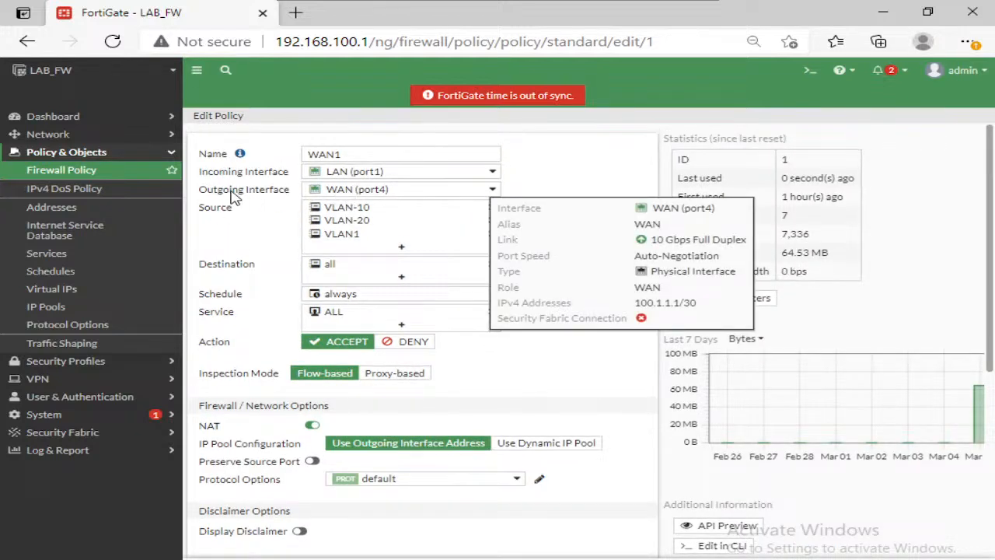
mouse_move(350, 192)
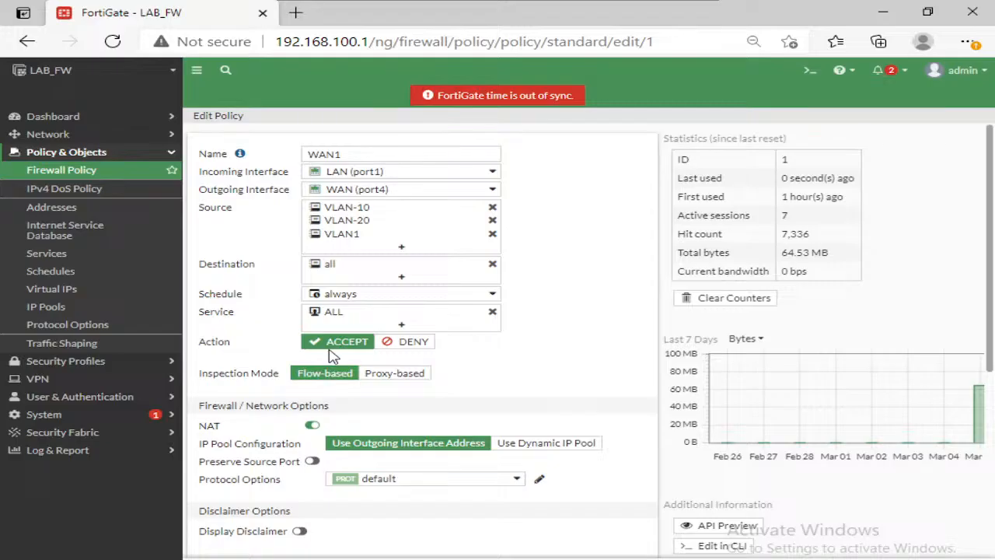
mouse_move(315, 319)
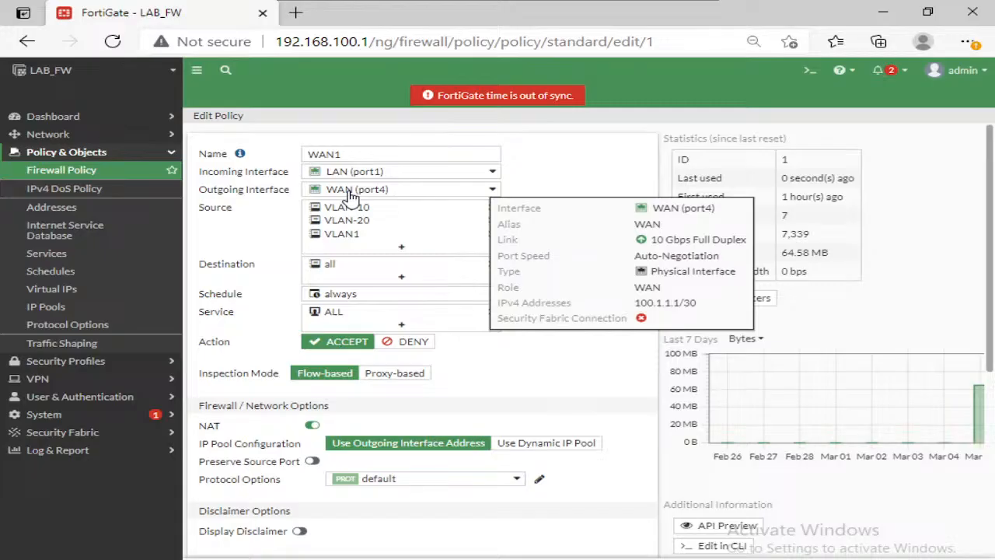
Step: Open the Forward Traffic log and show the details of its topmost entry
left_click(82, 155)
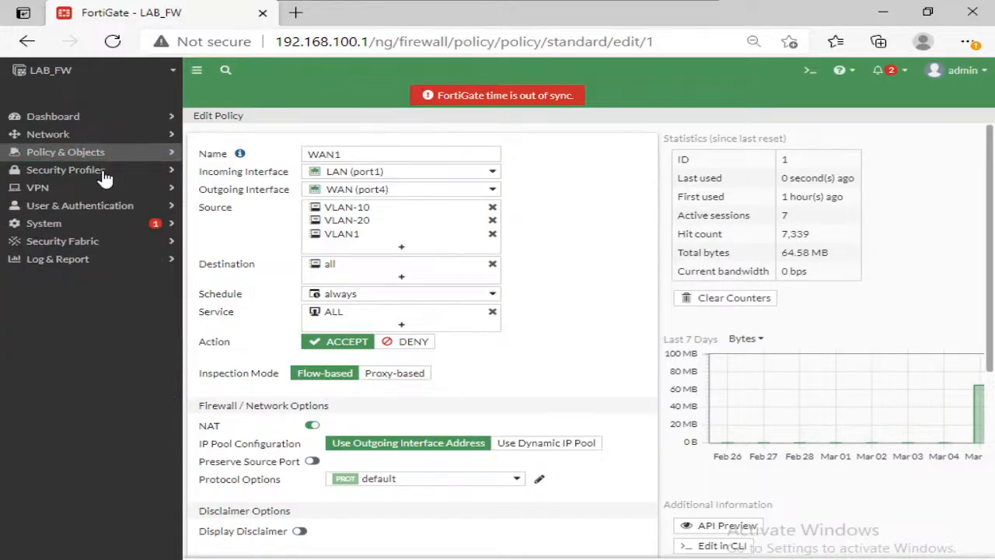
left_click(67, 259)
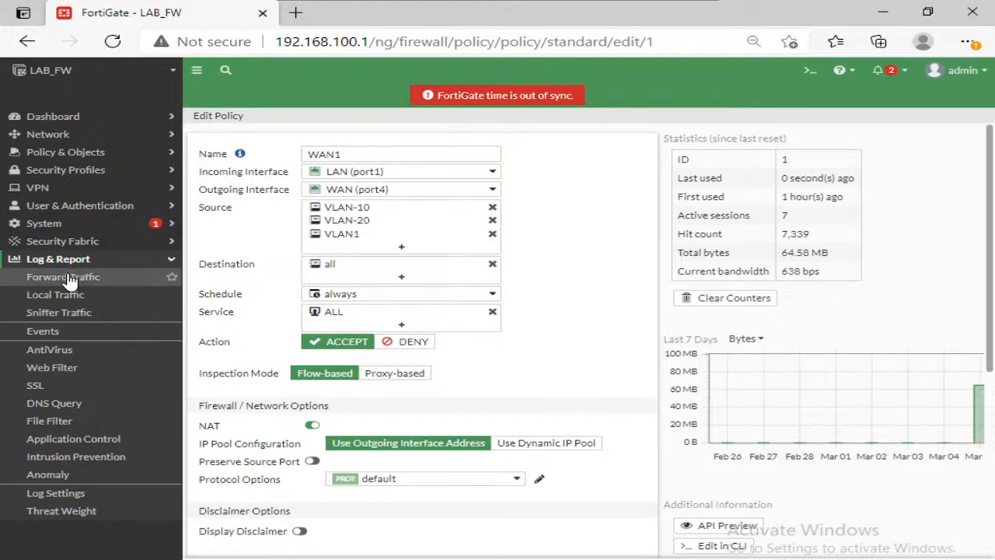
left_click(68, 279)
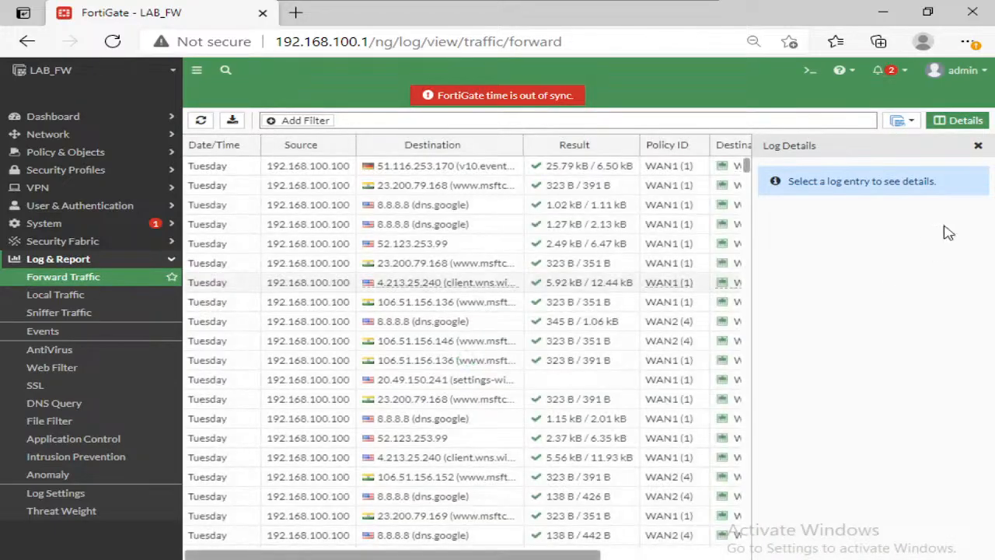
left_click(978, 146)
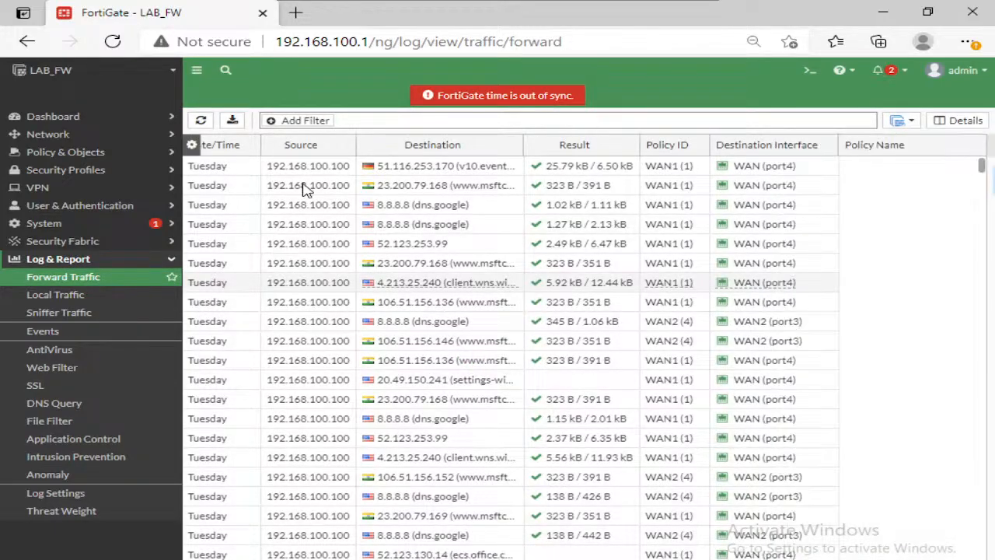
double_click(311, 168)
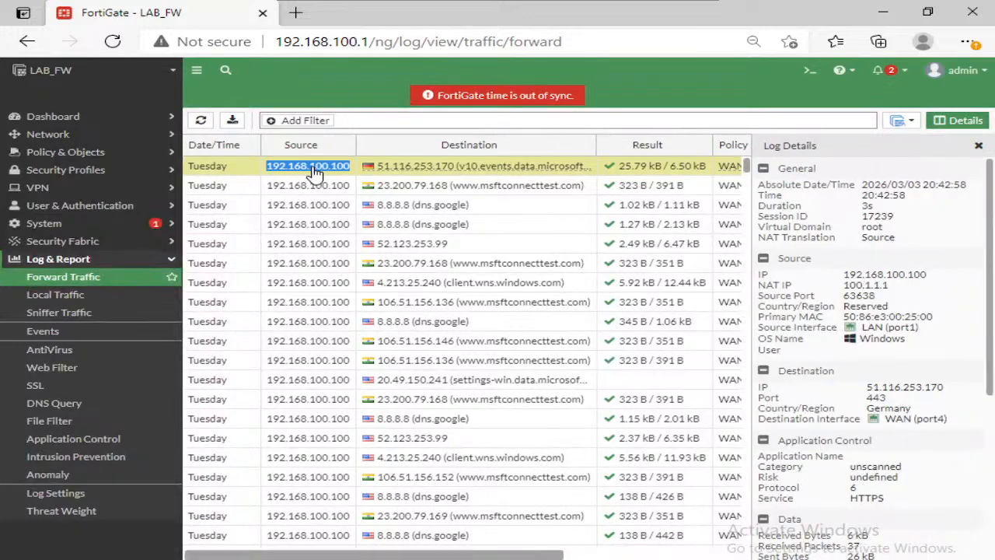
Step: Highlight the source IP and the NAT IP in the log entry's details
double_click(762, 275)
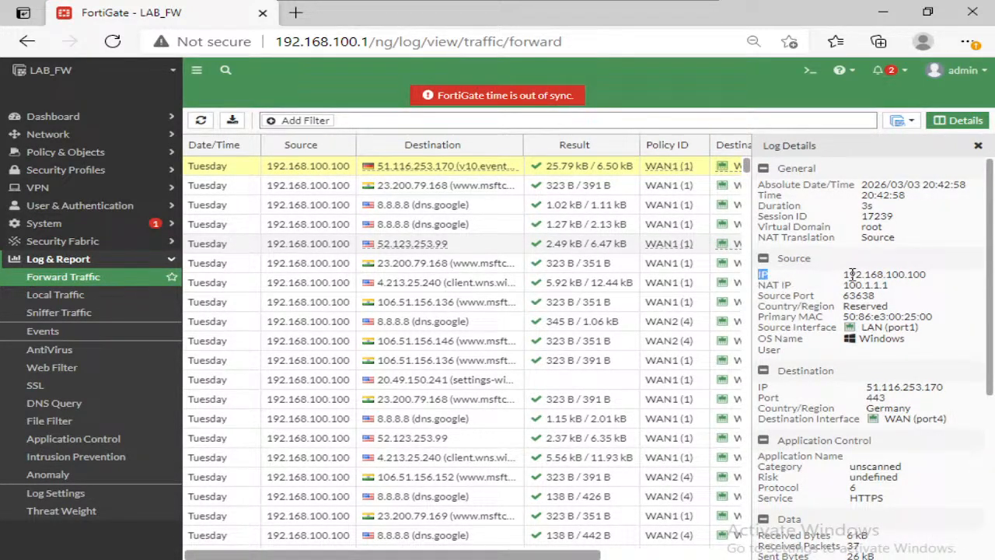
mouse_move(852, 274)
left_mouse_down()
mouse_move(937, 281)
mouse_move(845, 273)
left_mouse_up()
left_click(937, 281)
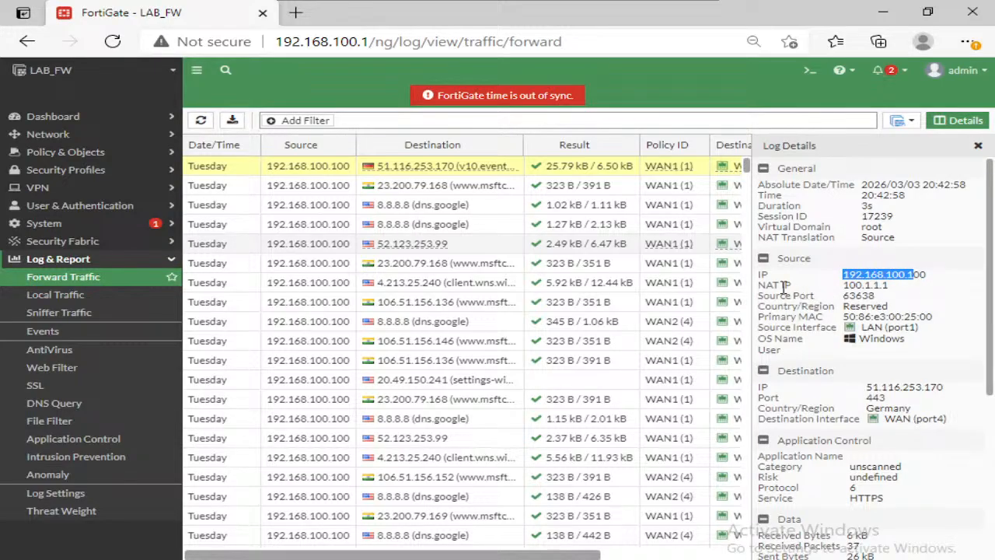
double_click(876, 287)
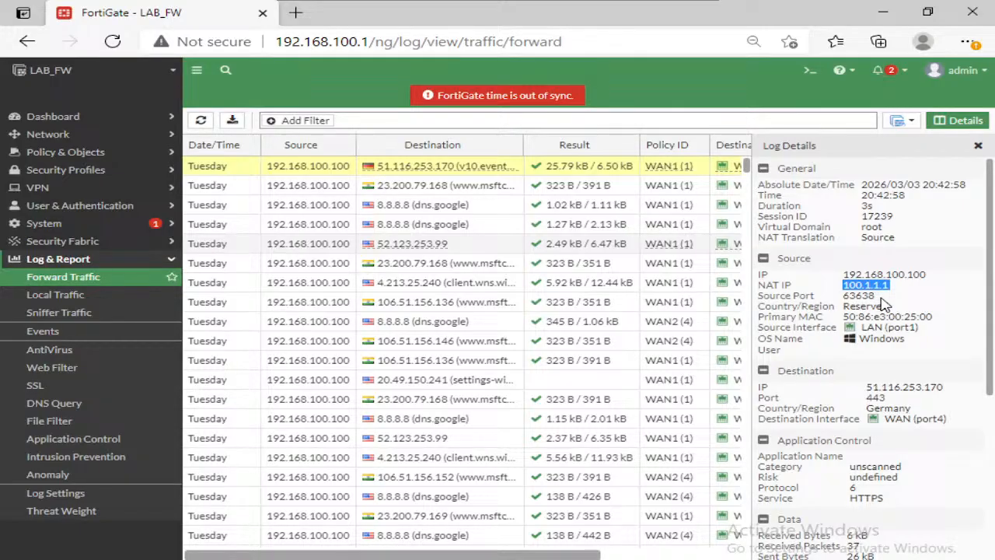
Step: Switch to the PNETLab topology, open the LAB_FW console and log in as admin with the account password
mouse_move(488, 9)
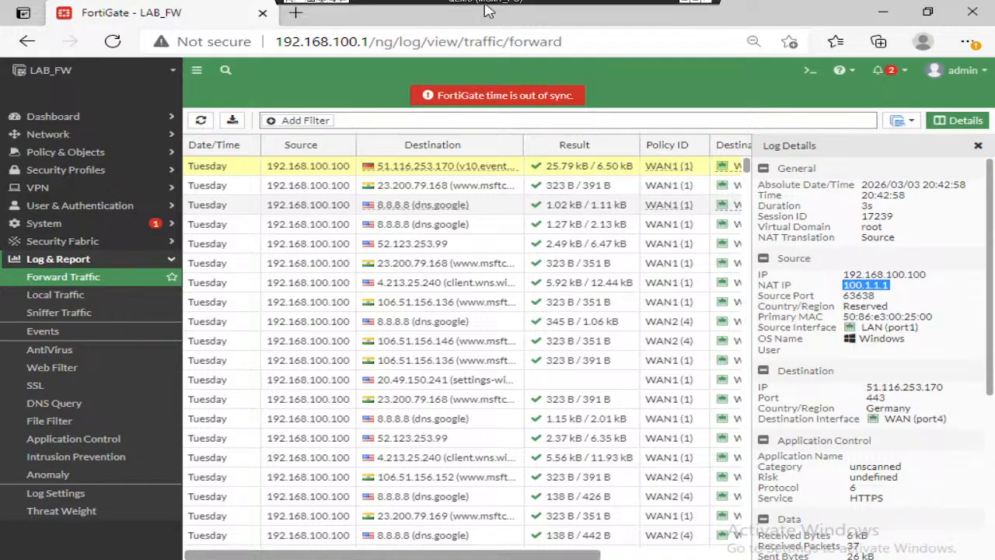
left_click(685, 6)
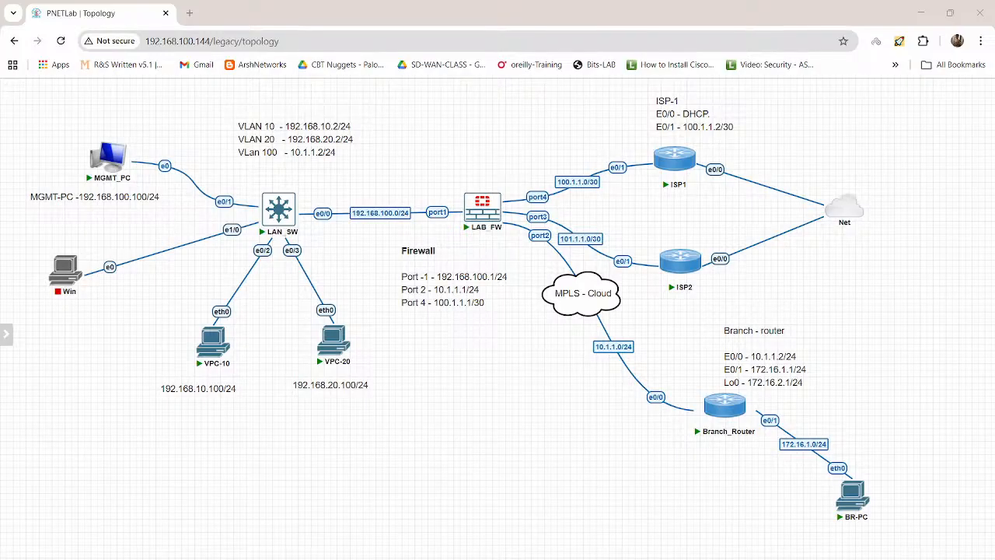
left_click(496, 206)
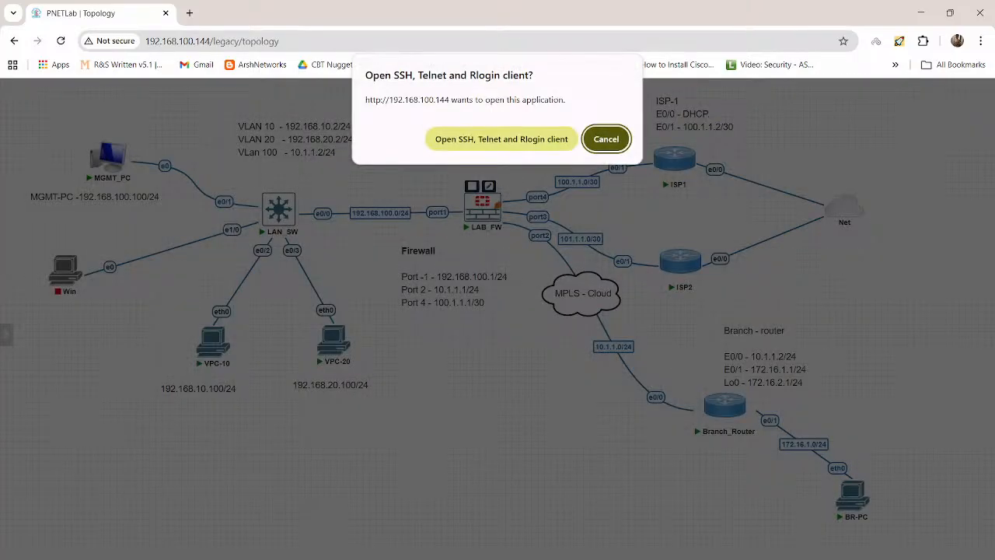
left_click(502, 139)
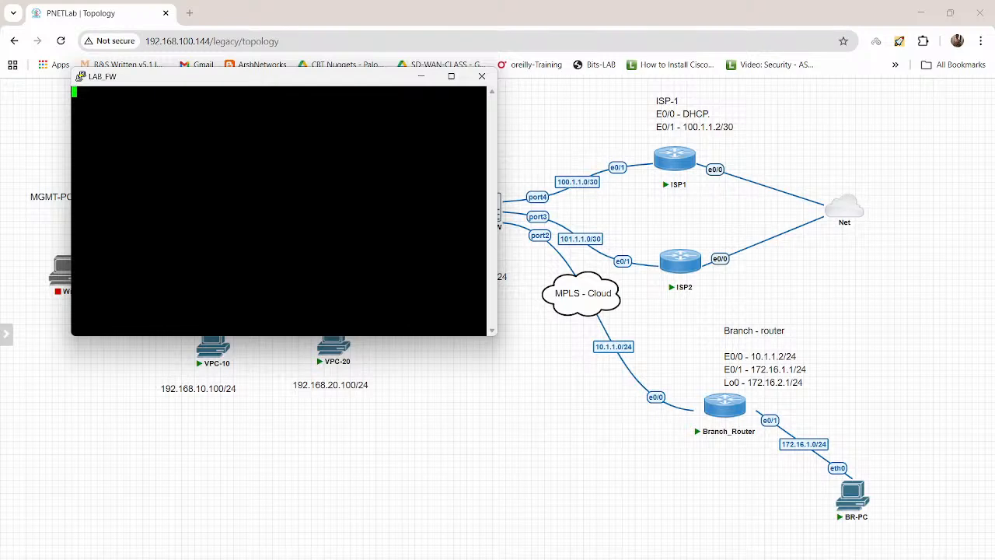
key("Return")
key("Return")
key("Return")
type("admin")
key("Return")
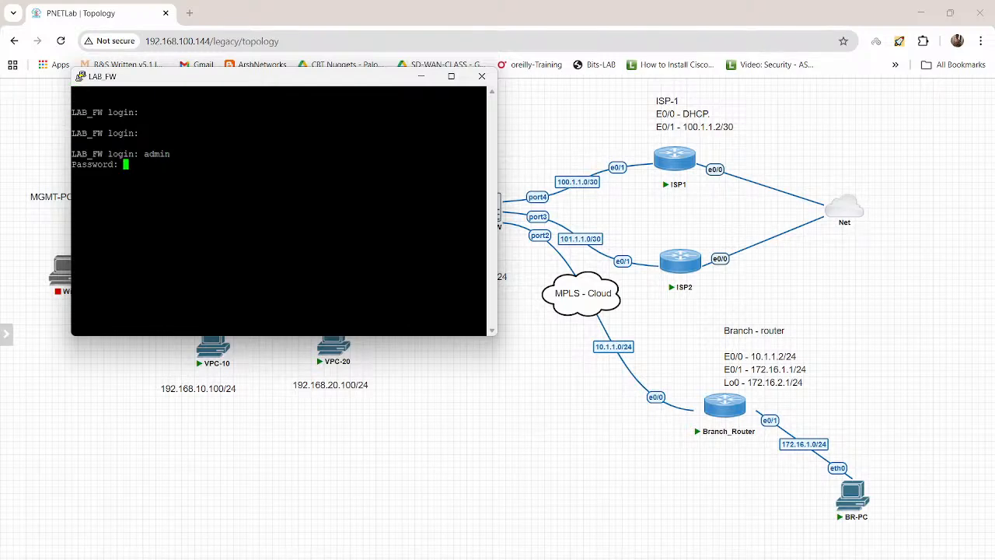
key("Return")
Step: Try to list the firewall's sessions with "get system session list" in the LAB_FW terminal, and close the PuTTY session
type("get system ")
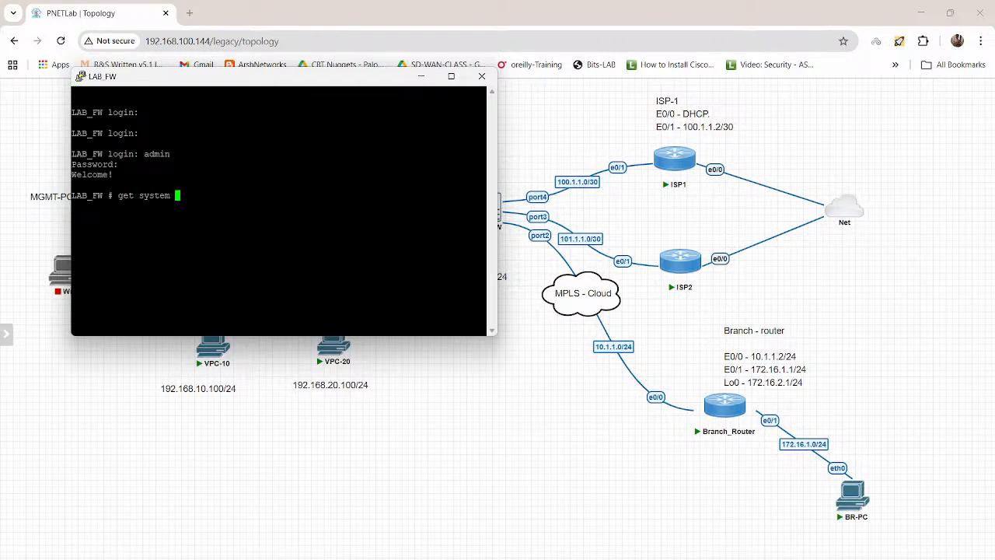
type("session list")
key("Return")
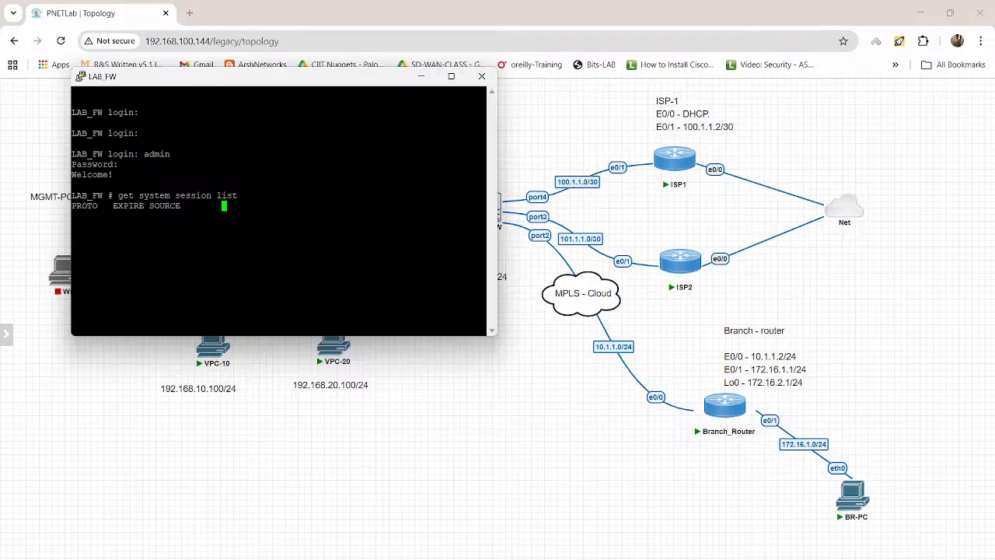
left_click(440, 559)
left_click(441, 559)
left_click(482, 76)
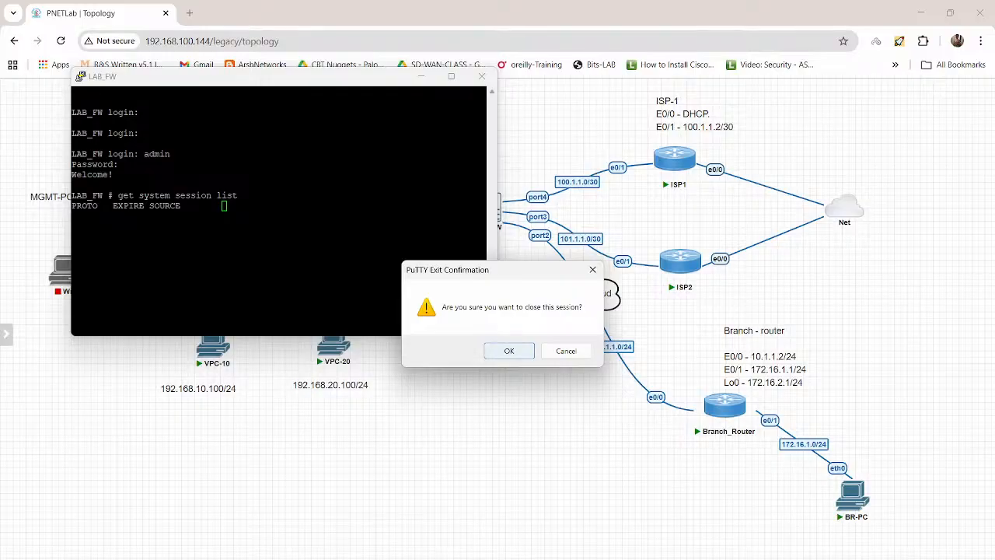
left_click(509, 350)
Step: Switch back to the FortiGate web interface, open its CLI console and run "get system session list"
key("alt+Tab")
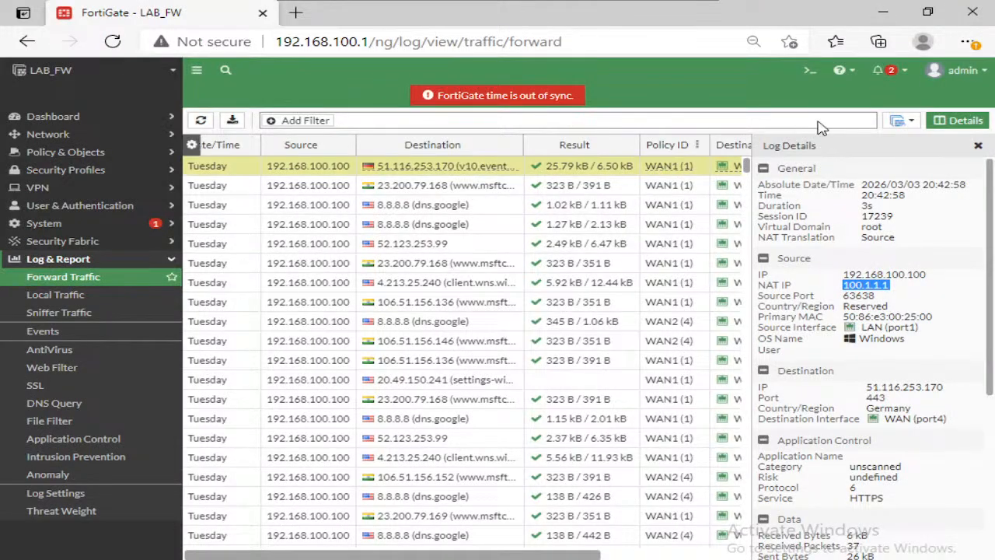
left_click(811, 75)
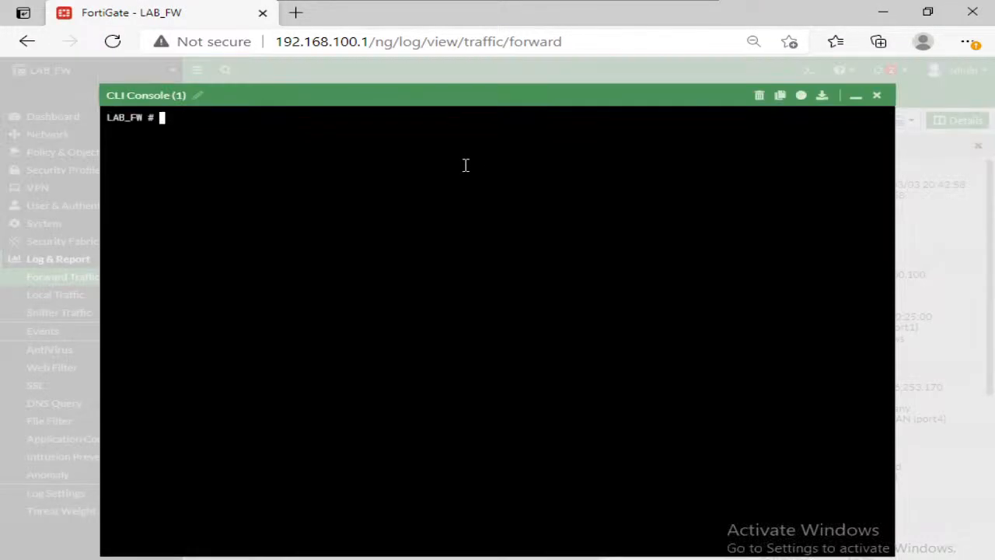
type("get system session list")
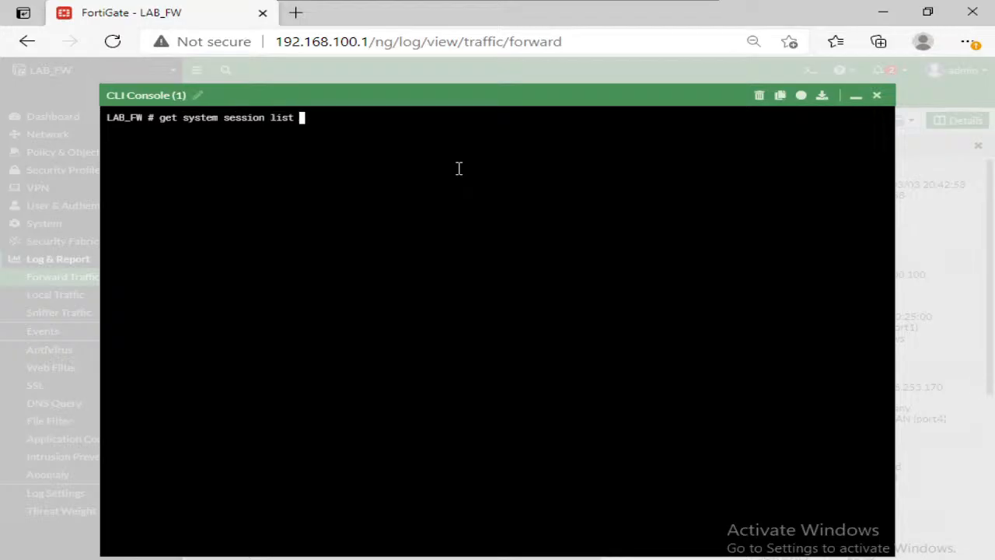
key("Return")
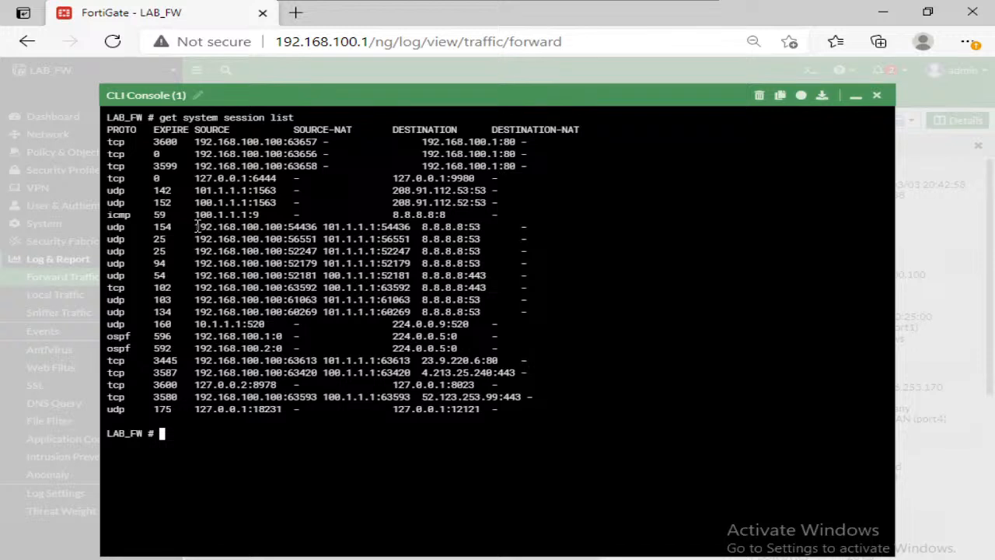
Step: Compare the source and source-NAT addresses and ports of the sessions to 8.8.8.8:53 by highlighting them row by row
left_click_drag(197, 225, 410, 226)
left_click_drag(194, 239, 412, 239)
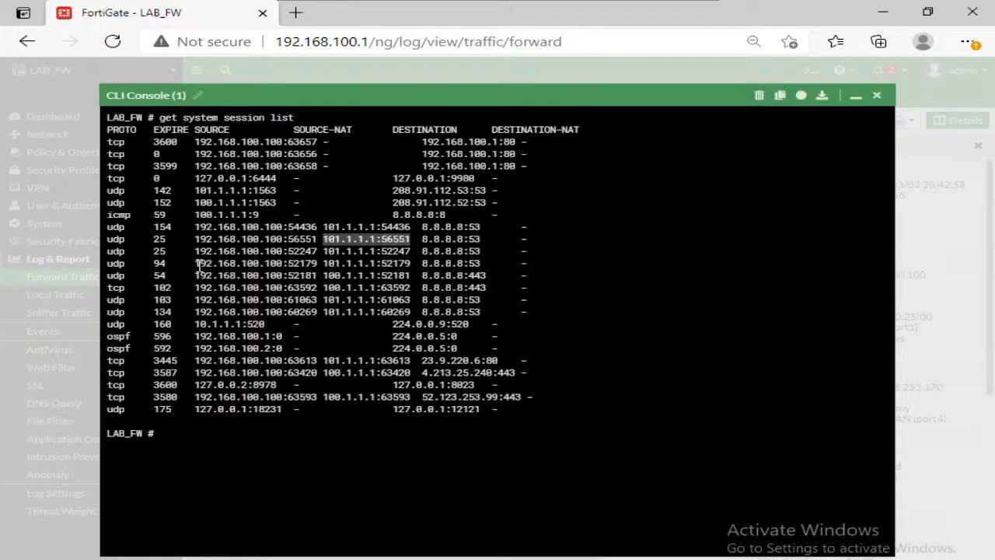
left_click_drag(196, 263, 316, 262)
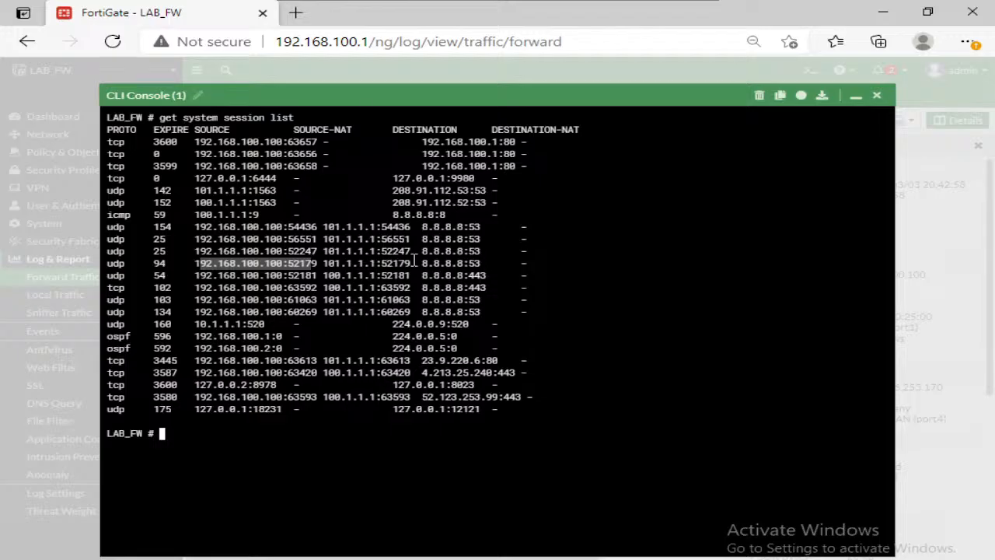
left_click_drag(412, 263, 324, 263)
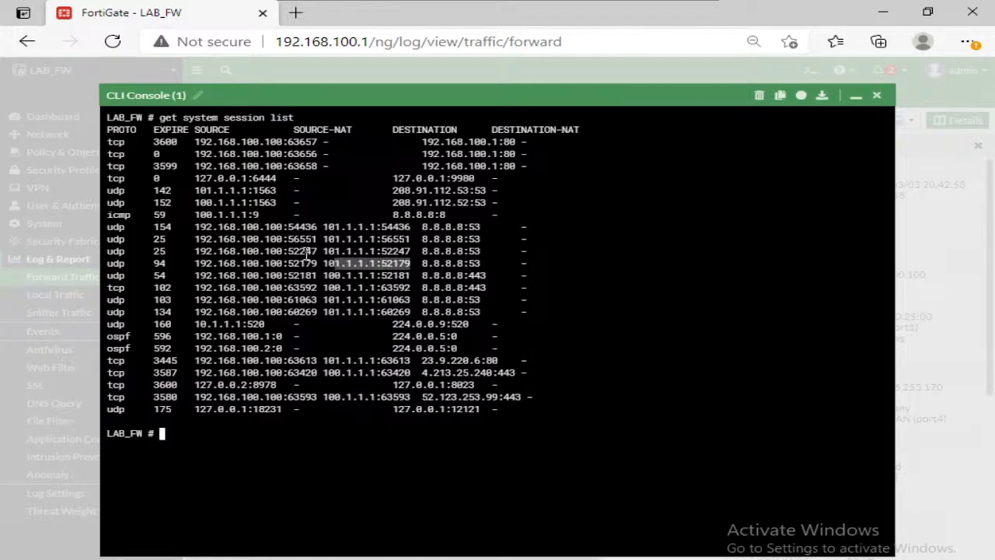
triple_click(307, 252)
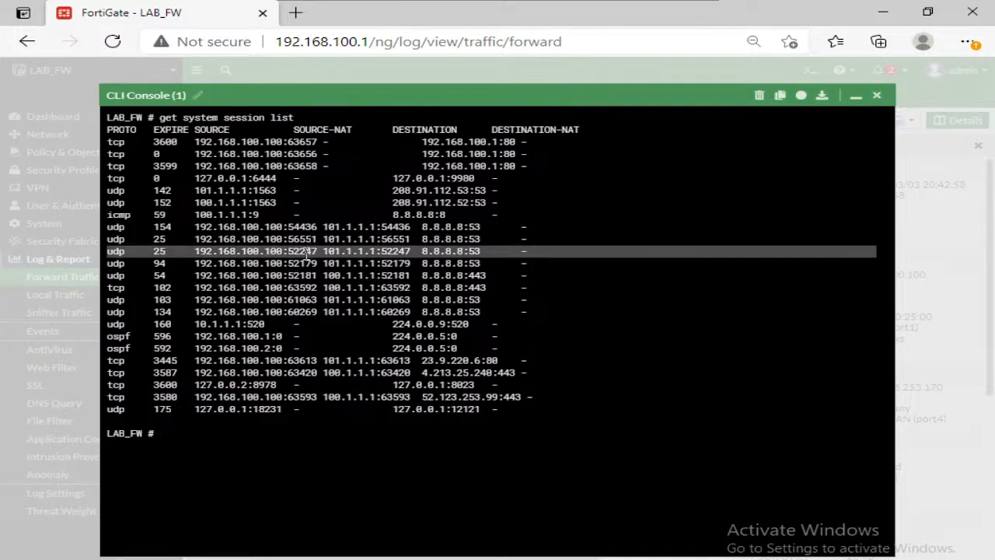
double_click(385, 252)
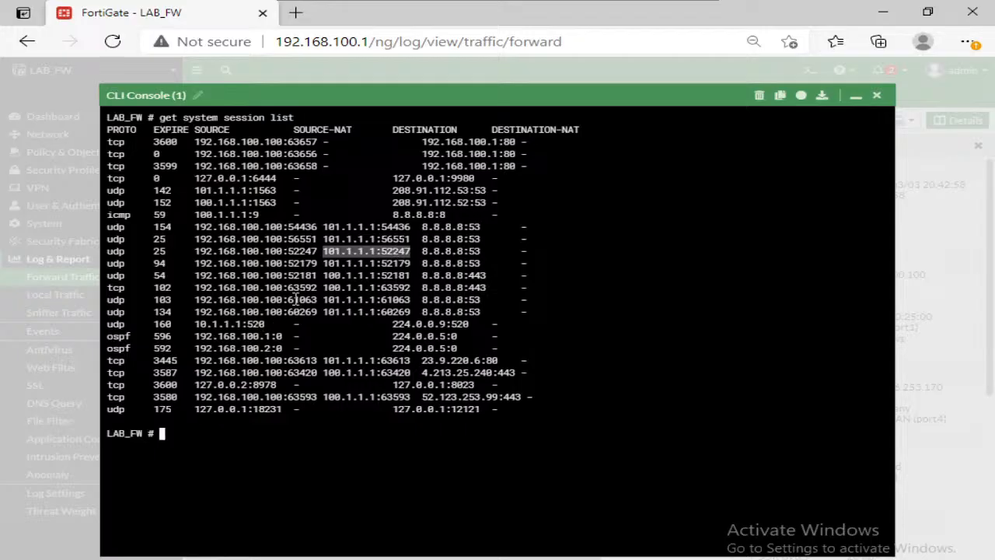
Step: Add blank prompt lines in the CLI console and rerun "get system session list"
left_click(323, 266)
key("Return")
key("Return")
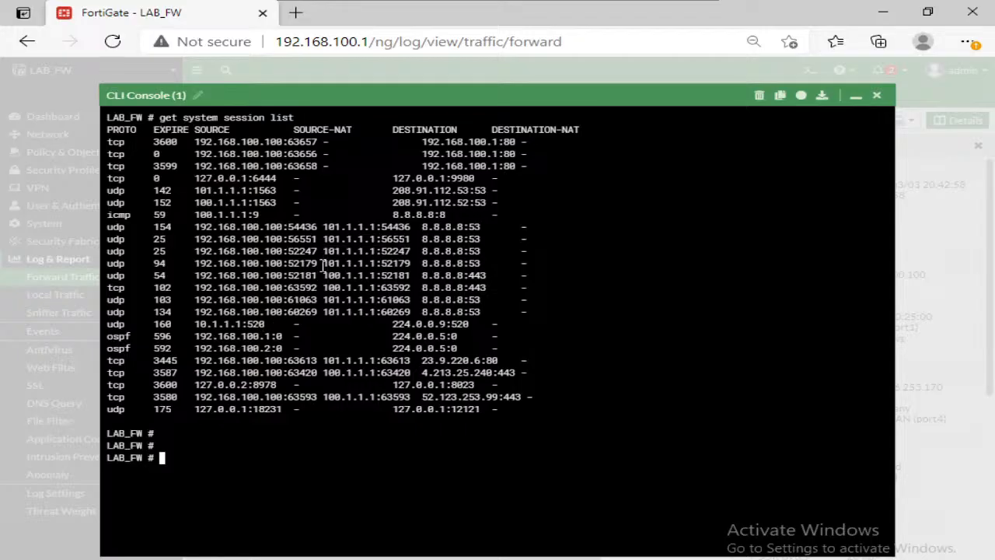
key("Up")
key("Return")
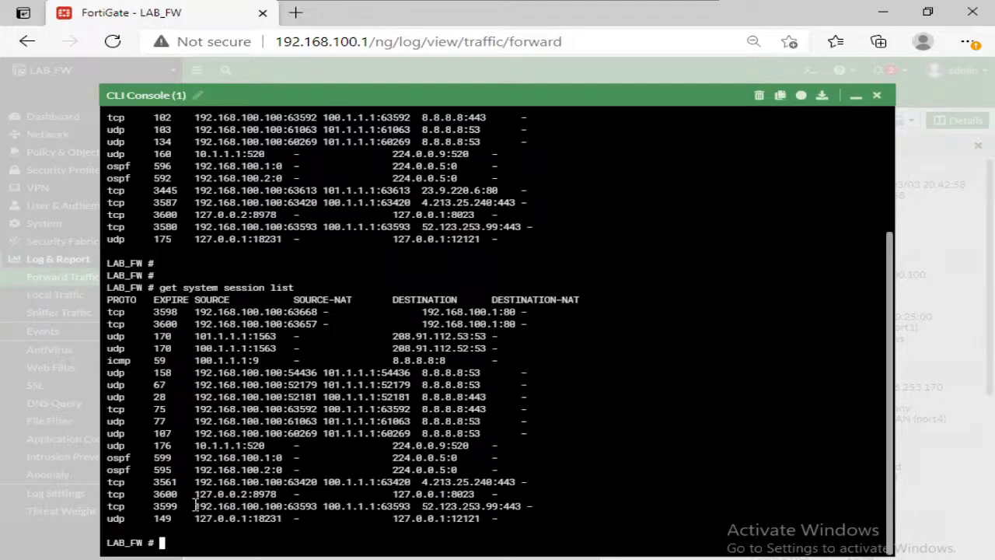
Step: Generate web traffic from MGMT_PC by opening cisco.com and anydesk.com in two new browser tabs
left_click(295, 12)
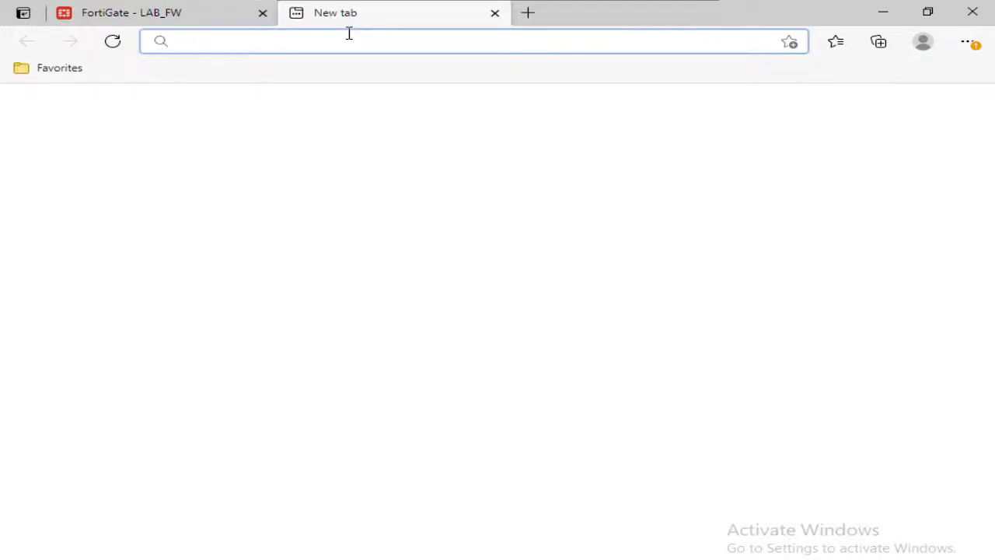
type("cisco.com")
key("Return")
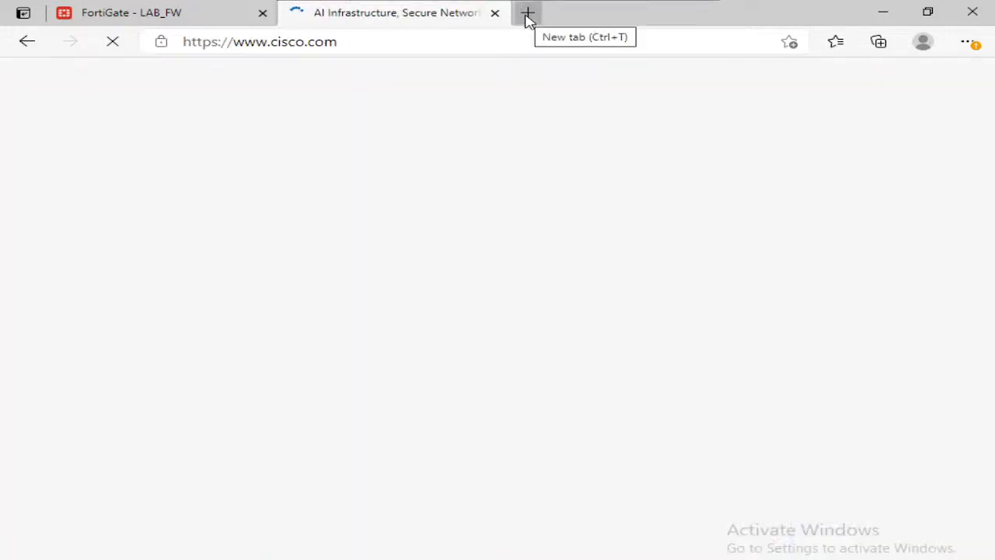
left_click(527, 15)
type("an")
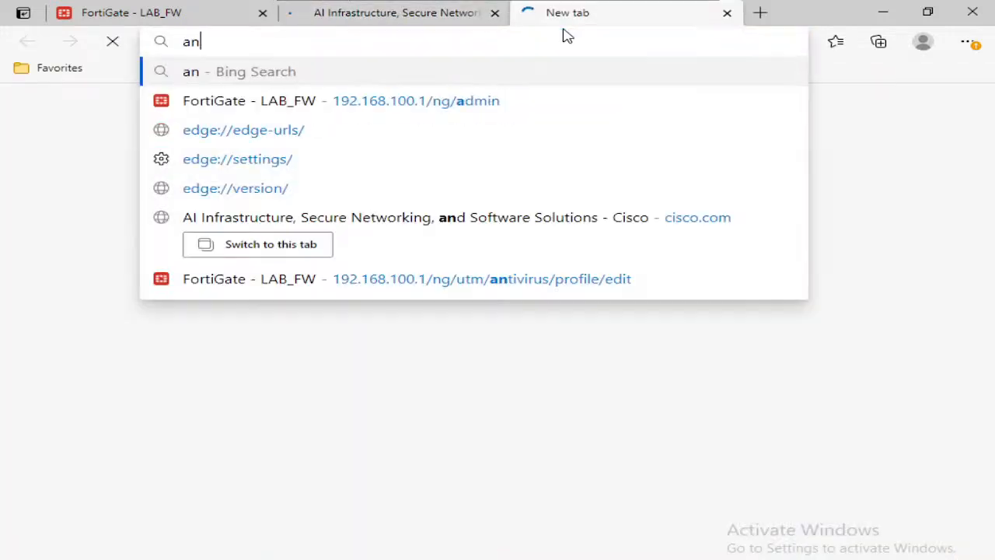
type("ydesk.com")
key("Return")
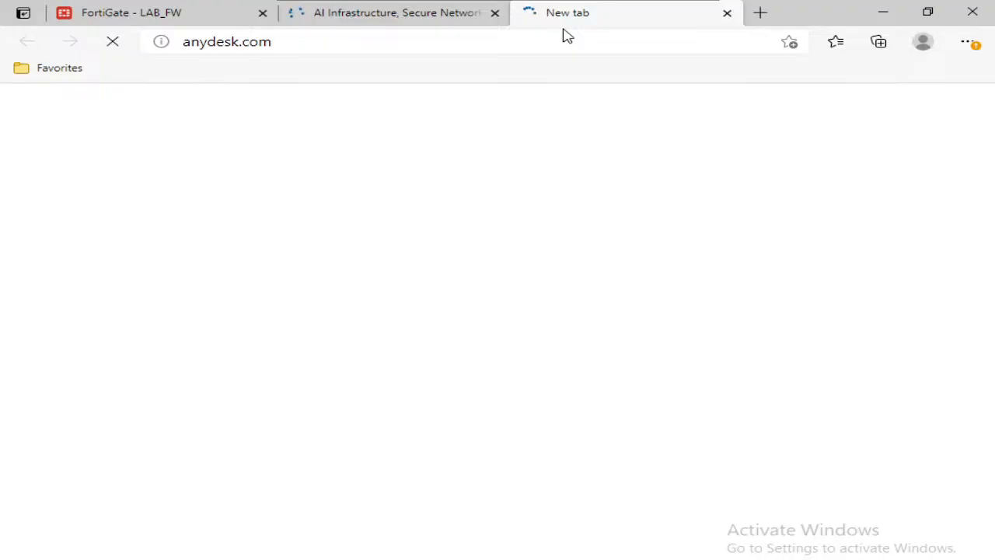
Step: Return to the FortiGate CLI console, rerun "get system session list" and page through to the end of the output
left_click(141, 17)
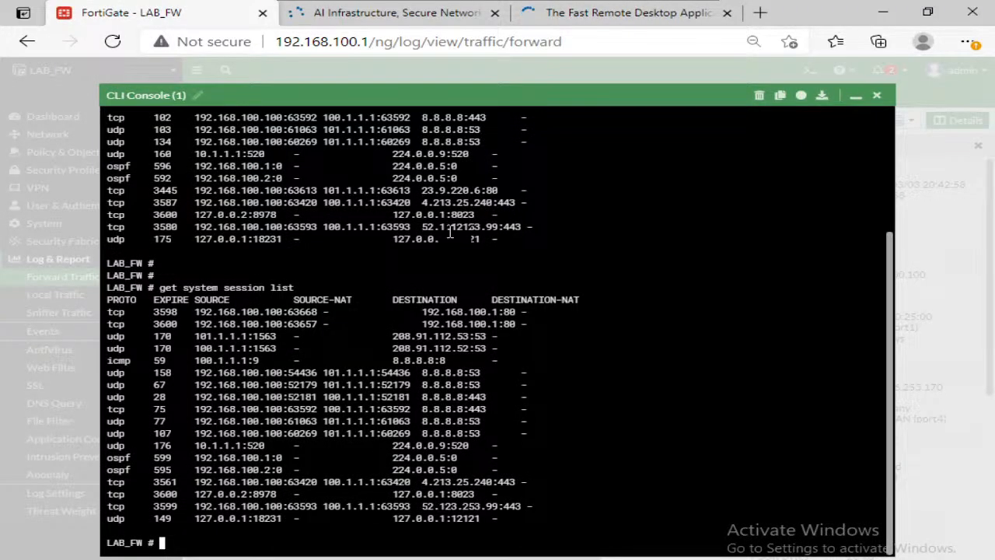
key("Return")
key("Return")
key("Up")
key("Return")
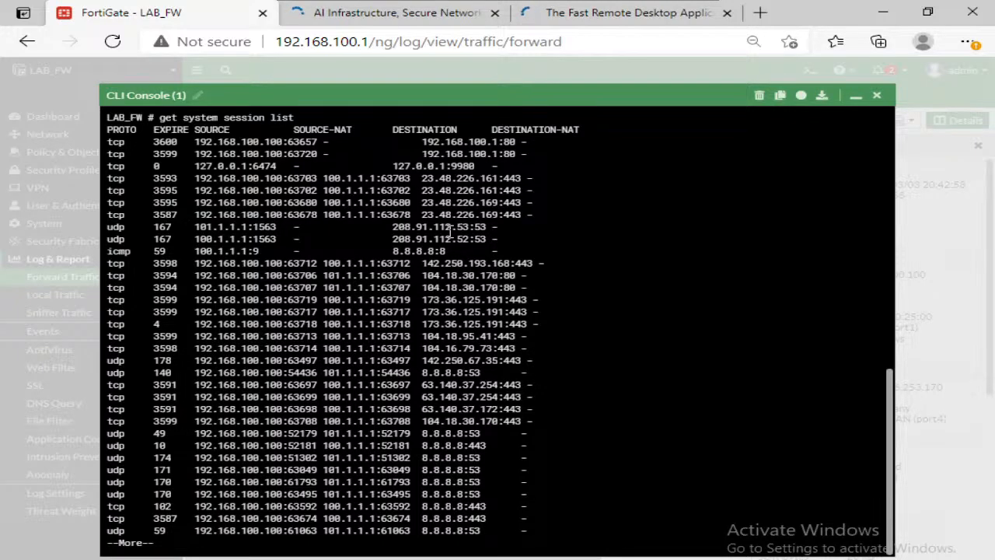
key("Return")
key("Return")
key("Return")
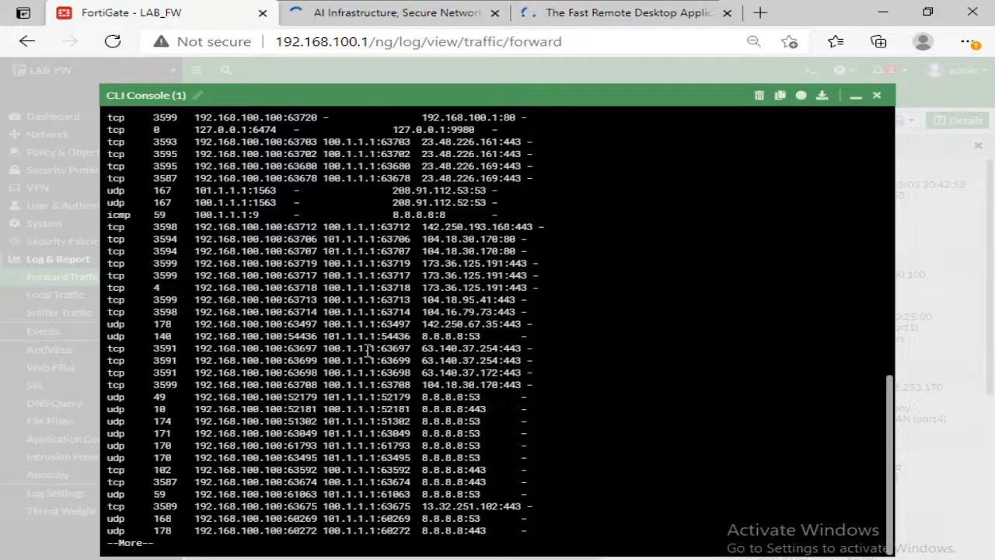
key("space")
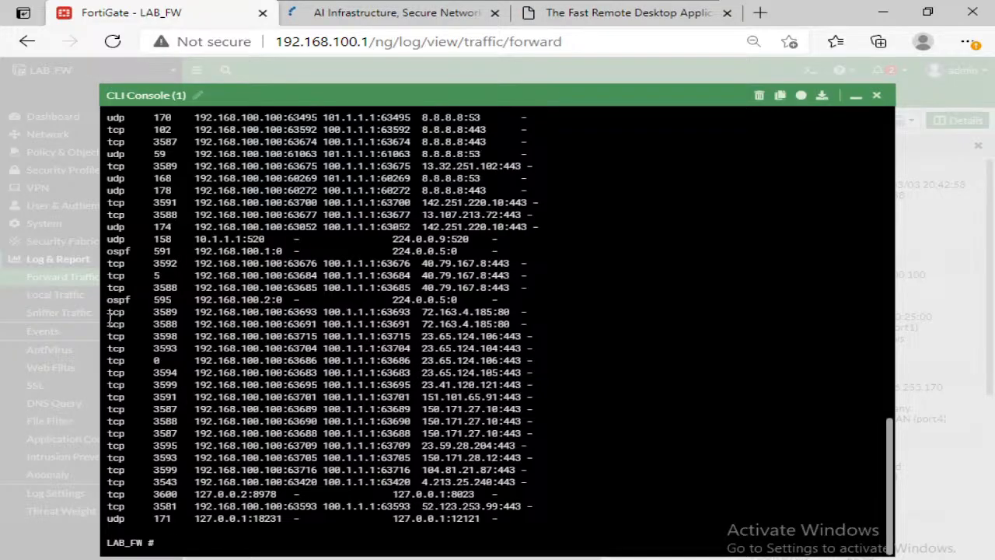
Step: Compare source and source-NAT addresses and ports in the block of TCP sessions from 72.163.4.185:80 to 4.213.25.240:443 by highlighting the rows
left_click_drag(109, 320, 409, 485)
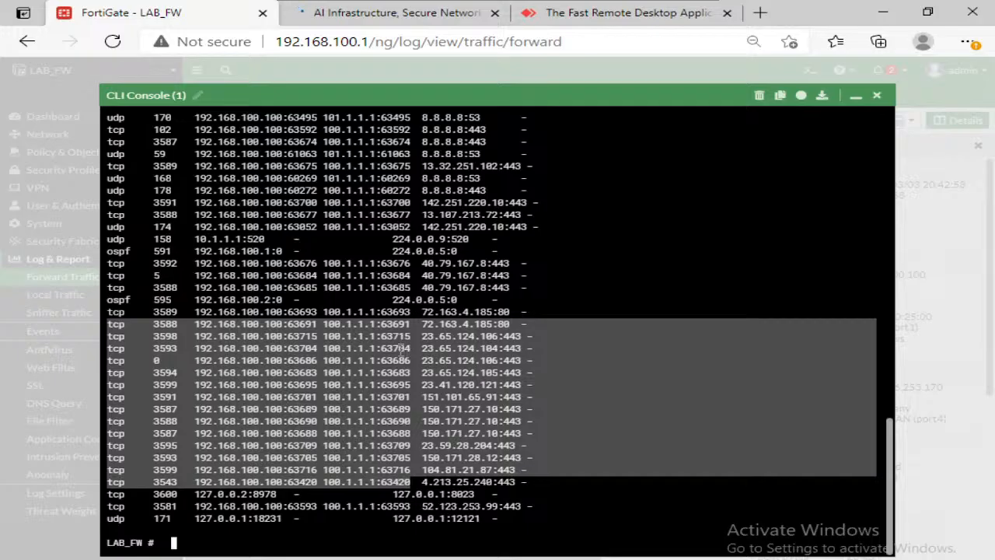
left_click(309, 459)
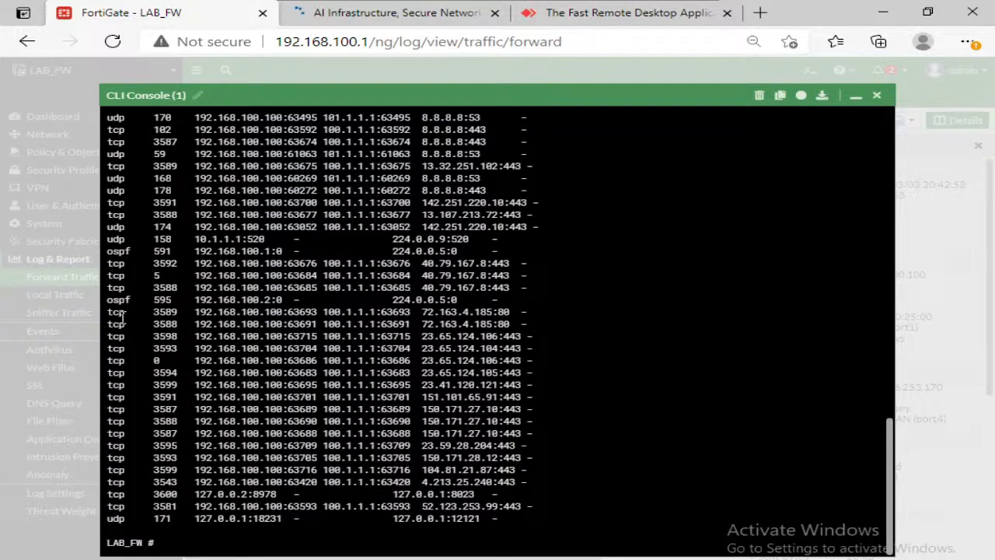
left_click_drag(135, 320, 413, 482)
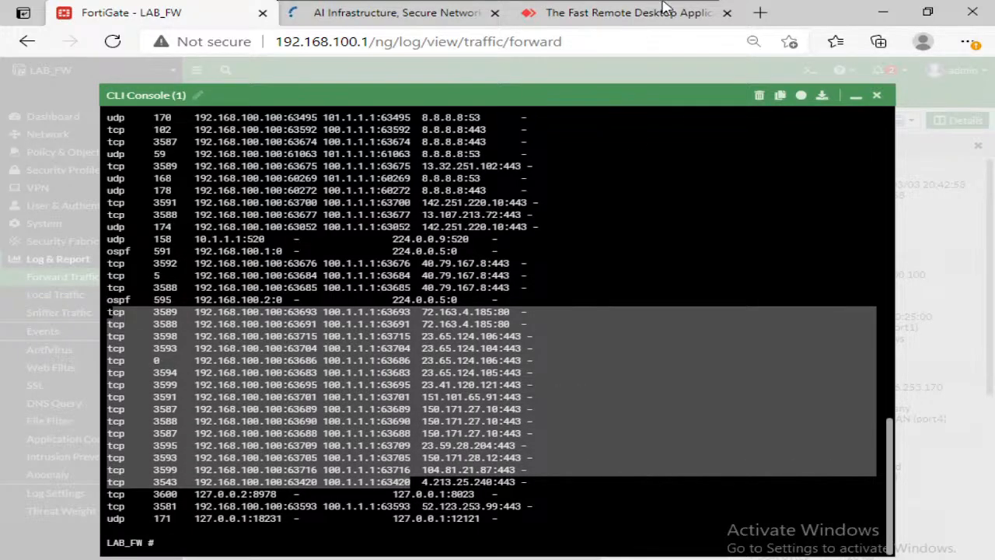
left_click(312, 175)
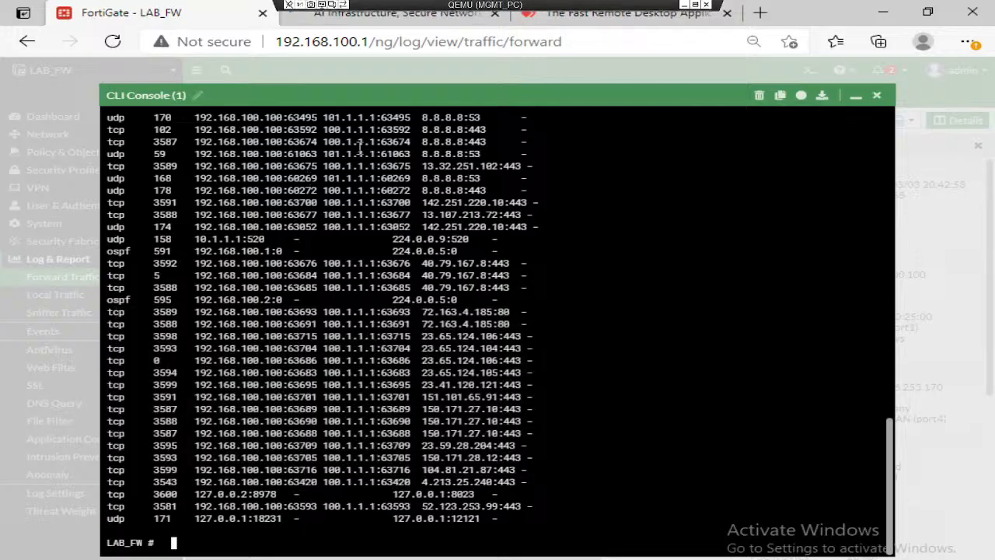
Step: Load facebook.com in a new browser tab and open another blank tab
left_click(759, 13)
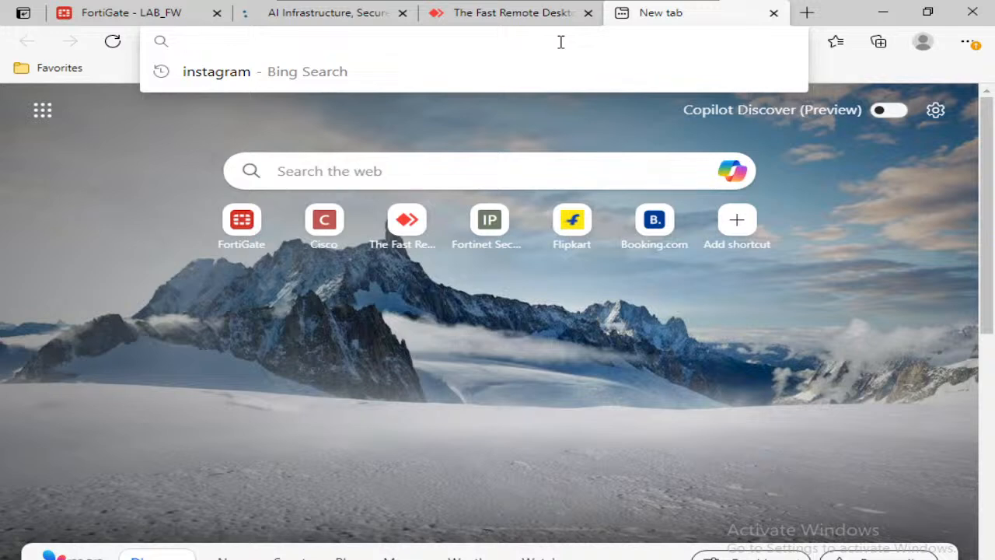
type("facebook.com")
key("Return")
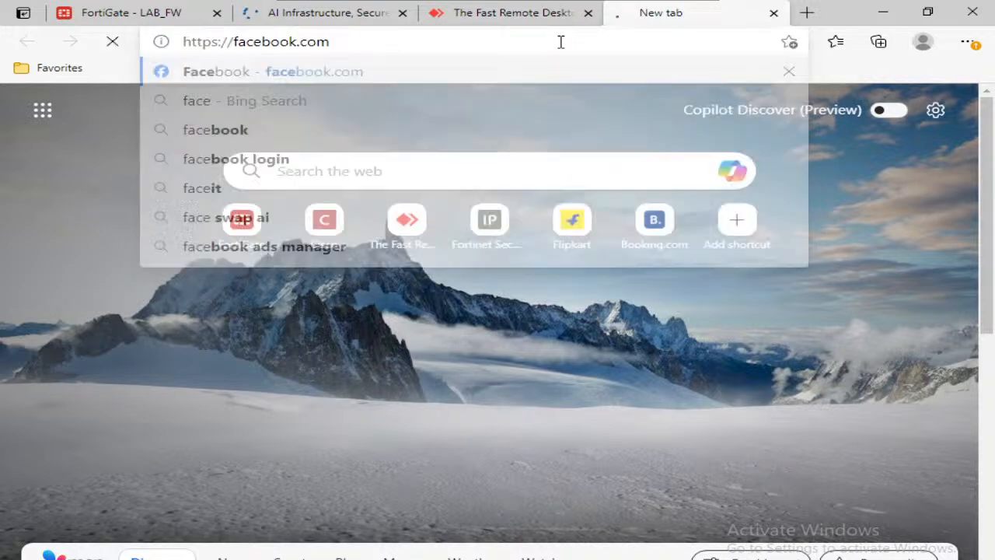
key("ctrl+t")
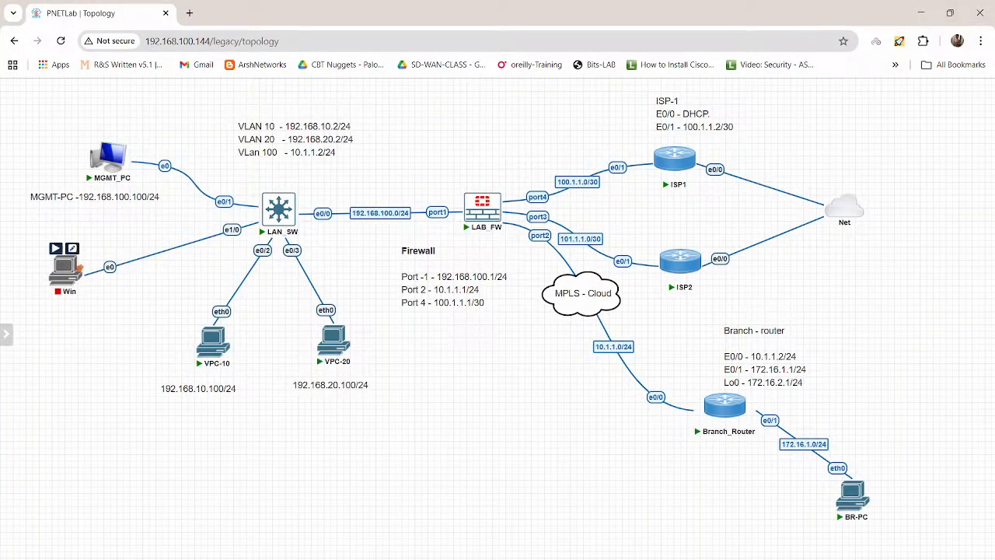
Step: In the PNETLab topology, change the Win node's image to win-11-x64-DEV and save the node settings
right_click(78, 268)
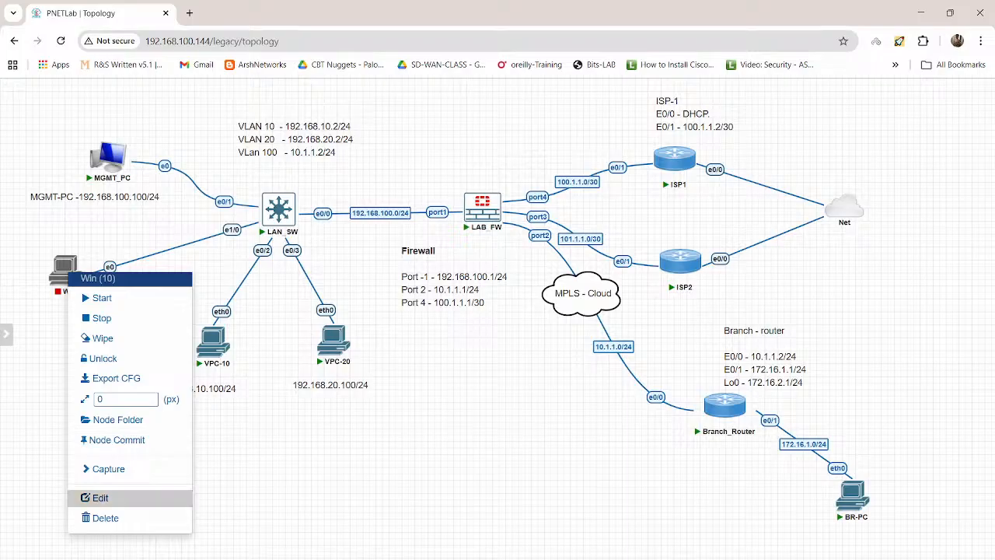
left_click(100, 497)
left_click(498, 216)
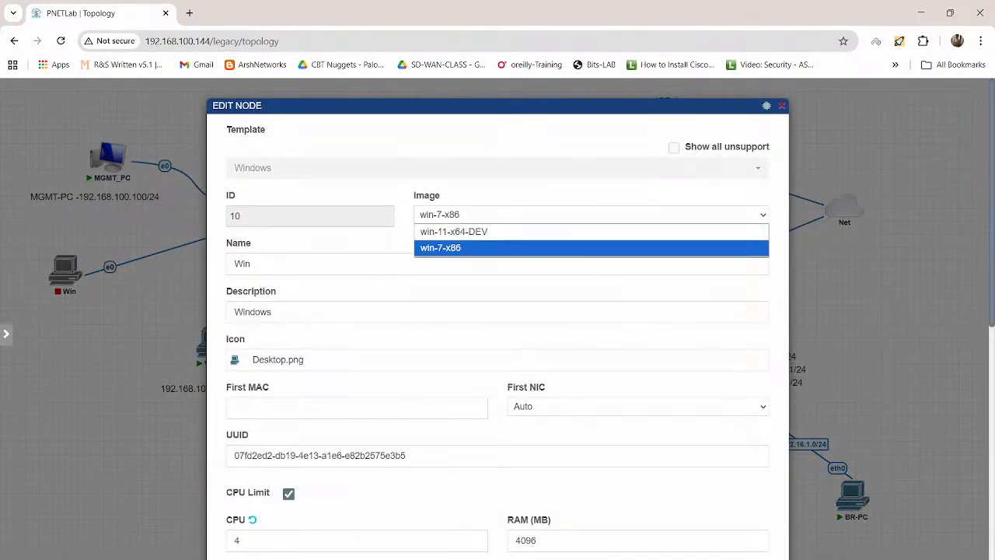
left_click(482, 231)
scroll(497, 327, "down", 8)
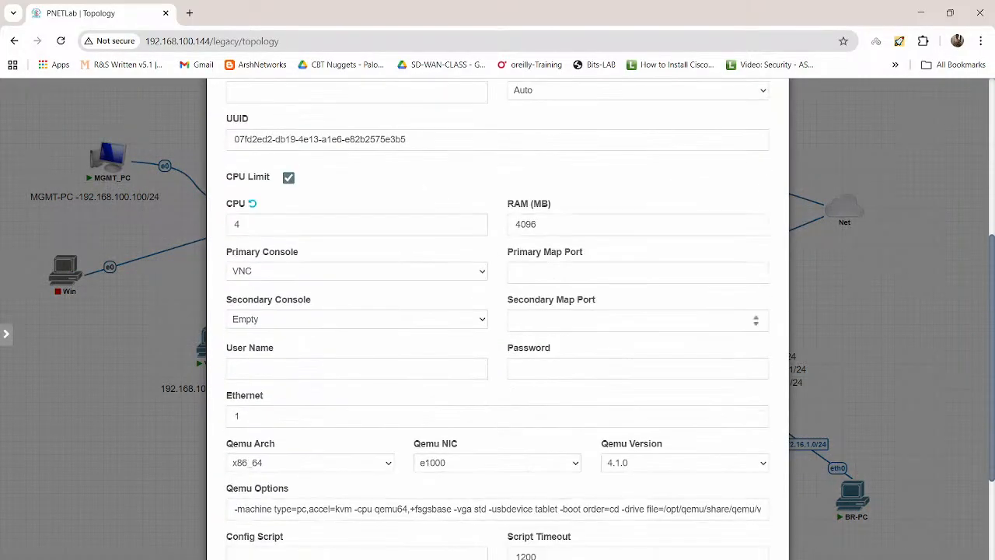
left_click(471, 550)
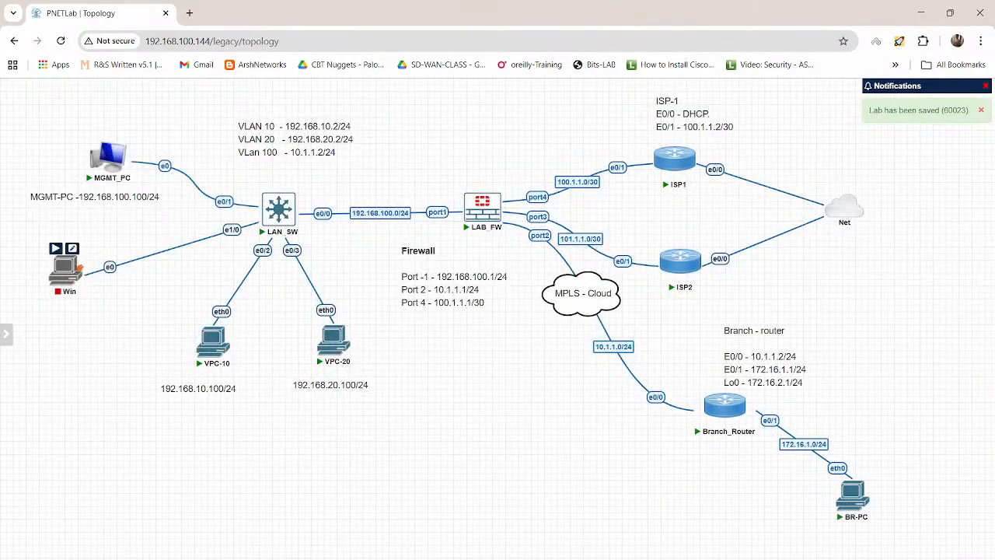
Step: Wipe the Win node and start it
right_click(68, 271)
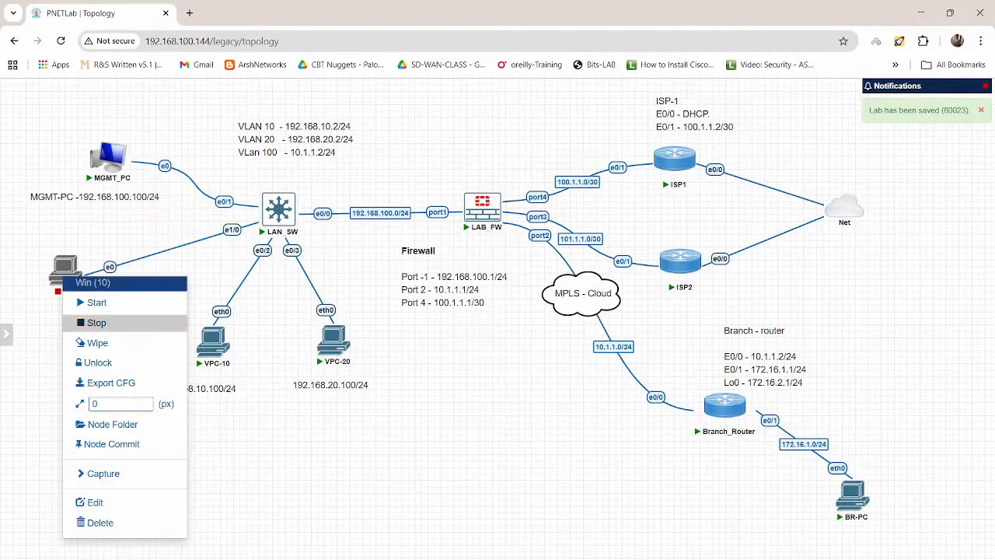
left_click(87, 342)
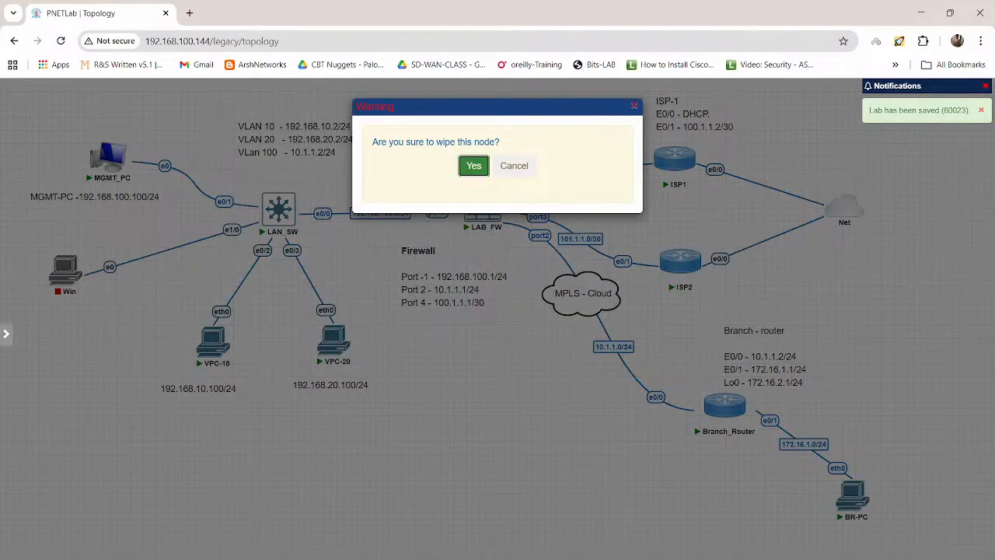
left_click(474, 166)
right_click(58, 268)
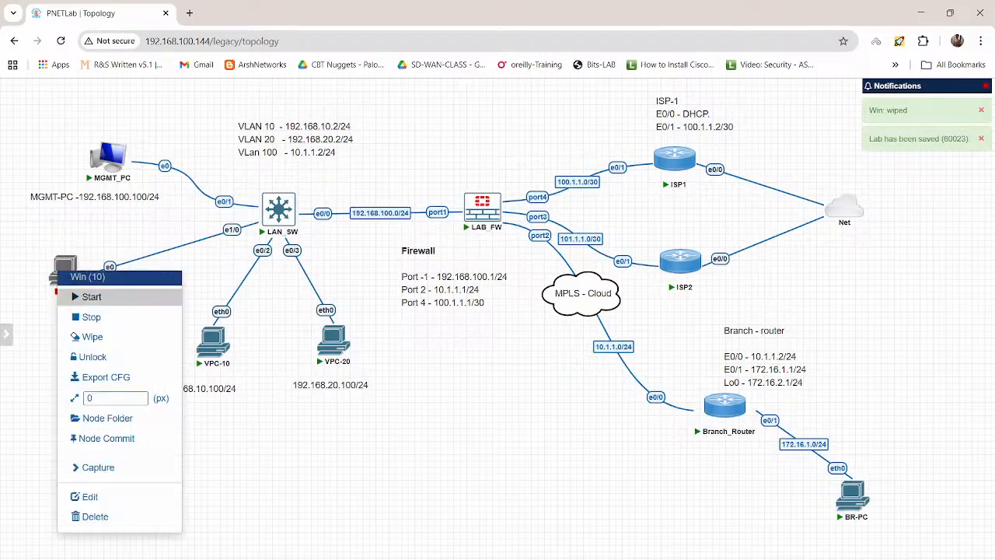
left_click(86, 296)
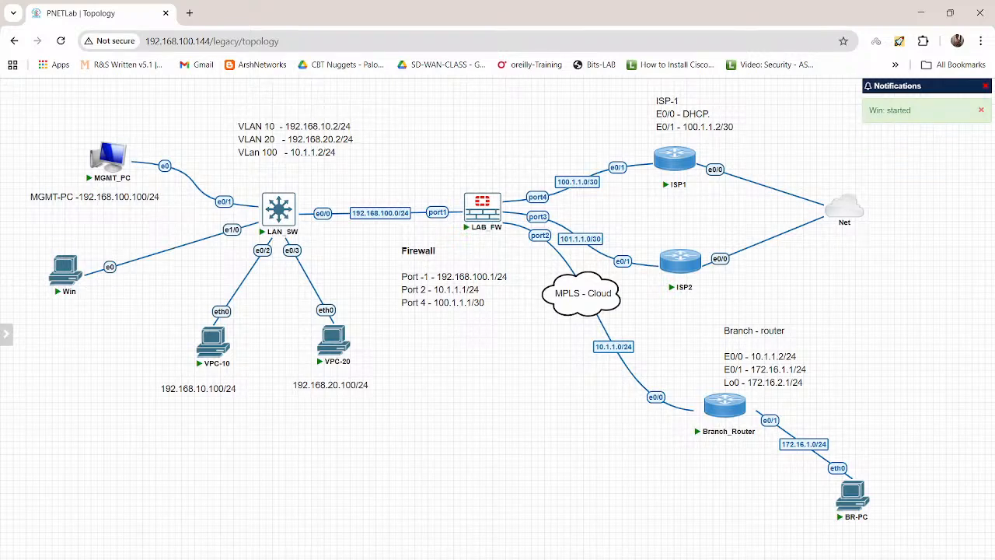
Step: Switch back to the FortiGate web interface on MGMT_PC, minimize the CLI console and open the network interface list
mouse_move(634, 557)
left_click(633, 529)
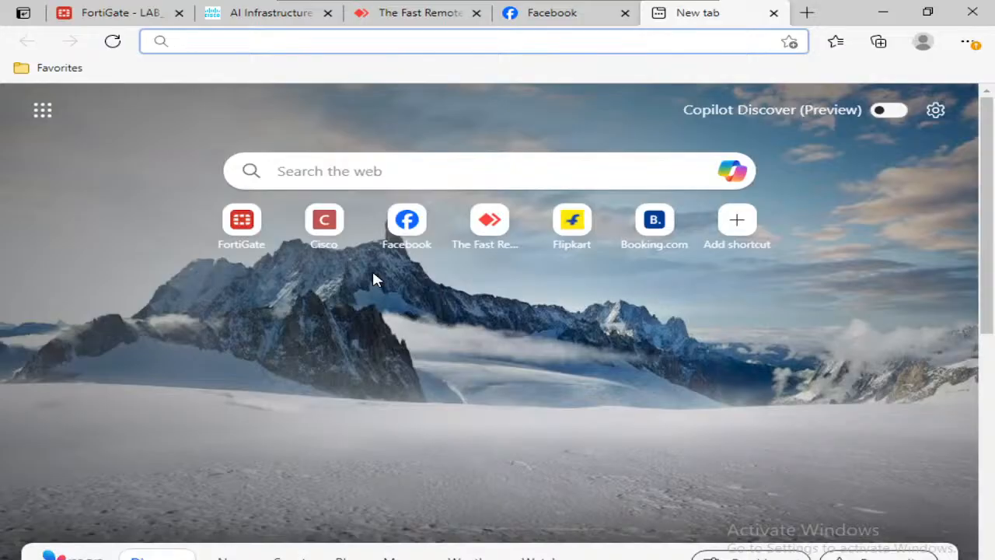
left_click(91, 15)
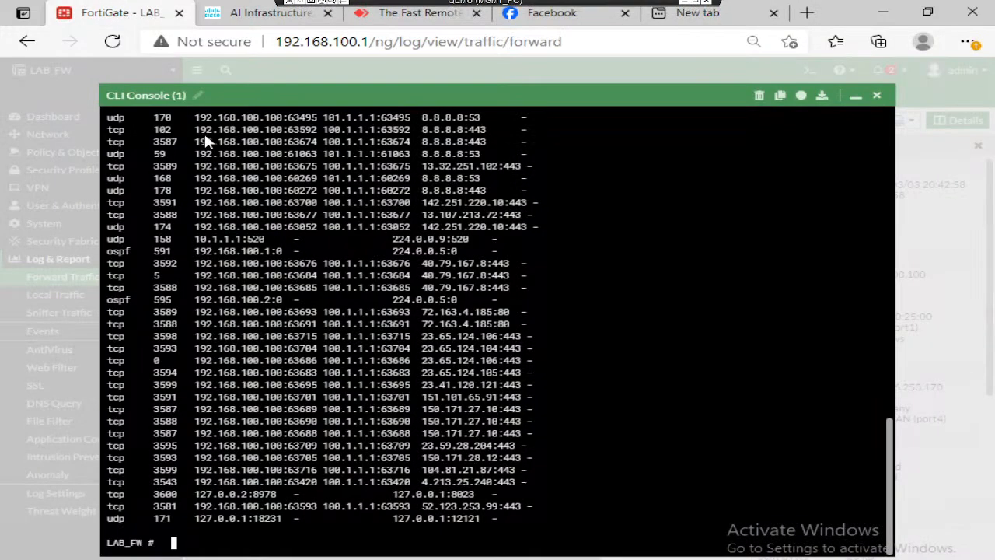
left_click(860, 97)
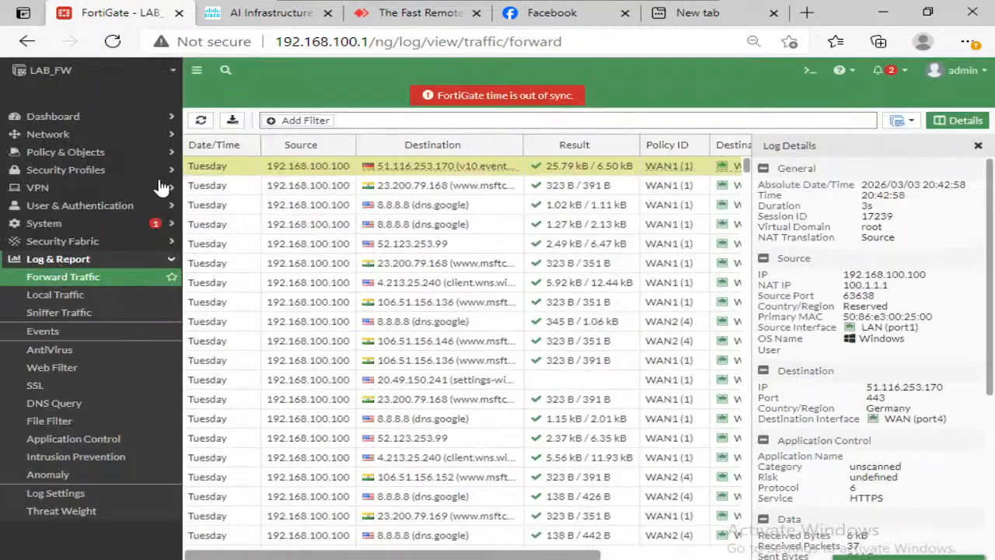
left_click(86, 137)
left_click(74, 154)
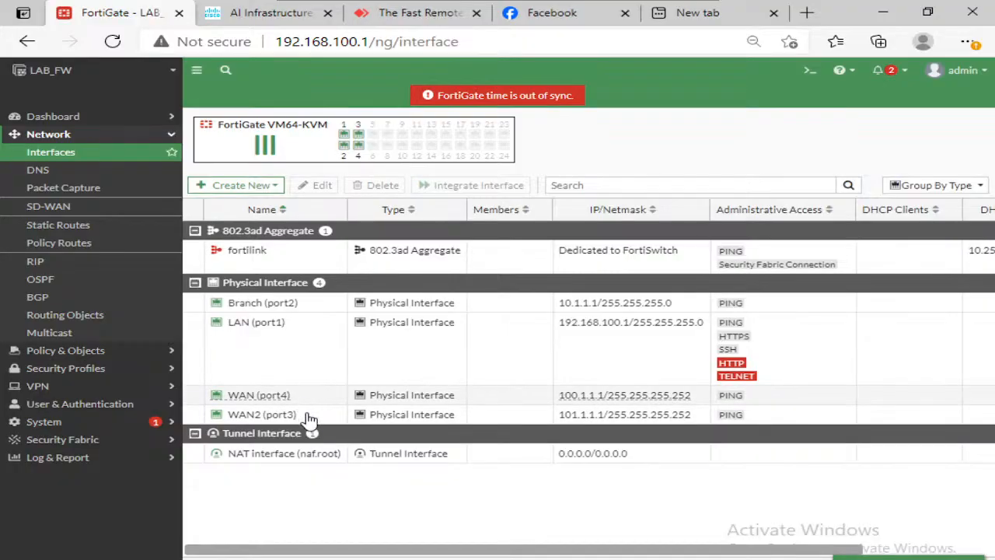
Step: Set the WAN2 (port3) interface status to Disabled and save it
left_click(312, 420)
left_click(318, 188)
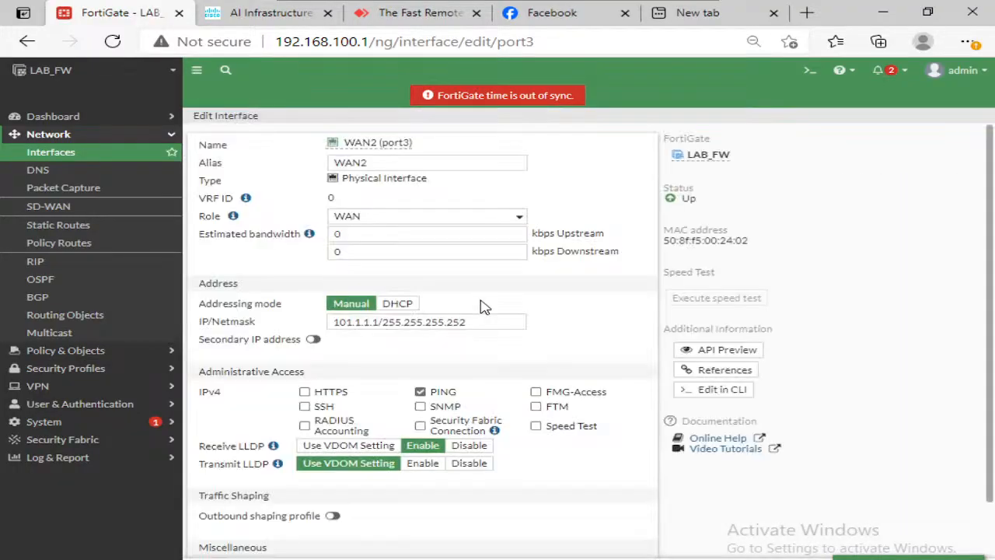
scroll(480, 308, "down", 1)
left_click(365, 526)
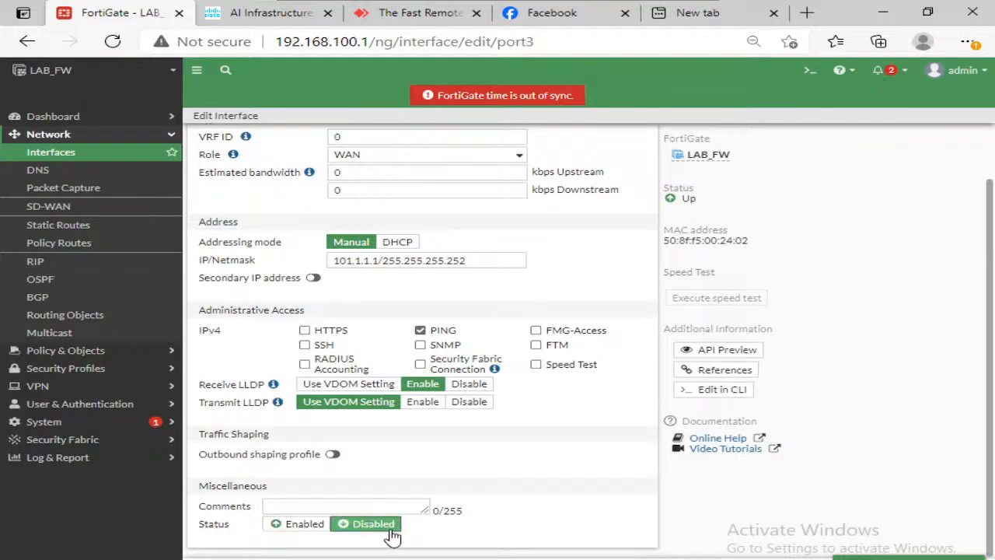
left_click(547, 559)
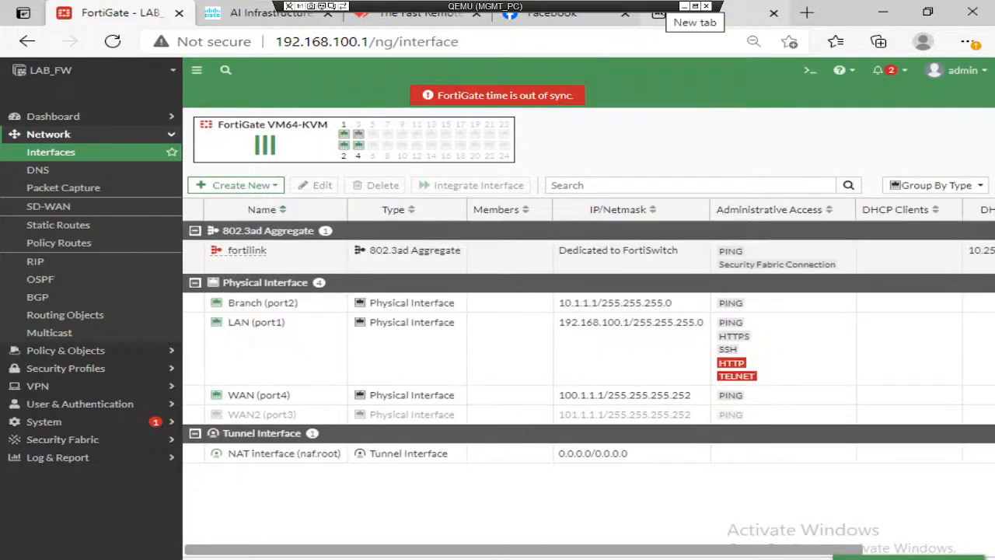
Step: Switch back to the PNETLab topology and open the Win node's console in UltraVNC Viewer, trusting the connection without authentication
left_click(684, 6)
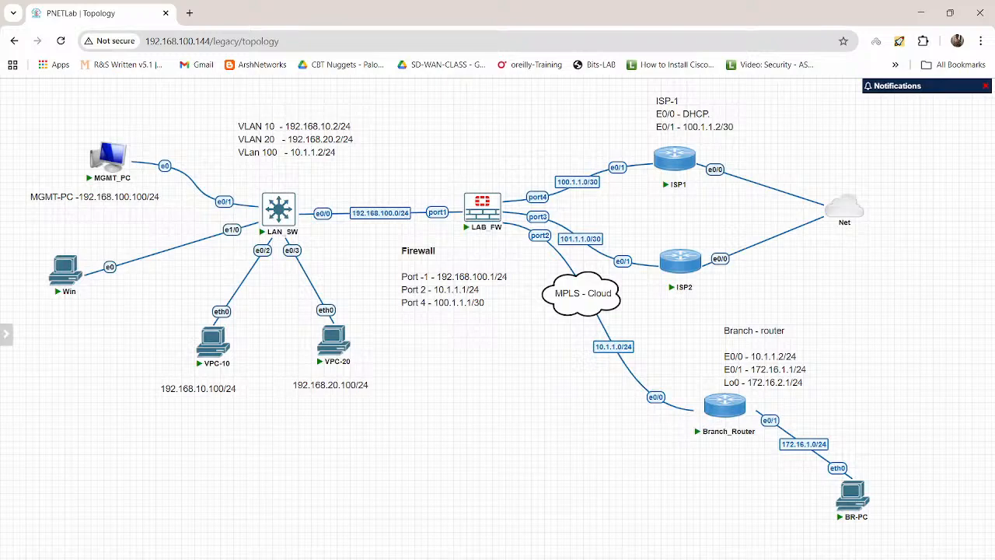
left_click(67, 269)
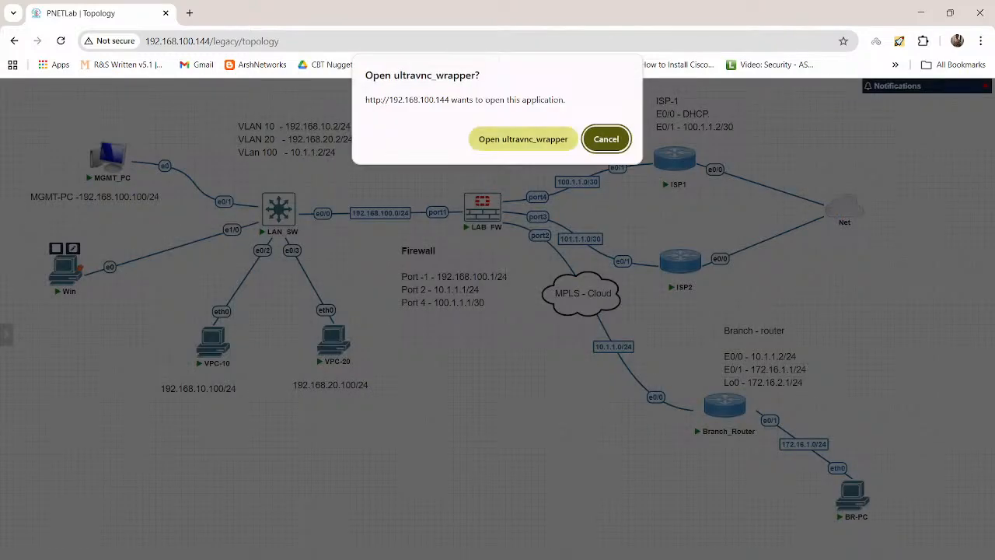
left_click(523, 139)
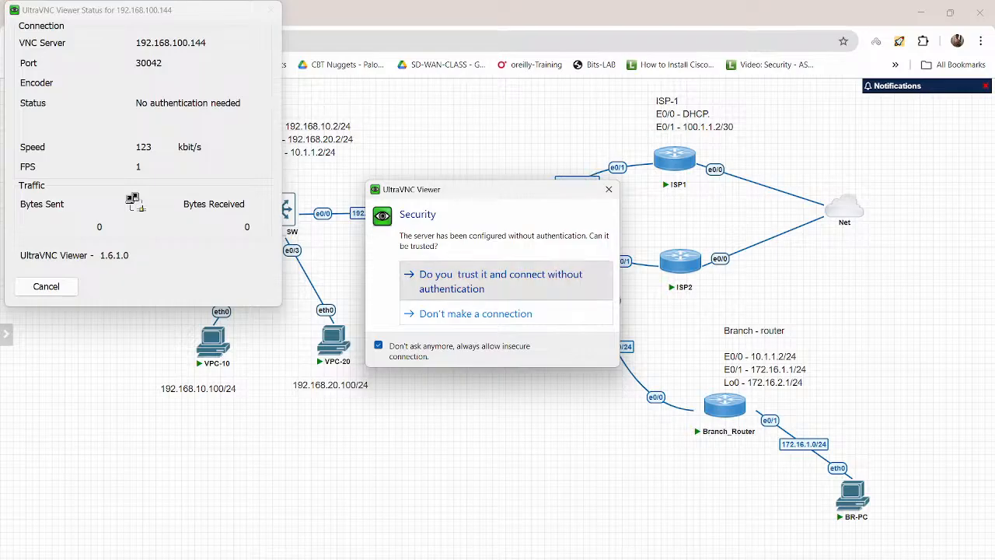
left_click(498, 281)
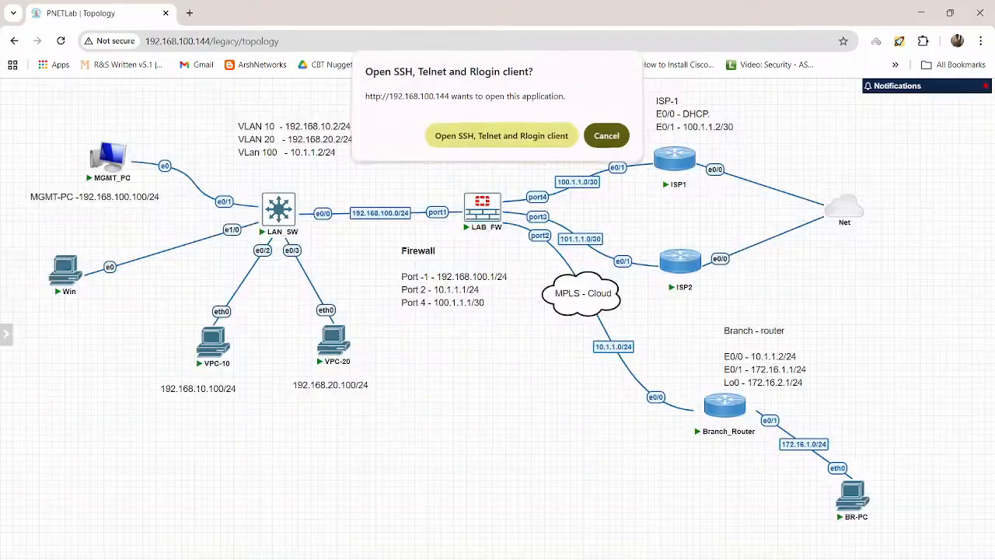
Step: Open VPC-10's console, stop the running ping and restart a continuous ping to 8.8.8.8 with ping 8.8.8.8 -t
left_click(501, 136)
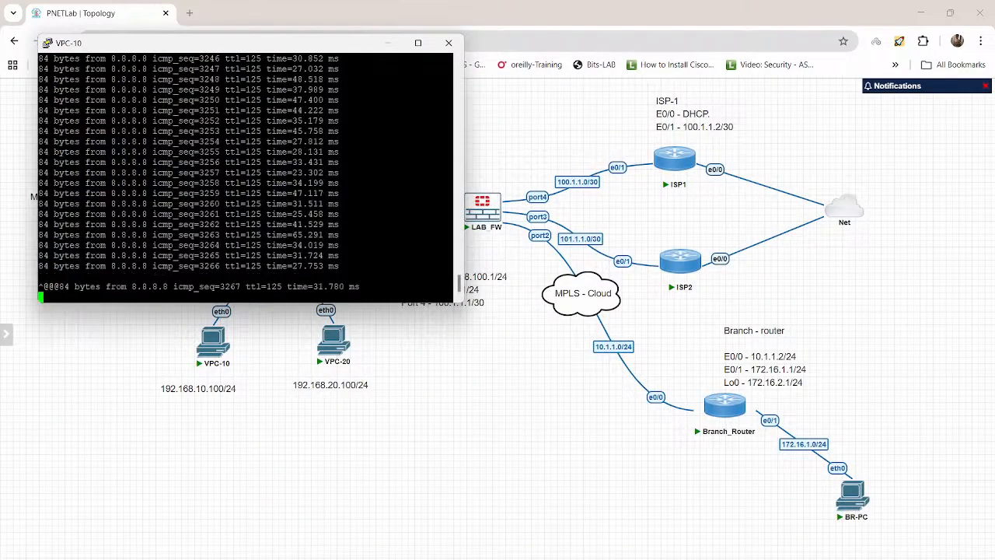
key("ctrl+c")
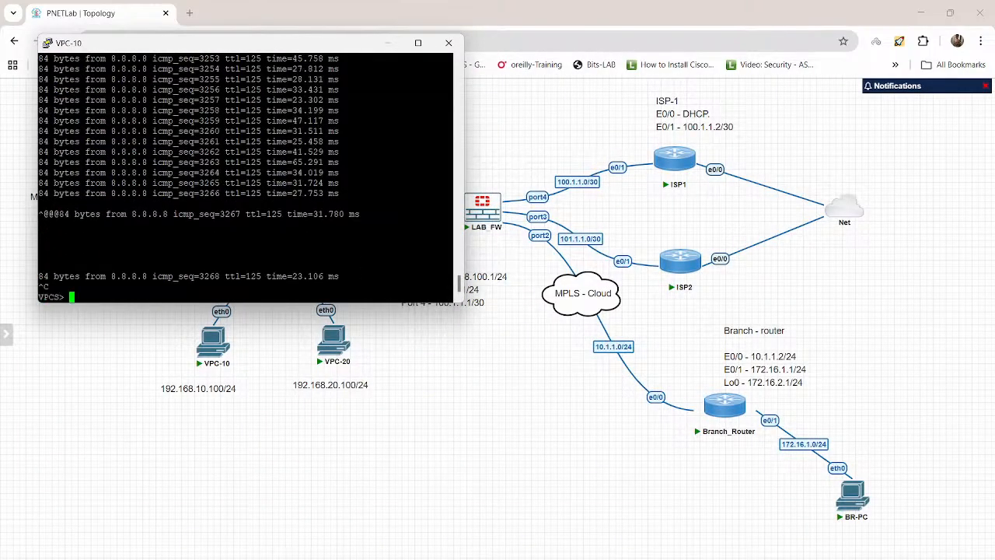
key("Return")
key("Return")
key("Return")
key("Up")
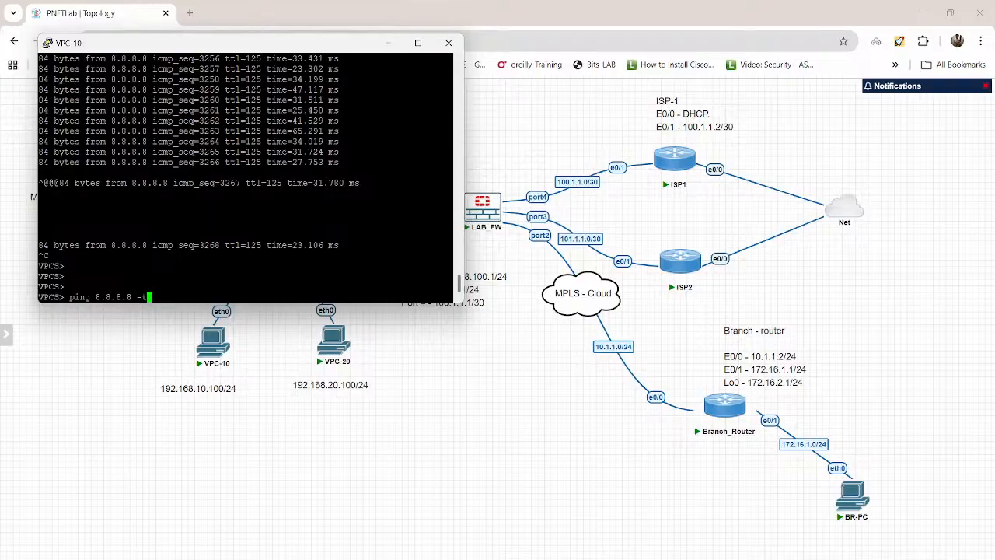
key("Return")
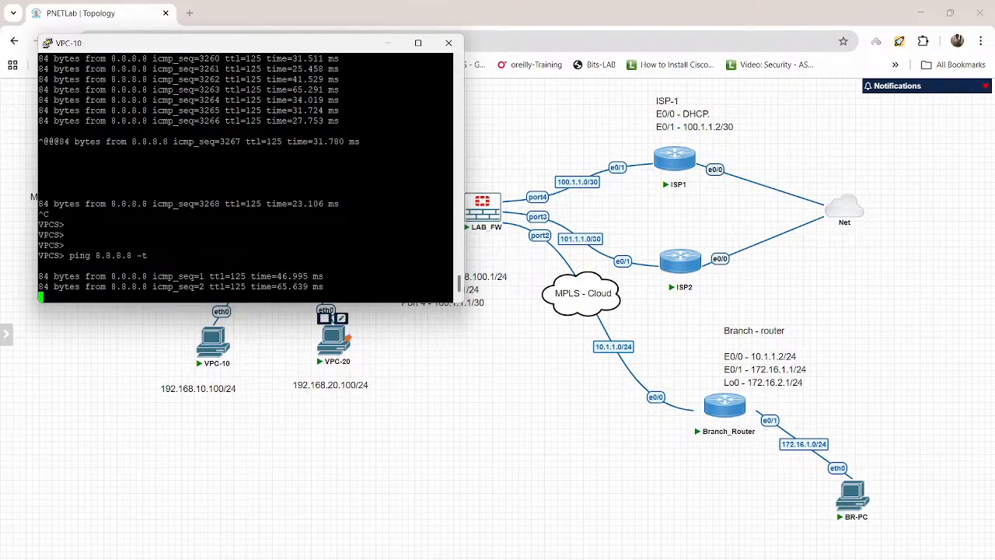
Step: Open VPC-20's console, stop its running ping and restart ping 8.8.8.8 -t
left_click(346, 339)
left_click(502, 139)
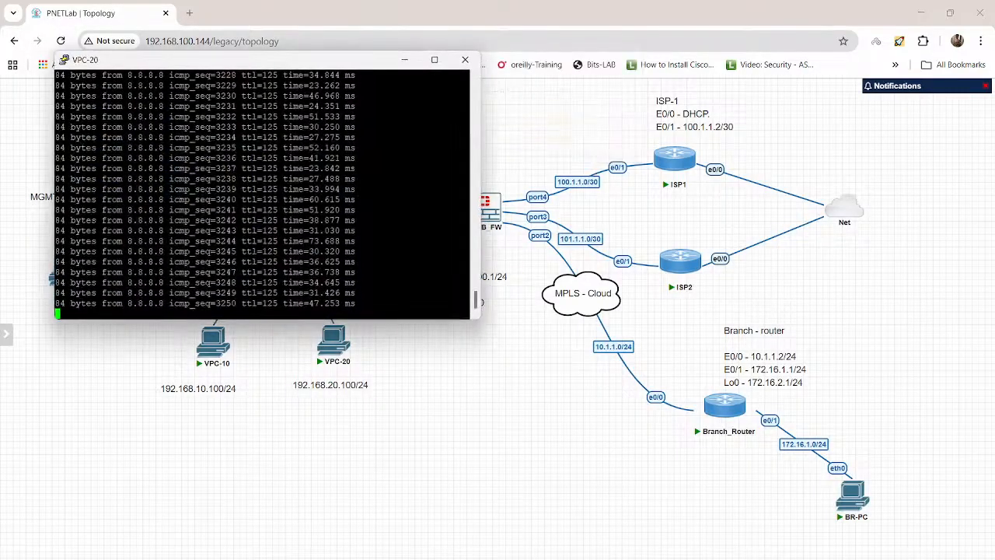
key("ctrl+c")
key("Return")
key("Return")
key("Return")
key("Return")
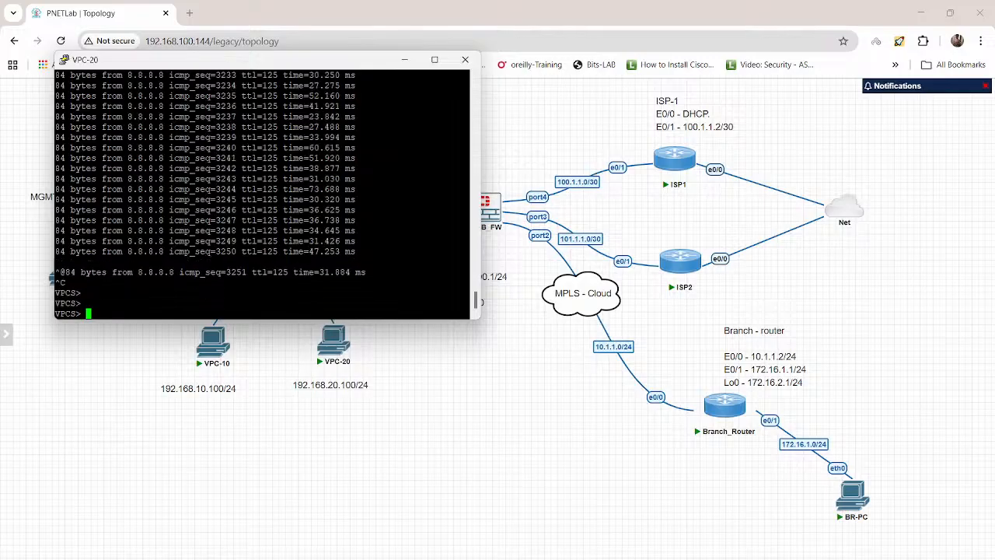
key("Up")
key("Return")
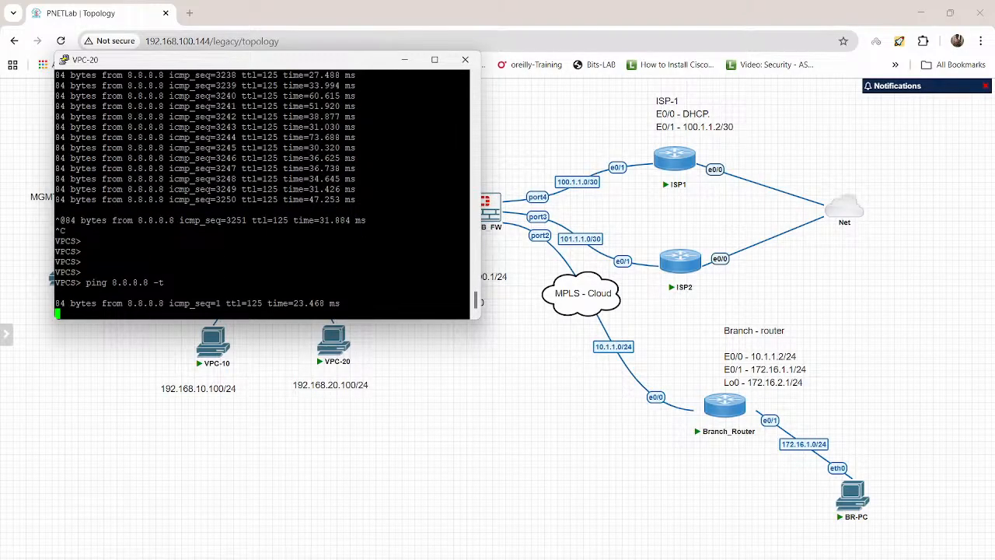
Step: Return to the PNETLab topology and open the LAB_FW firewall's console at its command prompt
left_click(615, 559)
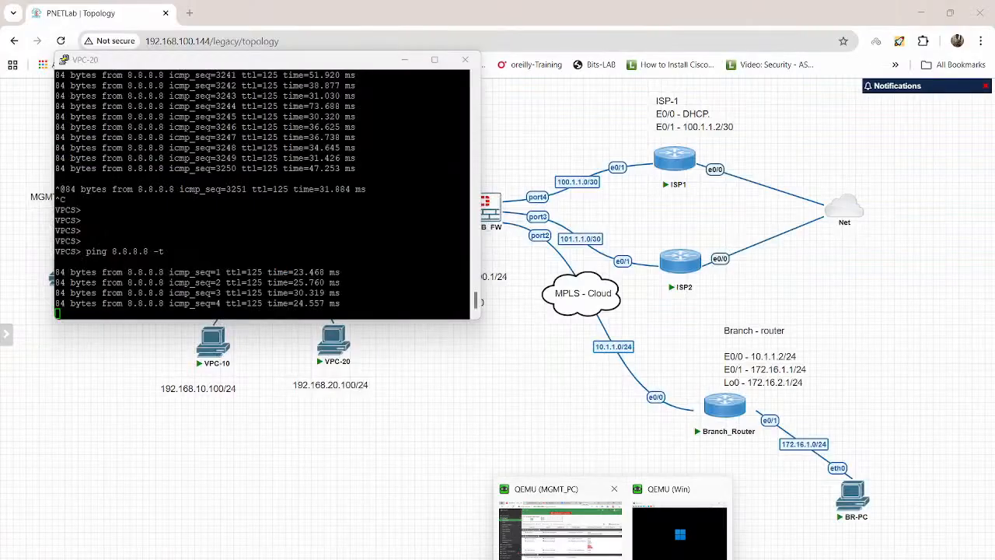
left_click(544, 381)
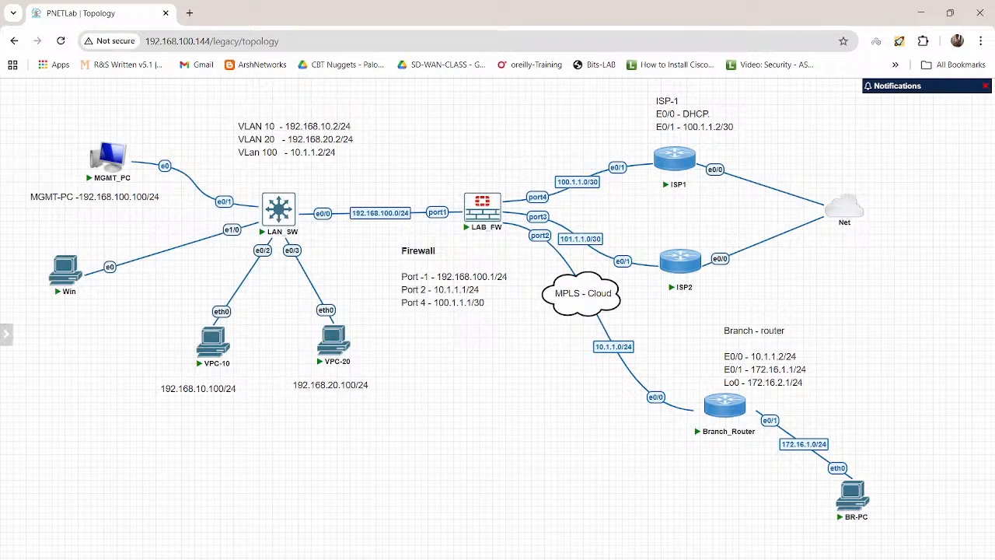
left_click(484, 207)
left_click(501, 139)
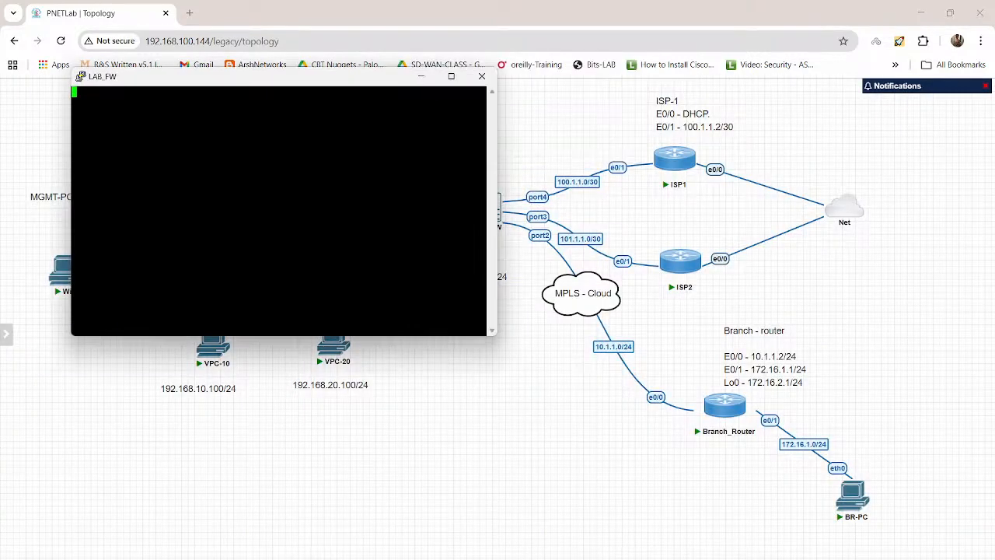
key("Return")
key("Return")
key("Return")
key("Return")
key("Return")
key("Return")
key("Return")
key("Return")
key("Return")
key("Return")
key("Return")
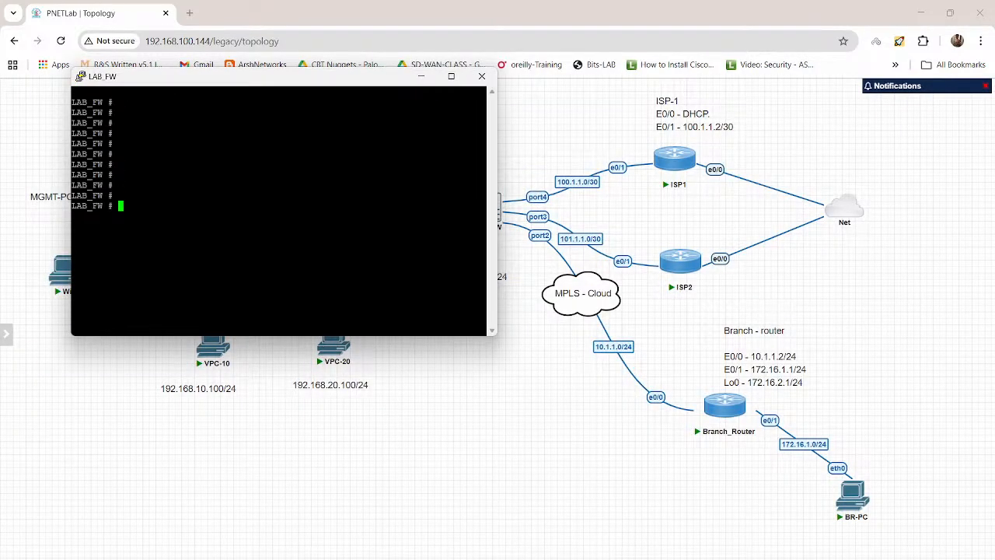
Step: Run get system session list on LAB_FW and page through the full output in a maximized console
type("get syu")
key("BackSpace")
type("stem session list")
key("Return")
key("space")
key("space")
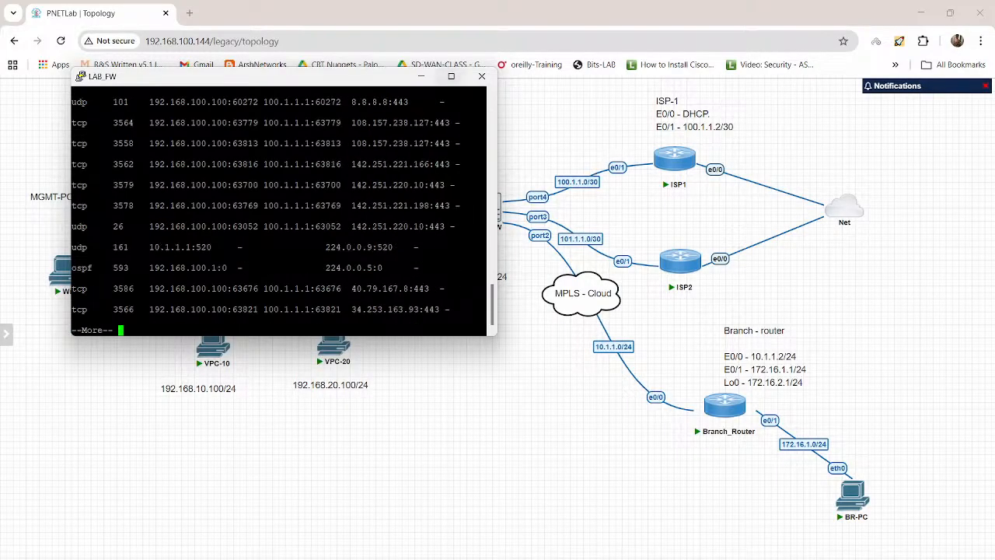
left_click(451, 76)
key("space")
key("space")
key("space")
key("space")
key("space")
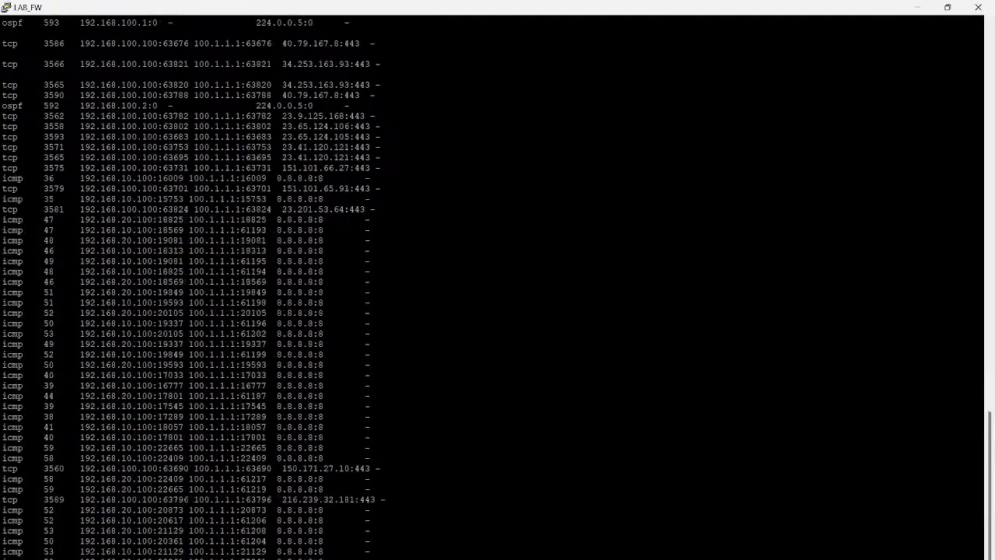
key("space")
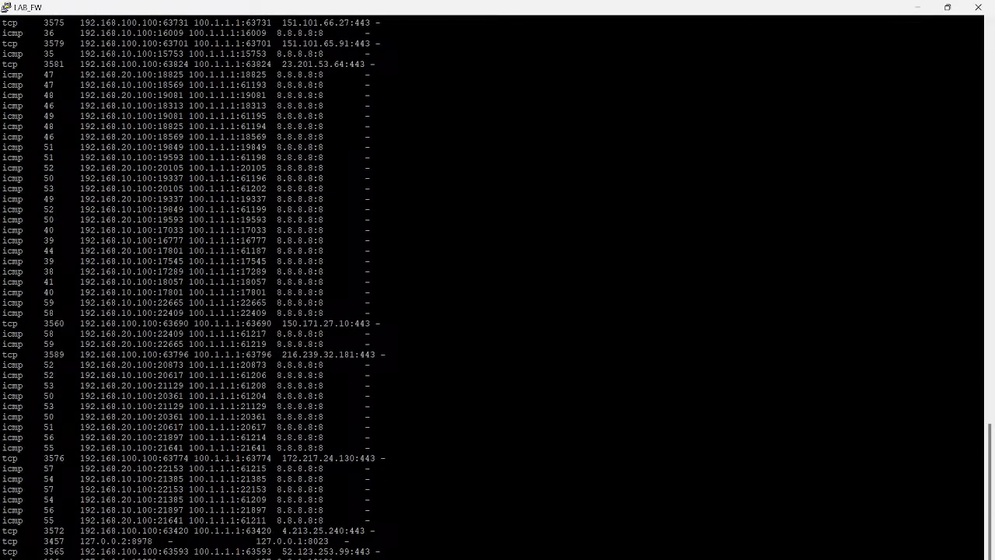
Step: Rerun the session list command on LAB_FW to refresh the ICMP entries
key("Return")
key("Return")
key("Up")
key("Return")
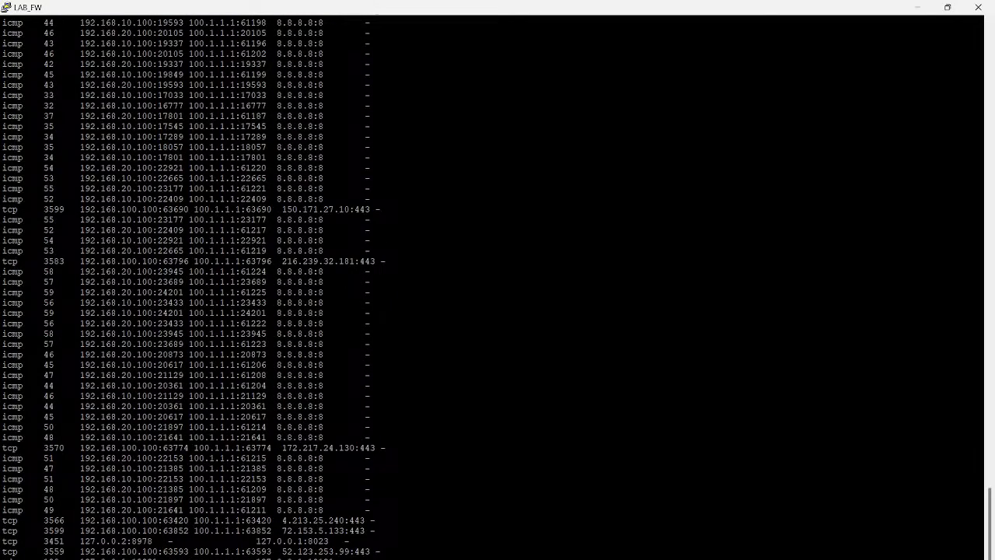
Step: Compare the source ports and translated ports of the ICMP sessions from 192.168.10.100 and 192.168.20.100
double_click(171, 293)
double_click(171, 293)
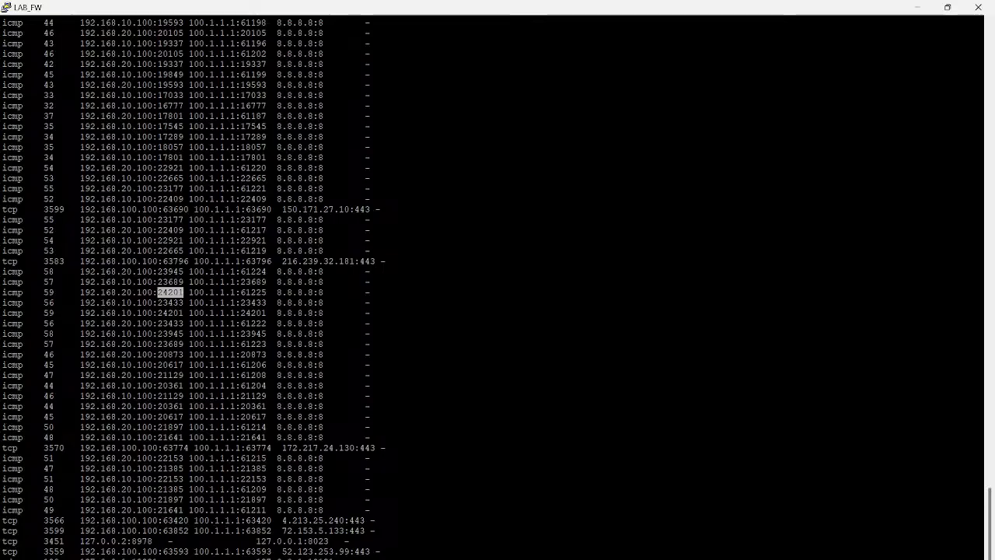
double_click(254, 292)
double_click(170, 302)
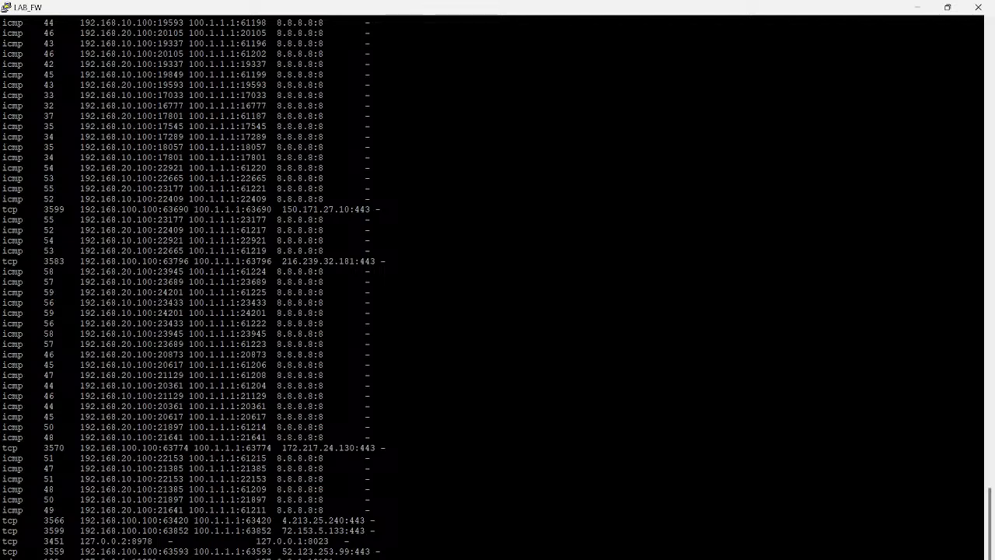
double_click(253, 302)
double_click(170, 313)
double_click(254, 313)
double_click(170, 324)
left_click(254, 324)
left_click_drag(76, 324, 277, 323)
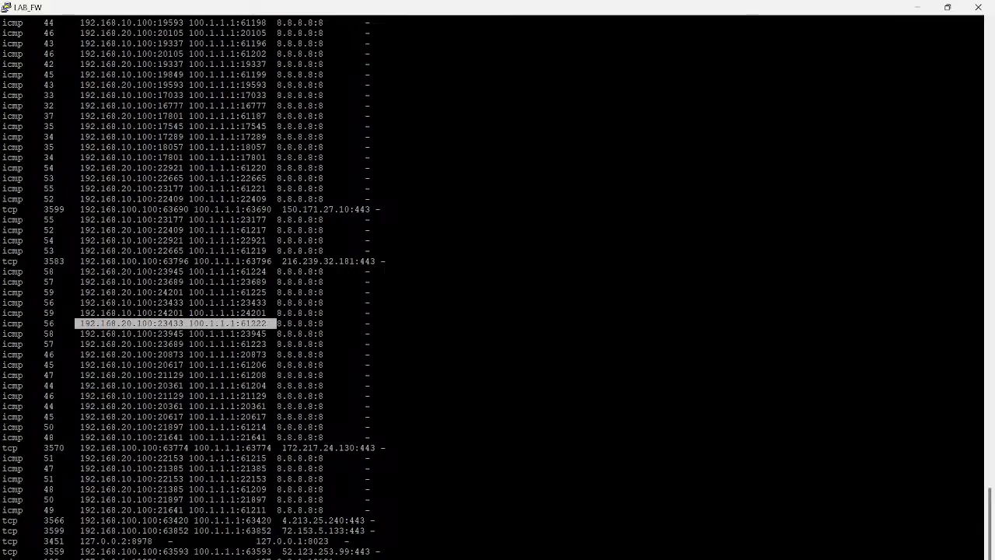
left_click_drag(75, 302, 267, 302)
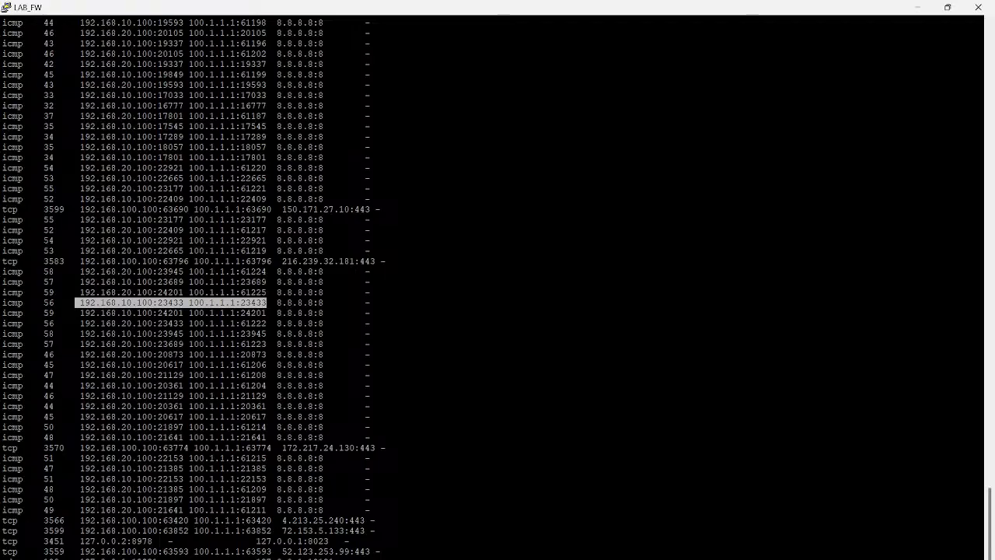
left_click(267, 302)
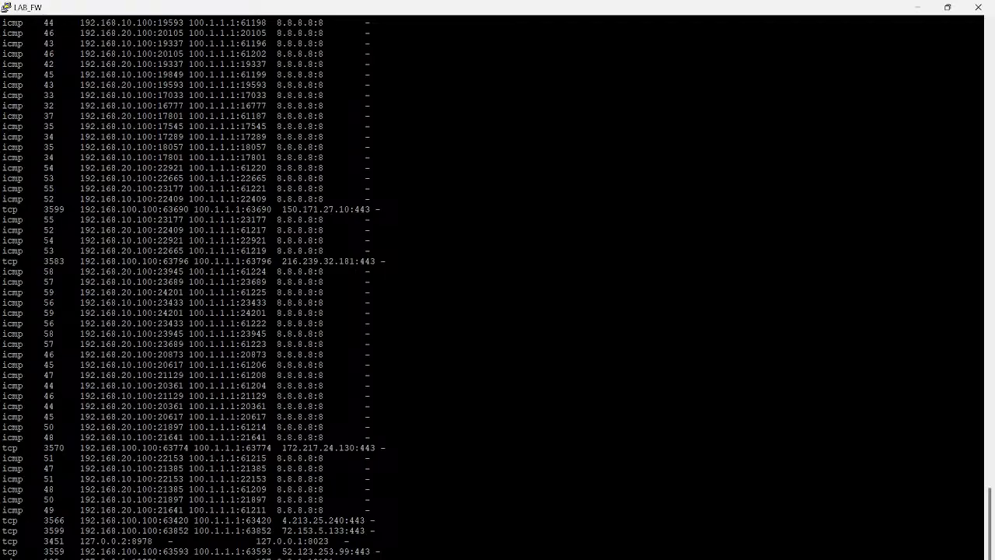
Step: Copy seven consecutive ICMP session lines, starting with 192.168.10.100:23433, into a new maximized Notepad document
left_click_drag(3, 303, 3, 375)
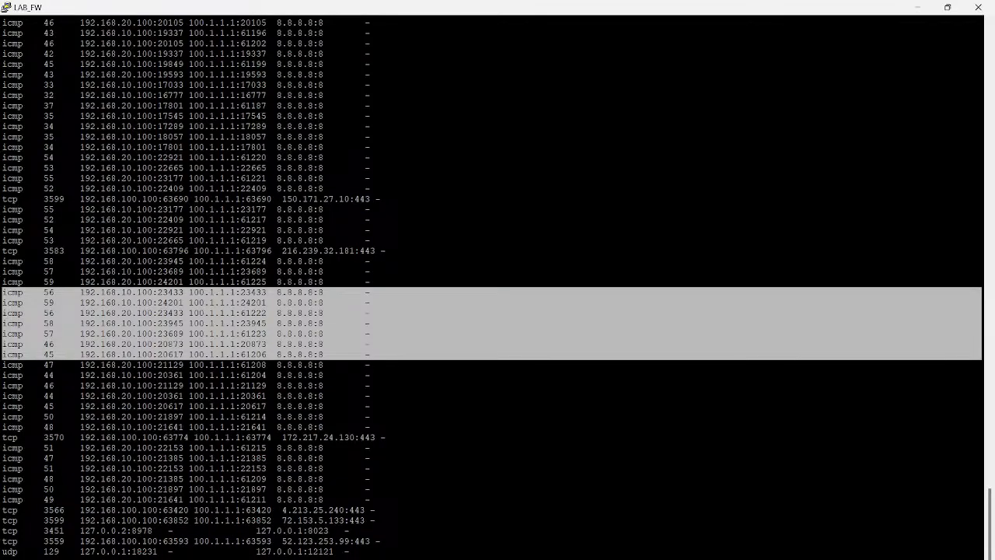
key("super+r")
type("notepad")
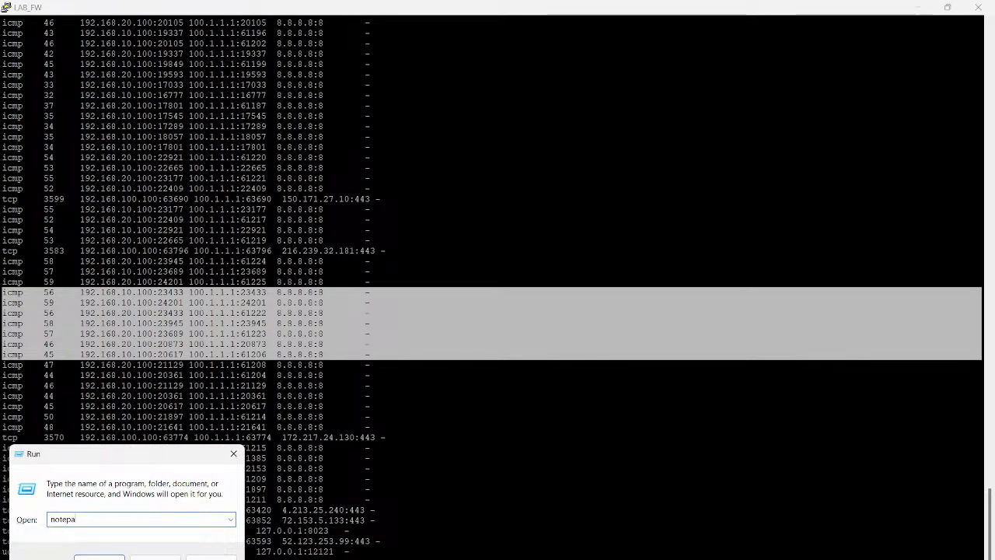
key("Return")
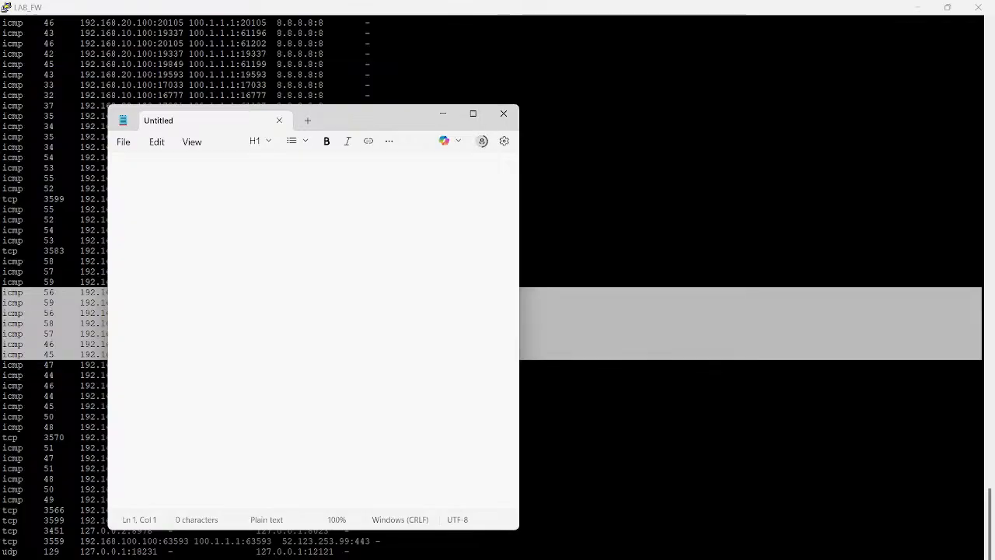
key("ctrl+v")
left_click(472, 113)
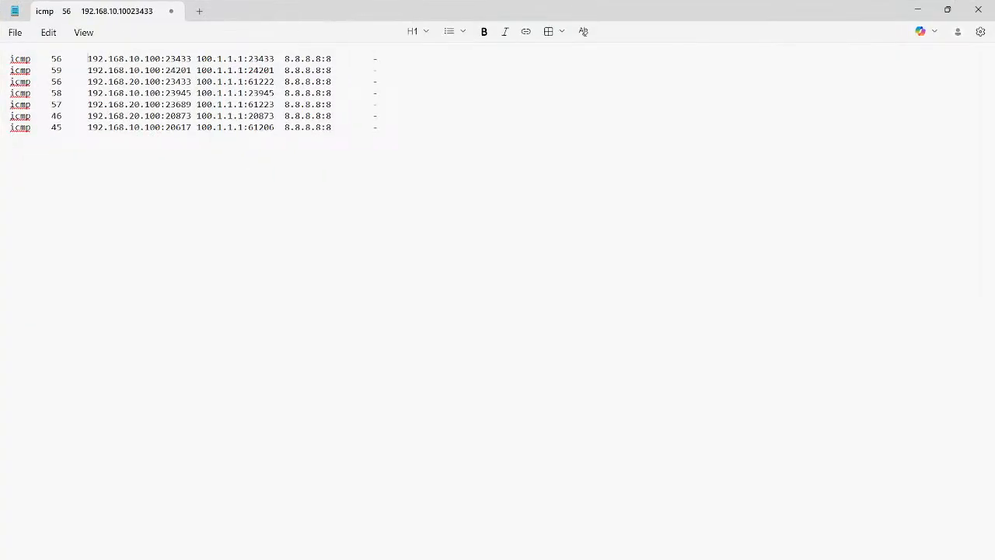
Step: Examine the first pasted session's source address, source port and translated address and port
left_click_drag(88, 59, 170, 58)
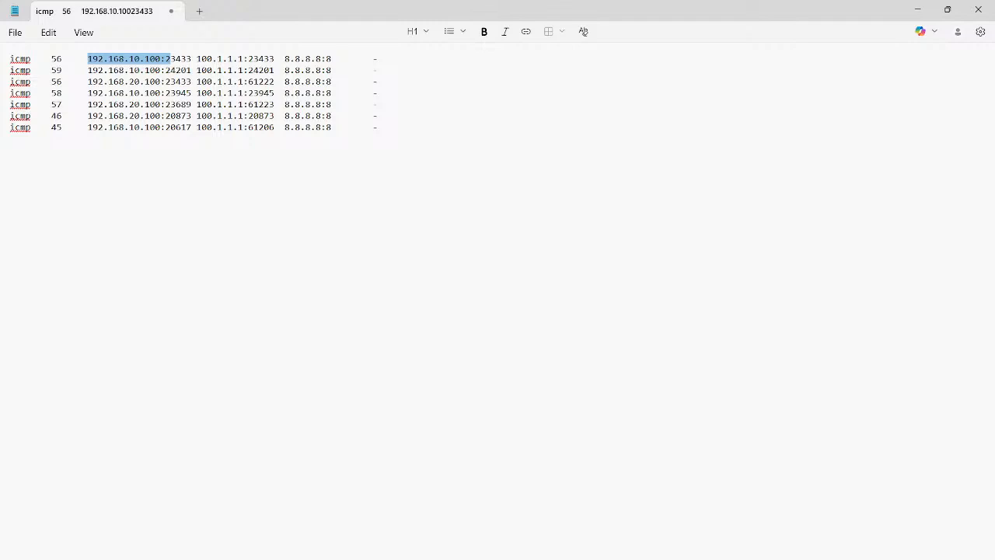
double_click(178, 60)
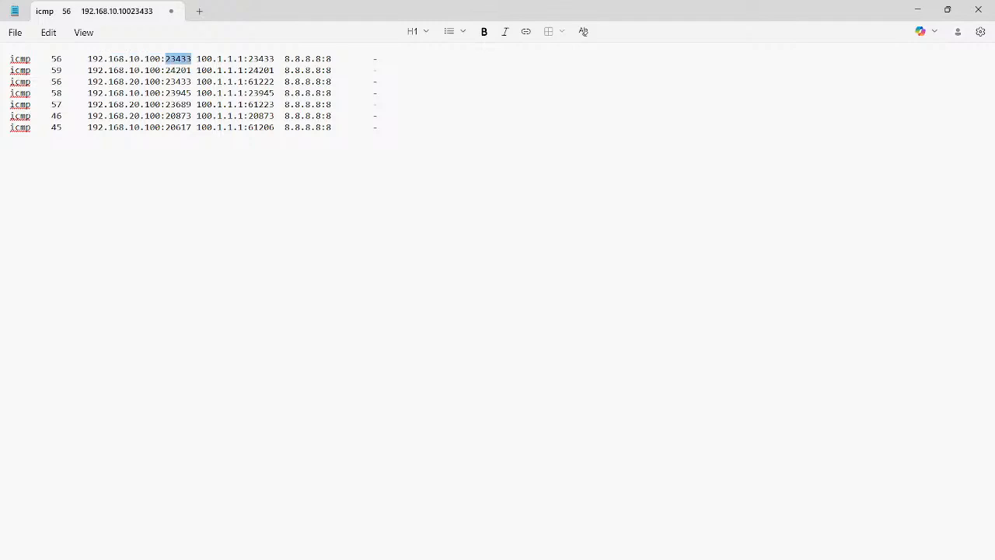
double_click(220, 59)
left_click_drag(197, 59, 248, 60)
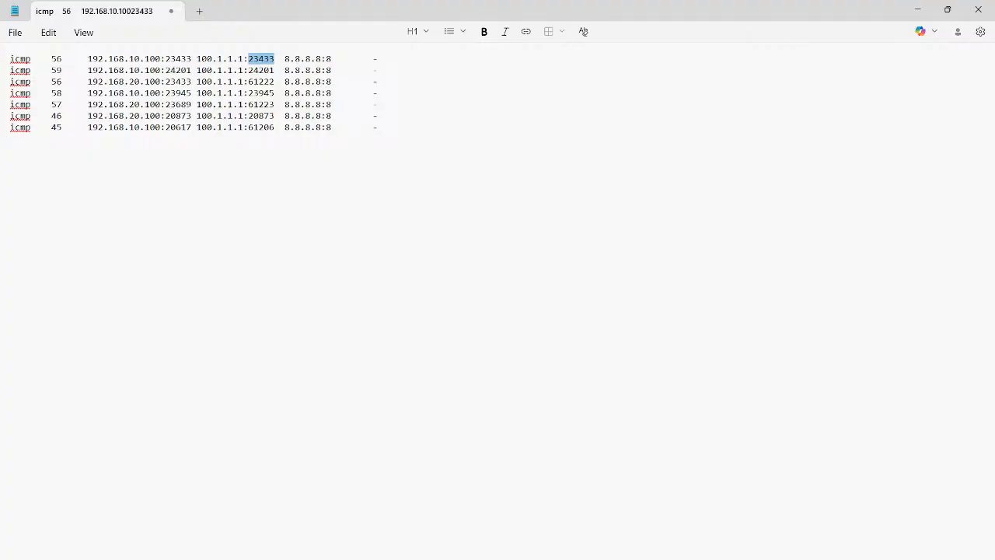
Step: Insert two blank lines below the second pasted session entry to separate it from the rest
left_click(379, 70)
key("Return")
key("Return")
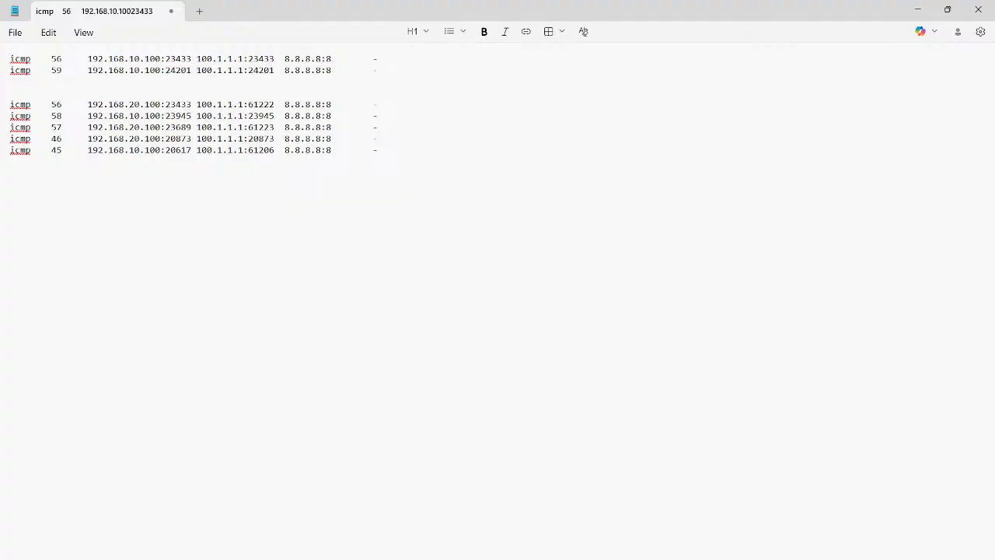
Step: Compare the two sessions sharing source port 23433 and their translated ports, and minimize Notepad
double_click(178, 104)
double_click(261, 59)
double_click(261, 105)
double_click(178, 128)
double_click(178, 105)
left_click_drag(336, 59, 9, 59)
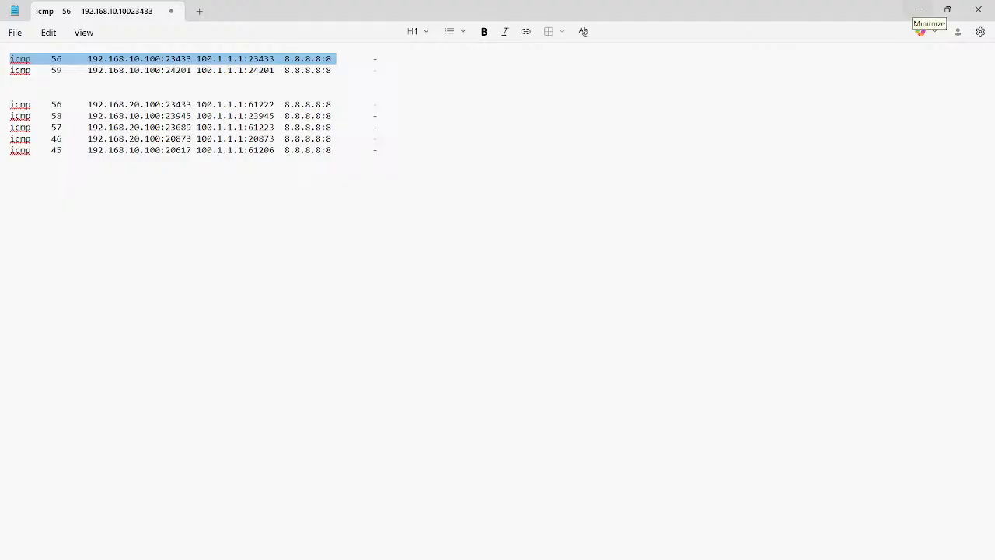
left_click(918, 9)
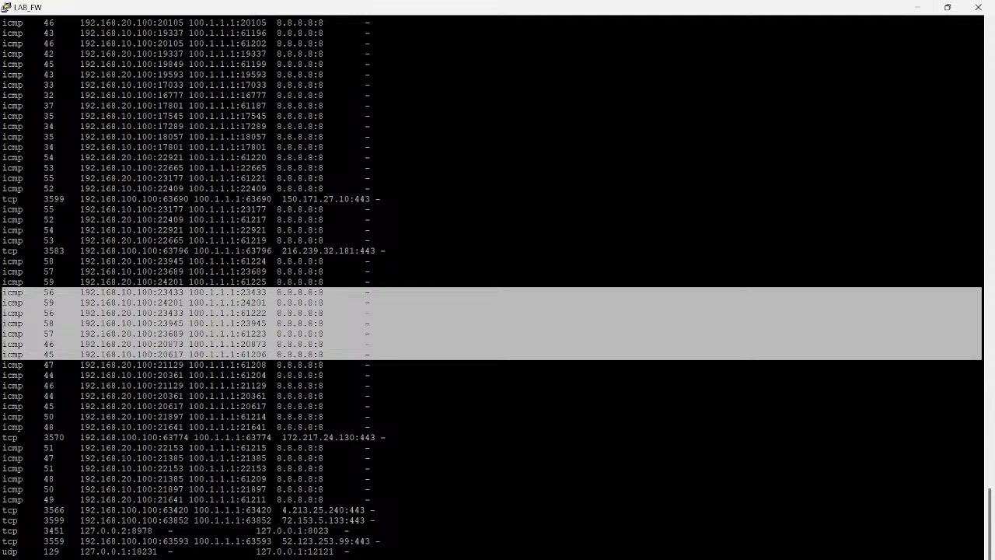
Step: Switch to the OneNote Day 11 page and handwrite an underlined "PAT" in blue pen beside the NAT LAB notes
left_click(545, 324)
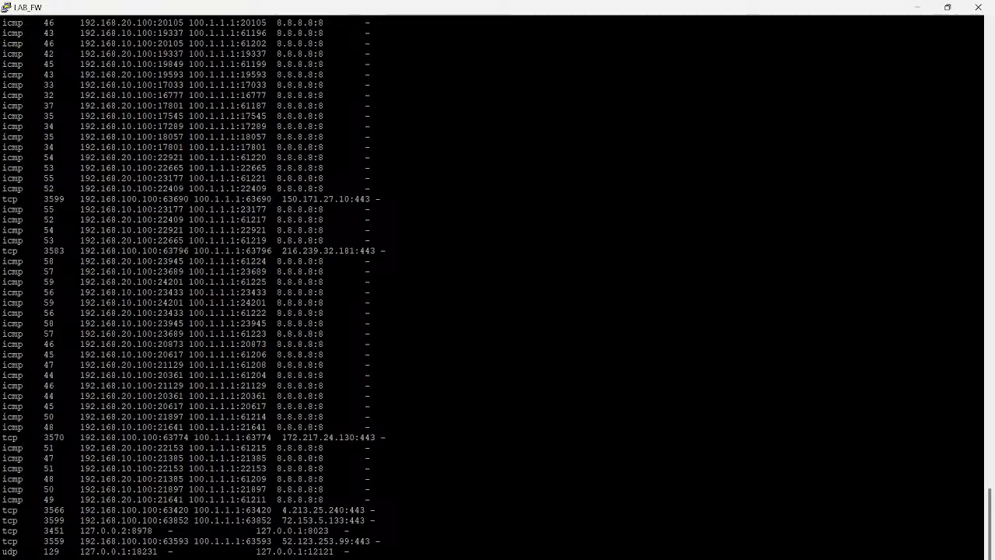
key("alt+Tab")
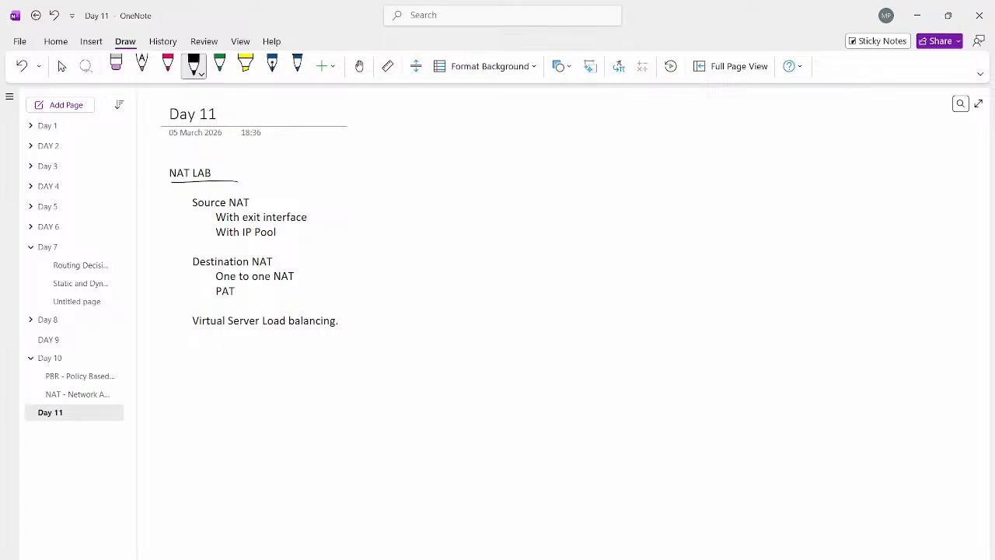
left_click(297, 66)
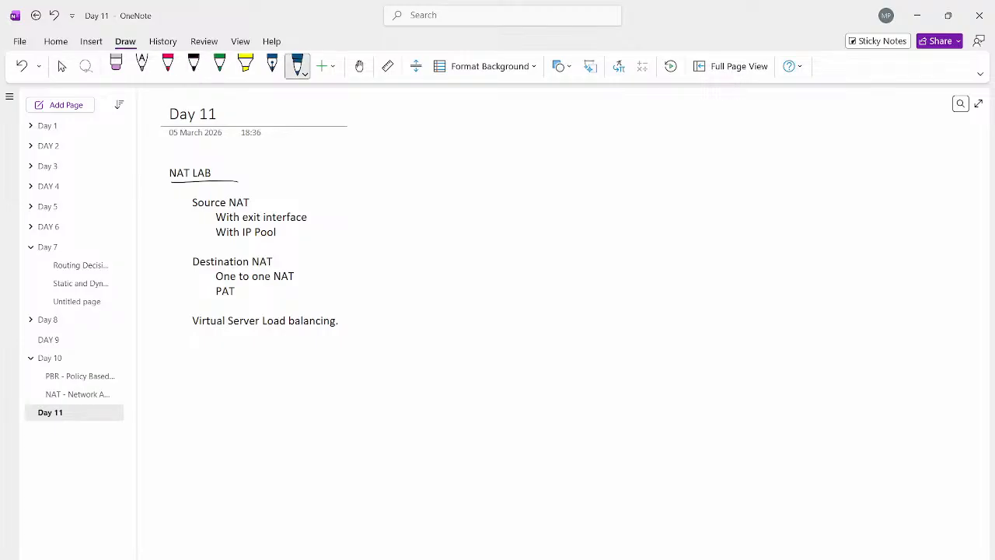
left_click_drag(514, 190, 520, 178)
mouse_move(531, 188)
left_mouse_down()
mouse_move(532, 171)
mouse_move(539, 183)
left_mouse_up()
mouse_move(544, 170)
left_mouse_down()
mouse_move(553, 168)
mouse_move(550, 185)
left_mouse_up()
left_click_drag(553, 192, 501, 206)
Step: Handwrite an arrow followed by "65000" and a dash after the word PAT
left_click_drag(576, 181, 590, 181)
left_click_drag(586, 178, 634, 170)
left_click_drag(646, 167, 646, 167)
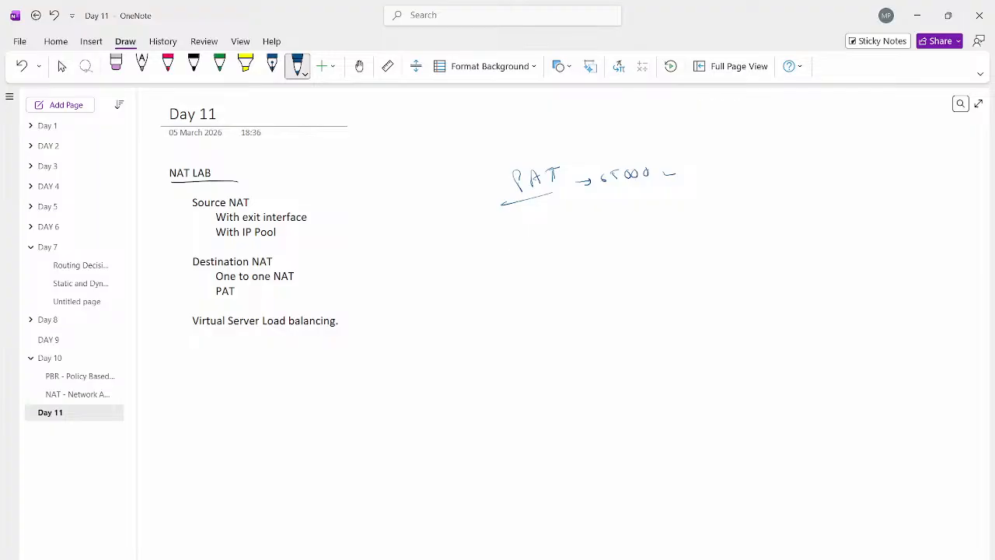
Step: Handwrite an underlined "64000" followed by "/100" after the dash
left_click_drag(693, 161, 688, 171)
left_click_drag(699, 163, 708, 172)
left_click_drag(716, 162, 747, 160)
left_click_drag(684, 183, 763, 175)
mouse_move(770, 150)
left_mouse_down()
mouse_move(760, 181)
mouse_move(782, 162)
left_mouse_up()
left_click_drag(795, 160, 794, 160)
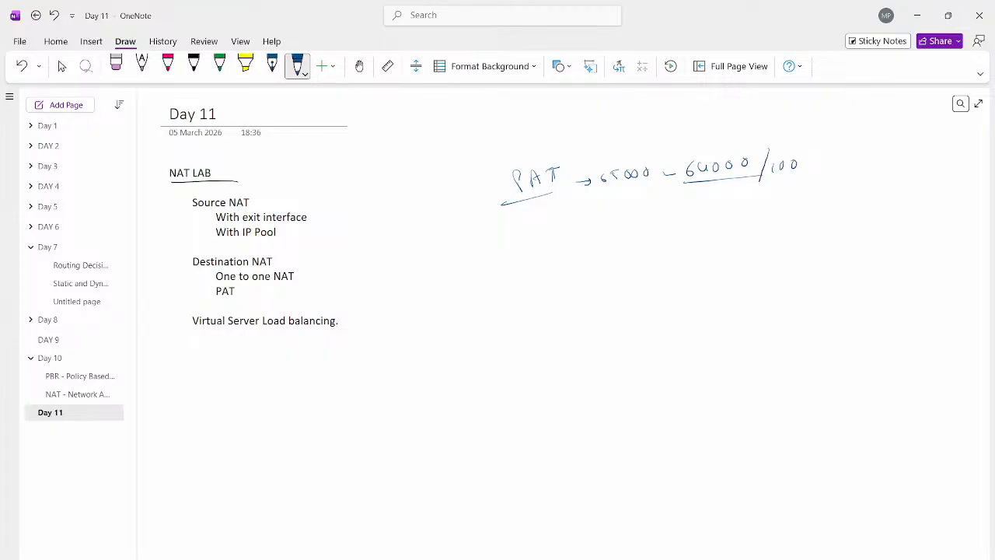
Step: Calculate 64000 divided by 100 in Calculator, close it, and handwrite an underlined "600" below 64000 on the OneNote page
key("super+r")
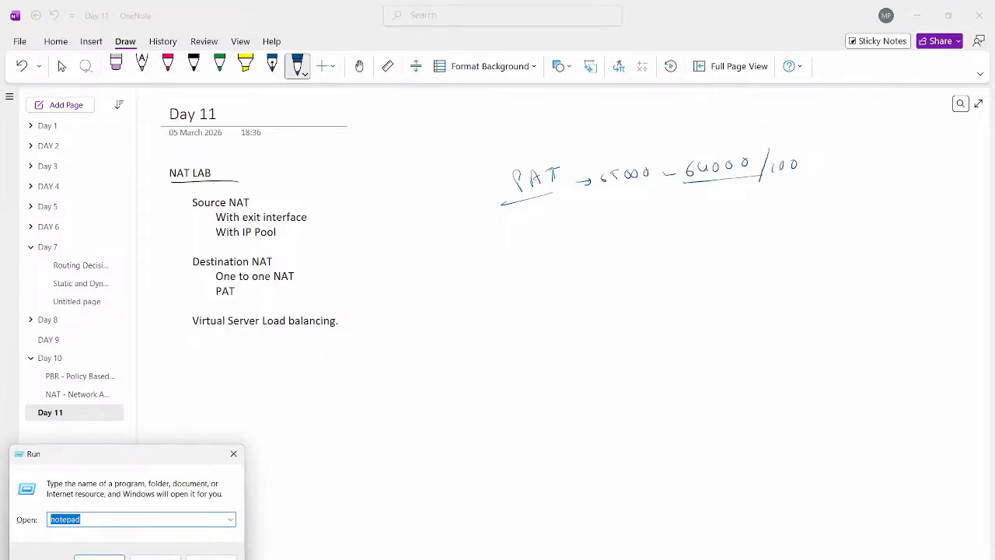
type("calc")
key("Return")
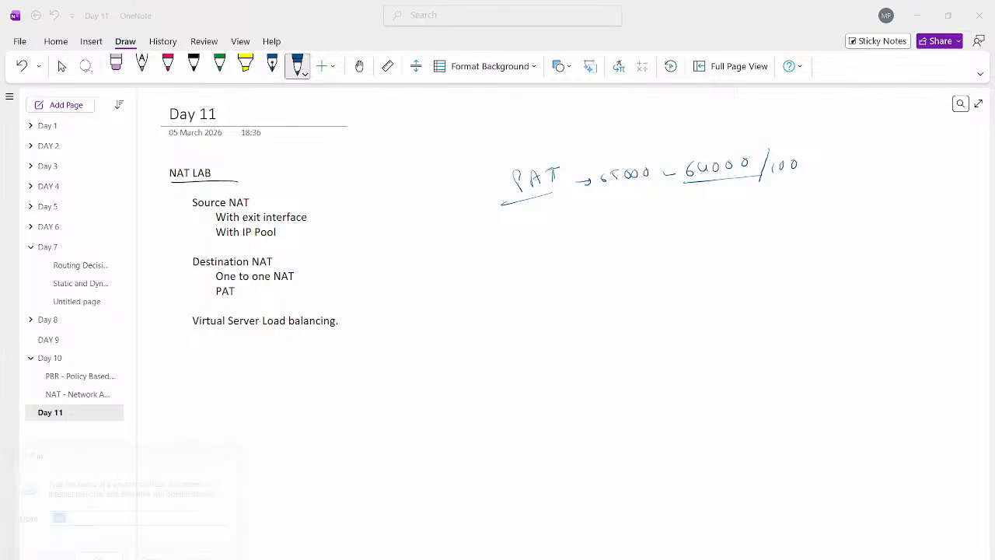
type("640000")
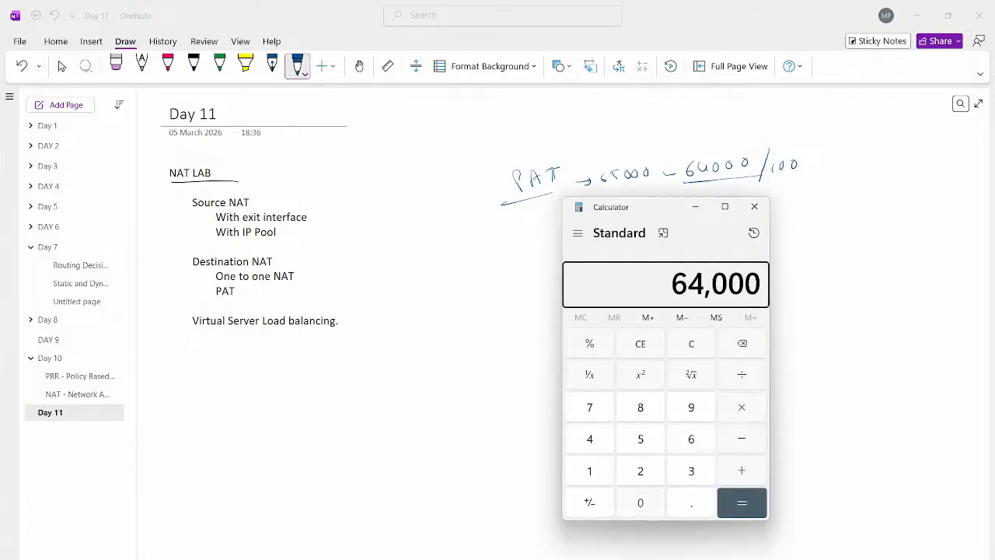
key("slash")
type("100")
key("Return")
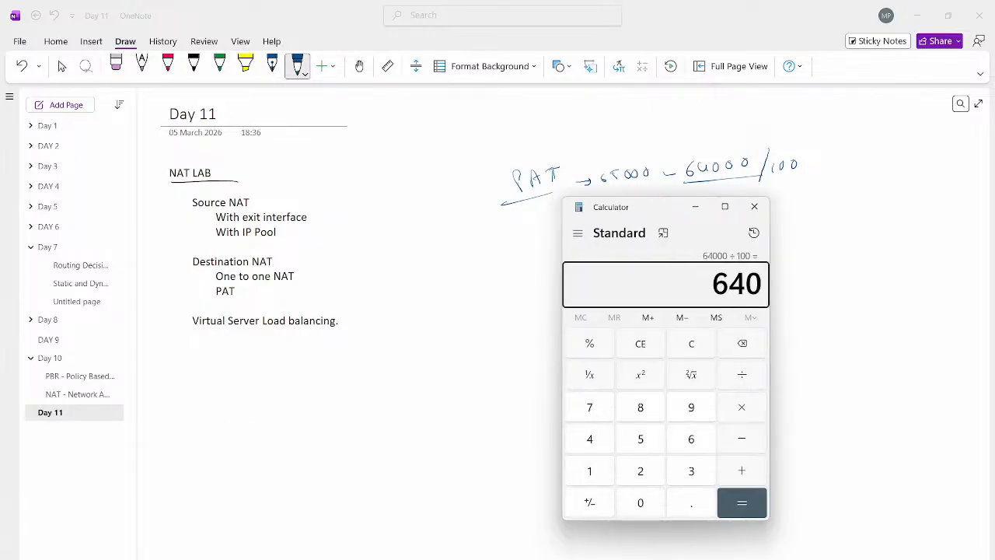
key("alt+F4")
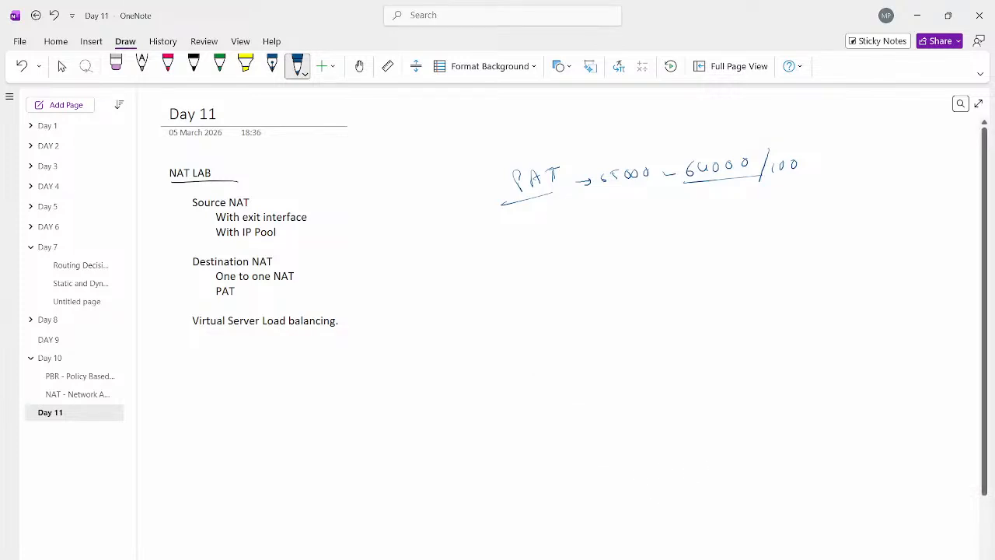
mouse_move(721, 192)
left_mouse_down()
mouse_move(714, 201)
mouse_move(747, 189)
left_mouse_up()
left_click_drag(685, 224, 770, 216)
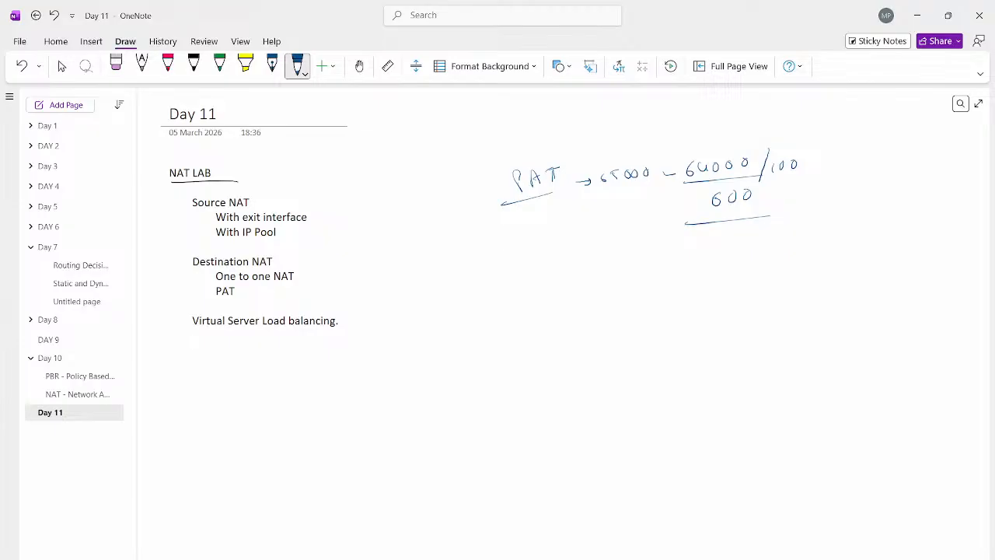
Step: Handwrite an underlined "1000" and an underlined "5000" in red pen below the 600
left_click(167, 66)
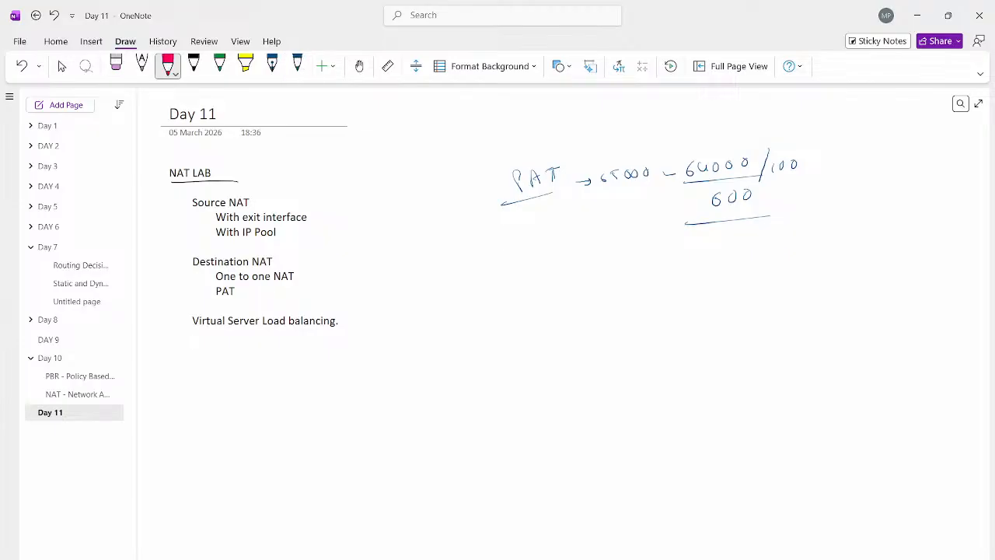
mouse_move(692, 250)
left_mouse_down()
mouse_move(692, 261)
mouse_move(703, 254)
left_mouse_up()
left_click_drag(716, 252, 731, 252)
mouse_move(678, 274)
left_mouse_down()
mouse_move(744, 268)
mouse_move(693, 297)
mouse_move(705, 283)
left_mouse_up()
left_click_drag(712, 284, 723, 286)
left_click_drag(740, 281, 738, 283)
left_click_drag(684, 312, 756, 298)
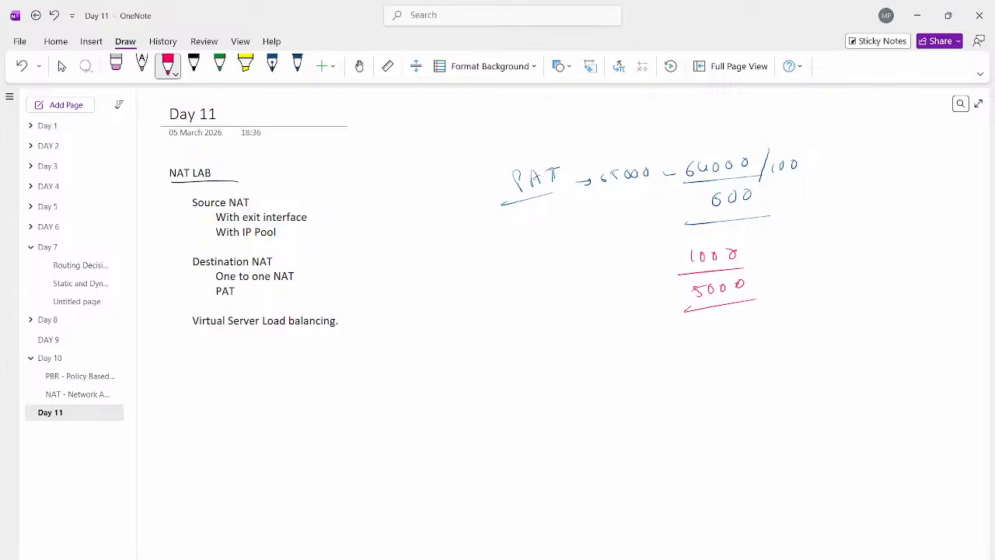
Step: Draw a bracket around 1000 and 5000 with an arrow to a circled 1, and handwrite an underlined "Pool of address" below
mouse_move(741, 246)
left_mouse_down()
mouse_move(768, 274)
mouse_move(747, 295)
mouse_move(785, 262)
mouse_move(806, 268)
mouse_move(801, 250)
left_mouse_up()
mouse_move(731, 328)
left_mouse_down()
mouse_move(725, 343)
mouse_move(776, 325)
mouse_move(811, 328)
mouse_move(836, 308)
left_mouse_up()
mouse_move(840, 314)
left_mouse_down()
mouse_move(864, 306)
mouse_move(849, 309)
left_mouse_up()
left_click_drag(720, 353, 859, 328)
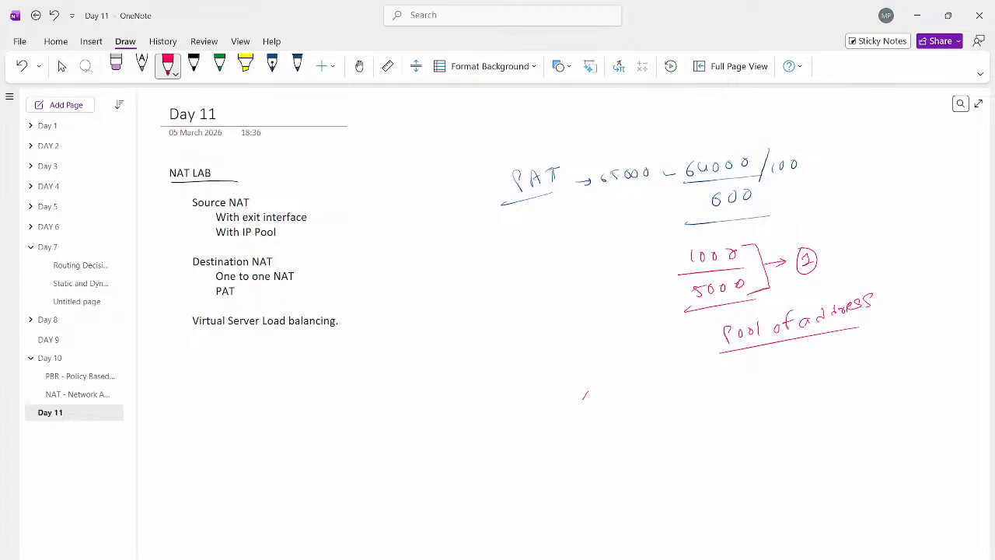
Step: Handwrite a circled 1 with an arrow to an underlined "64000" in the empty area below the notes
left_click_drag(582, 393, 591, 407)
mouse_move(592, 389)
left_mouse_down()
mouse_move(576, 407)
mouse_move(595, 389)
mouse_move(619, 397)
mouse_move(610, 403)
mouse_move(631, 399)
left_mouse_up()
left_click_drag(646, 389, 675, 387)
left_click_drag(690, 382, 690, 383)
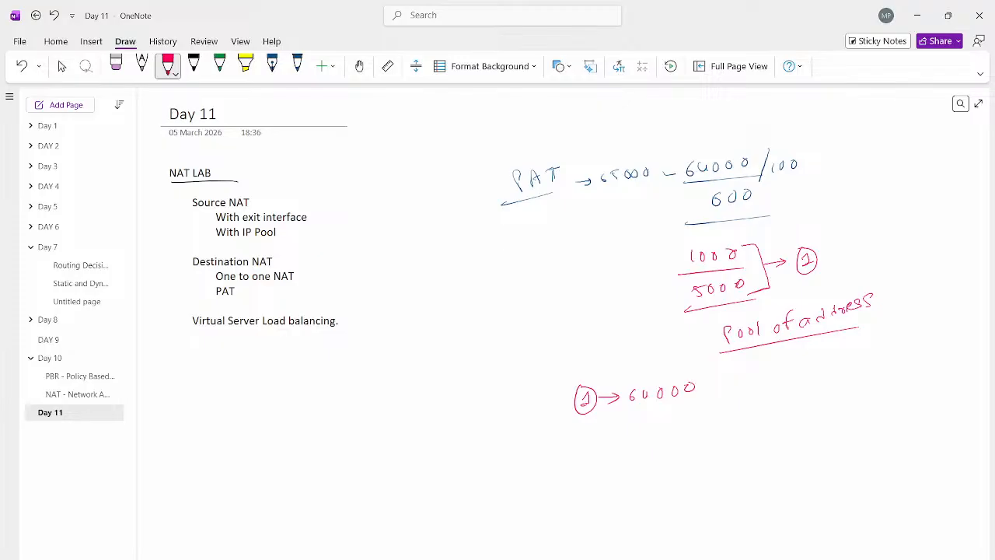
left_click_drag(611, 416, 700, 405)
Step: Handwrite two rows below the circled 1, mapping 1 with an arrow to "1 port" and 2 with an arrow to "2nd"
left_click_drag(546, 442, 551, 451)
left_click_drag(546, 451, 611, 444)
mouse_move(601, 438)
left_mouse_down()
mouse_move(602, 450)
mouse_move(642, 445)
left_mouse_up()
left_click_drag(641, 433, 661, 437)
left_click_drag(675, 420, 679, 434)
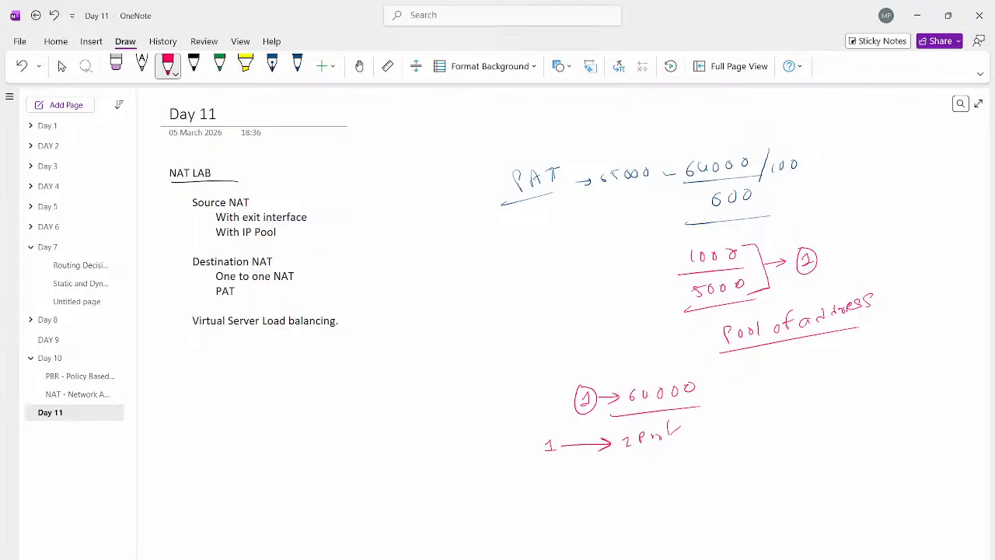
mouse_move(548, 471)
left_mouse_down()
mouse_move(644, 465)
mouse_move(654, 454)
left_mouse_up()
left_click_drag(654, 457, 662, 448)
Step: Draw an arrow after the lower 64000 and another arrow below the two port rows
left_click_drag(702, 389, 721, 389)
left_click_drag(715, 384, 715, 393)
left_click_drag(538, 512, 538, 520)
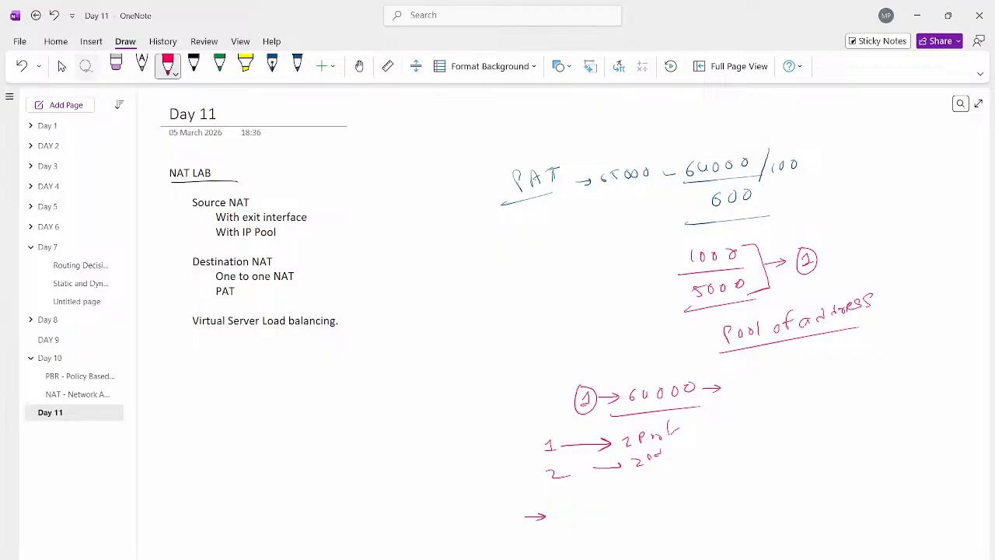
Step: Lasso all the handwritten PAT notes beside the NAT LAB text and delete them
left_click(85, 67)
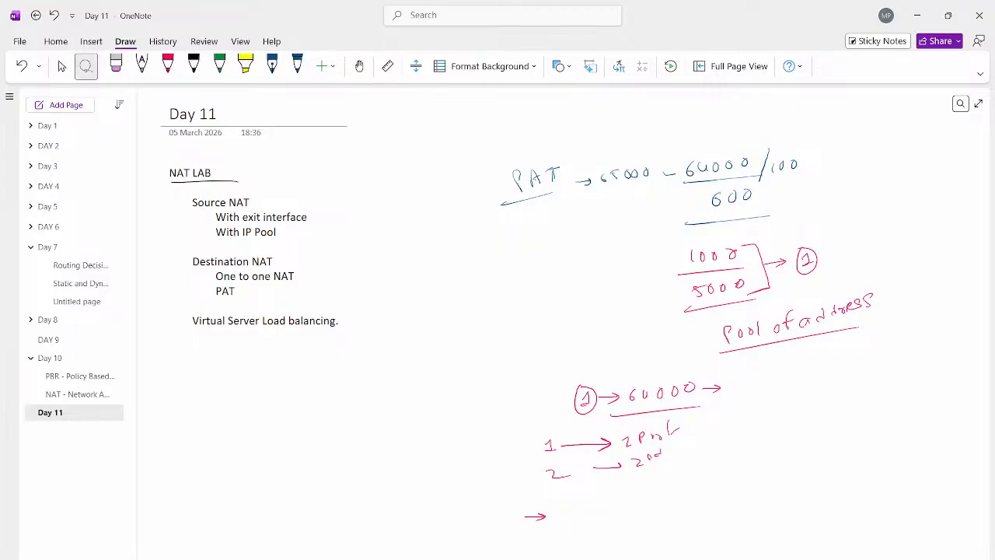
mouse_move(542, 143)
left_mouse_down()
mouse_move(489, 265)
mouse_move(509, 529)
mouse_move(921, 389)
mouse_move(544, 142)
left_mouse_up()
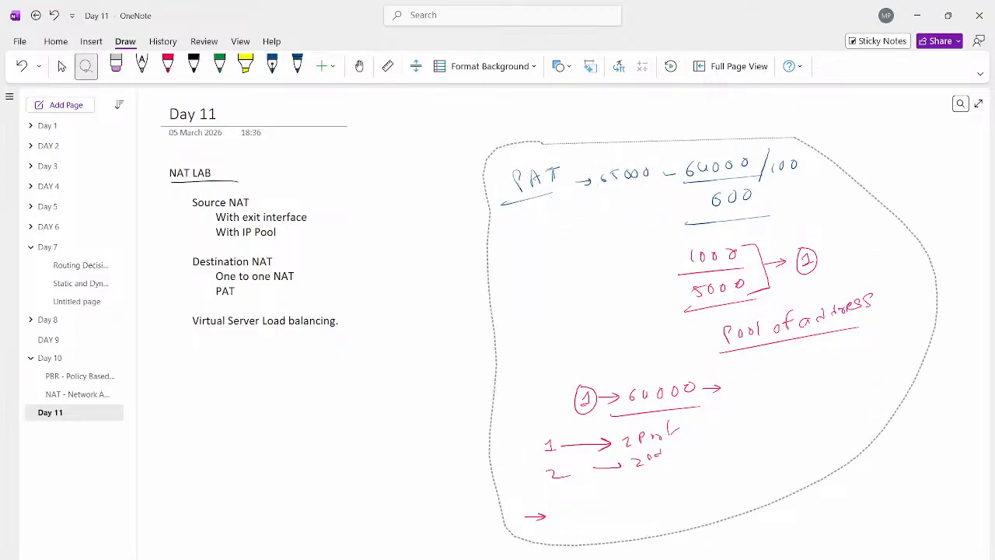
left_click_drag(795, 138, 537, 143)
key("Delete")
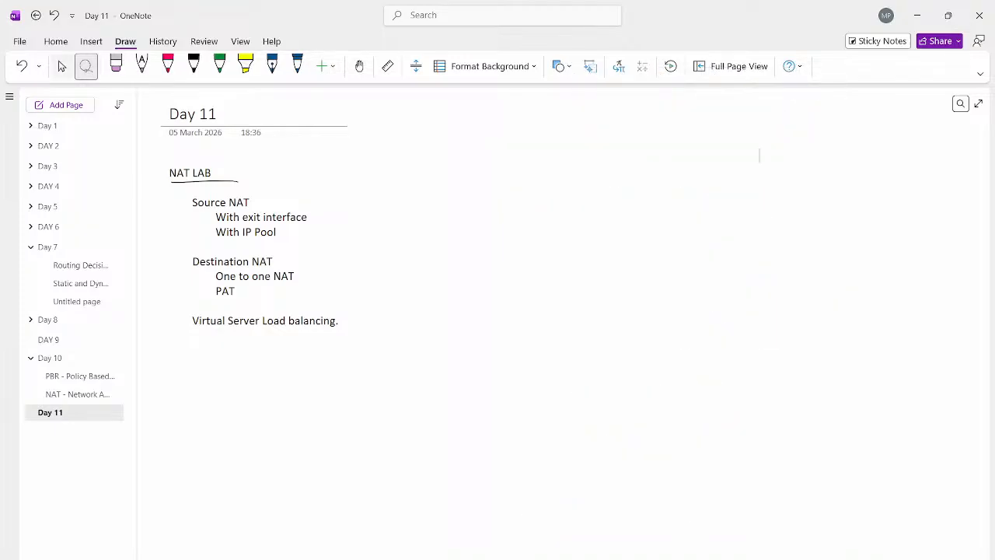
Step: Draw a black arrow extending from "With IP Pool" and leave drawing mode
left_click(194, 66)
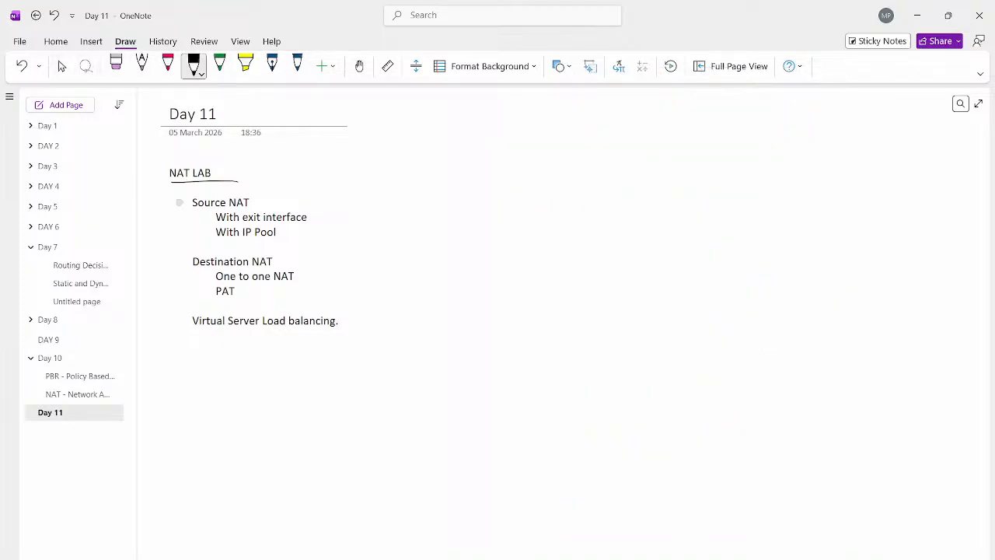
left_click_drag(282, 233, 342, 237)
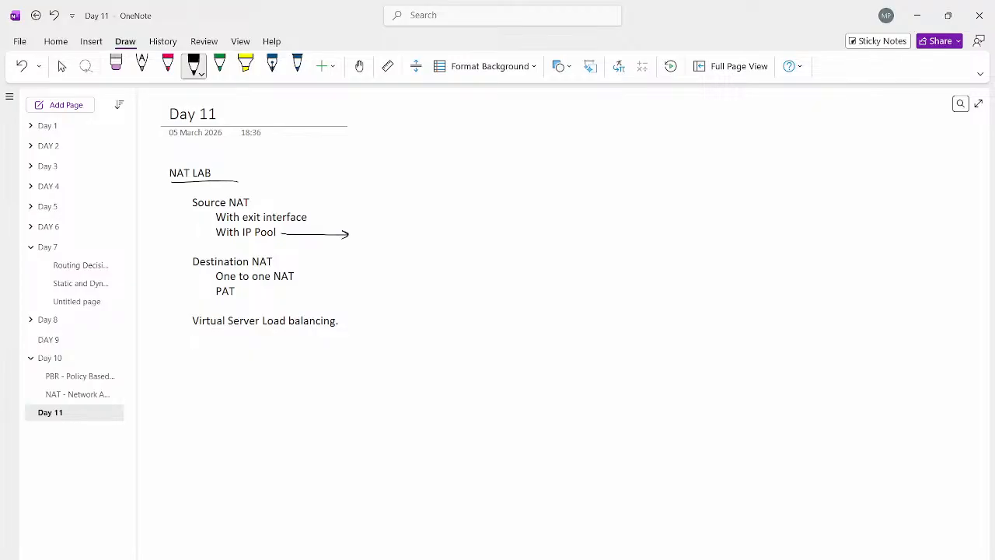
left_click(63, 66)
Step: Switch to the terminal windows and stop the continuous pings to 8.8.8.8 on VPC-10 and VPC-20
key("alt+Tab")
key("alt+Tab")
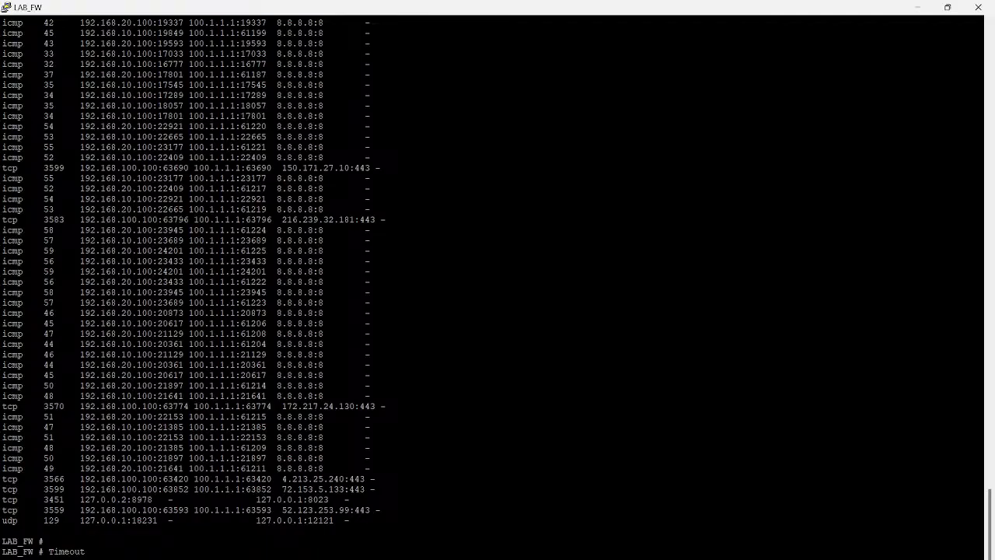
mouse_move(699, 558)
left_click(560, 521)
key("ctrl+c")
key("Return")
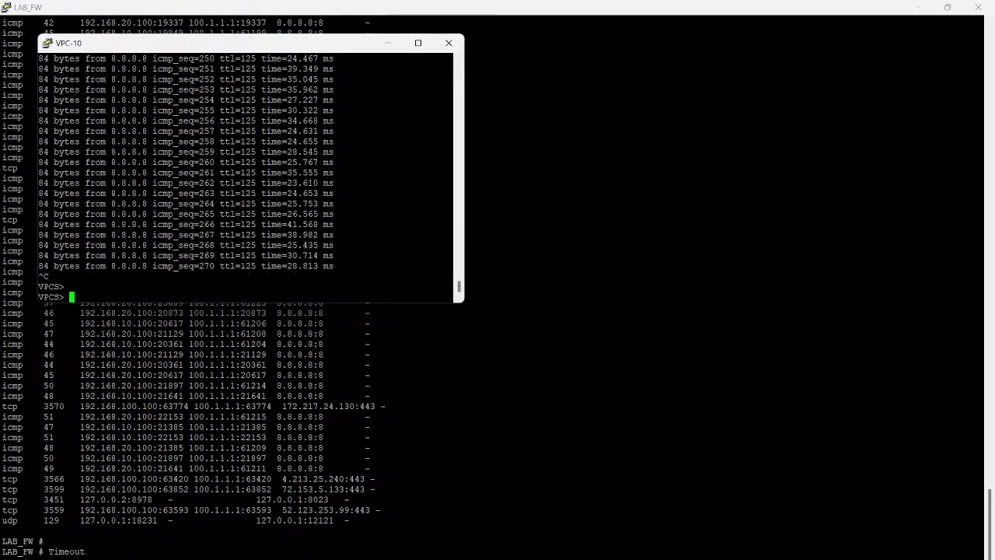
left_click(700, 521)
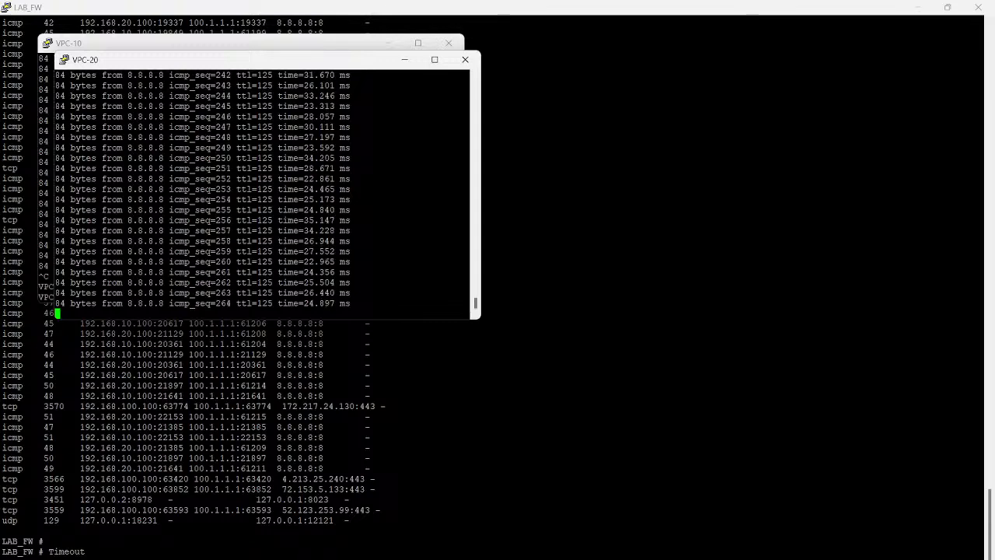
key("ctrl+c")
key("Return")
Step: Switch to the MGMT_PC virtual machine and close every browser tab except the FortiGate login page
mouse_move(585, 558)
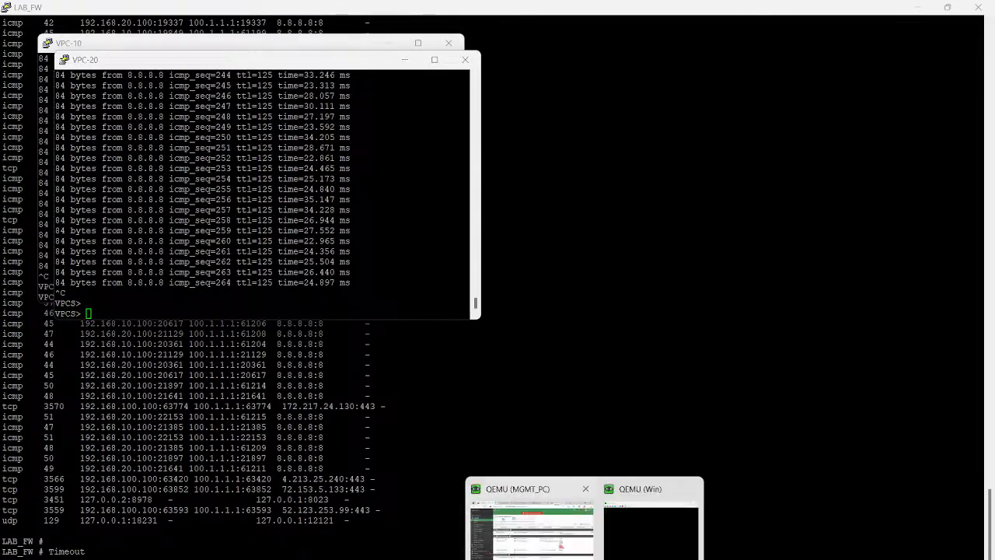
left_click(532, 528)
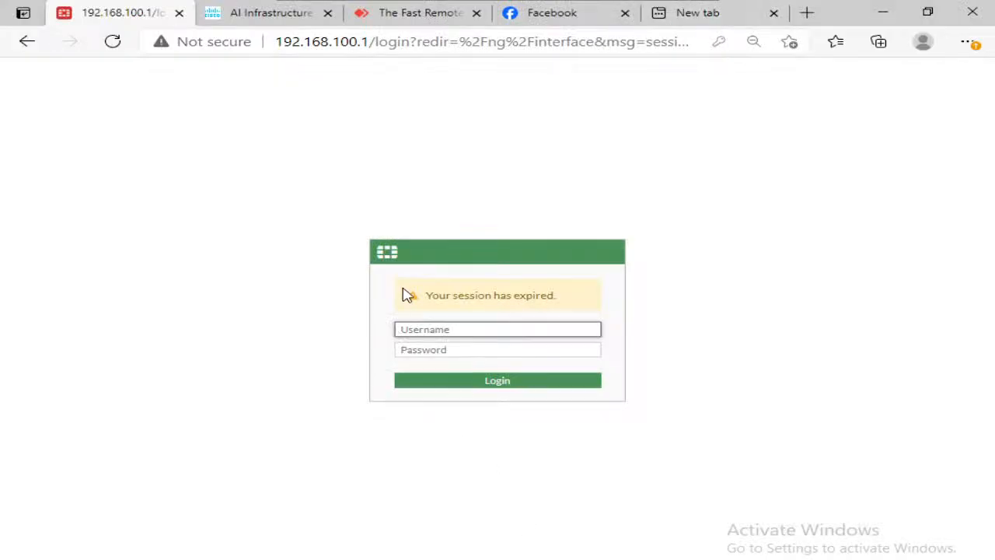
left_click(329, 14)
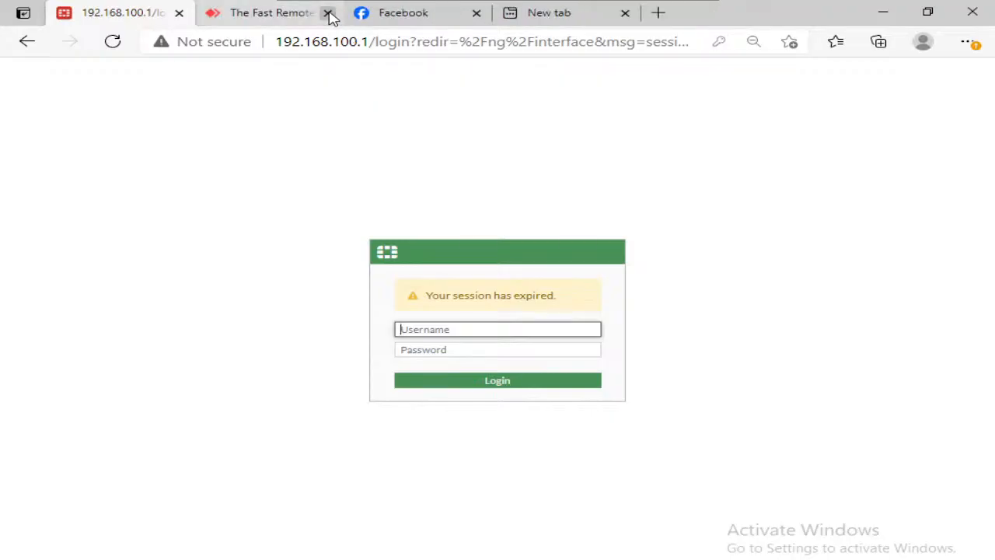
left_click(329, 14)
left_click(329, 14)
left_click(329, 14)
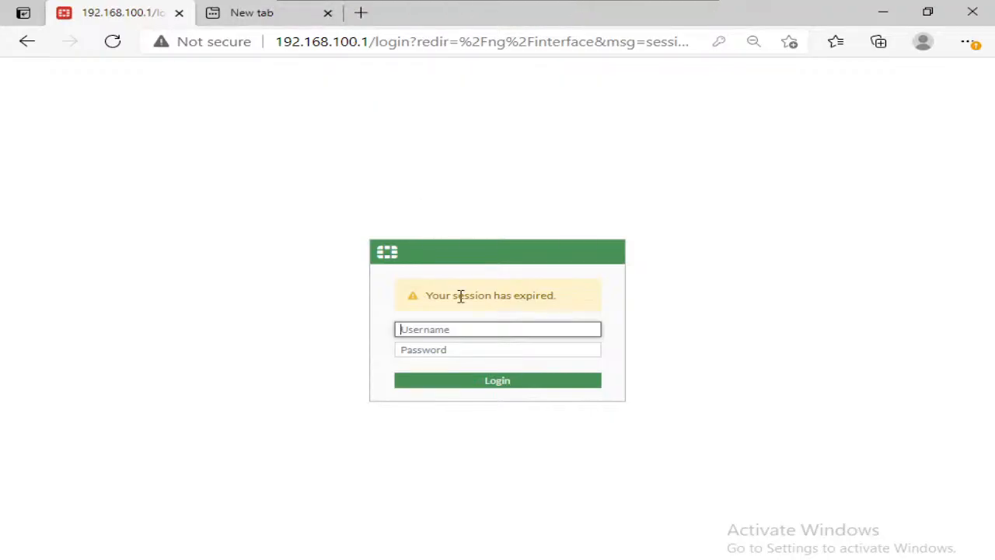
Step: Log back in to the FortiGate with the administrator username and the account password
left_click(471, 326)
type("admin")
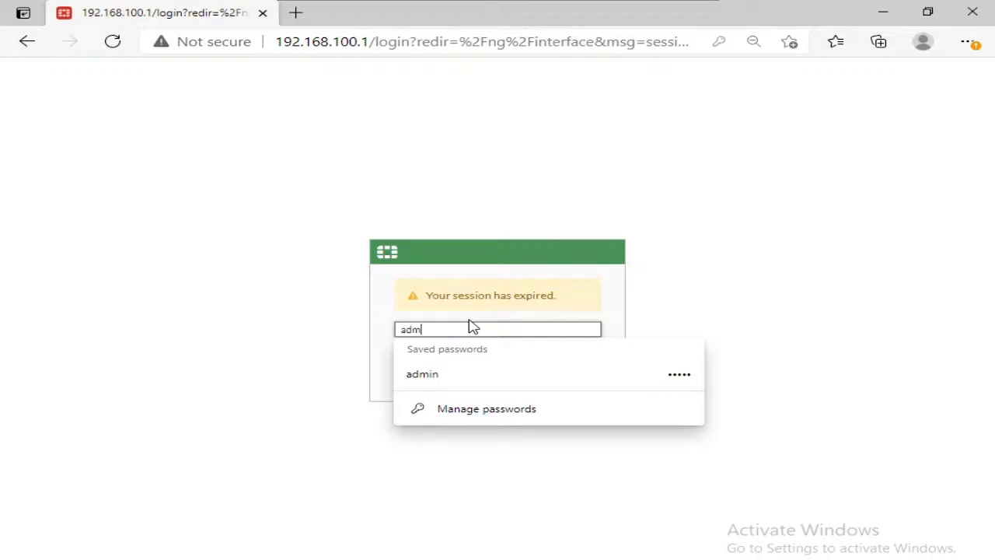
key("Tab")
type("admin")
key("Return")
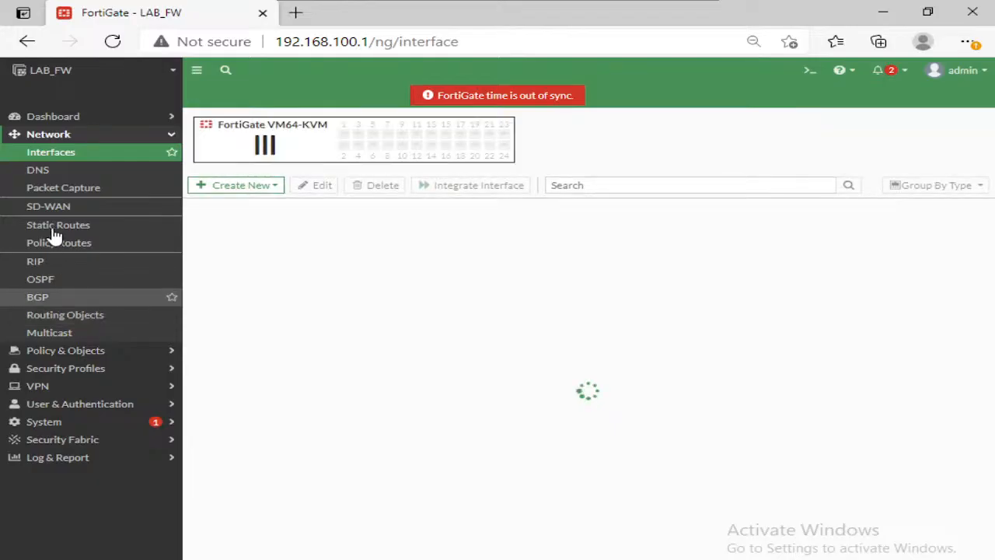
Step: Start a new dynamic IP pool on the FortiGate and name it "Public-IP Pool"
left_click(92, 352)
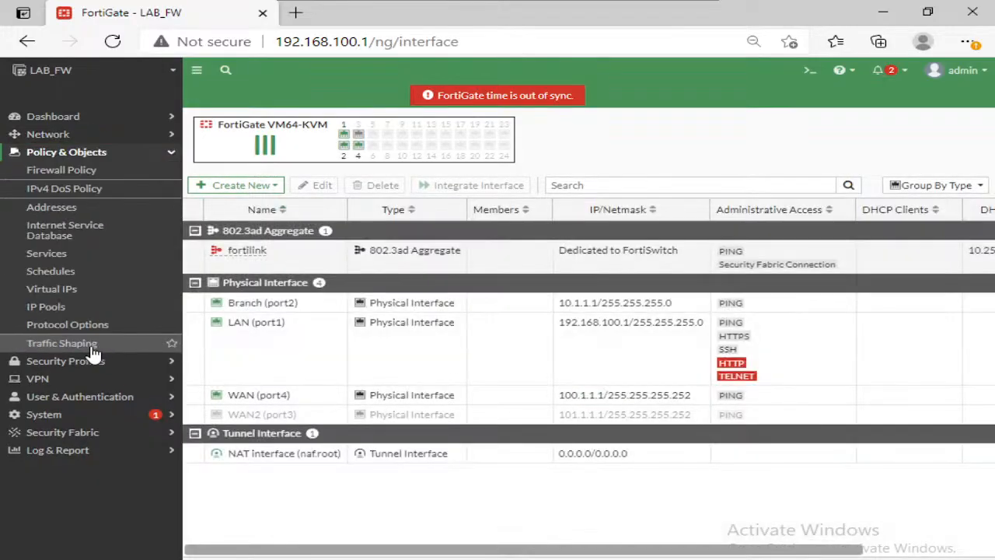
left_click(54, 309)
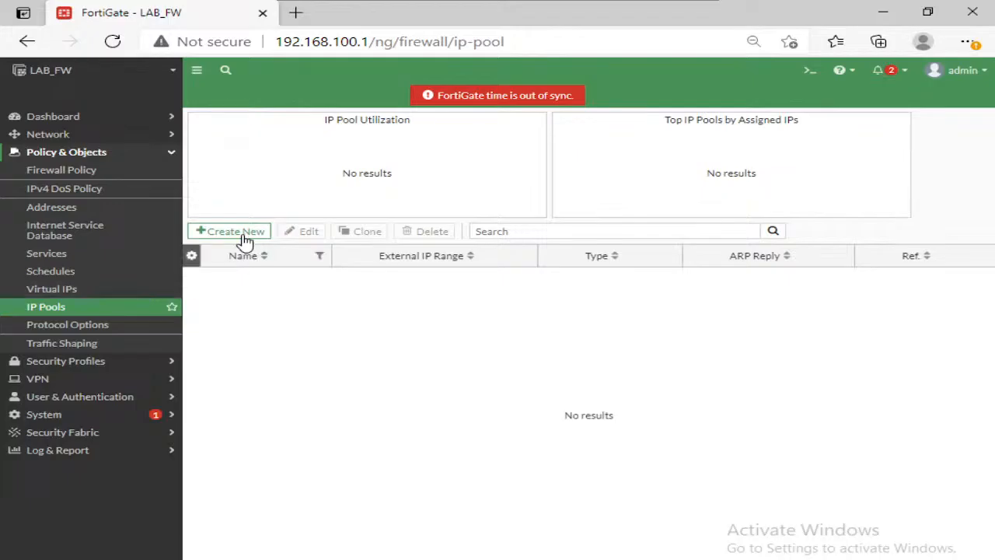
left_click(243, 232)
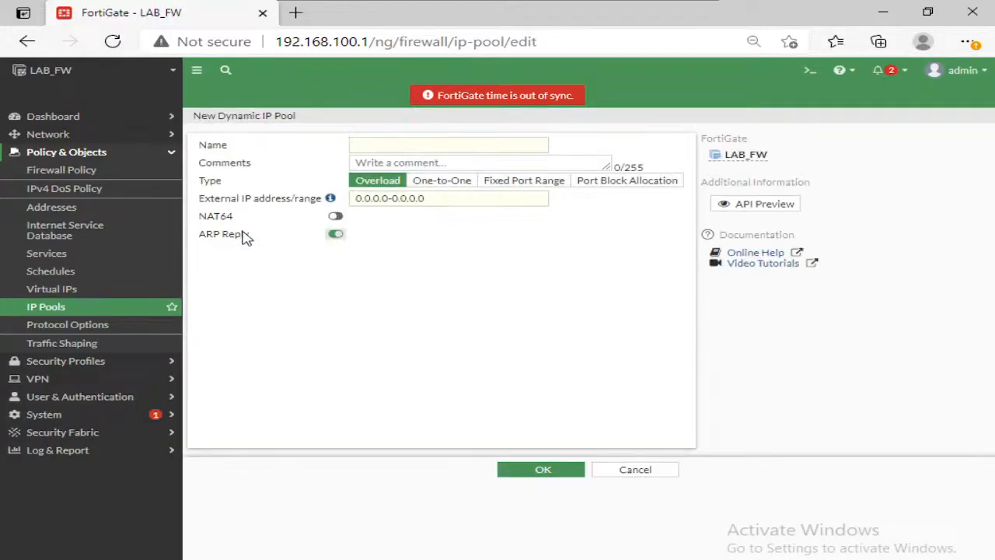
left_click(406, 147)
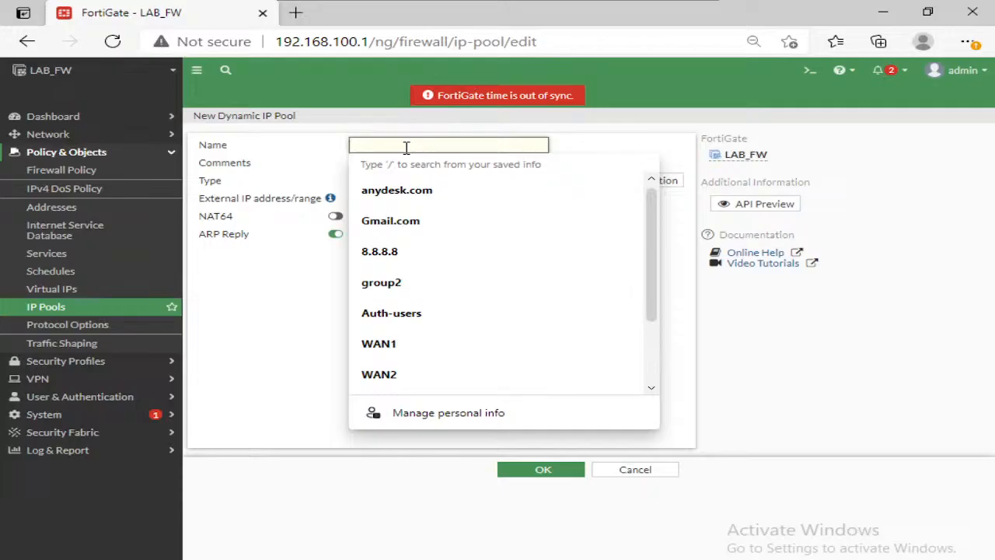
type("Public")
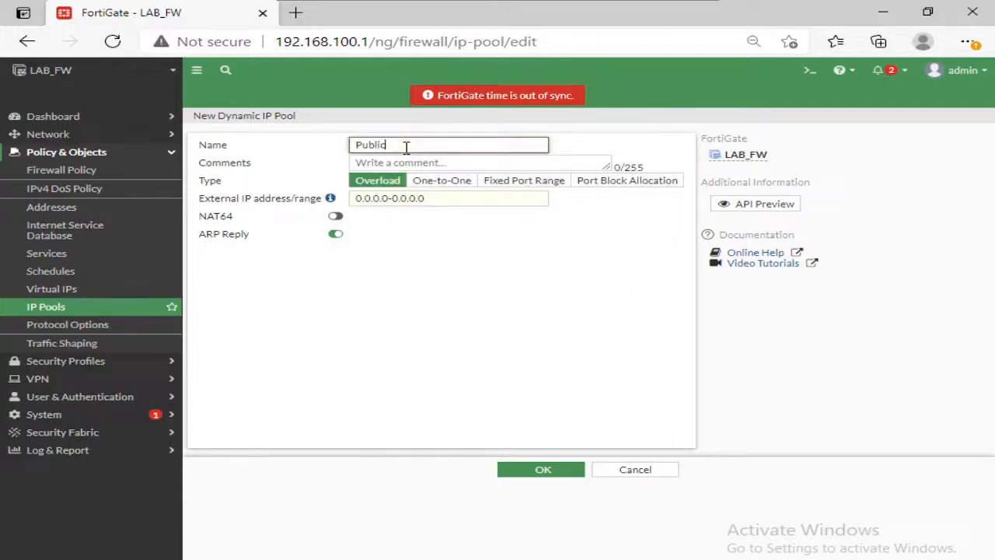
type("-IP Pool")
Step: Set the pool's external IP range to 100.1.1.5-100.1.1.5 and save the pool
left_click(434, 197)
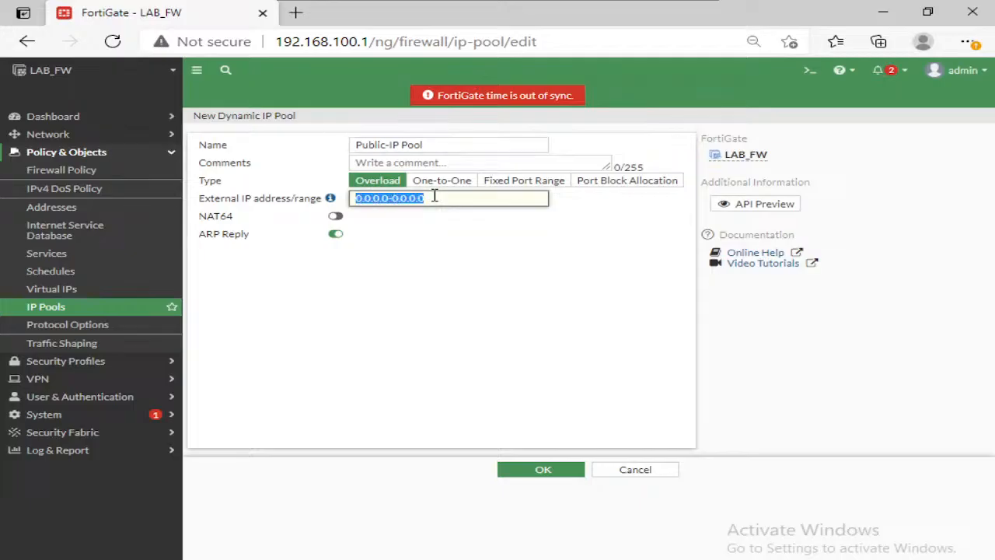
type("100.1.1.5")
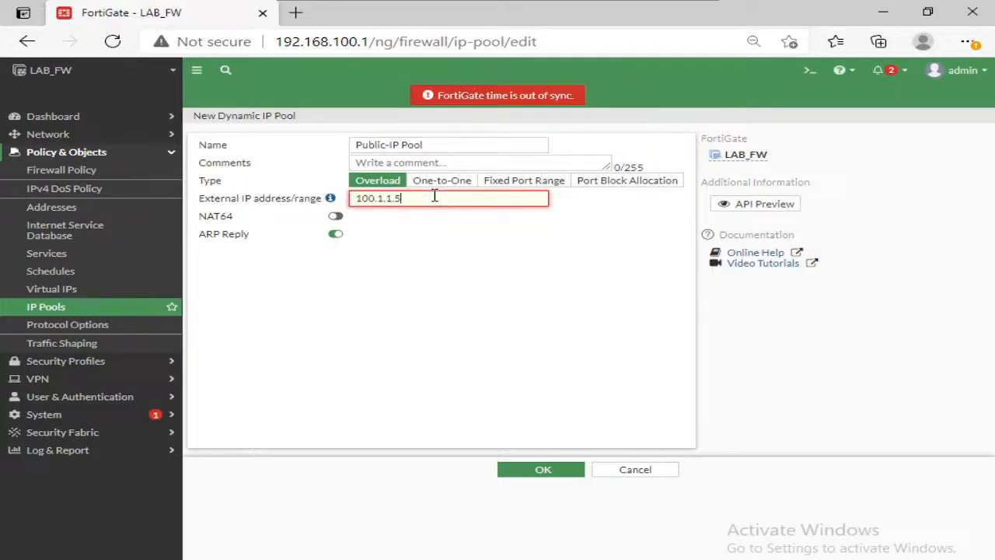
type("-100.1.1.5")
left_click(443, 343)
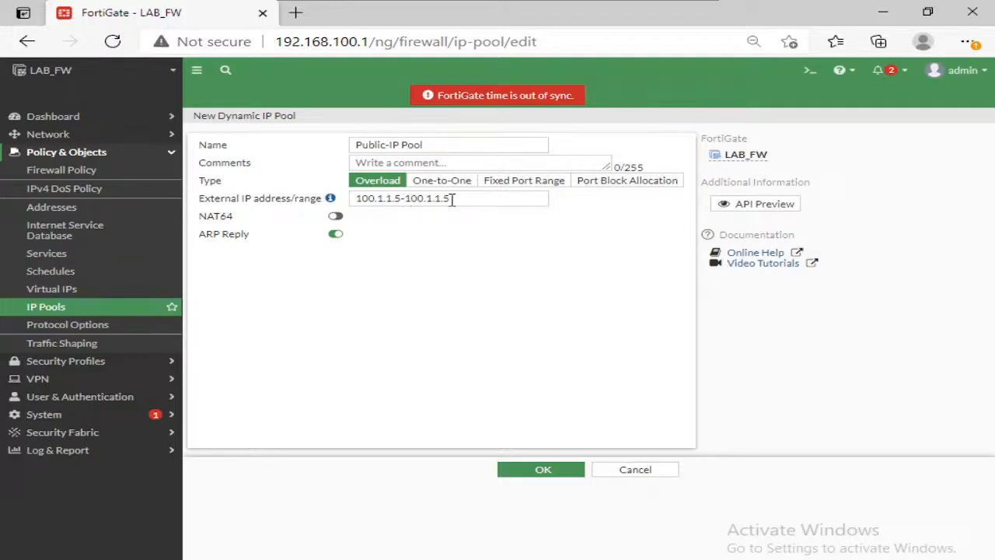
left_click(545, 472)
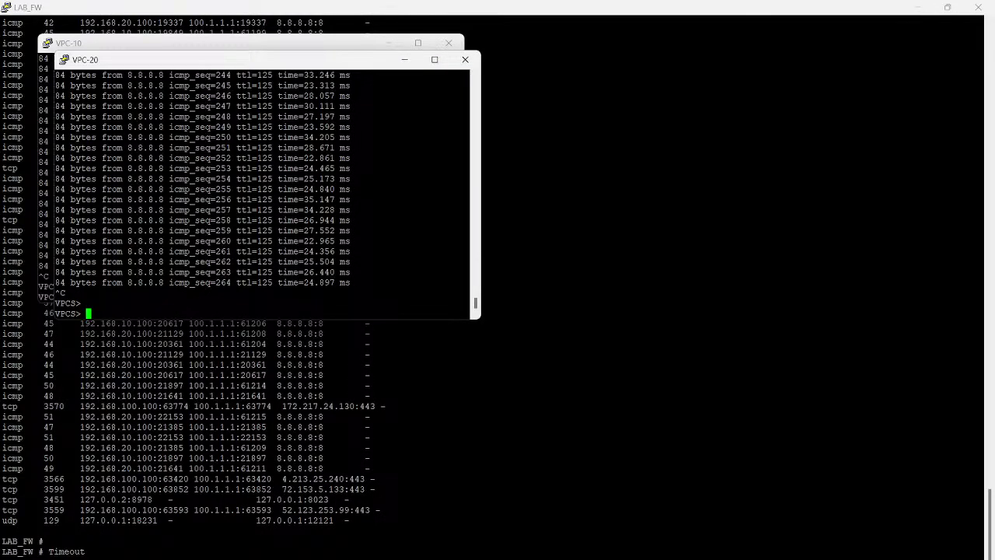
Step: Switch to the PNETLab topology and handwrite an underlined "/30" above the link between LAB_FW and ISP1
left_click(328, 559)
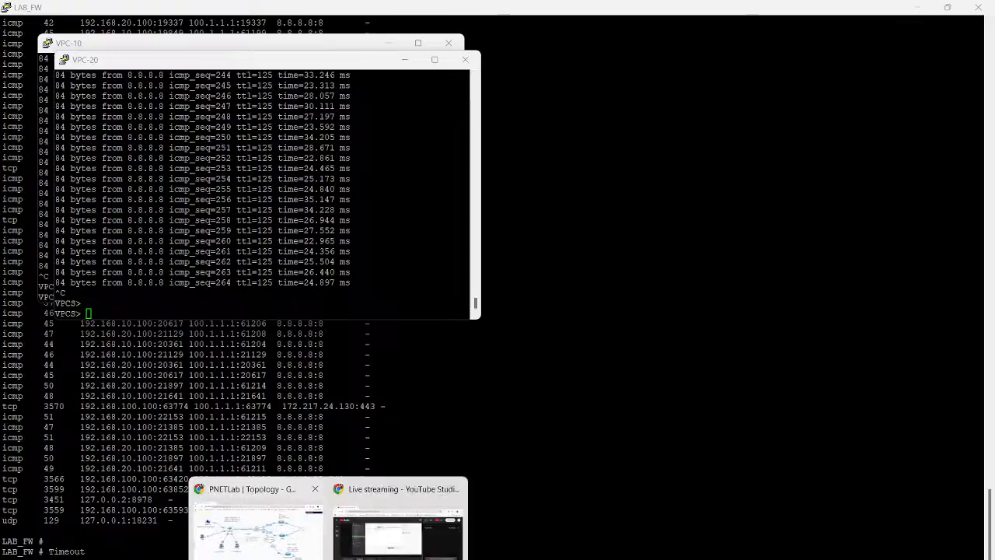
left_click(255, 525)
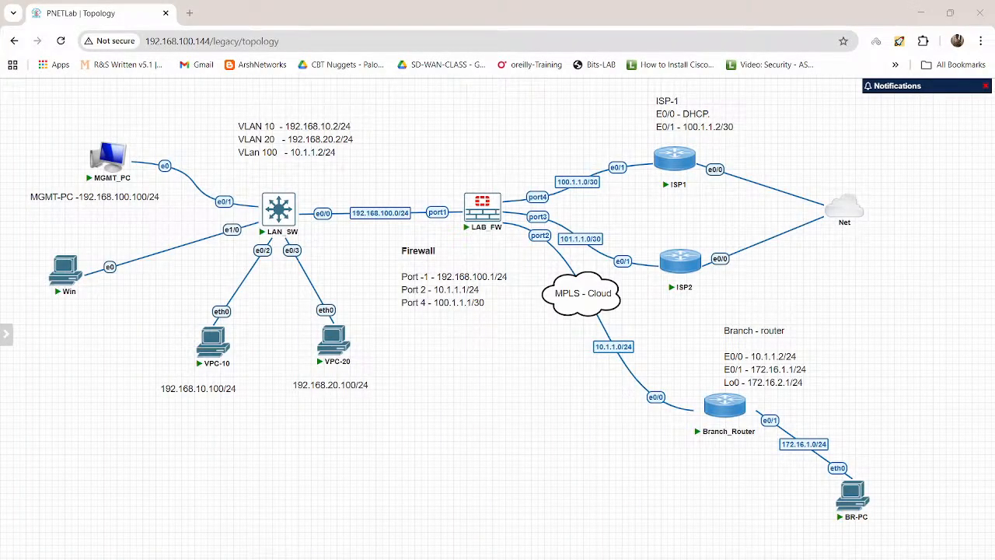
left_click_drag(535, 127, 539, 135)
left_click_drag(546, 124, 557, 122)
left_click_drag(538, 139, 585, 133)
Step: Handwrite an underlined "/28" above LAB_FW, and draw small upward arrows at port4 and at ISP1's e0/1
left_click_drag(455, 142, 459, 152)
mouse_move(462, 142)
left_mouse_down()
mouse_move(471, 147)
mouse_move(478, 134)
mouse_move(504, 147)
left_mouse_up()
mouse_move(523, 180)
left_mouse_down()
mouse_move(531, 191)
mouse_move(537, 180)
left_mouse_up()
left_click_drag(627, 153, 626, 157)
left_click_drag(622, 154, 632, 151)
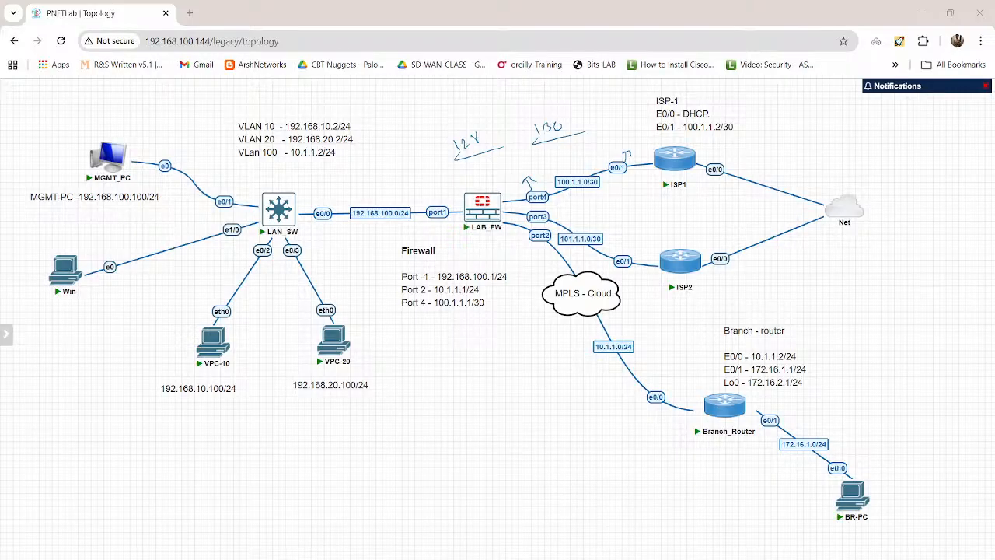
Step: Clear the handwritten annotations, open the ISP1 console, and enter privileged mode with the enable password
key("Escape")
left_click(674, 158)
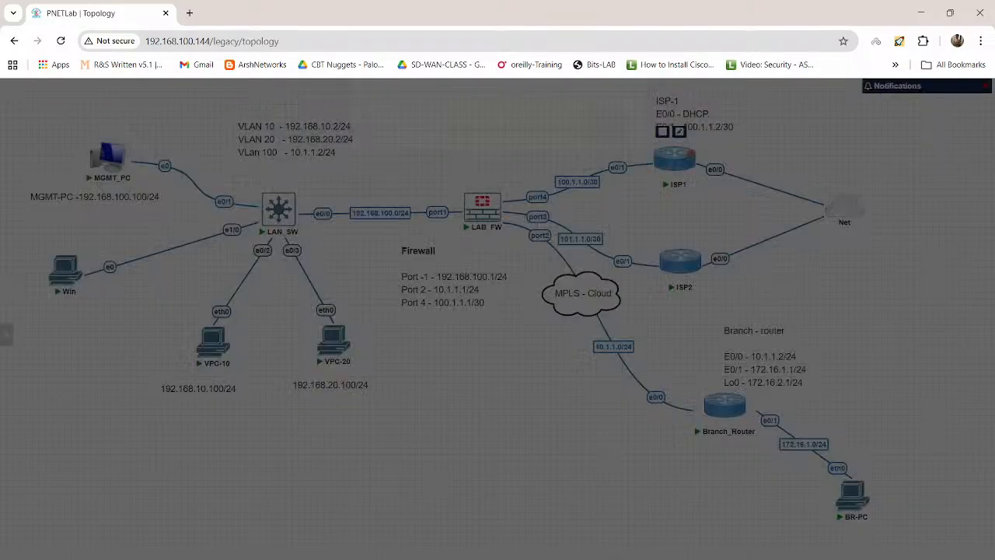
left_click(481, 137)
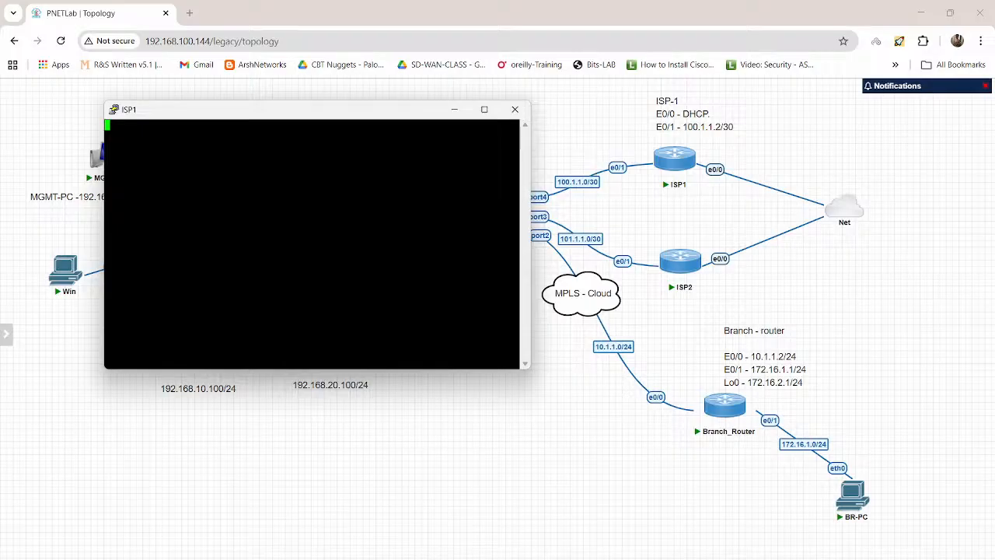
key("Return")
key("Return")
key("Return")
type("en")
key("Return")
key("Return")
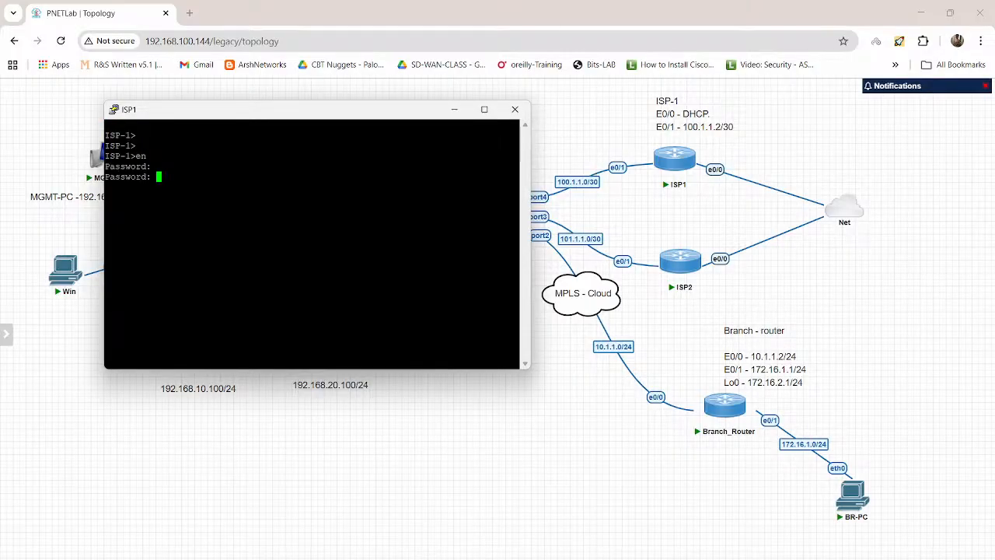
key("Return")
Step: Display the brief IP interface summary on the ISP-1 router
type("show ip int bri")
key("Return")
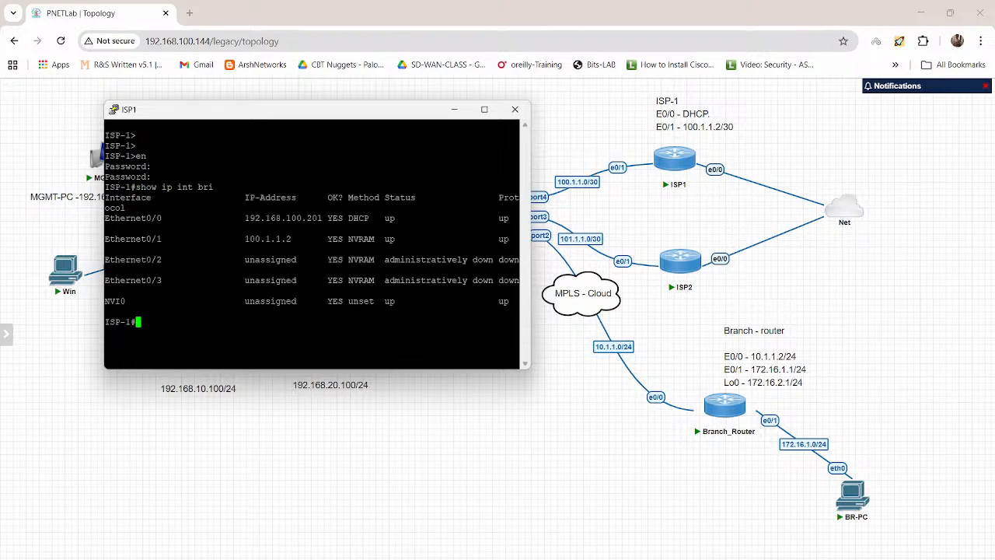
Step: Set ISP-1's Ethernet 0/1 address to 100.1.1.2 with mask 255.255.255.240 and leave configuration mode
type("conf t")
key("Return")
type("int eth")
key("Tab")
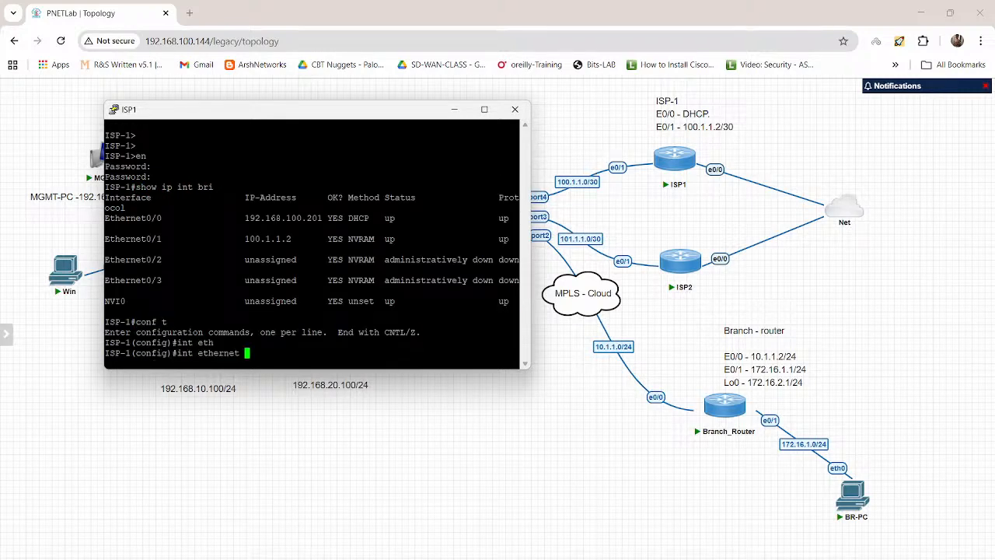
type("0/1")
key("Return")
type("ip")
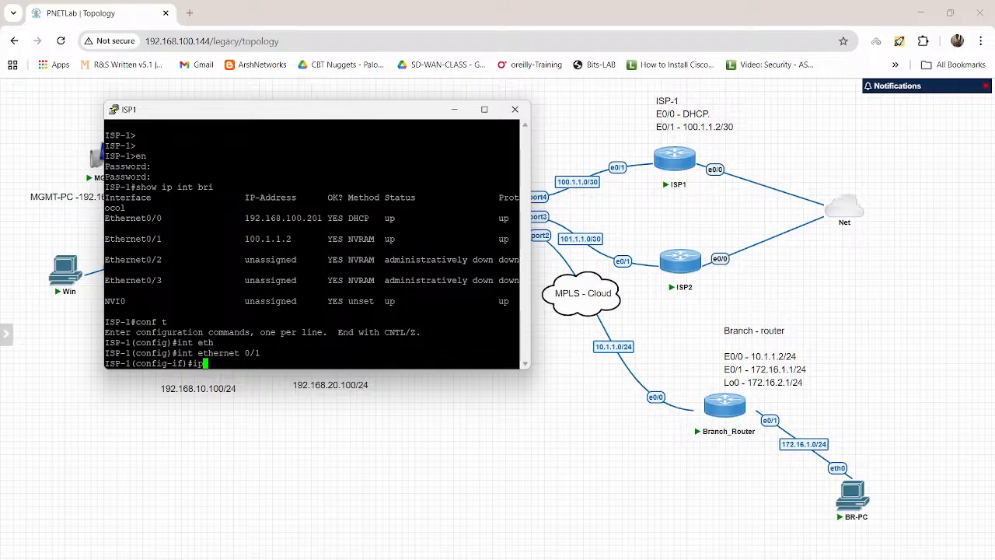
type(" add 100.1.1.2 255.255.255")
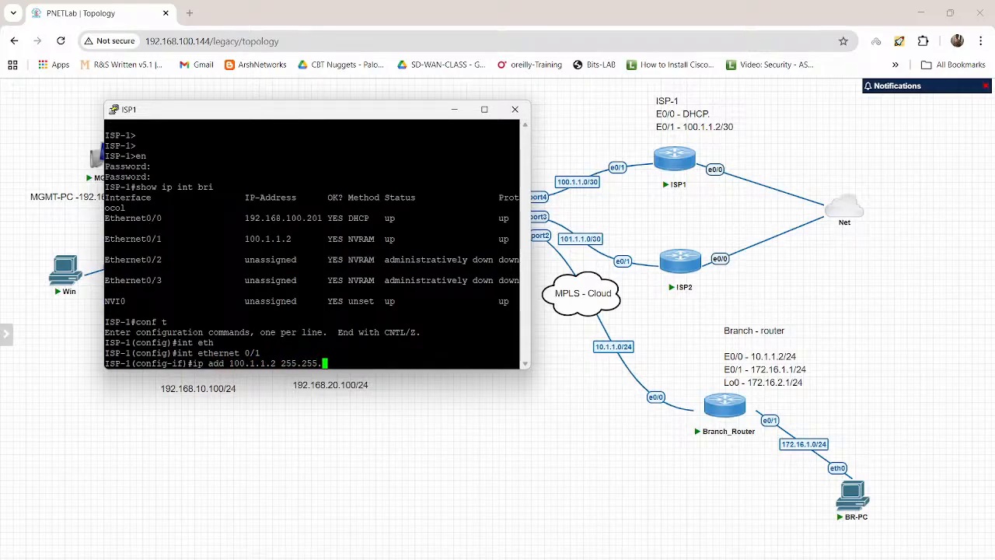
type(".240")
key("Return")
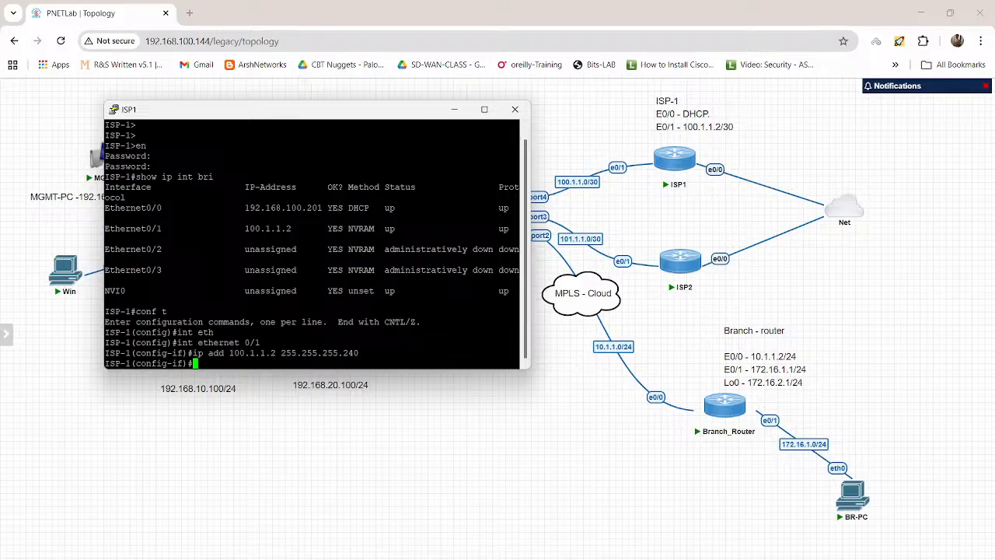
type("exit")
key("Return")
type("exi")
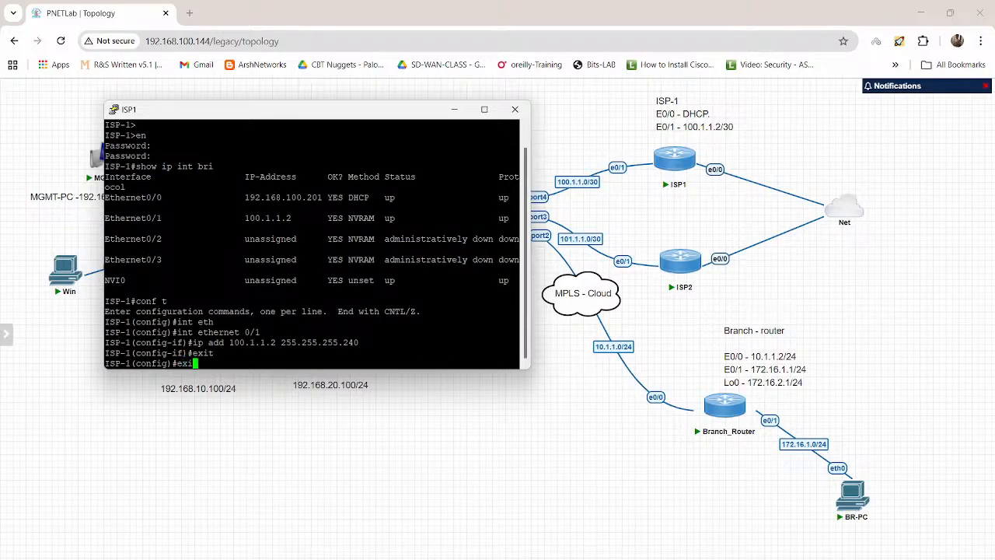
type("t")
key("Return")
Step: Display ISP-1's IP access lists and highlight the permit entry for 100.1.1.0
type("show ip acce")
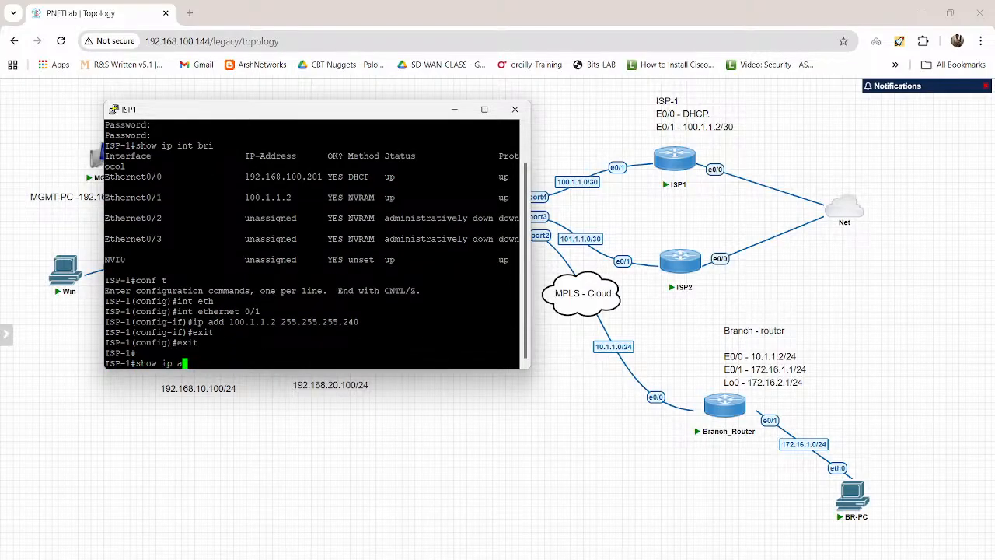
key("Tab")
key("Return")
key("Return")
key("Return")
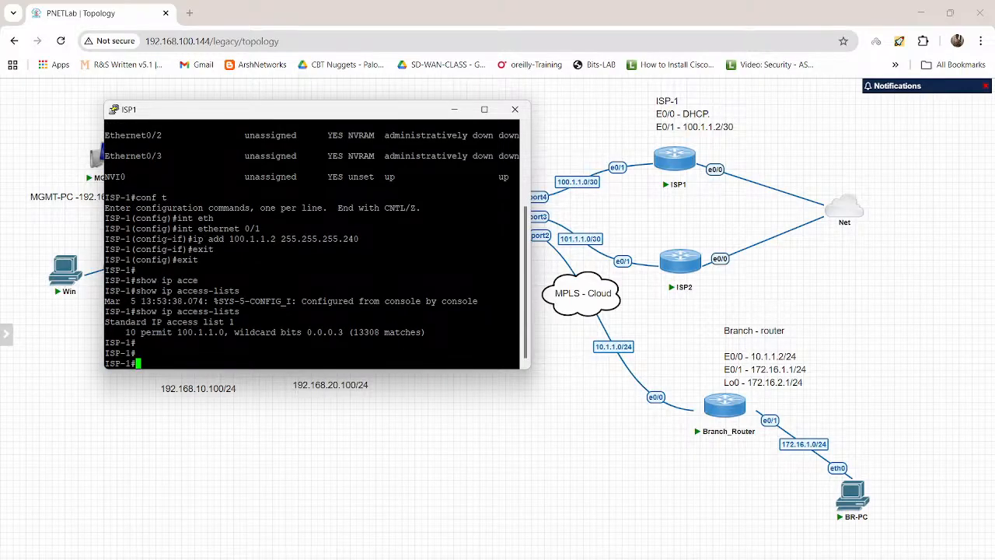
triple_click(311, 332)
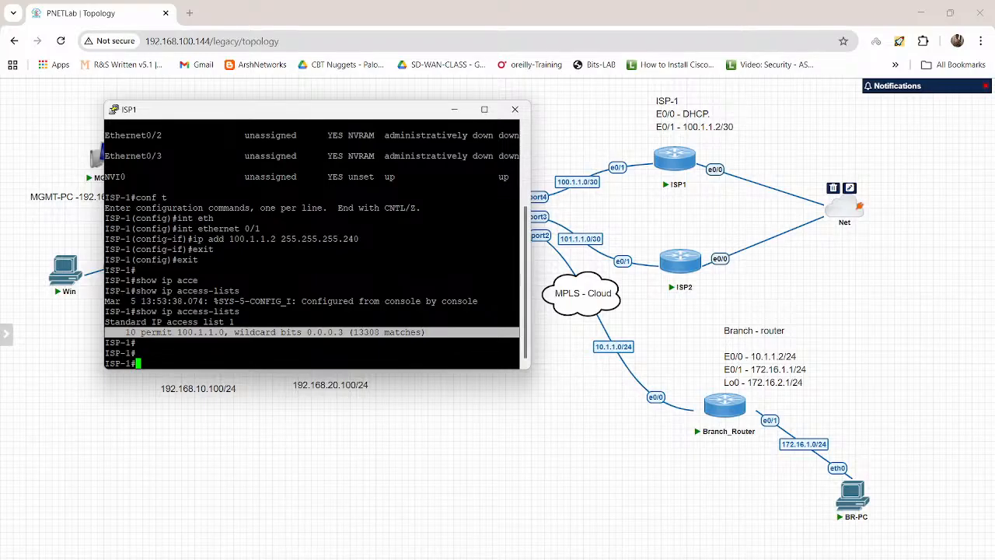
Step: Try to open standard IP access list 1 for editing in ISP-1's global configuration mode
type("conf t")
key("Return")
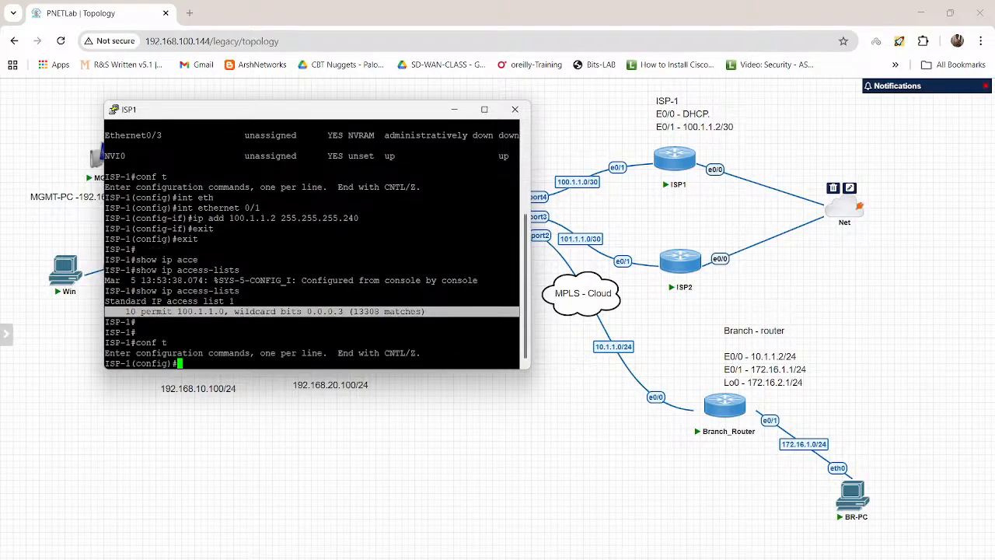
type("ip acce")
key("Tab")
type("st")
key("Tab")
type("1")
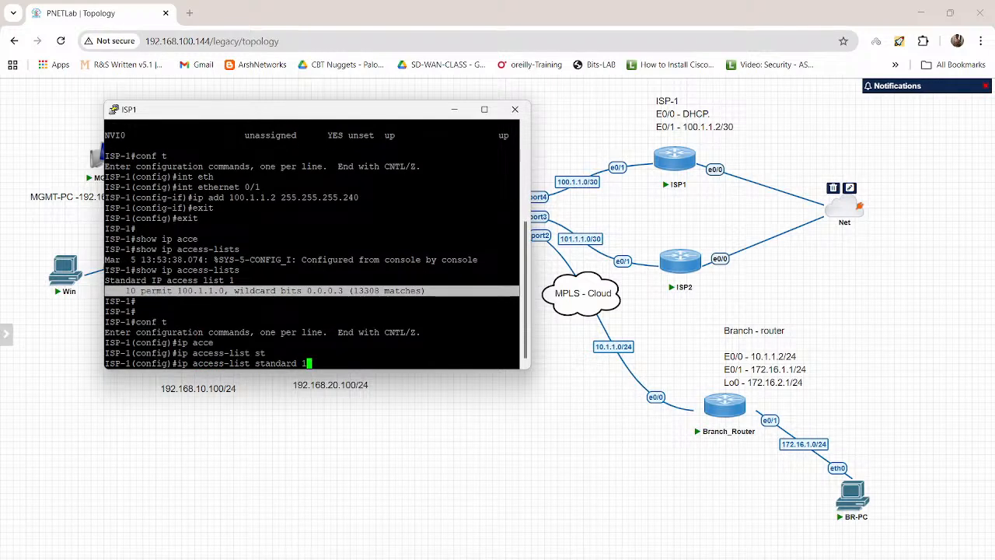
key("Return")
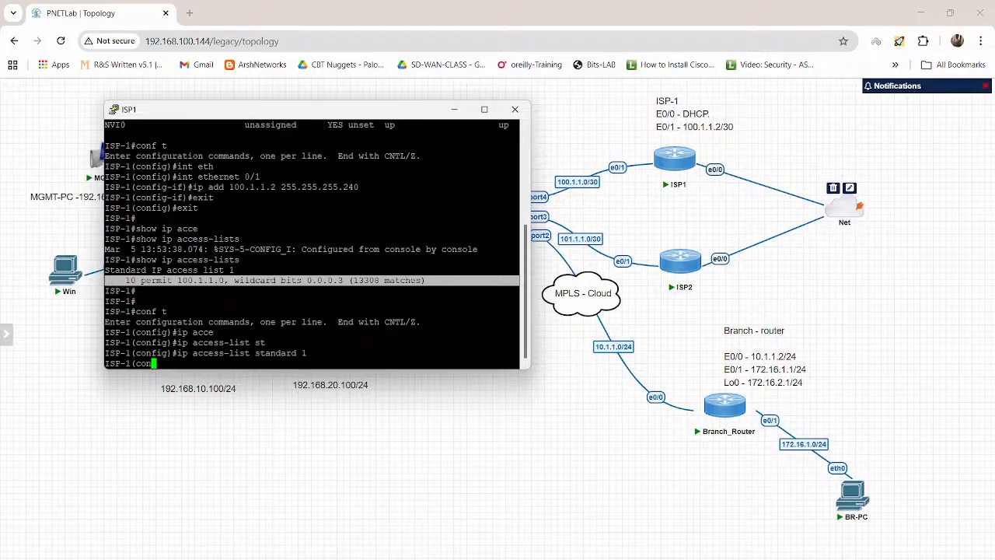
Step: Check the unresponsive ISP1 console and close its PuTTY session
left_click(844, 206)
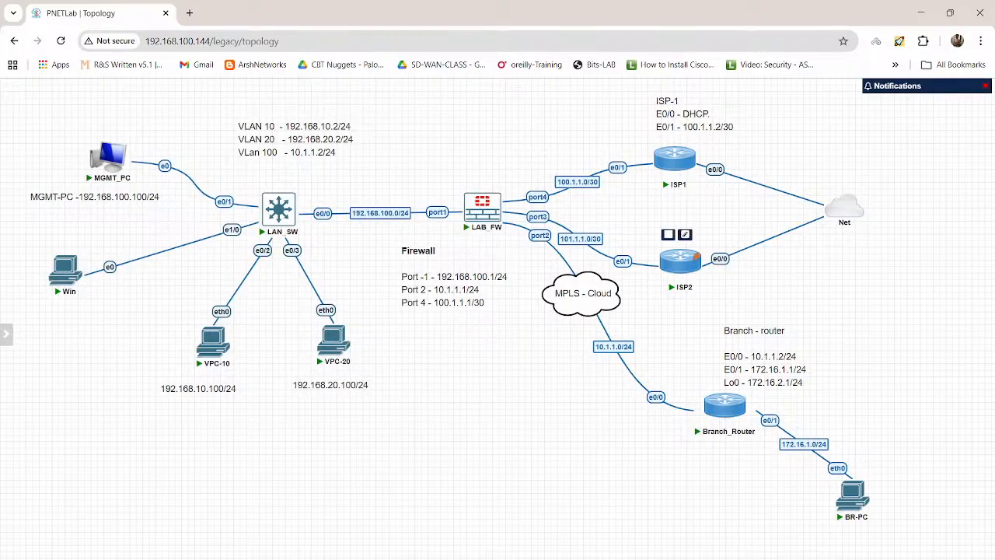
key("alt+Tab")
left_click(373, 288)
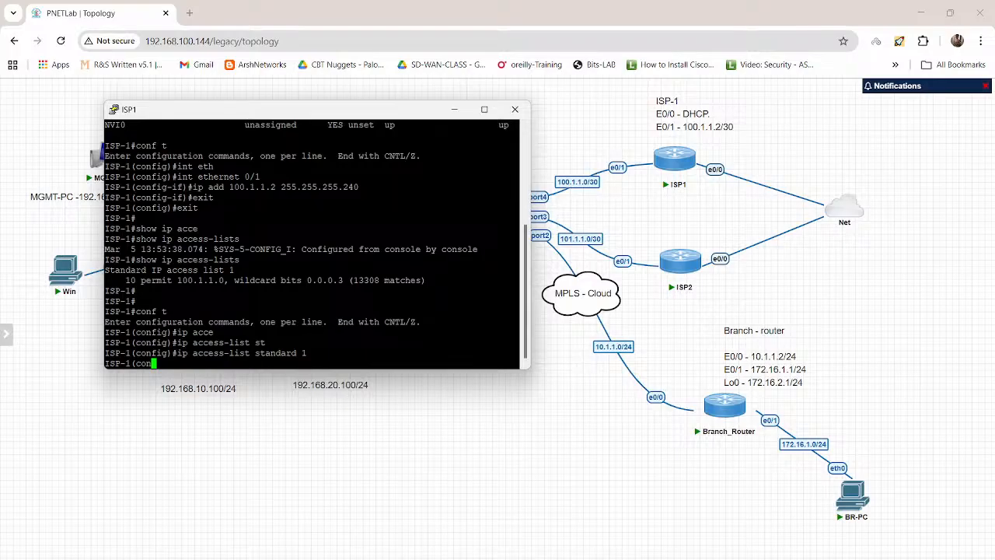
left_click(515, 109)
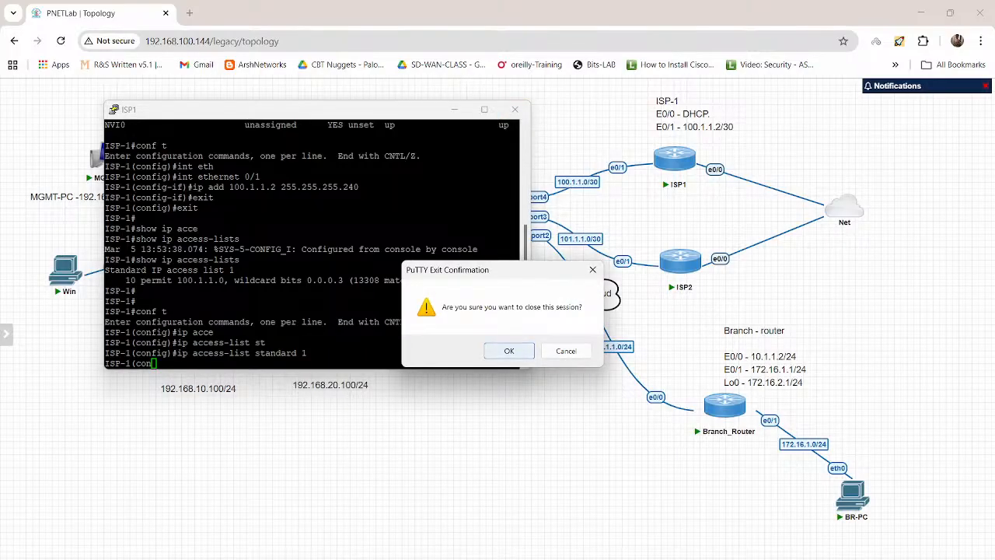
left_click(509, 349)
Step: Reopen the ISP1 console, try to bring up its prompt, and close the session
left_click(675, 158)
left_click(502, 138)
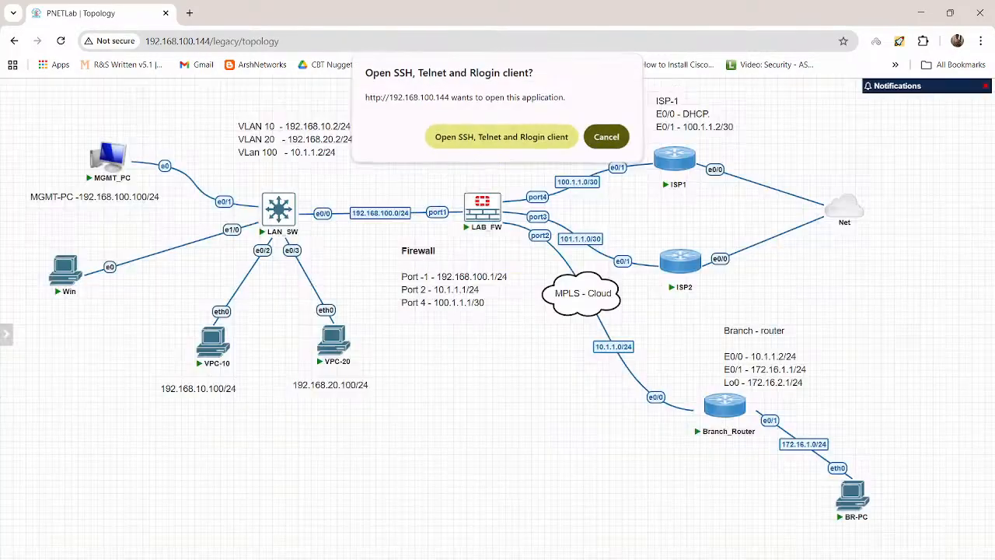
key("Return")
key("Return")
key("Return")
key("Return")
key("Return")
key("Return")
key("Return")
key("Return")
key("Return")
key("Return")
key("Return")
key("Return")
key("Return")
key("Return")
key("Return")
key("Return")
key("Return")
key("Return")
key("Return")
key("Return")
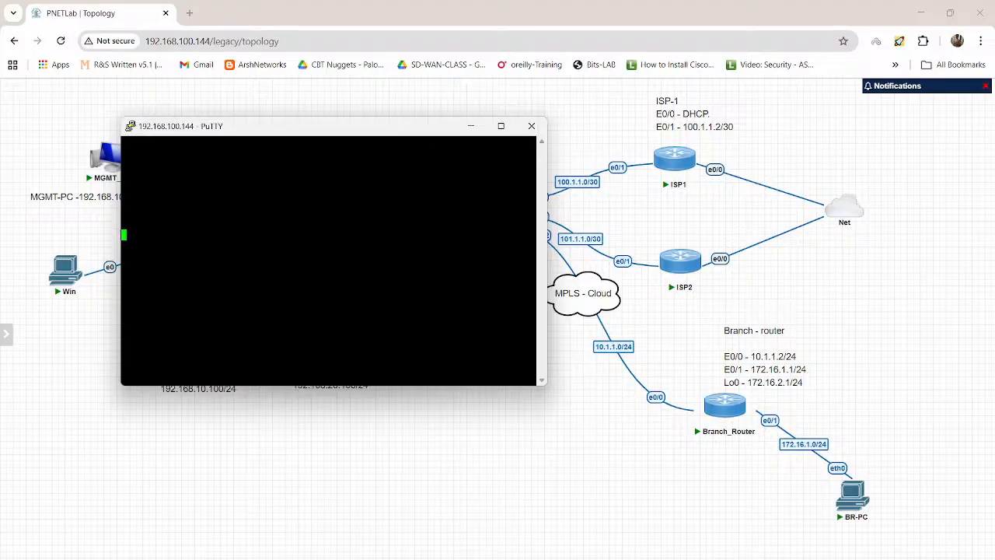
key("Return")
key("Return")
key("Return")
key("Return")
key("Return")
key("Return")
key("Return")
key("Return")
key("Return")
key("Return")
key("Return")
key("Return")
key("Return")
key("Return")
key("Return")
key("Return")
key("Return")
key("Return")
key("Return")
key("Return")
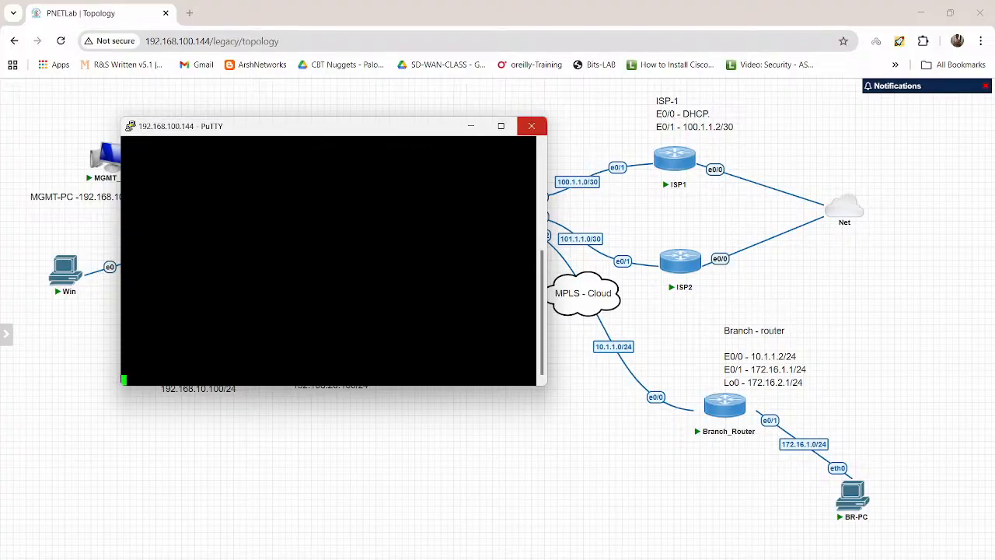
left_click(532, 125)
left_click(508, 349)
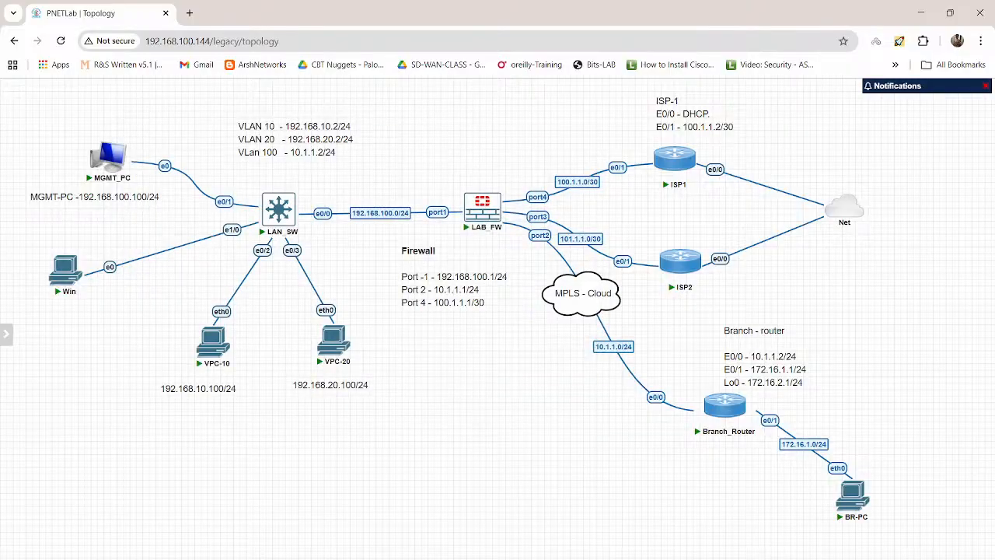
Step: Switch to the MGMT_PC desktop and try an SSH connection to 100.1.1.2 with PuTTY
mouse_move(585, 558)
left_click(531, 531)
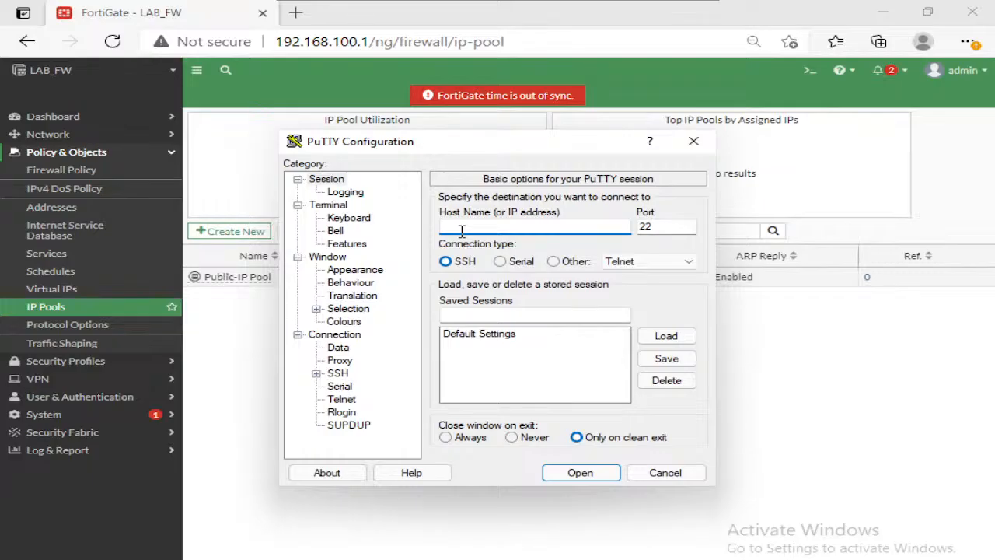
type("100.1.1.2")
key("Return")
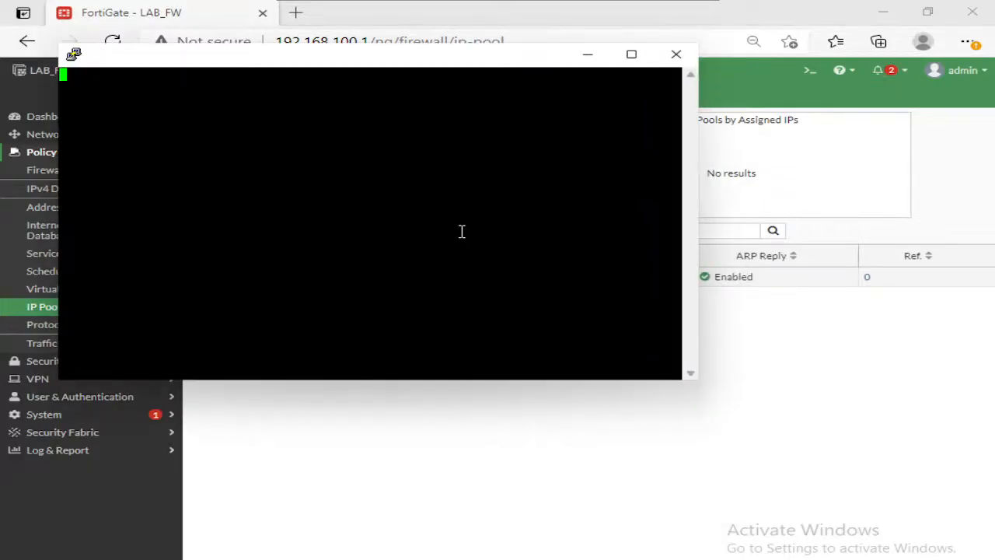
Step: Try a new PuTTY Telnet session to 100.1.1.2, then close the PuTTY sessions
right_click(362, 53)
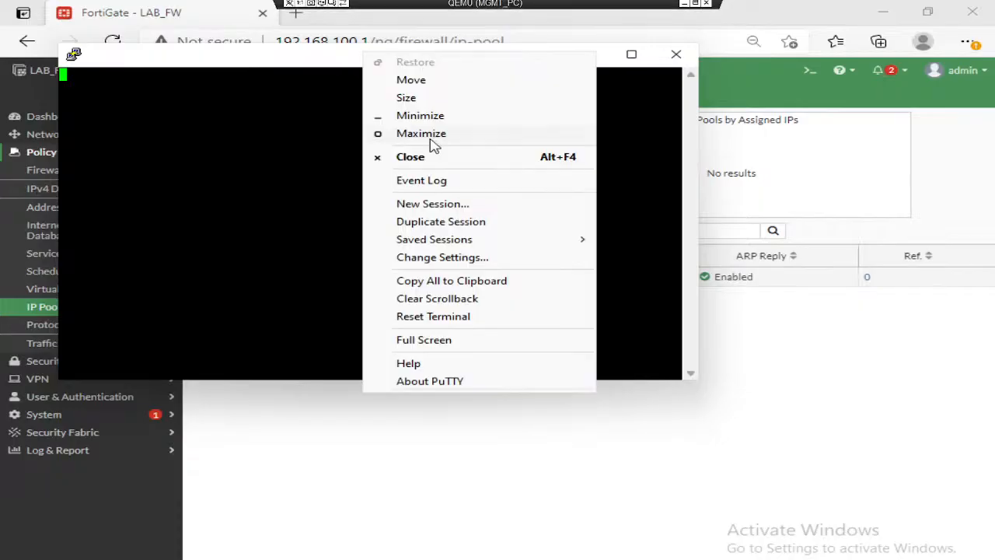
left_click(433, 207)
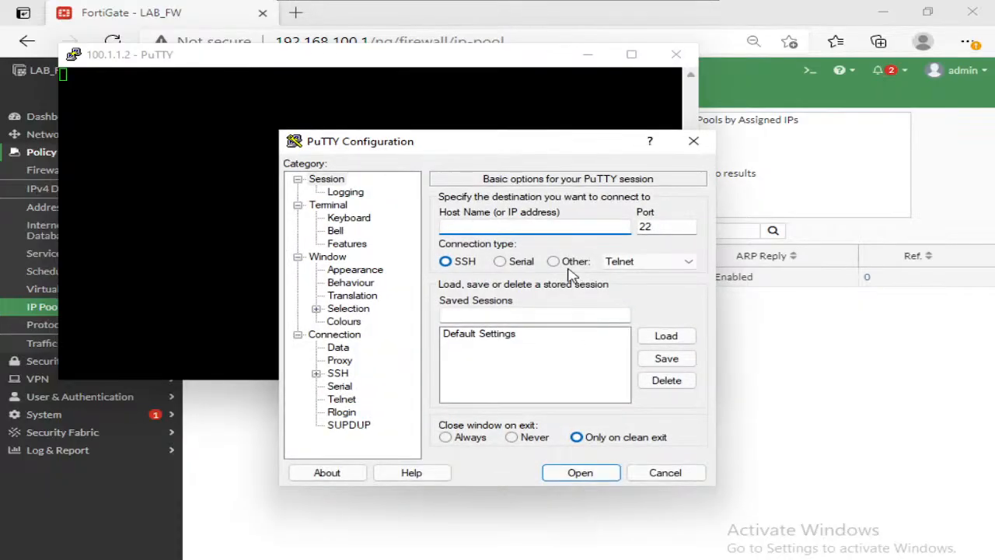
left_click(561, 259)
left_click(557, 228)
type("100.1.1.2")
key("Return")
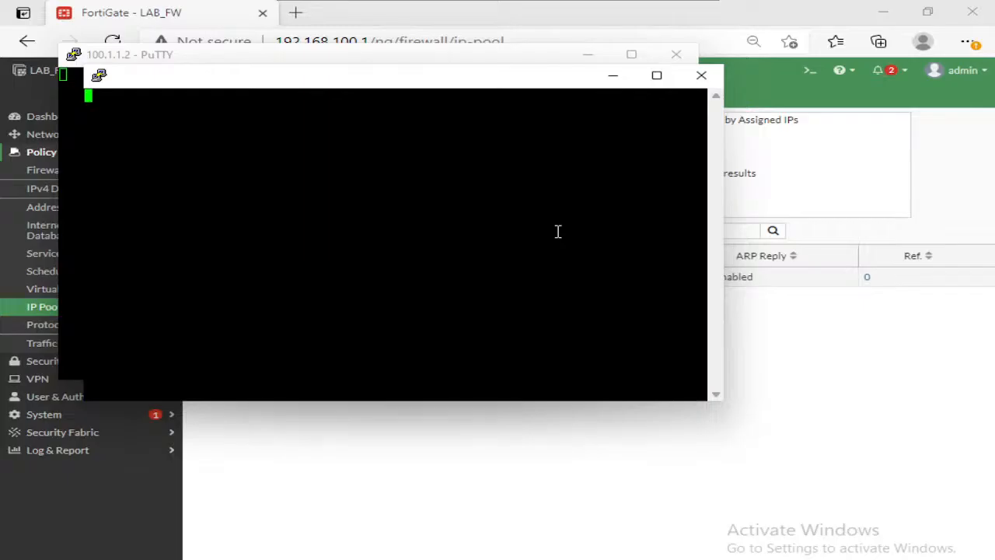
key("Return")
key("Return")
key("Return")
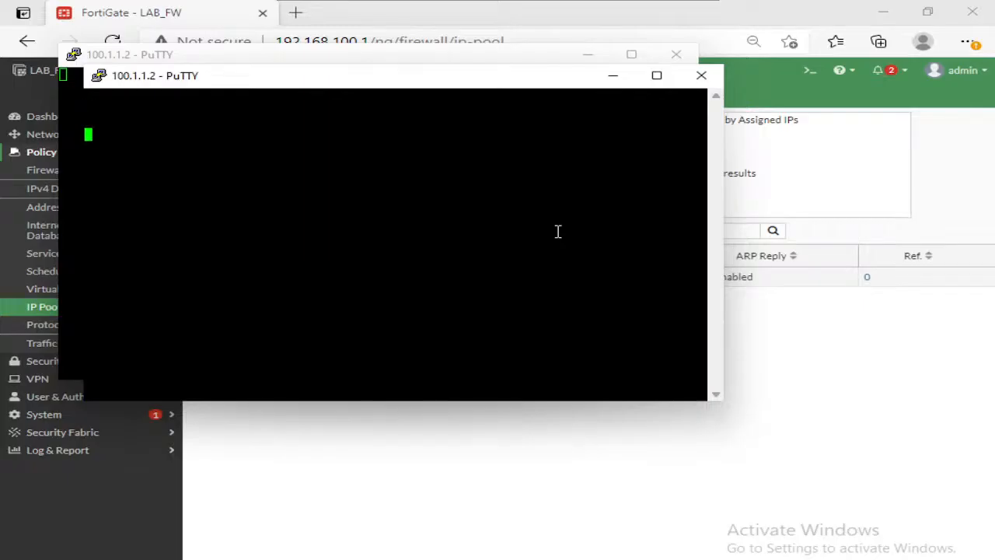
left_click(676, 55)
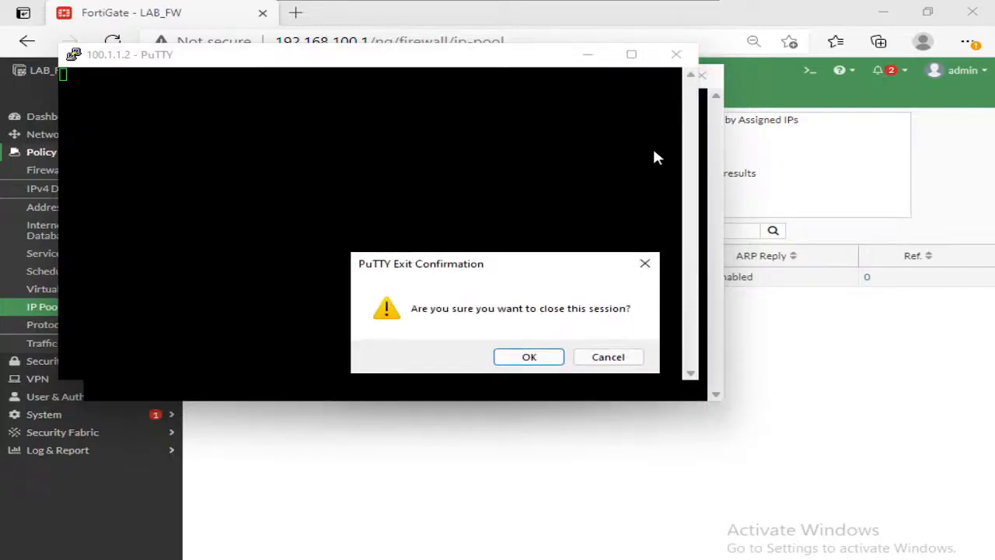
left_click(549, 355)
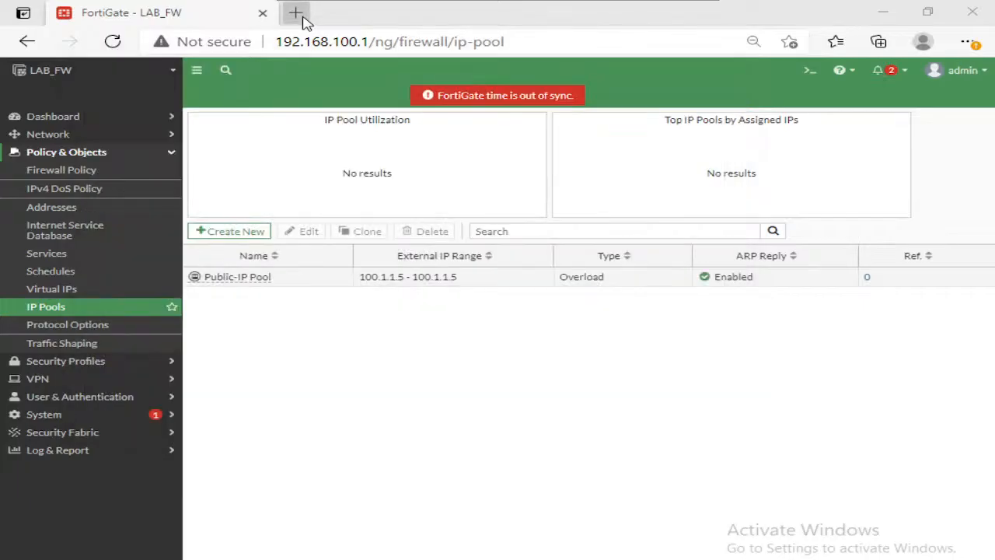
Step: Test internet access by loading cisco.com in a new browser tab, then return to the FortiGate IP pools page
left_click(298, 14)
type("cisco.com")
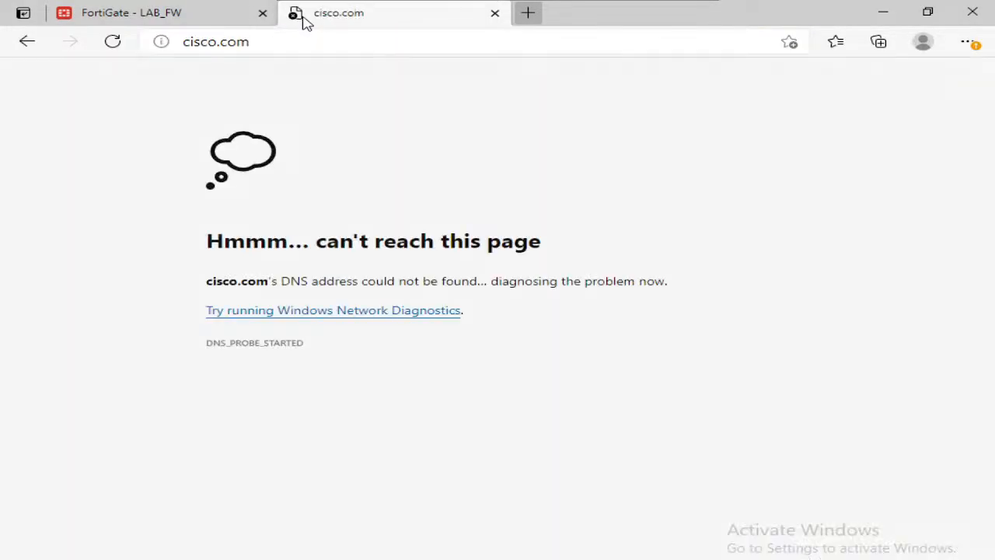
left_click(141, 22)
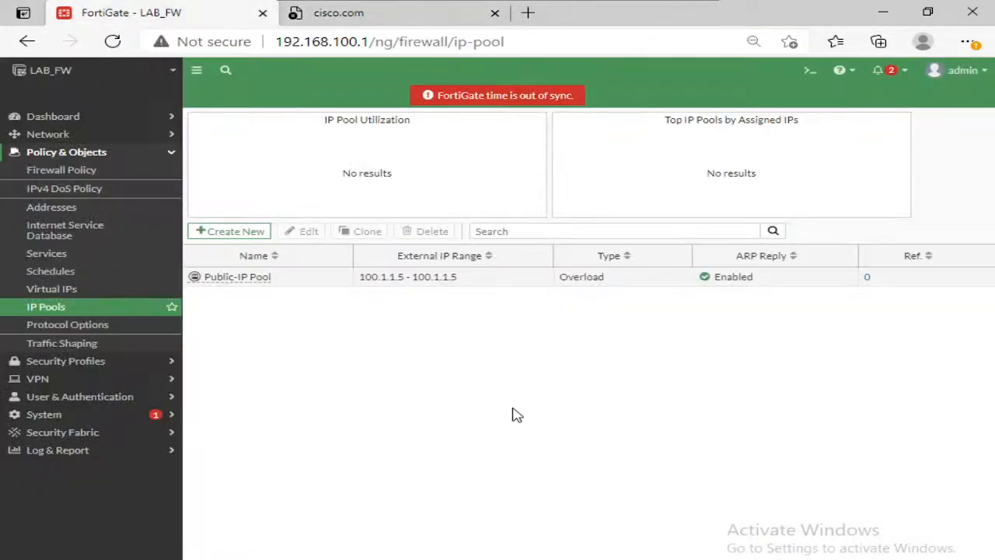
Step: Switch to the PNETLab topology and move the ISP-1 address label above the link between LAB_FW and ISP1
left_click(683, 6)
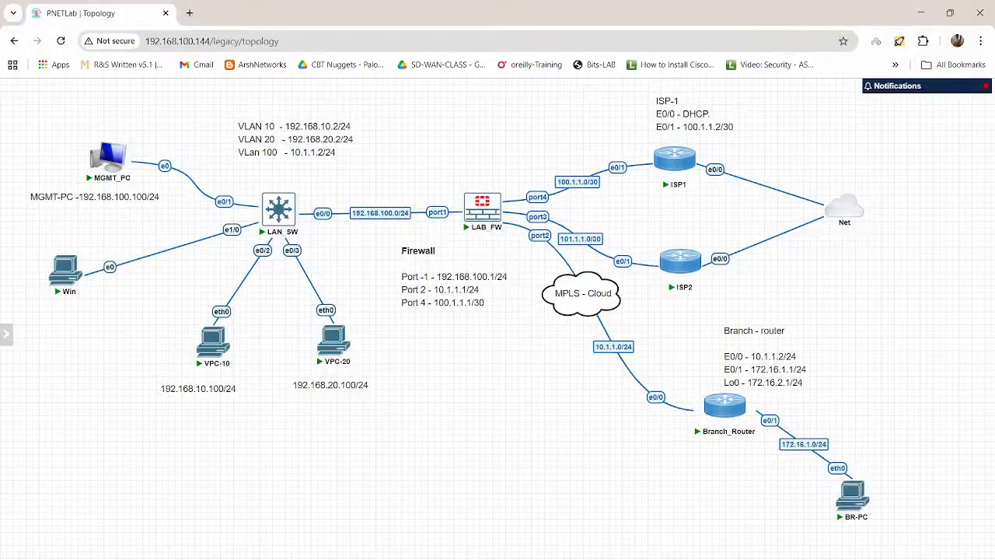
right_click(672, 158)
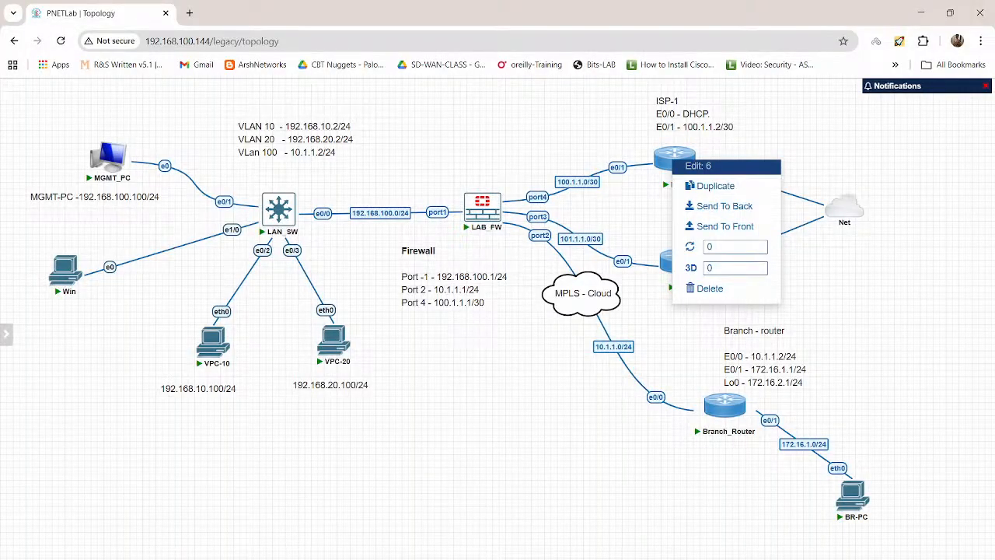
left_click(805, 214)
left_click_drag(677, 114, 508, 108)
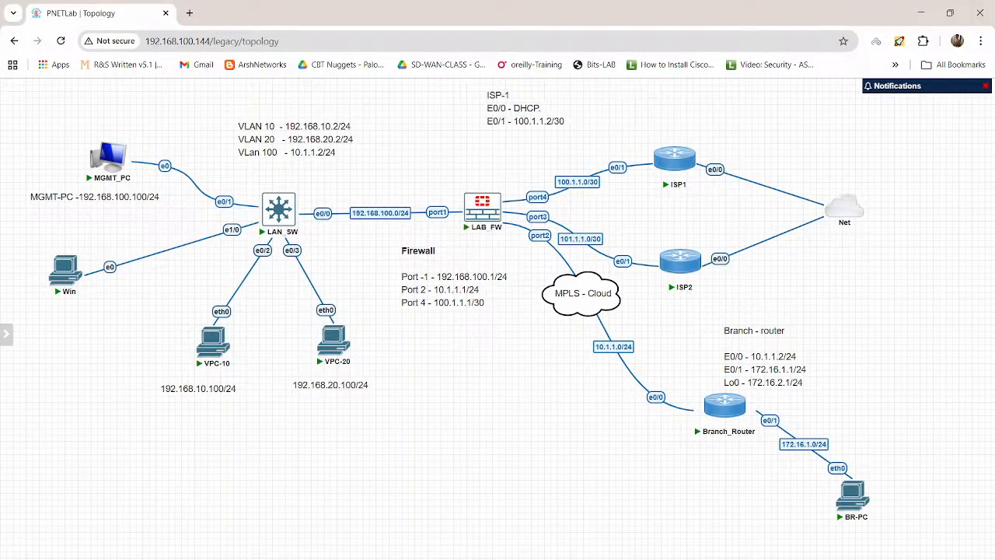
Step: Stop the ISP1 router and open the ISP2 router's console in privileged mode
right_click(673, 161)
left_click(705, 205)
left_click(681, 260)
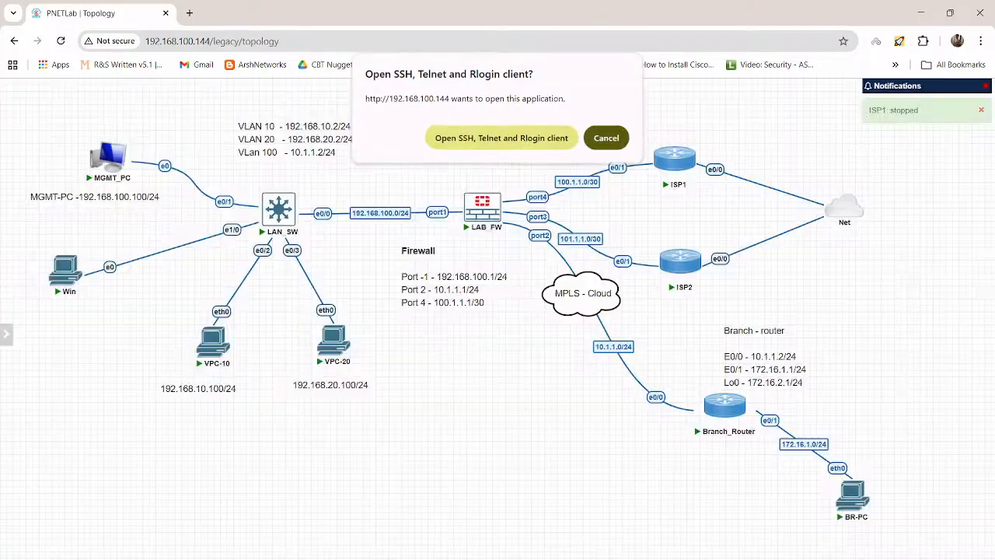
left_click(500, 138)
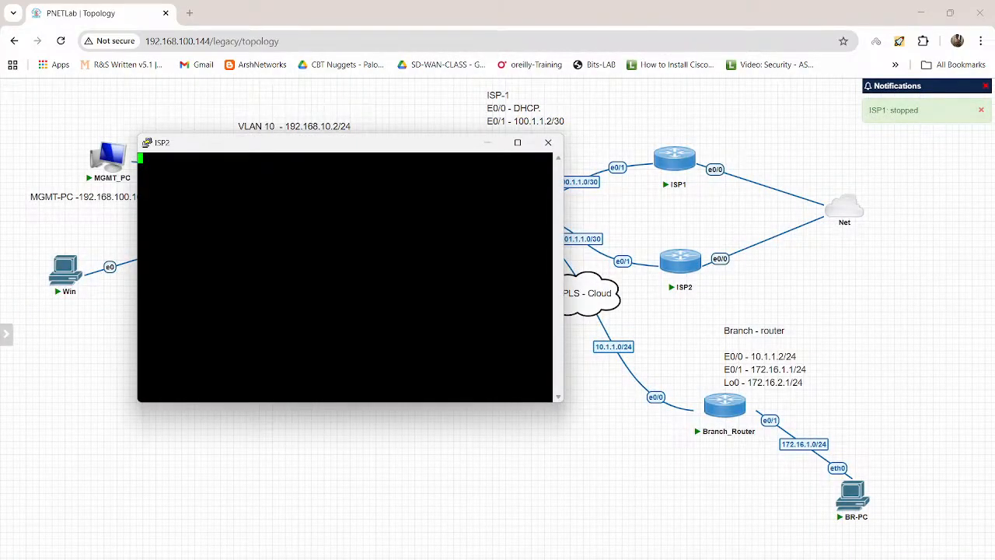
key("Return")
key("Return")
key("Return")
key("Return")
key("Return")
key("Return")
key("Return")
key("Return")
key("Return")
key("Return")
key("Return")
key("Return")
type("en")
key("Return")
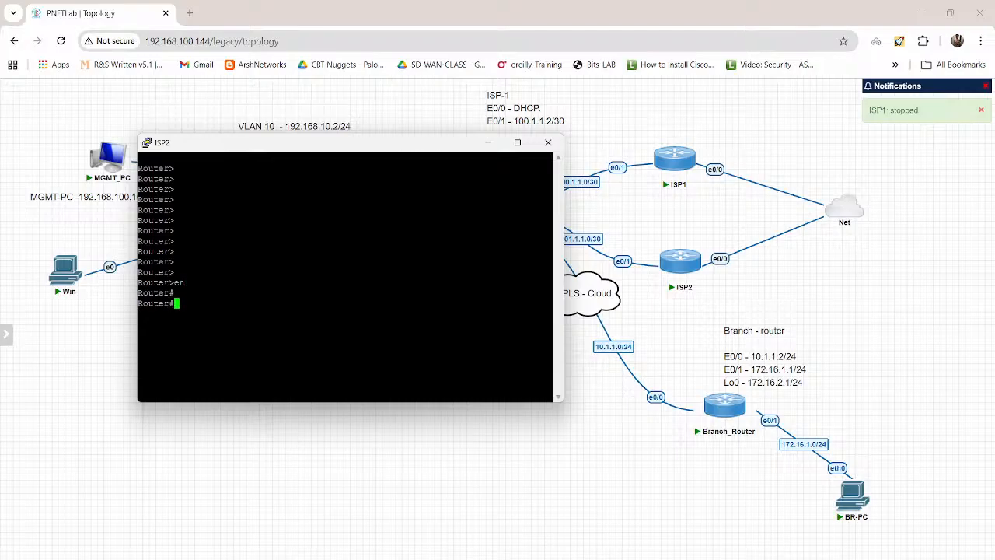
Step: Show the brief IP interface summary on the ISP2 router
type("show ip int bri")
key("Tab")
key("Return")
Step: Enter global configuration on ISP2 and open interface Ethernet 0/1 for configuration
key("Return")
type("c")
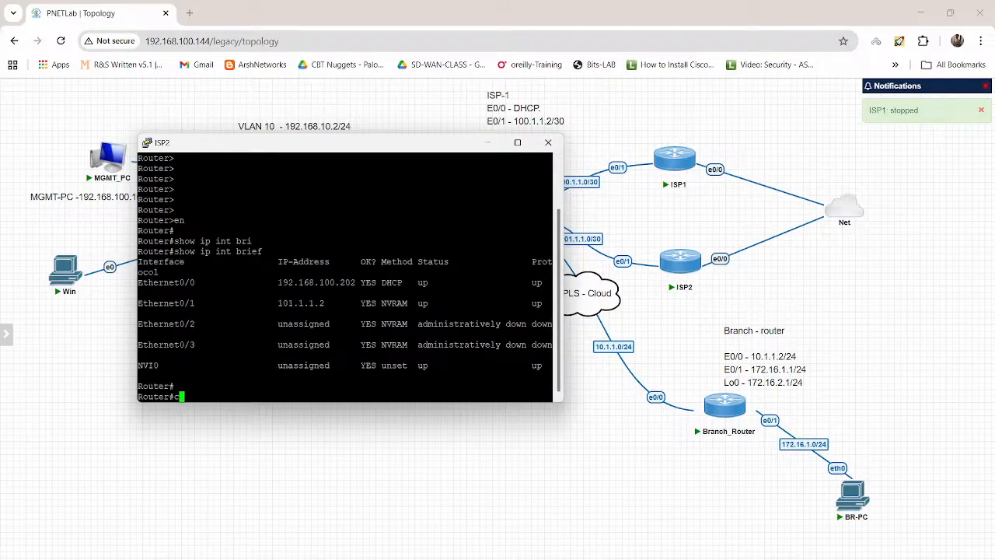
type("onf t")
key("Return")
type("ine")
key("Tab")
key("BackSpace")
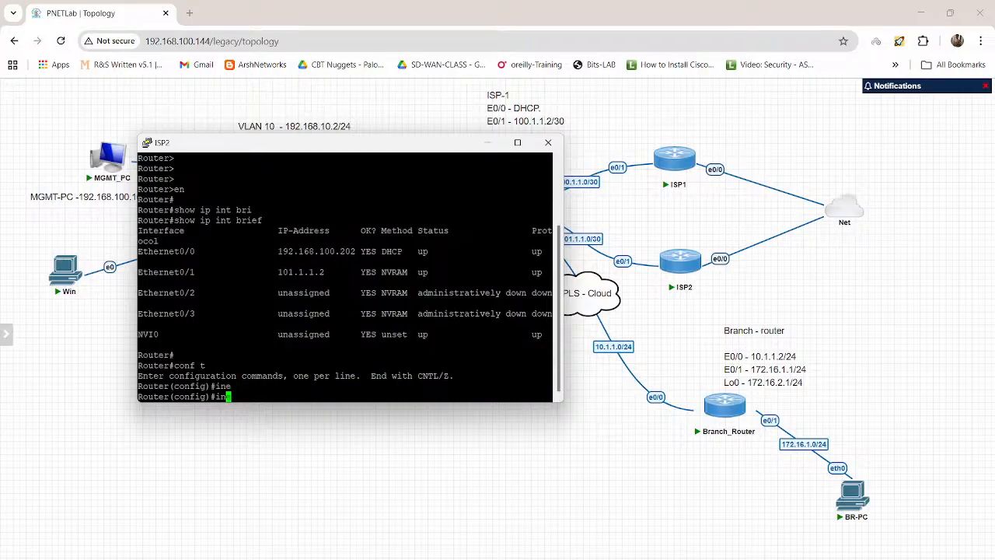
type("t")
key("Tab")
type("et")
key("Tab")
type("0")
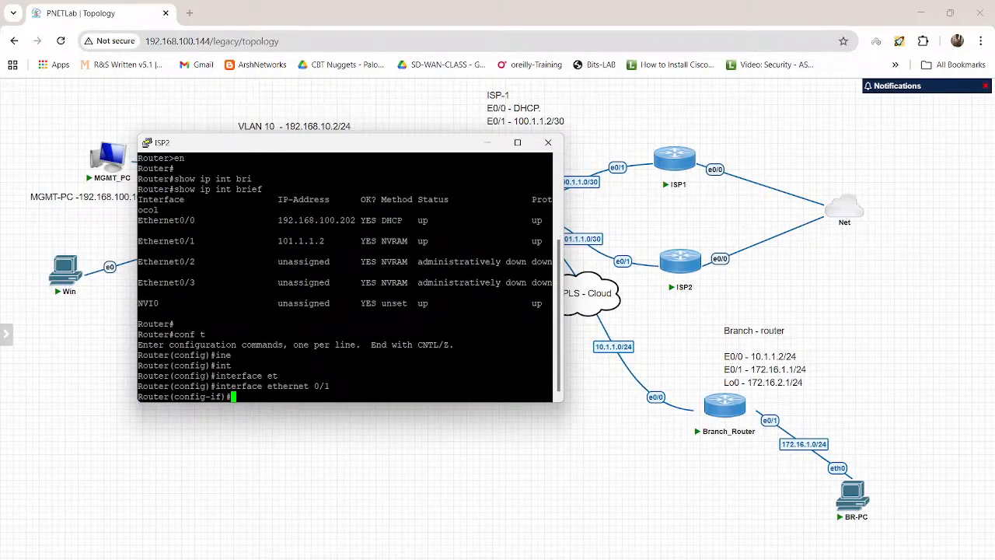
type("ip ad")
Step: Set the IP address of ISP2's Ethernet 0/1 to 101.1.1.2 with mask 255.255.255.240
key("Tab")
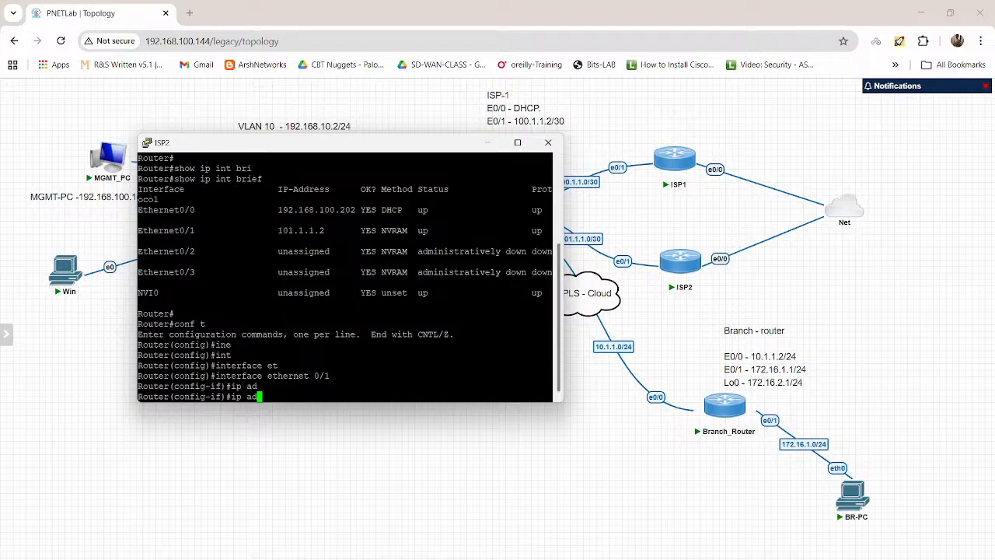
type("d")
key("Tab")
type("101")
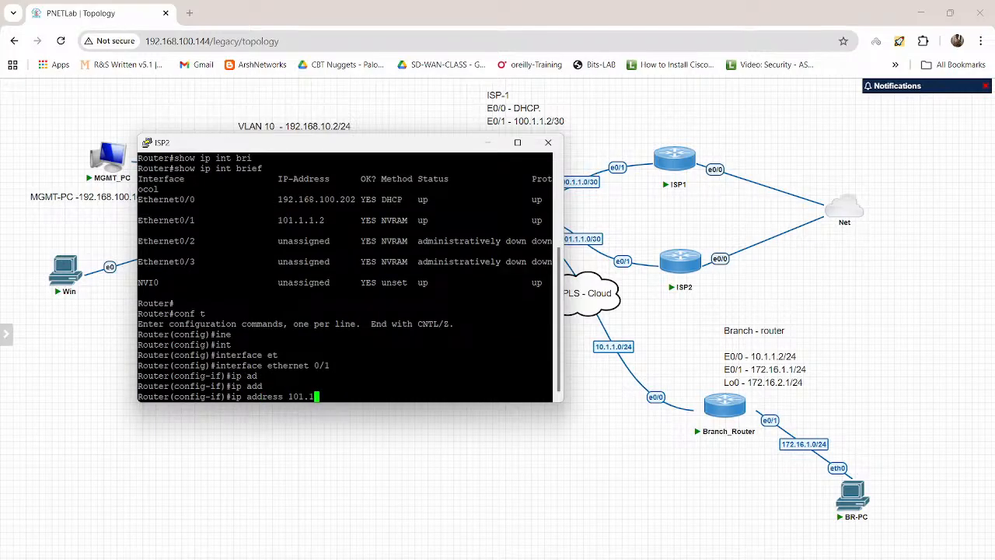
type(".1.1.2 255.255.255.240")
key("Return")
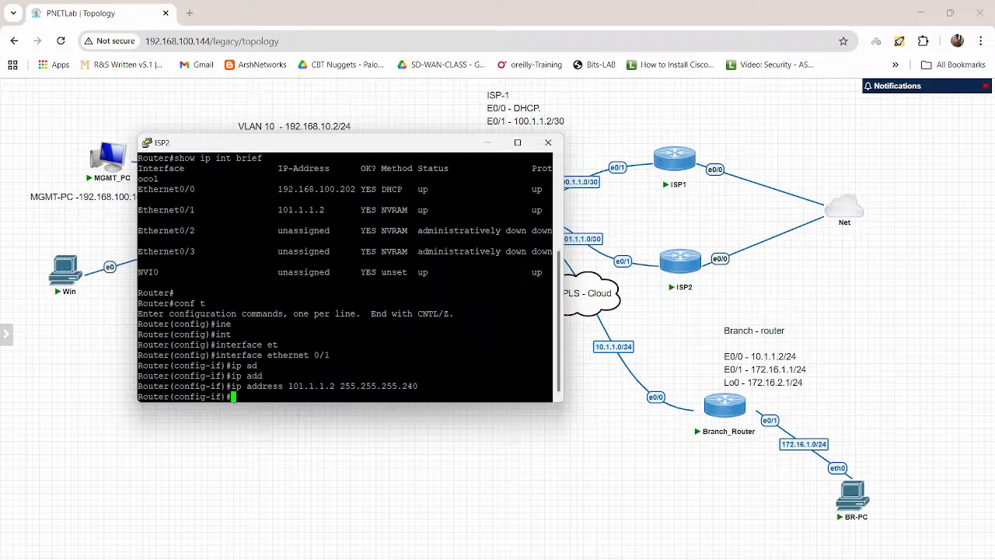
Step: Leave the interface configuration and open standard IP access list 1 for editing on ISP2
type("exit")
key("Return")
type("ip ")
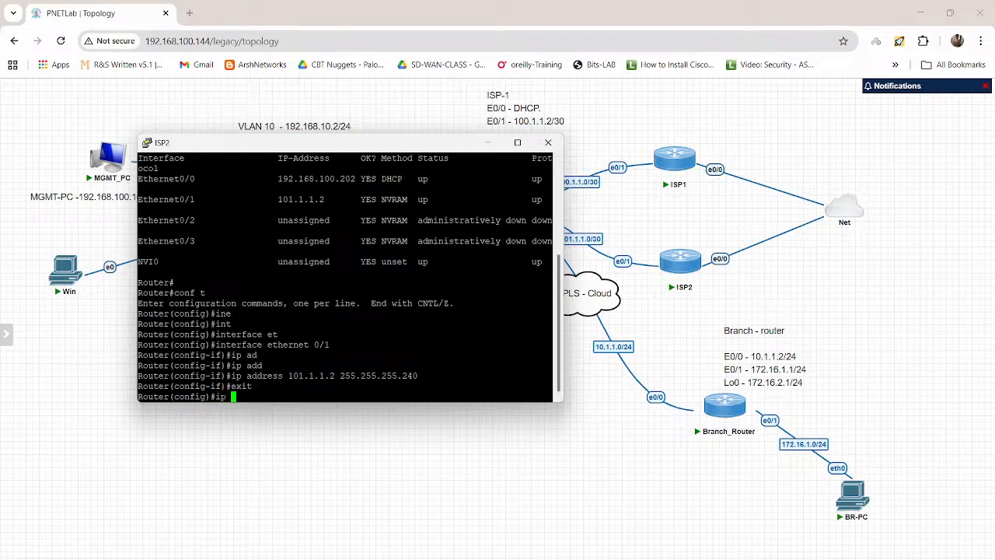
type("acce")
key("Tab")
type("dt")
key("Tab")
key("BackSpace")
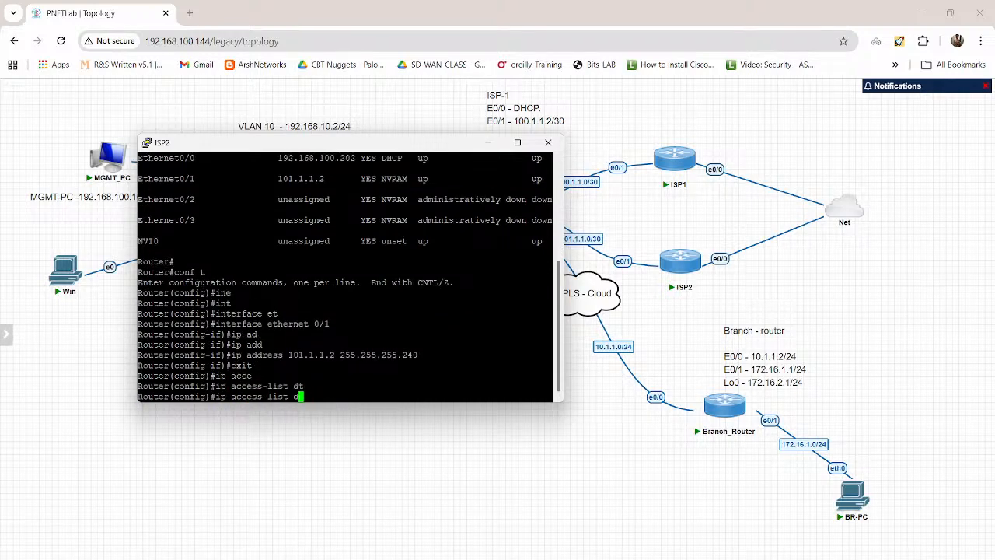
type("st")
key("Tab")
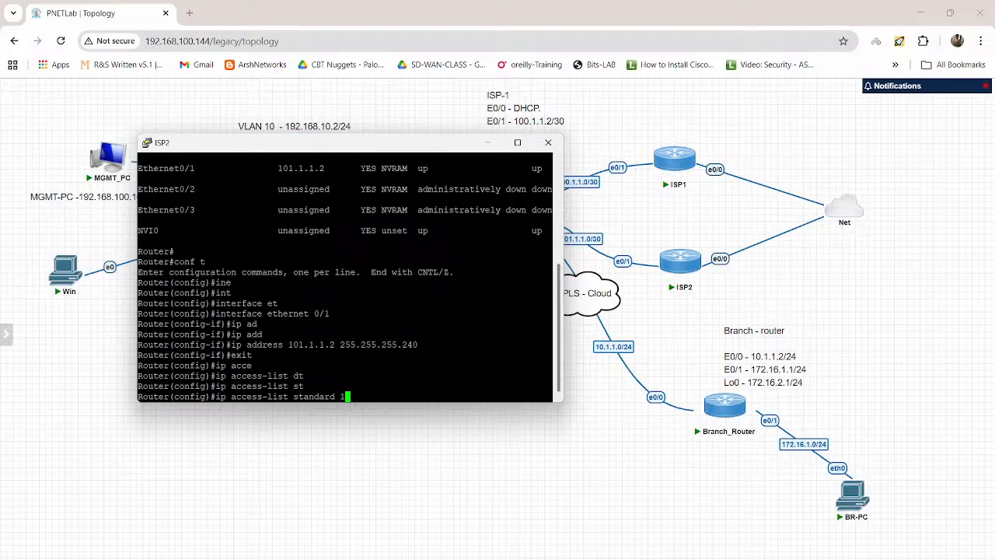
type("1")
key("Return")
Step: Try to add entry 10 permitting 100.1.1.0 with wildcard 0.0.0.15 to access list 1
type("10 oper")
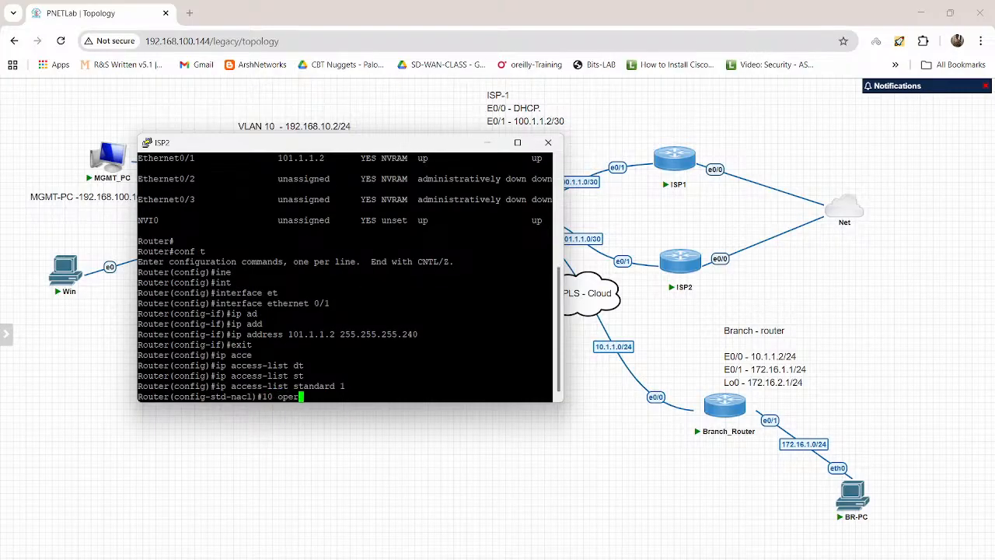
type("per")
key("Tab")
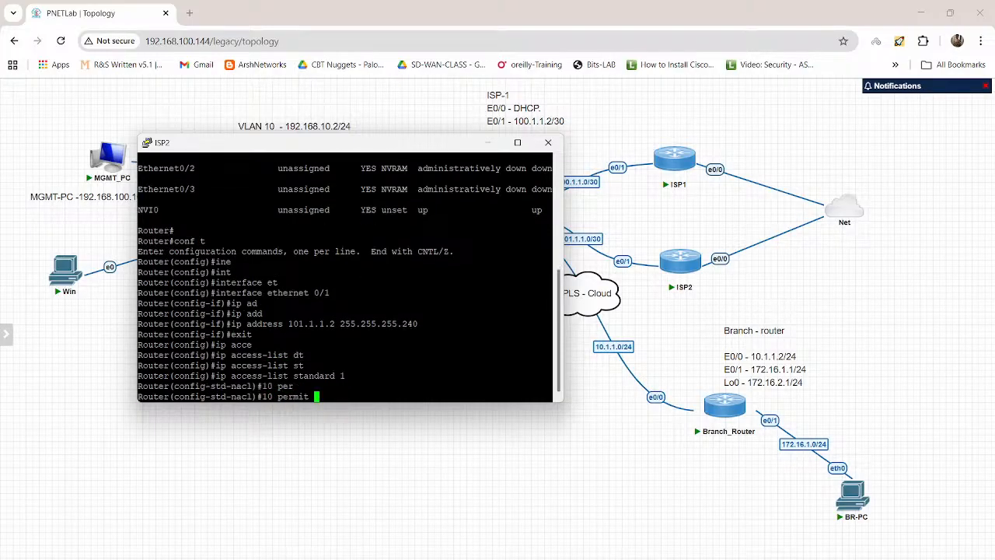
type("100.1.1.0 0.0.0.15")
key("Return")
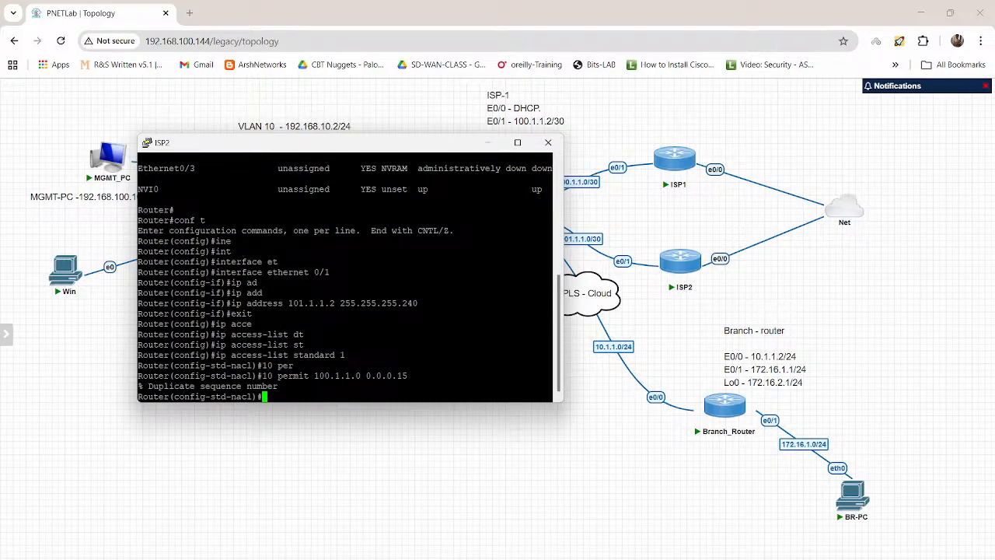
Step: Remove entry 10 permitting 101.1.1.0 with wildcard 0.0.0.3 from access list 1
type("0 per")
key("Tab")
type("mi")
key("Tab")
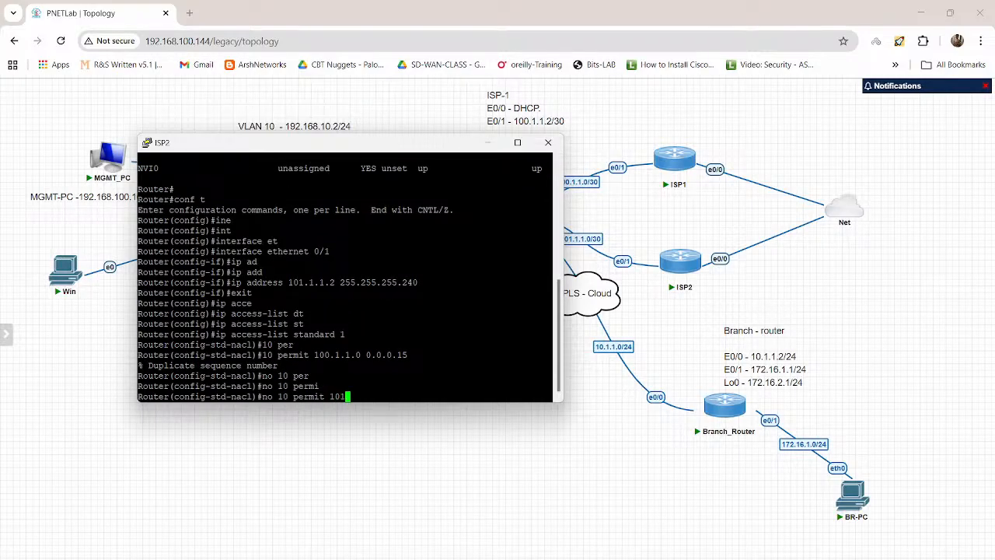
type("t 101.1.1.0 0.0.0.3")
key("Return")
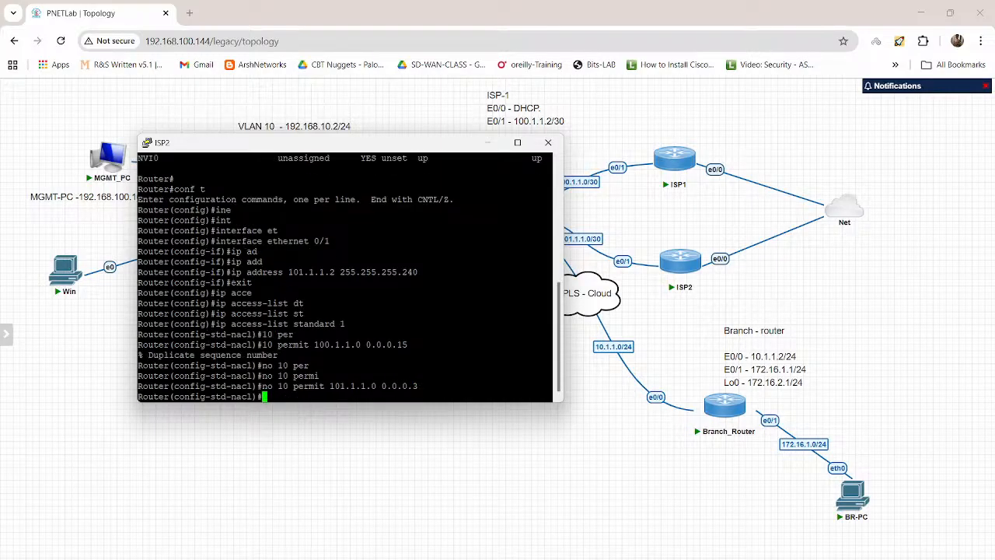
Step: Add entry 10 permitting 101.1.1.0 with wildcard 0.0.0.15 to access list 1 and exit configuration mode
key("Up")
key("Up")
key("Up")
key("Up")
key("BackSpace")
type("1")
key("Return")
key("Return")
key("Return")
type("end")
Step: Display the IP access lists on ISP2 to check the edited entry
key("Return")
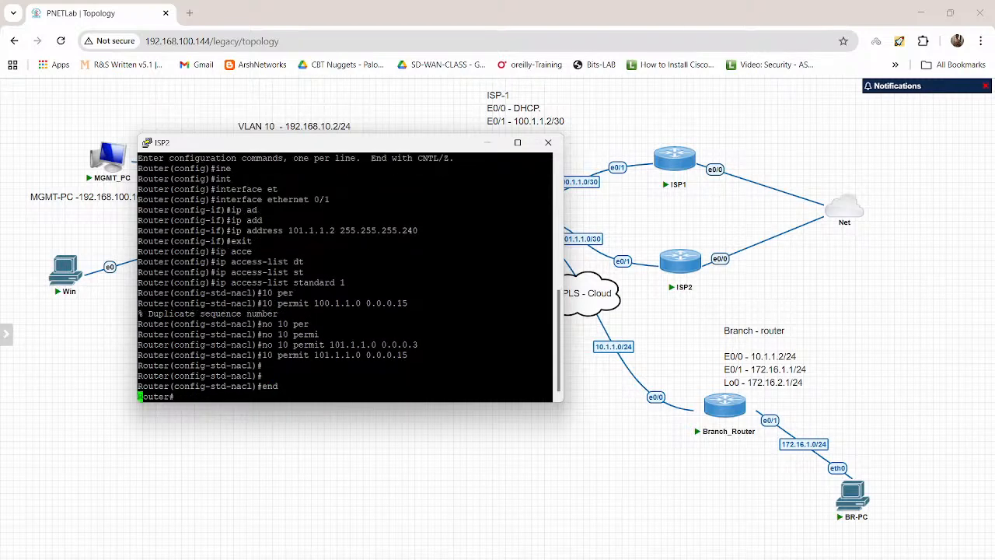
key("Return")
type("show ip acce")
key("Tab")
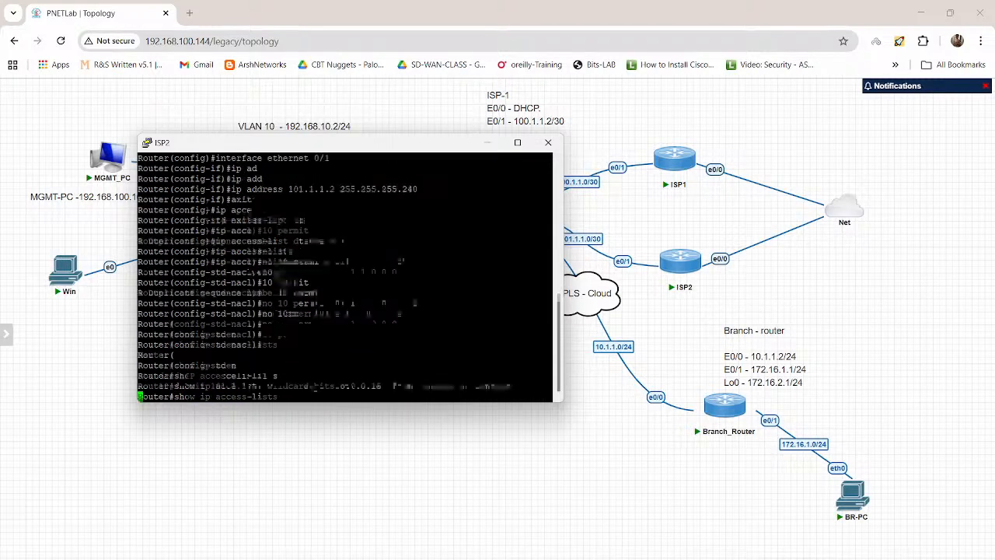
key("Return")
key("Return")
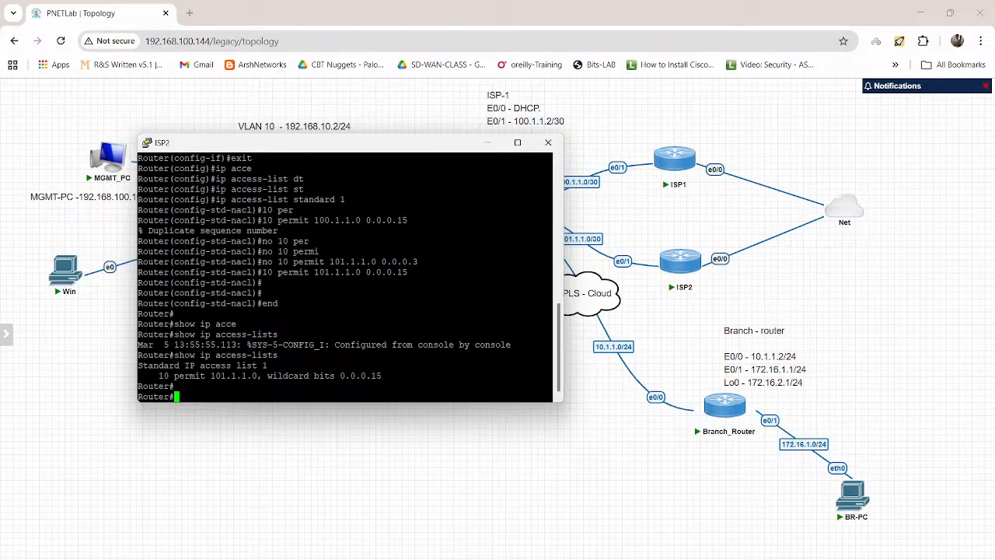
Step: Return to the PNETLab topology and stop the ISP1 router again
key("alt+Tab")
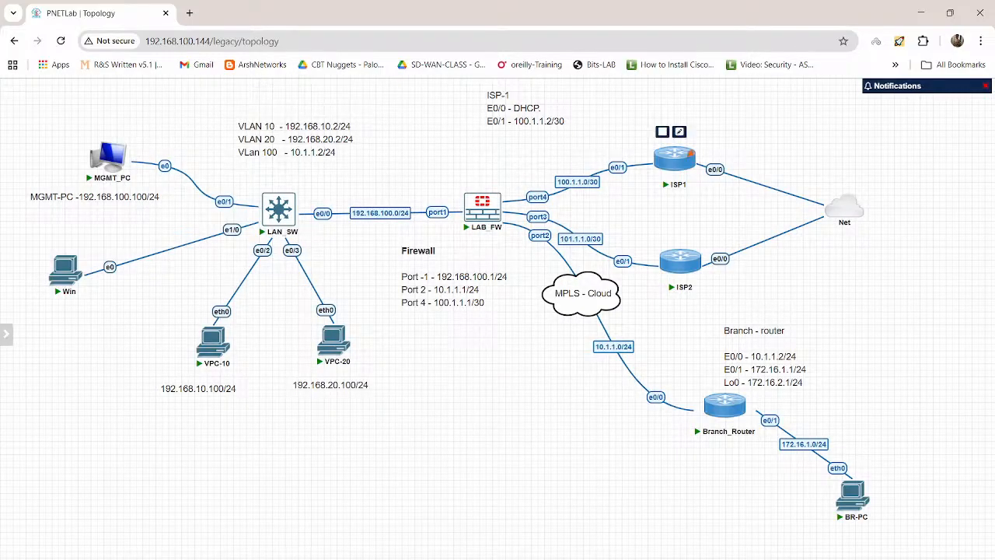
right_click(662, 158)
left_click(688, 206)
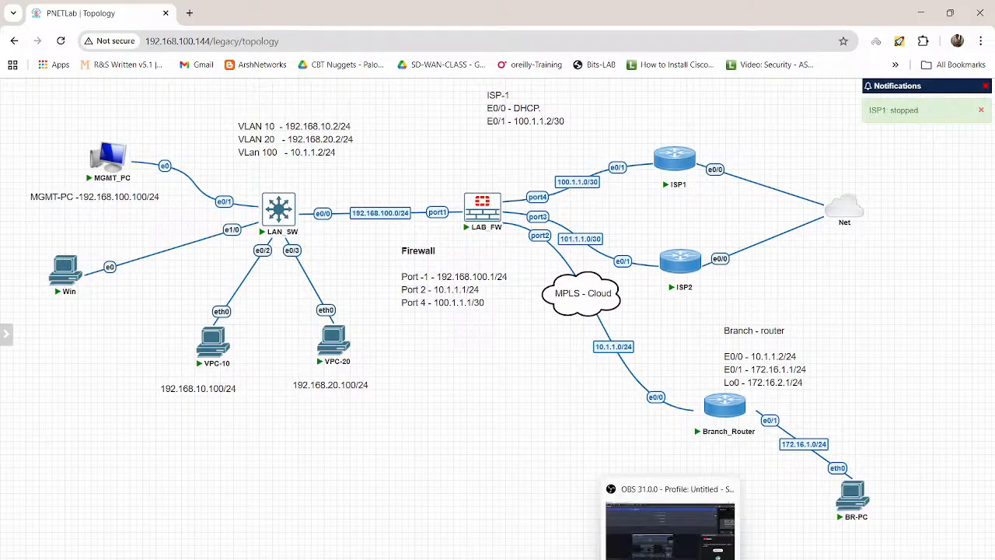
Step: Switch to the MGMT_PC desktop and dismiss the PuTTY connection error
mouse_move(642, 558)
mouse_move(572, 529)
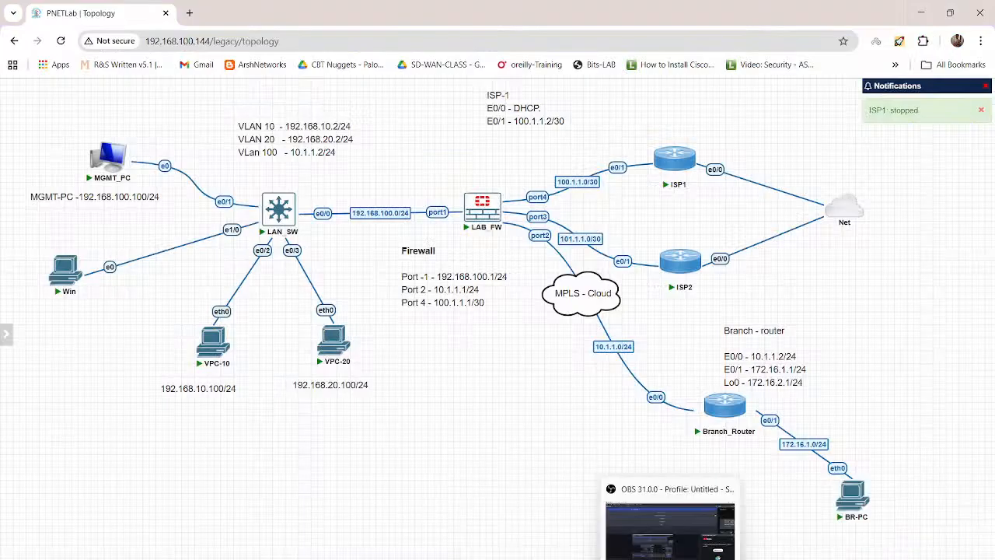
mouse_move(585, 558)
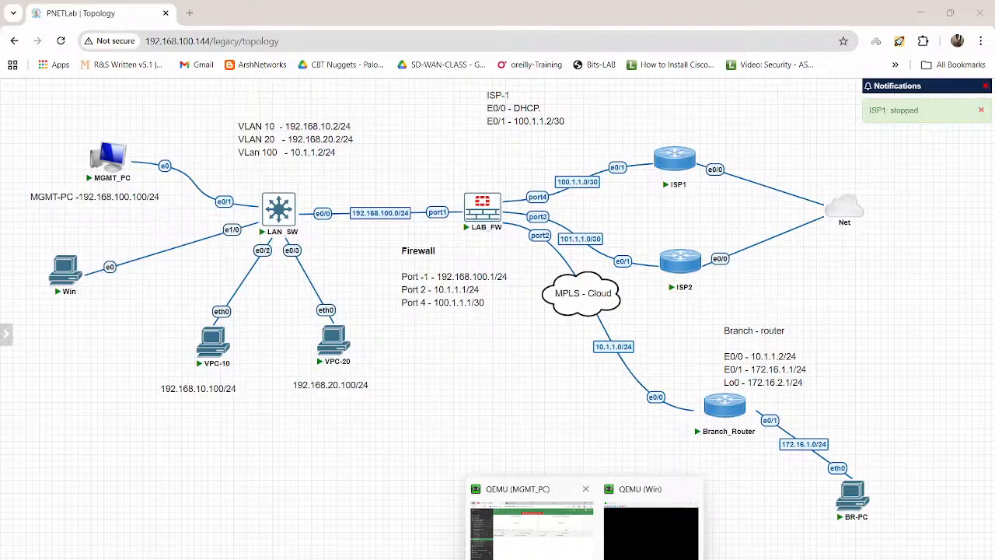
left_click(531, 530)
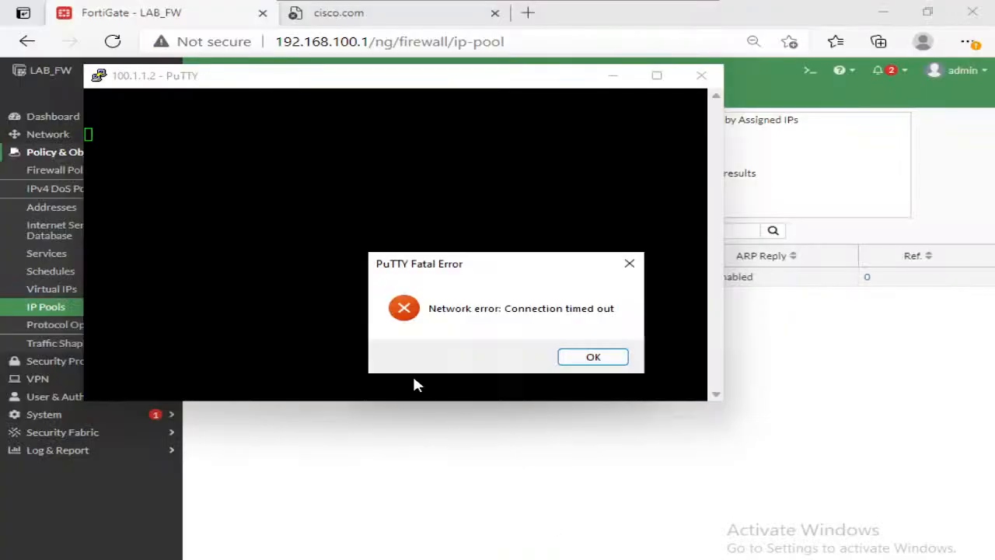
left_click(566, 362)
left_click(368, 447)
Step: Disable the WAN (port4) interface and enable the WAN2 (port3) interface on the FortiGate
left_click(78, 173)
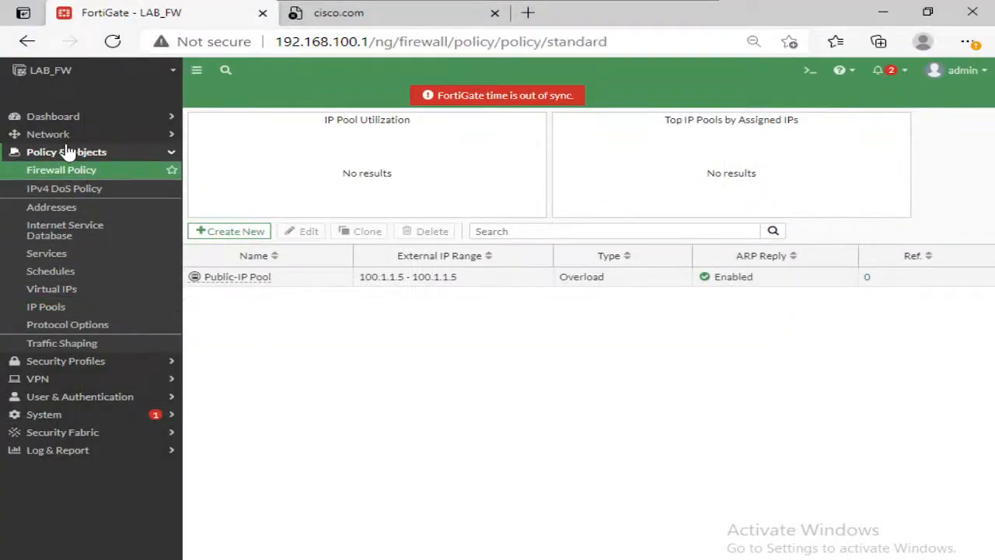
left_click(70, 136)
left_click(74, 162)
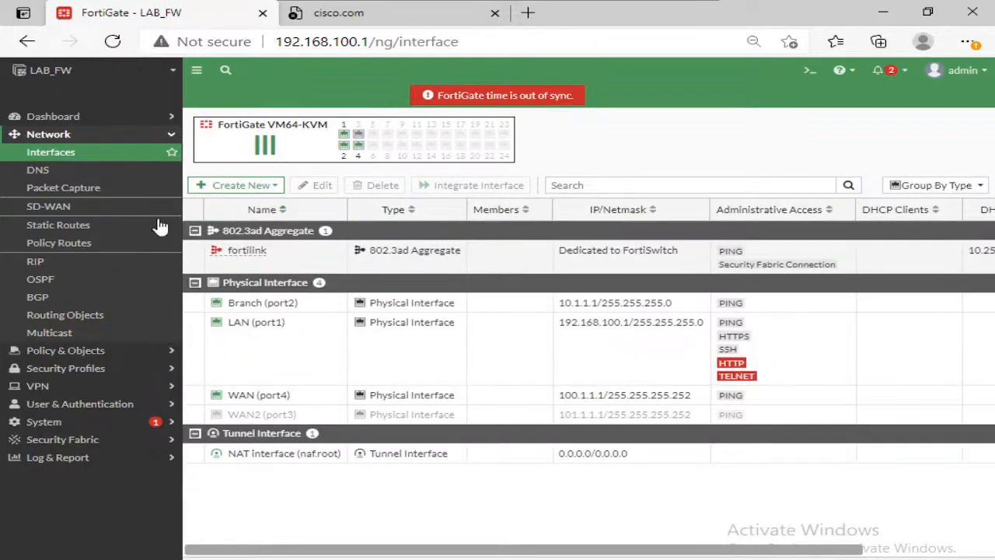
right_click(282, 400)
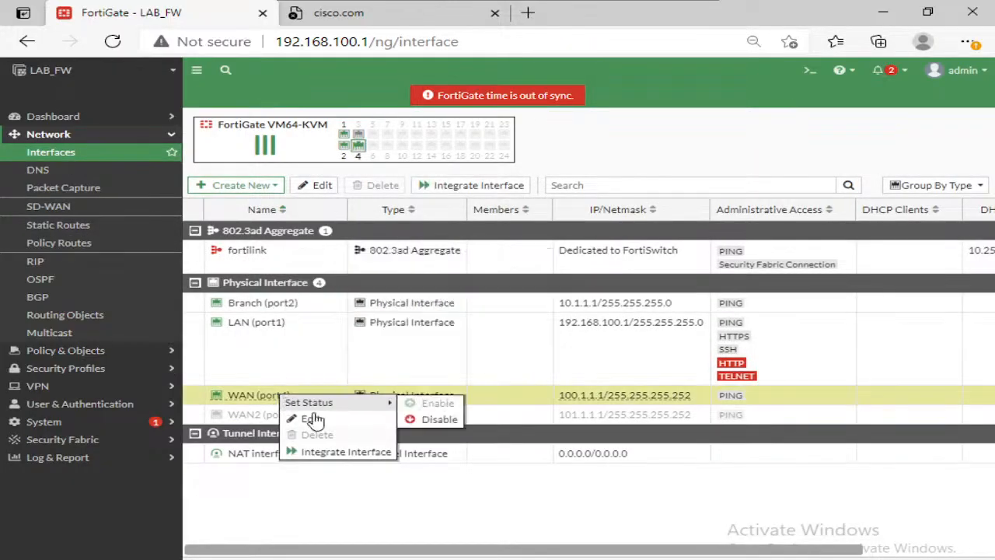
mouse_move(335, 404)
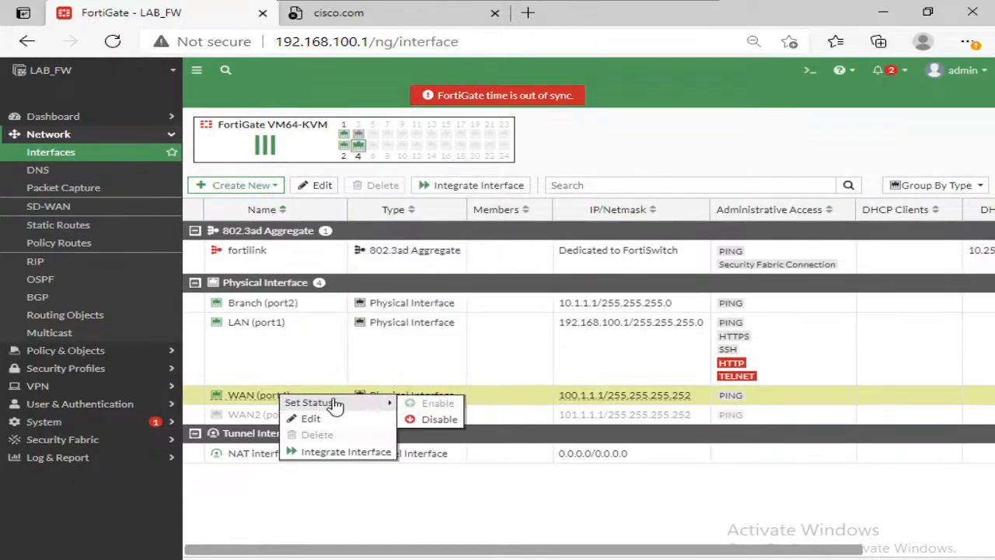
left_click(426, 419)
right_click(289, 416)
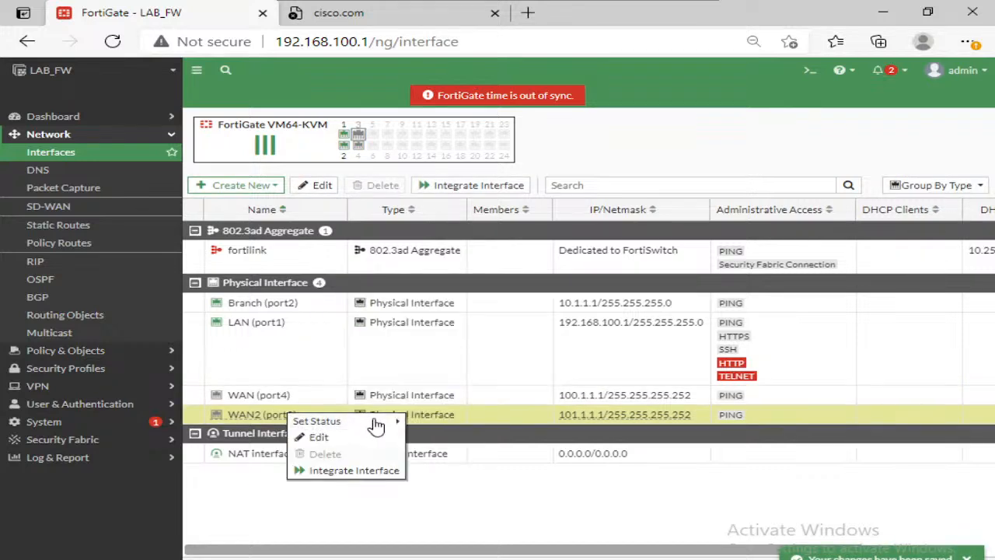
mouse_move(401, 421)
left_click(431, 422)
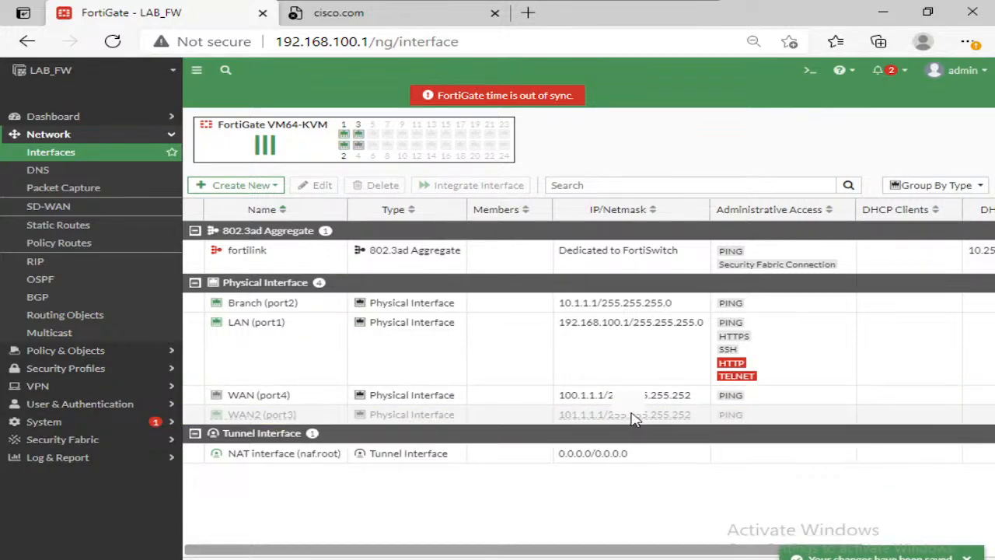
Step: Enable the WAN2 (port3) interface and set its IP/Netmask to 101.1.1.1/255.255.255.240
right_click(613, 420)
left_click(604, 454)
left_click(604, 455)
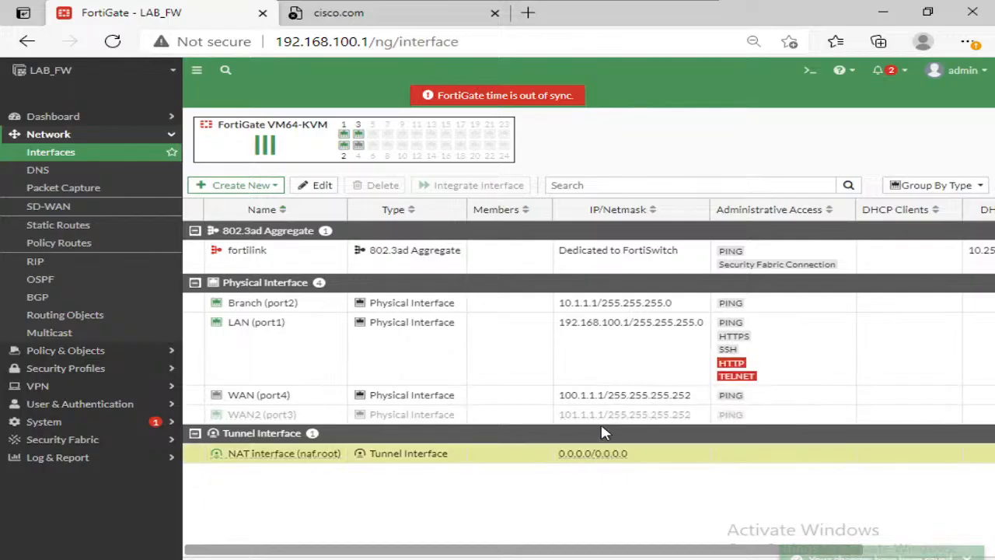
left_click(611, 420)
double_click(613, 419)
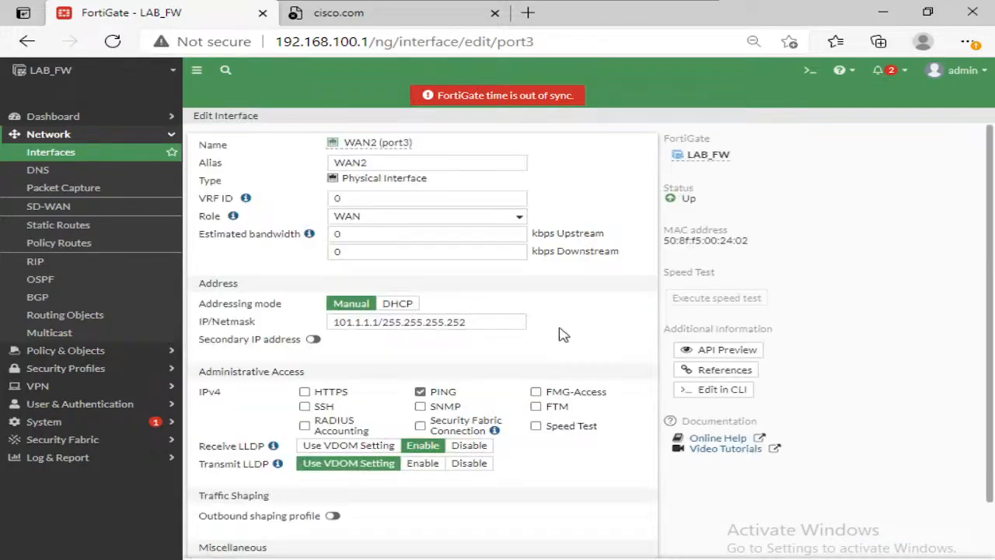
left_click(492, 323)
key("BackSpace")
key("BackSpace")
key("BackSpace")
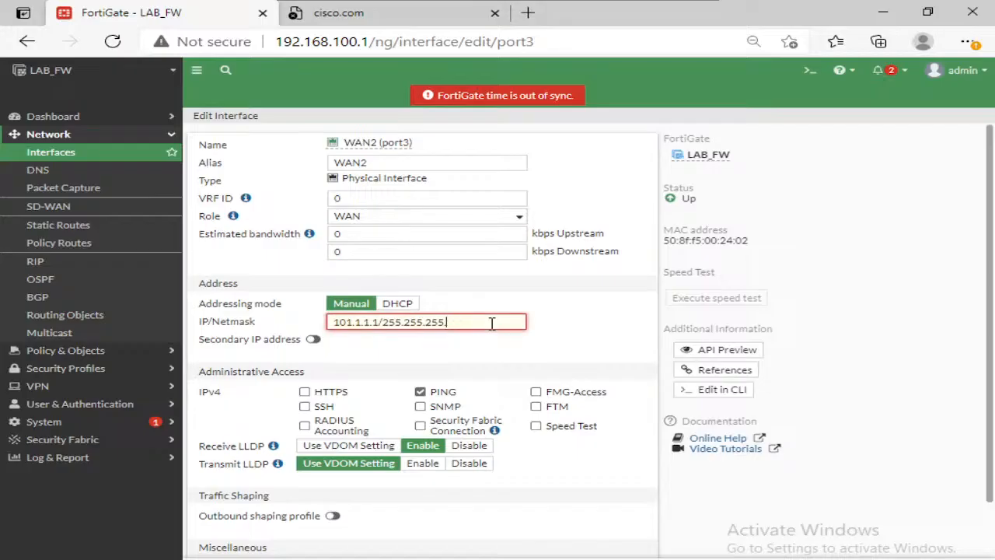
type("240")
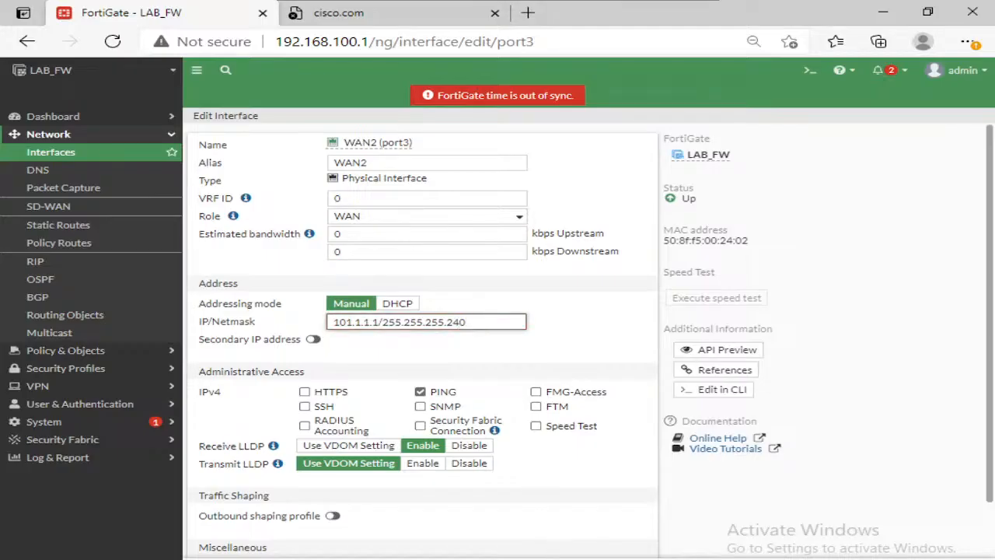
key("Return")
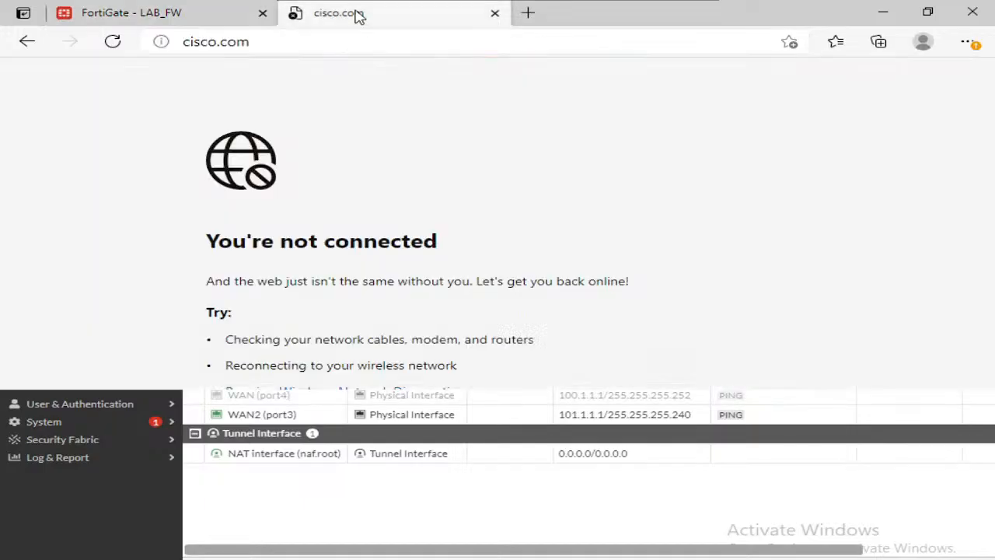
Step: Reload the cisco.com page to test internet access, and return to the FortiGate interface list
left_click(356, 14)
left_click(114, 44)
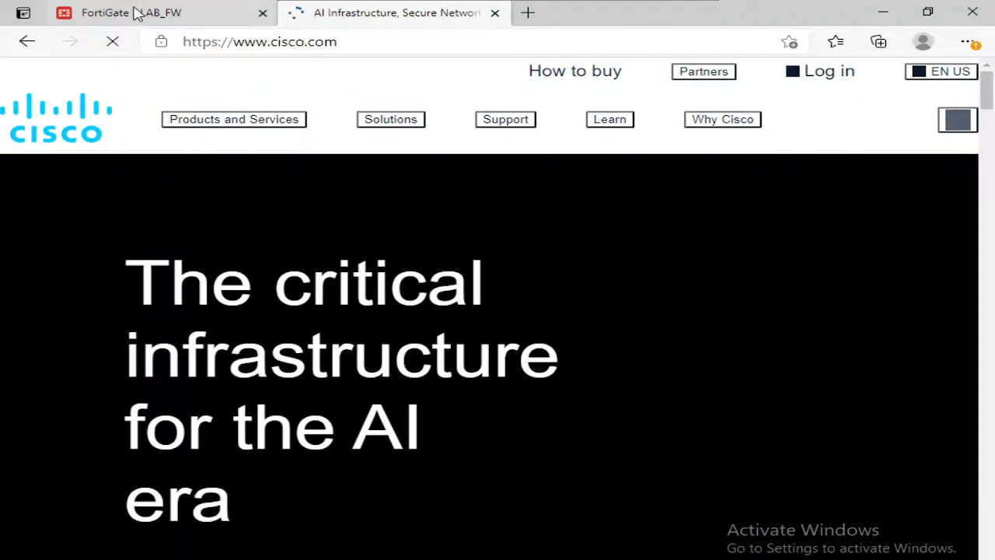
left_click(136, 13)
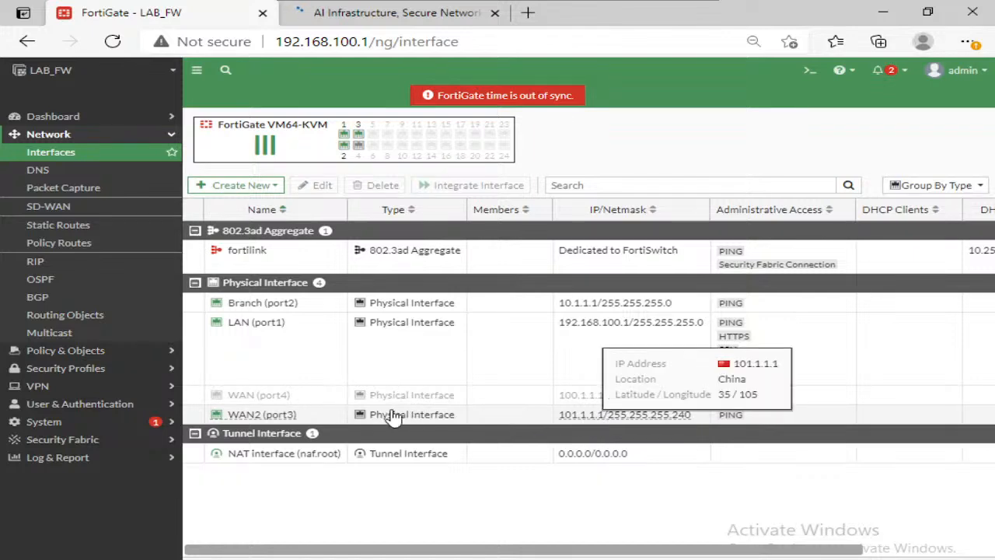
Step: Change the external IP range of the Public-IP Pool to 101.1.1.5-101.1.1.5 and save it
left_click(68, 350)
left_click(47, 308)
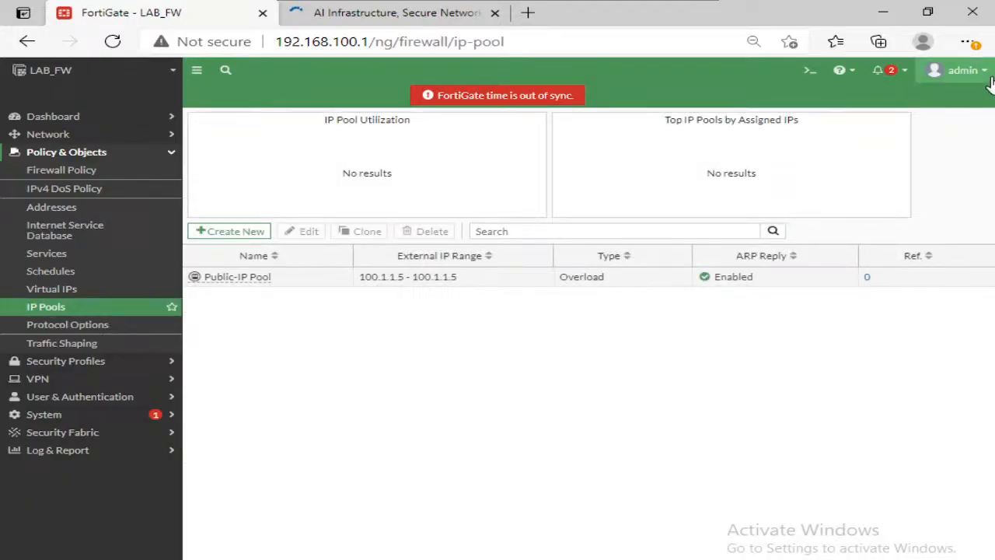
left_click(312, 281)
left_click(304, 232)
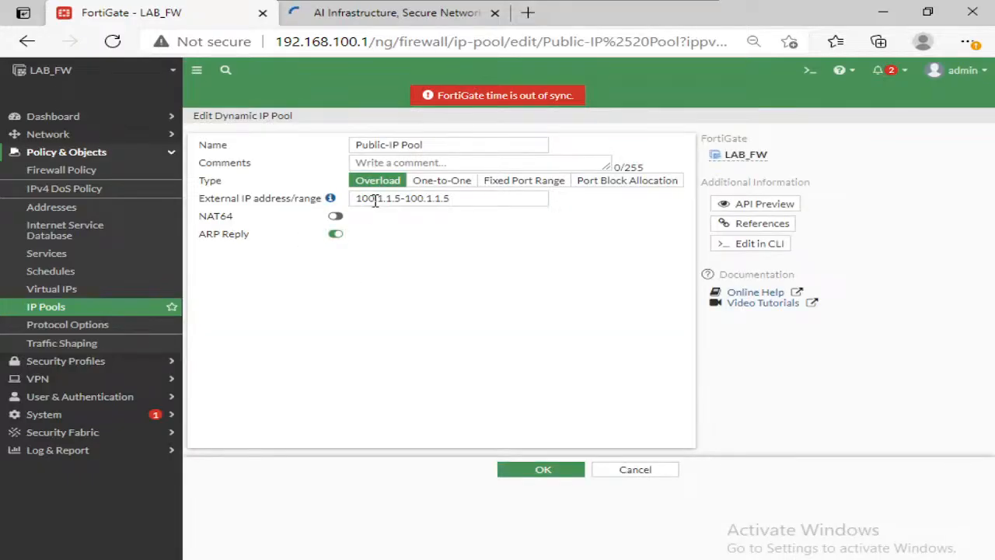
left_click(375, 201)
key("BackSpace")
type("1")
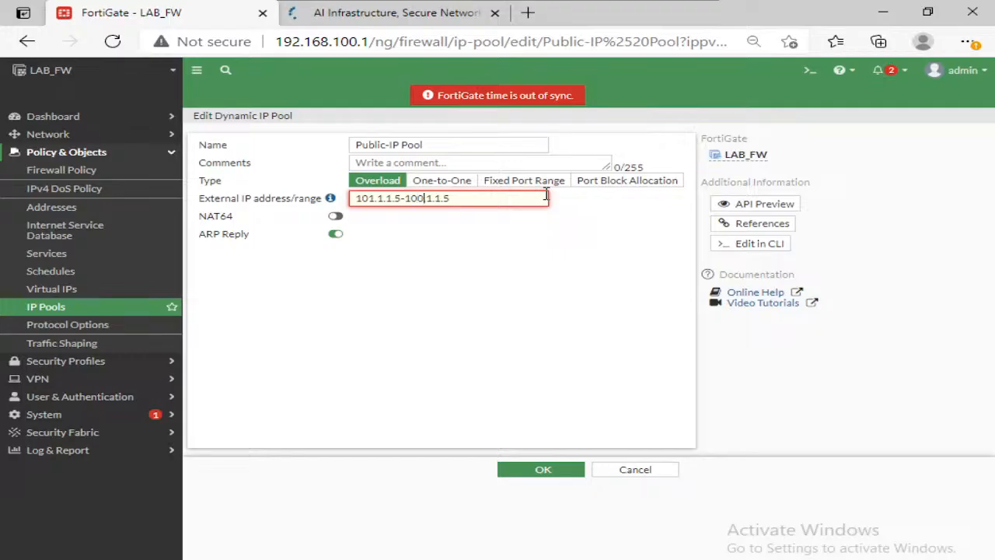
key("BackSpace")
type("1")
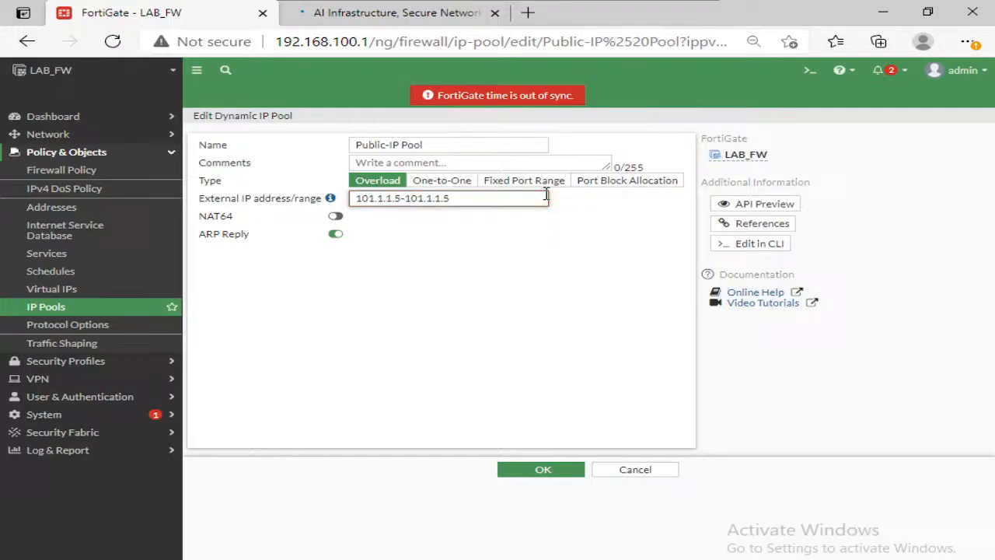
left_click(544, 473)
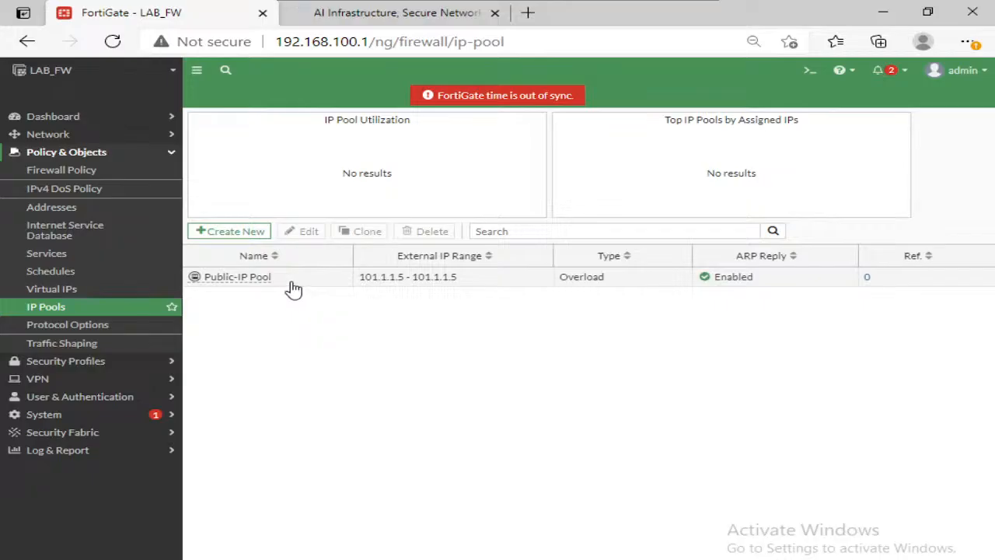
Step: Set the WAN2 firewall policy to NAT with the dynamic IP pool Public-IP Pool, and save the policy
left_click(87, 173)
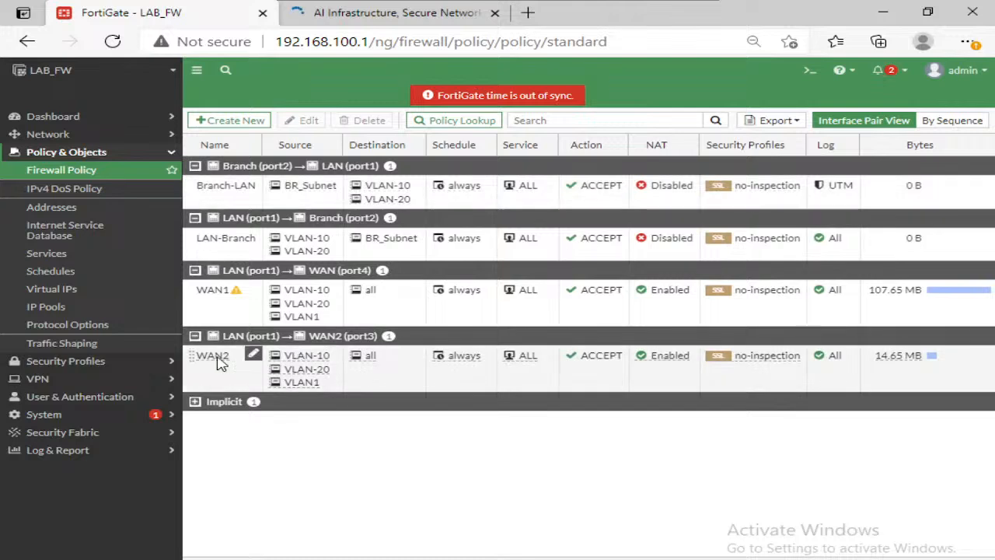
left_click(225, 374)
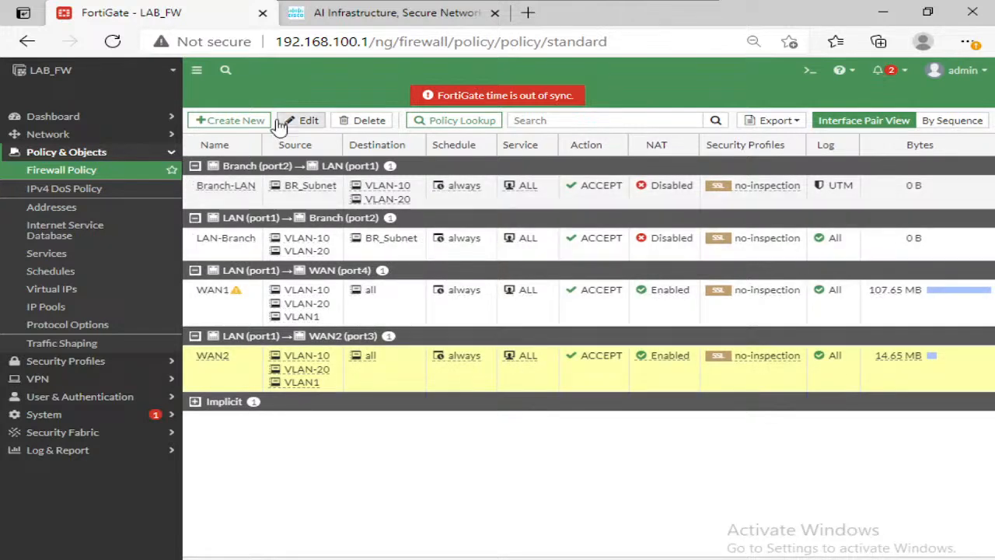
left_click(303, 120)
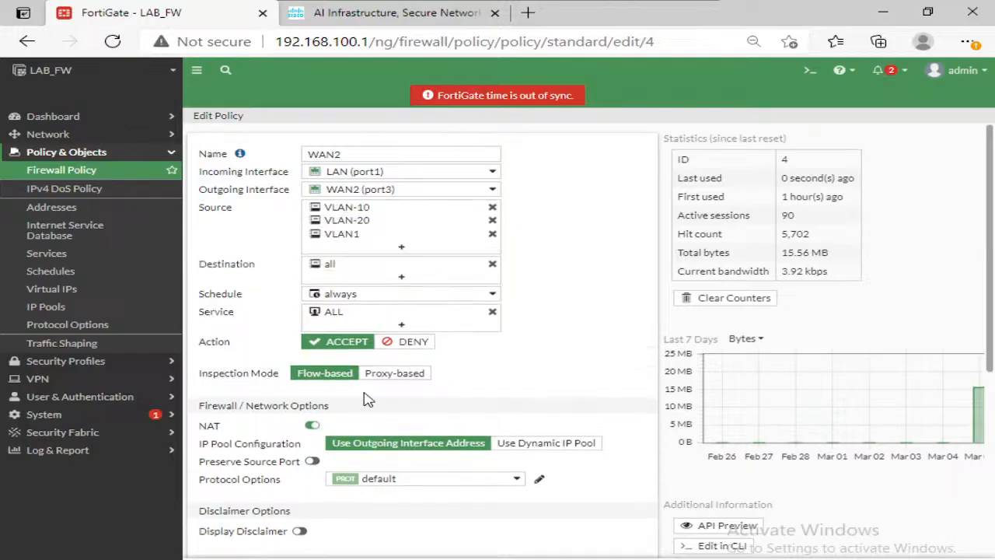
left_click(531, 445)
scroll(544, 415, "down", 1)
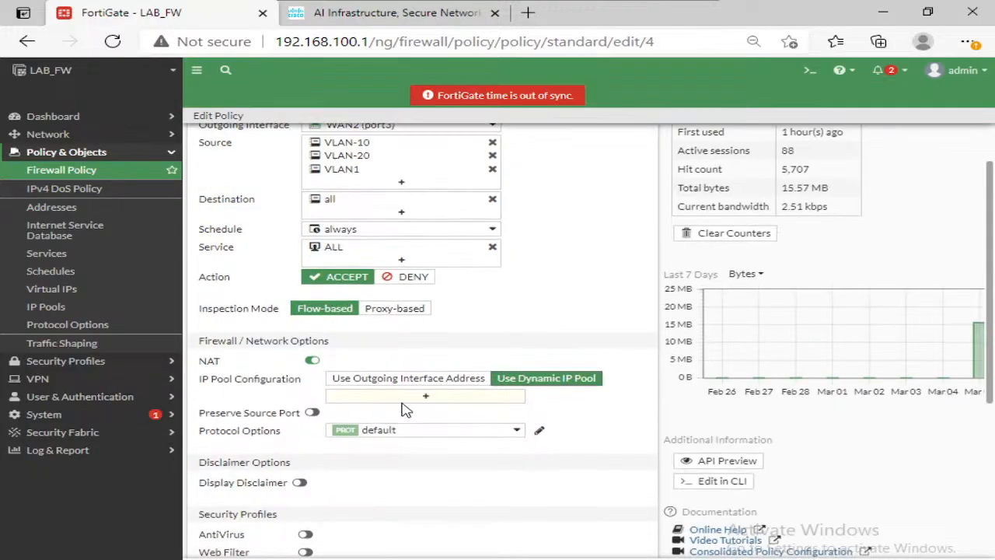
left_click(423, 399)
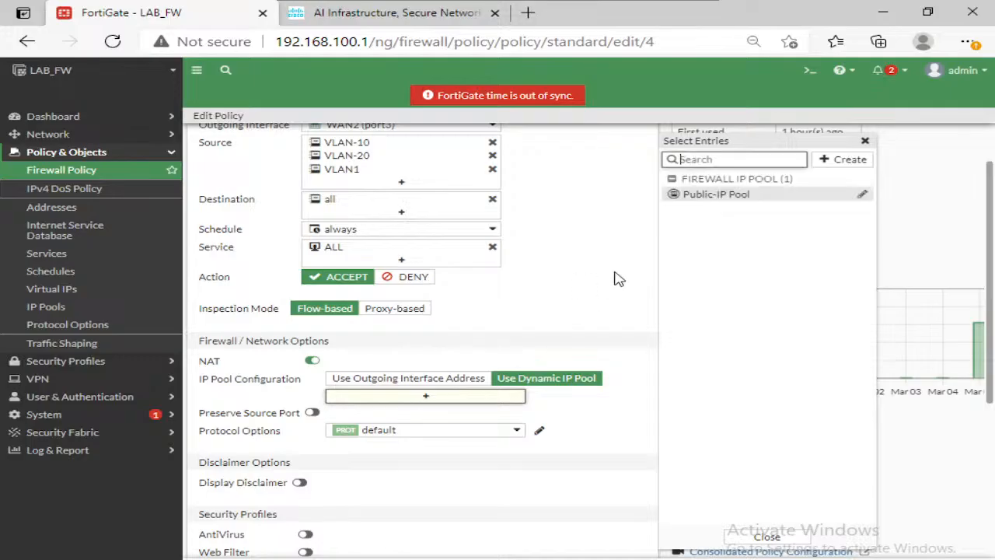
left_click(713, 199)
left_click(566, 343)
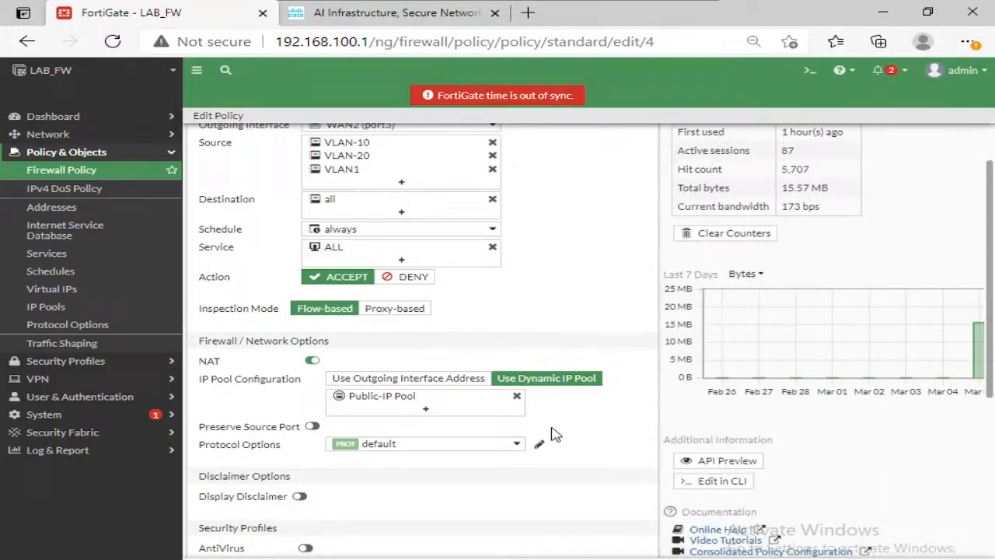
scroll(544, 467, "down", 4)
scroll(507, 518, "down", 1)
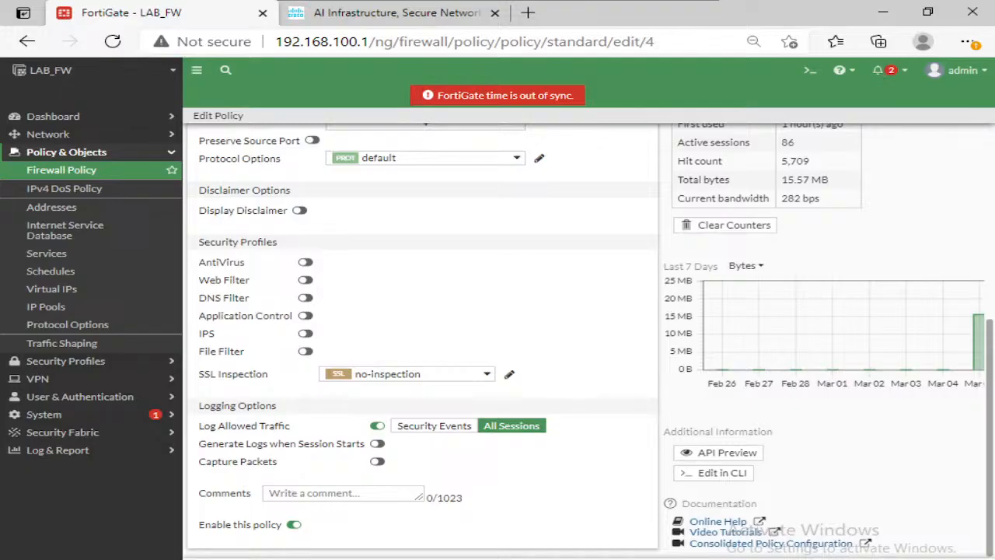
left_click(538, 557)
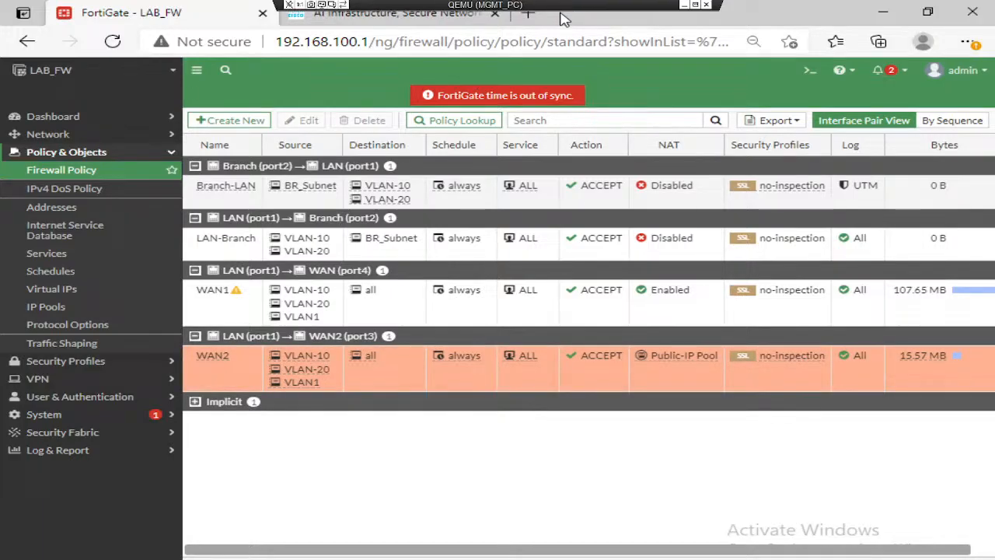
Step: Leave the MGMT_PC desktop, switch to the LAB_FW console and log in with the admin account
left_click(198, 41)
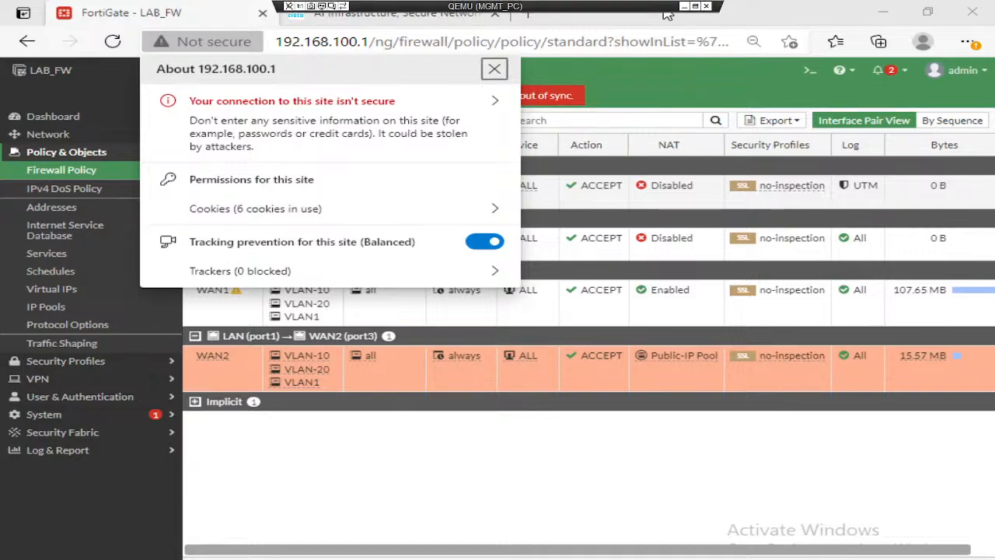
left_click(684, 6)
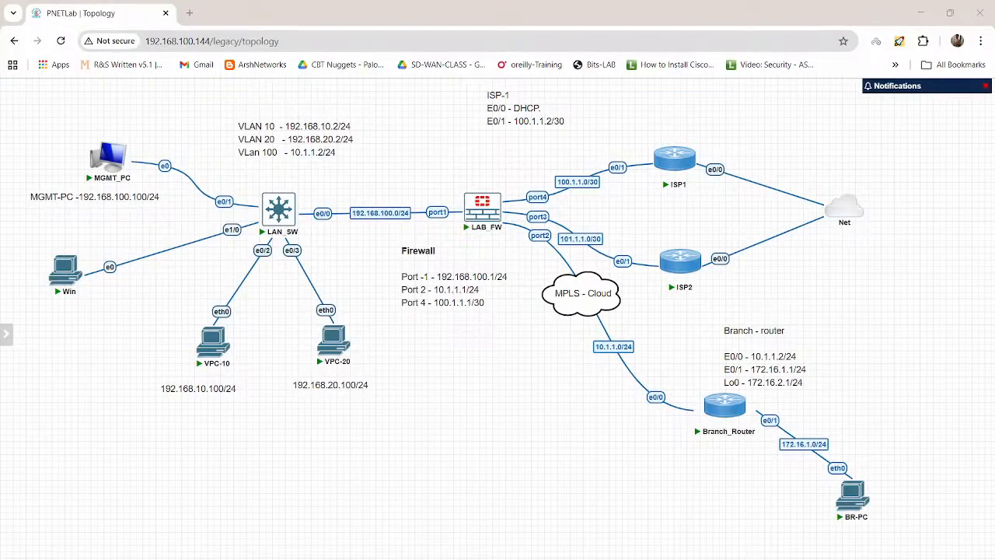
mouse_move(700, 558)
left_click(762, 525)
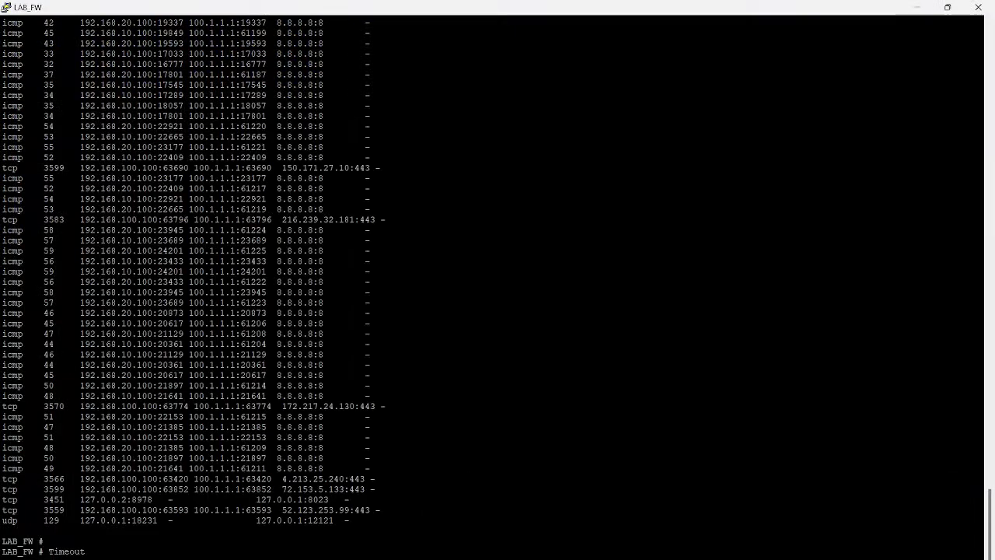
key("Return")
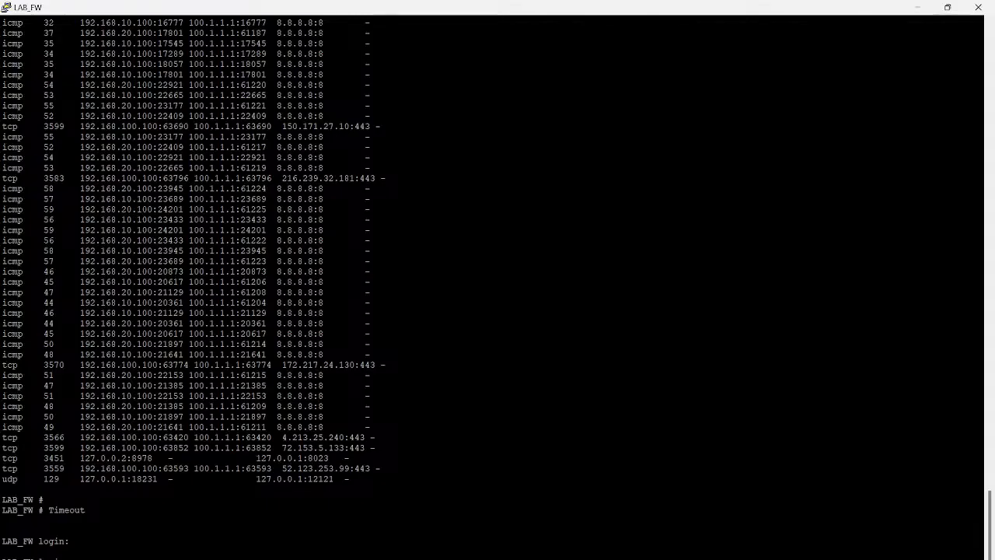
key("Return")
type("admin")
key("Return")
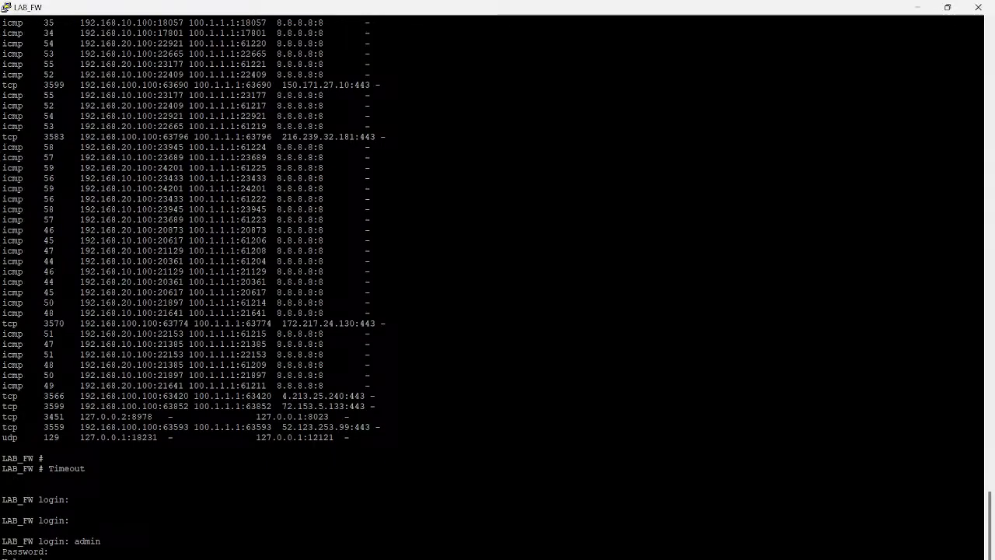
Step: List the firewall sessions with get system session list and examine the translated source addresses
type("get system session list")
key("Return")
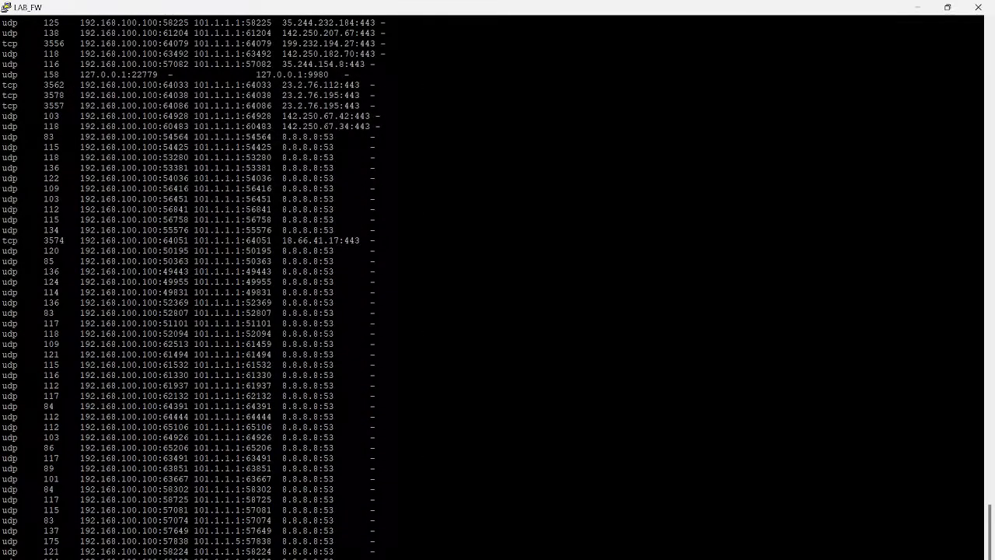
left_click_drag(80, 84, 241, 354)
scroll(497, 288, "down", 4)
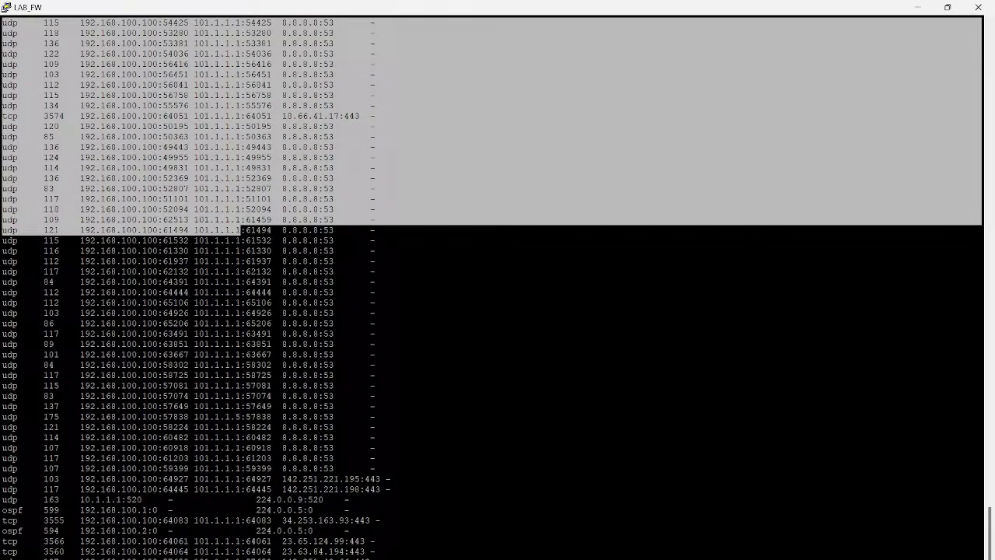
scroll(497, 288, "down", 2)
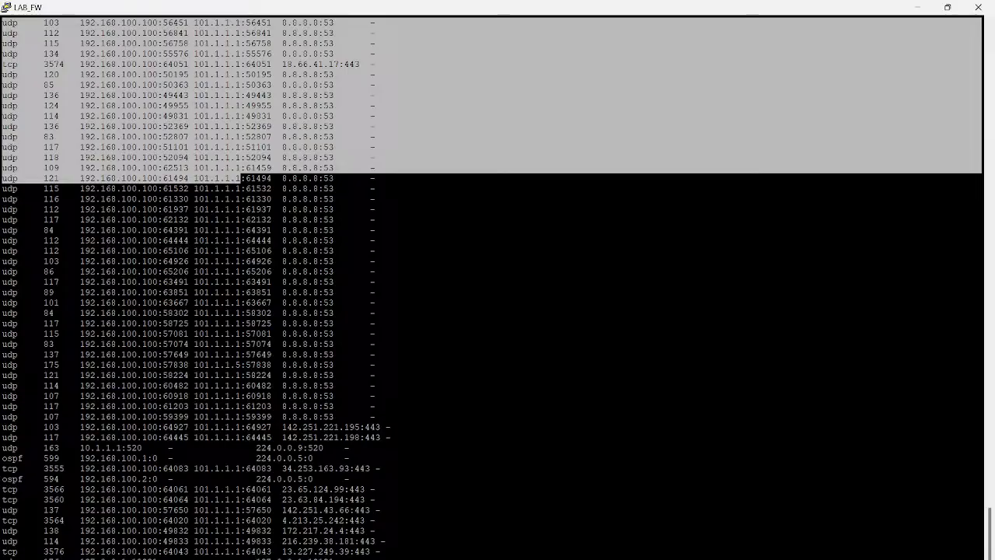
Step: Return to the FortiGate web interface on MGMT_PC, end all active sessions in FortiView Sessions and close the cisco.com page
mouse_move(585, 559)
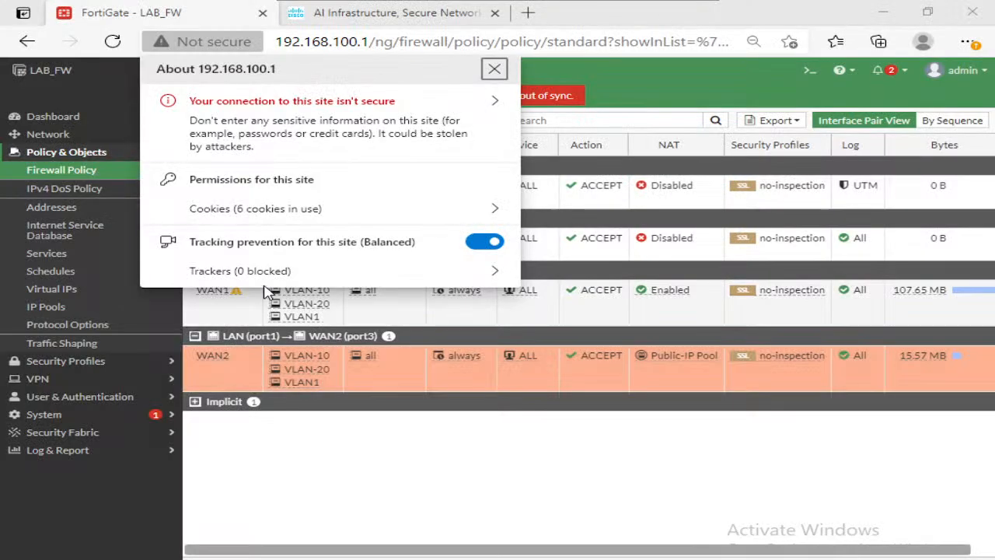
left_click(483, 74)
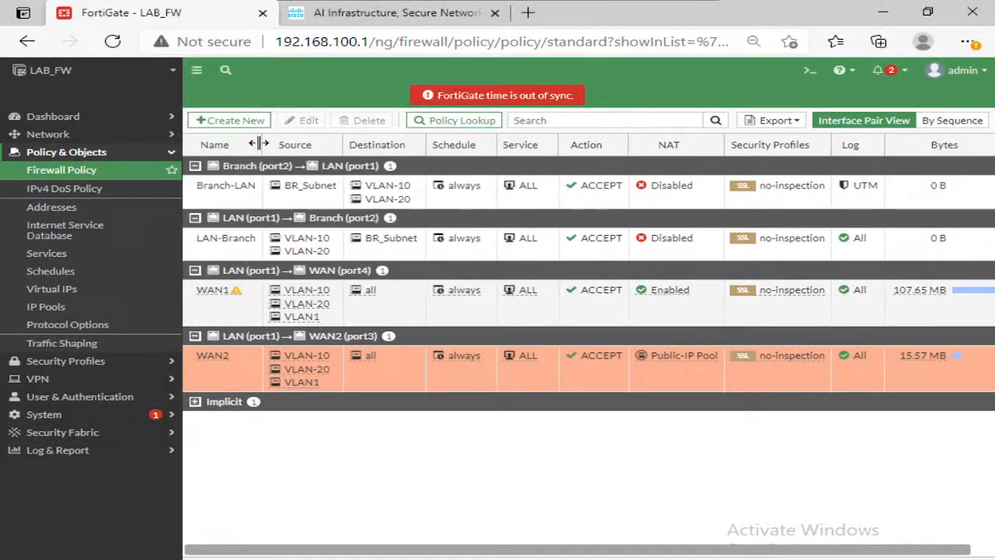
left_click(73, 116)
left_click(84, 312)
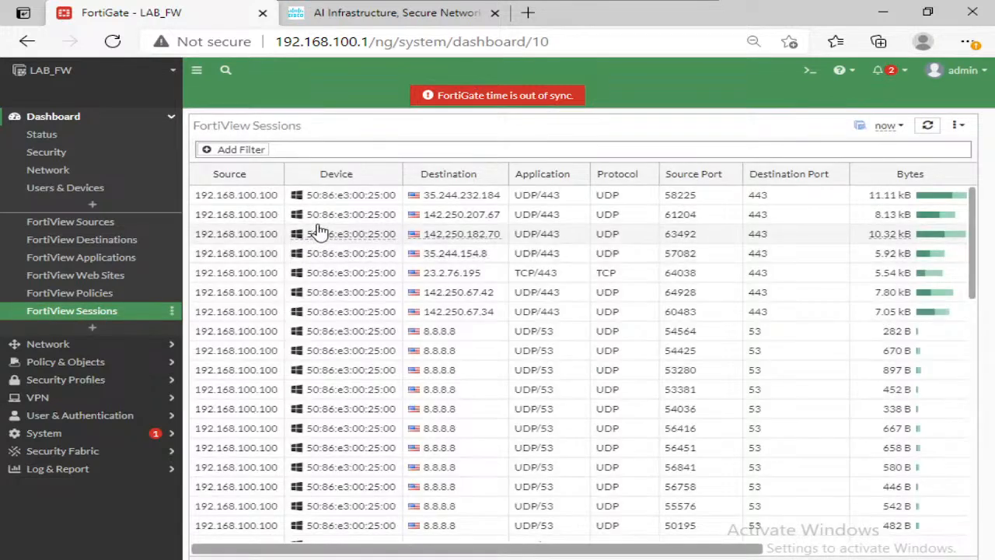
right_click(339, 214)
left_click(376, 236)
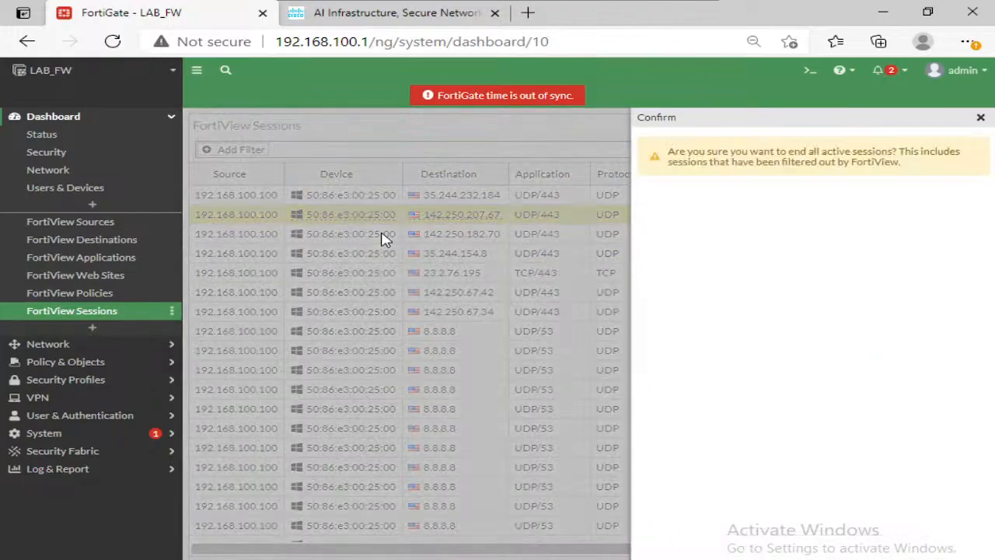
left_click(769, 554)
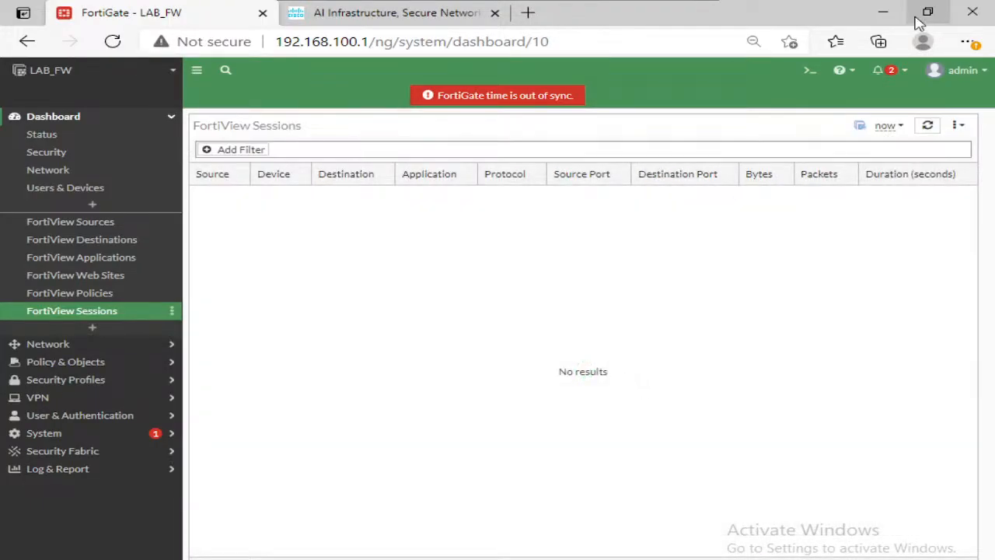
left_click(495, 13)
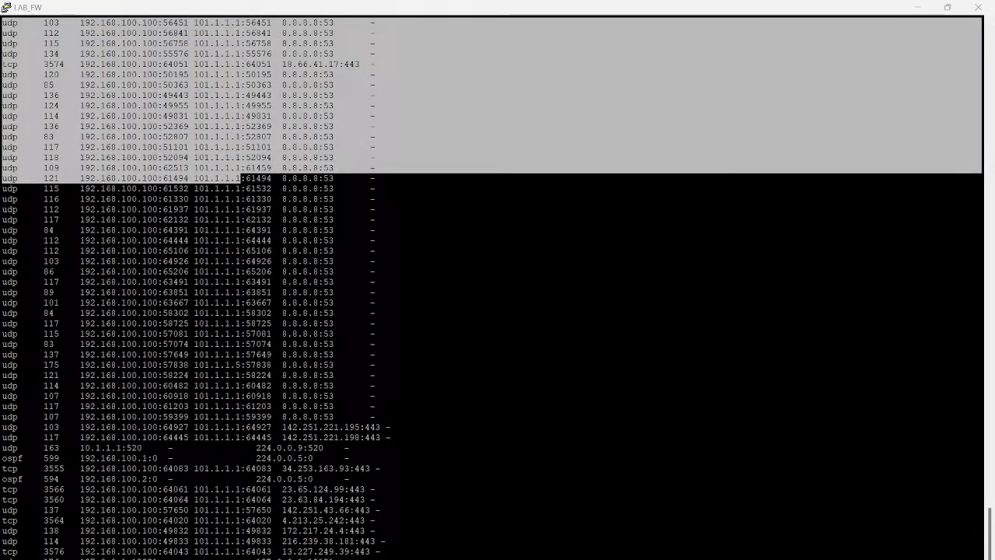
Step: Start continuous pings to 8.8.8.8 from the VPC-10 and VPC-20 consoles
mouse_move(699, 559)
left_click(494, 533)
key("Up")
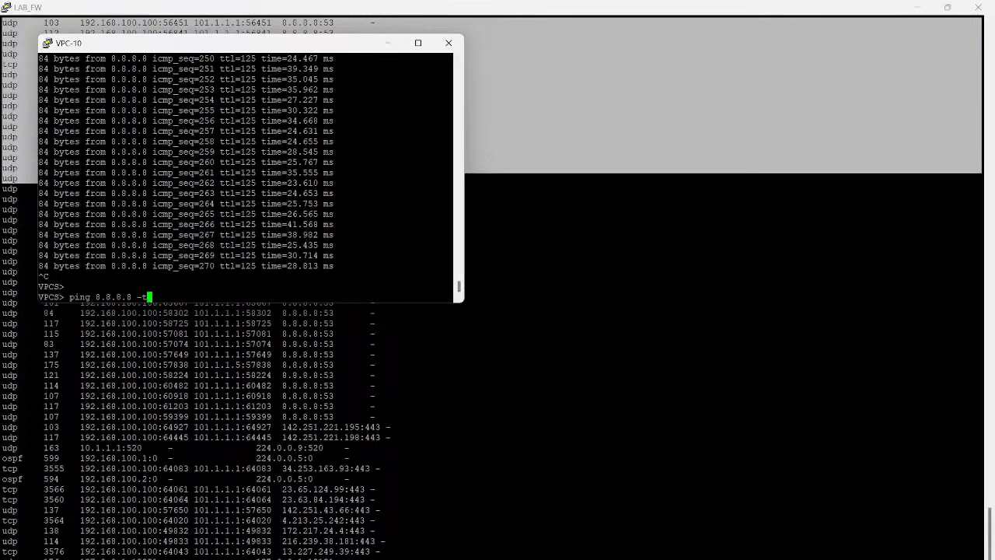
key("Return")
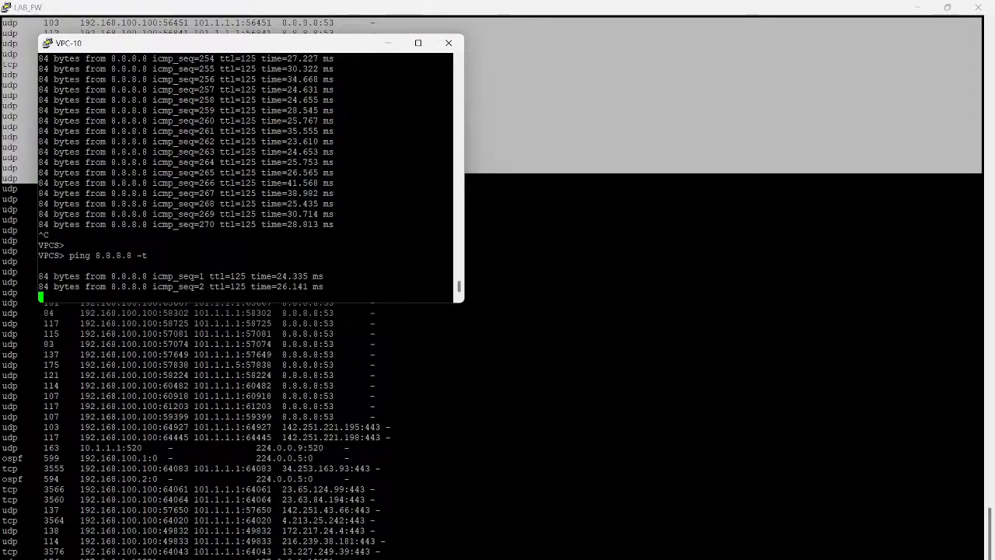
mouse_move(699, 559)
left_click(614, 533)
key("Up")
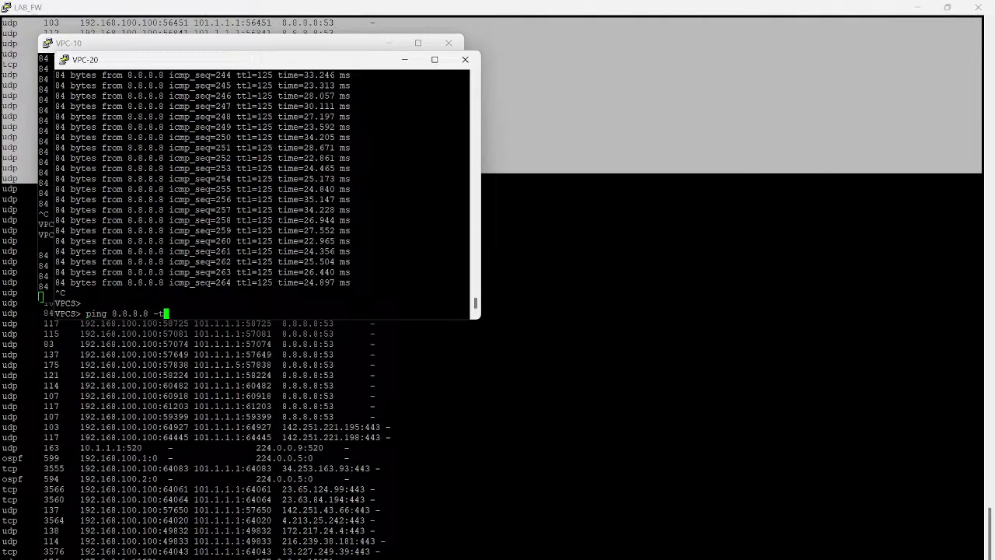
key("Return")
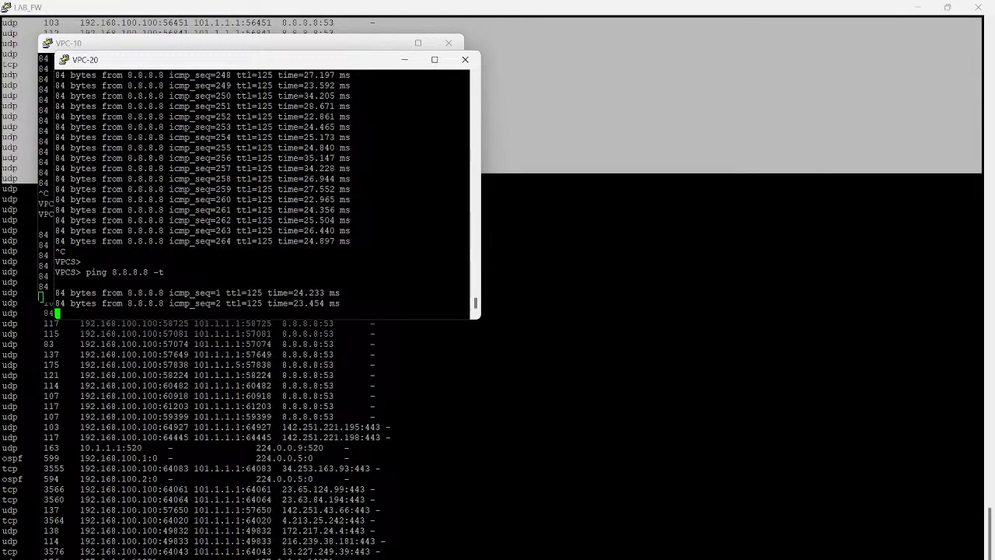
Step: Stop the running pings on VPC-20 and VPC-10
key("ctrl+c")
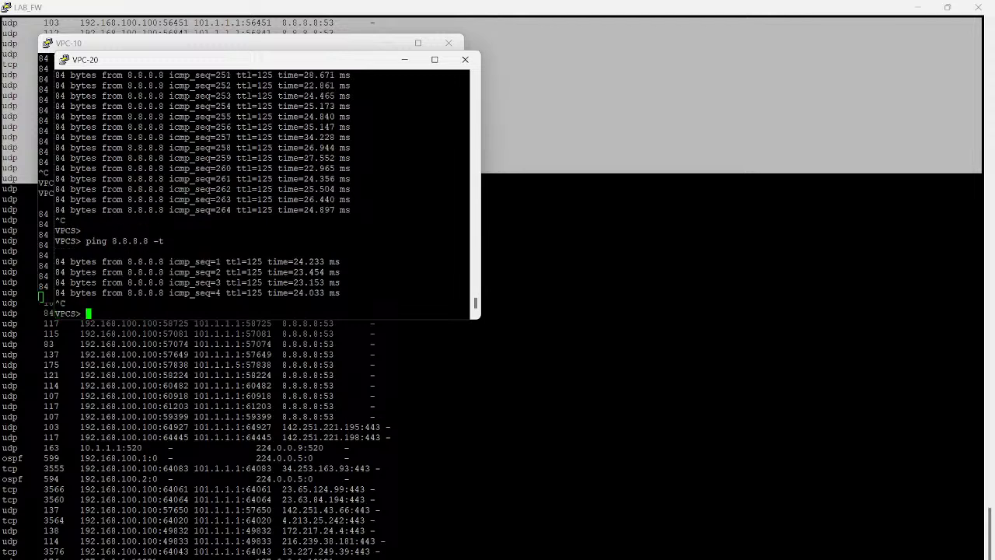
key("alt+Tab")
key("ctrl+c")
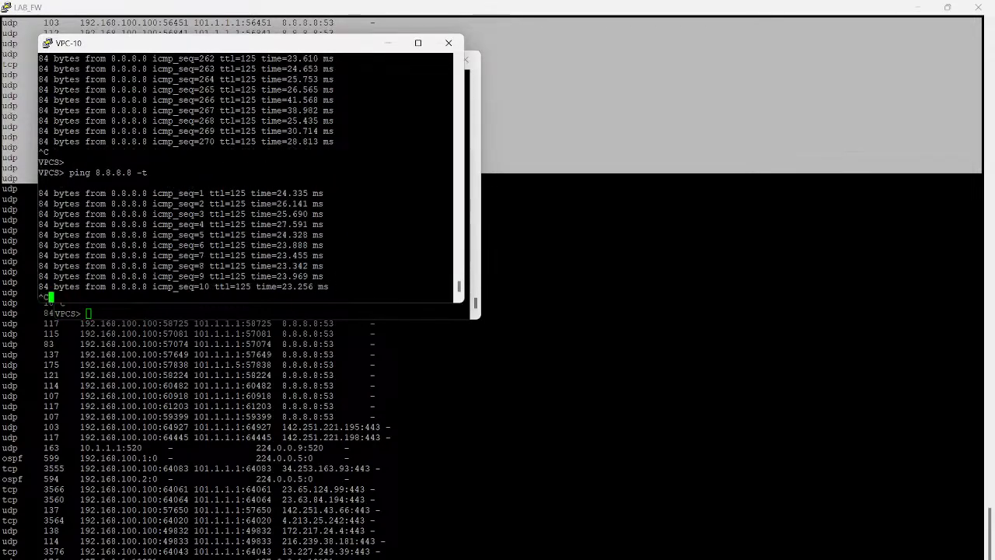
key("Return")
key("Return")
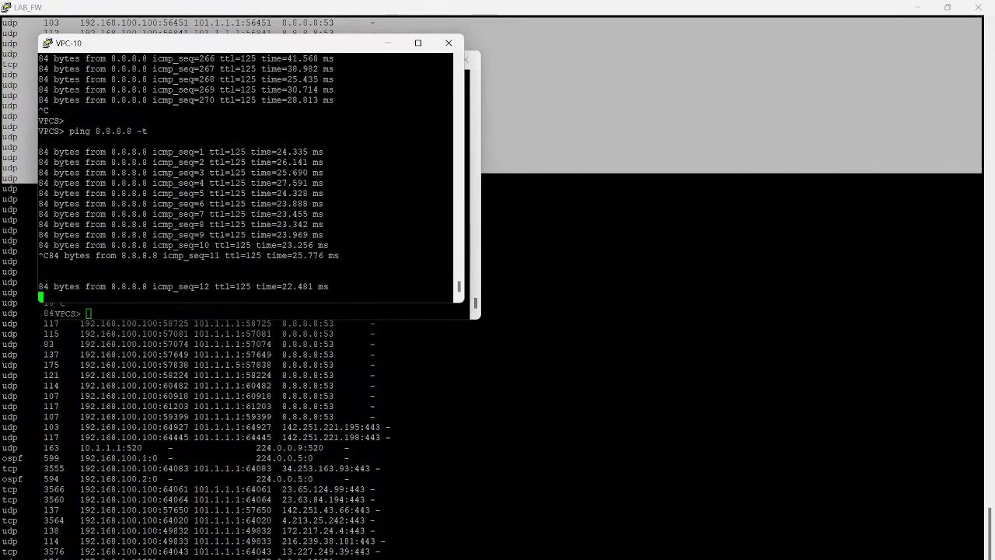
key("ctrl+c")
key("Return")
Step: Switch to the LAB_FW console, clear space below the old output and run get system session list again
left_click(661, 311)
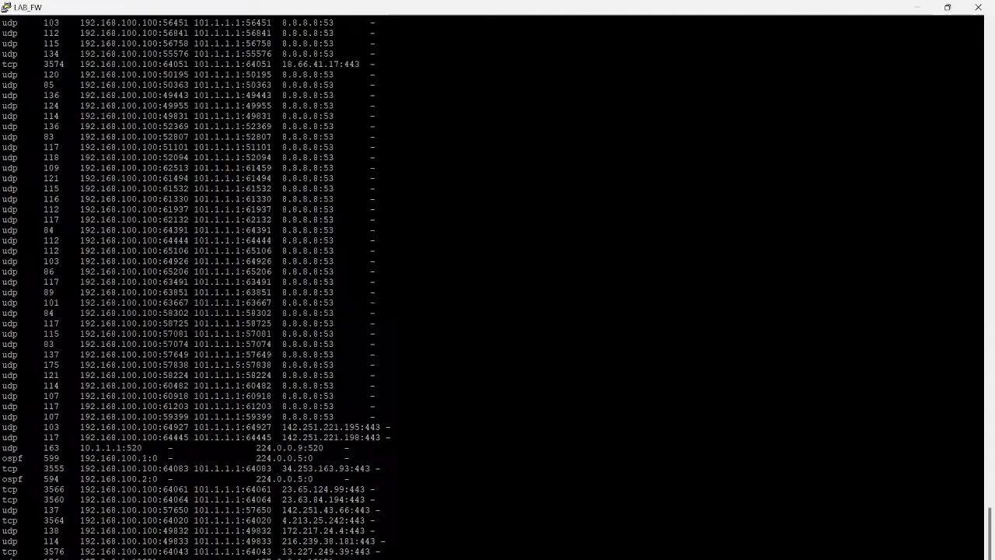
key("Return")
key("Return")
key("Return")
key("Return")
key("Return")
key("Return")
key("Return")
key("Return")
key("Return")
key("Return")
key("Return")
key("Return")
key("Return")
key("Return")
key("Return")
key("Return")
key("Return")
key("Return")
key("Return")
key("Return")
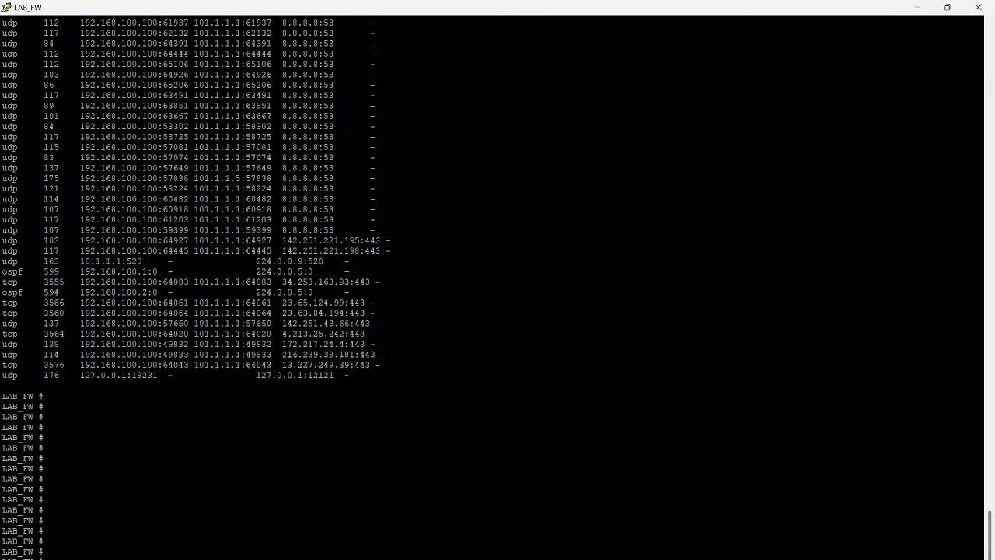
key("Return")
key("Return")
key("Return")
key("Return")
key("Return")
key("Return")
key("Return")
key("Return")
key("Return")
key("Return")
key("Return")
key("Return")
key("Return")
key("Return")
key("Return")
key("Return")
key("Return")
key("Return")
key("Return")
key("Return")
key("Up")
key("Return")
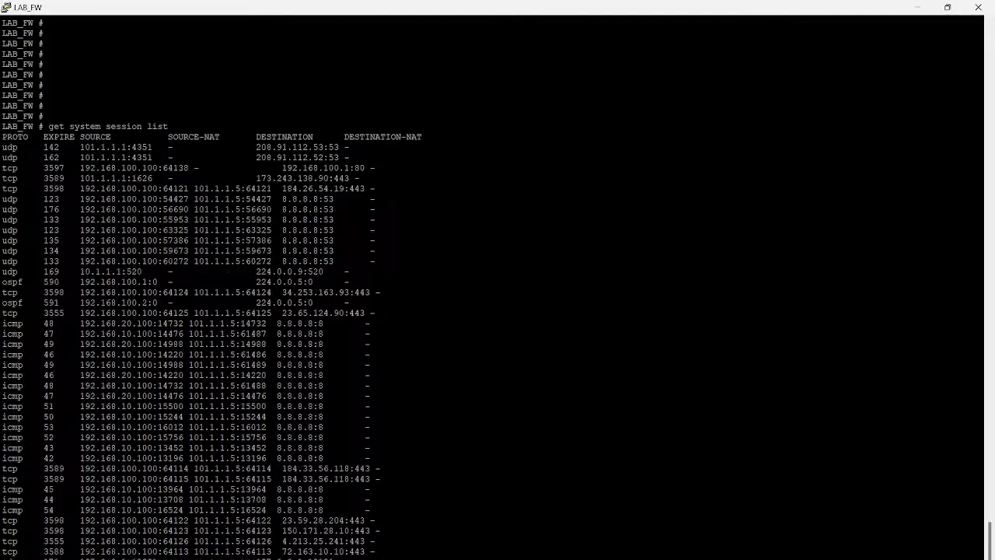
Step: Examine the source and source-NAT address and port pairs of the TCP, UDP and ICMP sessions in the session list
left_click_drag(194, 188, 241, 188)
left_click_drag(81, 188, 277, 344)
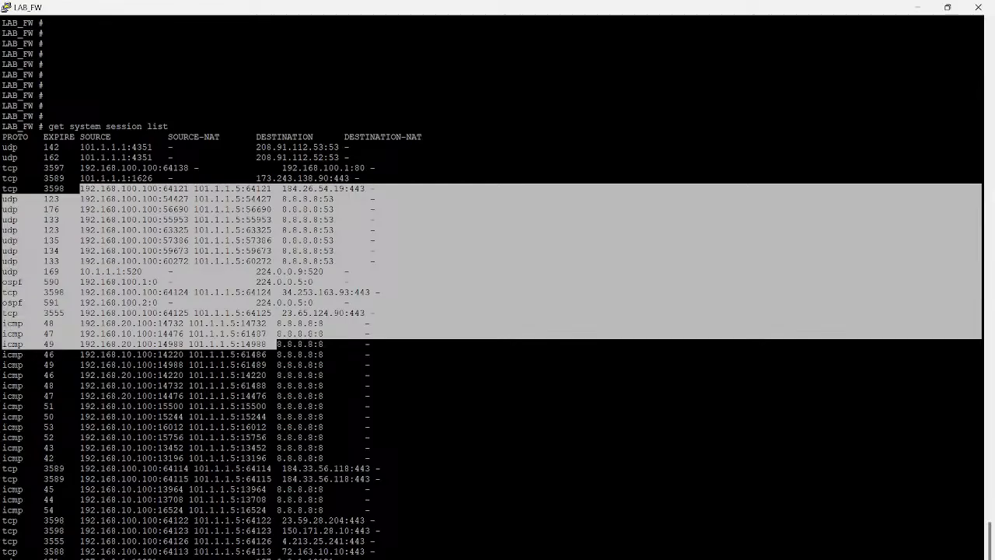
double_click(171, 334)
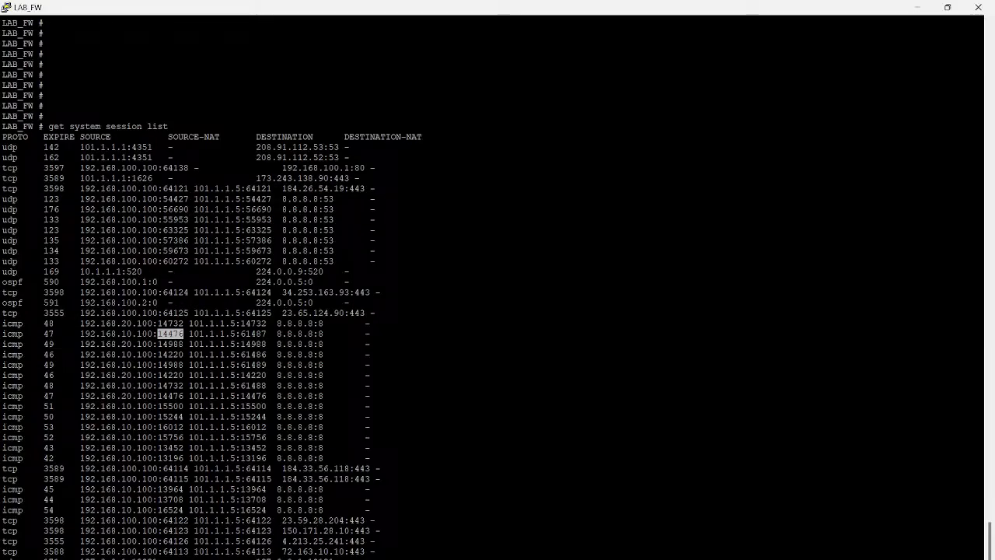
left_click_drag(272, 334, 224, 334)
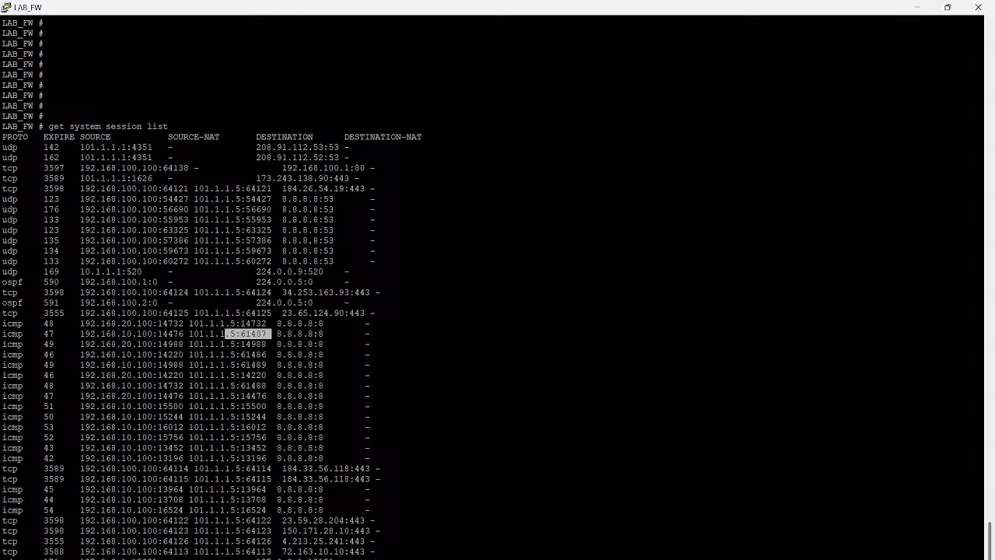
left_click_drag(154, 344, 276, 448)
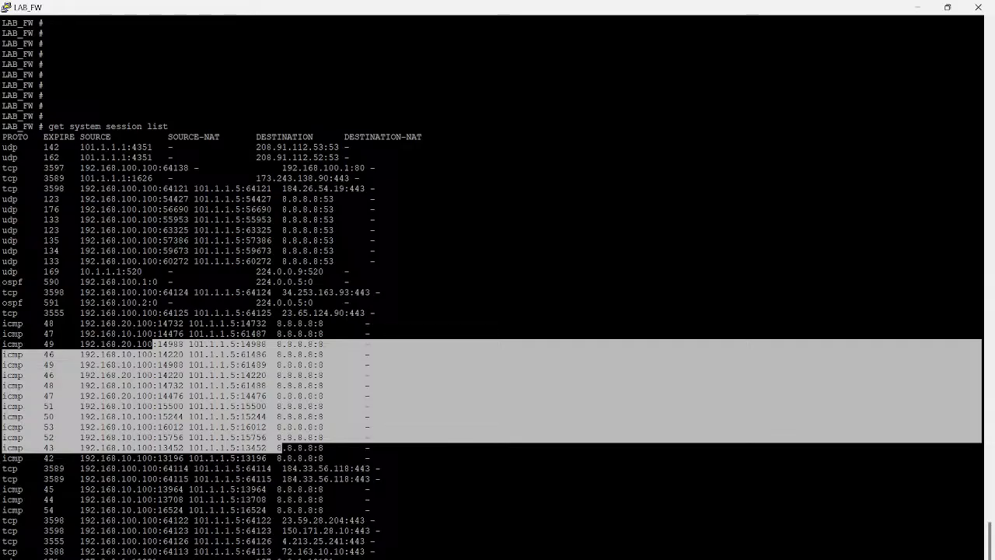
Step: Switch to the PNETLab topology and annotate port3 with the subnet 101.1.1.0/28 and an arrow to 101.1.1.2
mouse_move(328, 559)
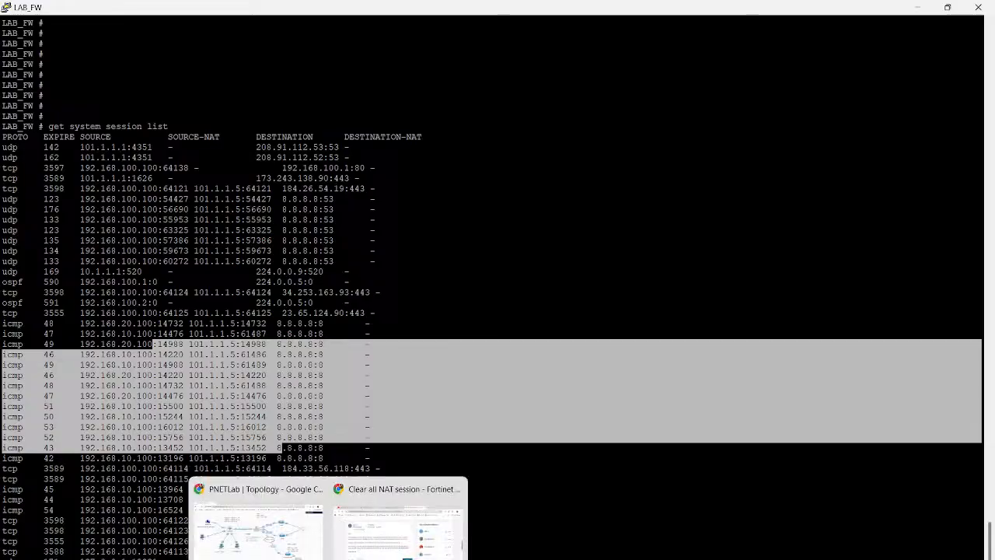
left_click(258, 528)
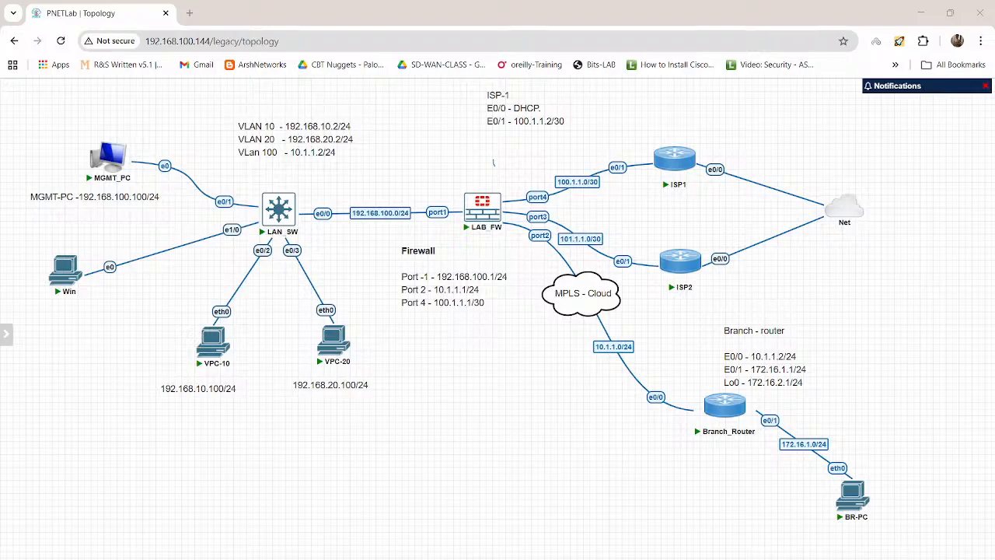
left_click_drag(508, 174, 525, 215)
left_click_drag(503, 154, 517, 158)
left_click(514, 161)
left_click(521, 157)
mouse_move(525, 145)
left_mouse_down()
mouse_move(527, 153)
mouse_move(542, 141)
mouse_move(549, 150)
left_mouse_up()
left_click_drag(553, 137, 565, 144)
mouse_move(491, 167)
left_mouse_down()
mouse_move(579, 152)
mouse_move(596, 125)
left_mouse_up()
left_click_drag(588, 124, 644, 114)
left_click_drag(651, 96, 667, 108)
left_click_drag(600, 132, 665, 114)
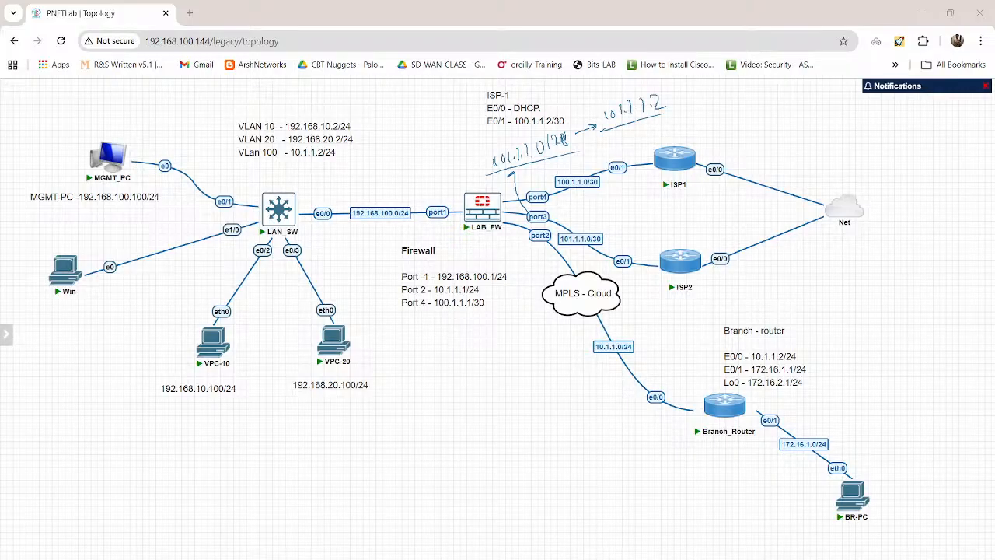
Step: Bracket the handwritten /28 subnet and note the range 1-15 with an arrow to the underlined address ending 1.2
left_click_drag(487, 148, 485, 170)
left_click_drag(566, 126, 567, 150)
left_click(394, 145)
mouse_move(390, 140)
left_mouse_down()
mouse_move(390, 150)
mouse_move(418, 141)
left_mouse_up()
left_click_drag(413, 129, 423, 127)
mouse_move(374, 158)
left_mouse_down()
mouse_move(426, 145)
mouse_move(412, 108)
mouse_move(433, 90)
mouse_move(452, 96)
left_mouse_up()
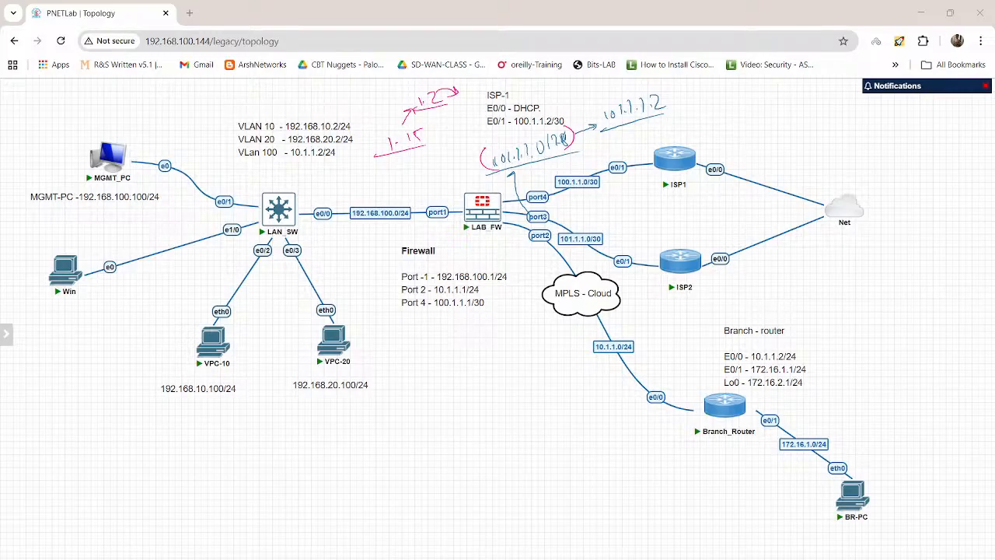
Step: Note (.1) and (3-15) under the range, mark port3, write 3-15 below the Firewall notes, and clear the annotations
mouse_move(395, 161)
left_mouse_down()
mouse_move(391, 174)
mouse_move(403, 175)
mouse_move(438, 158)
left_mouse_up()
left_click_drag(448, 145, 451, 154)
left_click_drag(548, 210, 563, 208)
left_click_drag(558, 206, 559, 212)
left_click_drag(440, 346, 490, 335)
left_click_drag(484, 356, 410, 363)
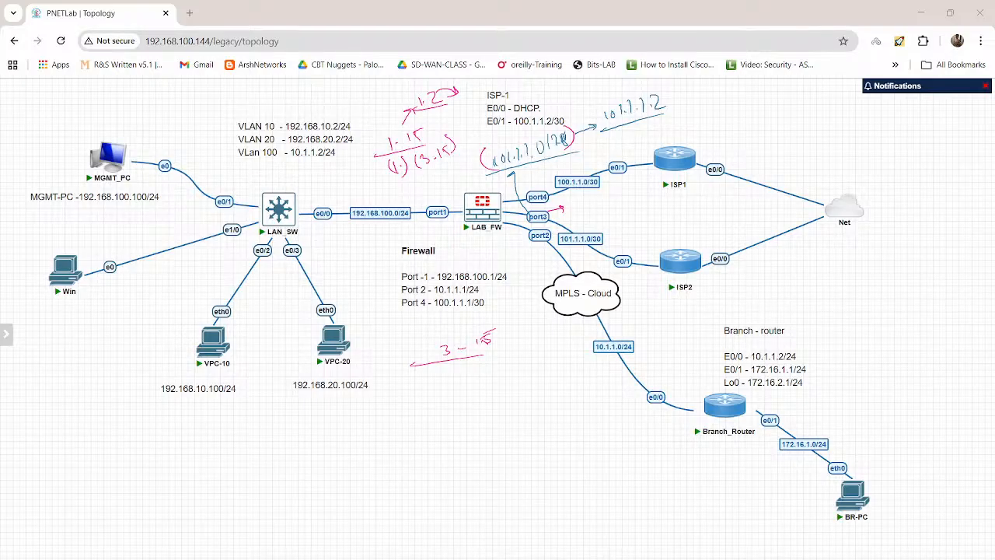
key("Escape")
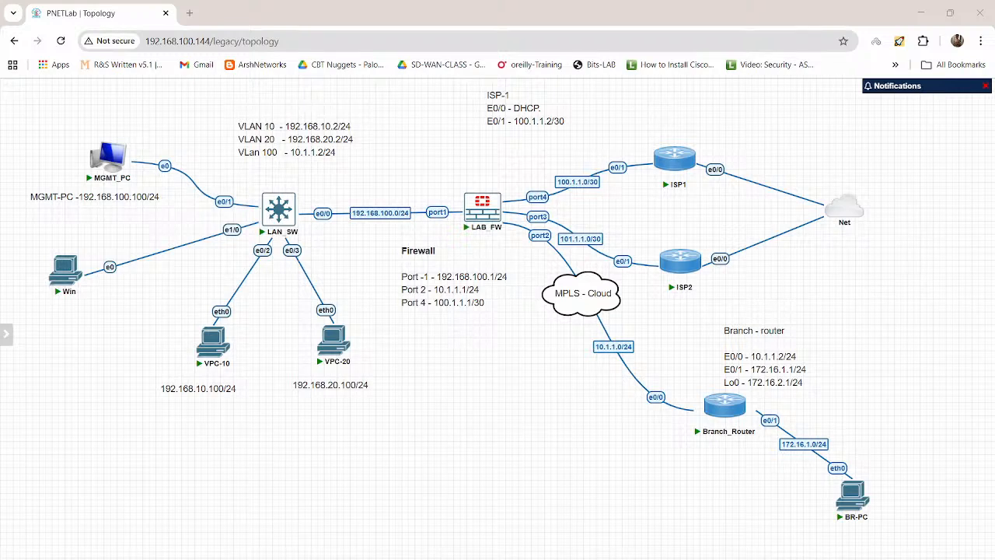
Step: Handwrite /30 and the underlined subnet 101.1.1.0/30 on the empty canvas below the Firewall notes
mouse_move(476, 353)
left_mouse_down()
mouse_move(474, 366)
mouse_move(482, 362)
left_mouse_up()
left_click_drag(499, 354, 507, 361)
left_click_drag(441, 398, 441, 408)
left_click_drag(456, 397, 454, 403)
left_click(491, 399)
mouse_move(487, 383)
left_mouse_down()
mouse_move(484, 402)
mouse_move(501, 389)
mouse_move(514, 400)
left_mouse_up()
mouse_move(525, 383)
left_mouse_down()
mouse_move(525, 393)
mouse_move(539, 380)
left_mouse_up()
left_click_drag(411, 425, 567, 405)
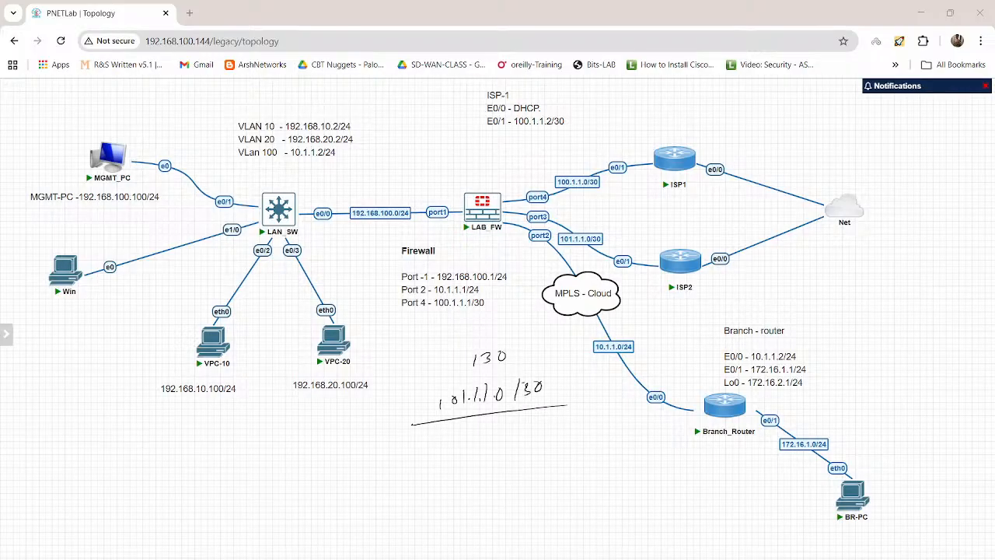
Step: Draw circled 1 pointing to circled 2 under the /30 subnet, and an arrow from /30 to another circled 2
left_click_drag(502, 424, 502, 437)
mouse_move(498, 420)
left_mouse_down()
mouse_move(492, 434)
mouse_move(510, 422)
mouse_move(545, 428)
mouse_move(539, 434)
left_mouse_up()
left_click_drag(560, 420, 570, 432)
left_click_drag(566, 412, 561, 413)
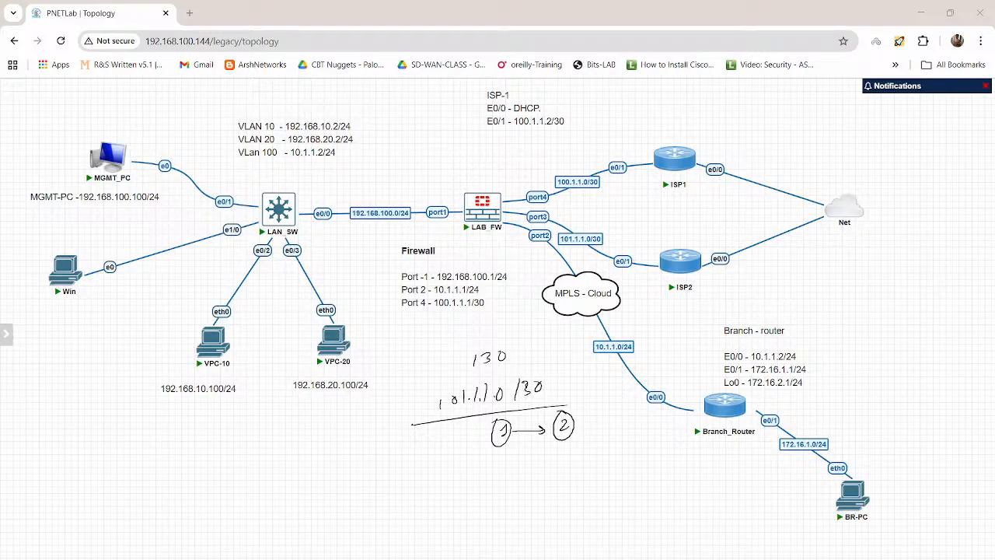
left_click_drag(539, 381, 560, 380)
mouse_move(552, 376)
left_mouse_down()
mouse_move(581, 384)
mouse_move(572, 374)
left_mouse_up()
left_click_drag(439, 393, 439, 409)
Step: Handwrite 5 and the underlined subnet 102.1.1.0/29 below the /30 example
left_click_drag(452, 479, 449, 489)
left_click_drag(469, 484, 482, 483)
left_click_drag(440, 504, 437, 504)
mouse_move(448, 504)
left_mouse_down()
mouse_move(456, 514)
mouse_move(500, 500)
mouse_move(523, 510)
left_mouse_up()
left_click_drag(531, 498, 539, 510)
left_click_drag(412, 532, 543, 521)
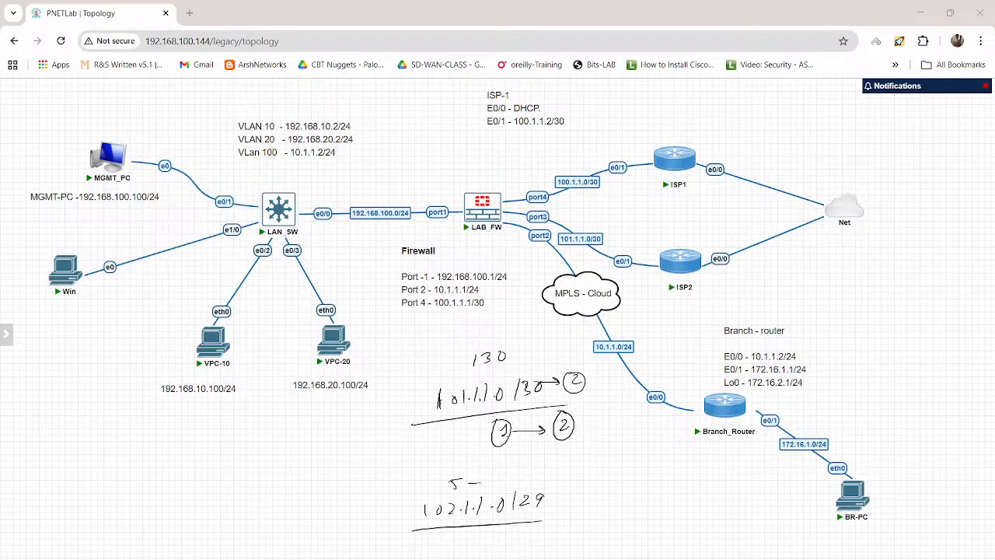
Step: Draw an arrow from ISP2 to port3, and write an underlined 101.1.1 with an arrow towards it below VPC-10
mouse_move(681, 249)
left_mouse_down()
mouse_move(678, 228)
mouse_move(633, 247)
mouse_move(549, 215)
left_mouse_up()
left_click_drag(135, 469, 135, 477)
left_click_drag(145, 471, 145, 471)
mouse_move(154, 468)
left_mouse_down()
mouse_move(154, 477)
mouse_move(171, 475)
mouse_move(115, 491)
left_mouse_up()
left_click_drag(318, 468, 273, 467)
mouse_move(285, 463)
left_mouse_down()
mouse_move(271, 467)
mouse_move(285, 470)
left_mouse_up()
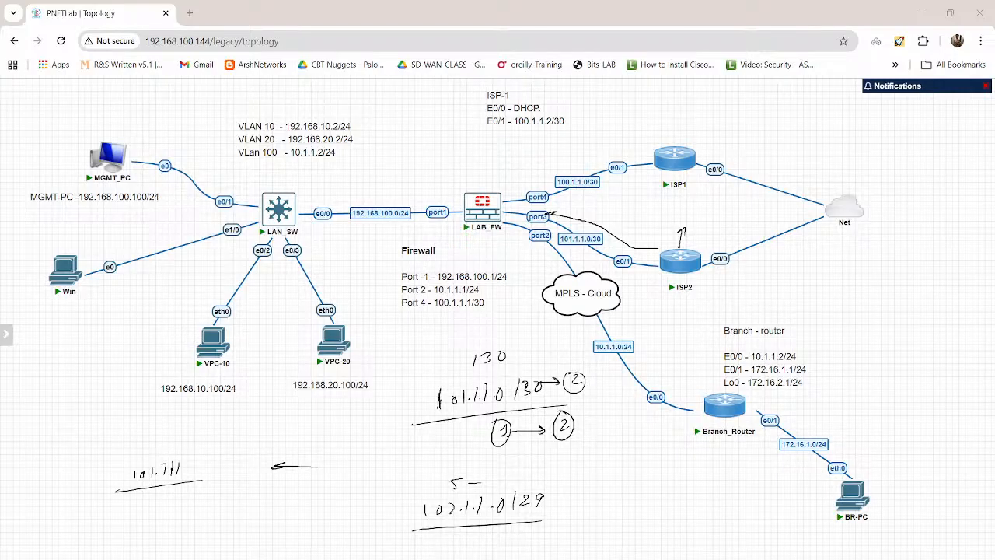
Step: Write the underlined subnet 102.1.1.0/29 above the lower arrow, and clear all annotations
left_click_drag(281, 429, 280, 430)
mouse_move(287, 427)
left_mouse_down()
mouse_move(294, 438)
mouse_move(333, 421)
left_mouse_up()
left_click_drag(347, 413, 350, 427)
left_click_drag(361, 417, 358, 424)
left_click_drag(276, 443, 379, 433)
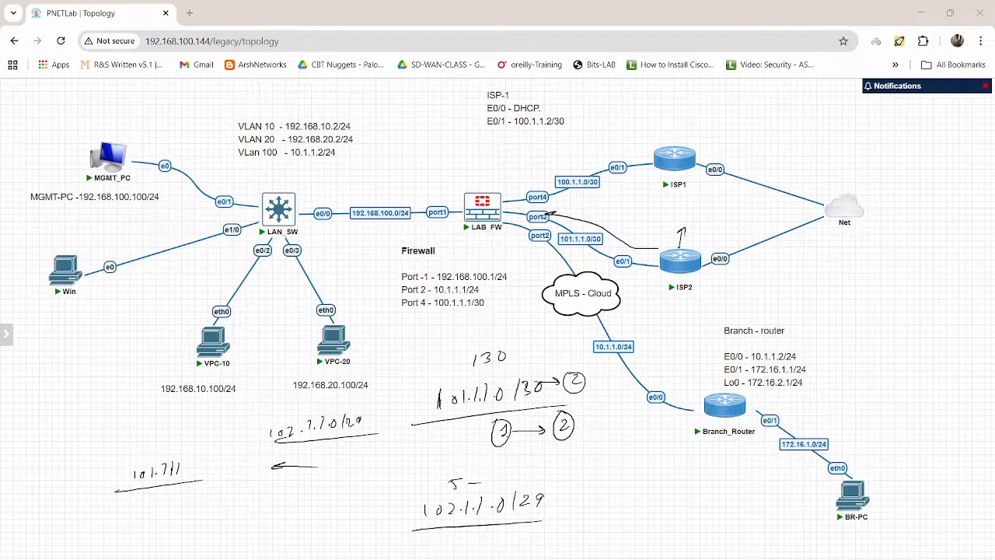
key("Escape")
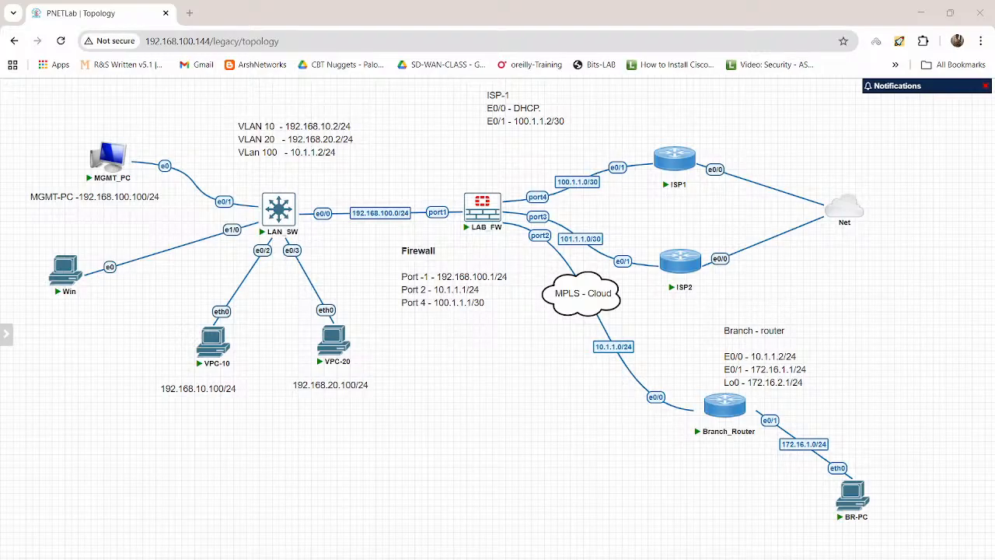
Step: Start a handwritten packet-flow sketch with a crossed Session entry, New session beneath it and a downward arrow
left_click_drag(400, 425, 463, 414)
left_click_drag(467, 410, 491, 411)
left_click_drag(497, 403, 526, 410)
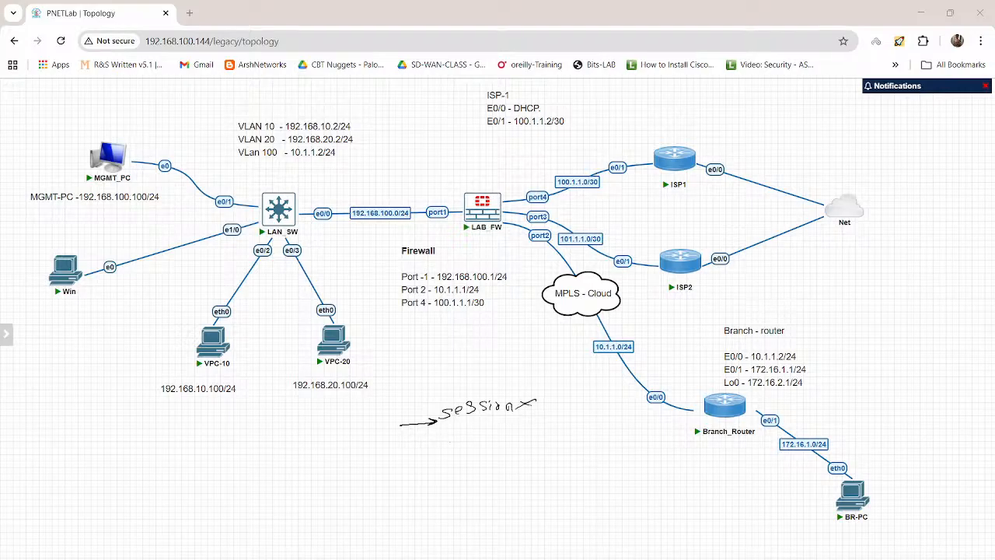
mouse_move(450, 450)
left_mouse_down()
mouse_move(486, 432)
mouse_move(519, 437)
left_mouse_up()
mouse_move(530, 427)
left_mouse_down()
mouse_move(524, 437)
mouse_move(563, 427)
left_mouse_up()
mouse_move(497, 449)
left_mouse_down()
mouse_move(498, 465)
mouse_move(503, 456)
left_mouse_up()
Step: Add an underlined Routing stage to the flow sketch, with arrows leading across to an underlined Exit
left_click_drag(471, 492, 478, 481)
left_click_drag(476, 484, 489, 488)
mouse_move(495, 470)
left_mouse_down()
mouse_move(496, 488)
mouse_move(520, 477)
mouse_move(506, 507)
left_mouse_up()
mouse_move(441, 507)
left_mouse_down()
mouse_move(517, 492)
mouse_move(519, 470)
mouse_move(559, 475)
mouse_move(551, 479)
left_mouse_up()
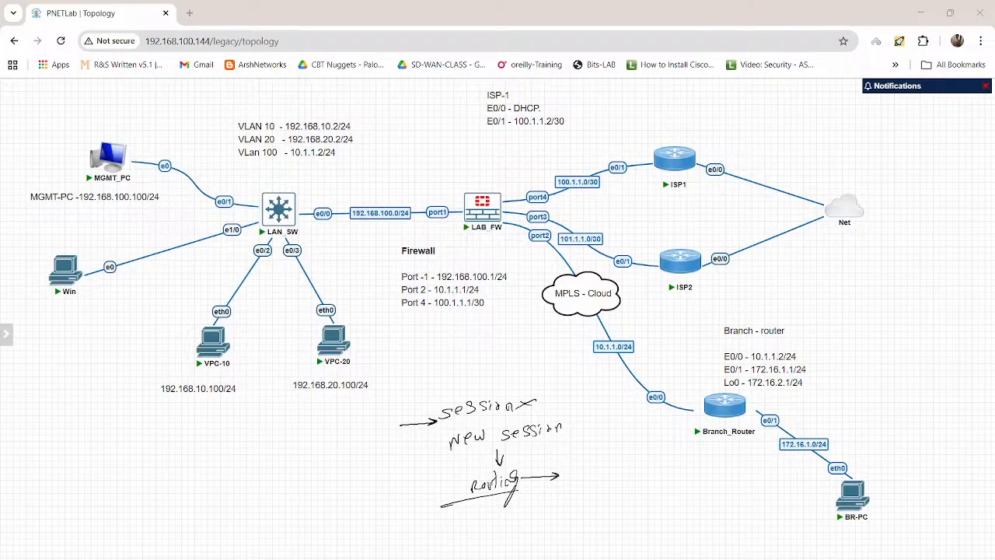
mouse_move(567, 470)
left_mouse_down()
mouse_move(625, 461)
mouse_move(668, 470)
left_mouse_up()
mouse_move(670, 464)
left_mouse_down()
mouse_move(682, 472)
mouse_move(699, 460)
left_mouse_up()
left_click_drag(647, 479, 705, 472)
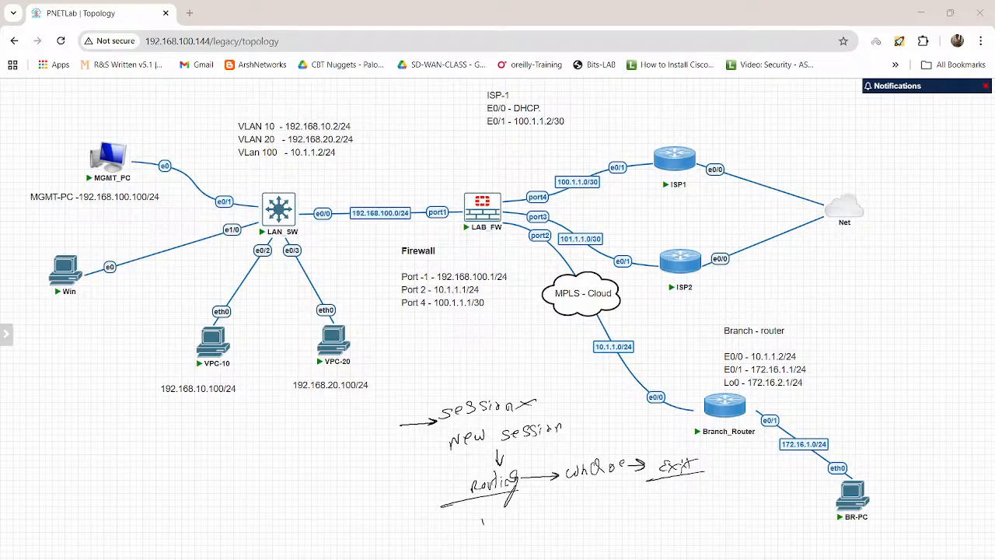
Step: Add an underlined Policy stage below Routing in the flow sketch, with an arrow down to NAT
left_click_drag(484, 514, 489, 530)
left_click_drag(496, 517, 508, 523)
left_click_drag(515, 516, 540, 536)
mouse_move(460, 541)
left_mouse_down()
mouse_move(550, 527)
mouse_move(532, 519)
mouse_move(508, 553)
left_mouse_up()
left_click_drag(502, 543, 516, 551)
mouse_move(521, 559)
left_mouse_down()
mouse_move(527, 549)
mouse_move(535, 559)
left_mouse_up()
left_click_drag(538, 549, 545, 549)
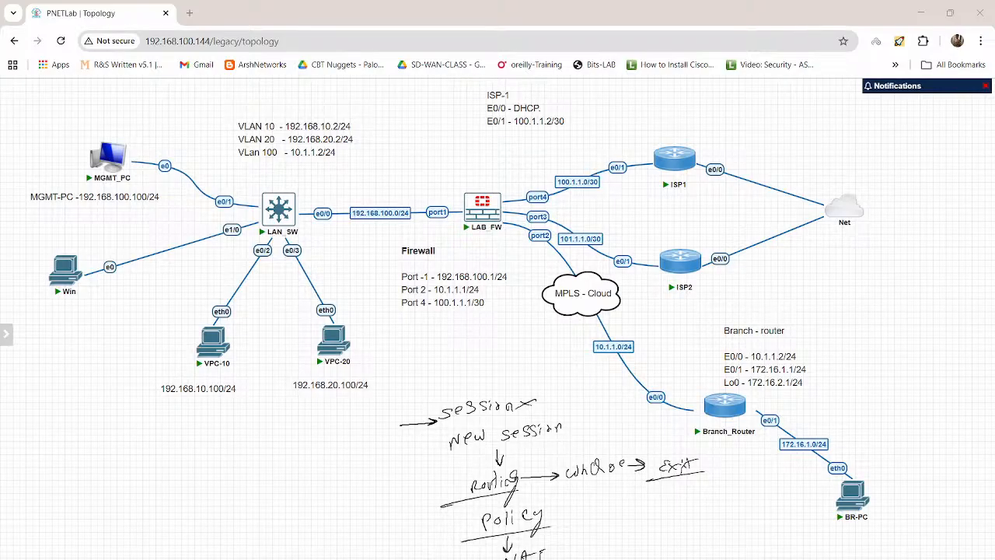
Step: Cross out port3, tick port4, draw an arrow out of Routing and mark Policy with an X
left_click_drag(529, 220, 552, 208)
mouse_move(461, 490)
left_mouse_down()
mouse_move(403, 491)
mouse_move(412, 495)
left_mouse_up()
left_click_drag(507, 206, 522, 214)
left_click_drag(549, 510, 567, 510)
left_click_drag(559, 507, 585, 515)
left_click_drag(585, 505, 573, 515)
left_click_drag(526, 177, 553, 172)
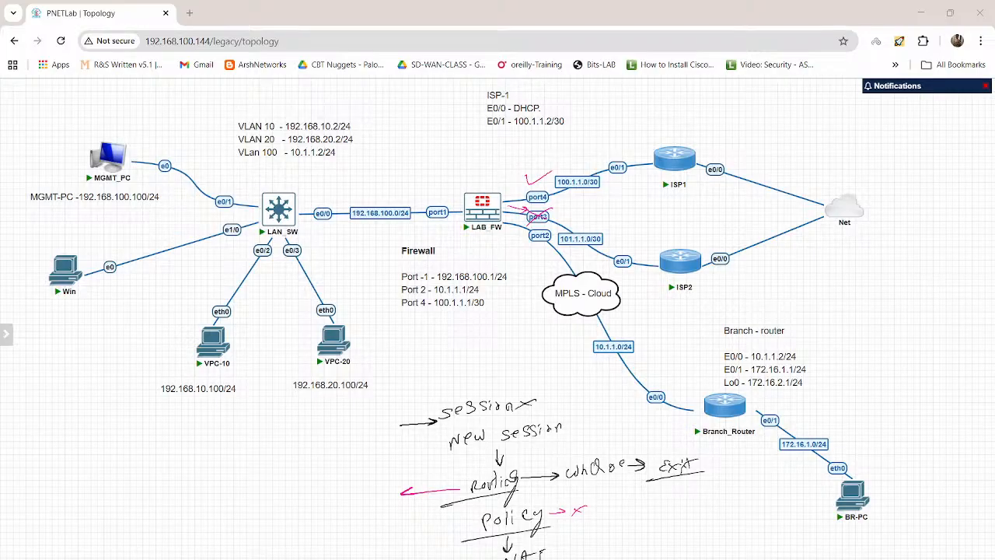
Step: Write a circled 3 beside the Routing arrow and an underlined WAN1 next to it
left_click_drag(355, 485, 357, 495)
mouse_move(360, 473)
left_mouse_down()
mouse_move(348, 498)
mouse_move(360, 474)
left_mouse_up()
left_click_drag(247, 459, 302, 440)
left_click_drag(243, 476, 311, 462)
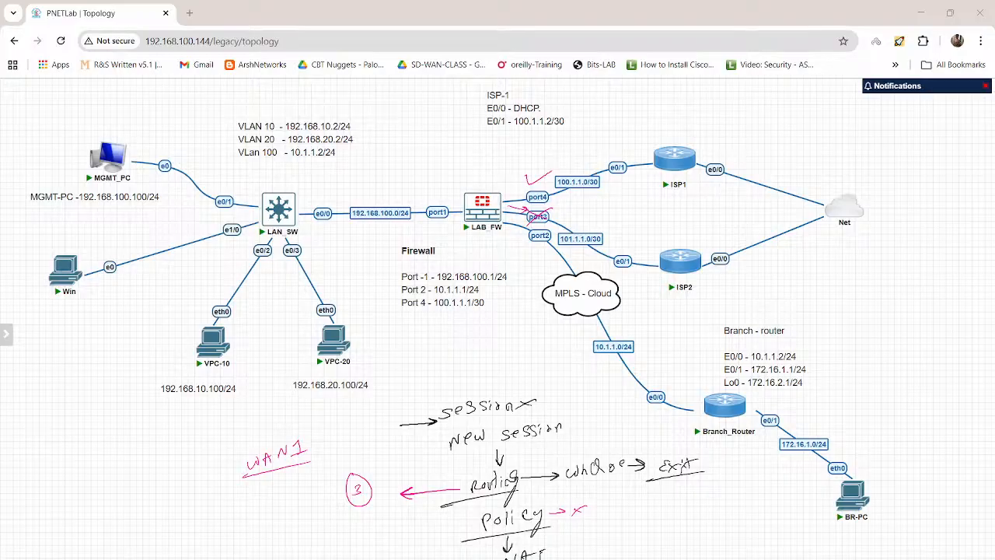
Step: Write the policy interfaces I-lan and O-WAN1, bracketed together, with an arrow down to an underlined NAT
mouse_move(134, 509)
left_mouse_down()
mouse_move(131, 520)
mouse_move(168, 517)
left_mouse_up()
left_click_drag(170, 510, 195, 503)
mouse_move(130, 511)
left_mouse_down()
mouse_move(153, 507)
mouse_move(147, 544)
mouse_move(216, 525)
left_mouse_up()
left_click_drag(215, 525, 231, 517)
mouse_move(224, 517)
left_mouse_down()
mouse_move(237, 516)
mouse_move(227, 544)
left_mouse_up()
mouse_move(221, 536)
left_mouse_down()
mouse_move(241, 549)
mouse_move(268, 542)
mouse_move(273, 554)
left_mouse_up()
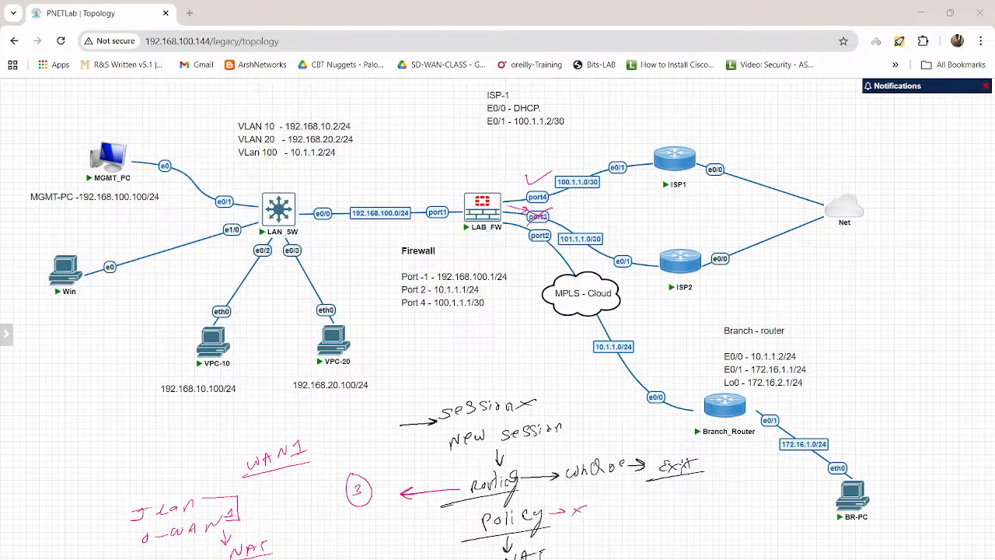
Step: Number the sketch with a circled 1 near Exit and a circled 2 near the policy notes, and clear all annotations
left_click_drag(615, 492, 620, 507)
left_click_drag(619, 482, 612, 486)
mouse_move(133, 430)
left_mouse_down()
mouse_move(147, 441)
mouse_move(134, 421)
left_mouse_up()
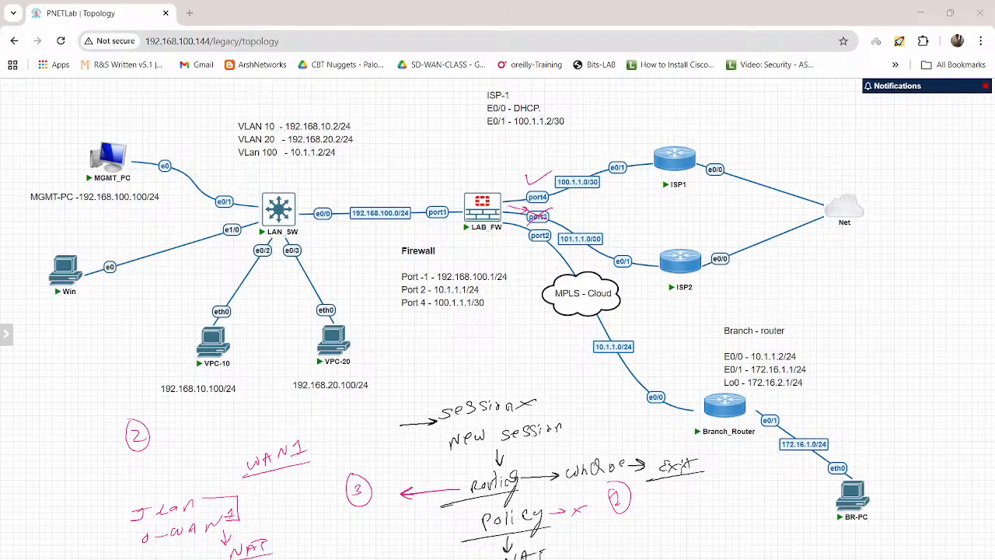
key("Escape")
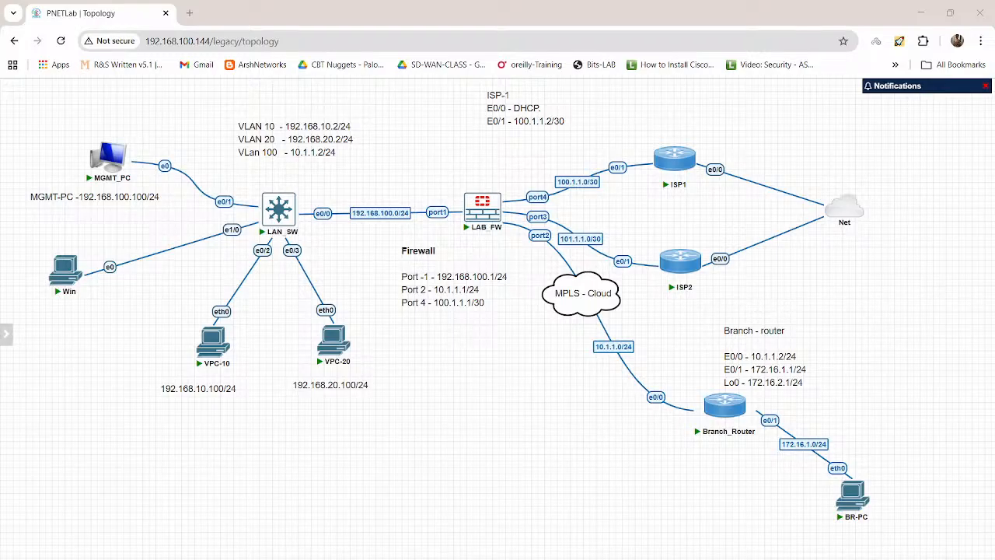
Step: Label MGMT_PC as webserver with an arrow and underline, and draw an arrow from ISP1 to a stick figure
left_click_drag(114, 145, 113, 126)
mouse_move(66, 105)
left_mouse_down()
mouse_move(76, 113)
mouse_move(153, 92)
left_mouse_up()
left_click_drag(66, 134, 169, 111)
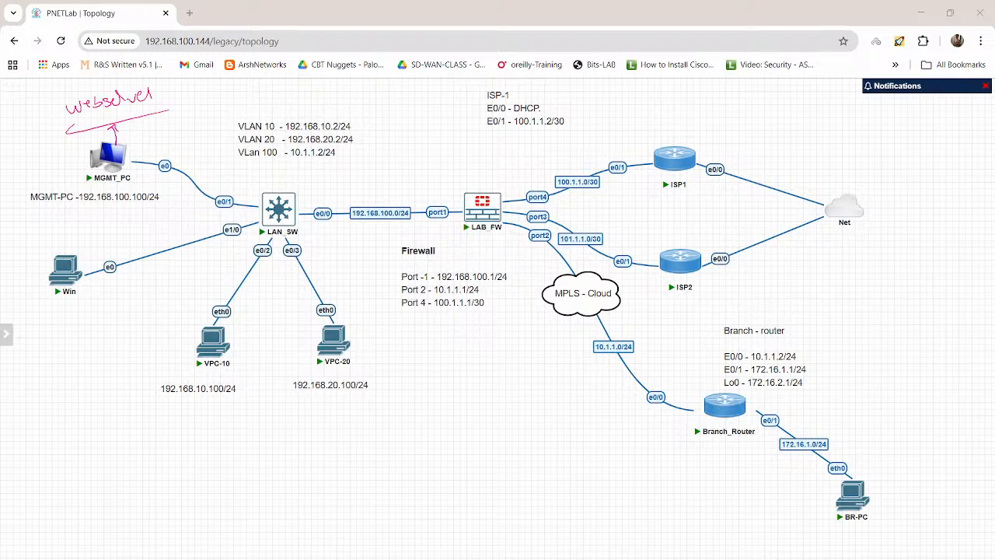
mouse_move(690, 147)
left_mouse_down()
mouse_move(754, 109)
mouse_move(758, 130)
mouse_move(774, 132)
left_mouse_up()
Step: Write an underlined DNAT below the firewall port notes, and clear all annotations
left_click_drag(451, 351, 456, 365)
mouse_move(448, 352)
left_mouse_down()
mouse_move(455, 360)
mouse_move(491, 348)
left_mouse_up()
left_click_drag(492, 343, 502, 339)
left_click_drag(497, 341, 499, 353)
left_click_drag(433, 380, 529, 359)
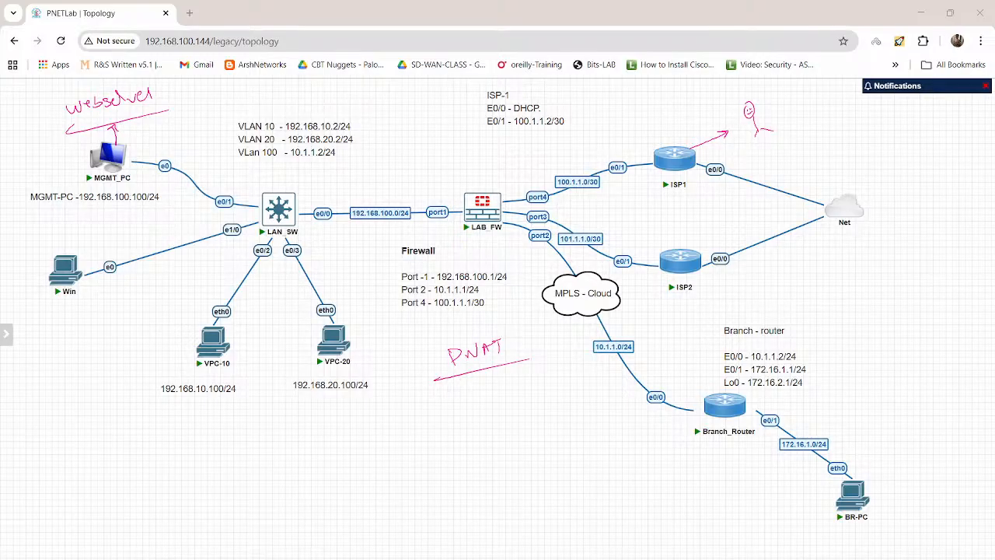
key("Escape")
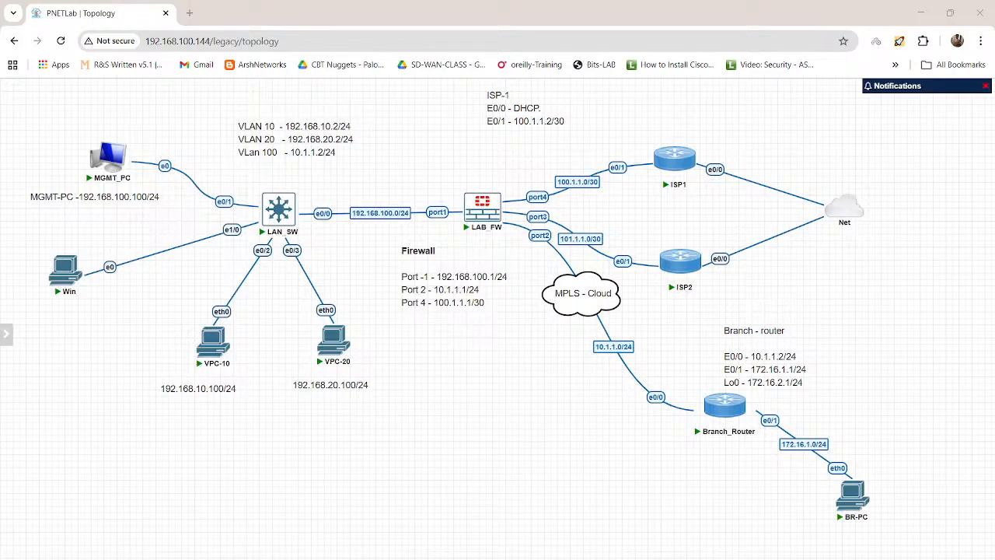
Step: Switch to the MGMT_PC virtual machine and launch Control Panel from its Command Prompt
mouse_move(582, 558)
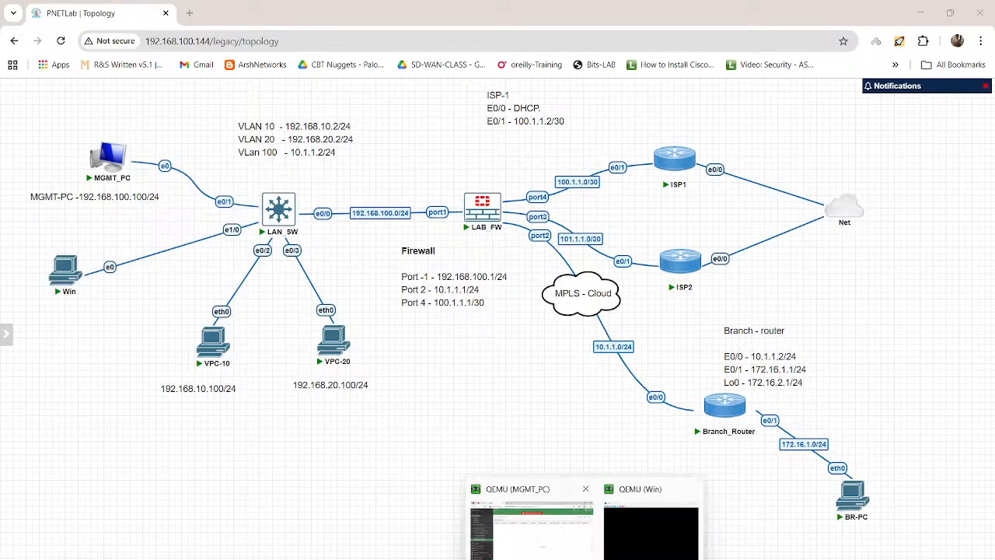
left_click(525, 533)
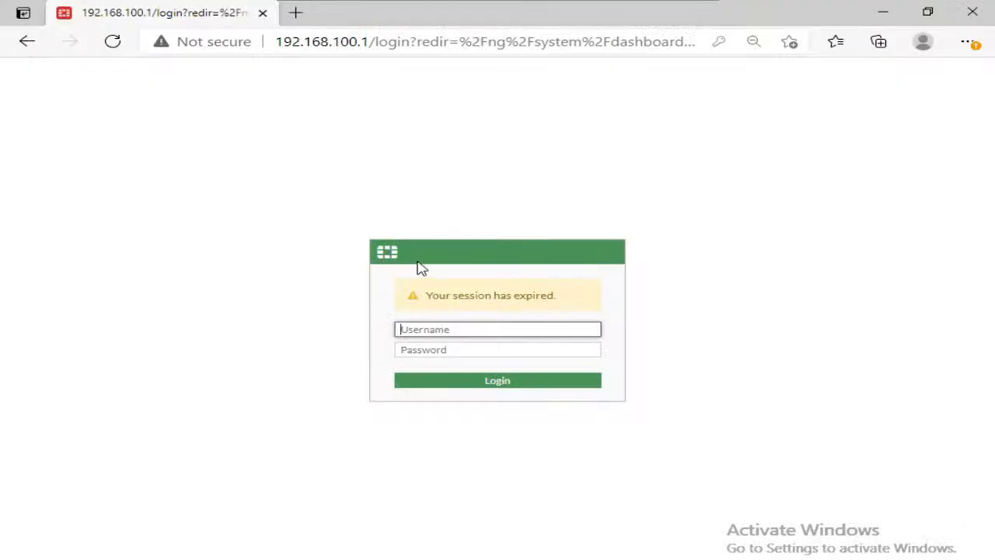
left_click(438, 331)
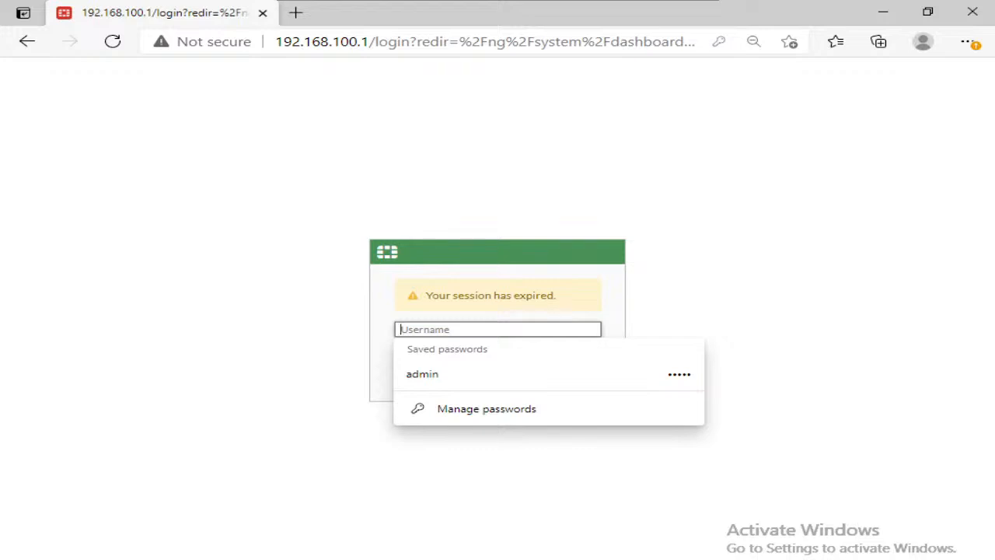
left_click(318, 558)
left_click(445, 337)
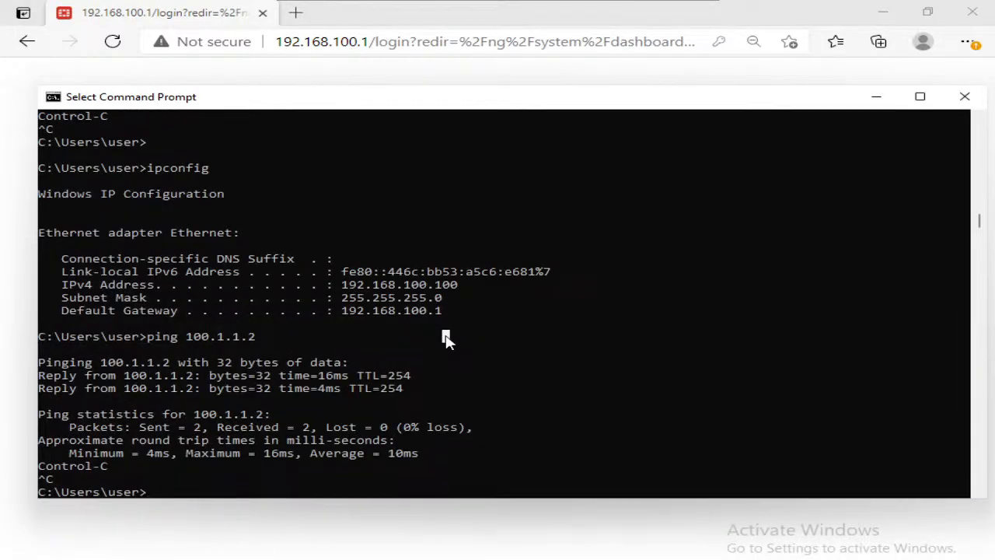
type("control")
key("Return")
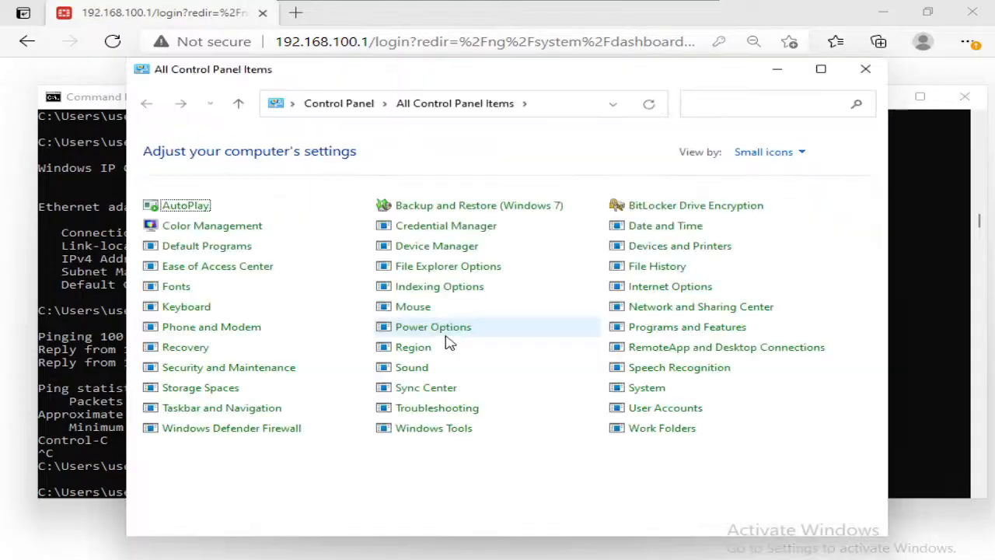
Step: Show Control Panel by category and open the Windows features list under Programs
left_click(799, 153)
left_click(792, 198)
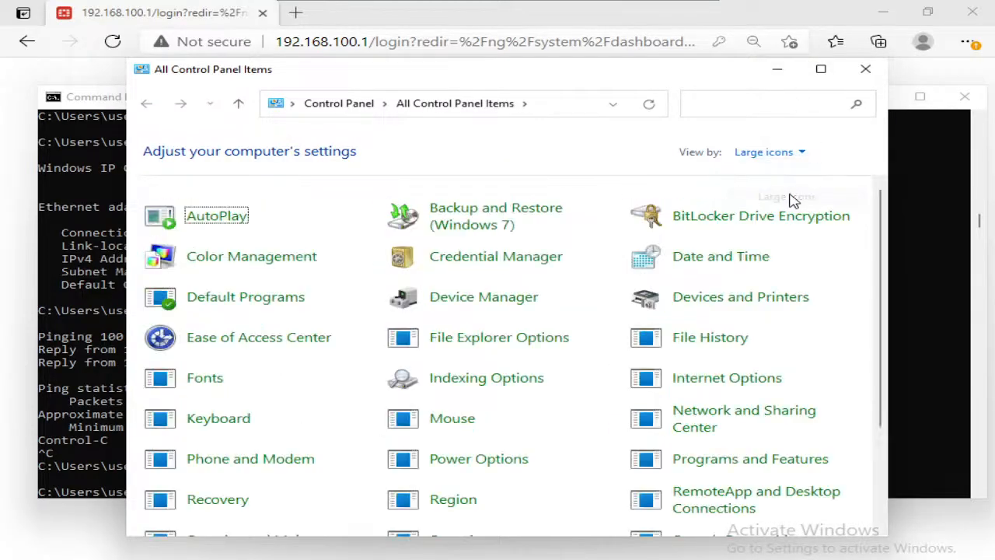
left_click(768, 153)
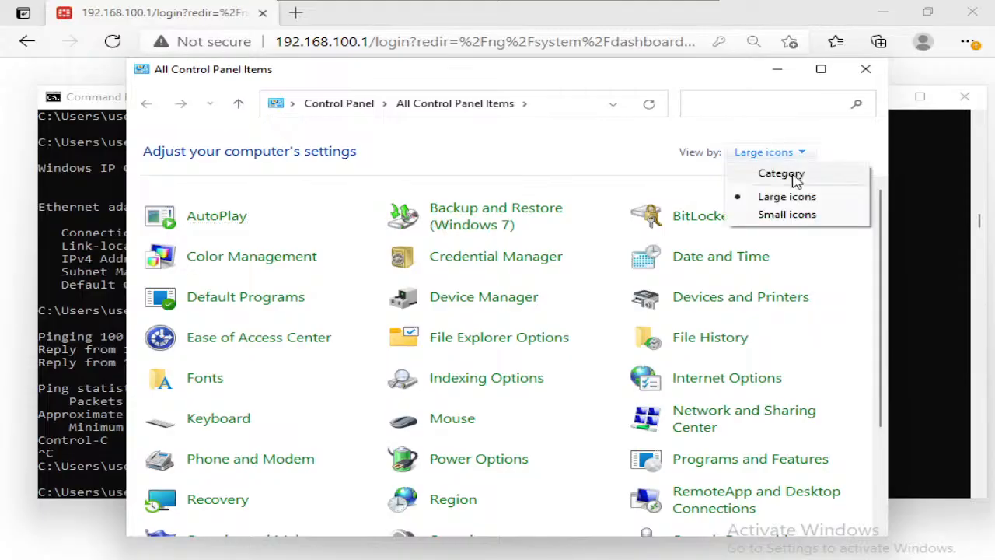
left_click(782, 174)
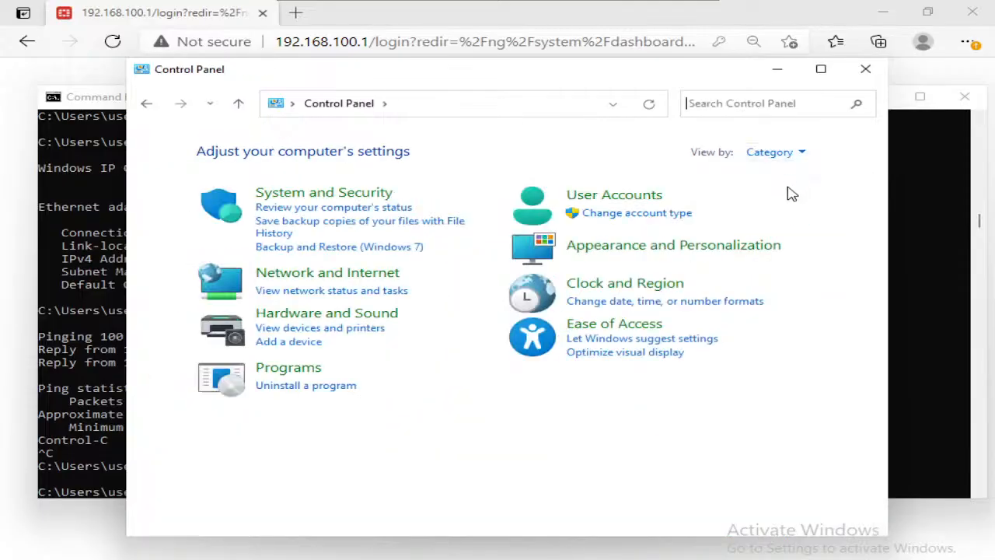
left_click(291, 368)
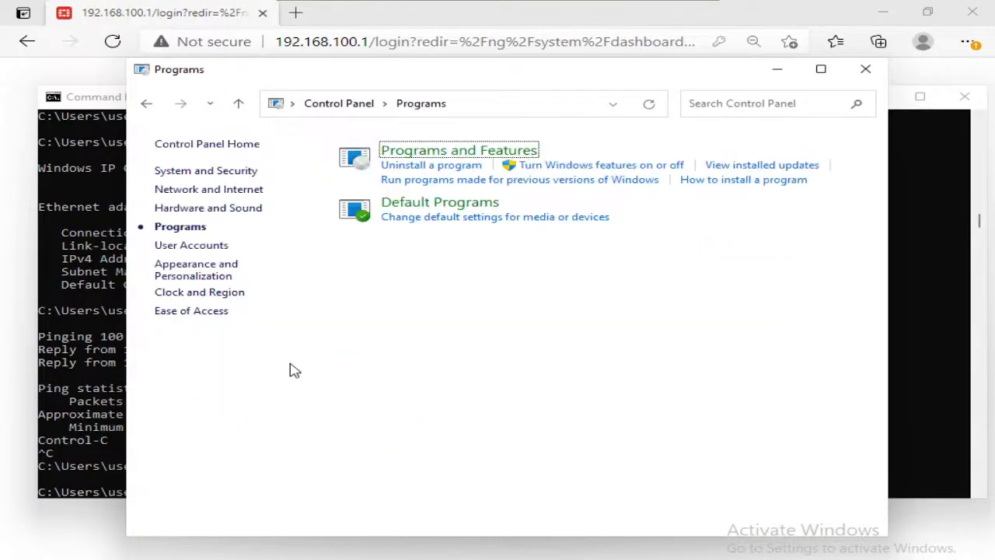
left_click(572, 167)
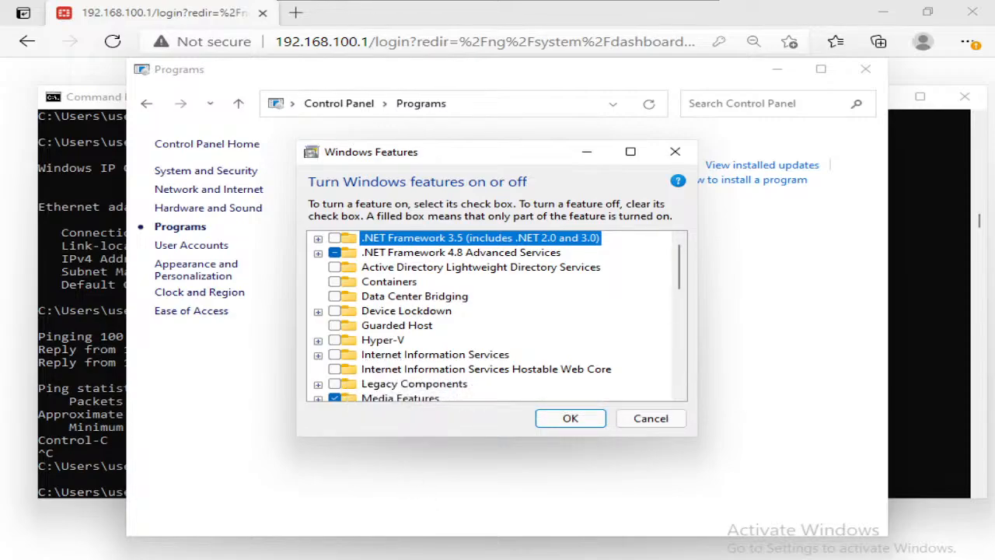
Step: Test the local web server at 127.0.0.1 in the InPrivate browser window, and close that window
mouse_move(497, 554)
left_click(485, 520)
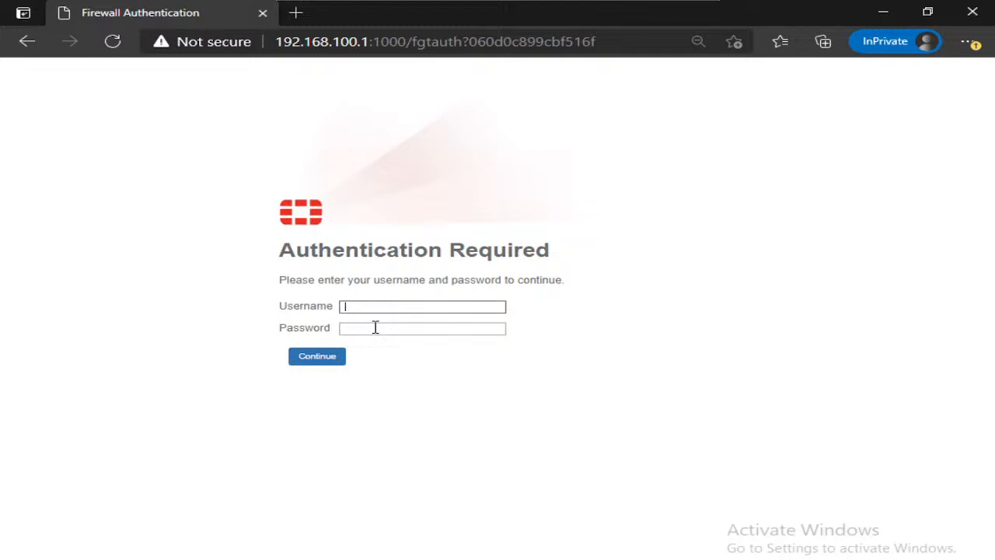
left_click(362, 41)
type("12")
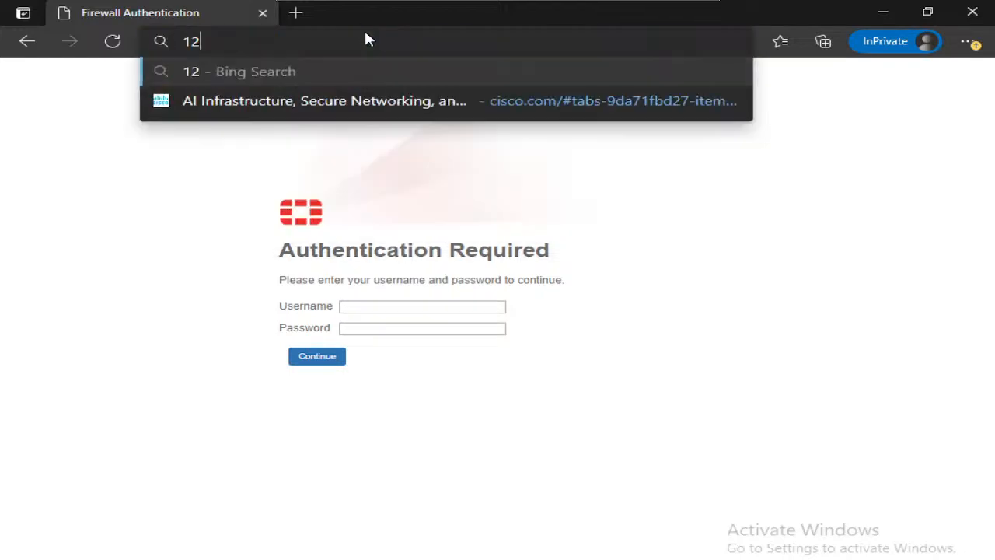
type("7.0.0.1")
key("Return")
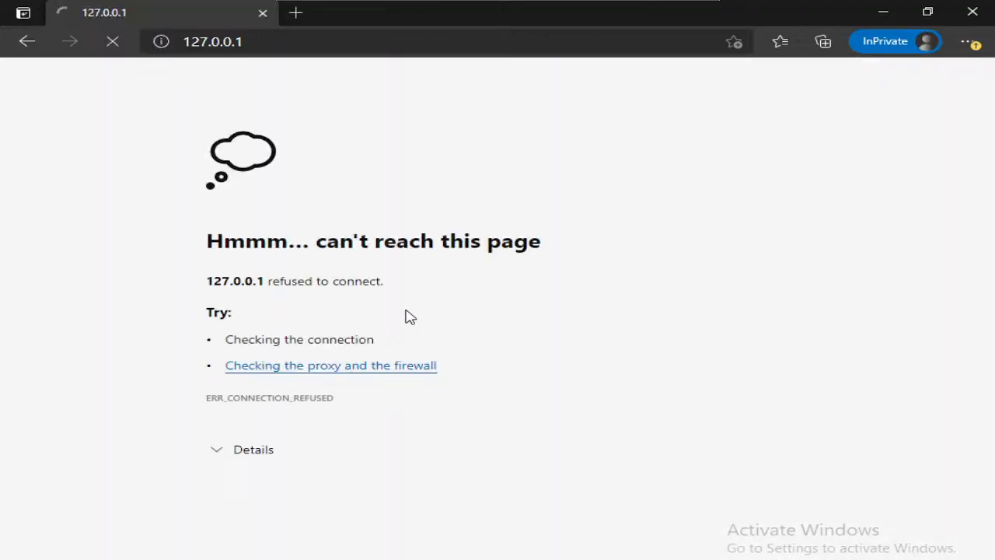
left_click(964, 14)
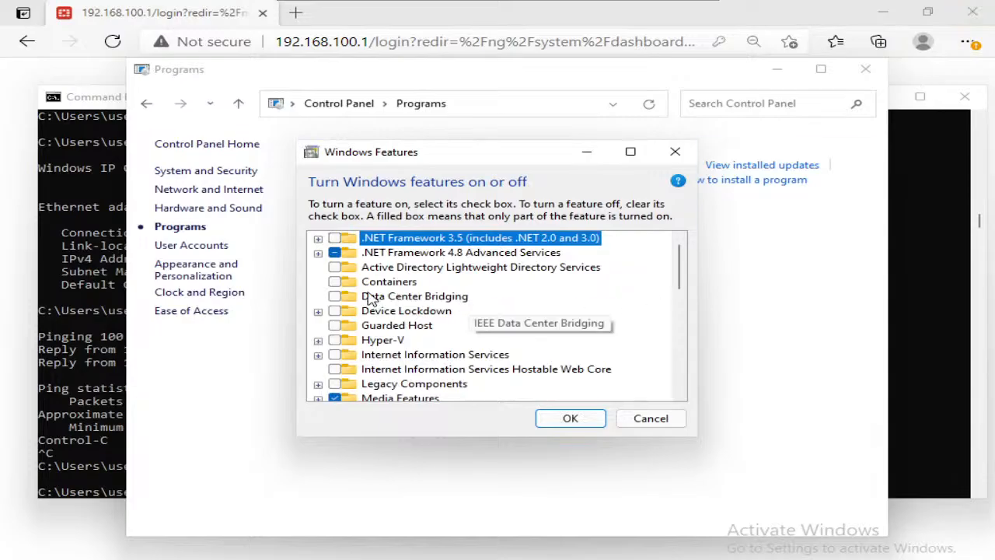
Step: Turn on the Internet Information Services feature and apply the change
left_click(334, 356)
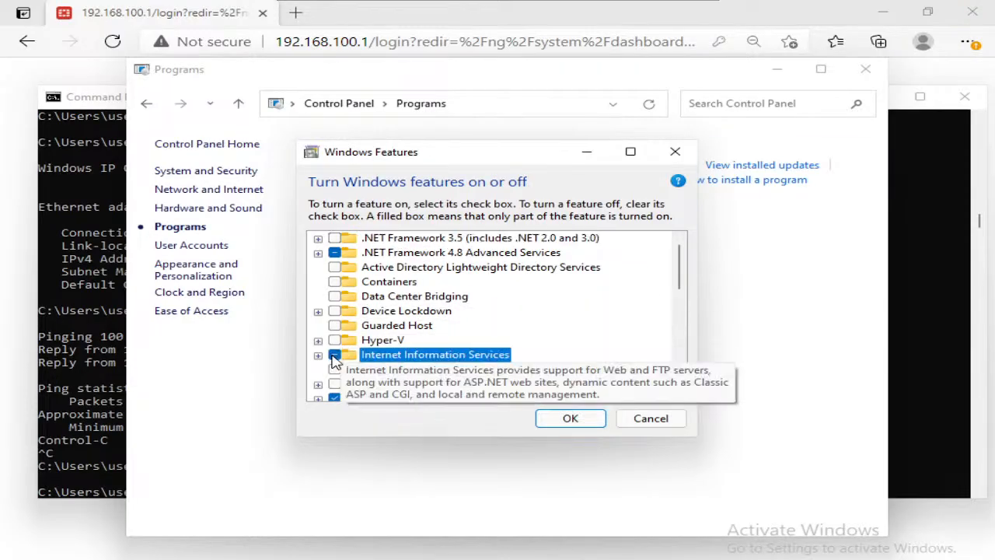
left_click(584, 427)
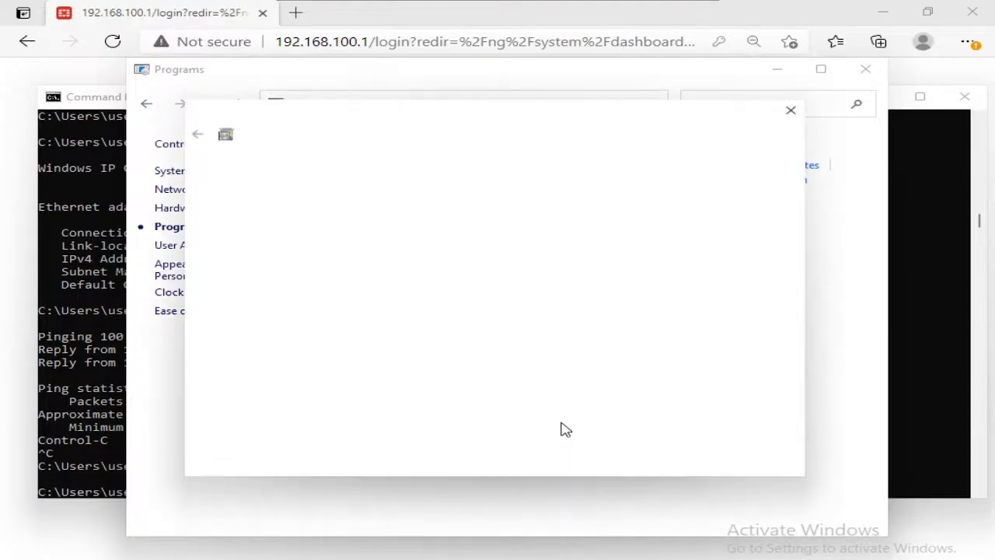
Step: Return to the PNETLab topology, stop the Win node connected to LAN_SW, and bring up the choices for adding an object
mouse_move(527, 16)
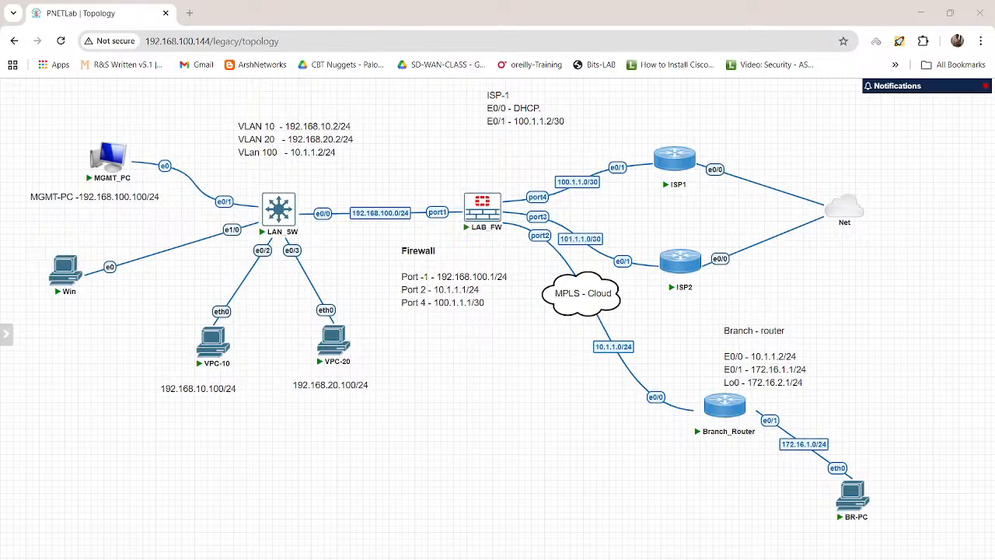
right_click(65, 266)
left_click(89, 317)
right_click(829, 287)
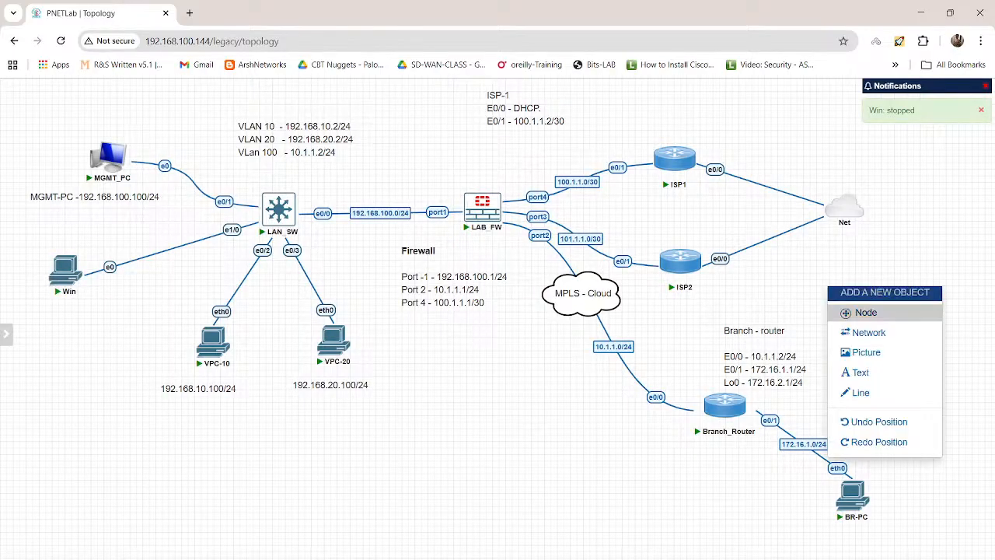
left_click(674, 159)
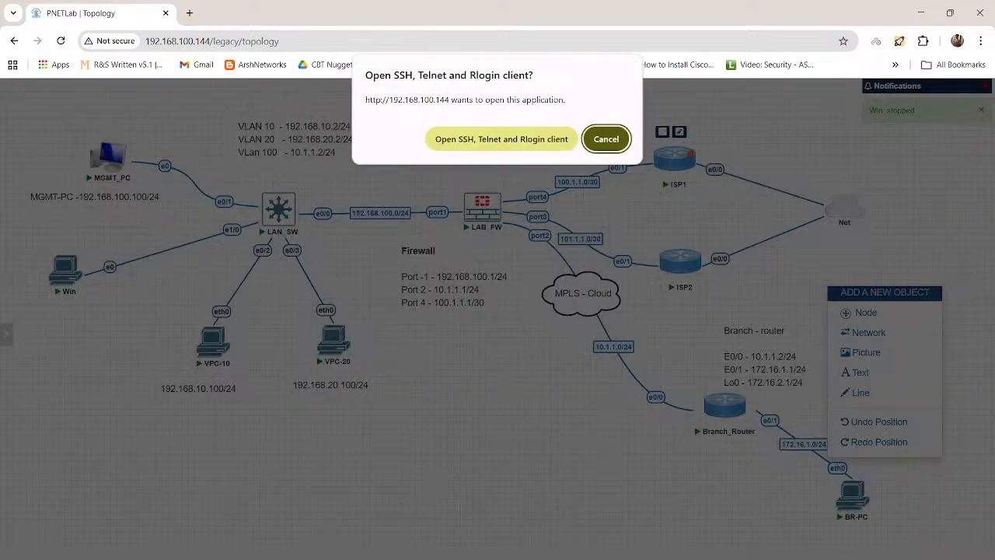
left_click(502, 139)
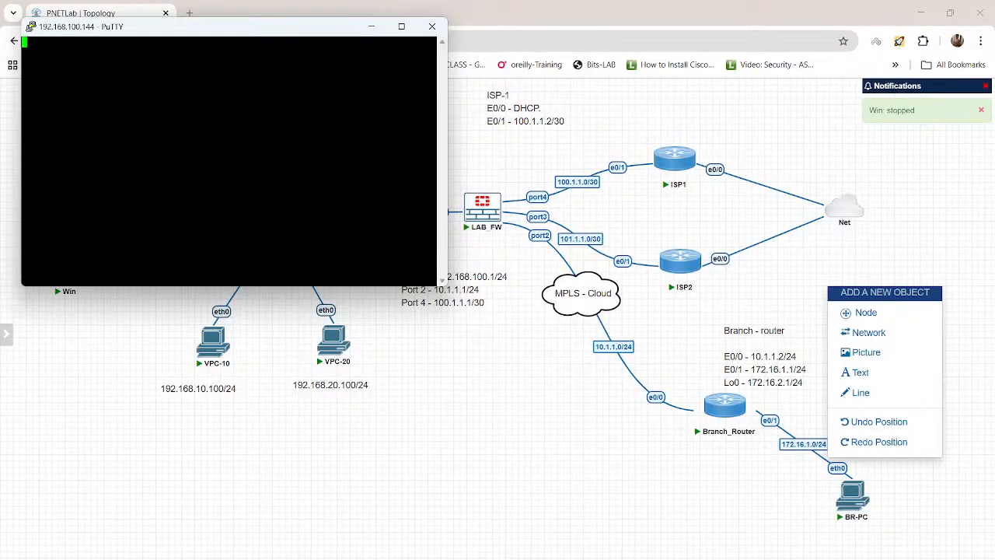
key("Return")
key("Return")
key("Return")
key("Return")
key("Return")
key("Return")
key("Return")
key("Return")
key("Return")
key("Return")
key("Return")
key("Return")
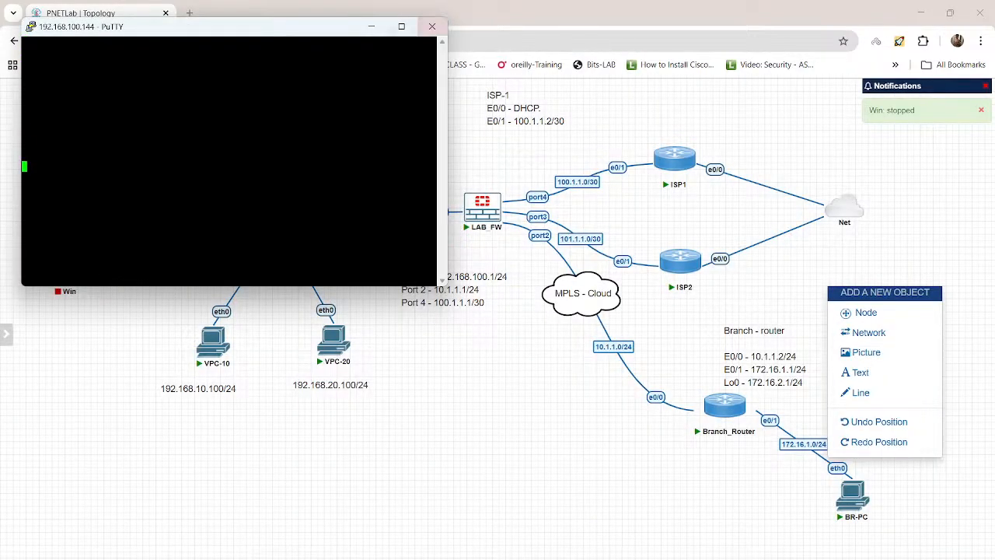
left_click(432, 26)
left_click(509, 351)
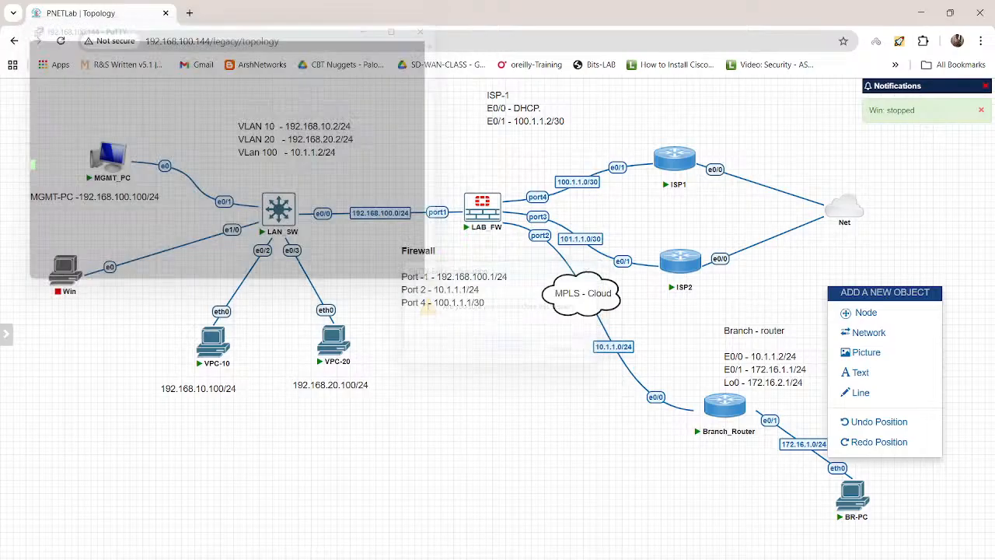
Step: Start adding a new node from the Windows template with the win-11-x64-DEV image
left_click(866, 312)
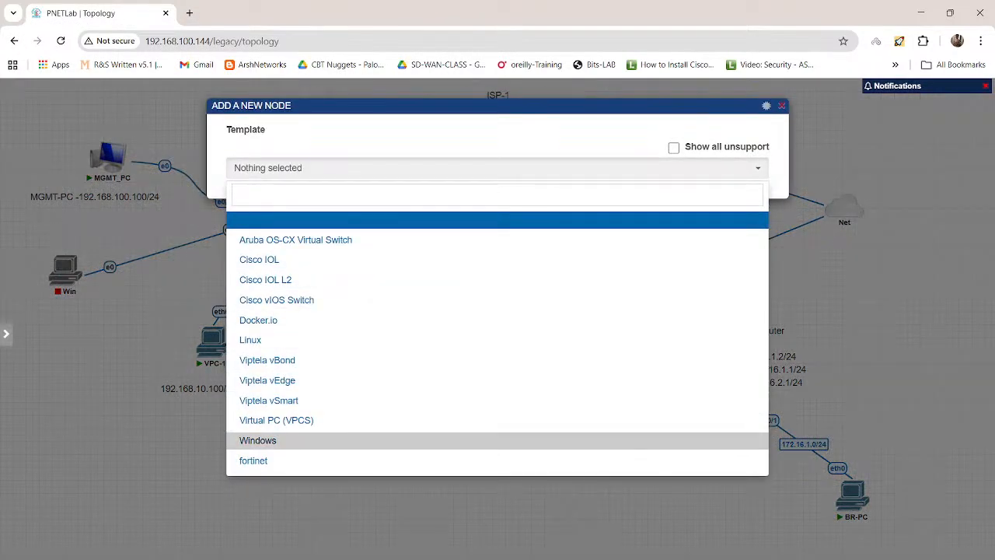
key("Return")
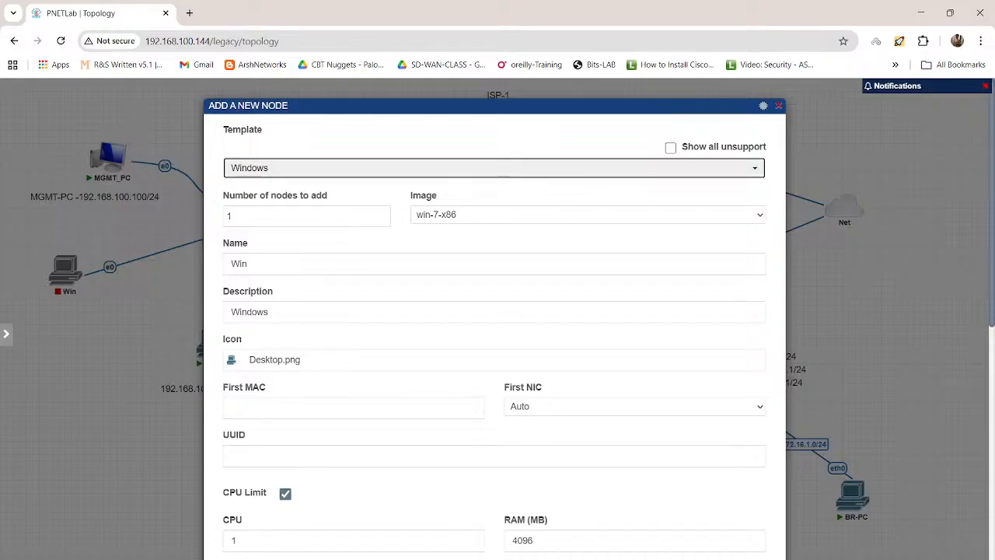
scroll(494, 311, "down", 1)
left_click(588, 150)
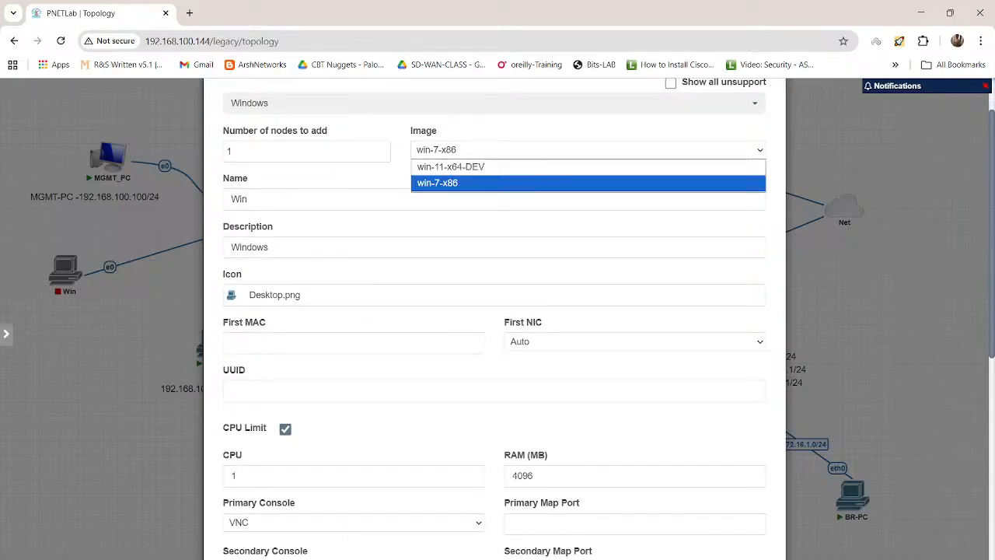
left_click(467, 166)
Step: Set the new Windows node's CPU count to 4 and save the node
scroll(494, 311, "down", 2)
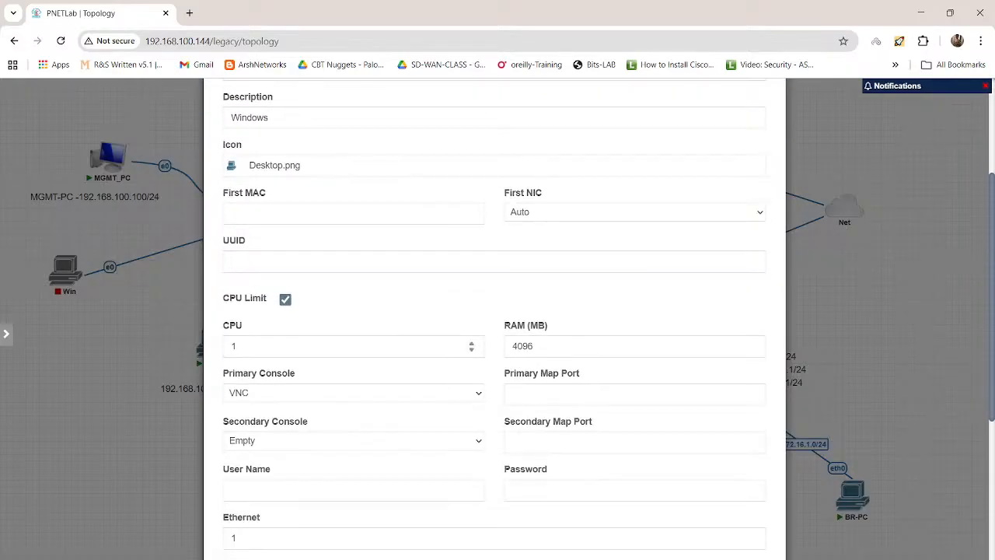
double_click(235, 346)
type("4")
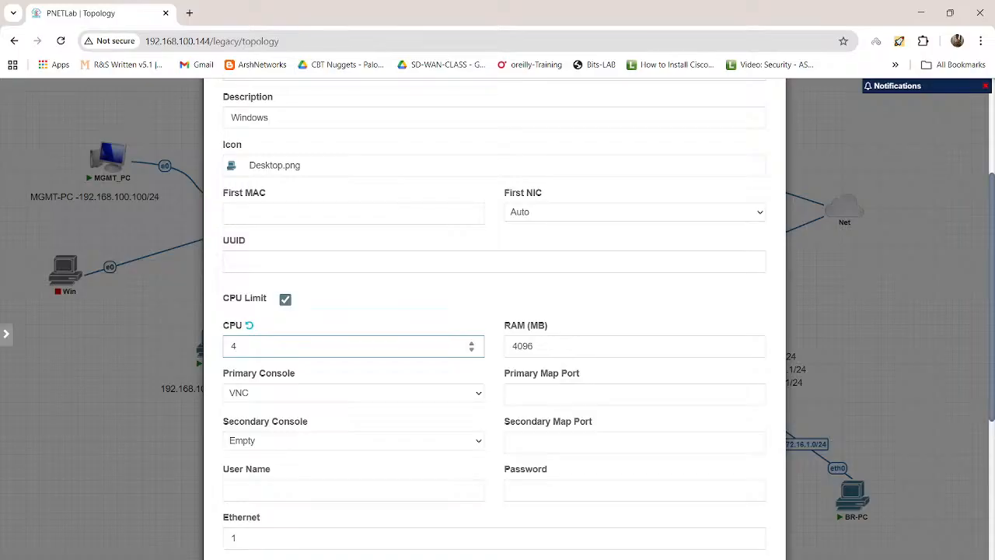
left_click(373, 307)
scroll(467, 446, "down", 5)
left_click(466, 550)
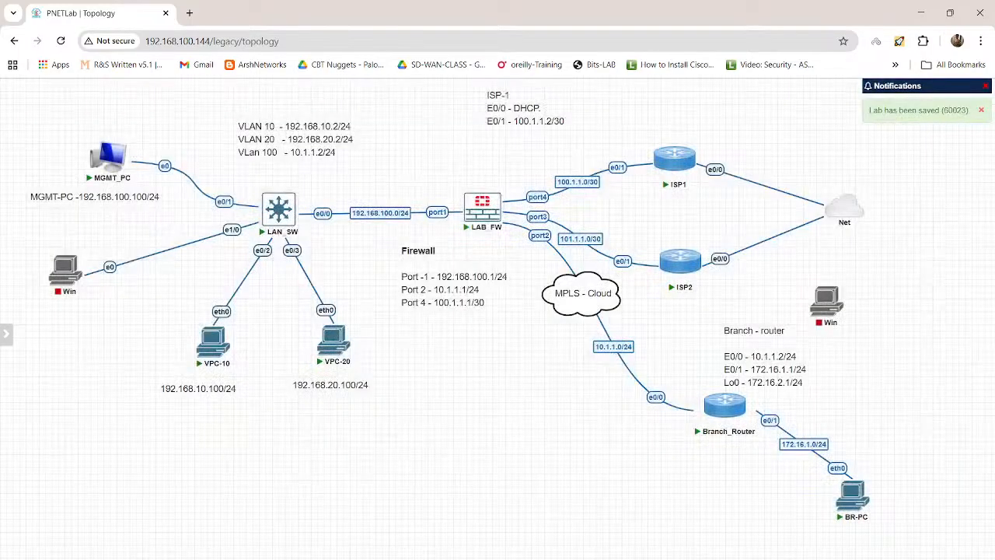
Step: Connect the new Win node's e0 to ISP2's e0/2, and place the node below and to the right of Net
mouse_move(840, 294)
left_click_drag(843, 294, 681, 261)
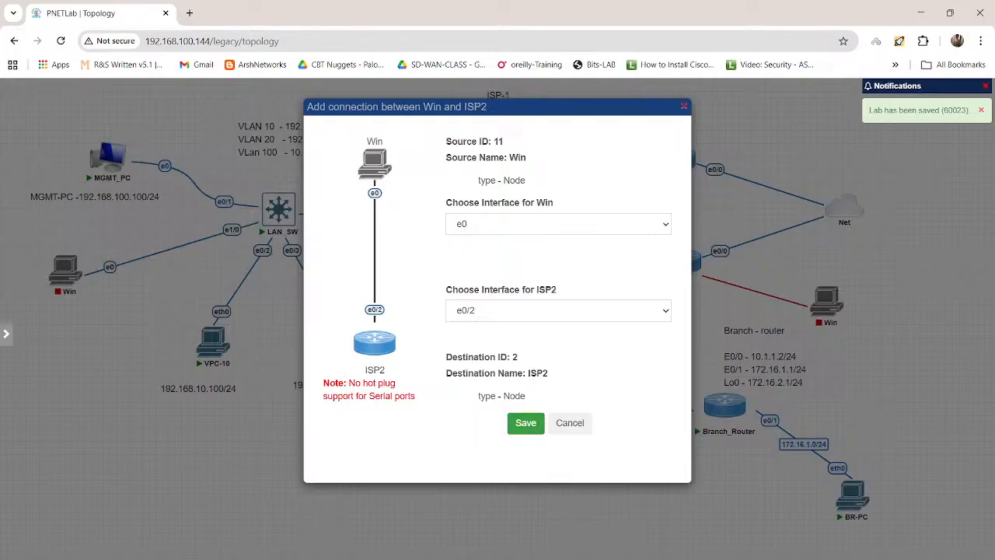
left_click(526, 423)
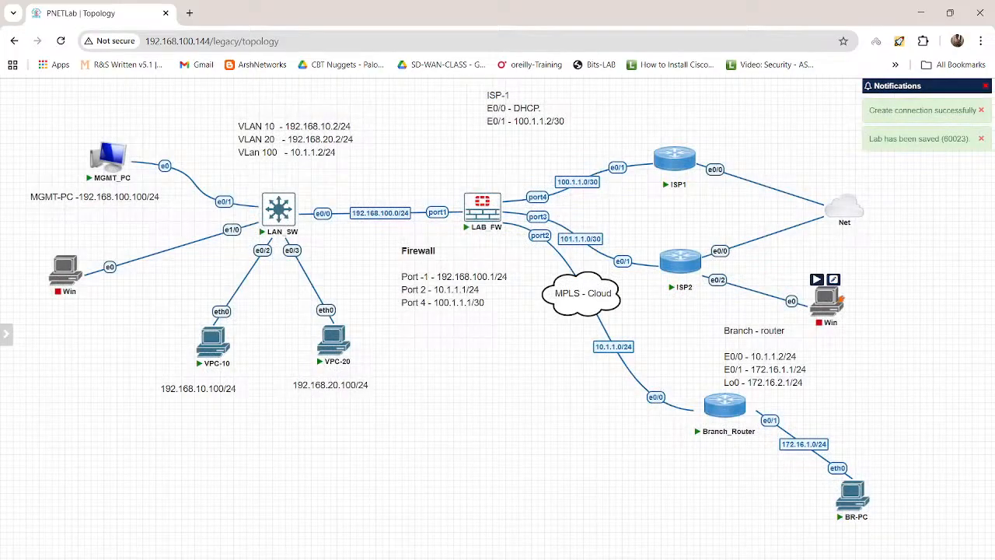
left_click_drag(828, 300, 908, 277)
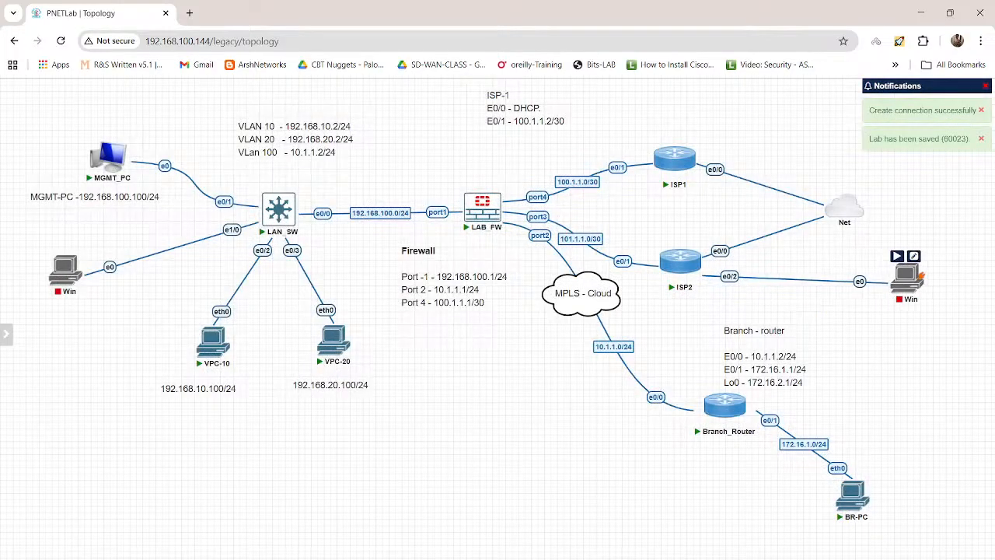
Step: Stop Branch_Router and delete its connection to LAB_FW's port2
right_click(723, 404)
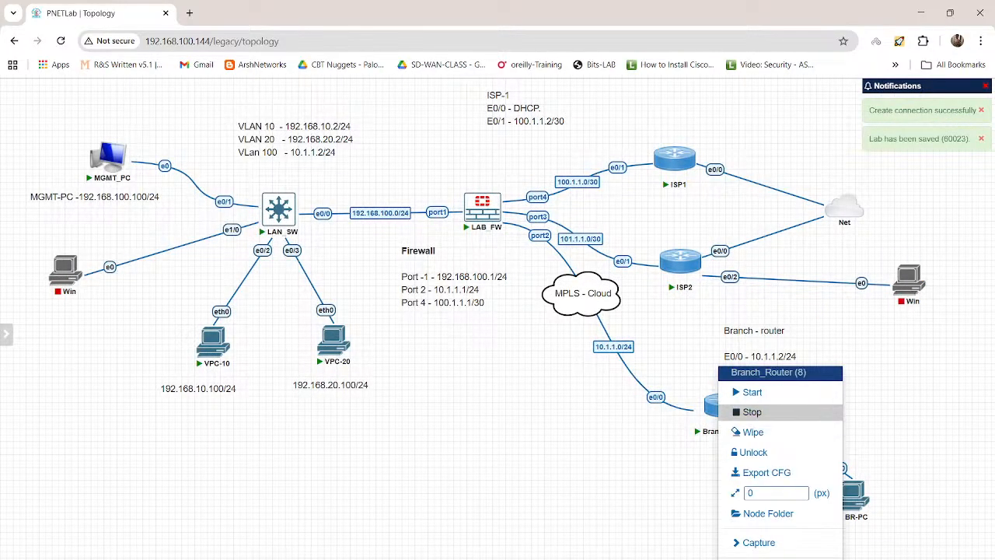
left_click(752, 412)
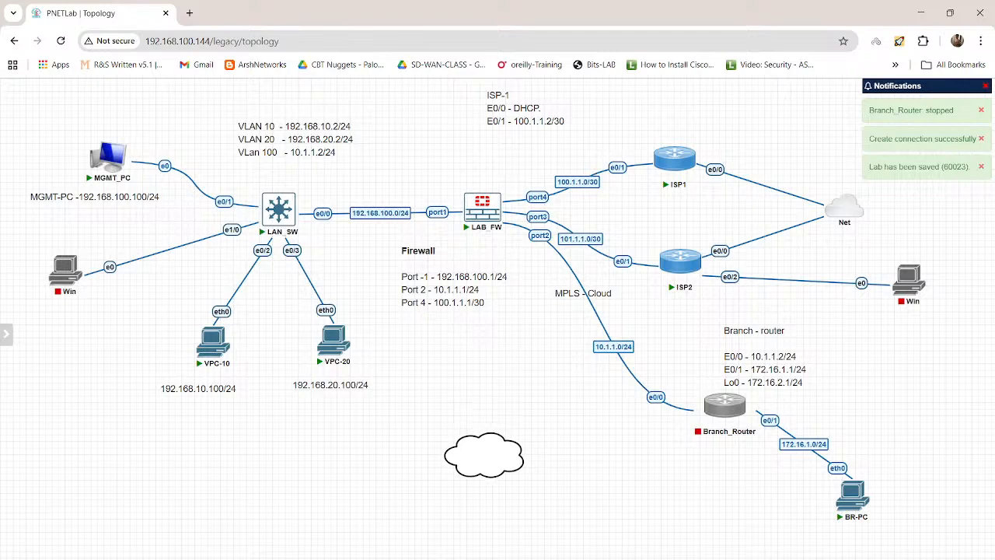
right_click(539, 235)
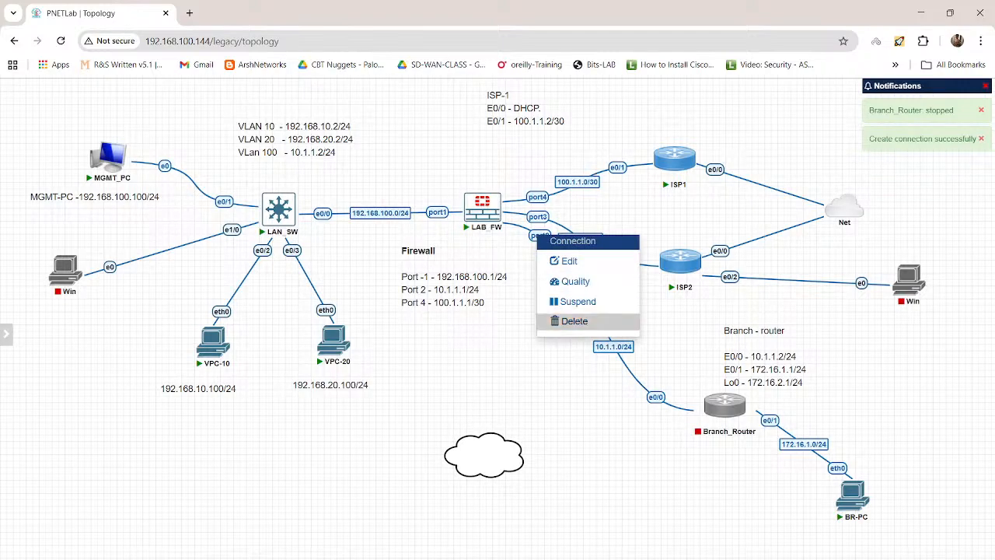
left_click(561, 322)
Step: Delete the Branch_Router node and the "Branch - router" text note that lists its interface addresses
right_click(720, 411)
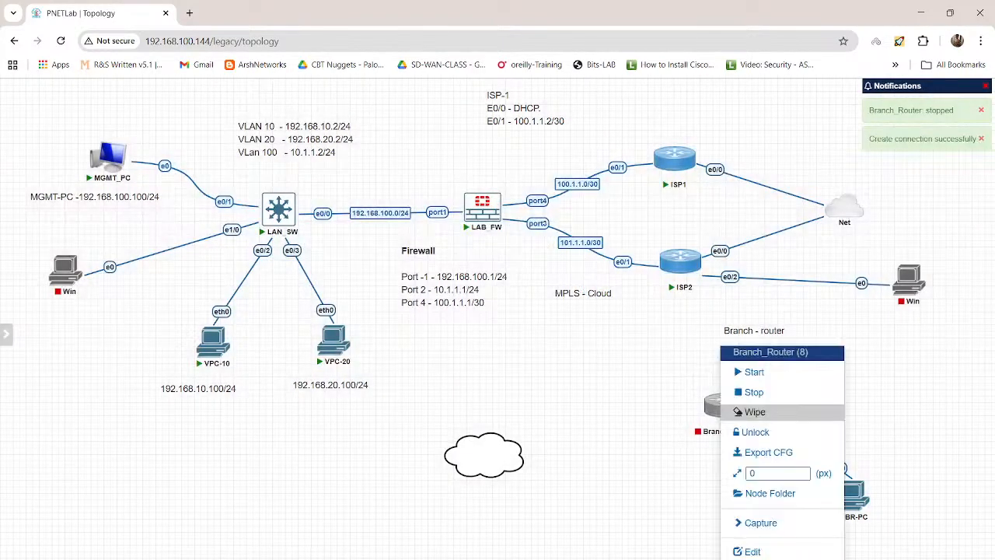
left_click(745, 559)
left_click(474, 165)
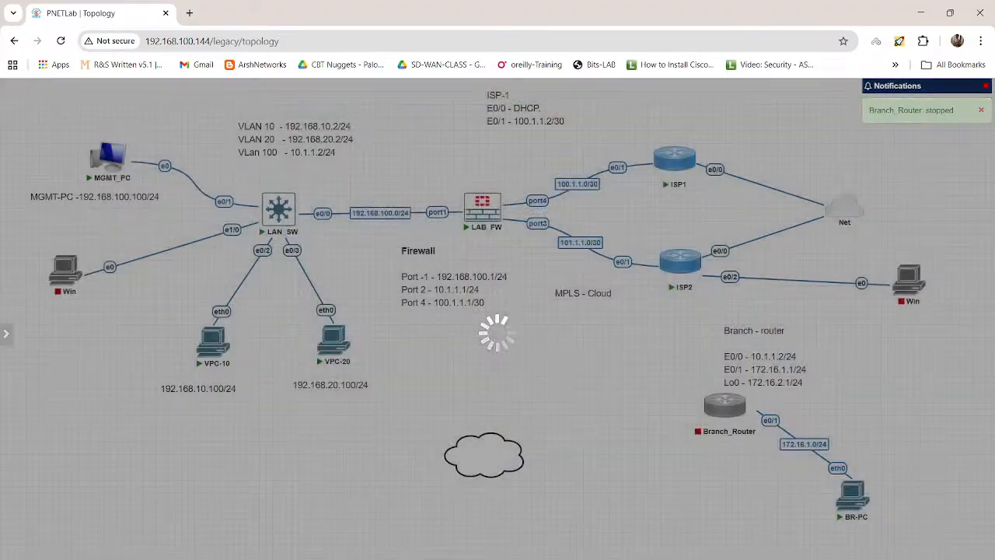
right_click(751, 362)
left_click(787, 489)
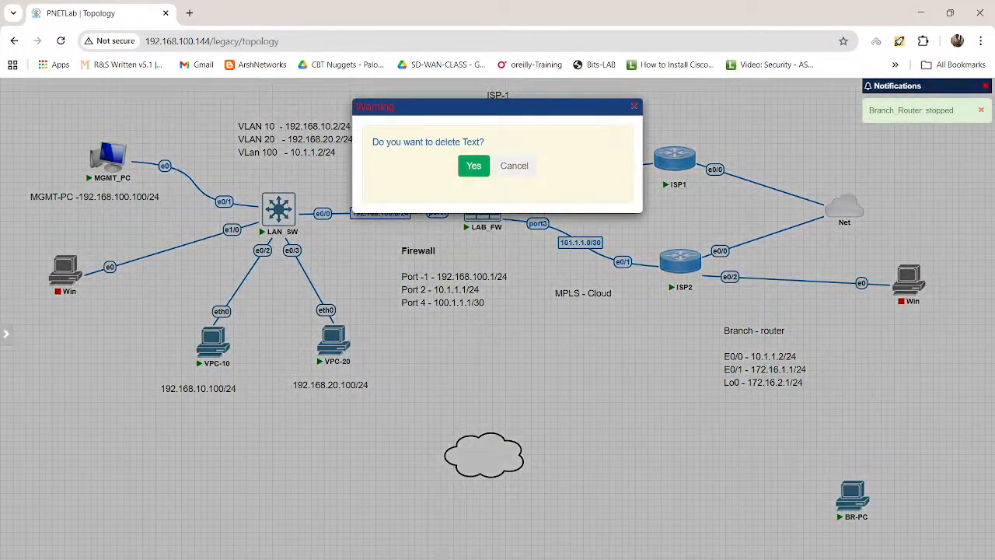
left_click(474, 160)
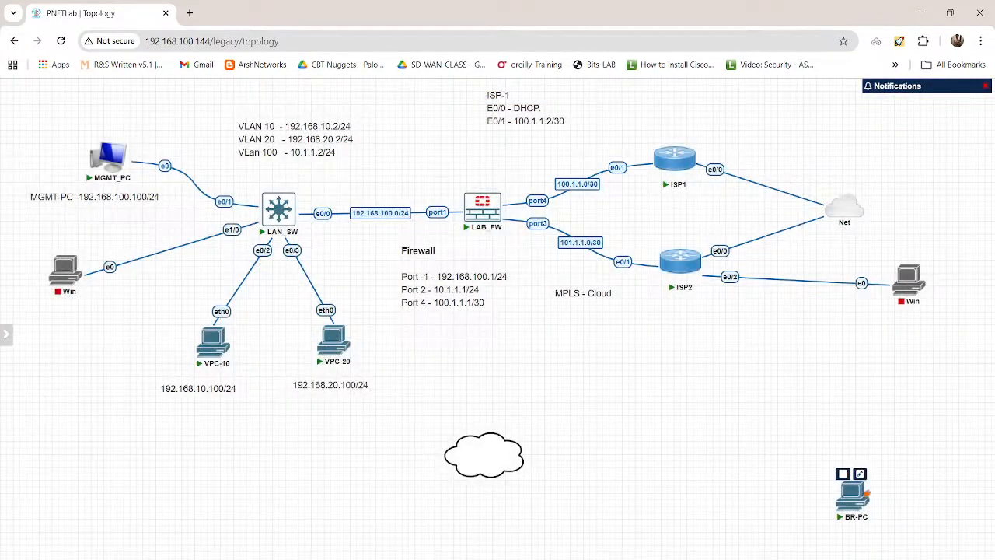
Step: Stop the BR-PC node and delete it from the topology
right_click(853, 495)
left_click(883, 413)
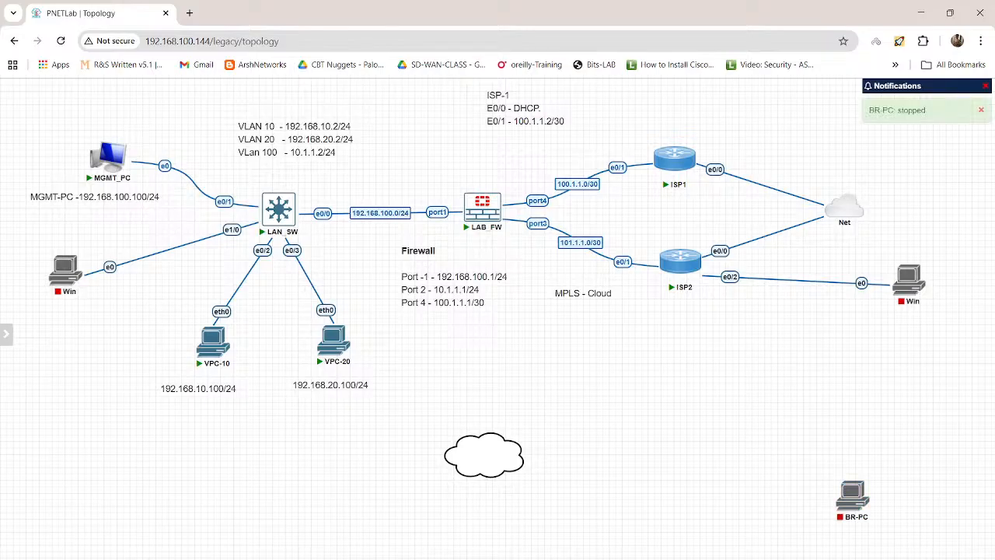
right_click(853, 494)
left_click(875, 551)
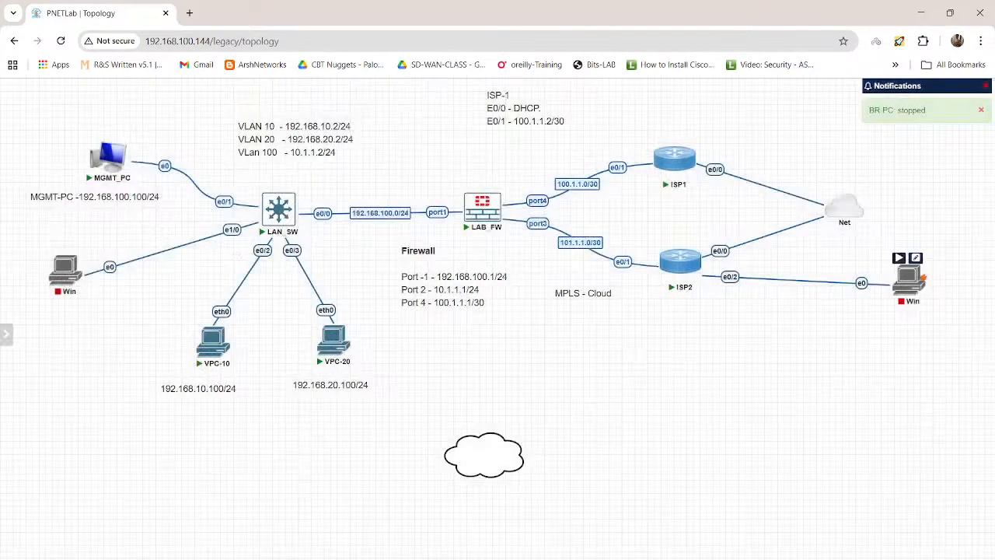
Step: Move the Win node attached to ISP2 down into the cleared branch area and change its name to Test_user
left_click_drag(921, 274, 861, 417)
left_click(854, 396)
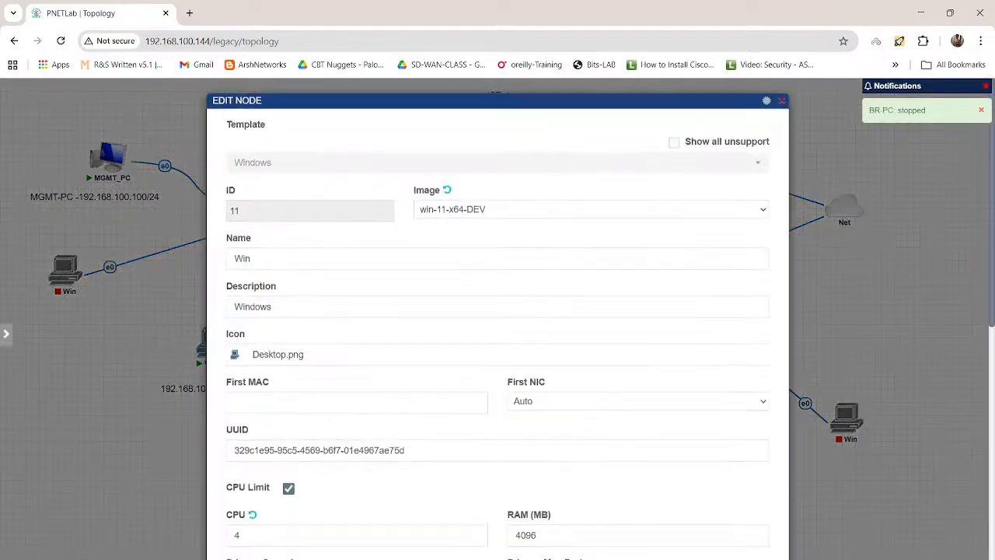
double_click(242, 264)
type("T")
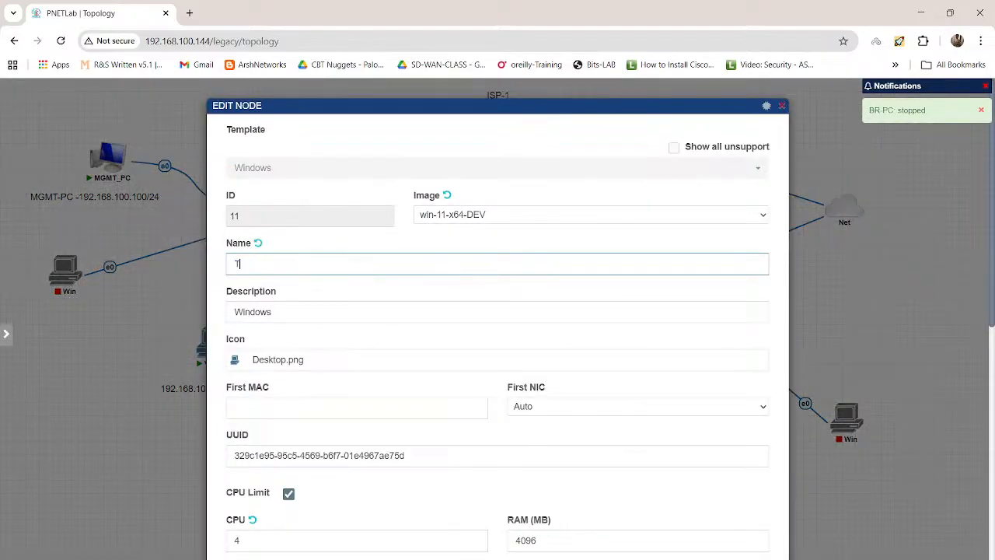
type("est_user")
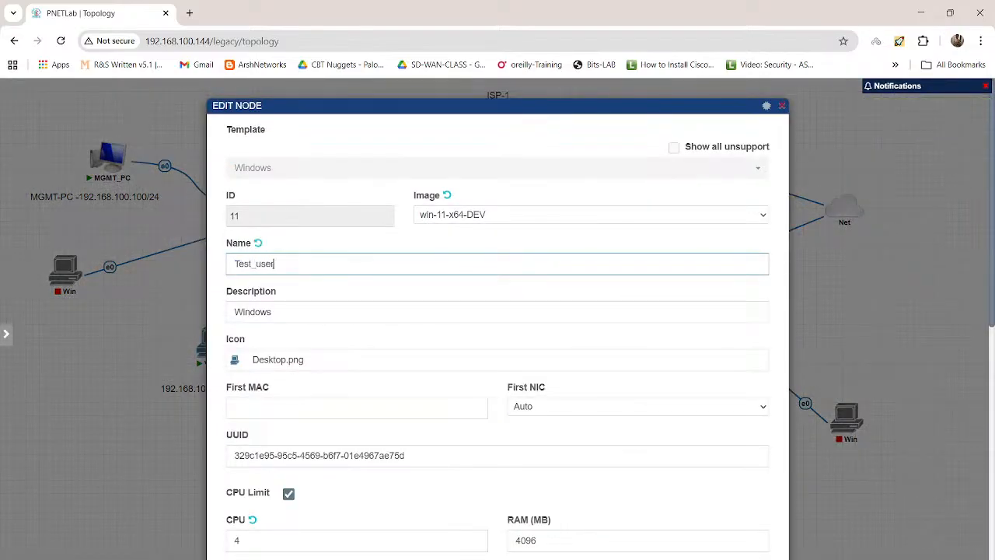
Step: Set the Test_user node's icon to User_icon.png and save the node settings
scroll(498, 327, "down", 5)
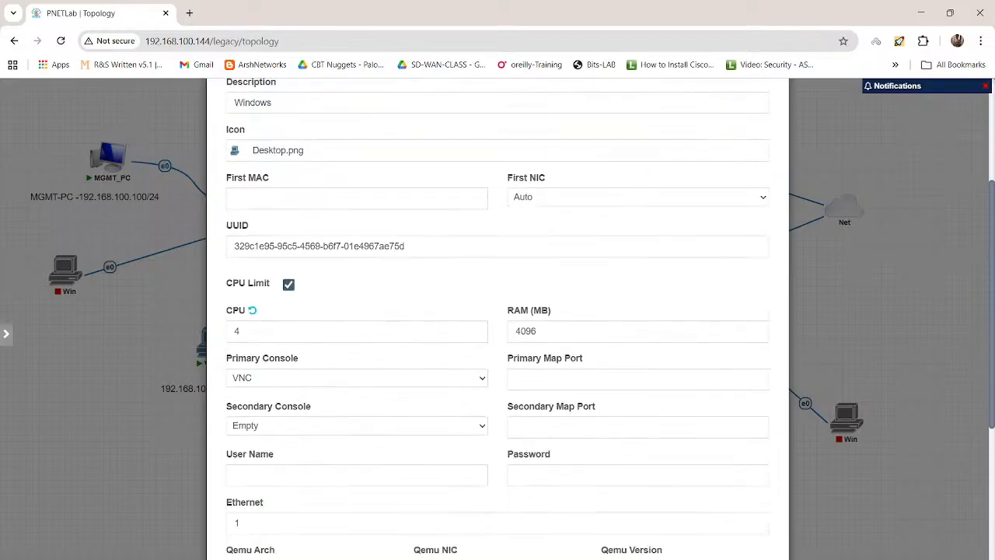
scroll(498, 327, "down", 2)
scroll(498, 327, "up", 7)
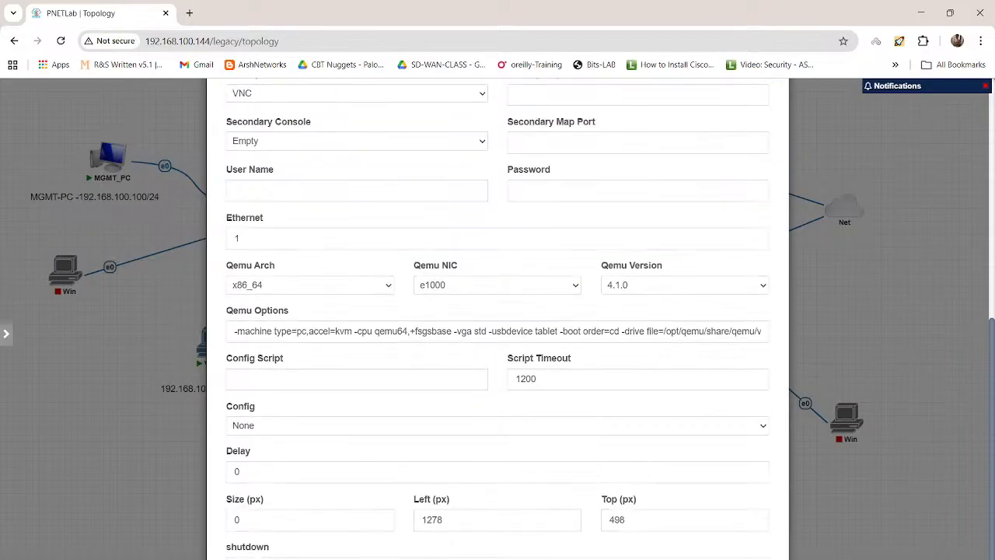
left_click(327, 270)
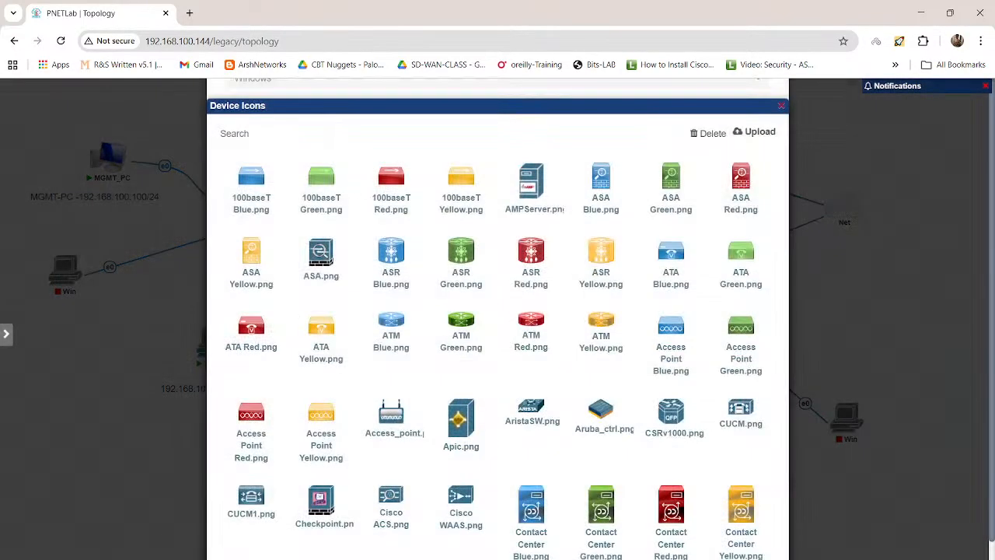
left_click(271, 134)
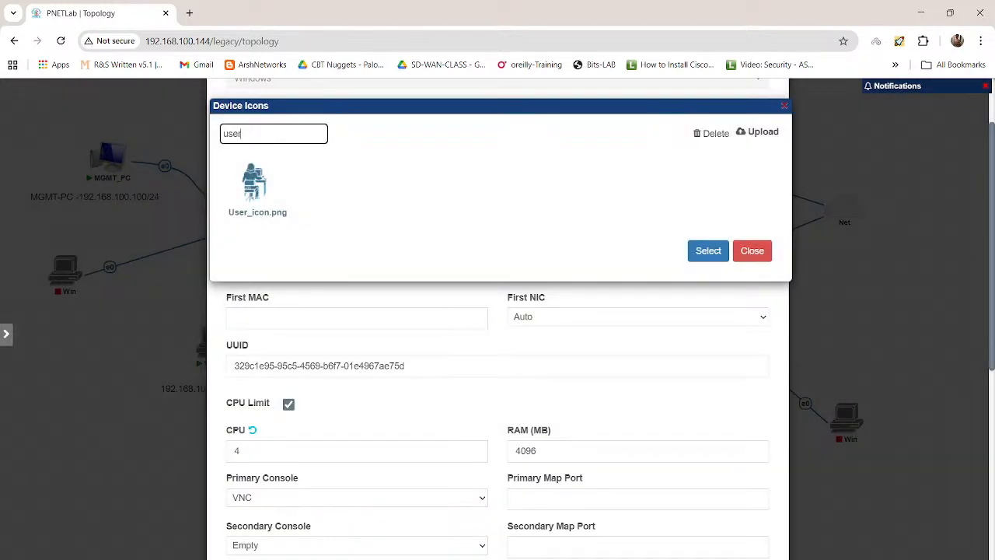
left_click(254, 187)
left_click(708, 250)
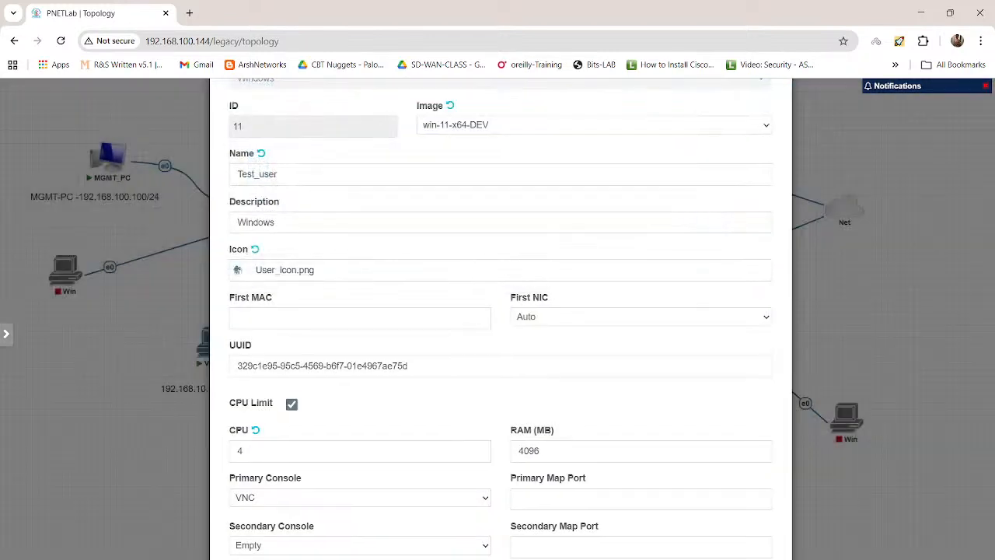
scroll(498, 319, "down", 6)
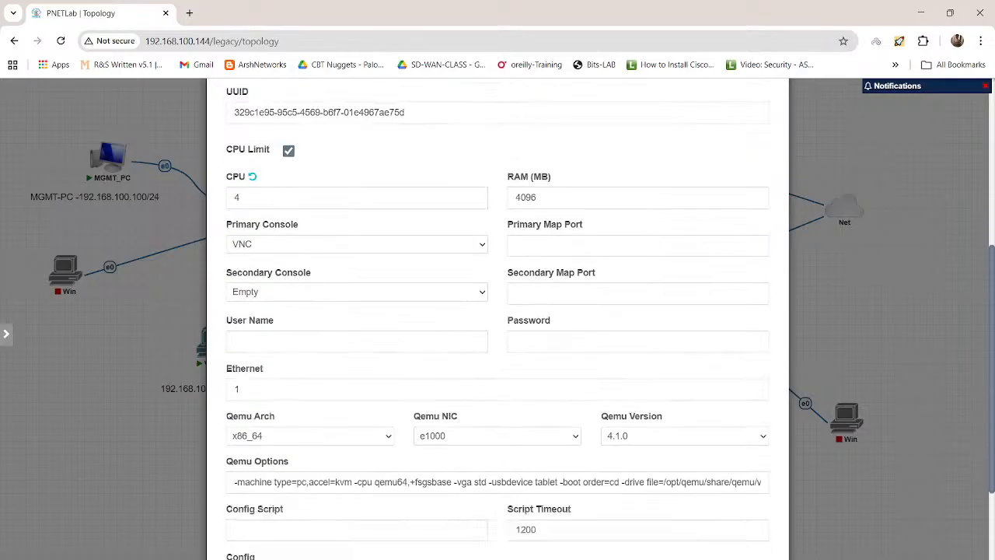
left_click(470, 550)
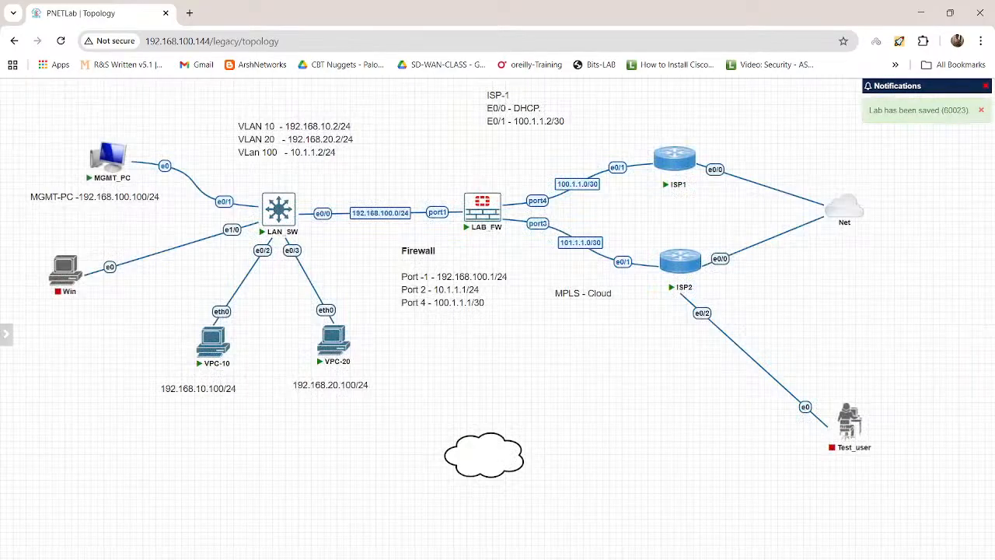
Step: Label the link between ISP2 e0/2 and Test_user as 150.1.1.0/24 and apply the change
mouse_move(852, 421)
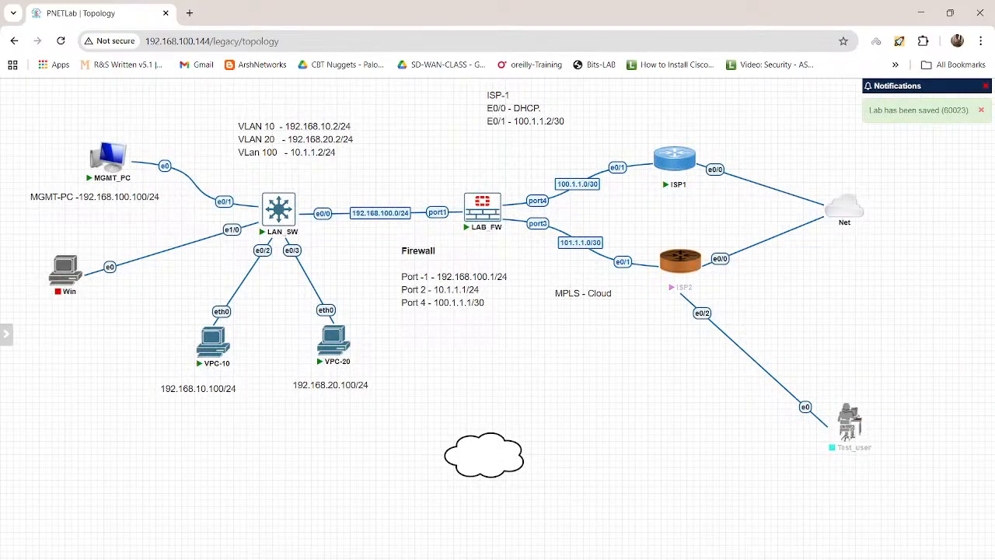
right_click(701, 315)
left_click(733, 340)
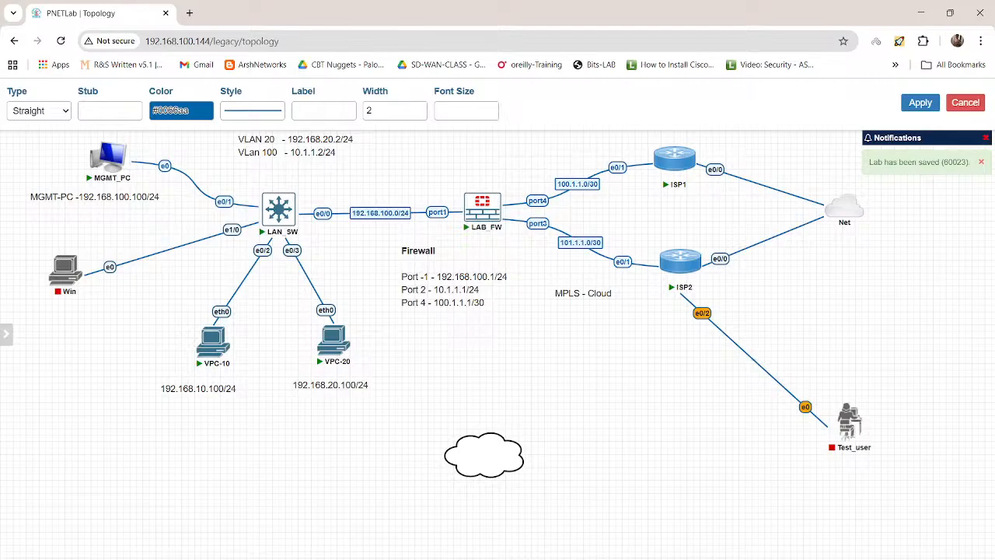
left_click(323, 112)
type("150.1")
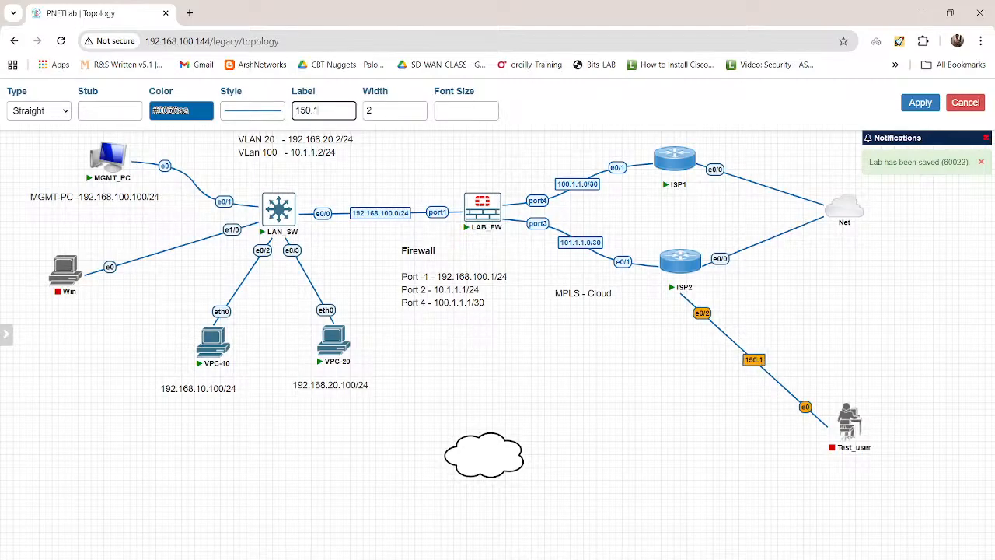
type(".1.0/24")
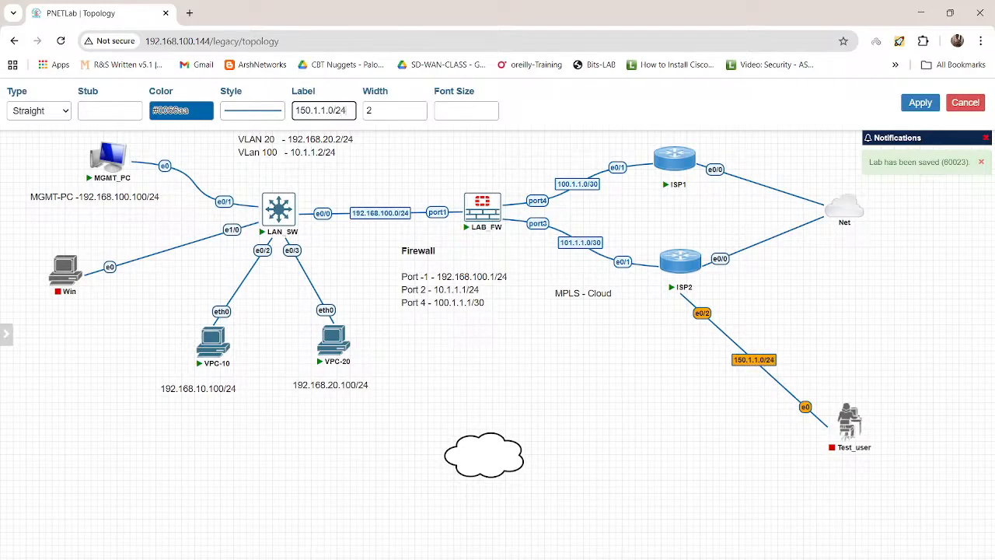
left_click(920, 103)
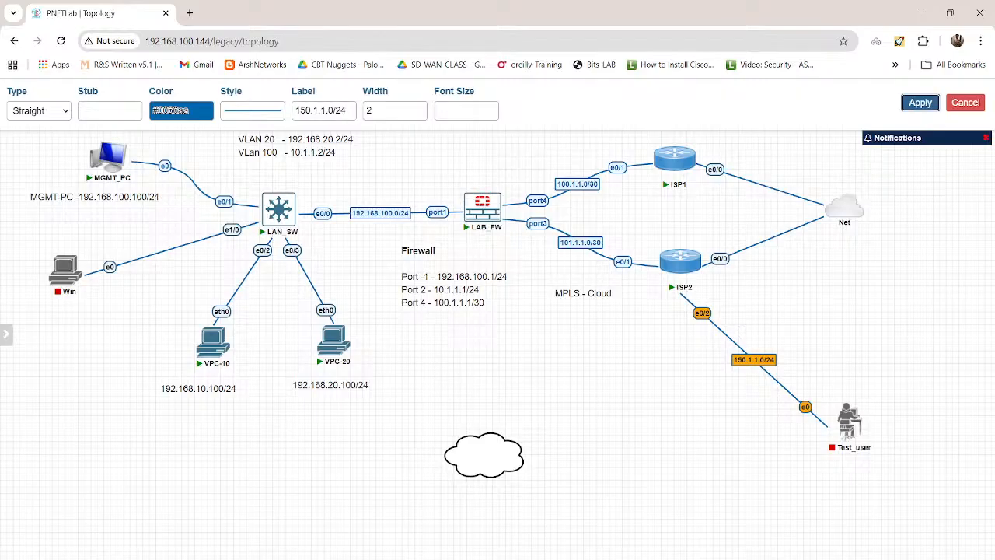
Step: Start the Test_user node and bring up the ISP2 router console at its command prompt
left_click(837, 396)
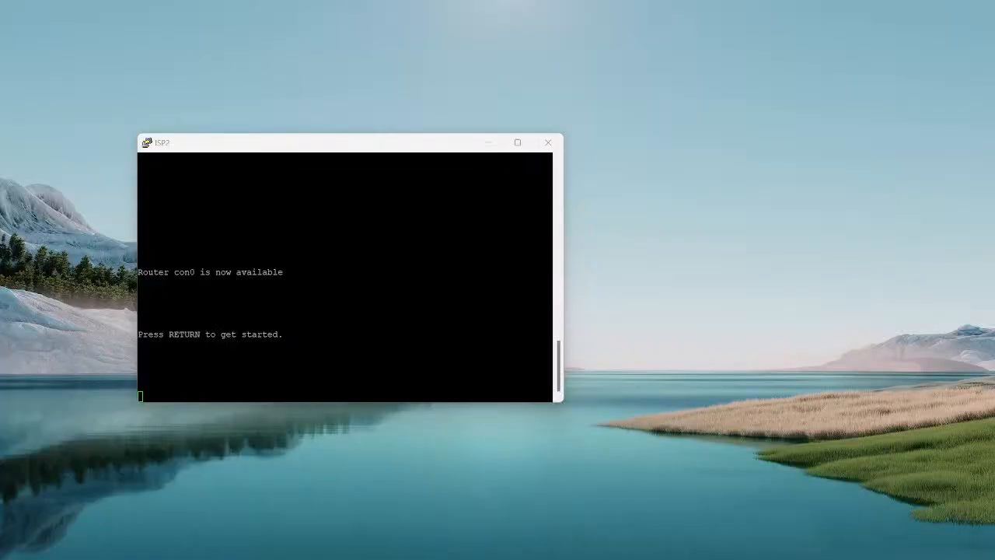
left_click(898, 528)
key("Return")
key("Return")
key("Return")
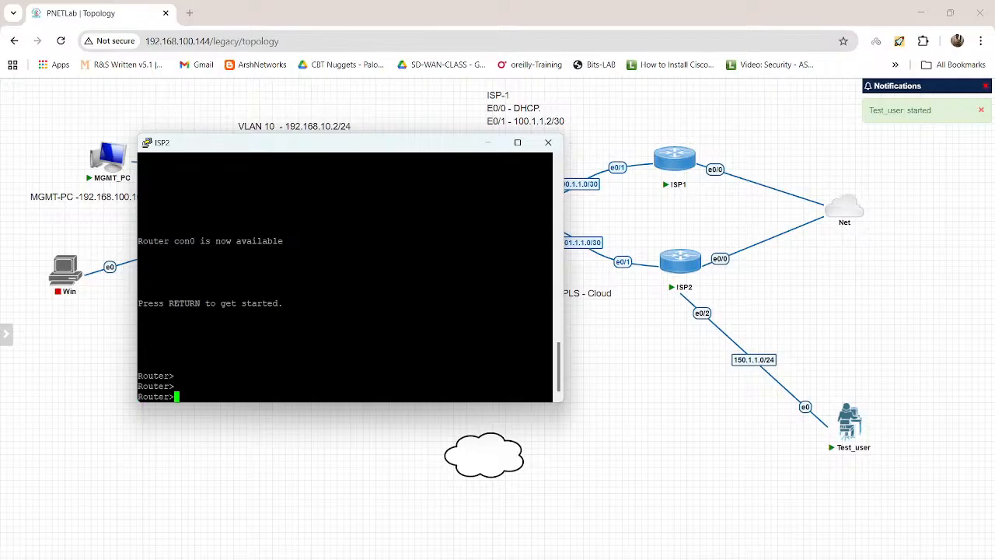
Step: Enter privileged mode on ISP2 and start global configuration with conf t
type("en")
key("Return")
key("Return")
type("conf t")
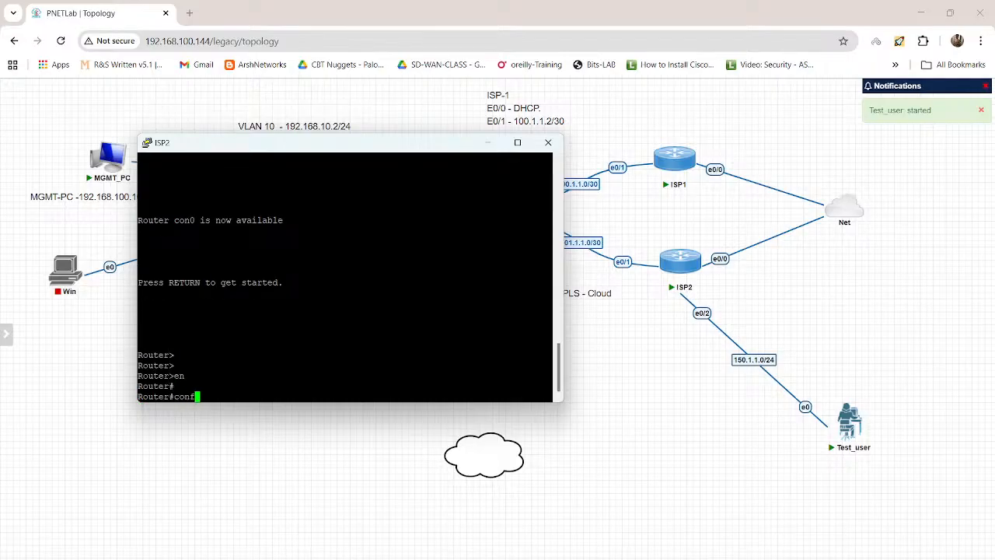
key("Return")
Step: Enter interface configuration mode for ethernet 0/2 on ISP2
type("intet")
key("Tab")
type("0/")
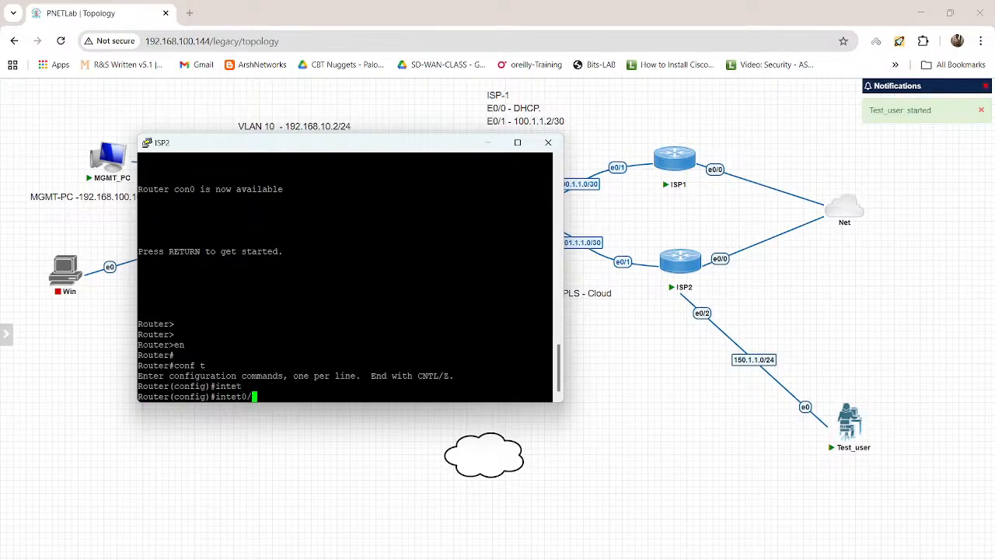
key("BackSpace")
key("BackSpace")
key("BackSpace")
type("et")
key("Tab")
type("0/2")
key("Return")
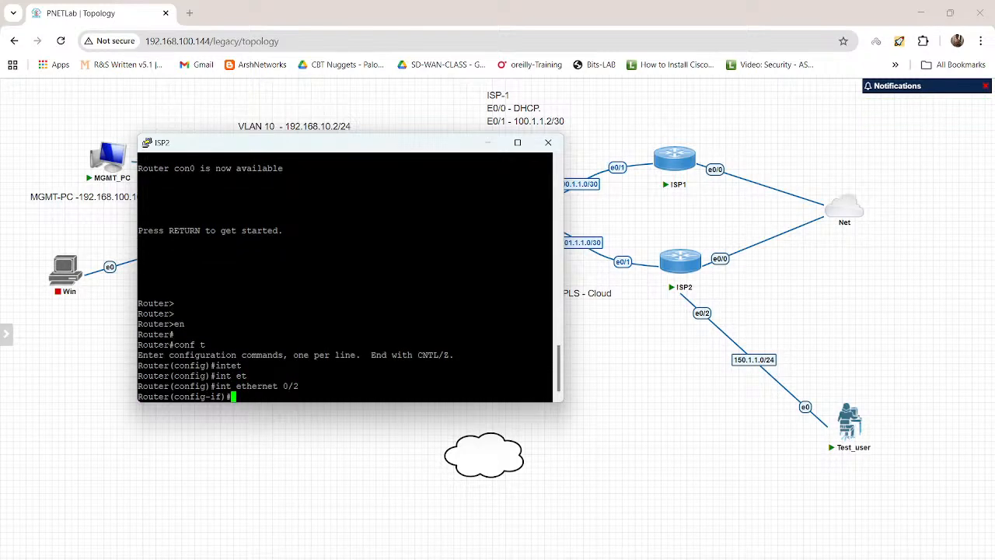
Step: Assign IP address 150.1.1.1 with mask 255.255.255.0 to ISP2's ethernet 0/2 interface
type("ip ad")
key("Tab")
type("d")
key("Tab")
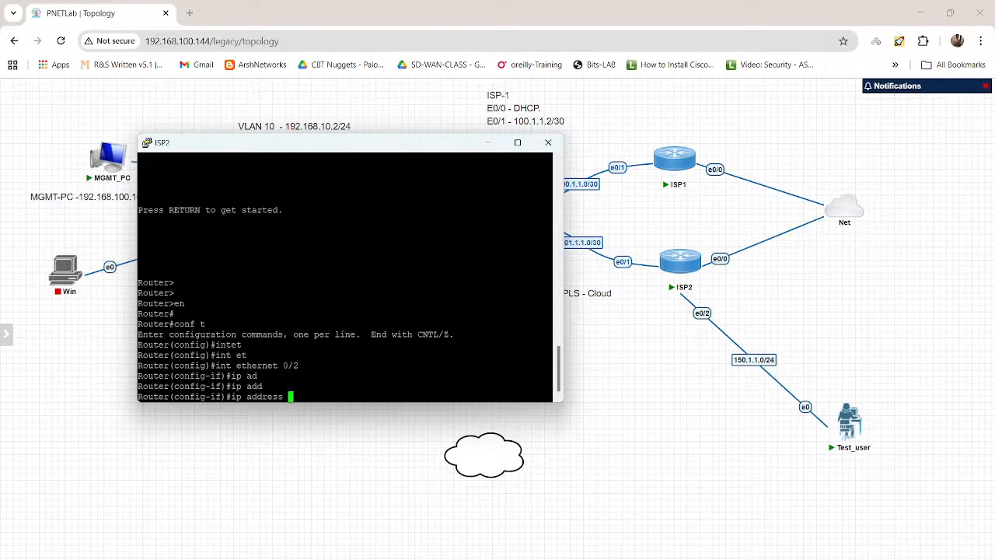
type("150.1.1.1 255.255.255.0")
key("Return")
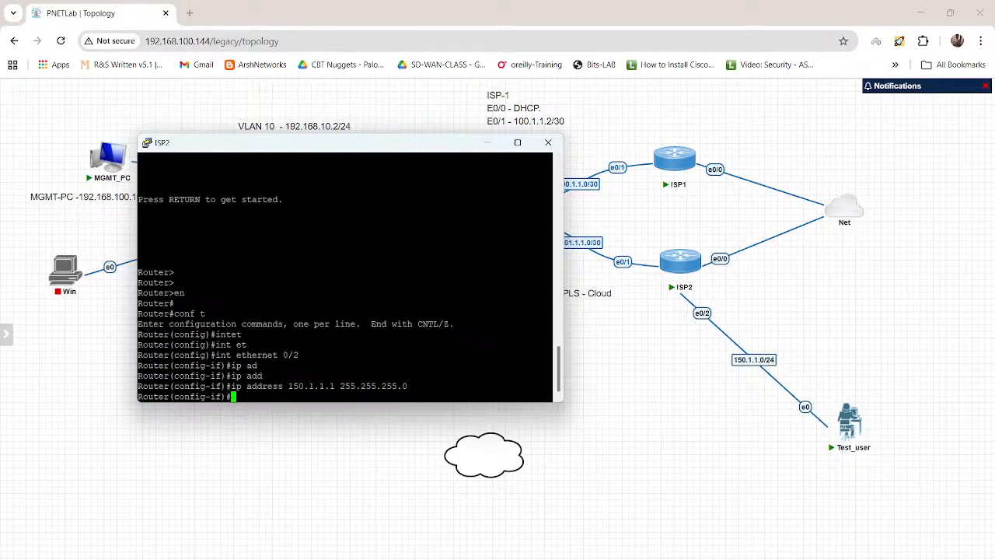
Step: Enable the interface with no shut, leave configuration mode with end, and save ISP2's configuration with wr
type("no shut")
key("Return")
key("Return")
type("end")
key("Return")
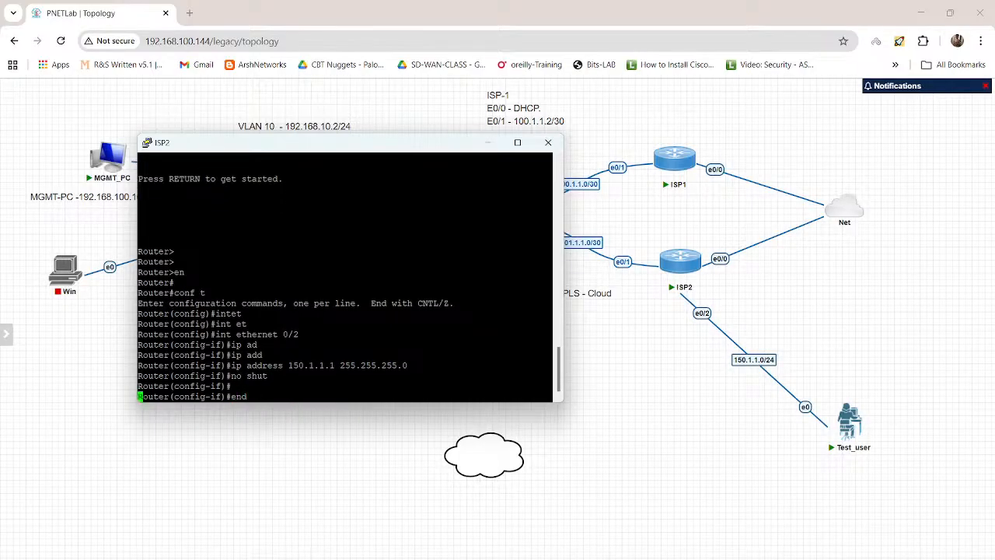
key("Return")
key("Return")
type("wr")
key("Return")
key("Return")
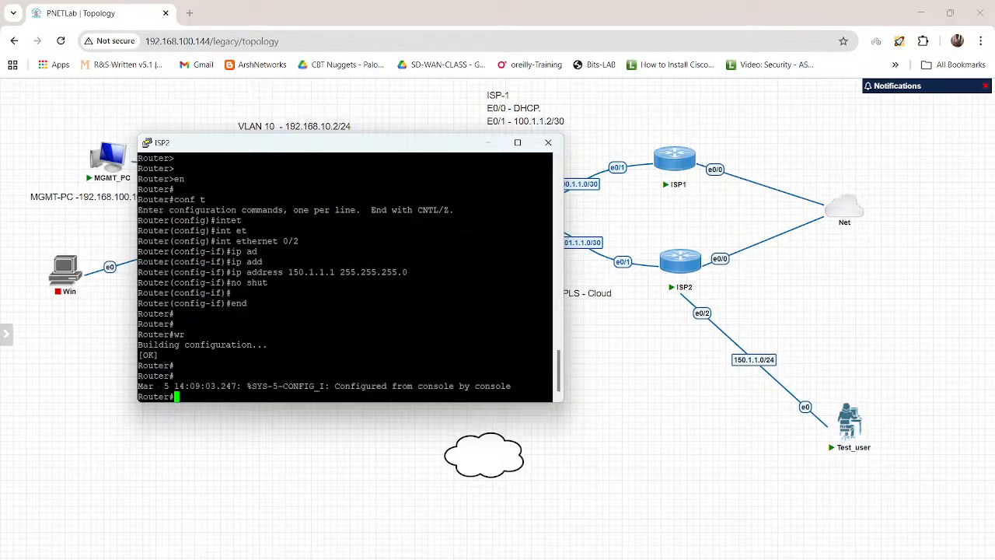
Step: Switch to the MGMT_PC desktop, dismiss the finished Windows Features dialog, and bring its web browser into full view
key("alt+Tab")
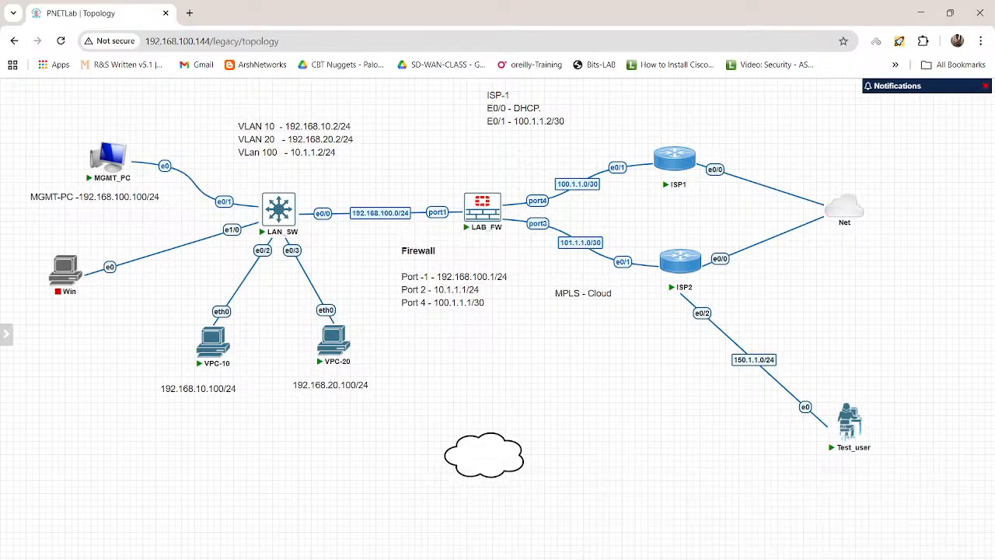
mouse_move(586, 558)
left_click(583, 533)
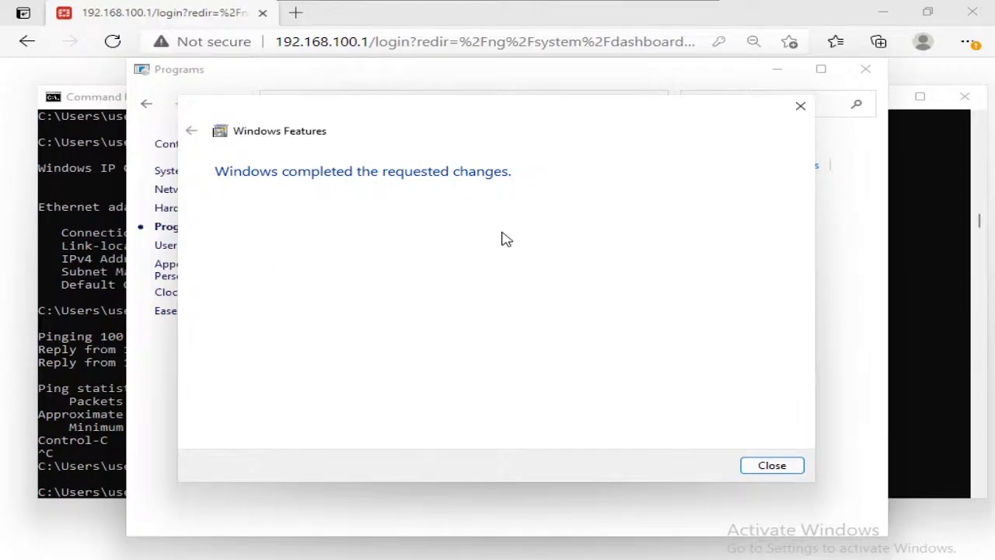
left_click(772, 468)
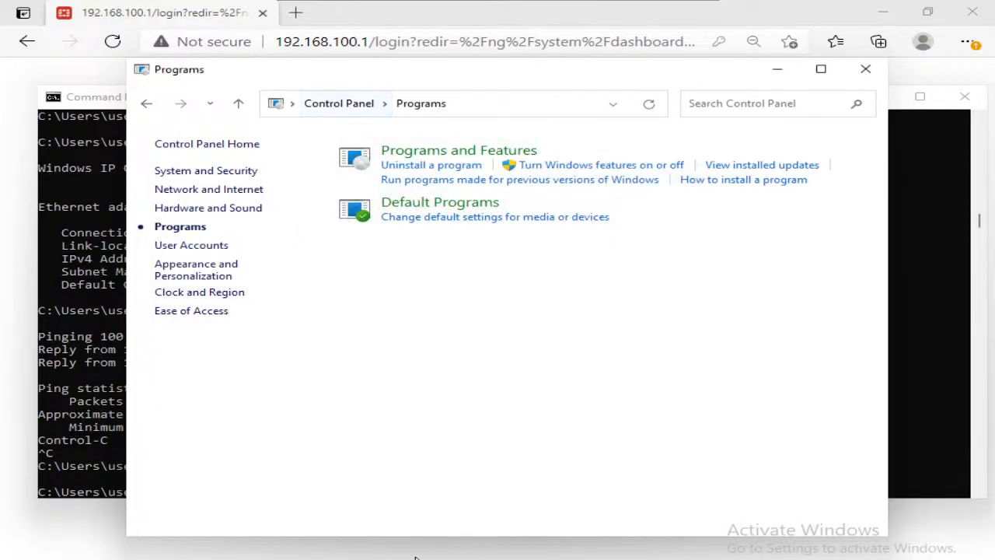
left_click(471, 466)
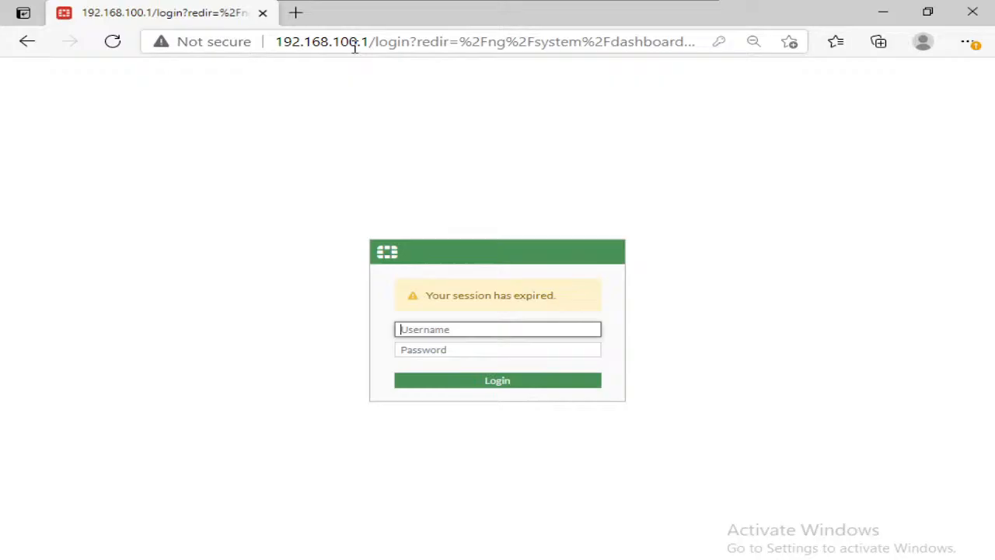
Step: Load 127.0.0.1 in a new browser tab on MGMT_PC to test the local IIS web server
left_click(302, 17)
type("127.0.0.1")
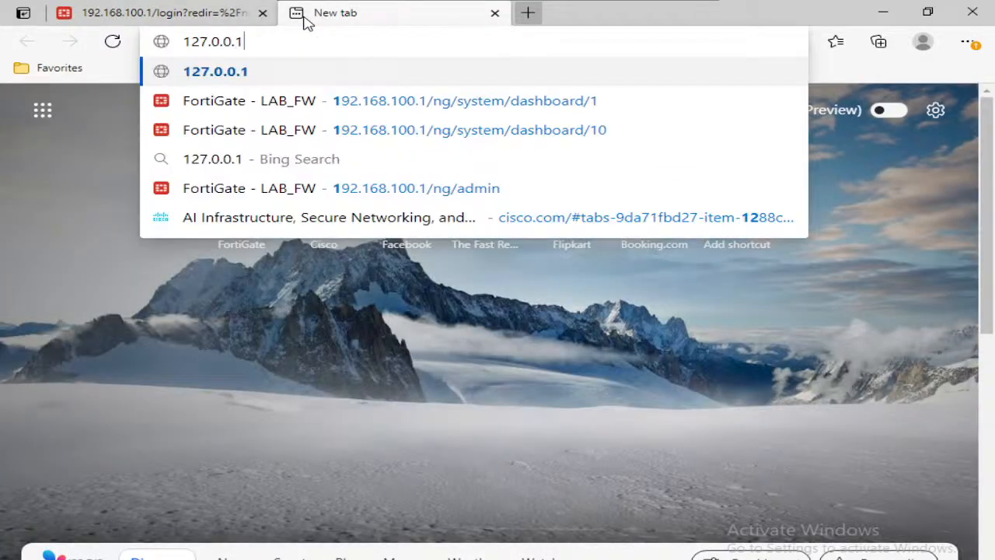
key("Return")
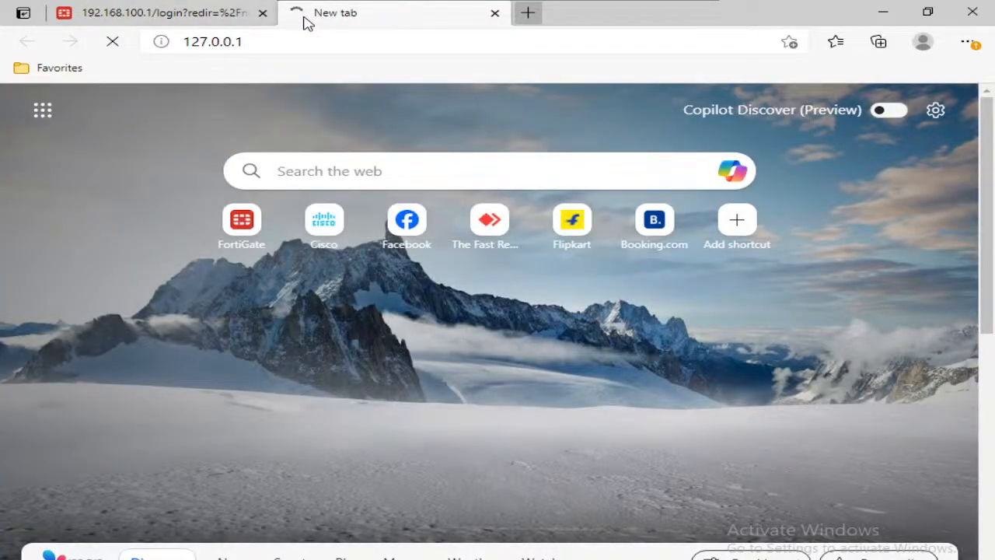
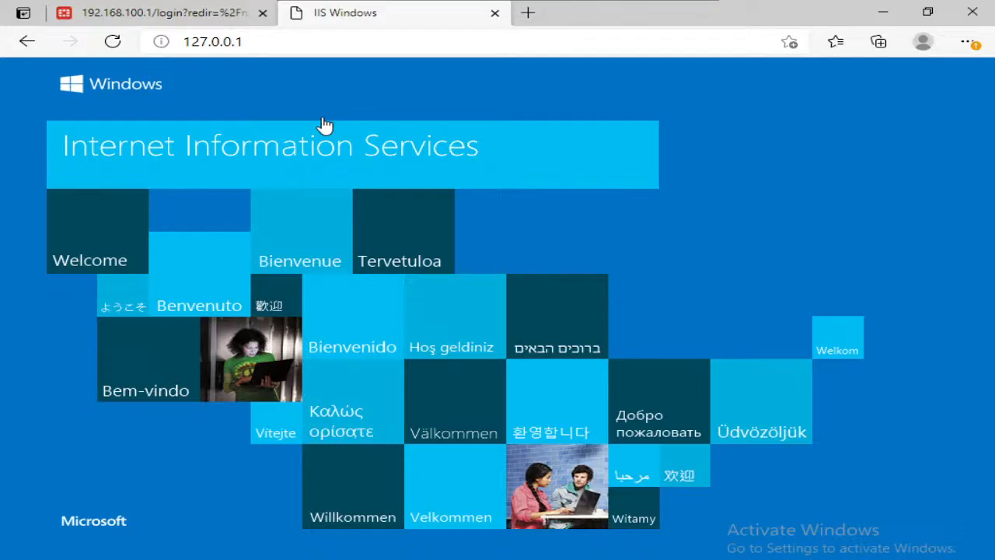
Step: Close the IIS test tab, minimize the browser, and close the Control Panel, Command Prompt and PuTTY windows to clear the desktop
left_click(495, 13)
left_click(883, 12)
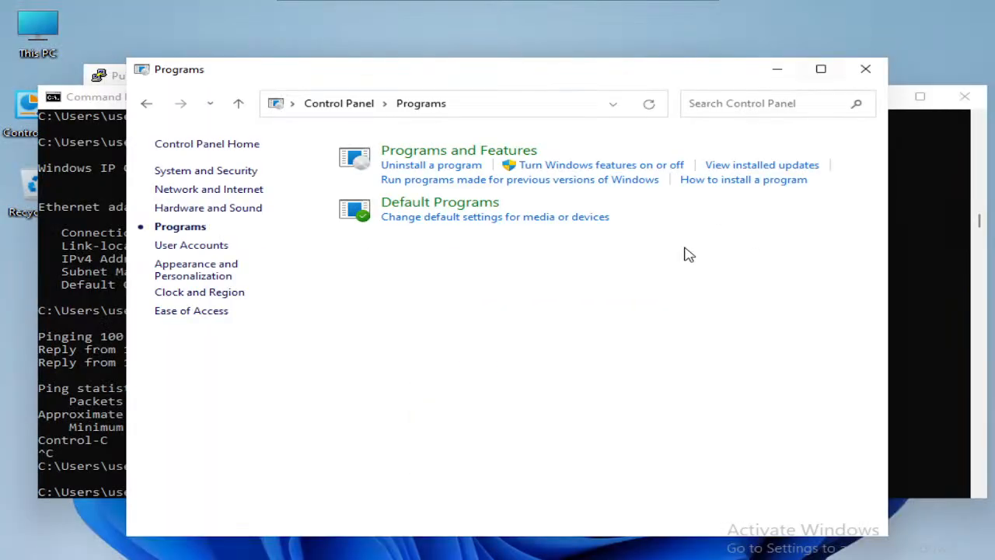
left_click(864, 71)
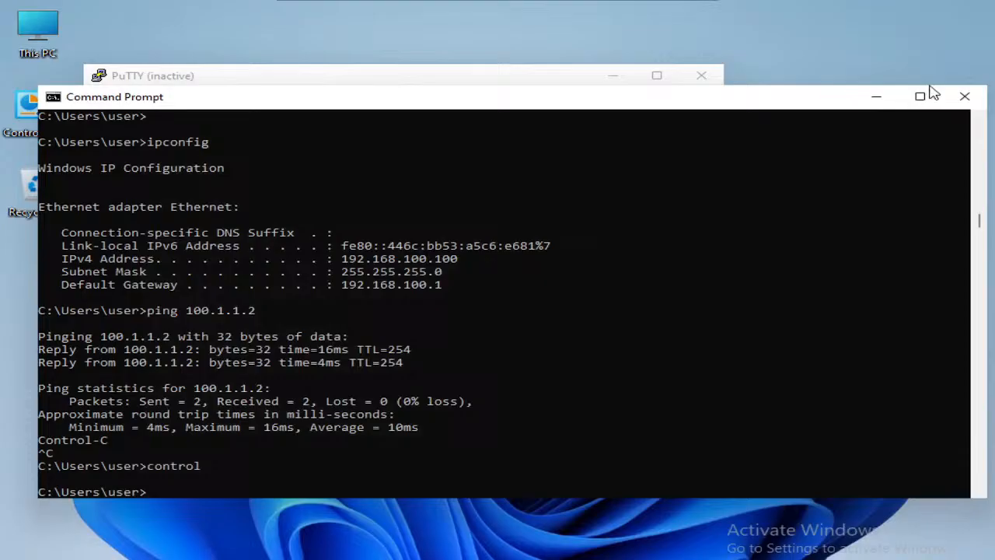
left_click(976, 103)
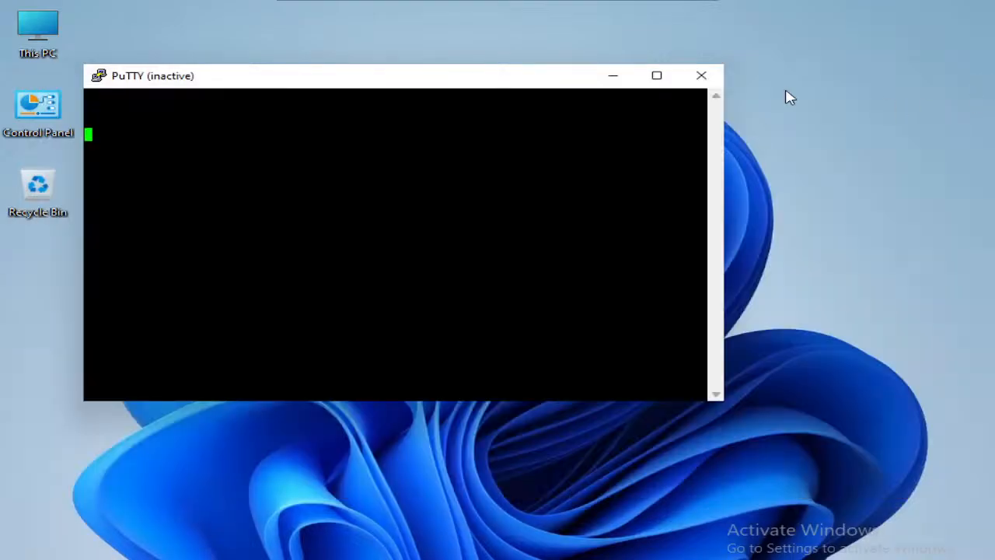
left_click(700, 77)
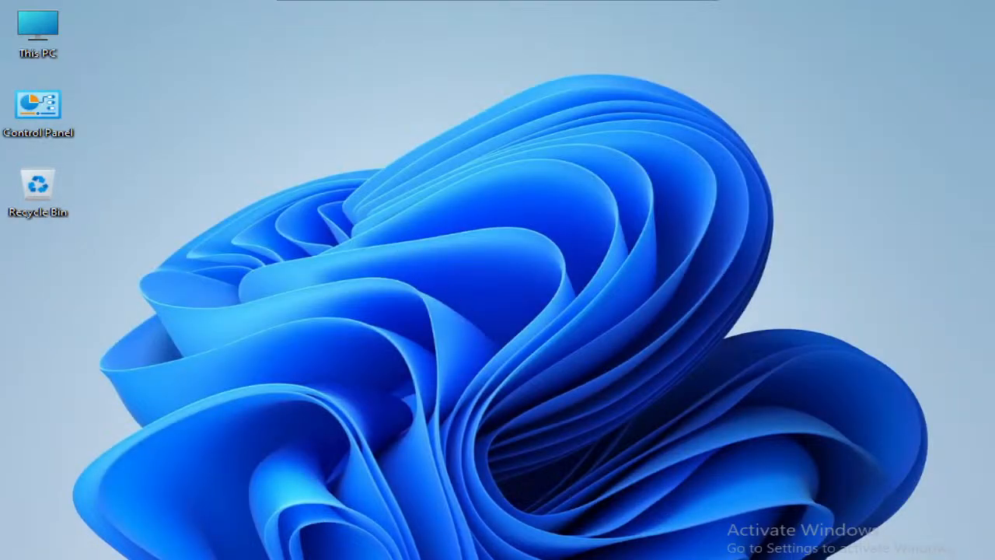
Step: Create a new text document on the desktop, name it index.html, and accept the file extension change
right_click(508, 163)
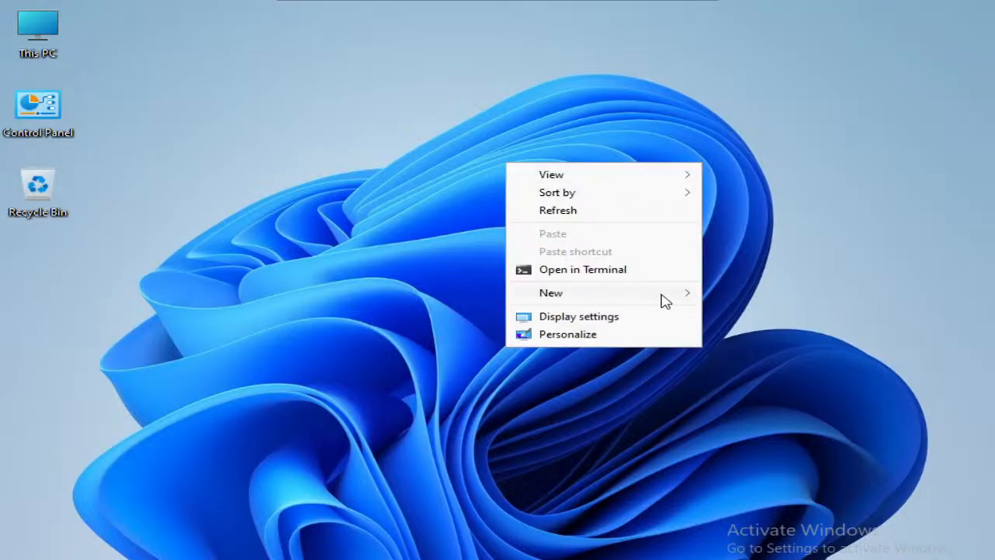
mouse_move(661, 298)
left_click(770, 354)
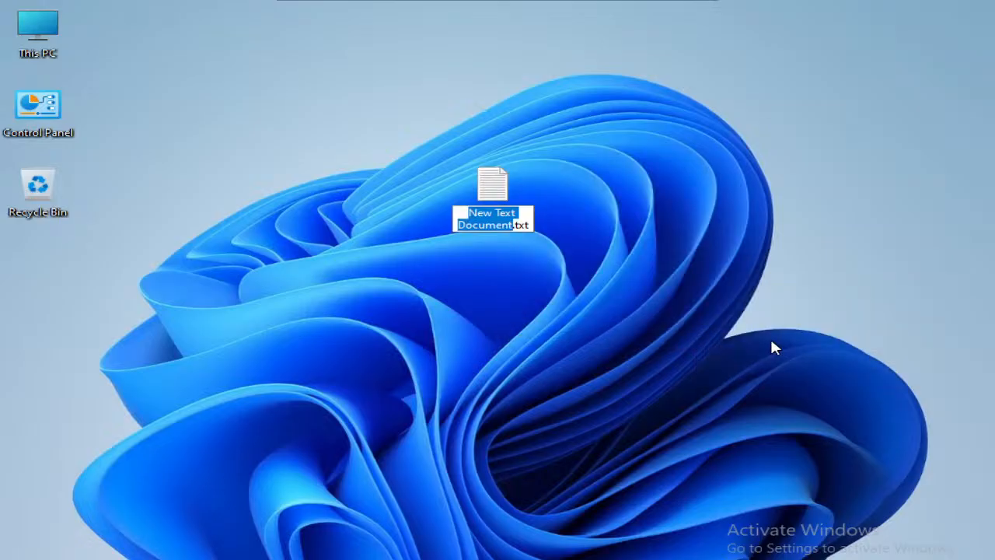
key("ctrl+a")
type("html.")
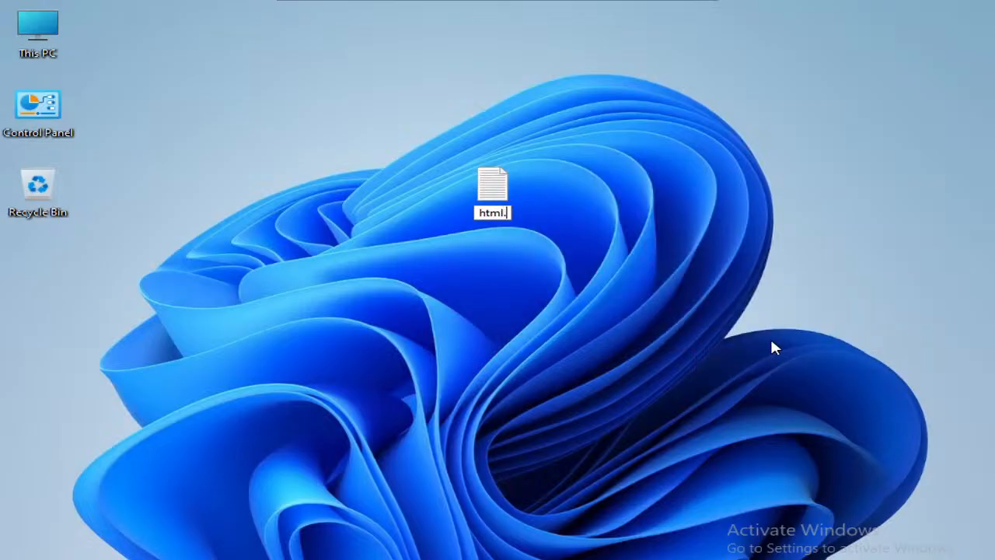
key("BackSpace")
key("BackSpace")
key("BackSpace")
type("index.html")
key("Return")
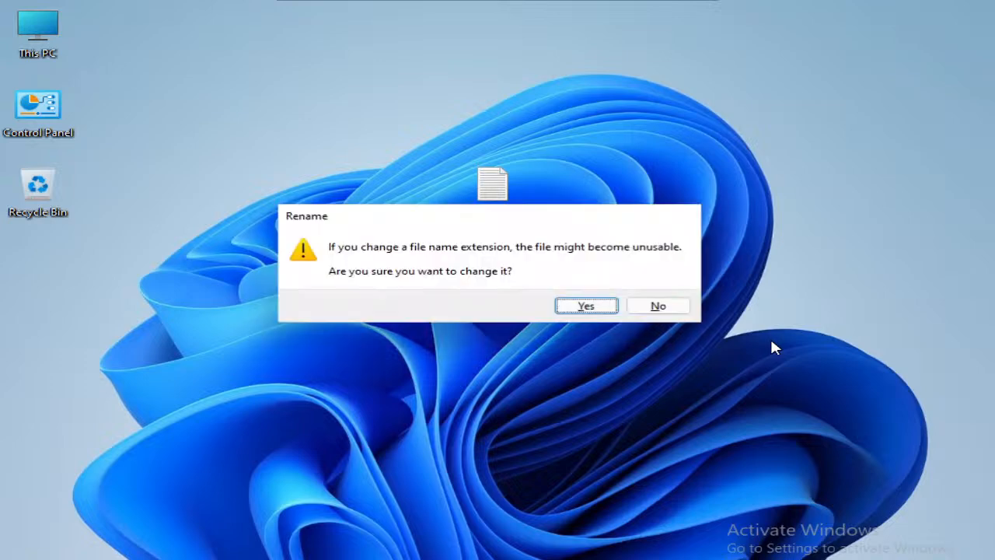
left_click(600, 311)
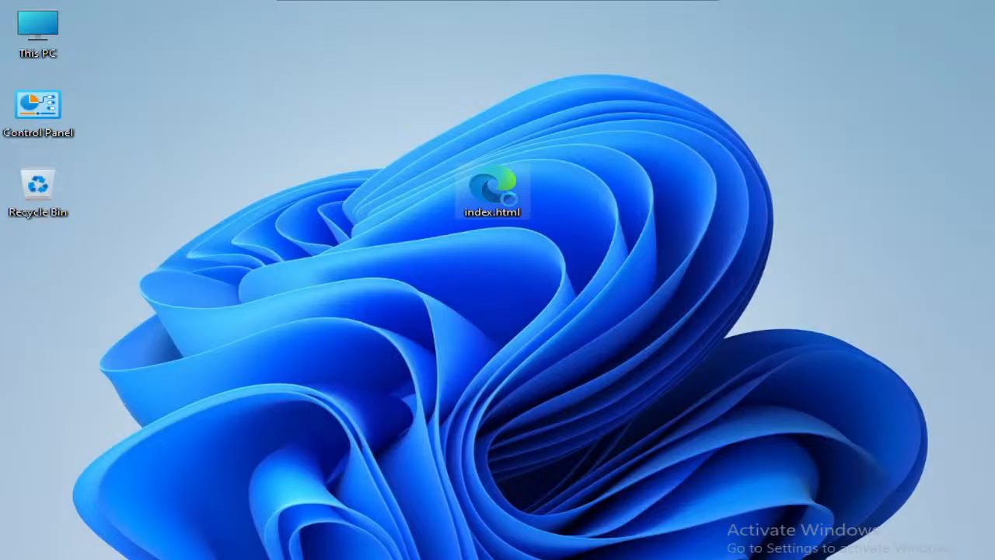
Step: Open index.html from the desktop with Notepad without making it the default app for .html files
right_click(488, 186)
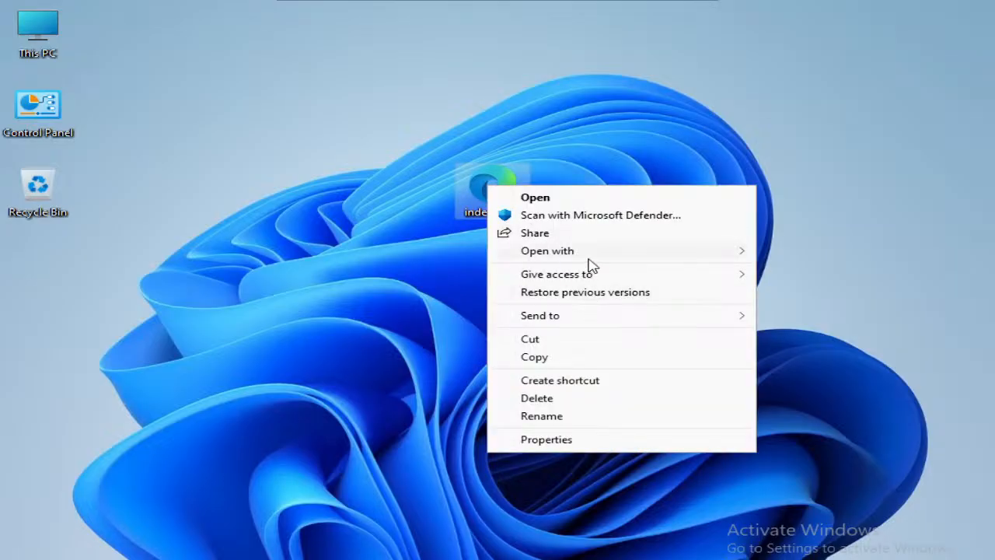
mouse_move(728, 256)
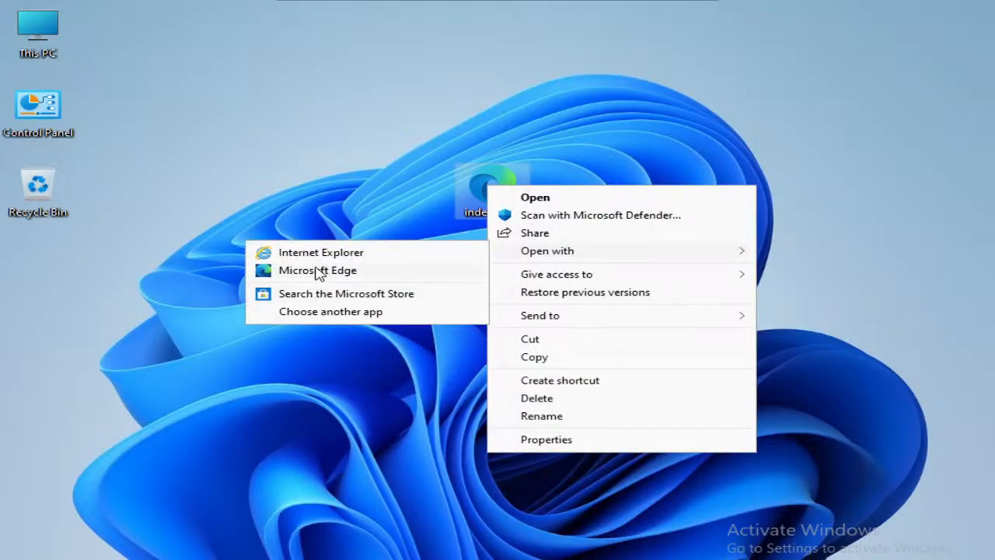
left_click(338, 311)
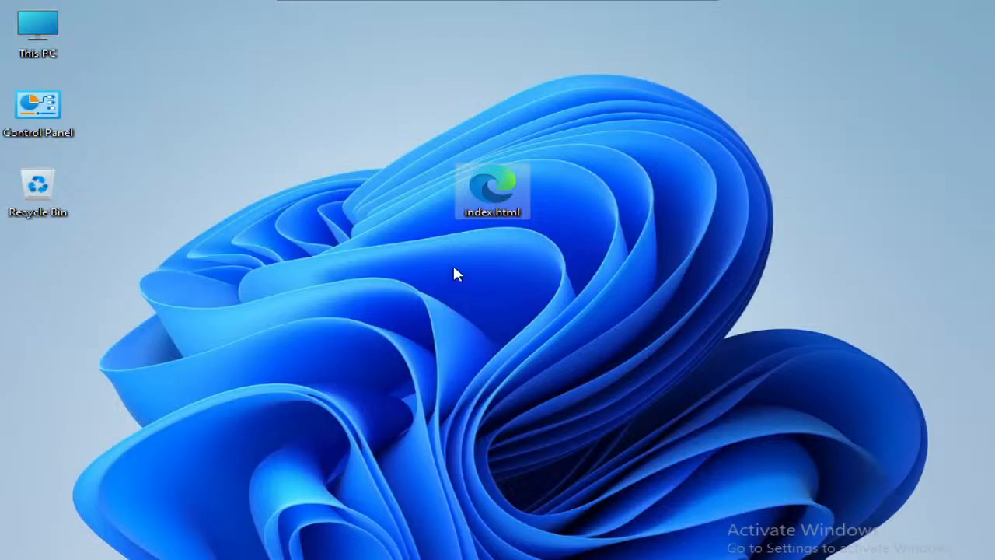
left_click(400, 395)
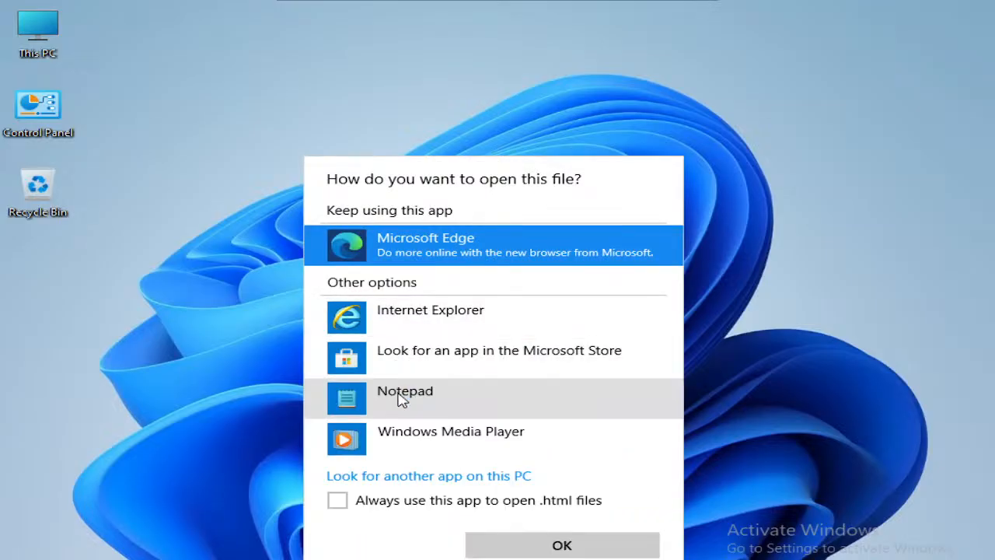
left_click(409, 393)
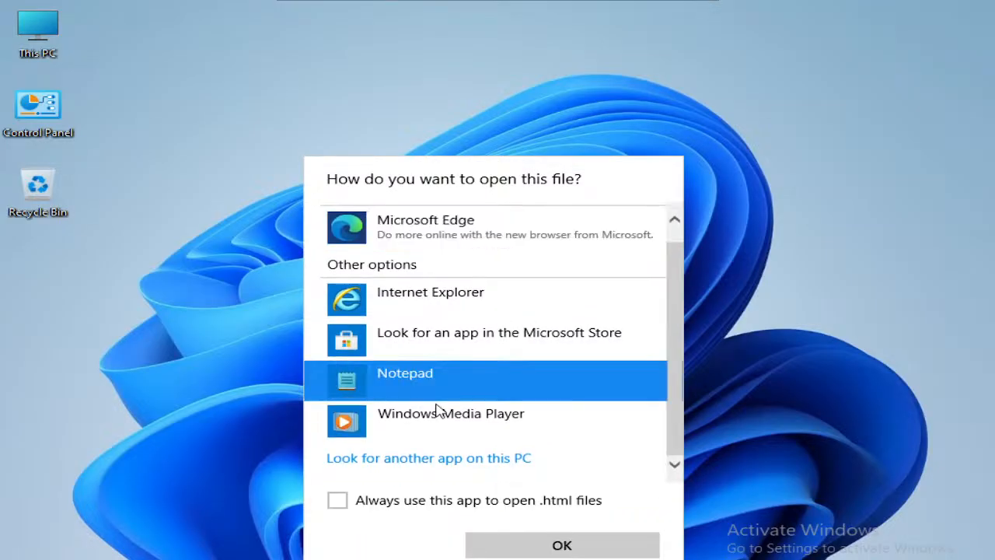
left_click(562, 545)
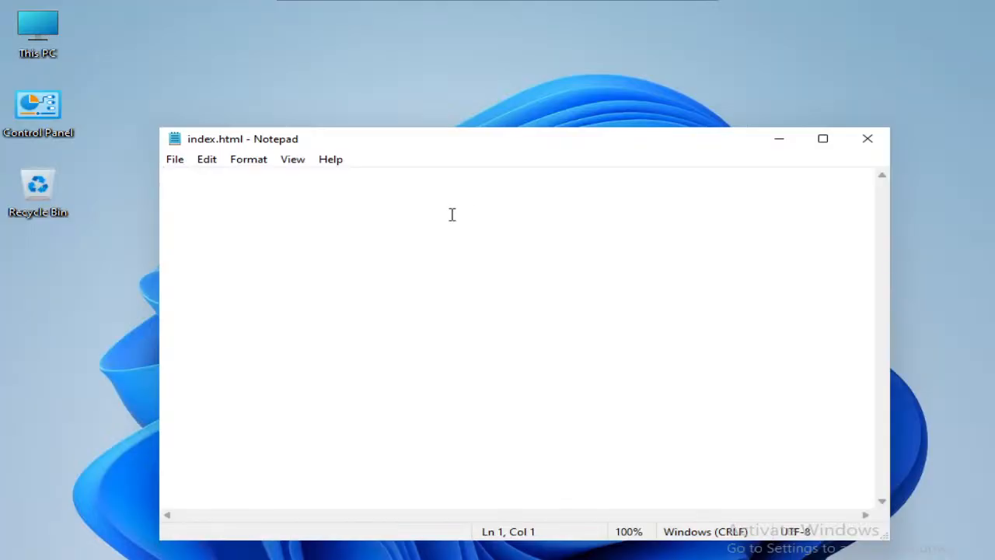
Step: Enter opening <html> and closing </html> tags separated by blank lines, declining the Sticky Keys prompt
type("<htn")
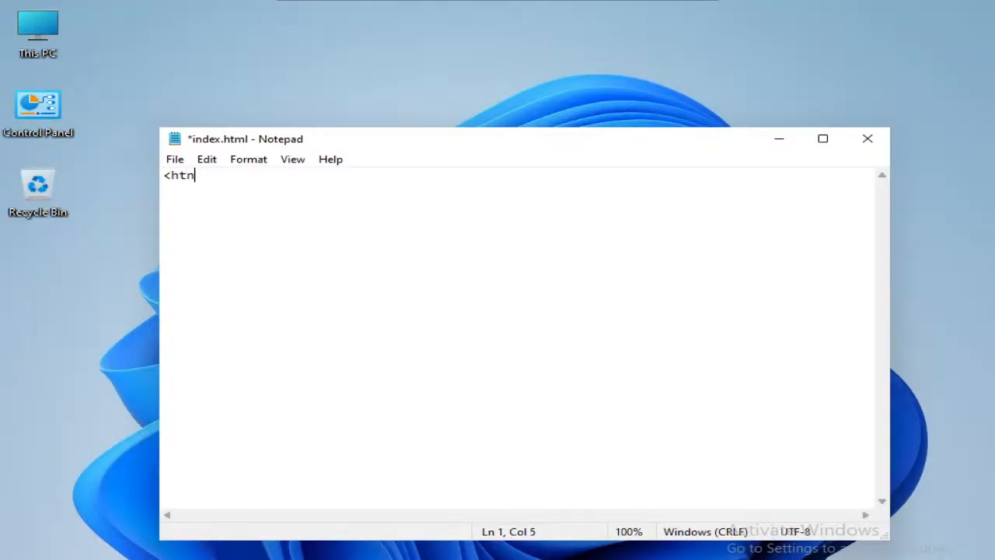
type("kml> </html>")
key("shift")
key("shift")
key("shift")
key("shift")
key("shift")
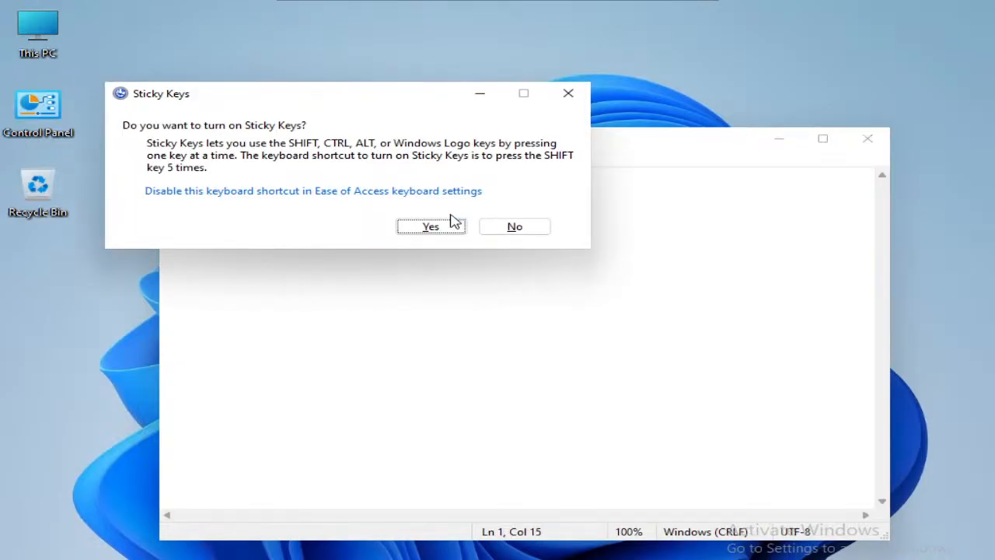
left_click(510, 226)
key("Return")
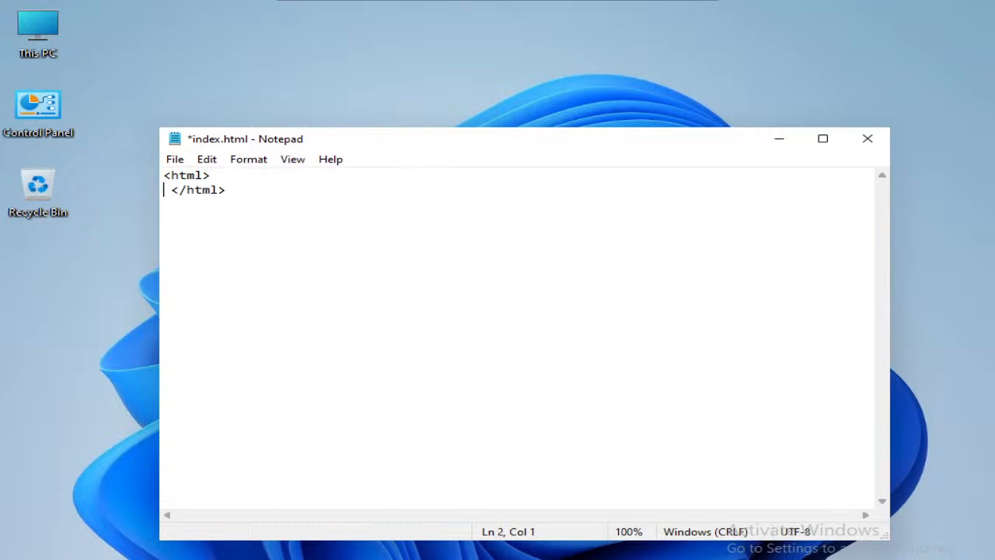
key("Return")
key("Return")
key("Return")
key("Up")
key("Up")
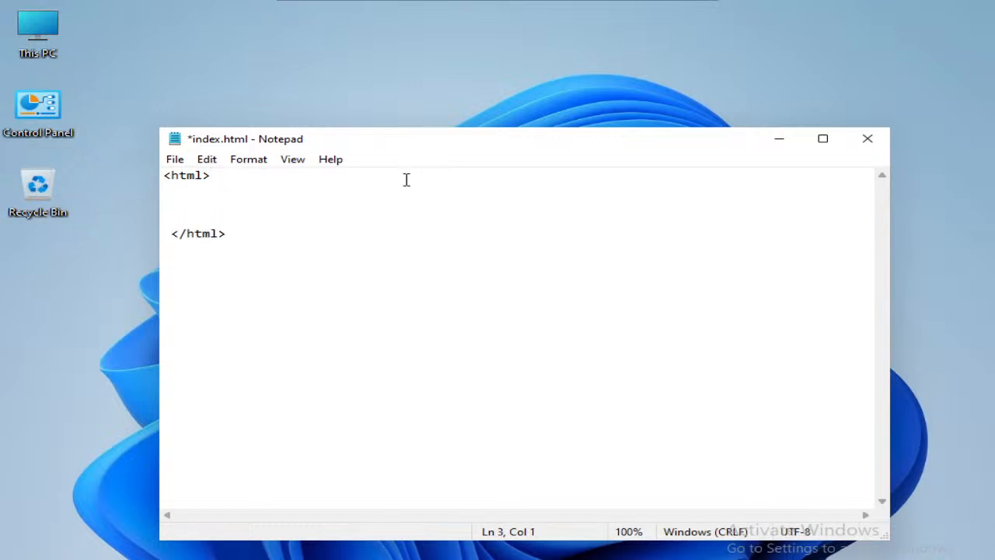
Step: Add the line "This is a test Webpage created for Fortigate labs" between the html tags, followed by blank lines
type("HTML is")
key("BackSpace")
key("BackSpace")
key("BackSpace")
key("BackSpace")
key("BackSpace")
key("BackSpace")
key("BackSpace")
key("BackSpace")
key("BackSpace")
key("Return")
type("This is a test Web")
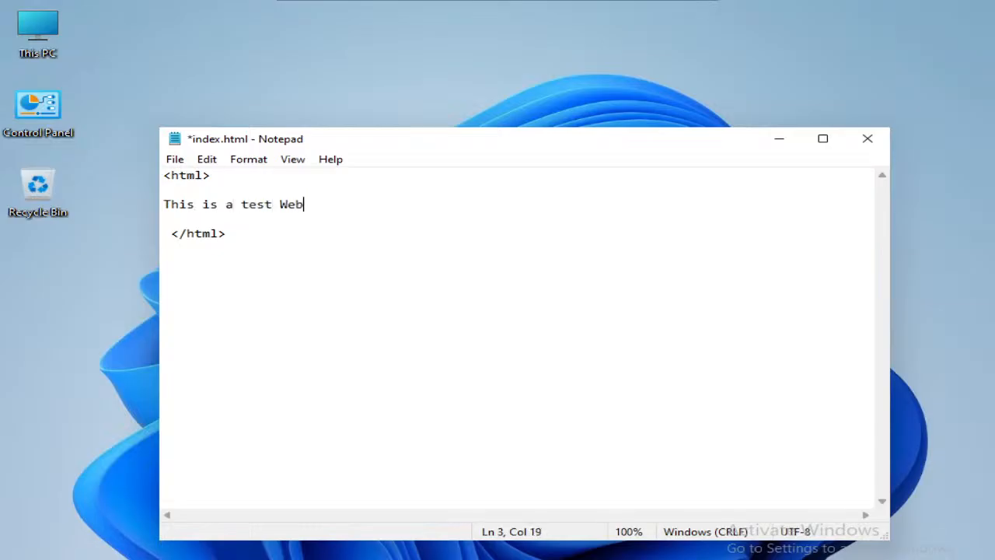
type("page create")
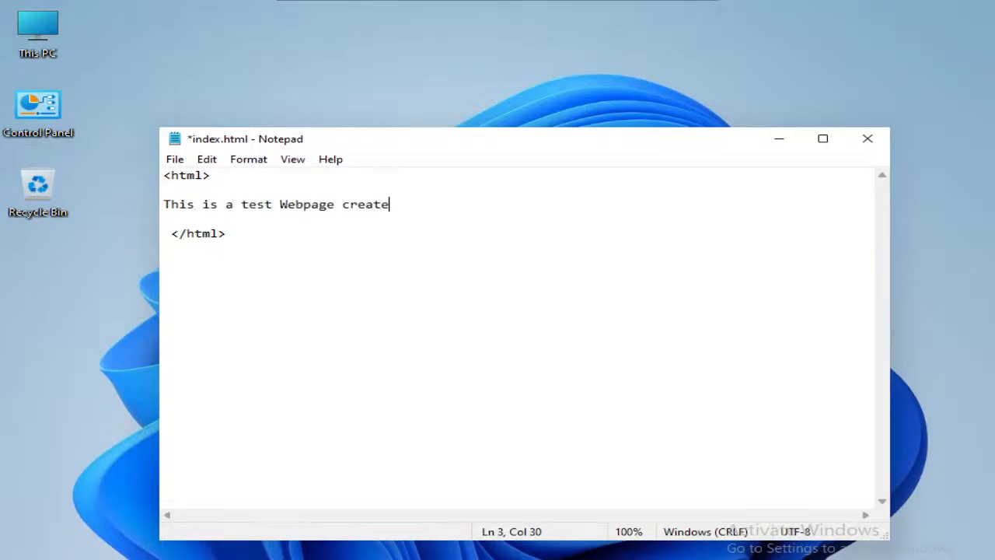
type("d for Foti")
key("BackSpace")
type("ti")
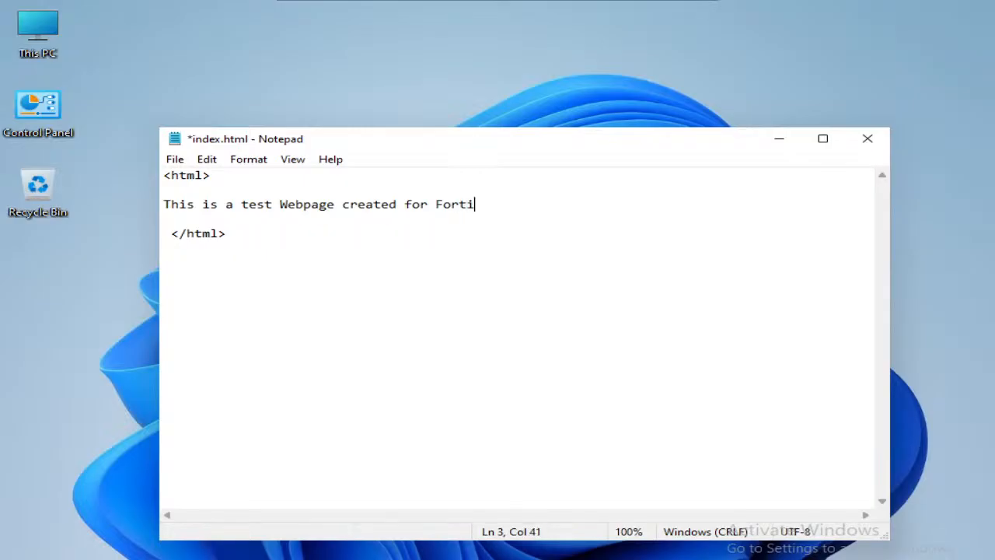
type("gate labs")
key("Return")
key("Return")
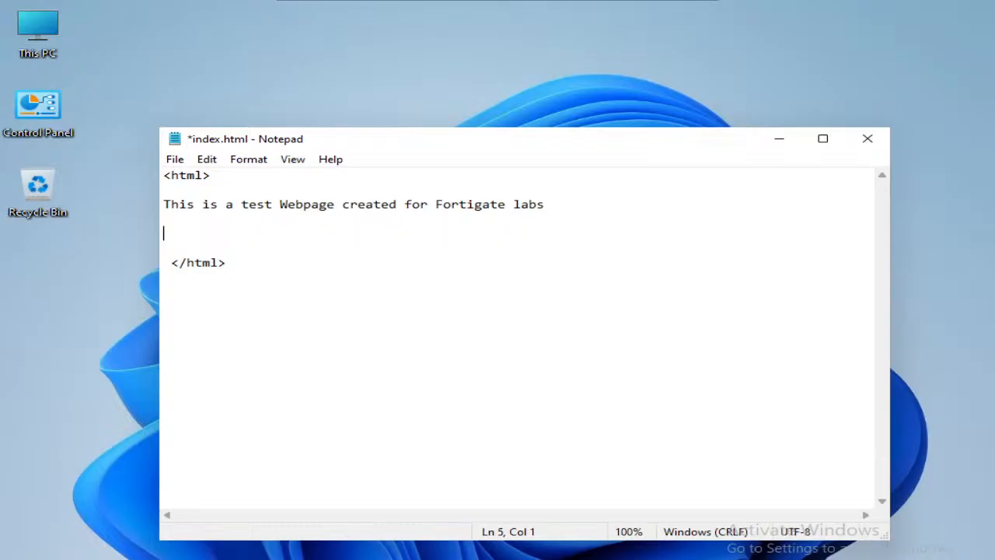
Step: Add the paragraph "<p> This is a Lab Test server </P>" below the first text line, then save and close index.html
key("shift")
key("shift")
key("shift")
key("shift")
key("shift")
type("<")
key("Escape")
type("This ")
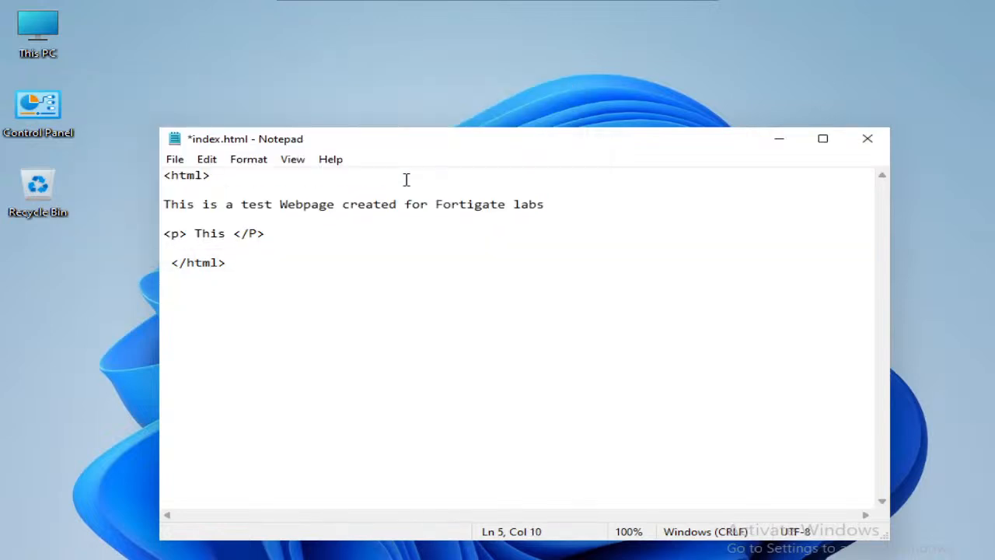
type("is  a")
key("BackSpace")
key("BackSpace")
key("BackSpace")
type("a Lab T")
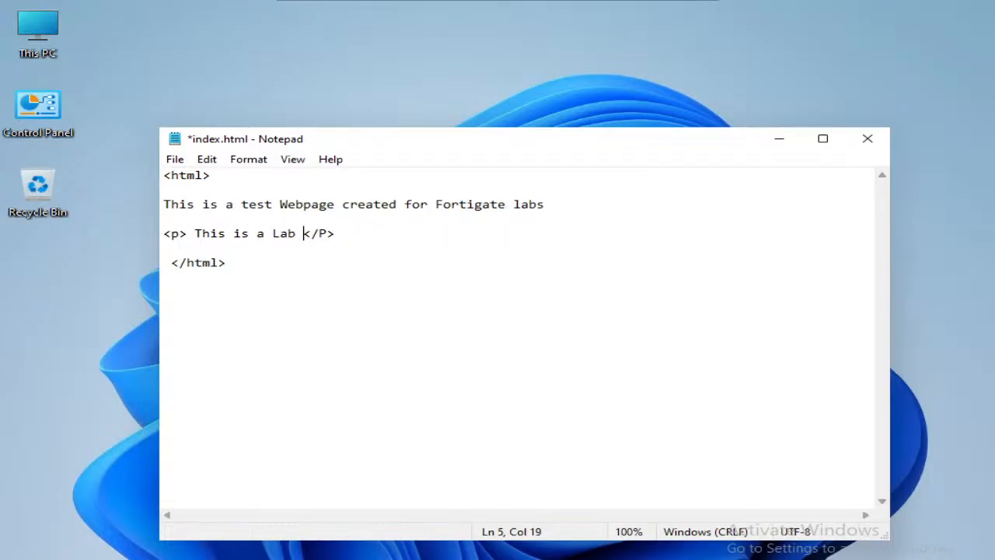
type("est server")
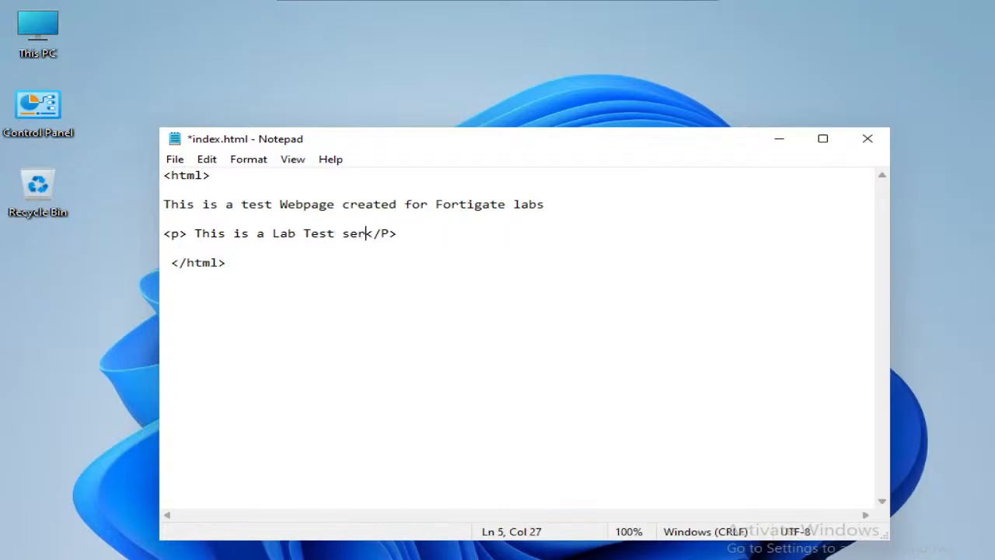
key("ctrl+s")
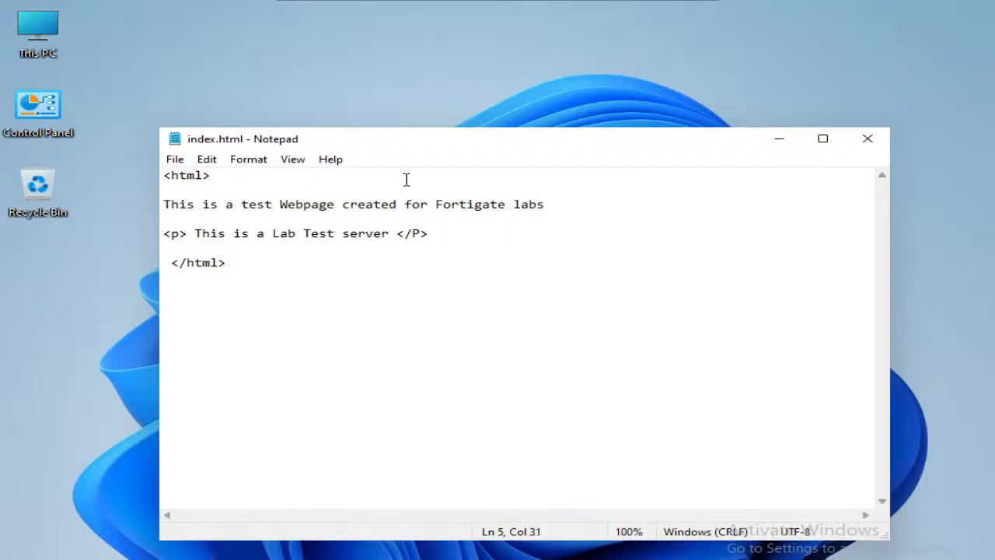
left_click(871, 145)
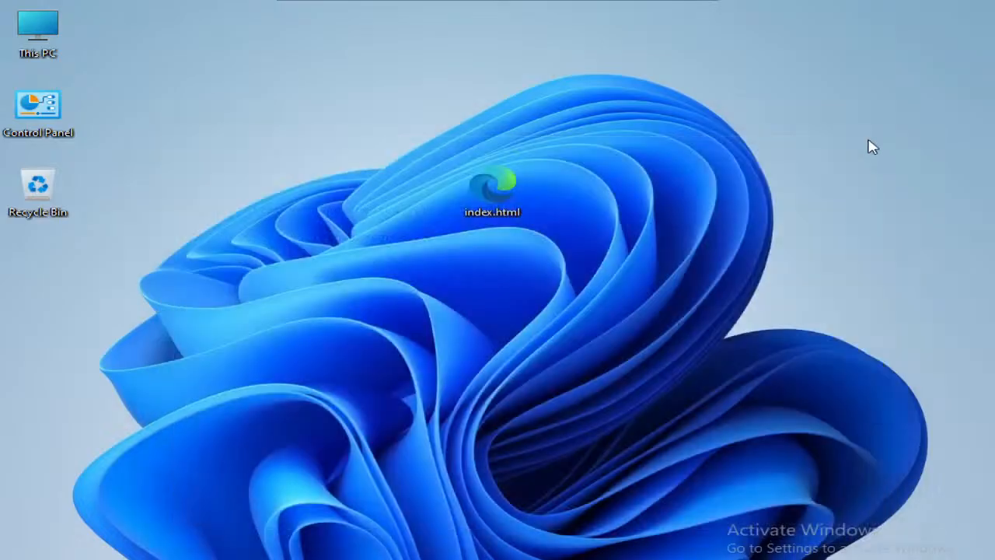
Step: Copy index.html from the desktop into C:\inetpub\wwwroot, granting administrator permission for the paste
double_click(483, 187)
key("super+e")
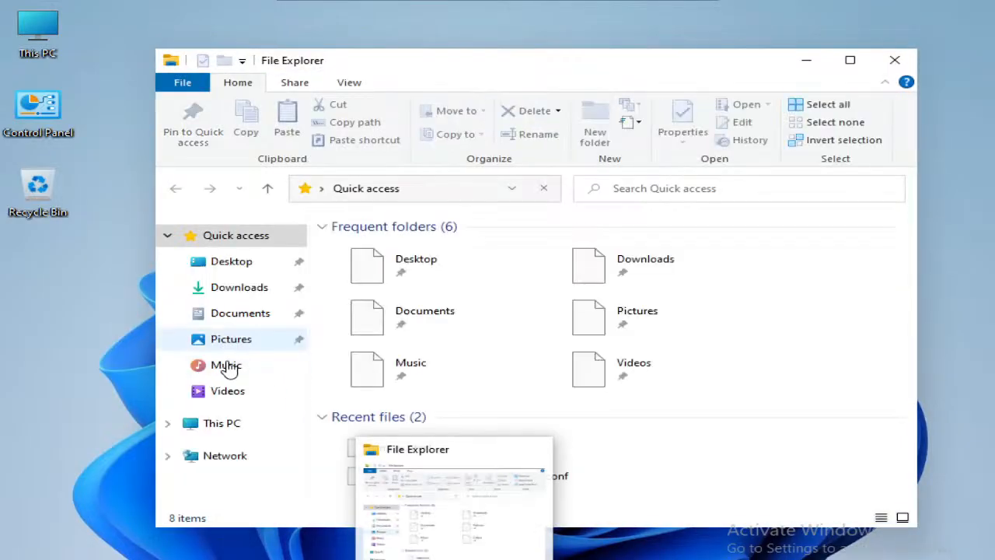
left_click(228, 429)
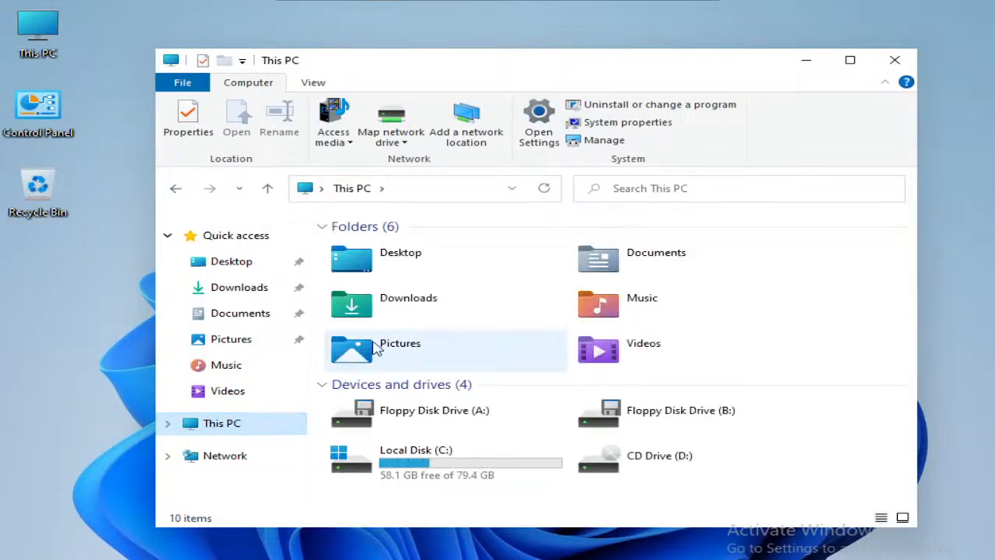
left_click(434, 476)
double_click(434, 476)
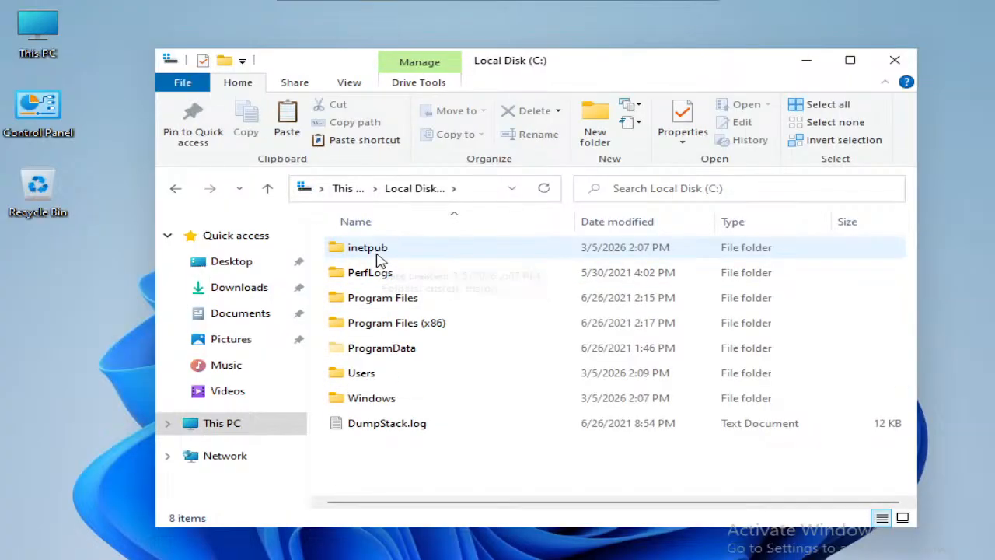
double_click(379, 259)
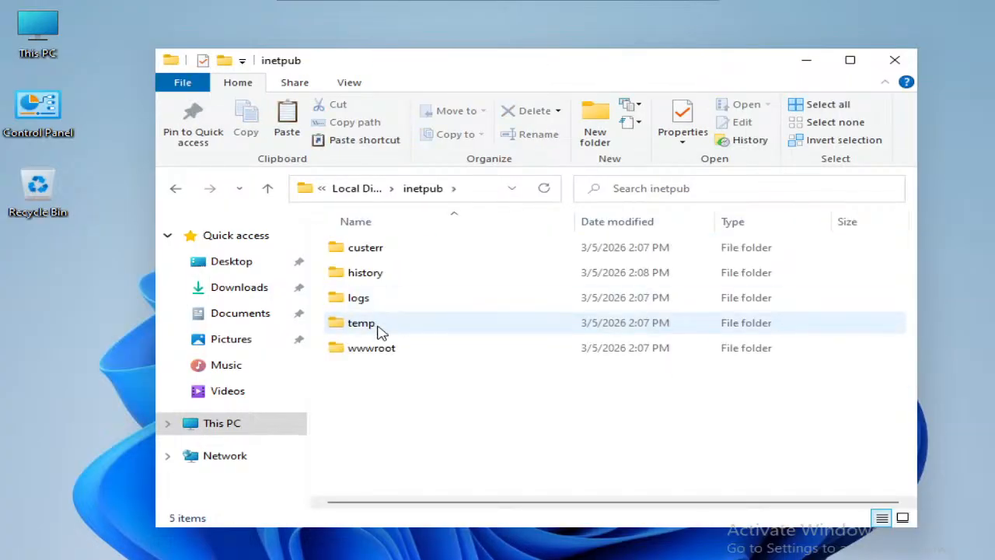
left_click(388, 350)
double_click(388, 350)
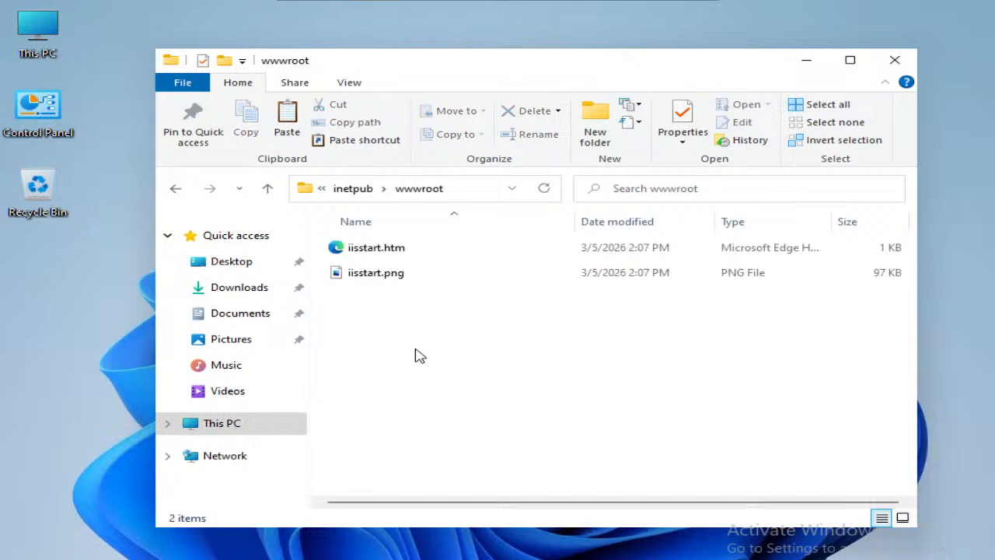
key("ctrl+v")
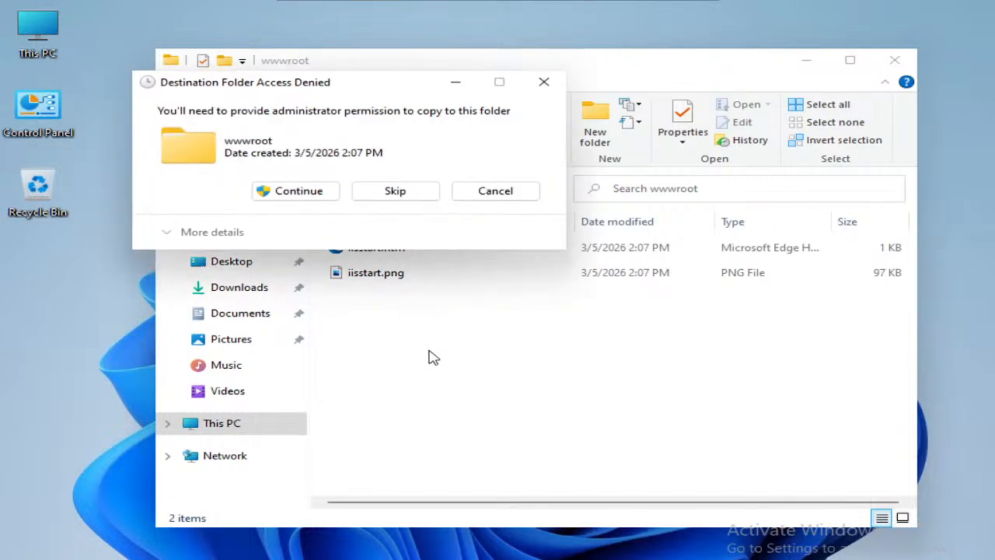
left_click(304, 195)
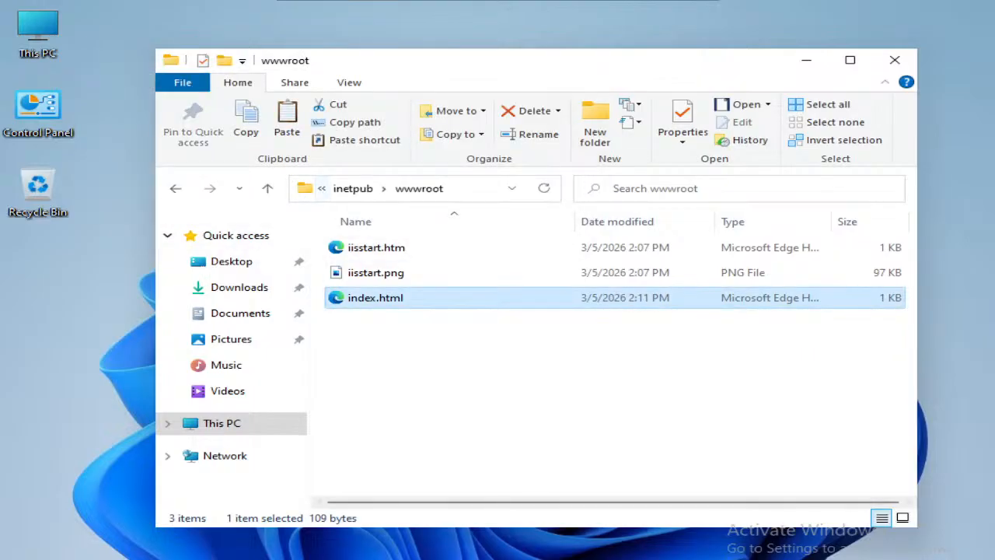
Step: Load 127.0.0.1 in a new browser tab and check the text of the served test page
mouse_move(499, 558)
left_click(508, 524)
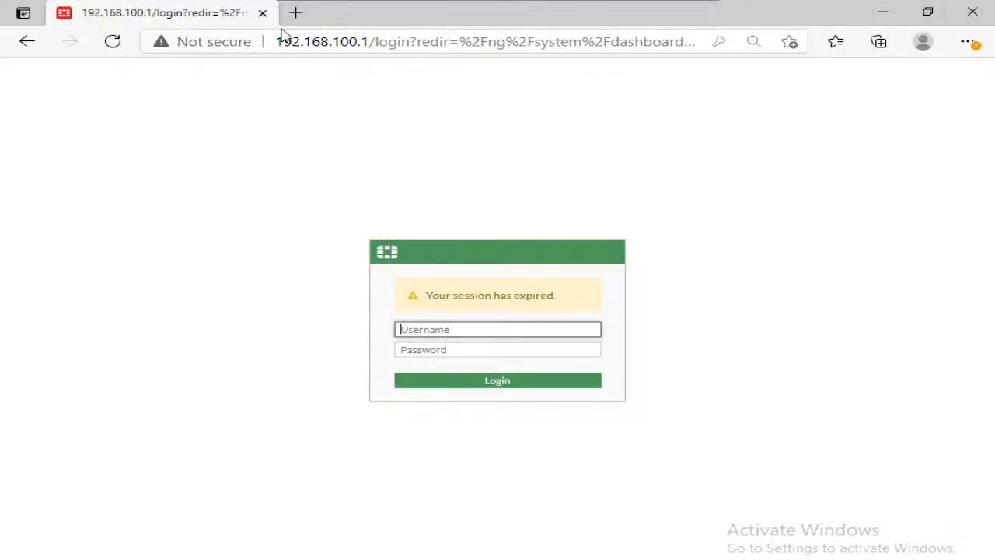
left_click(295, 12)
type("127.")
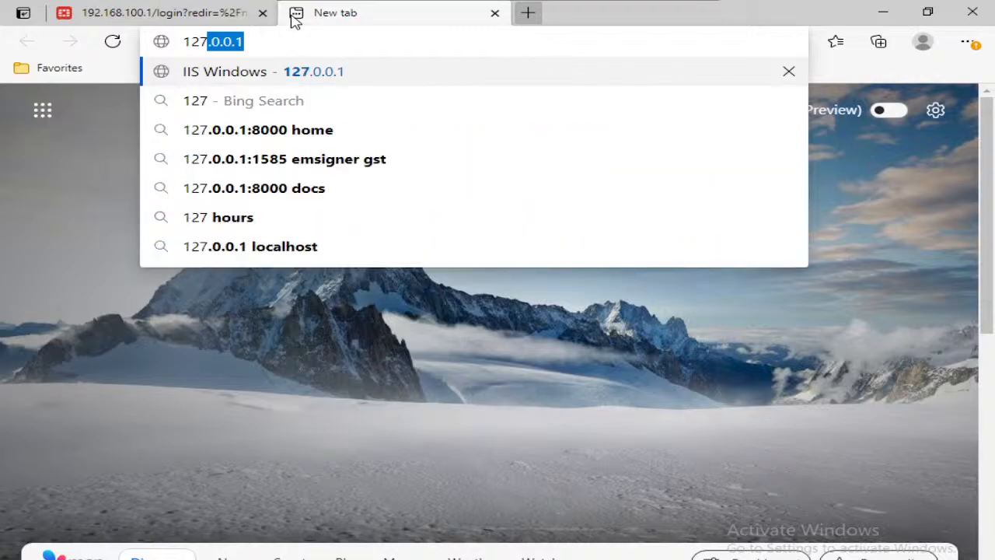
key("Return")
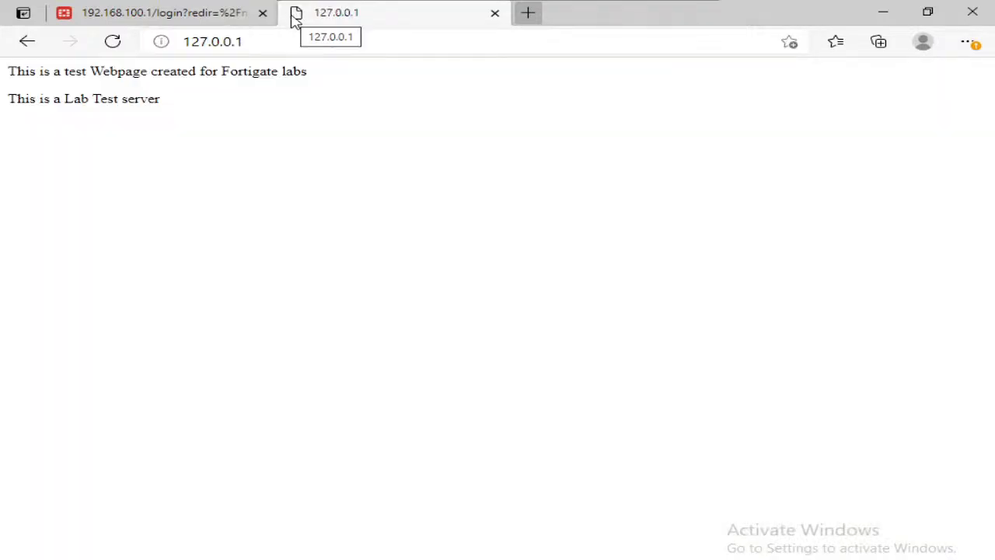
left_click_drag(162, 113, 19, 68)
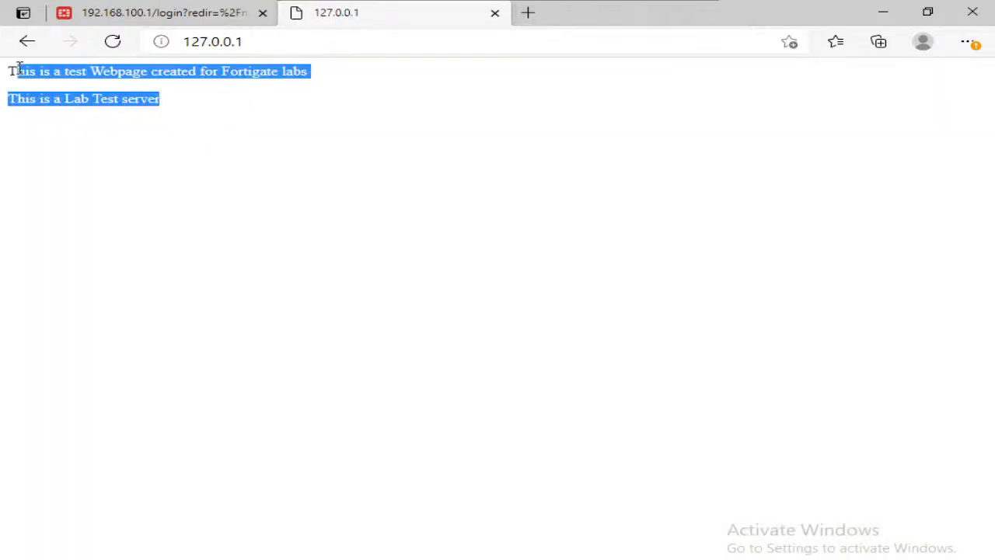
triple_click(92, 106)
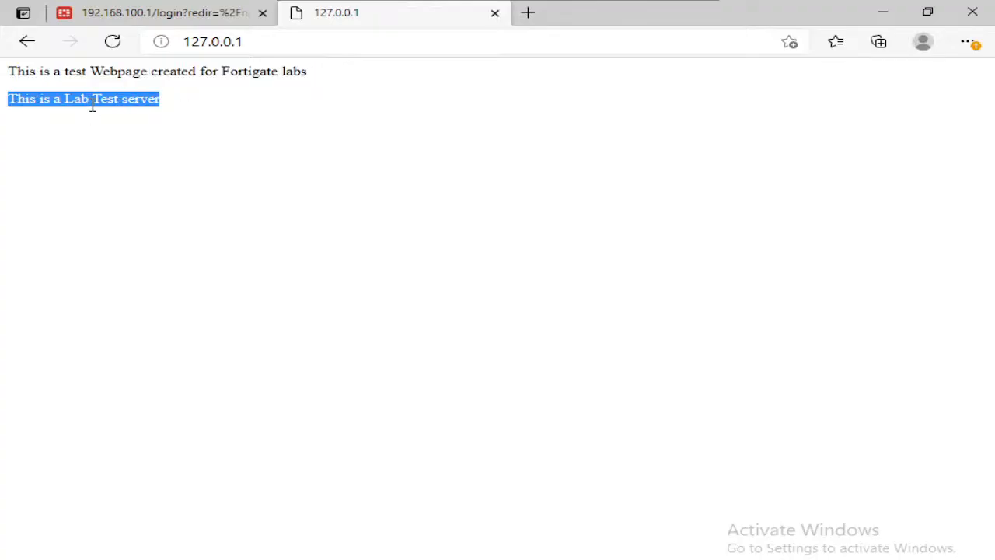
Step: Minimize the MGMT_PC console and open the Test_user node's VNC console, trusting the connection without authentication
mouse_move(675, 9)
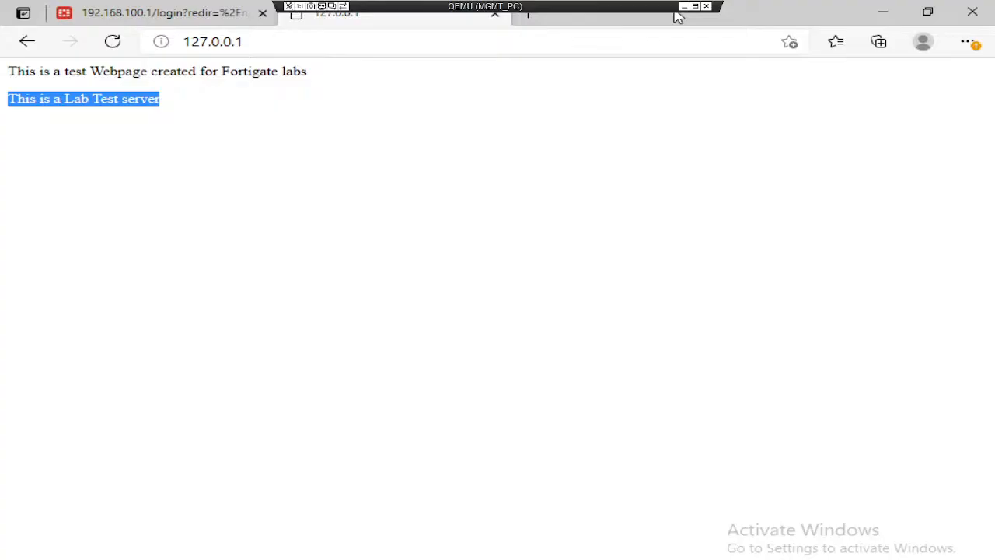
left_click(683, 7)
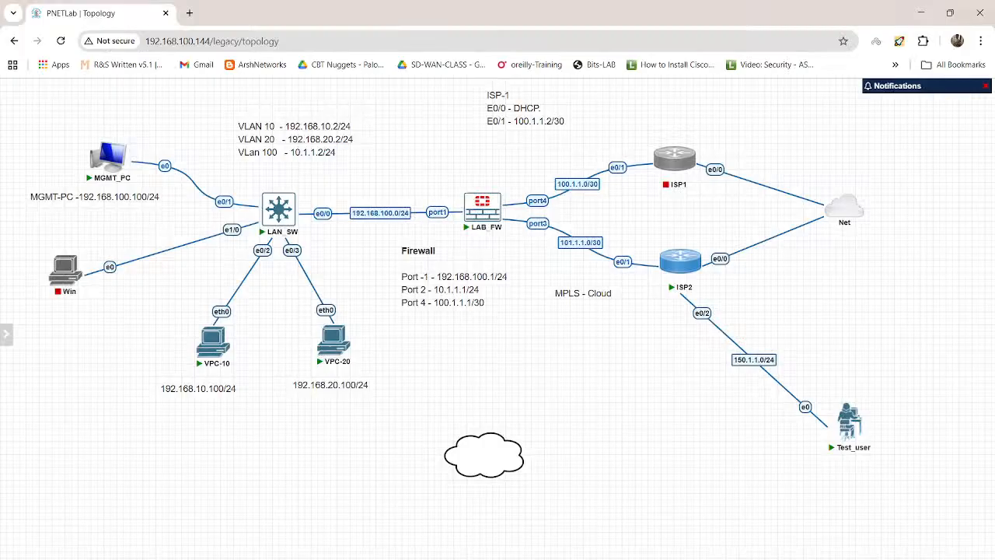
mouse_move(855, 419)
left_click(838, 395)
left_click(505, 137)
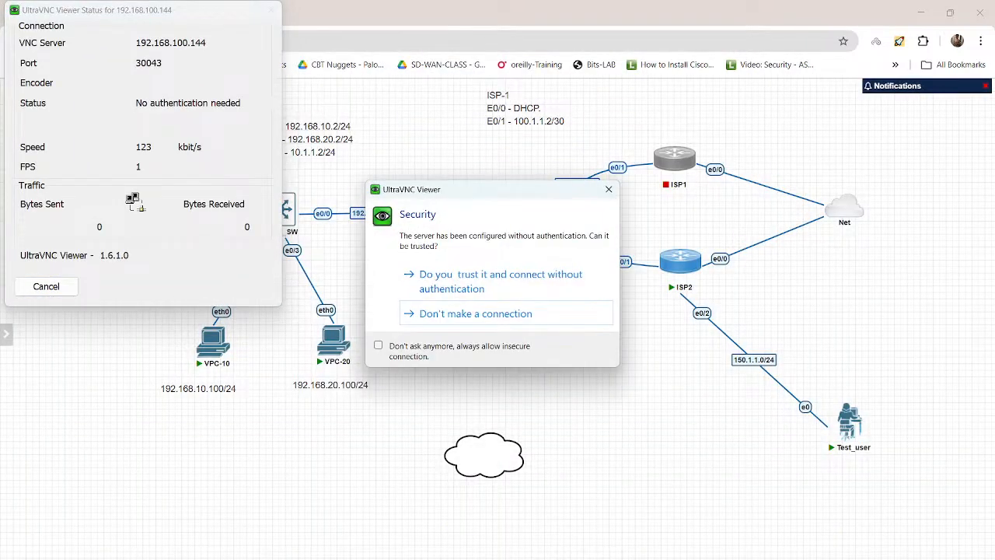
left_click(513, 276)
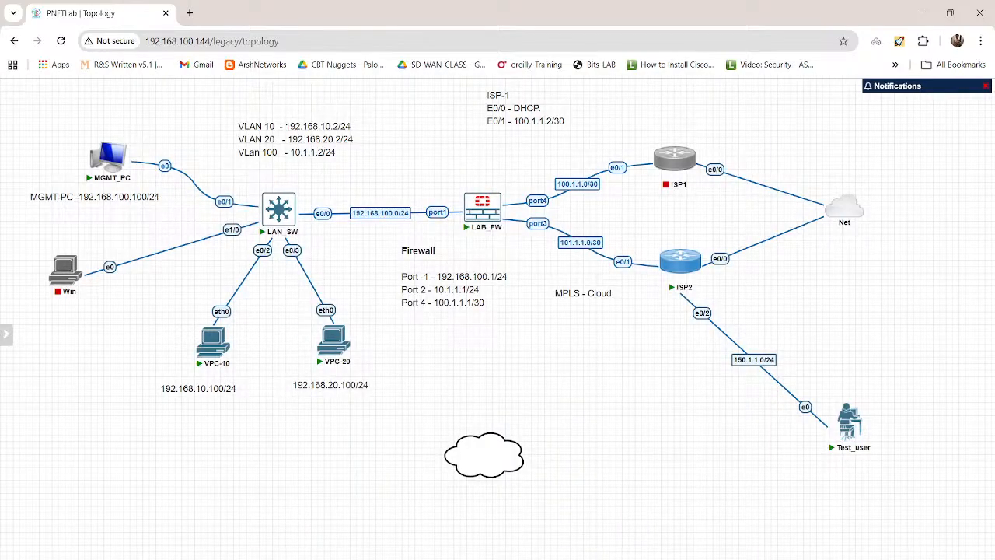
Step: Move the cloud shape to the lower-left corner of the topology and check the Test_user console
left_click_drag(485, 455, 88, 521)
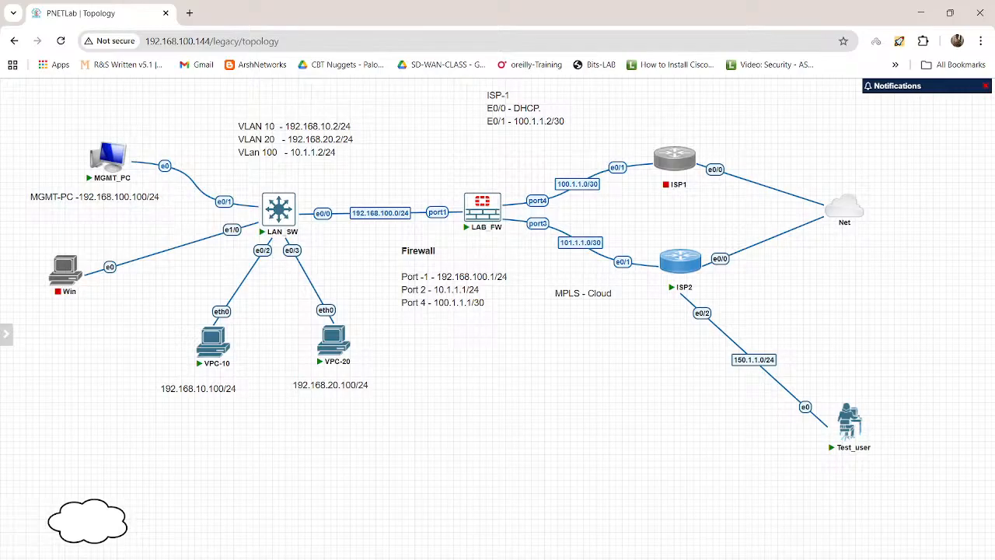
left_click(667, 525)
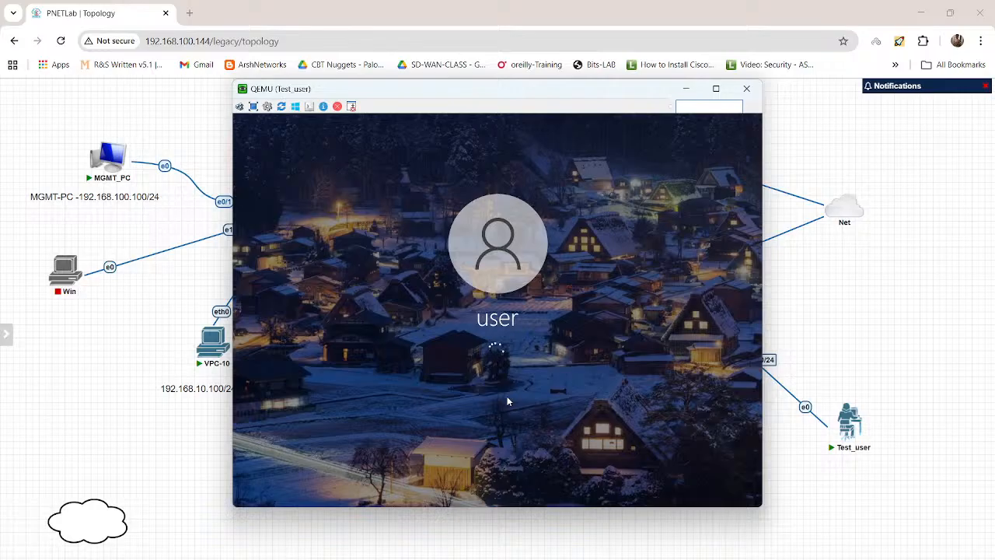
left_click(215, 433)
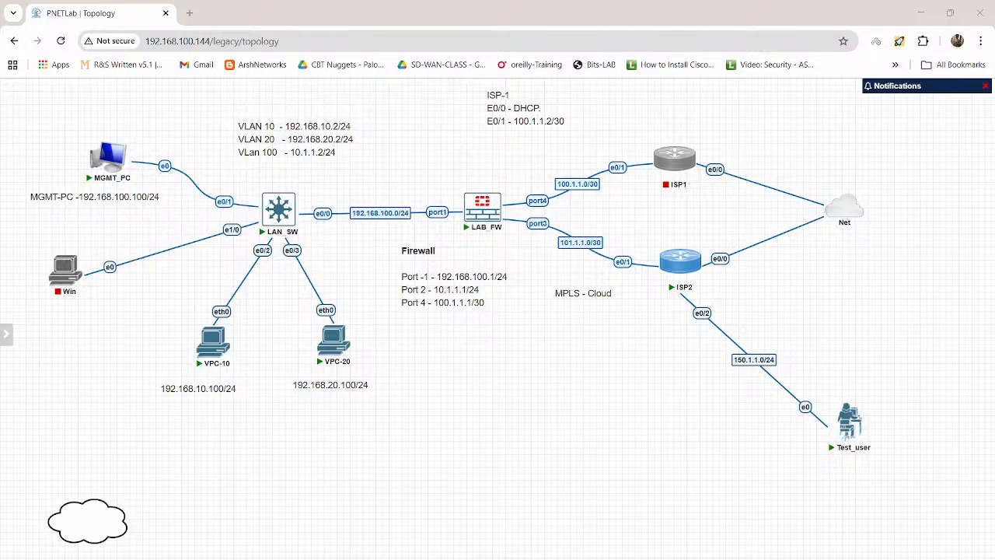
Step: Annotate the topology with a red arrow down from port3 and handwritten, underlined addresses 101.1.1.3, 1.4 and 1.6 to 1.10
left_click_drag(537, 228, 541, 282)
left_click_drag(520, 325, 530, 325)
key("ctrl+z")
key("ctrl+z")
key("ctrl+z")
left_click_drag(527, 324, 534, 334)
left_click_drag(538, 334, 545, 334)
left_click_drag(549, 334, 549, 334)
mouse_move(558, 316)
left_mouse_down()
mouse_move(573, 334)
mouse_move(559, 363)
mouse_move(568, 361)
left_mouse_up()
left_click_drag(576, 351, 582, 362)
mouse_move(584, 378)
left_mouse_down()
mouse_move(580, 390)
mouse_move(603, 383)
left_mouse_up()
mouse_move(615, 374)
left_mouse_down()
mouse_move(614, 388)
mouse_move(634, 374)
left_mouse_up()
left_click_drag(552, 404, 664, 394)
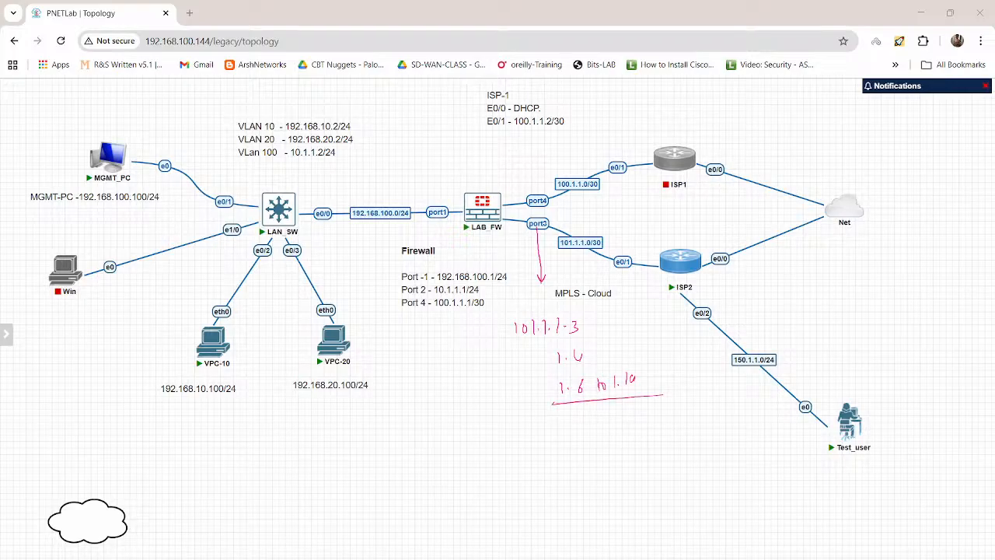
Step: Handwrite "101.1.1.12:80 → web" in blue below the red addresses and underline its parts
left_click_drag(523, 425, 524, 434)
left_click_drag(535, 427, 581, 431)
left_click(573, 430)
left_click_drag(586, 418, 593, 430)
mouse_move(518, 451)
left_mouse_down()
mouse_move(590, 441)
mouse_move(623, 421)
mouse_move(639, 435)
mouse_move(655, 421)
mouse_move(646, 427)
mouse_move(684, 421)
left_mouse_up()
mouse_move(689, 417)
left_mouse_down()
mouse_move(692, 410)
mouse_move(688, 421)
left_mouse_up()
left_click_drag(657, 436, 699, 430)
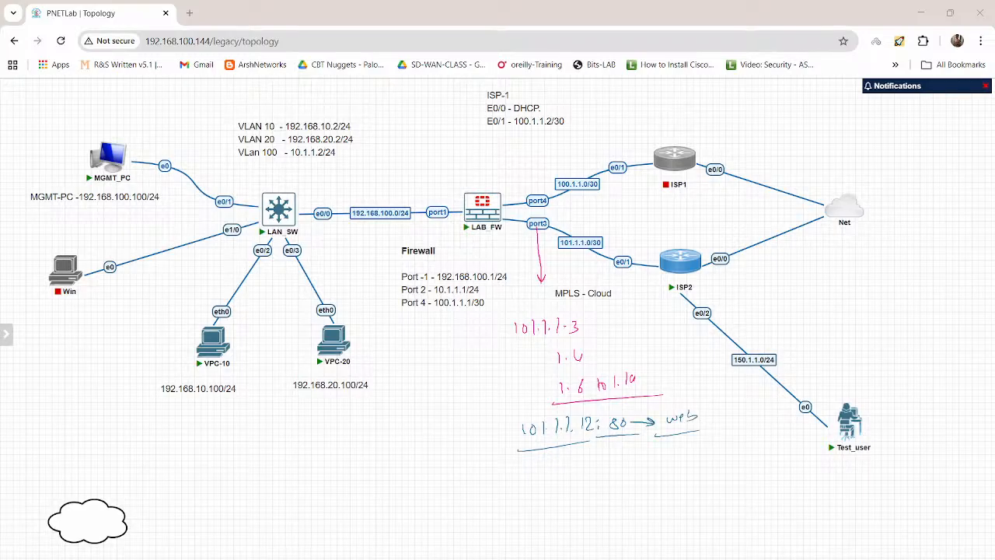
Step: Sketch the path from Test_user through ISP2 to port3, handwrite and underline "D-101.1.1.12:80", and clear all annotations
mouse_move(839, 404)
left_mouse_down()
mouse_move(739, 298)
mouse_move(521, 230)
left_mouse_up()
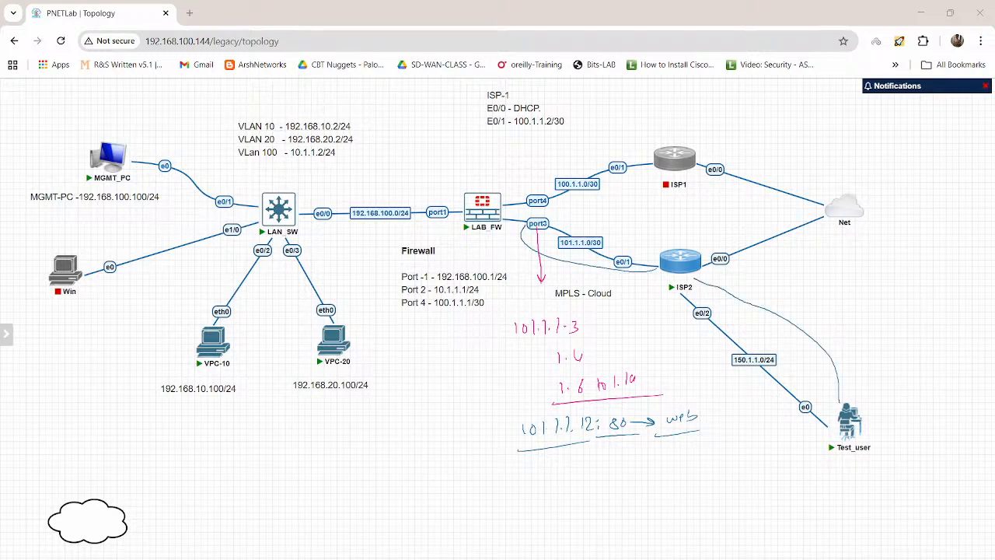
left_click_drag(325, 433, 326, 444)
left_click_drag(336, 437, 357, 437)
left_click_drag(368, 425, 405, 420)
mouse_move(409, 411)
left_mouse_down()
mouse_move(416, 420)
mouse_move(438, 404)
left_mouse_up()
left_click_drag(320, 450, 455, 424)
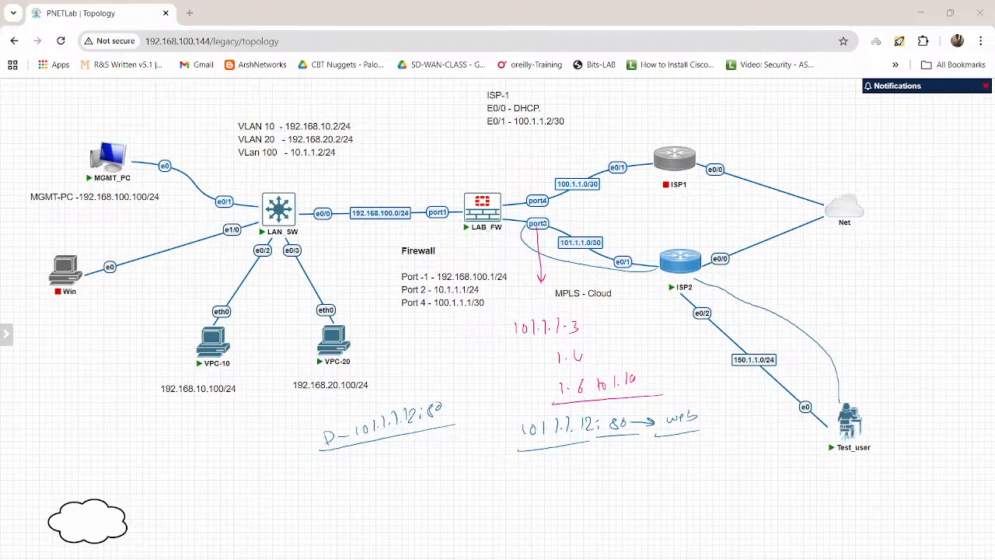
key("Escape")
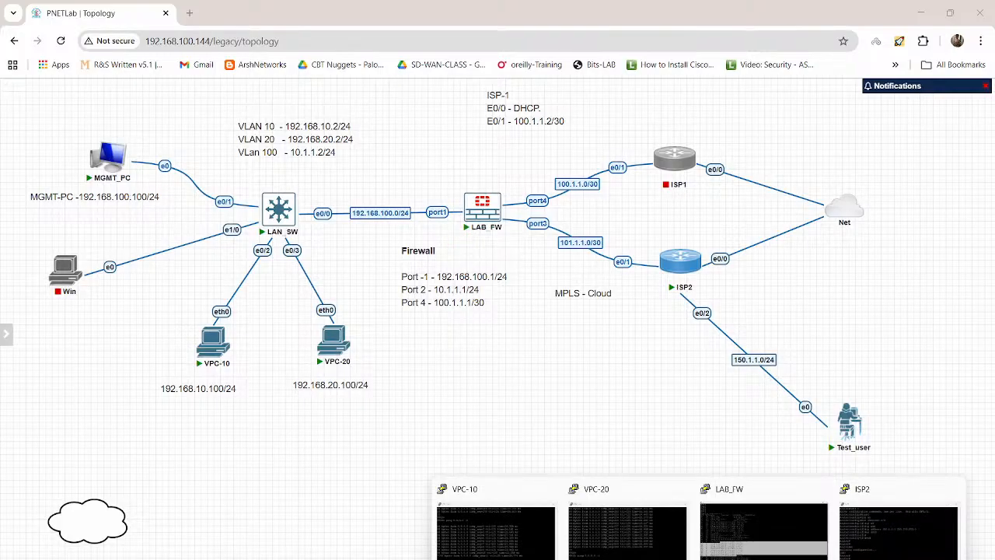
Step: Switch to the Test_user console and sign in to Windows with the account password
mouse_move(593, 557)
left_click(653, 529)
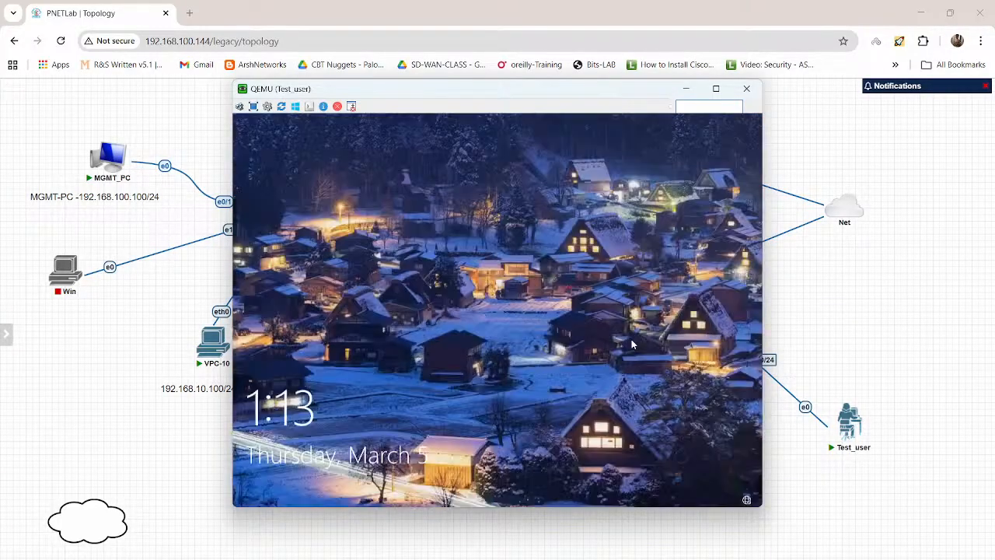
left_click(556, 327)
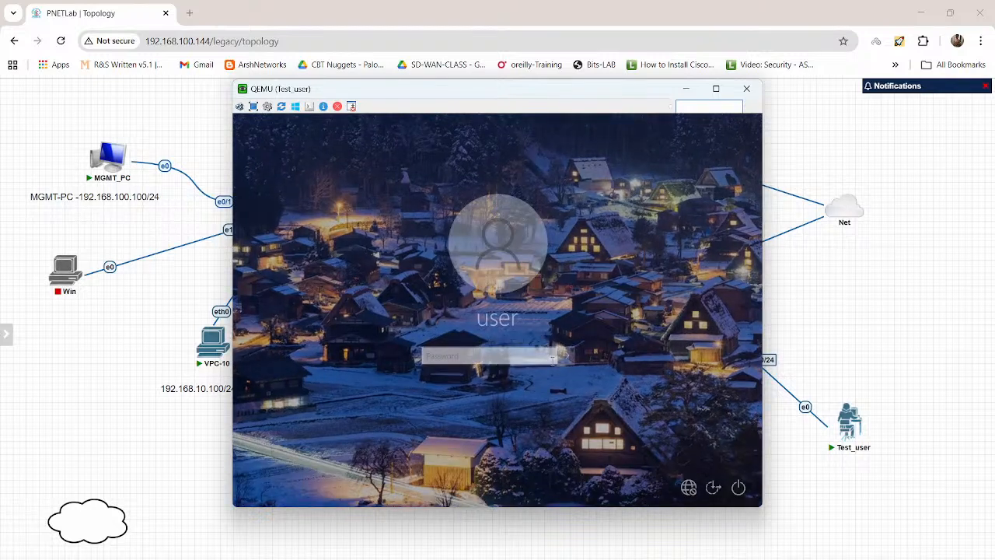
type("********")
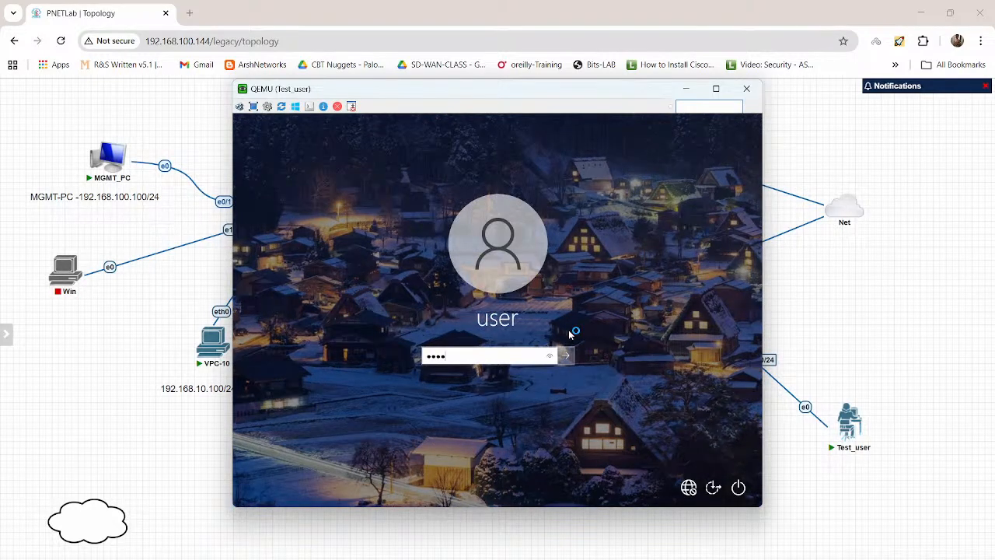
key("Return")
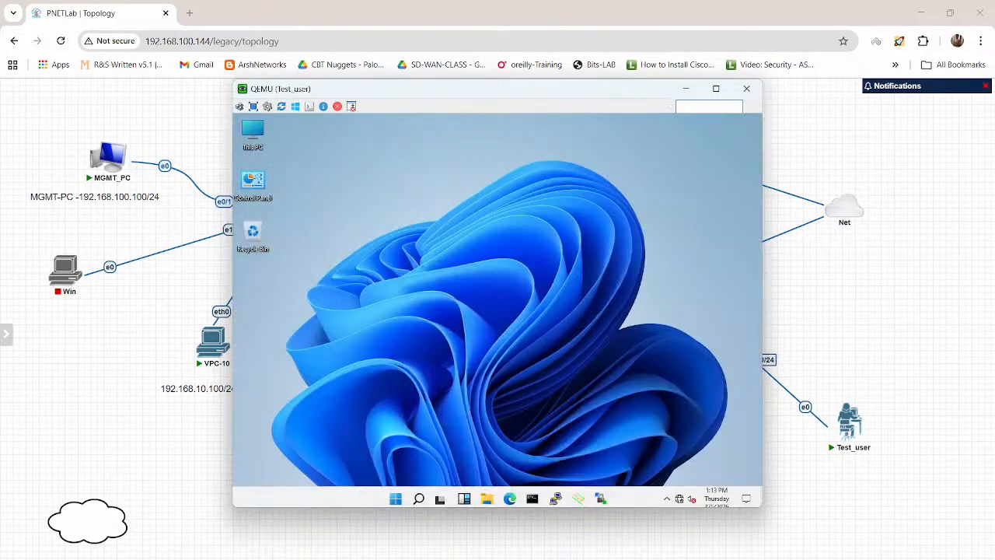
Step: Open Network Connections on Test_user by running ncpa.cpl from Command Prompt, and move the console window clear of the Test_user link labels
left_click(532, 499)
type("cmd")
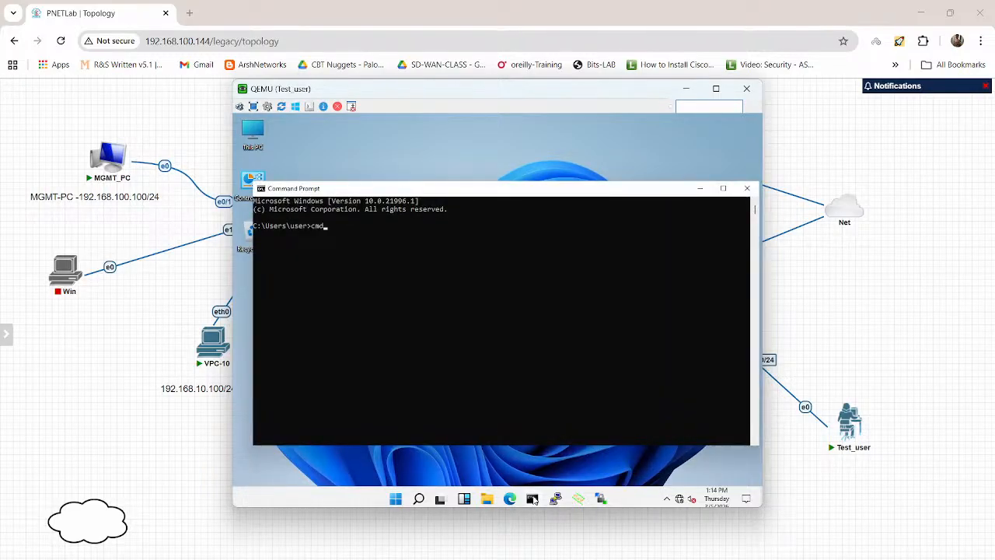
key("BackSpace")
key("BackSpace")
key("BackSpace")
type("ncpa.cpl")
key("Return")
left_click_drag(599, 89, 532, 130)
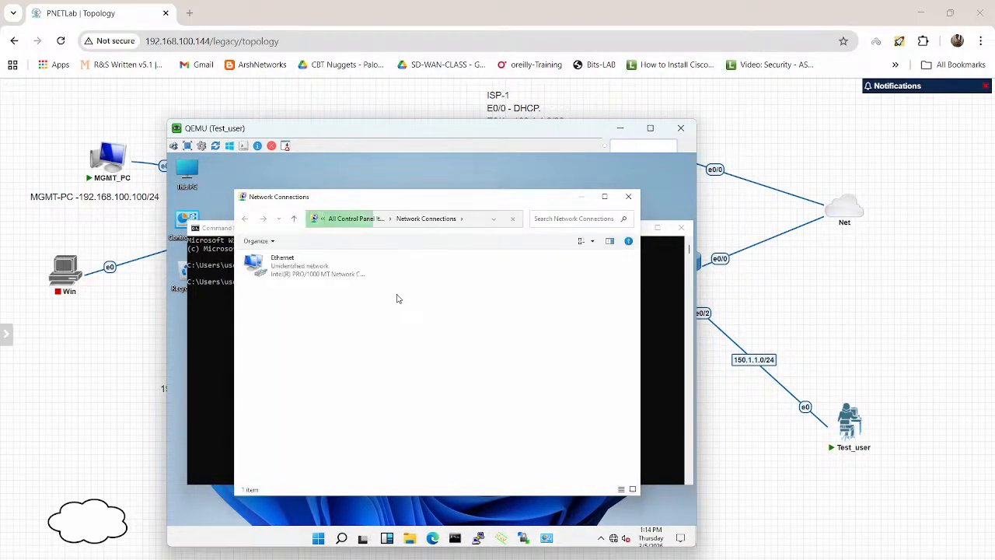
Step: Open the Internet Protocol Version 4 (TCP/IPv4) properties of Test_user's Ethernet adapter
left_click(289, 265)
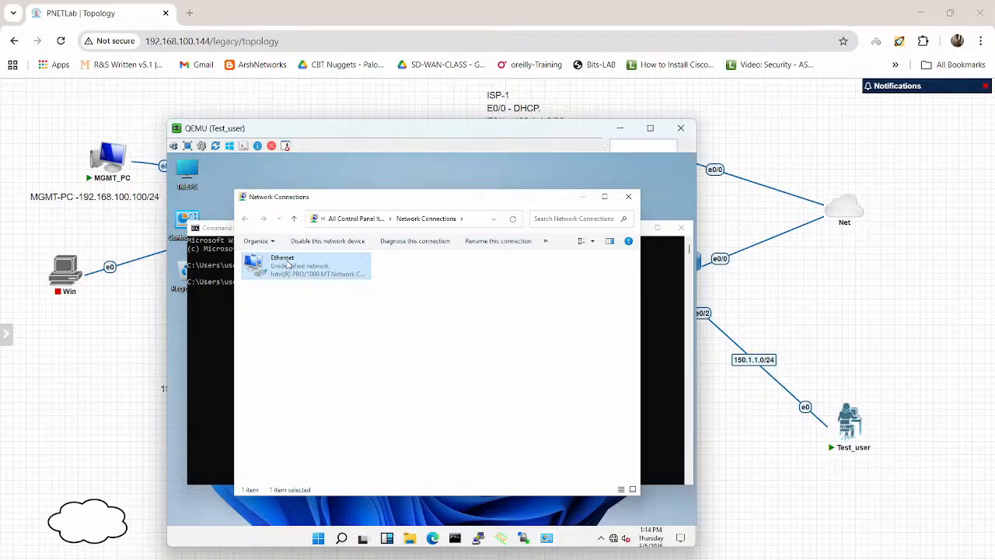
double_click(288, 265)
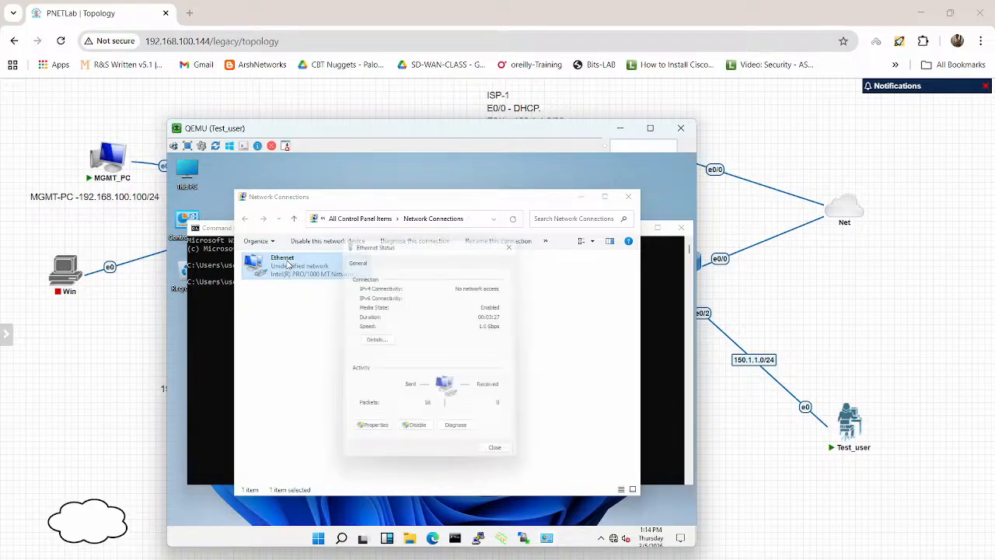
left_click(379, 436)
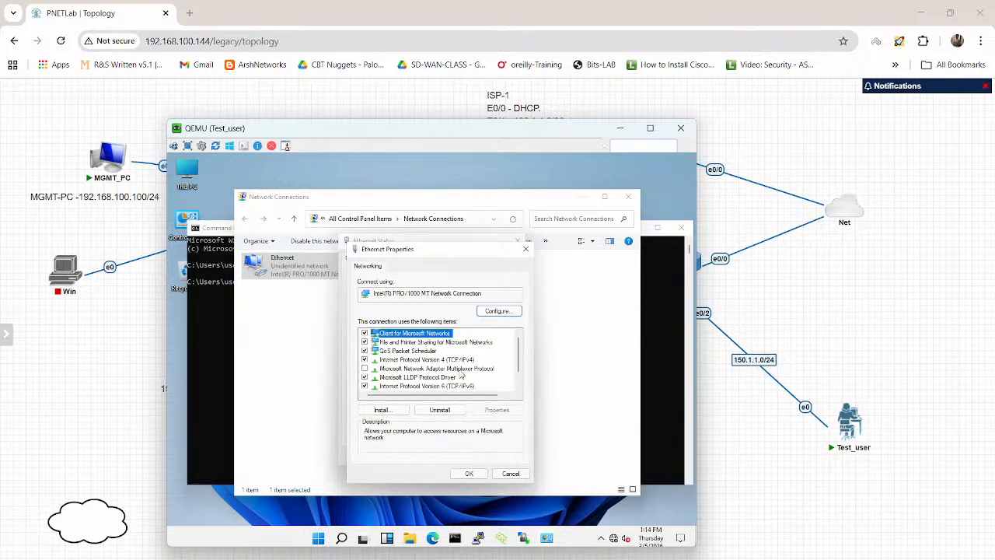
double_click(451, 360)
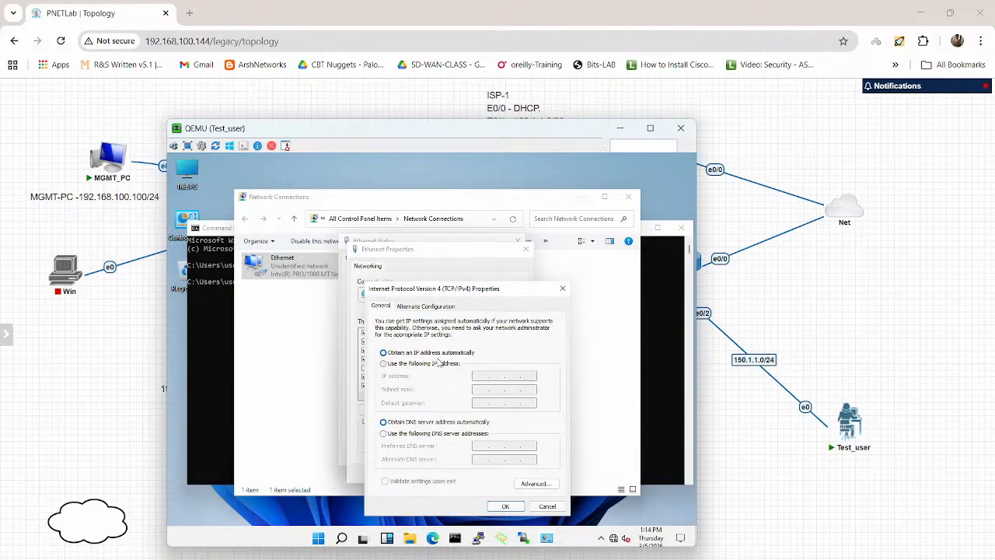
Step: Assign the static IP address 150.1.1.100, subnet mask 255.255.255.0 and default gateway 150.1.1.1, and close the Ethernet dialogs
left_click(439, 364)
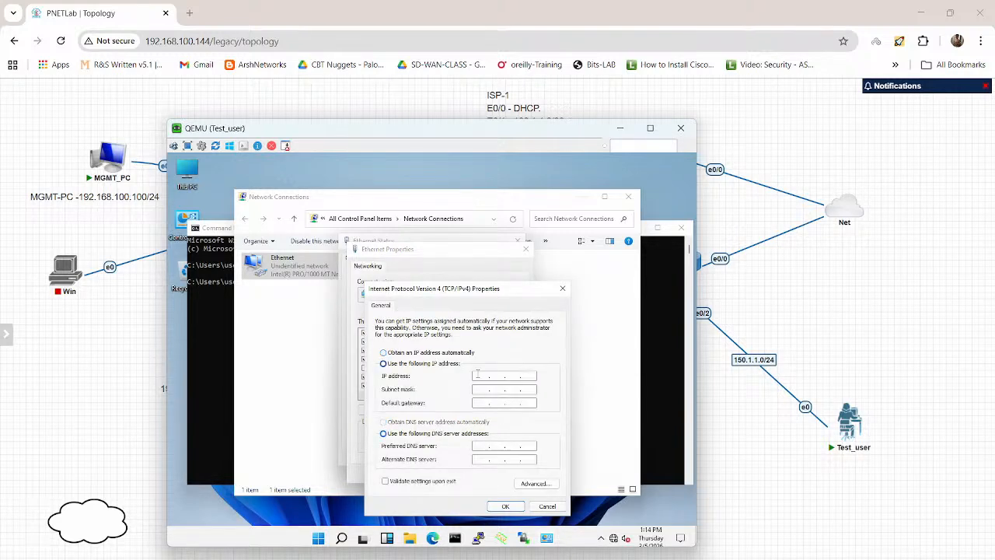
left_click(479, 374)
type("150.1.1.100")
key("Tab")
type("255.255.255")
key("Tab")
type("150")
left_click(505, 507)
left_click(470, 474)
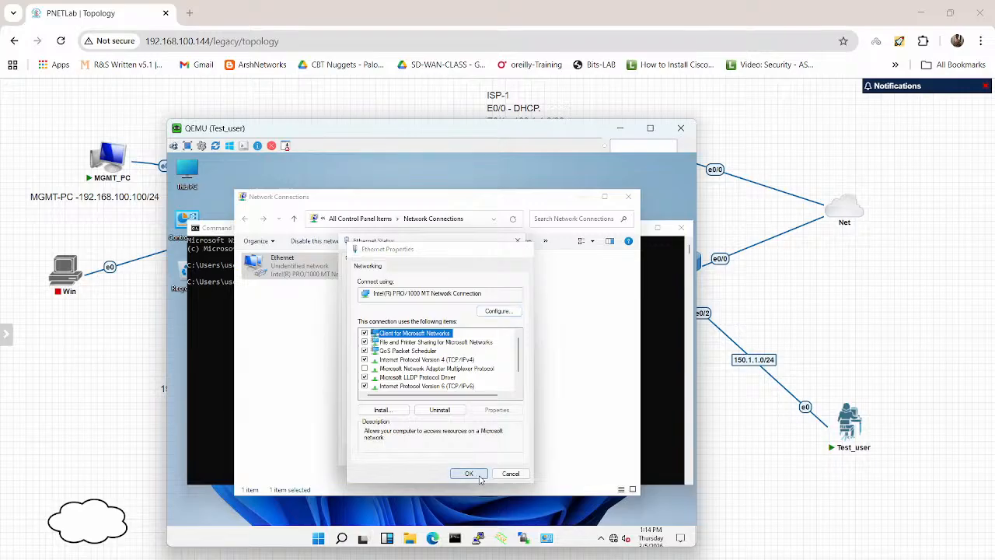
left_click(503, 460)
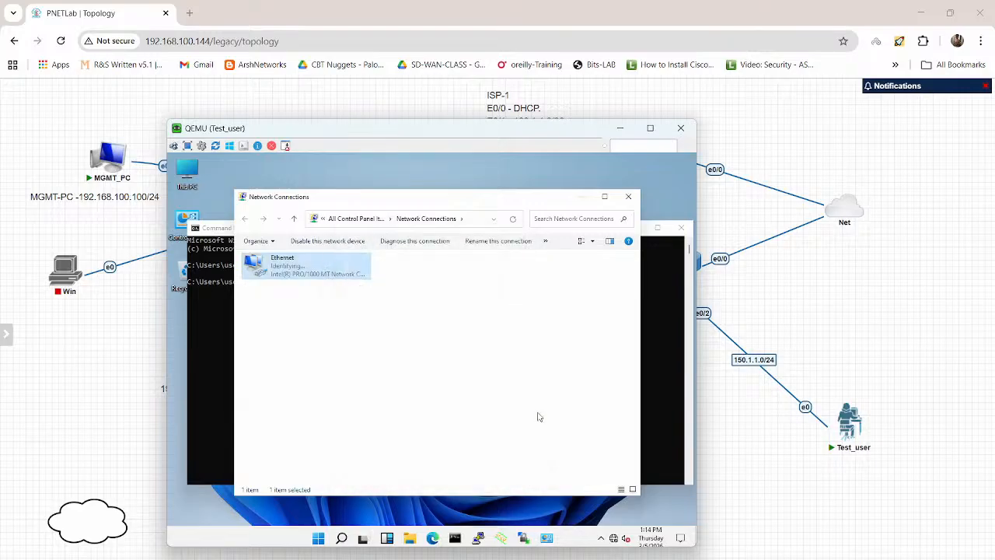
Step: Minimize Network Connections and ping the gateway 150.1.1.1 from Test_user's Command Prompt, stopping the ping early
left_click(581, 196)
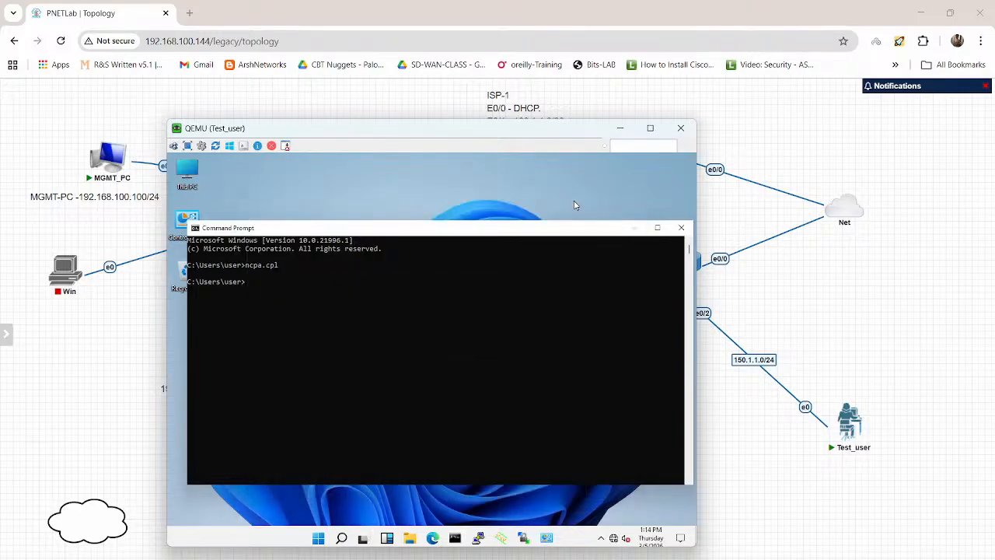
left_click(433, 364)
type("ping 100")
key("BackSpace")
type("50.1.1.1")
key("Return")
key("ctrl+c")
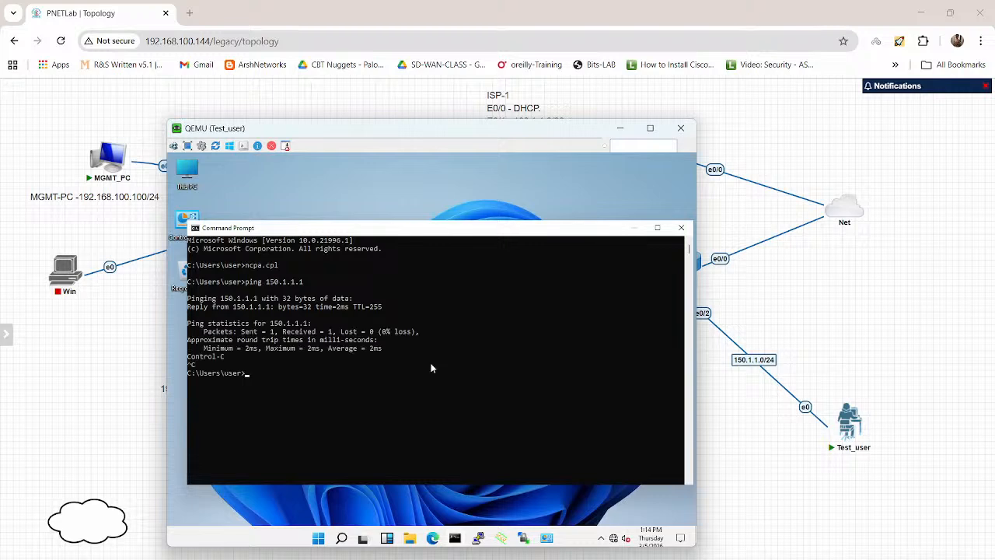
Step: Ping 101.1.1.1 from Test_user and stop the ping after a few replies
type("ping 101.1.1.1")
key("Return")
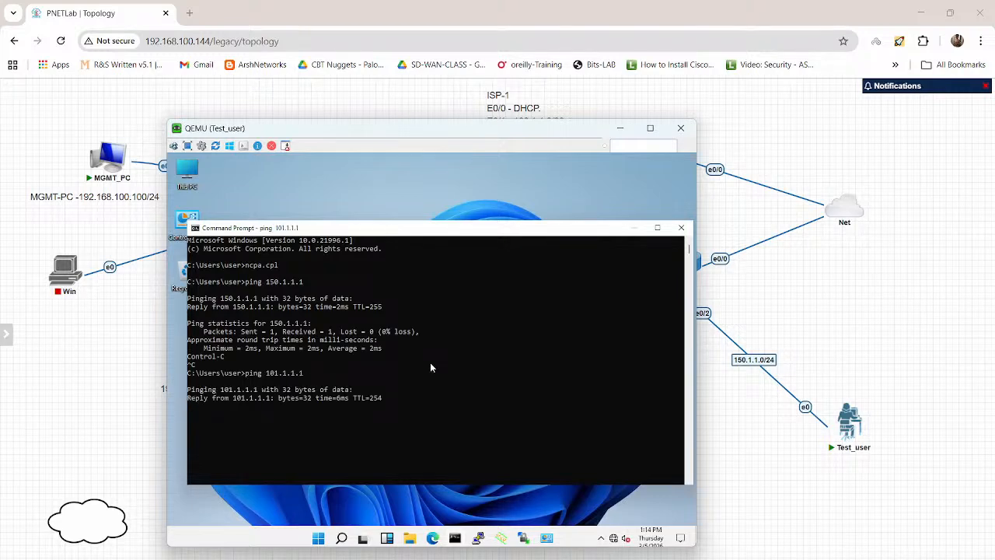
key("ctrl+c")
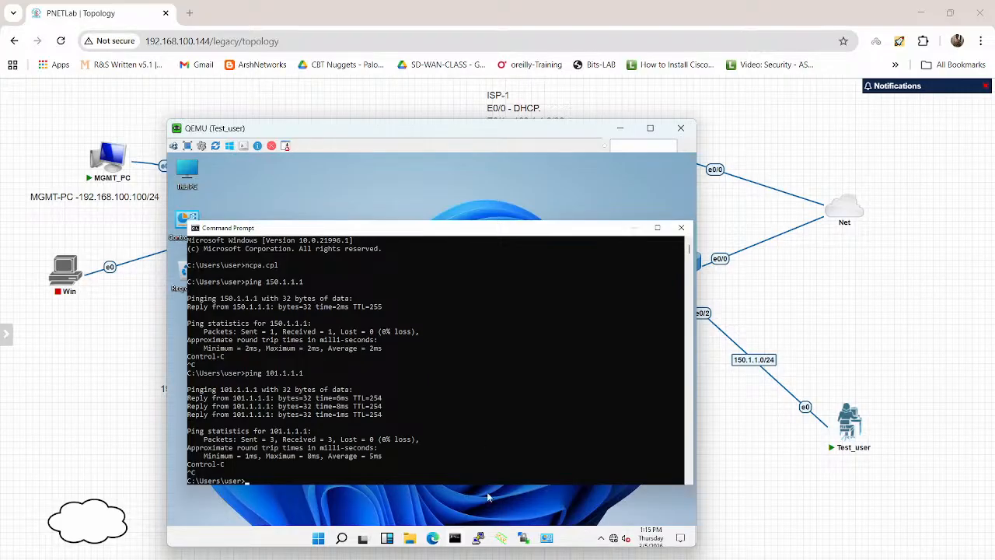
Step: Open Microsoft Edge on Test_user and browse to 101.1.1.12
left_click(437, 539)
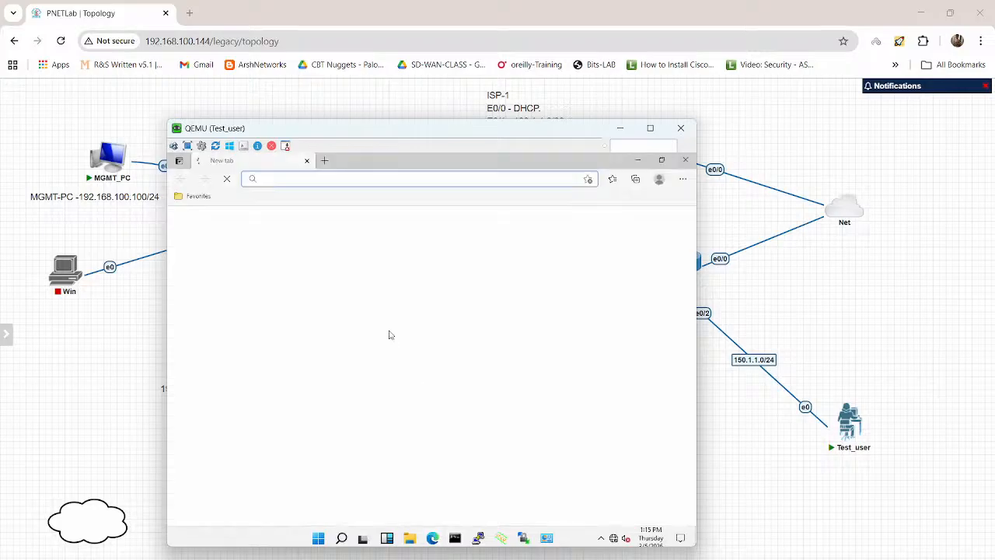
left_click(336, 179)
type("1")
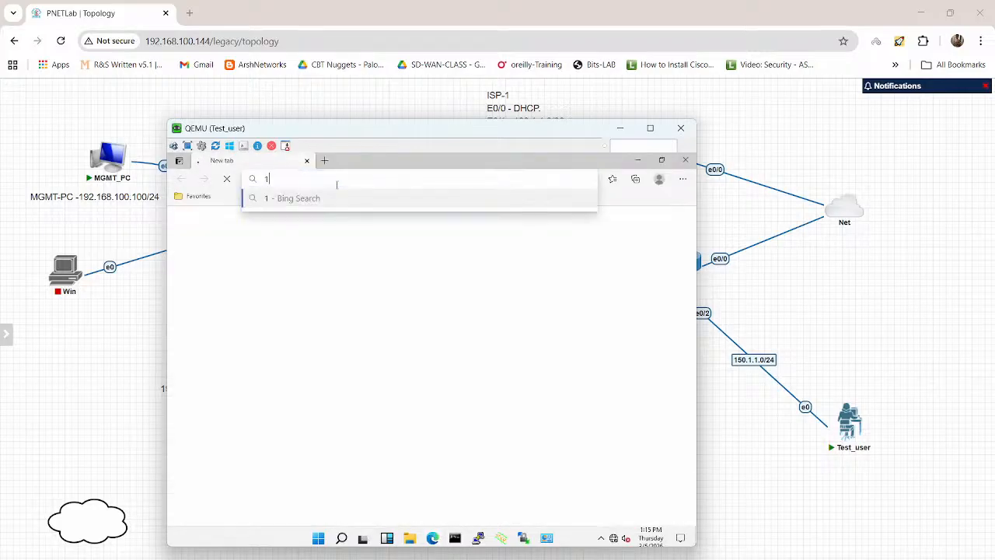
type("01.1.1.12")
key("Return")
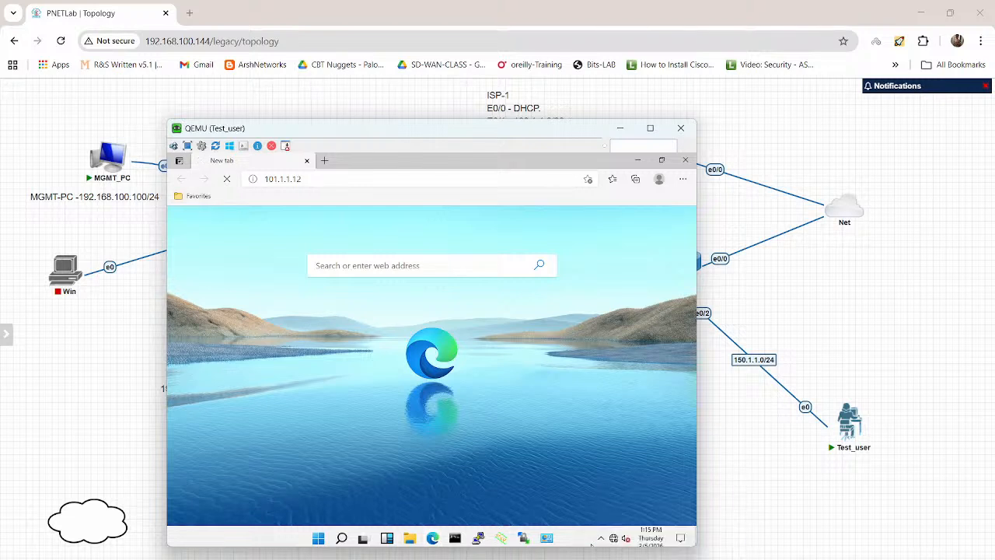
Step: Switch to the LAB_FW console, log in as admin with the account password, and start a debug flow trace filtered on source address 150.1.1.100
mouse_move(698, 559)
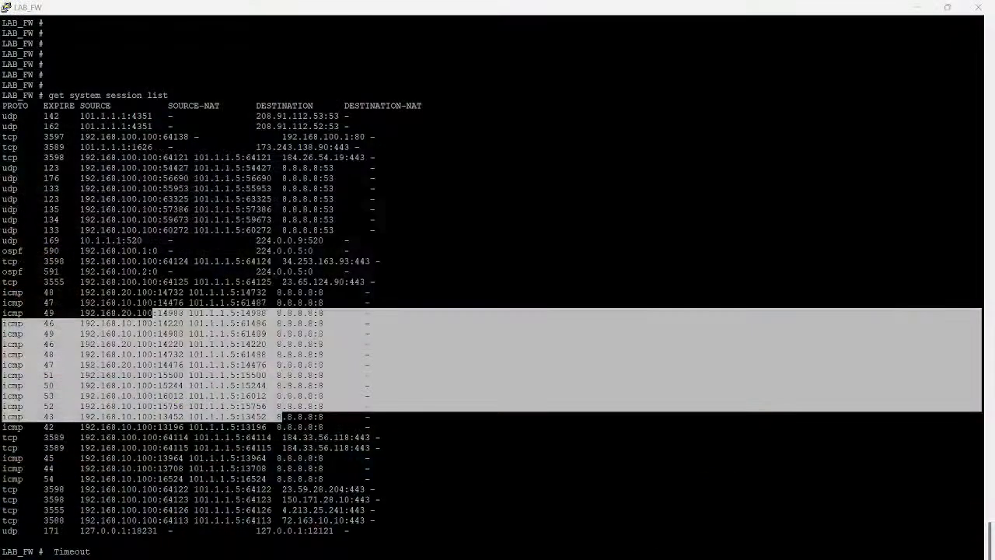
left_click(763, 528)
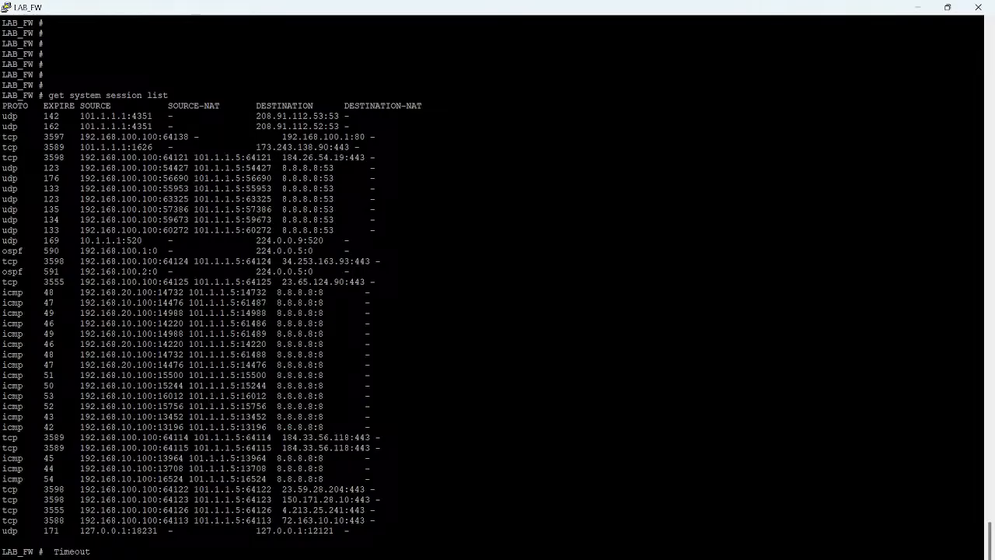
key("Return")
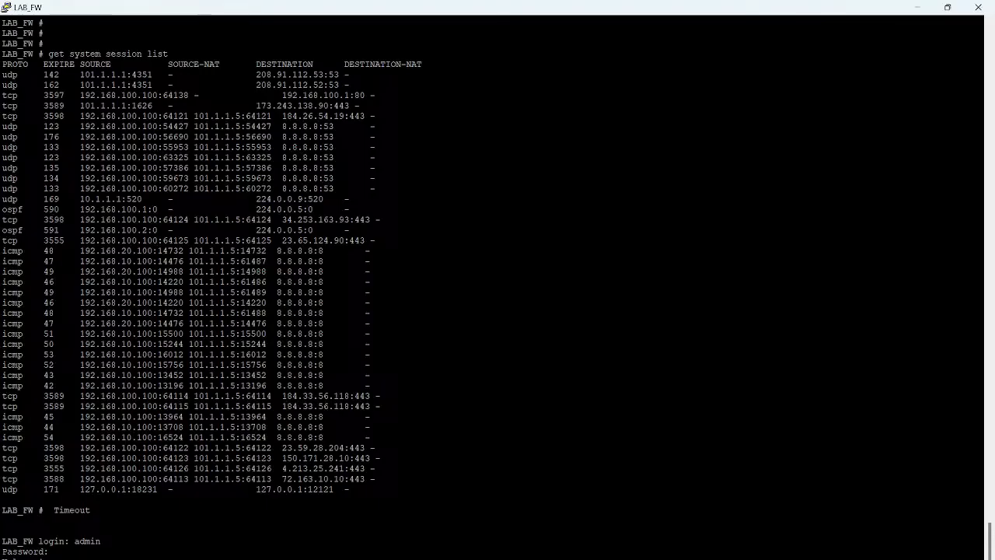
key("Return")
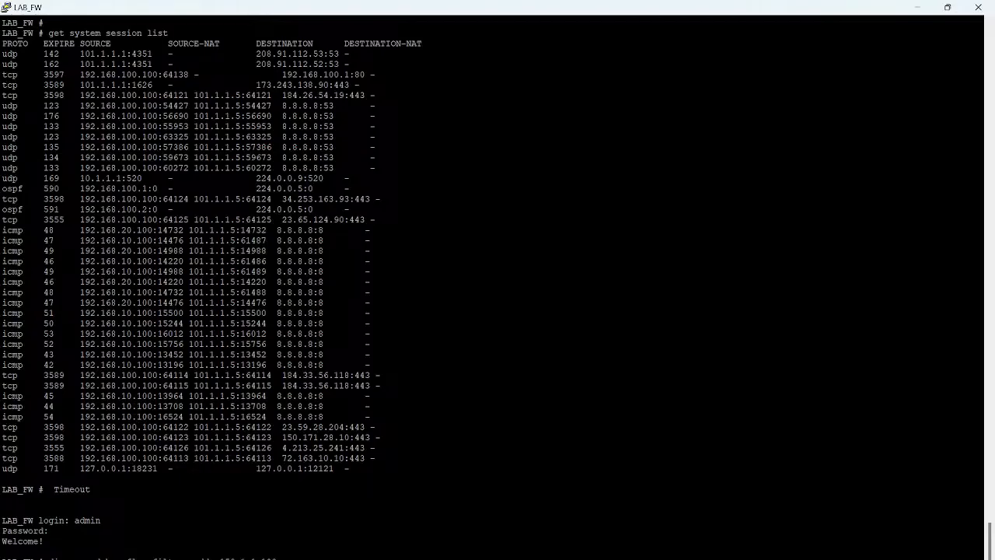
key("Return")
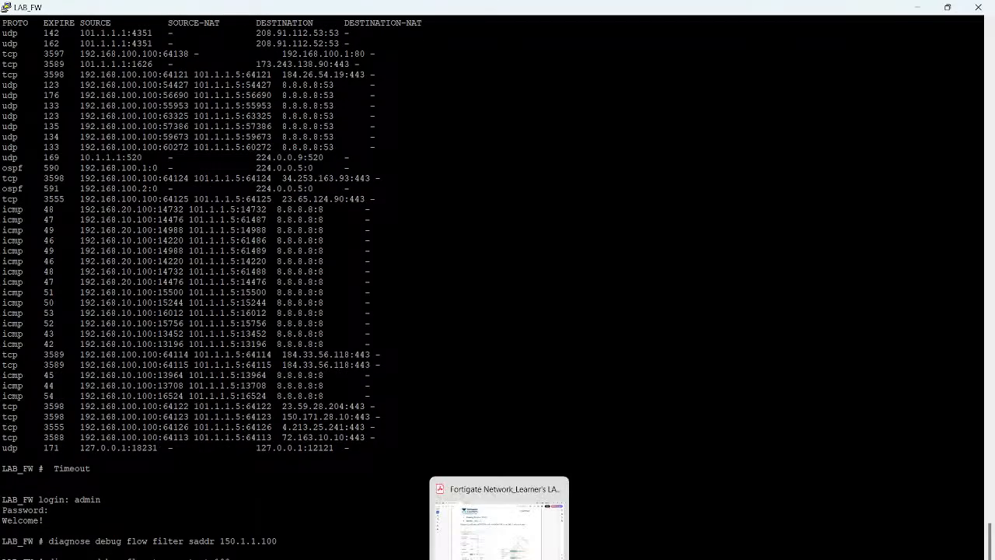
Step: Return to the Test_user console and request 101.1.1.12 again in the browser
mouse_move(585, 558)
left_click(651, 519)
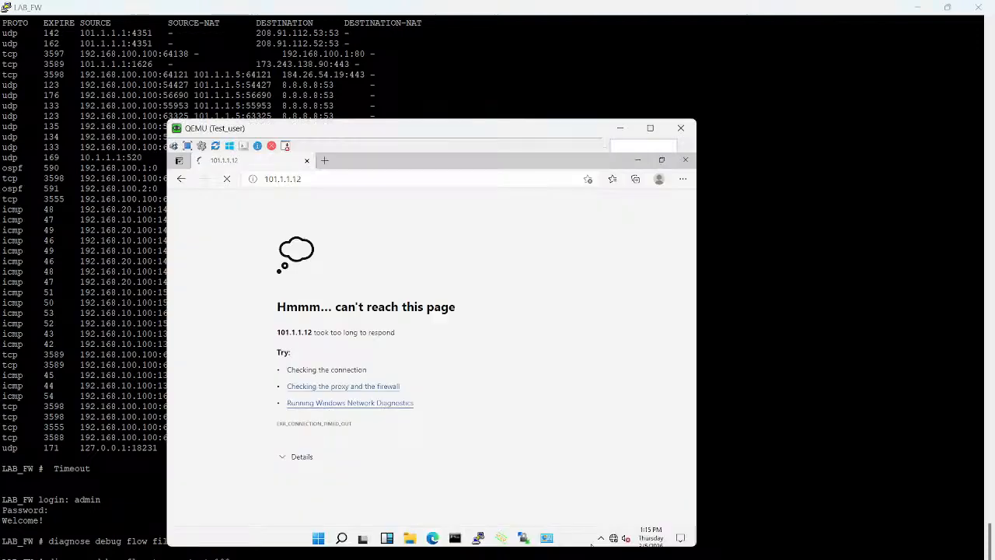
left_click(347, 180)
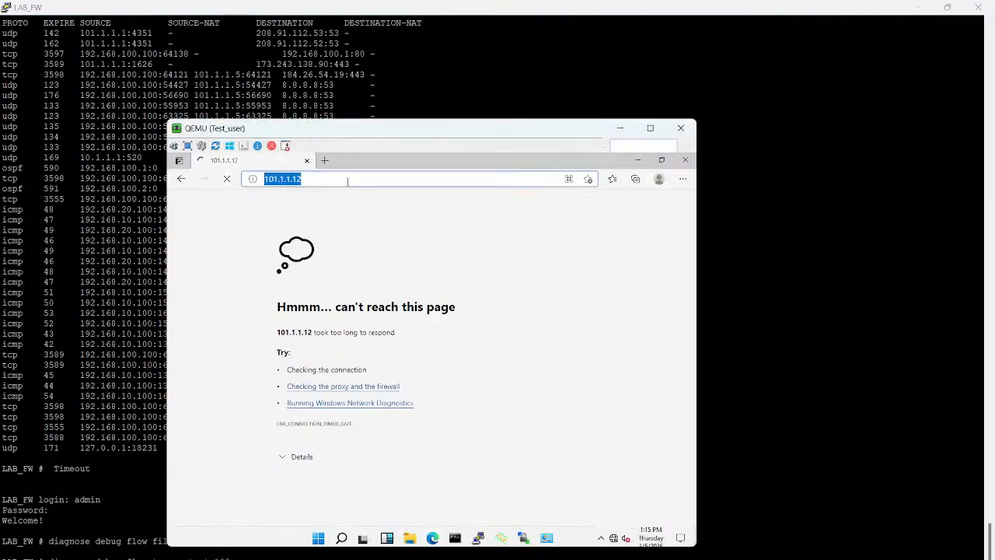
left_click(348, 182)
key("Return")
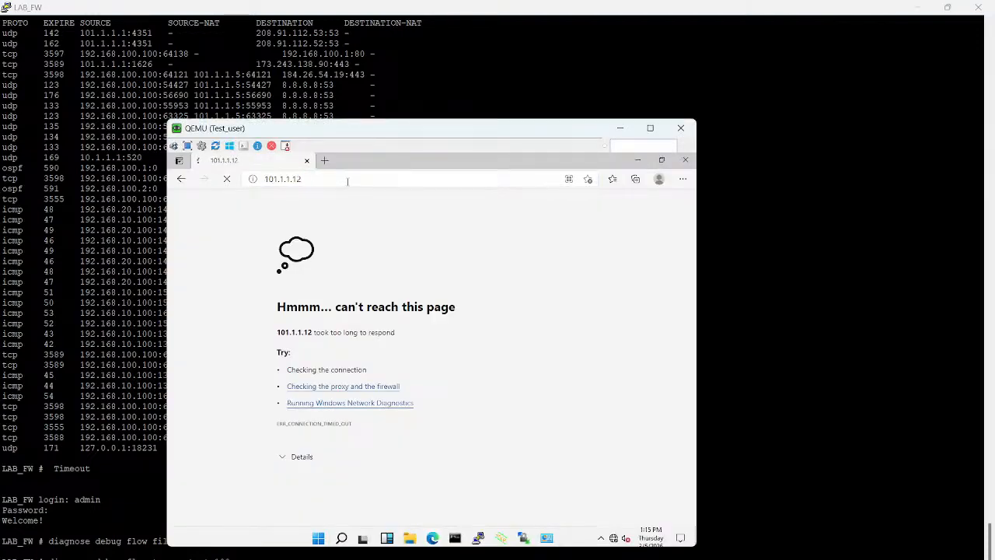
Step: Check the debug flow filter on the LAB_FW console, and refresh the 101.1.1.12 page on Test_user
left_click(158, 351)
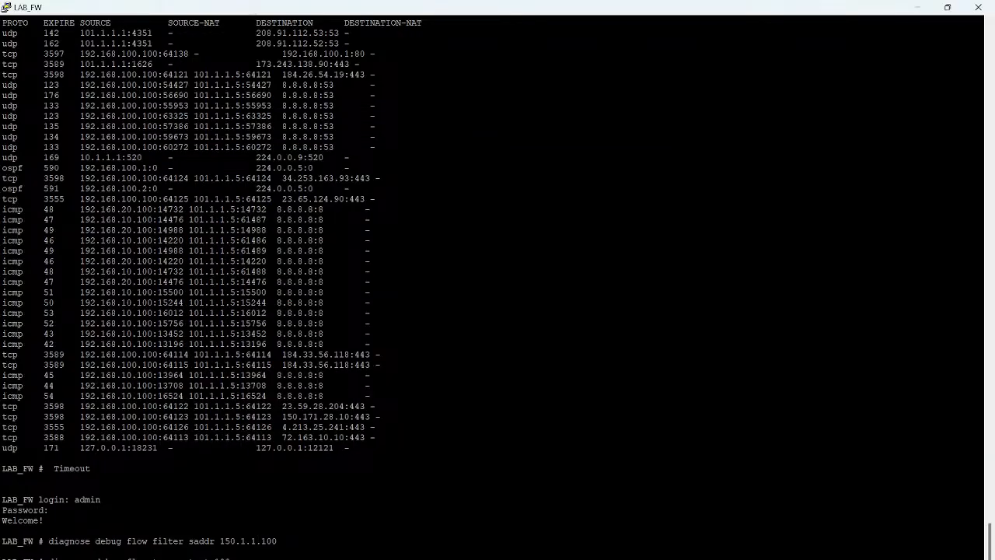
double_click(248, 541)
left_click(248, 415)
key("alt+Tab")
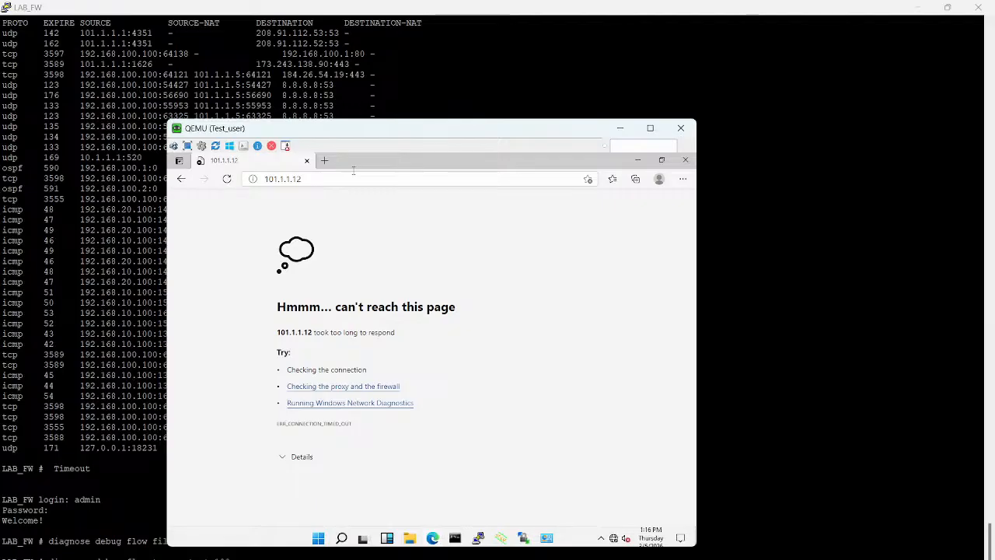
key("F5")
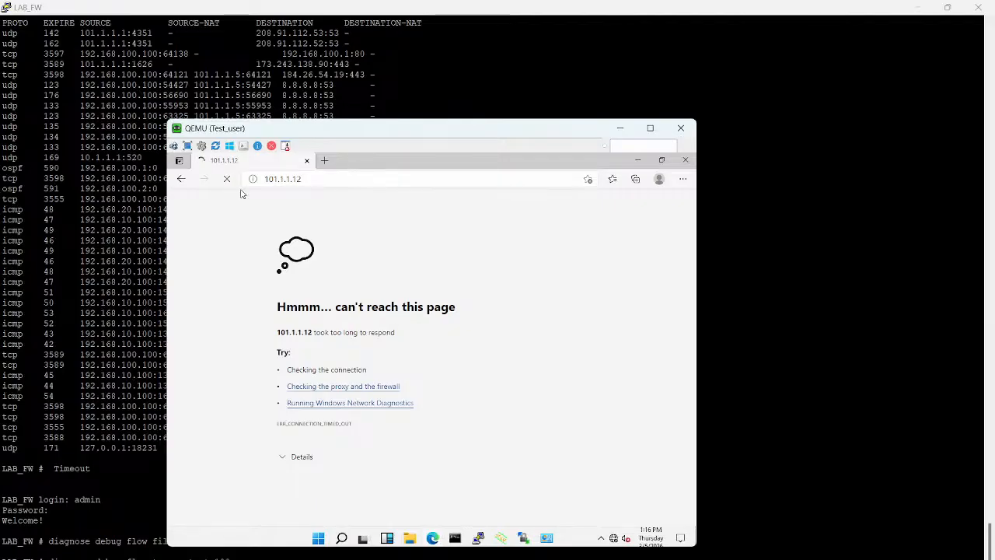
left_click(355, 178)
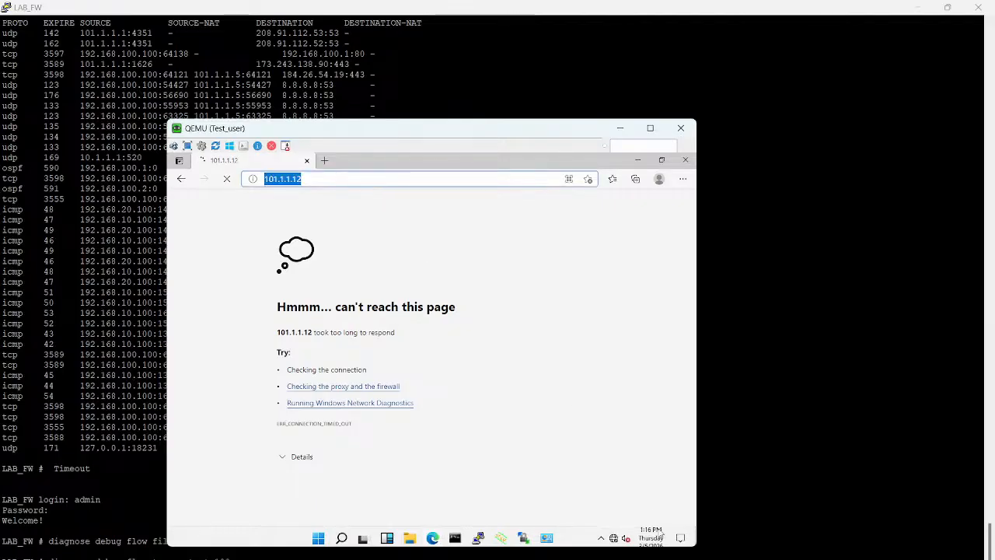
Step: Switch to the ISP2 console, display its ARP table with show ip arp, and examine the 101.1.1.1 entry
mouse_move(702, 559)
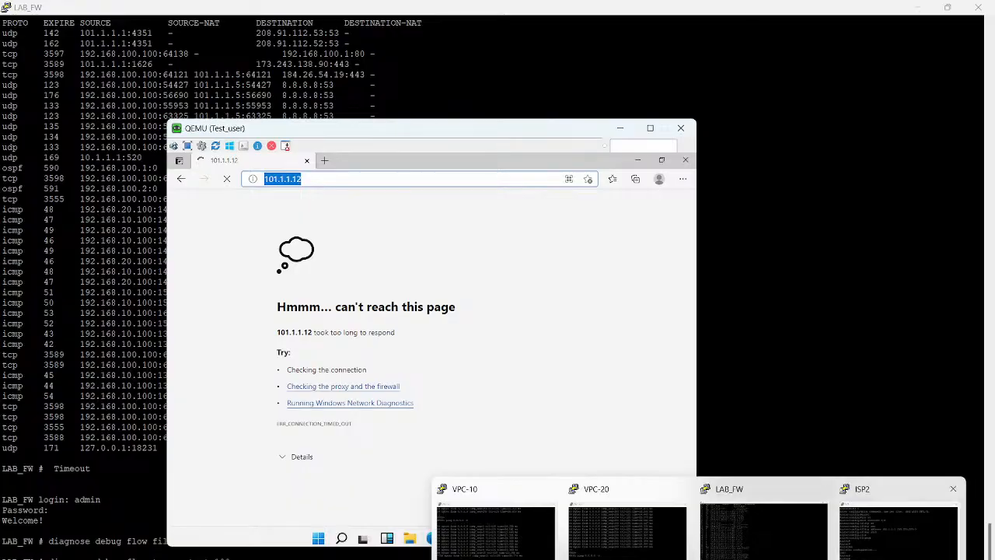
left_click(900, 531)
key("Return")
key("Return")
key("Return")
type("show ip ar")
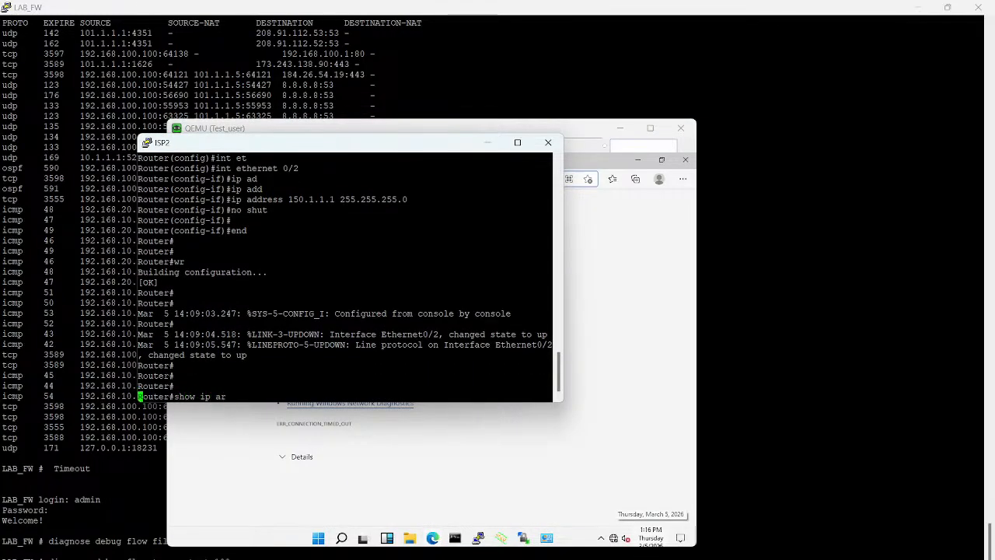
key("Tab")
key("Return")
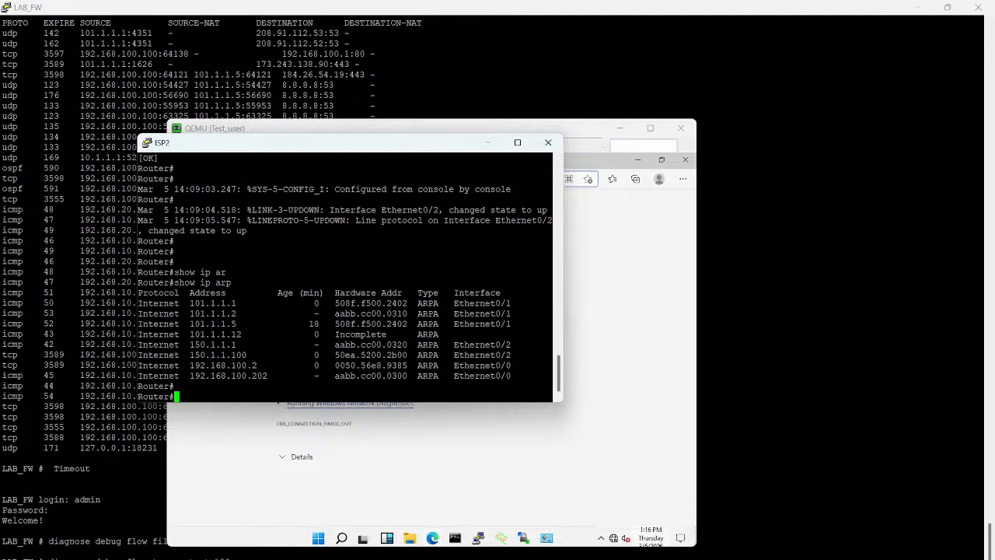
triple_click(215, 303)
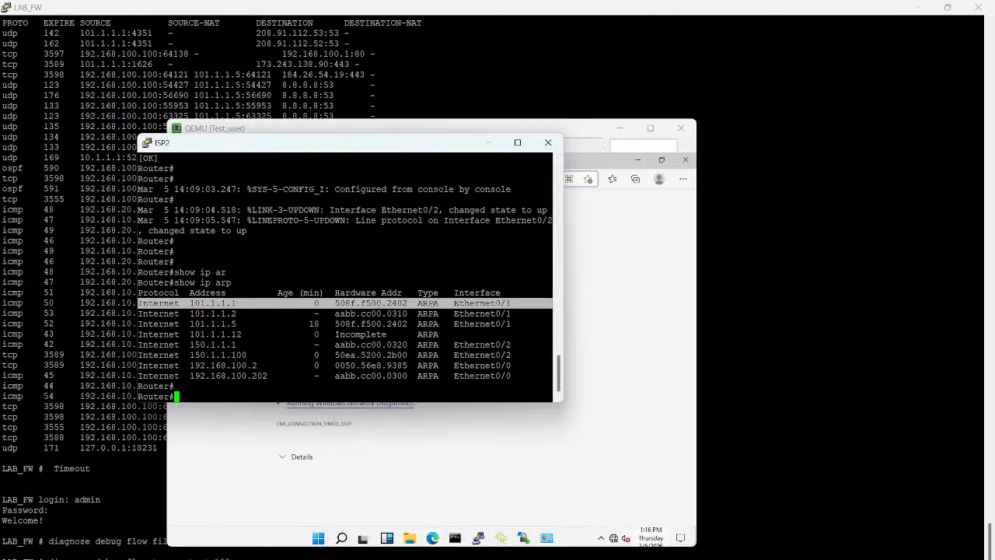
left_click(215, 303)
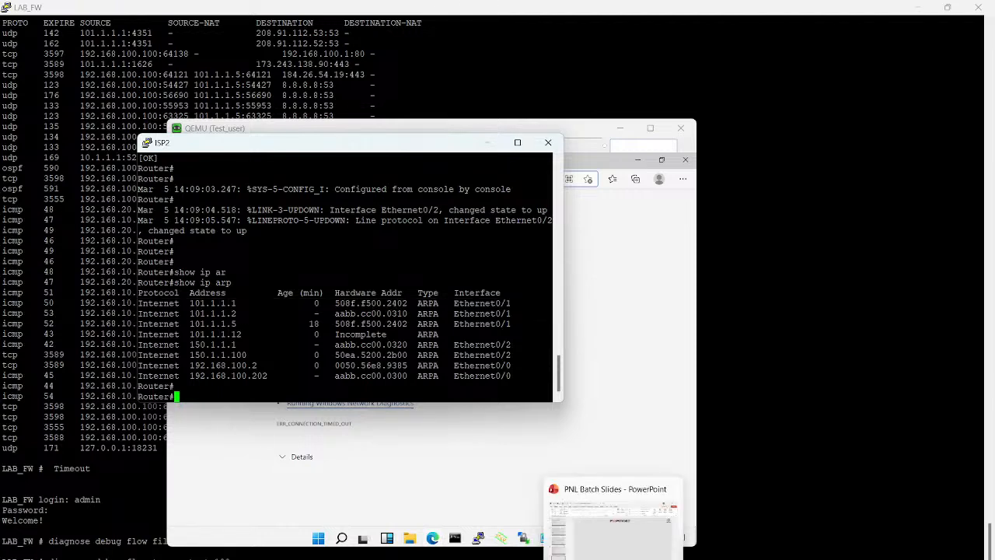
Step: Switch to the MGMT_PC console and log in to the FortiGate web interface at 192.168.100.1 as admin with the account password
mouse_move(478, 539)
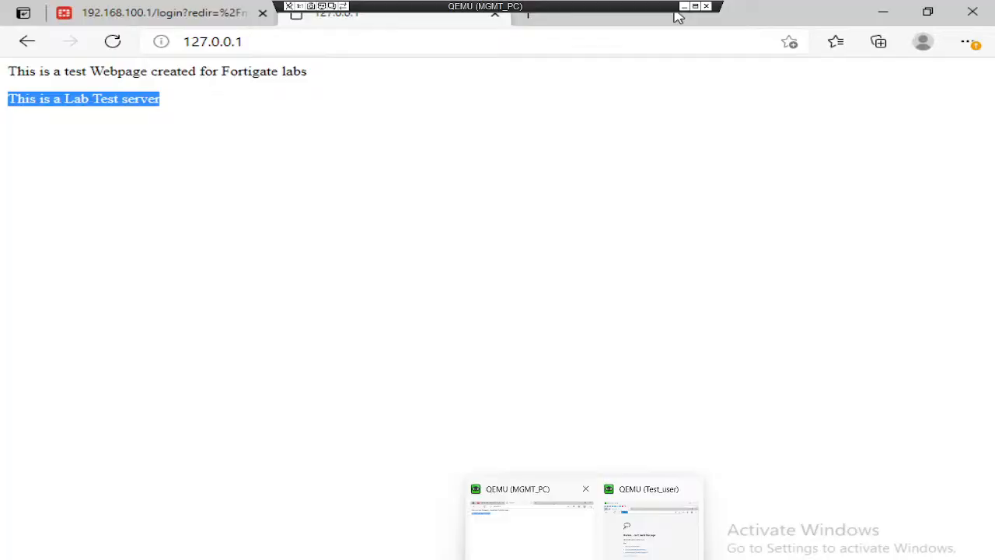
left_click(532, 521)
left_click(139, 23)
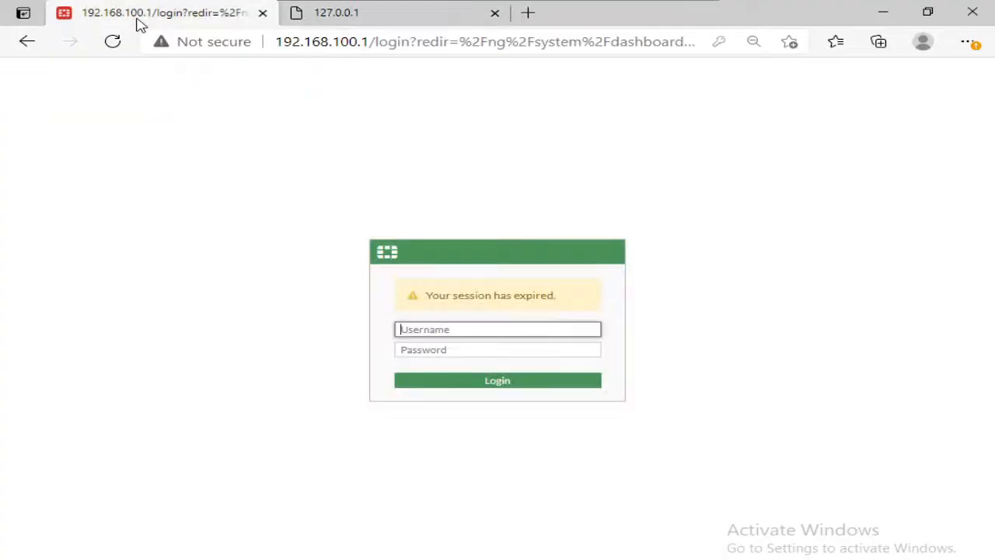
left_click(439, 326)
type("admin")
key("Tab")
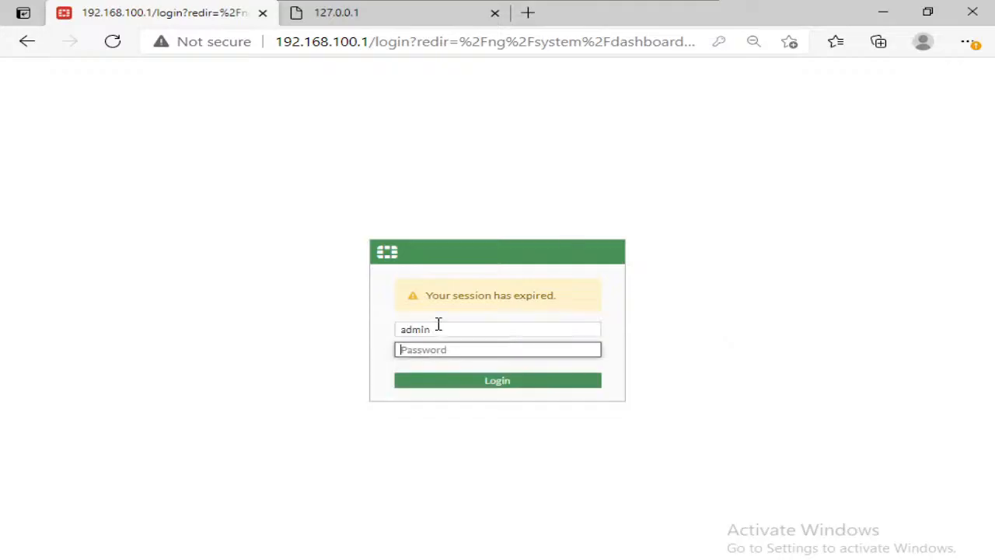
type("admin")
key("Return")
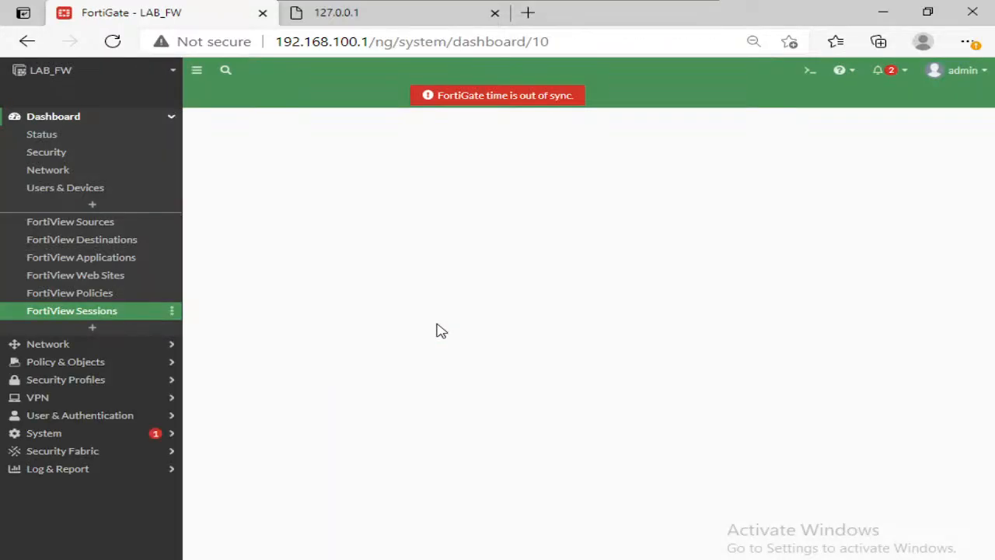
Step: Start a new IPv4 virtual IP named WEB-Server and bind it to the WAN2 (port3) interface
left_click(65, 361)
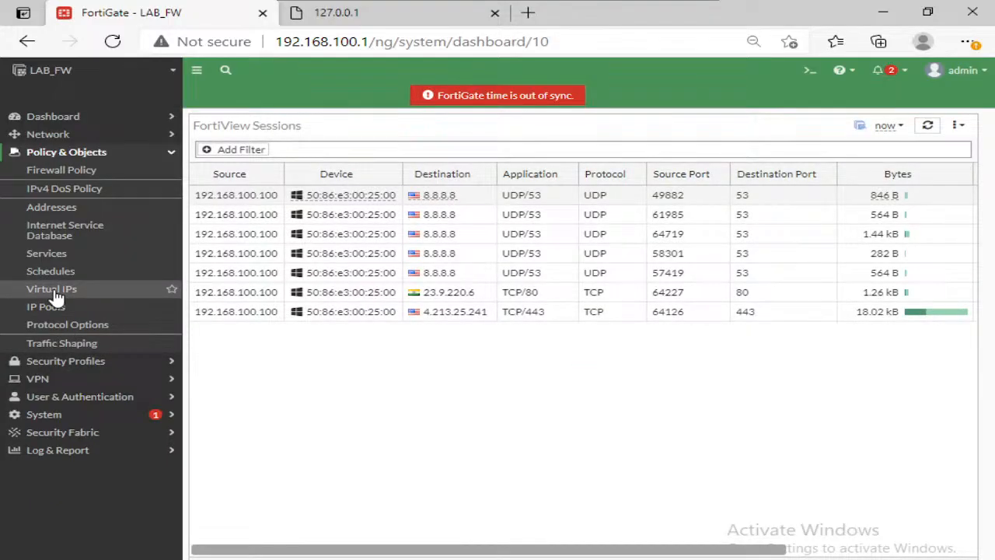
left_click(56, 296)
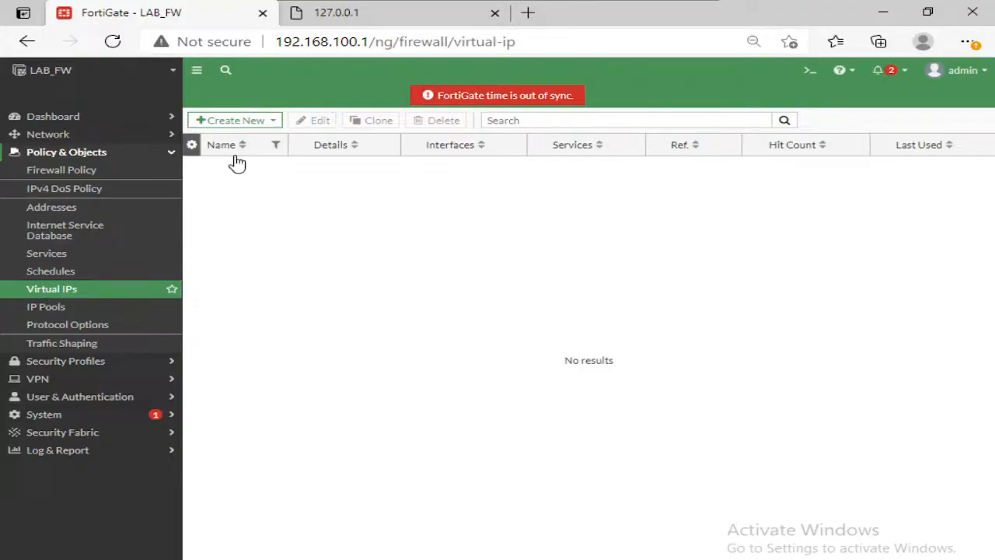
left_click(269, 122)
left_click(248, 137)
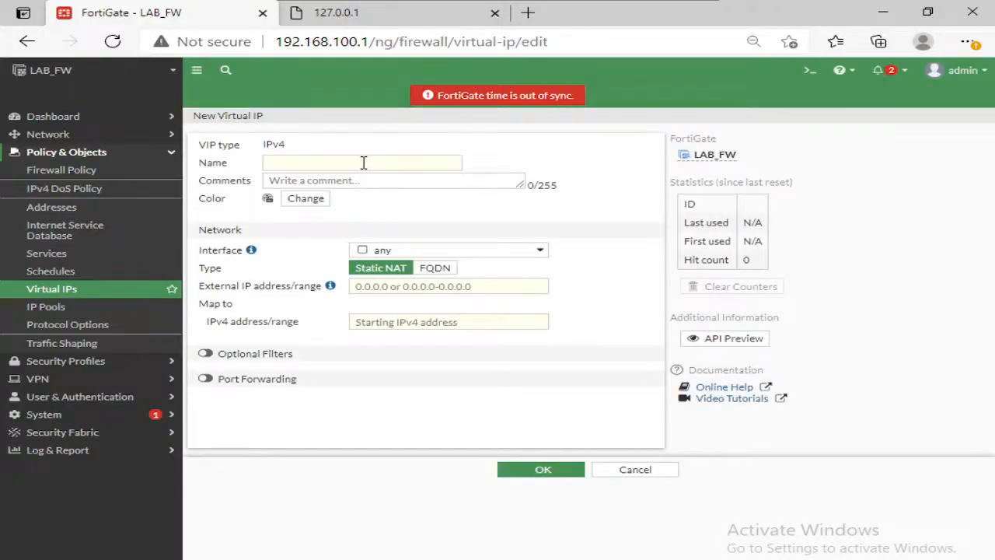
left_click(364, 163)
type("WEB")
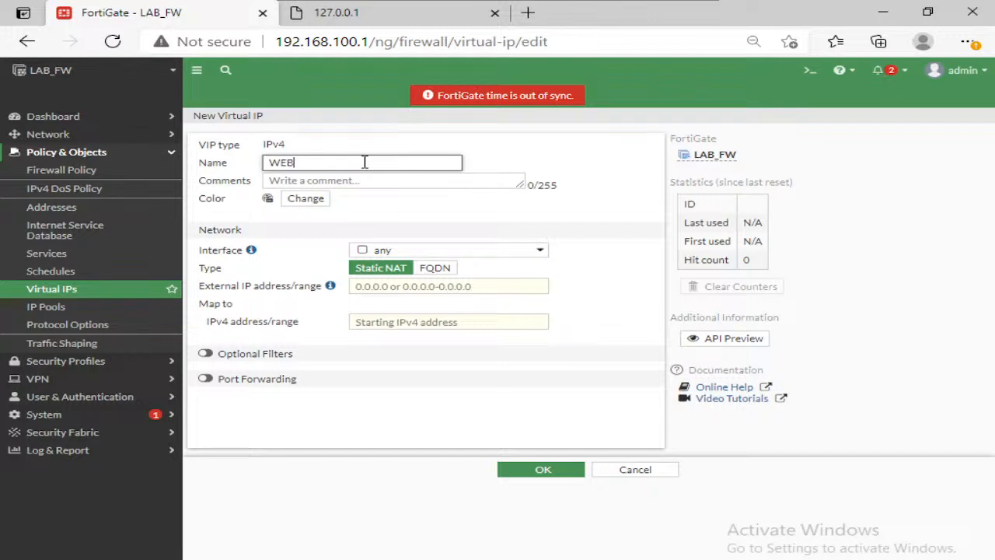
type("-Server")
left_click(465, 250)
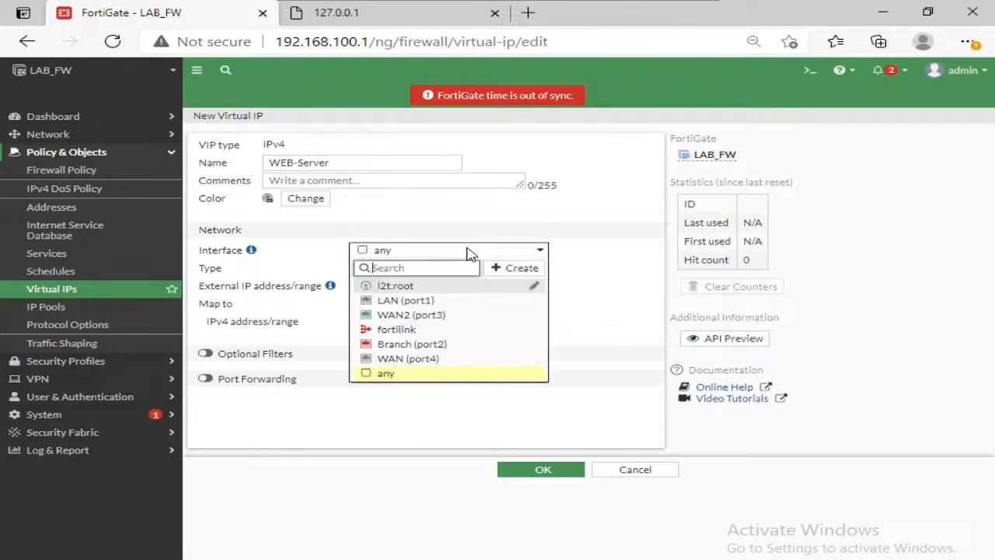
left_click(440, 317)
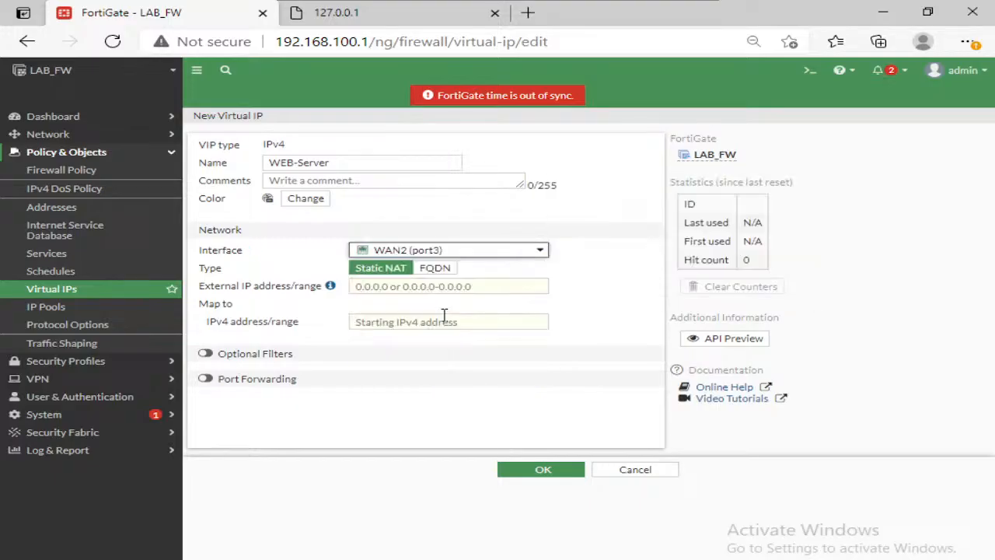
Step: Map external IP 101.1.1.12 to internal address 192.168.100.100 in the WEB-Server virtual IP, and save it
left_click(413, 287)
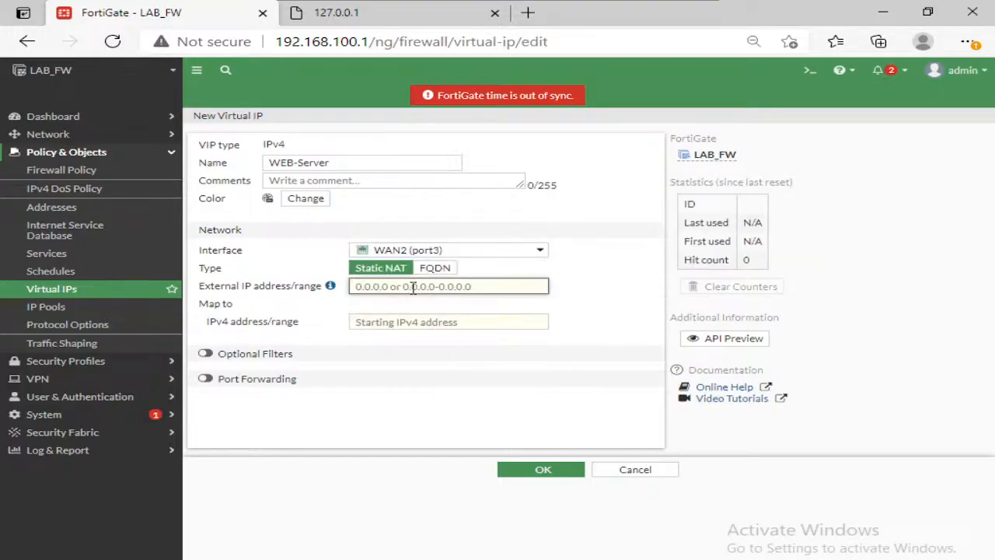
type("101.1.1")
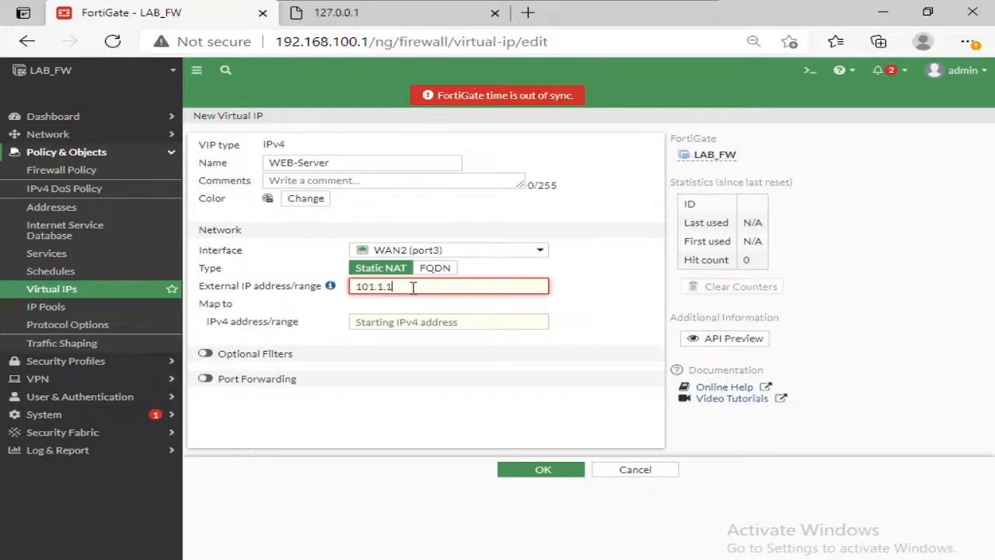
type(".12")
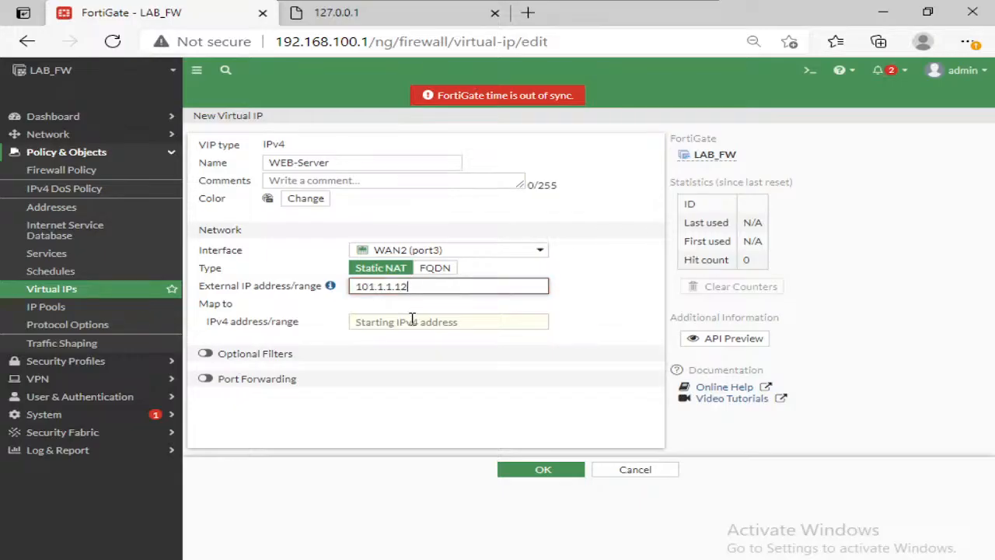
left_click(416, 321)
type("1")
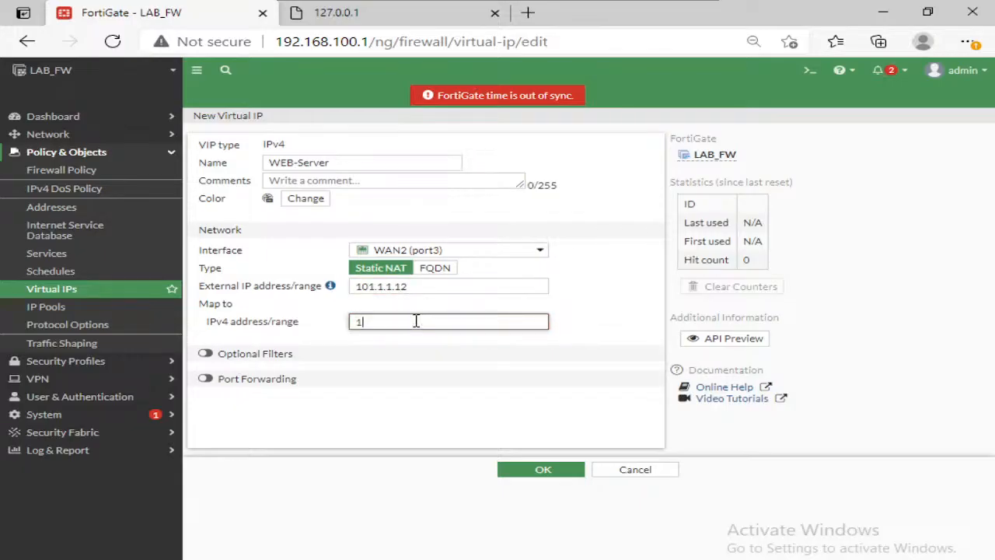
type("92.168.100.100")
left_click_drag(415, 285, 355, 288)
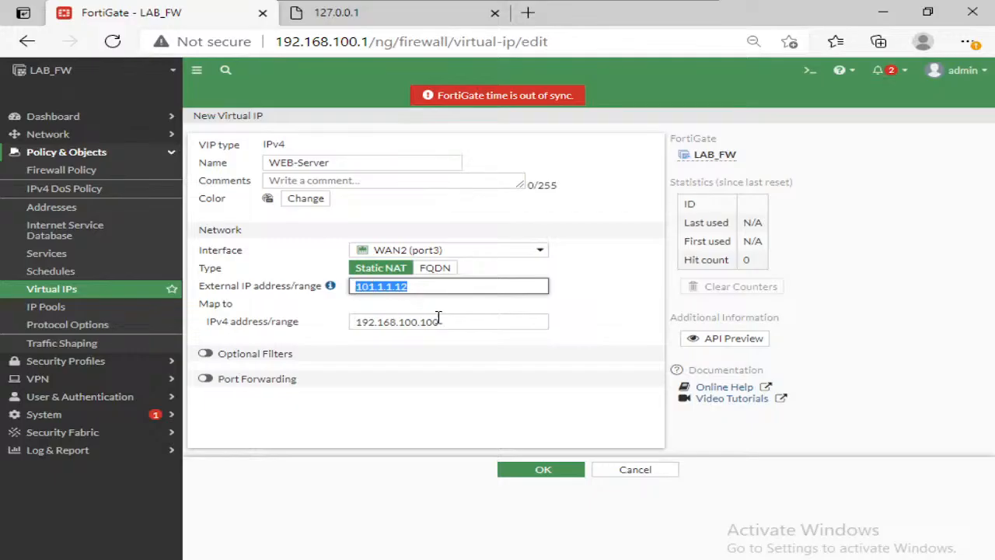
left_click_drag(432, 322, 359, 322)
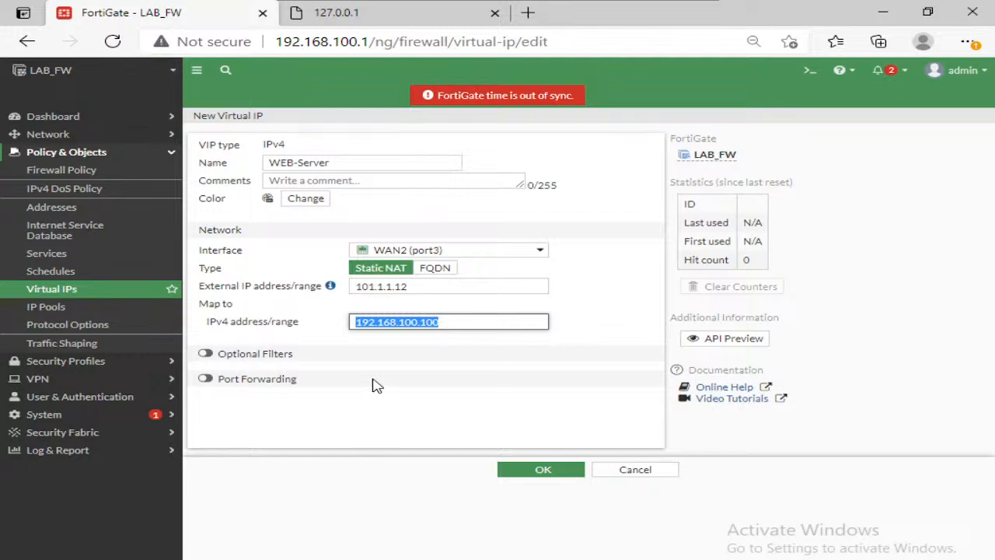
left_click_drag(410, 288, 365, 293)
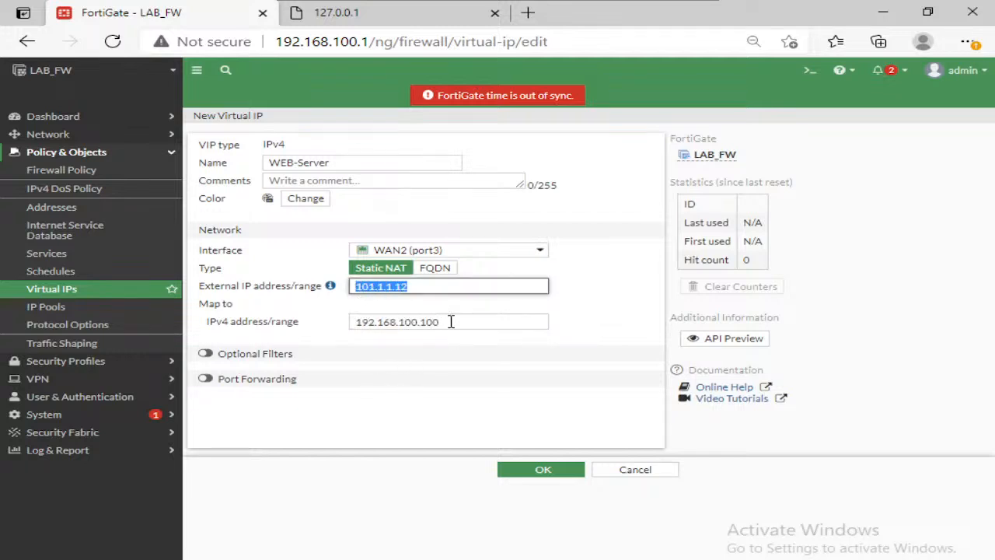
left_click_drag(451, 321, 347, 324)
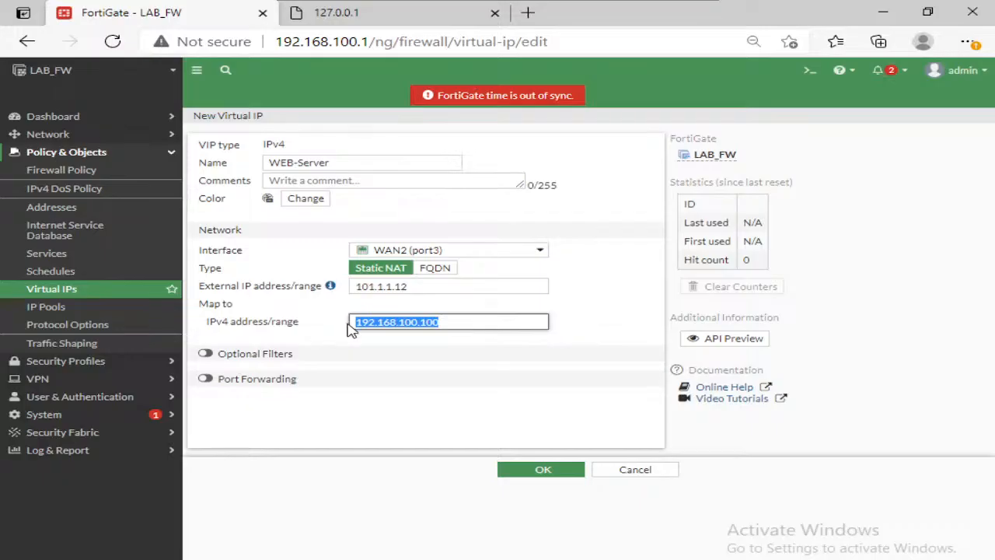
left_click(478, 432)
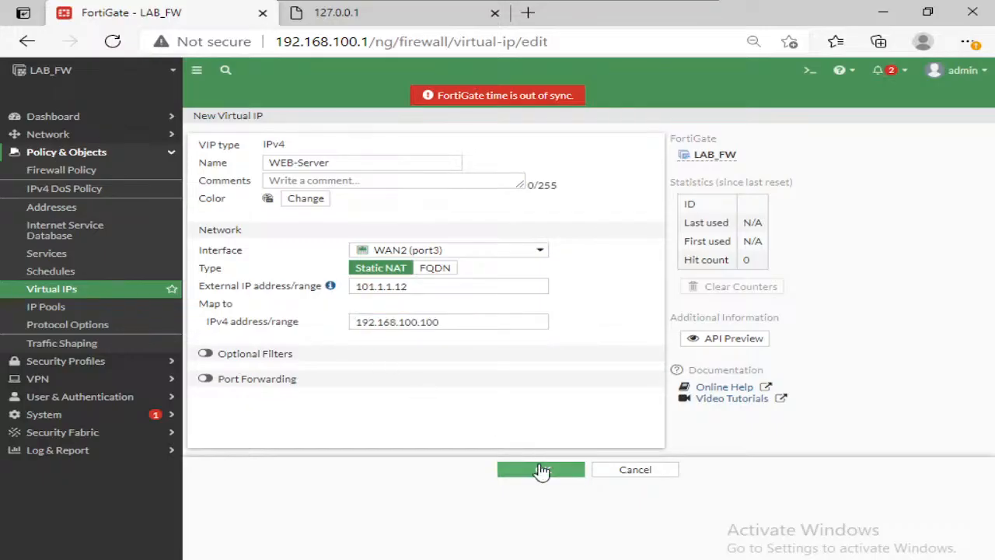
left_click(542, 470)
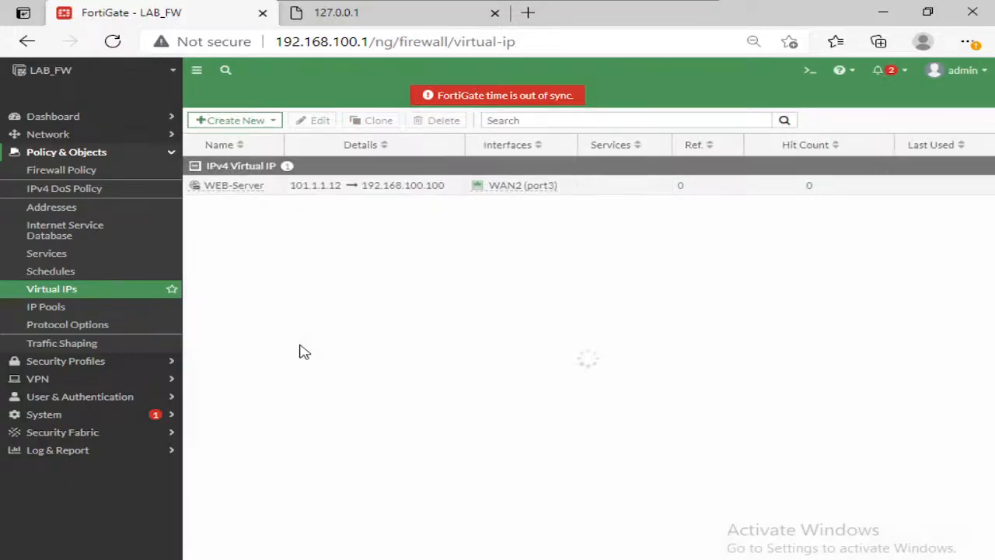
Step: Return to the ISP2 console and display its ARP table again with show ip arp
mouse_move(575, 4)
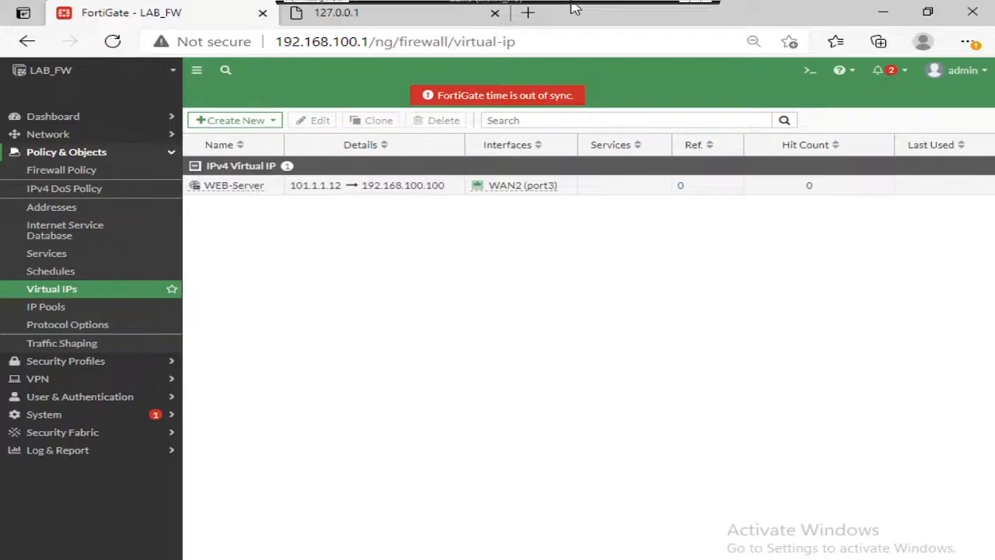
left_click(684, 6)
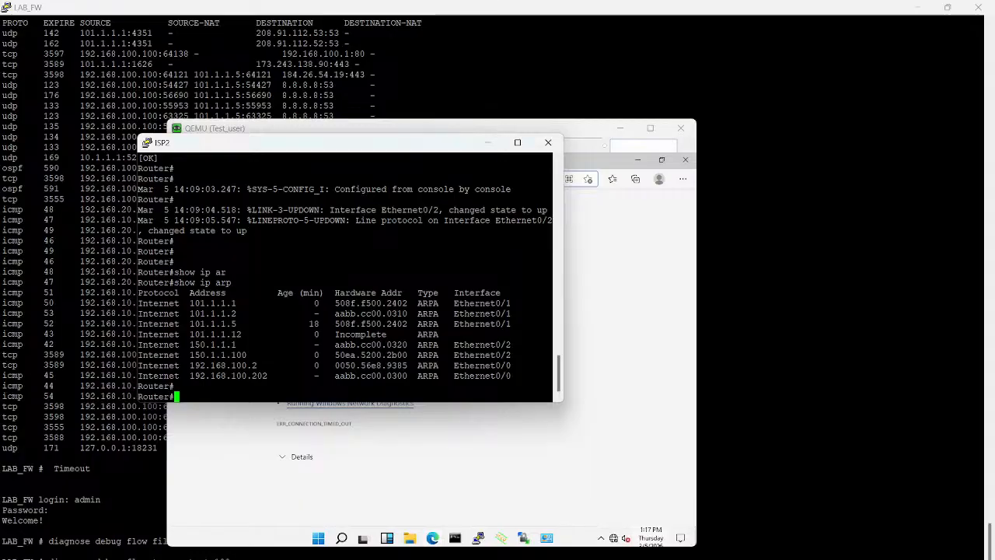
key("Return")
key("Up")
key("Return")
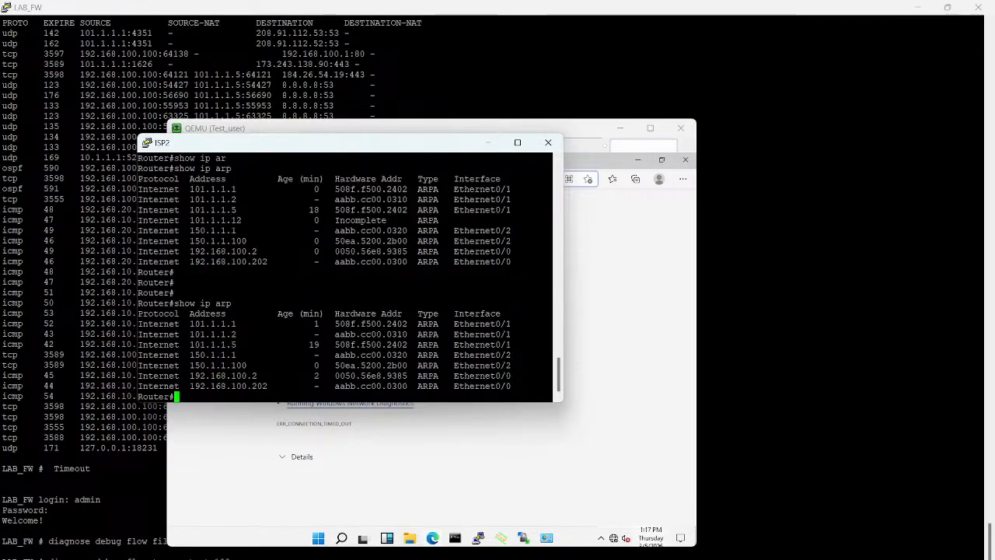
key("Return")
key("Return")
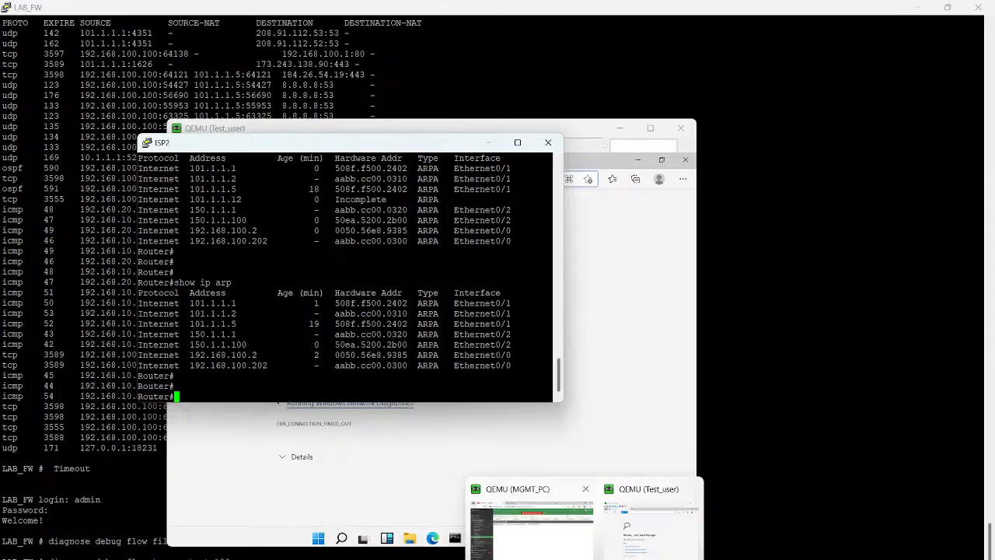
Step: Switch back to the MGMT_PC console and start a new firewall policy named Web-Server-Access
left_click(532, 523)
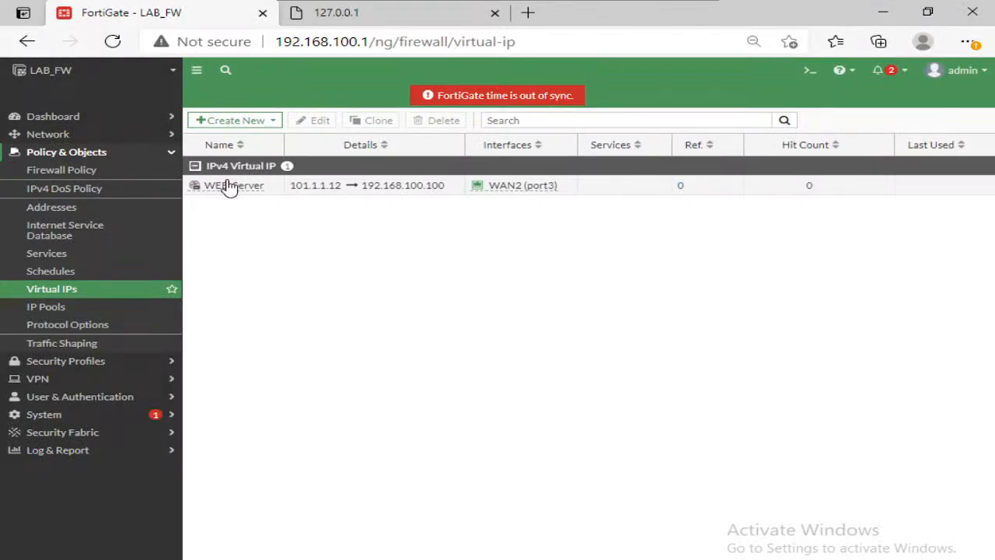
left_click(65, 168)
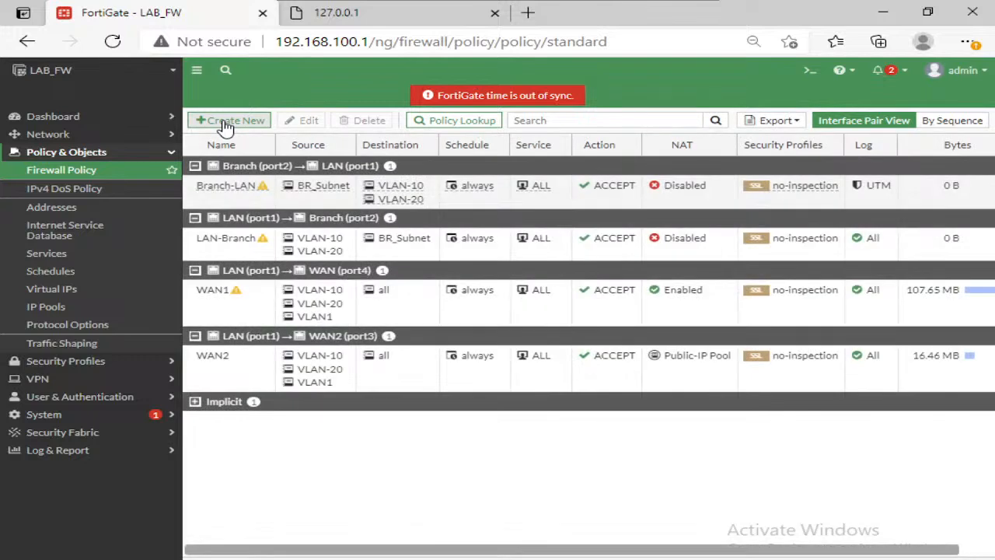
left_click(226, 125)
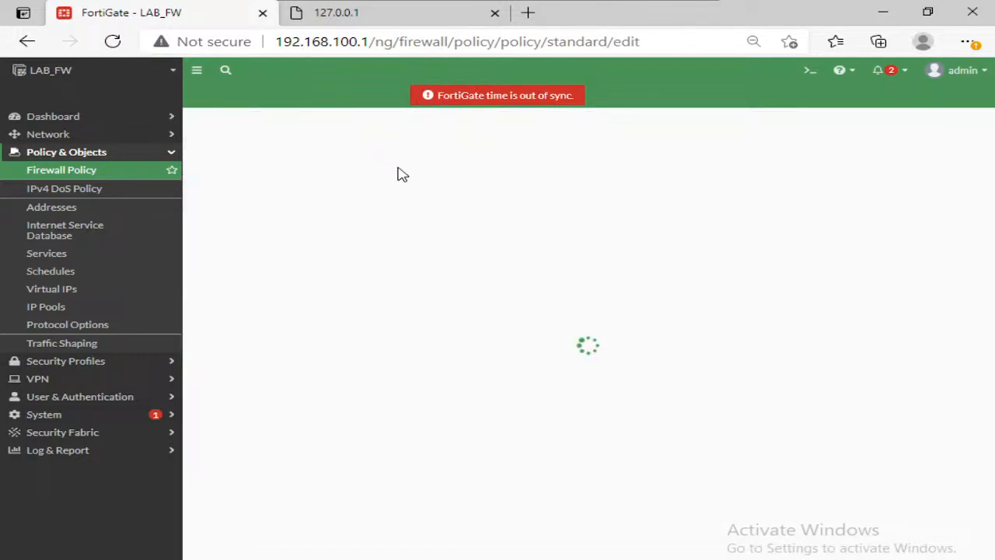
left_click(373, 154)
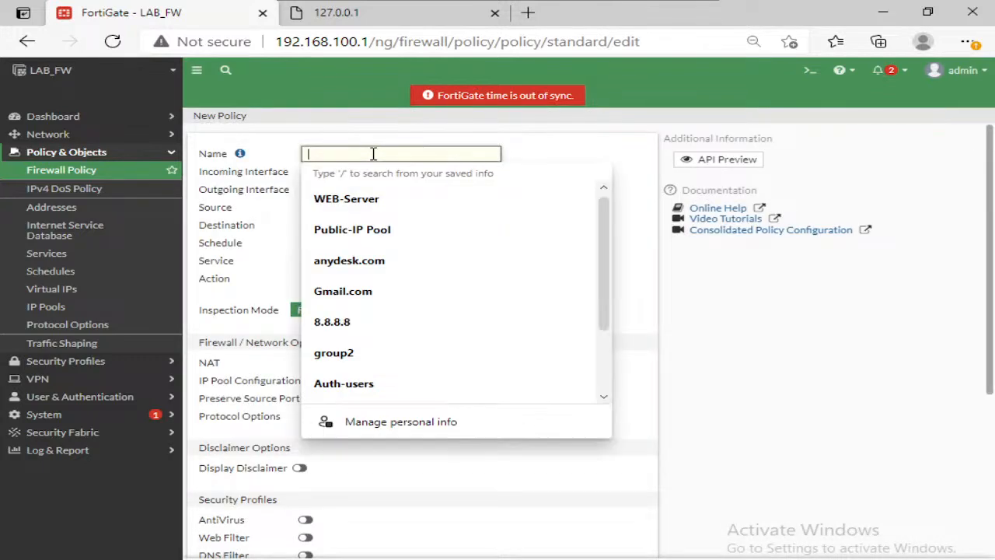
type("Web-")
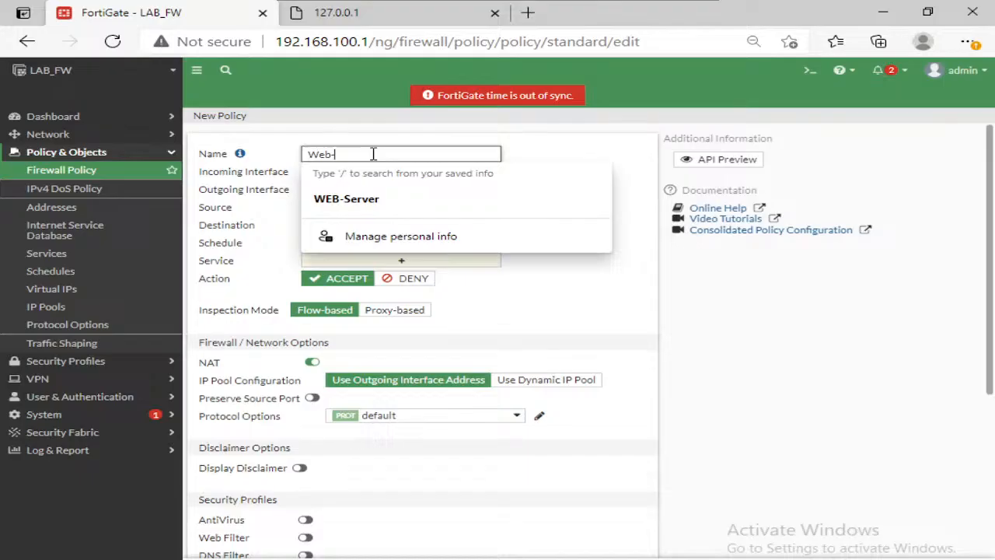
type("Server-Access")
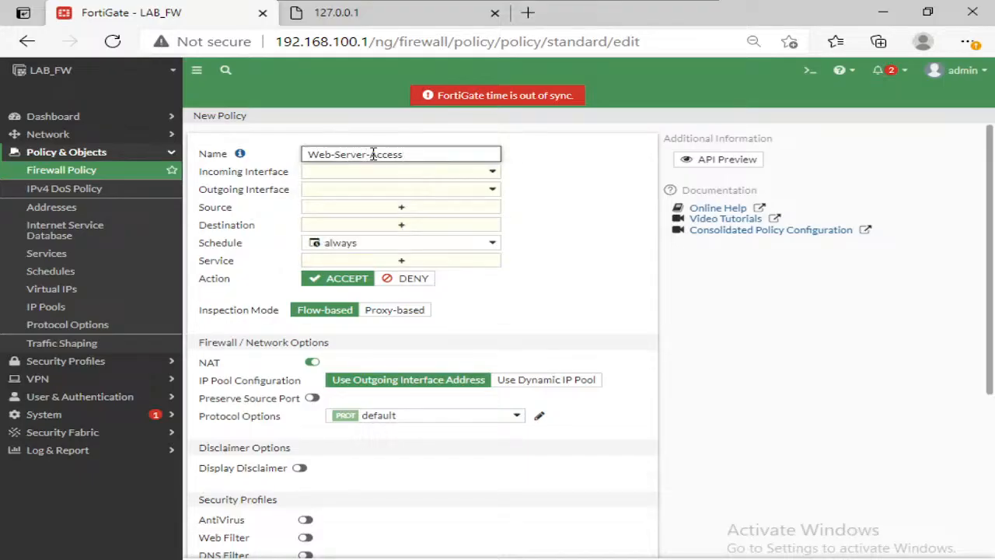
Step: Set the policy's incoming interface to WAN2 (port3), outgoing interface to LAN (port1) and source to all
left_click(410, 171)
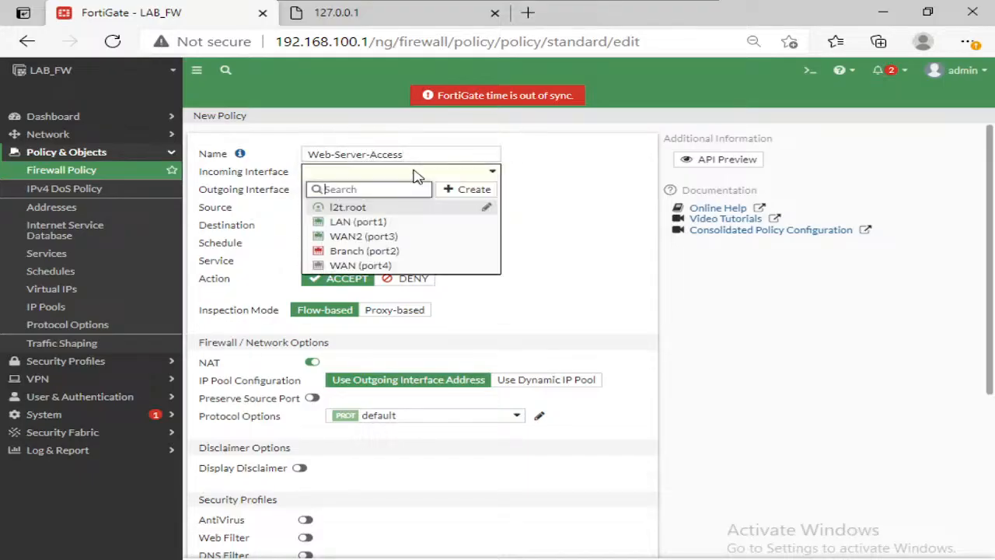
left_click(358, 240)
left_click(375, 193)
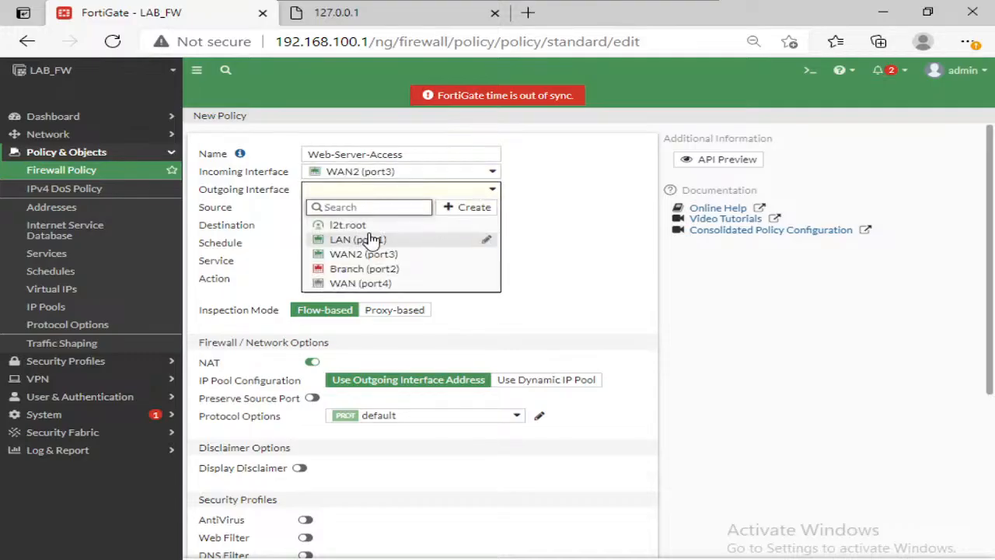
left_click(370, 239)
left_click(362, 208)
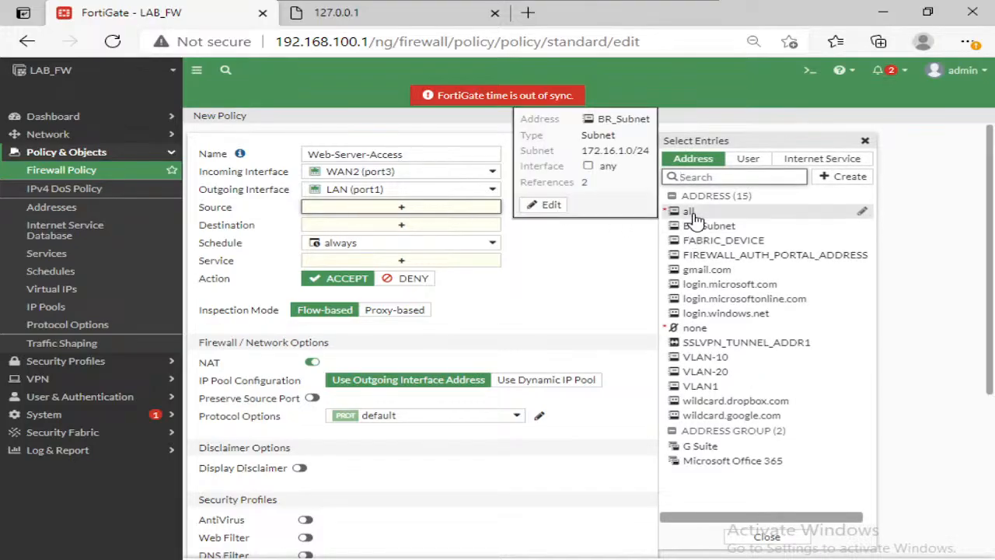
left_click(692, 213)
Step: Set the Web-Server-Access policy's destination to the WEB-Server virtual IP and its service to ALL
left_click(425, 238)
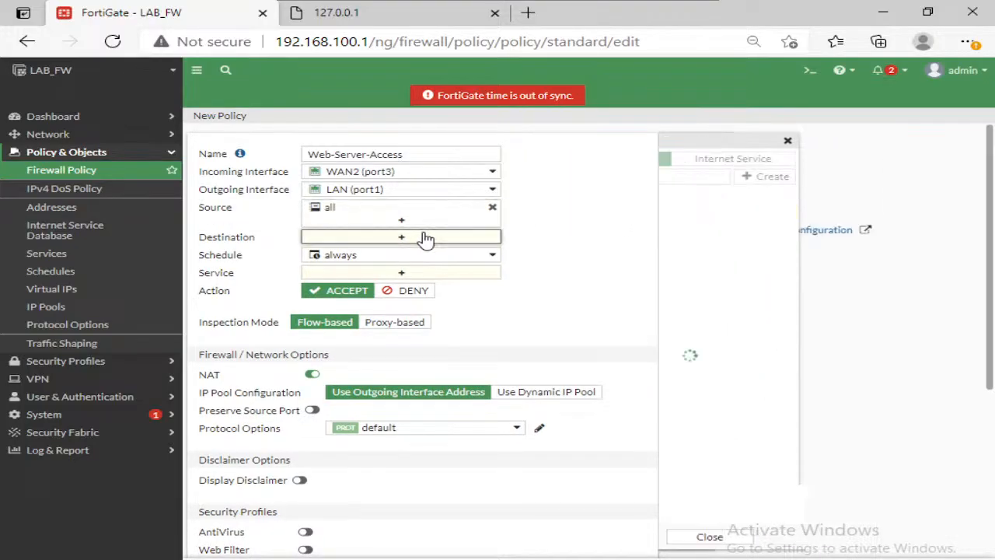
scroll(785, 313, "down", 3)
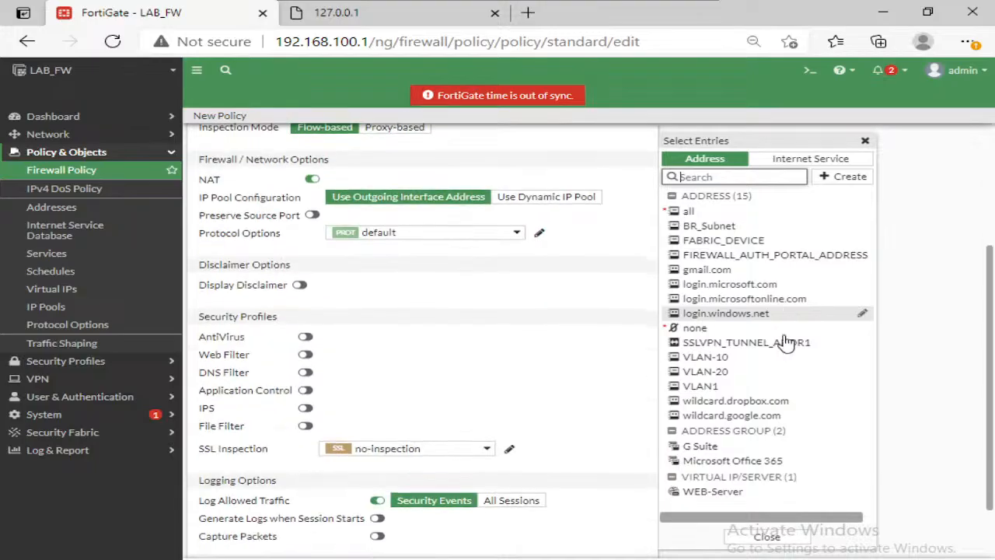
left_click(726, 496)
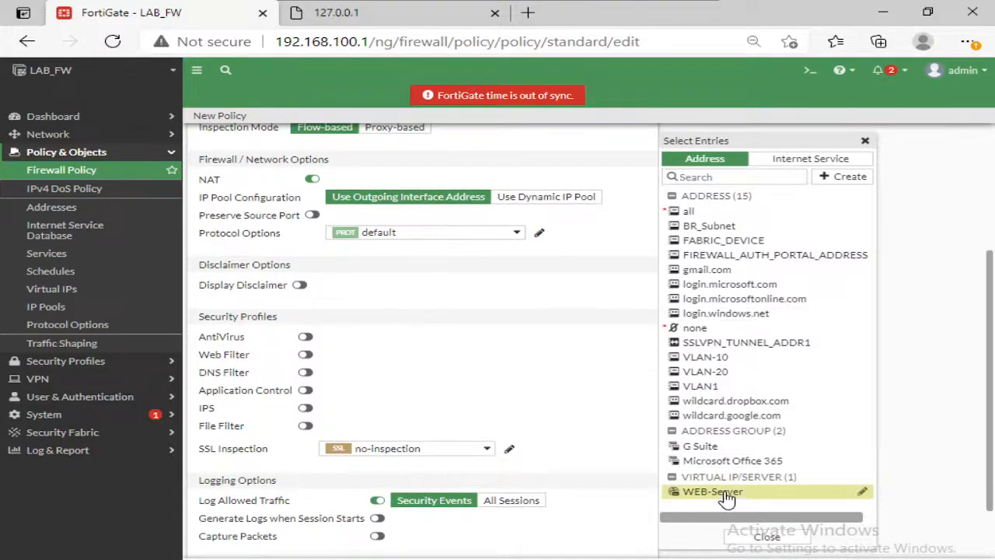
scroll(589, 351, "up", 3)
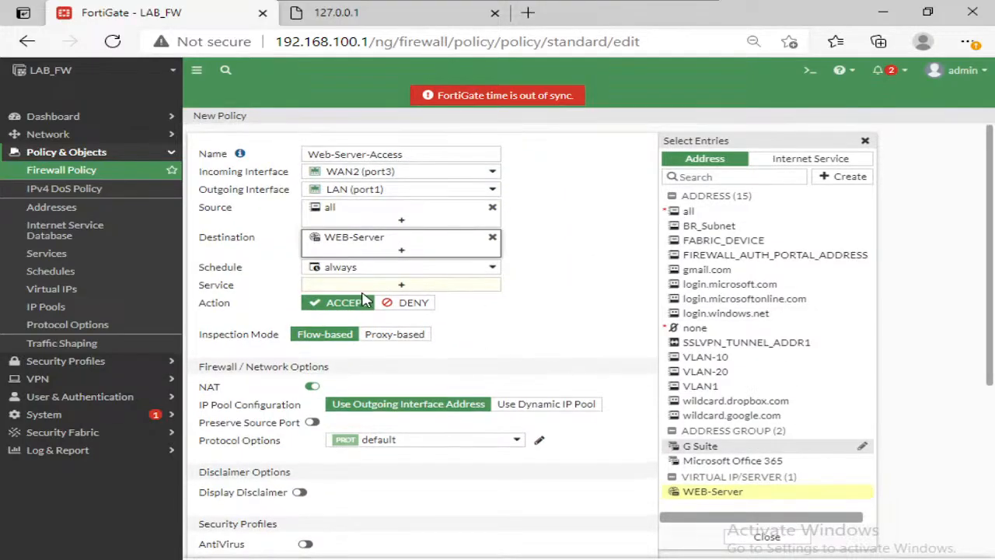
left_click(389, 285)
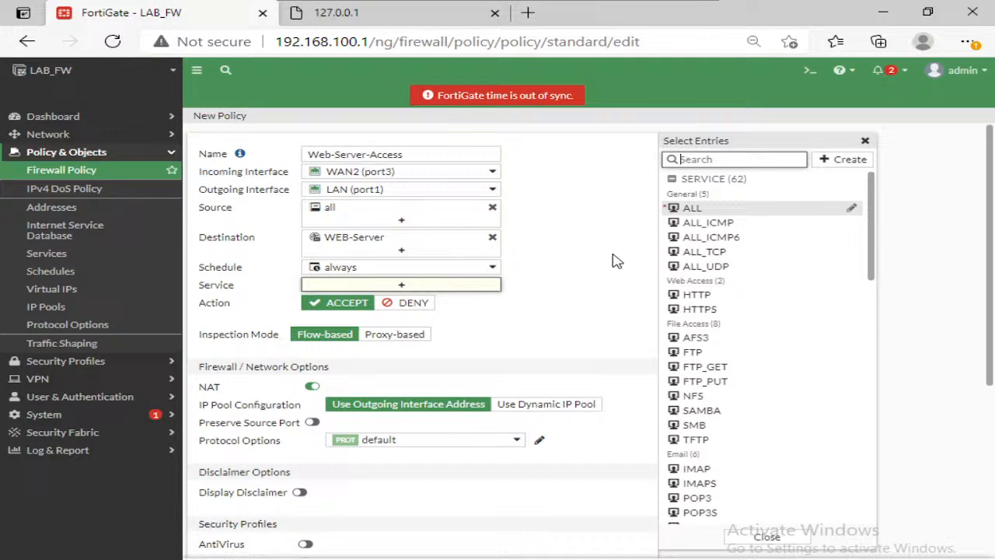
left_click(694, 208)
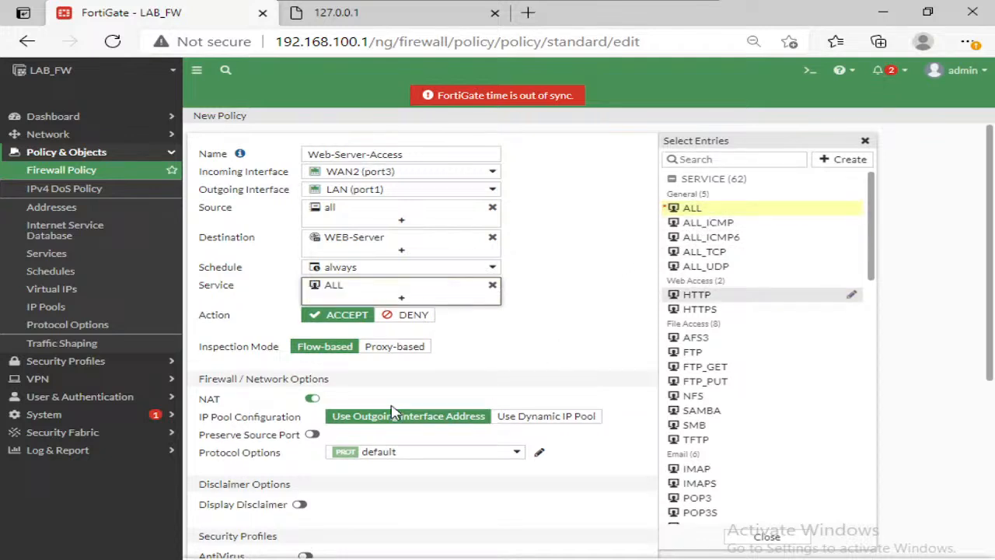
Step: Disable NAT on the Web-Server-Access policy, log all sessions for allowed traffic, and save the policy
left_click(312, 399)
scroll(440, 382, "down", 2)
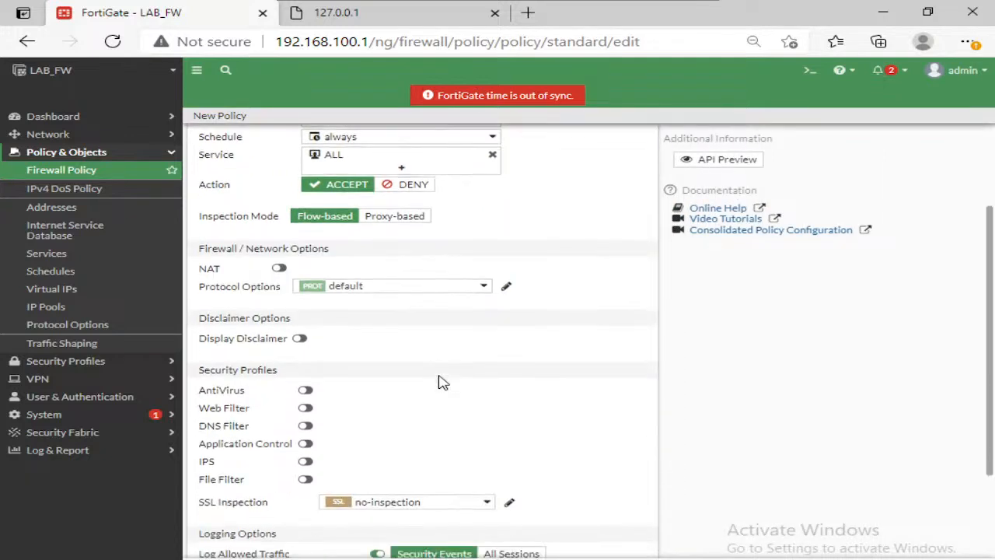
scroll(440, 382, "up", 2)
mouse_move(340, 245)
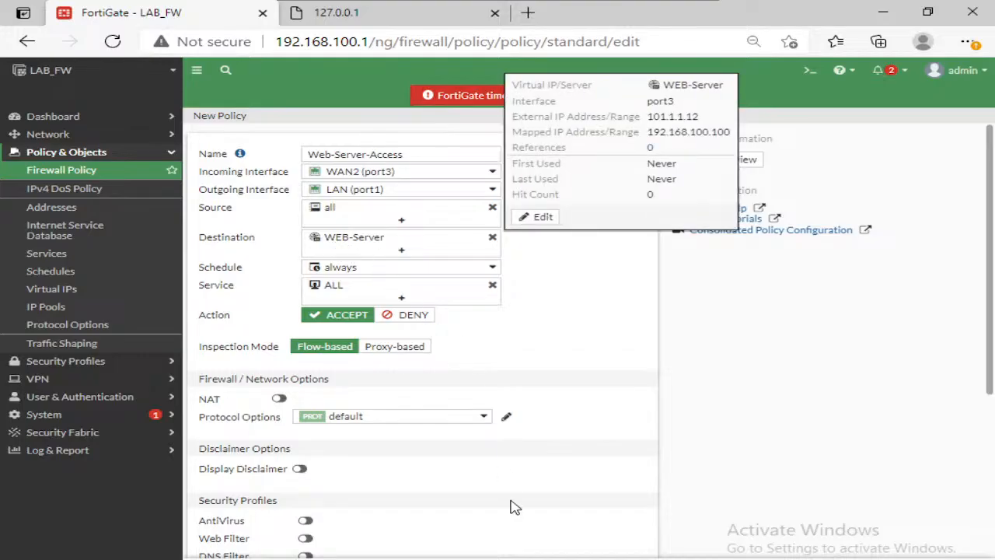
scroll(545, 488, "down", 3)
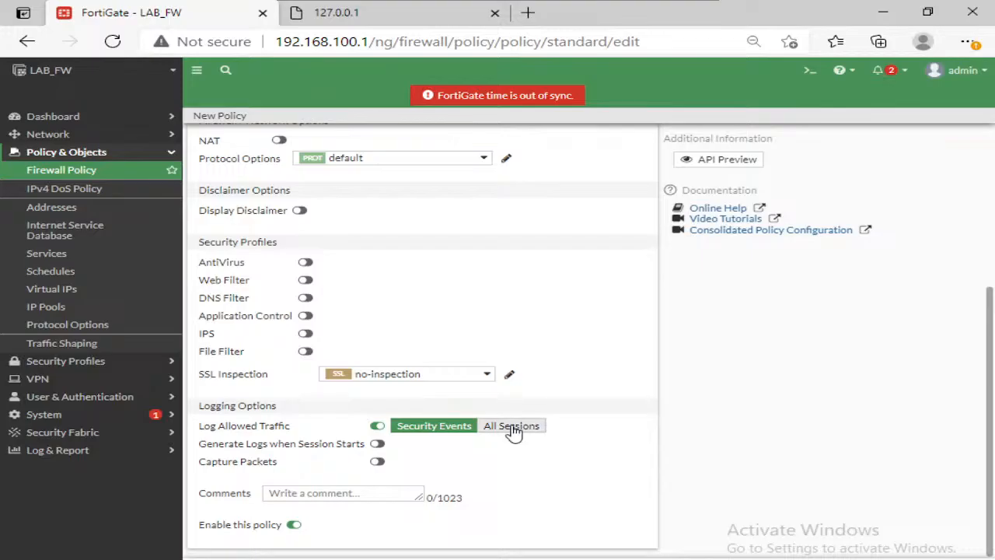
left_click(515, 428)
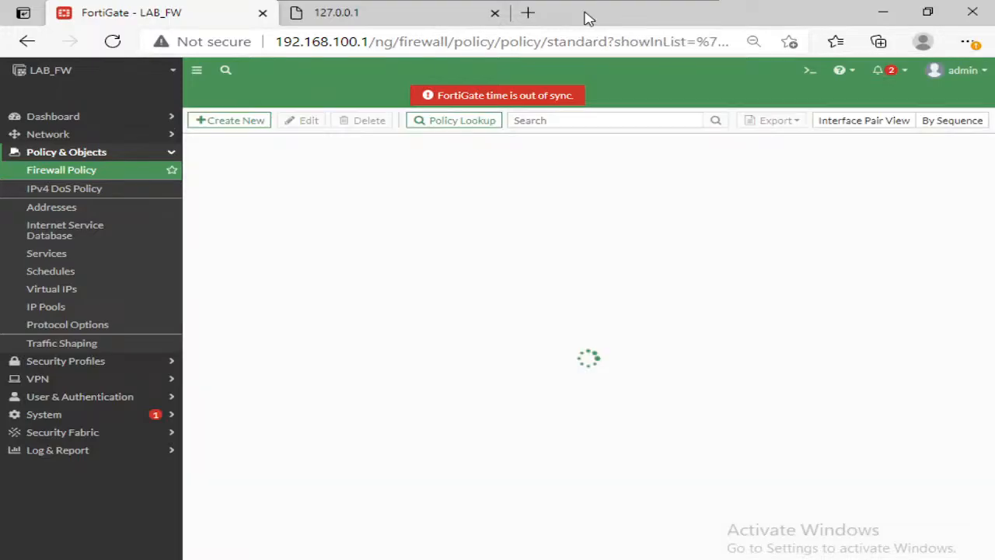
Step: Switch to the Test_user console and reload the web page at 101.1.1.12
mouse_move(606, 1)
left_click(685, 3)
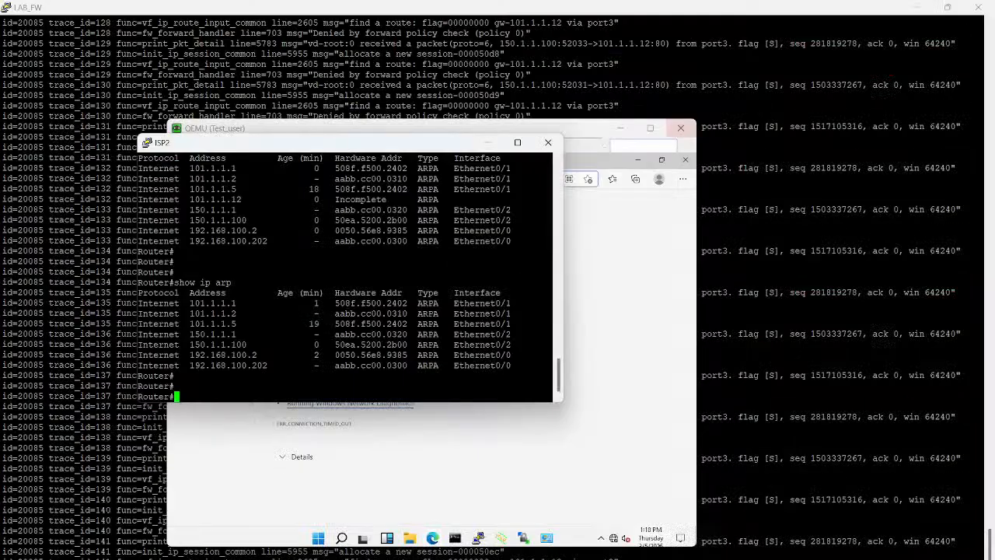
left_click(632, 305)
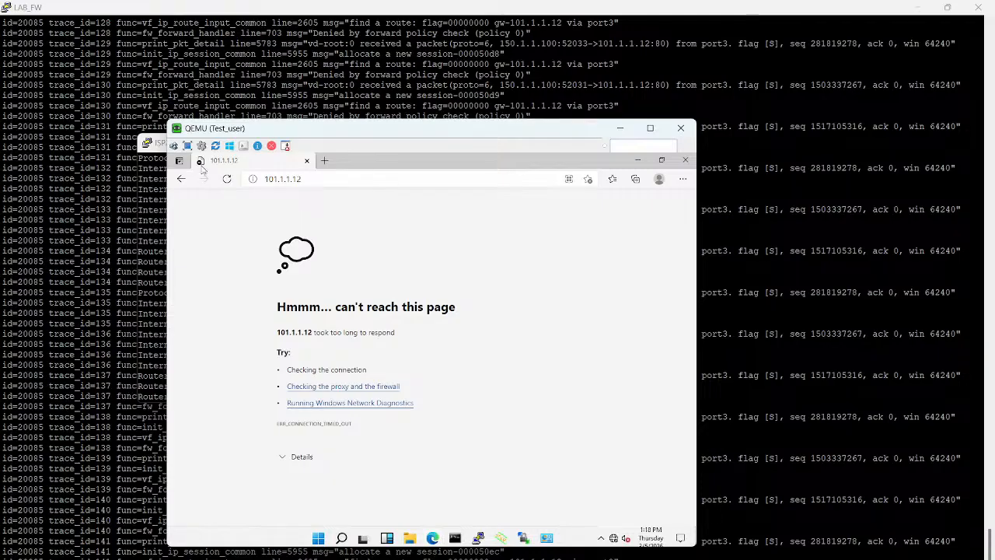
left_click(227, 179)
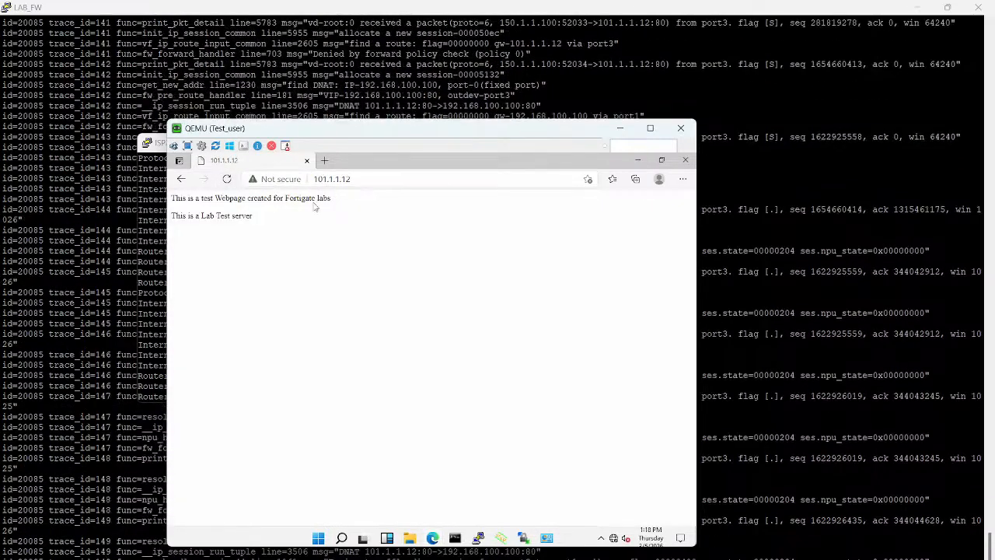
Step: Switch to the LAB_FW console and copy the debug flow lines for trace_id=142
left_click(168, 235)
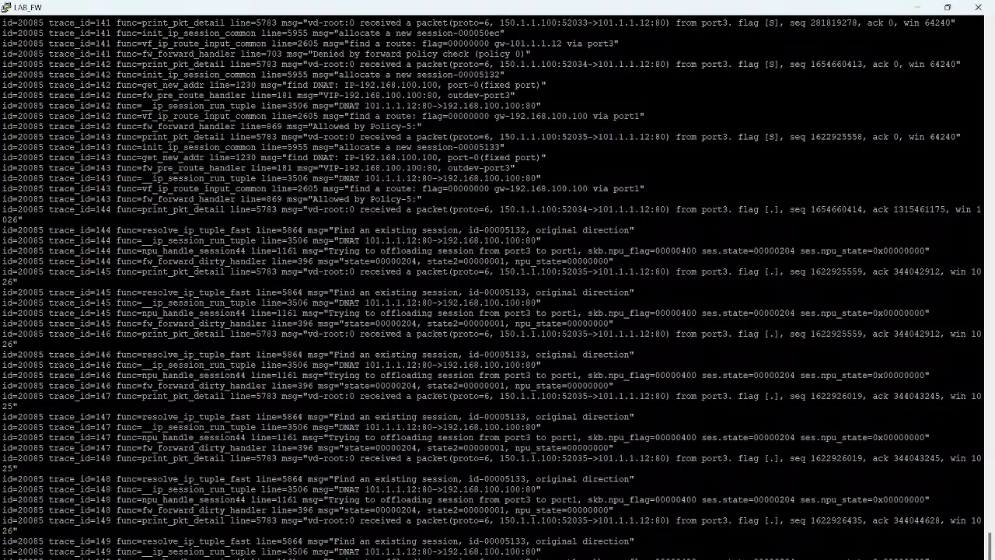
scroll(498, 288, "up", 15)
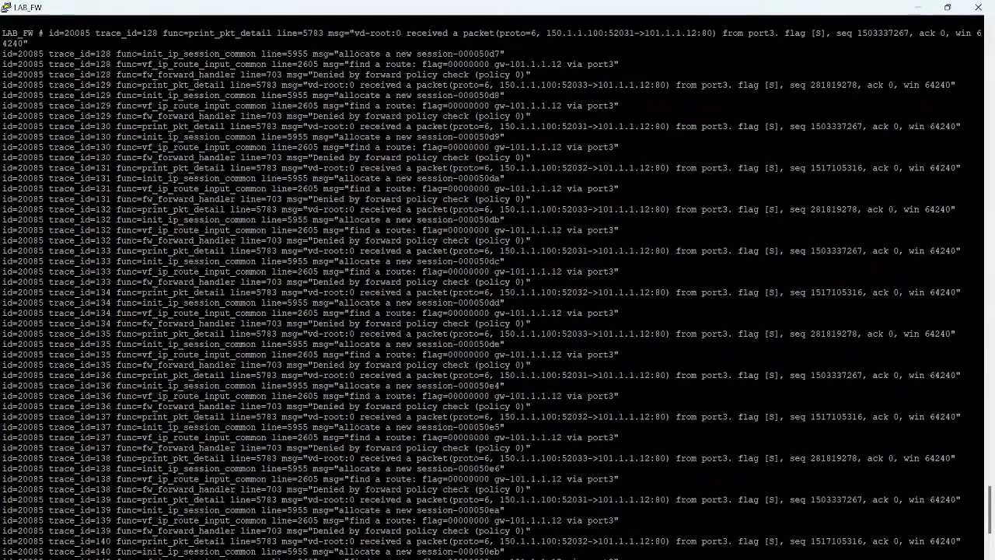
scroll(498, 287, "down", 18)
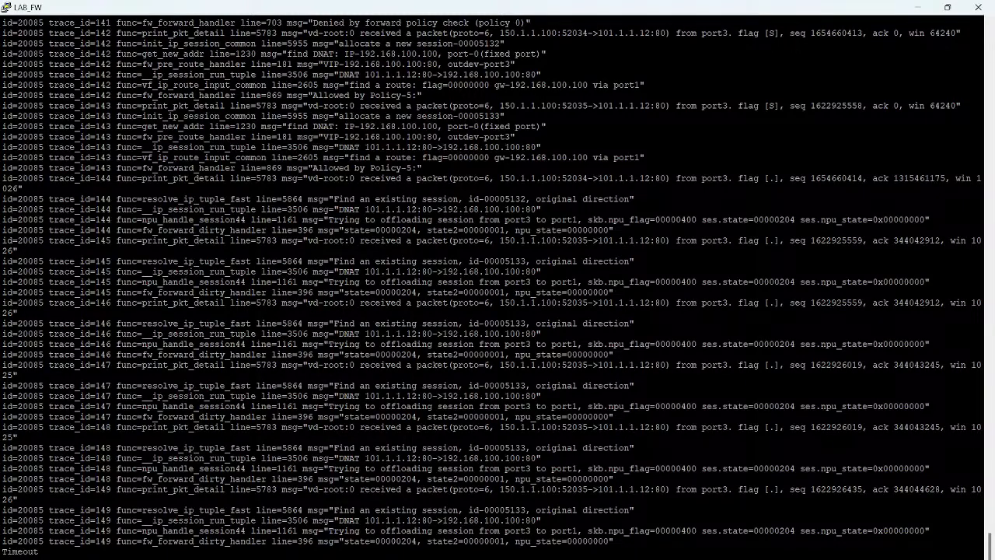
scroll(498, 288, "up", 9)
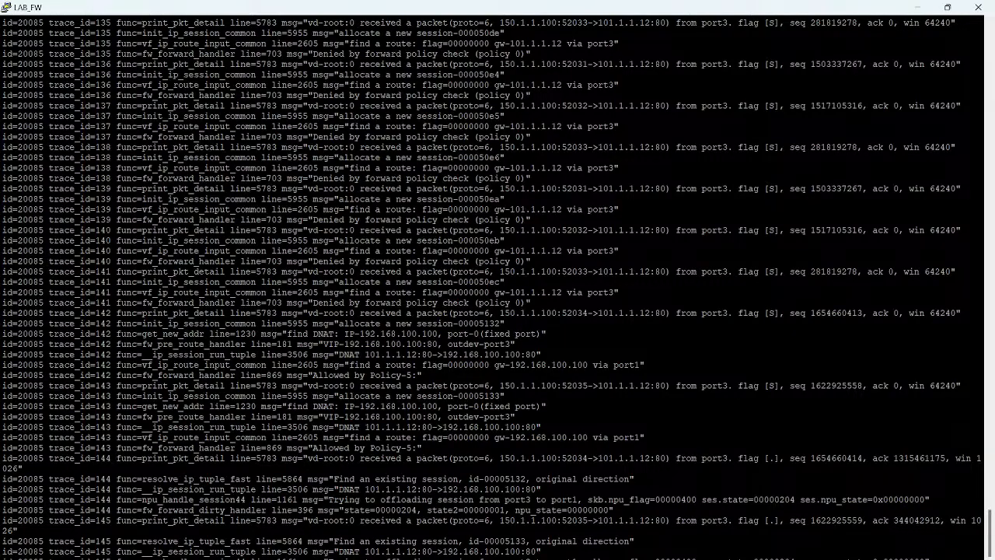
mouse_move(531, 302)
left_mouse_down()
mouse_move(591, 386)
mouse_move(675, 385)
mouse_move(610, 365)
mouse_move(401, 375)
mouse_move(982, 375)
left_mouse_up()
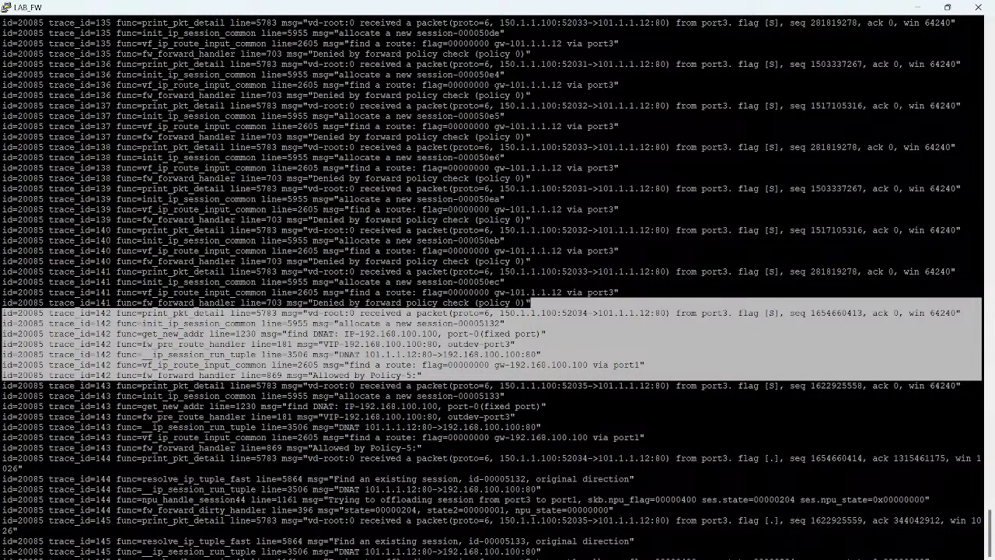
Step: Open a maximized Notepad window and paste the copied debug trace into it
key("super+r")
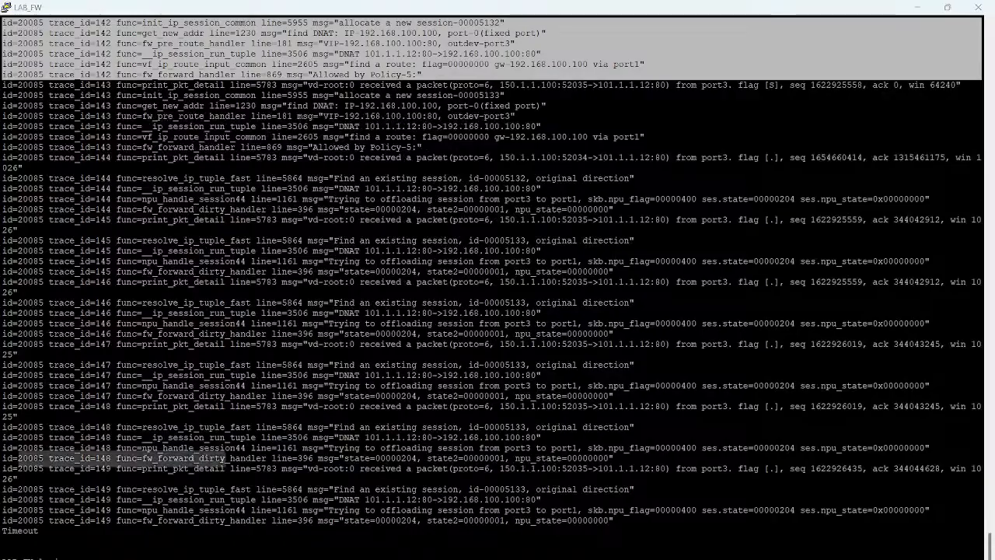
type("notepad")
key("Return")
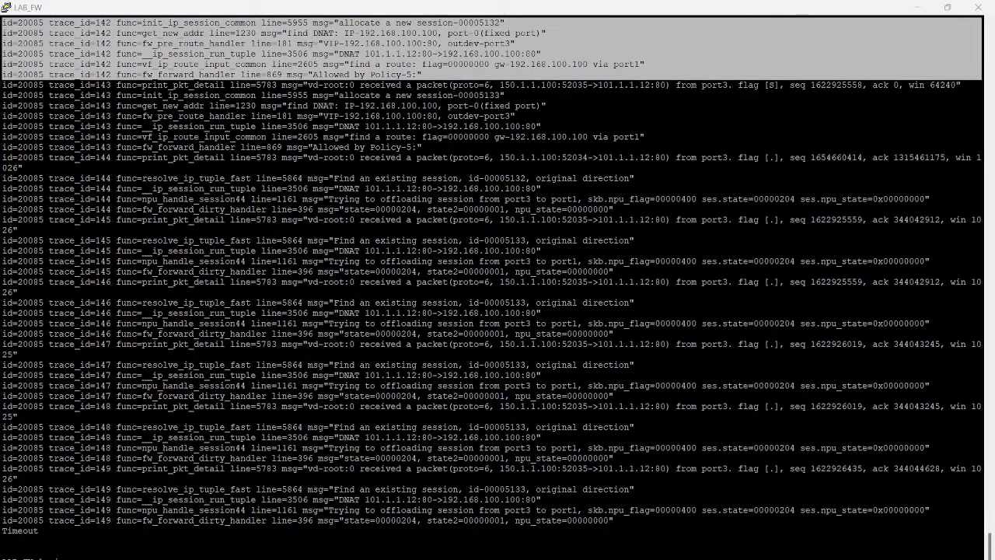
key("super+Up")
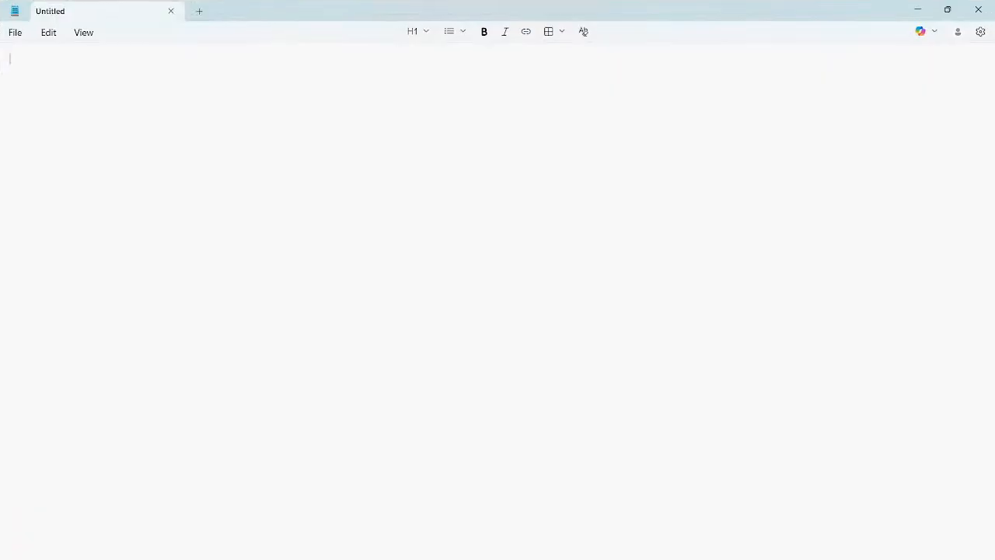
key("ctrl+v")
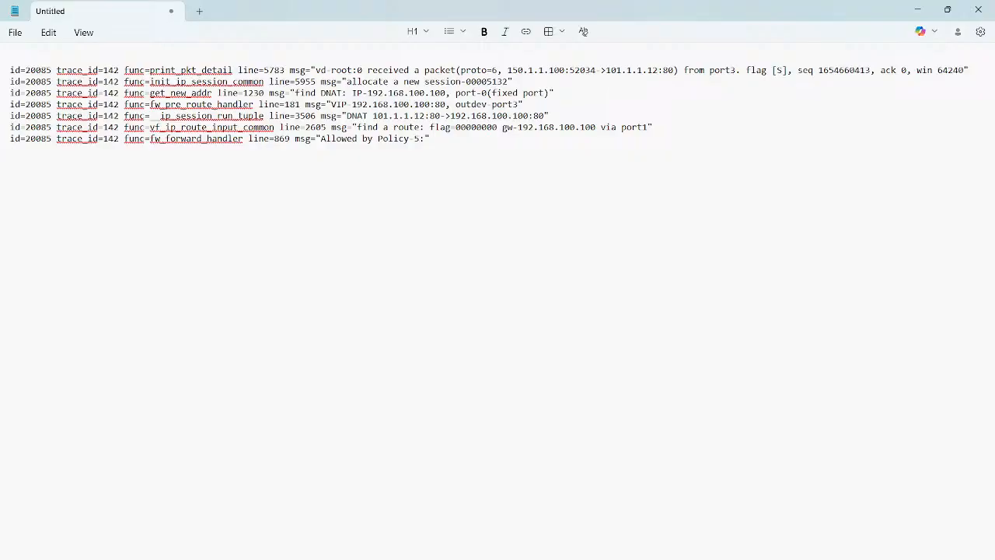
Step: Examine the trace's received packet addresses, the new session allocation line and the DNAT lookup line
double_click(519, 70)
left_click_drag(673, 70, 606, 70)
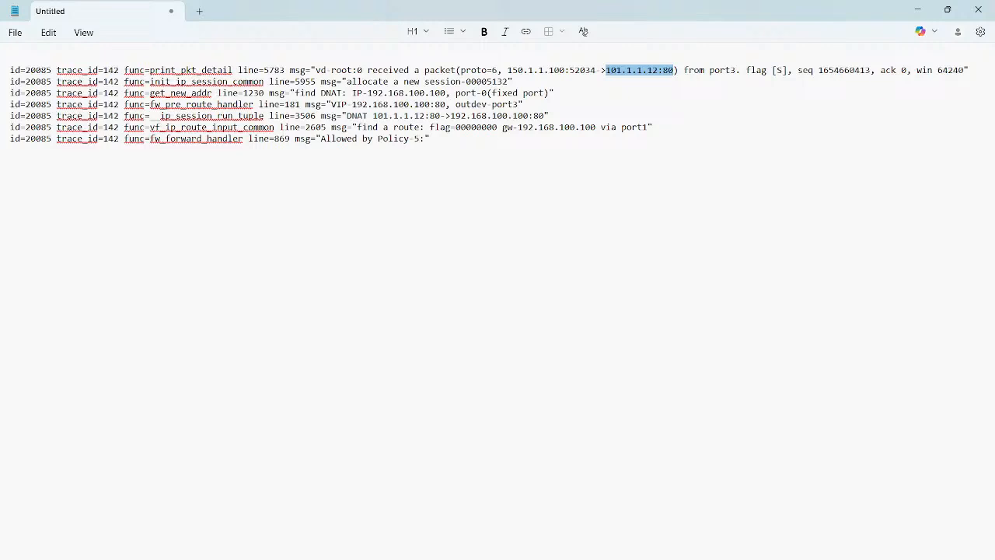
left_click_drag(514, 80, 9, 81)
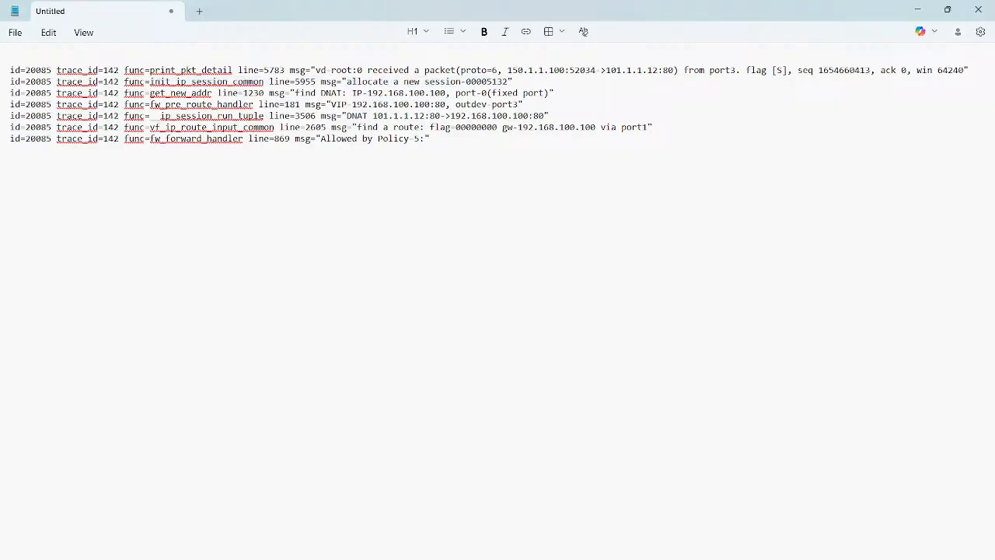
double_click(331, 94)
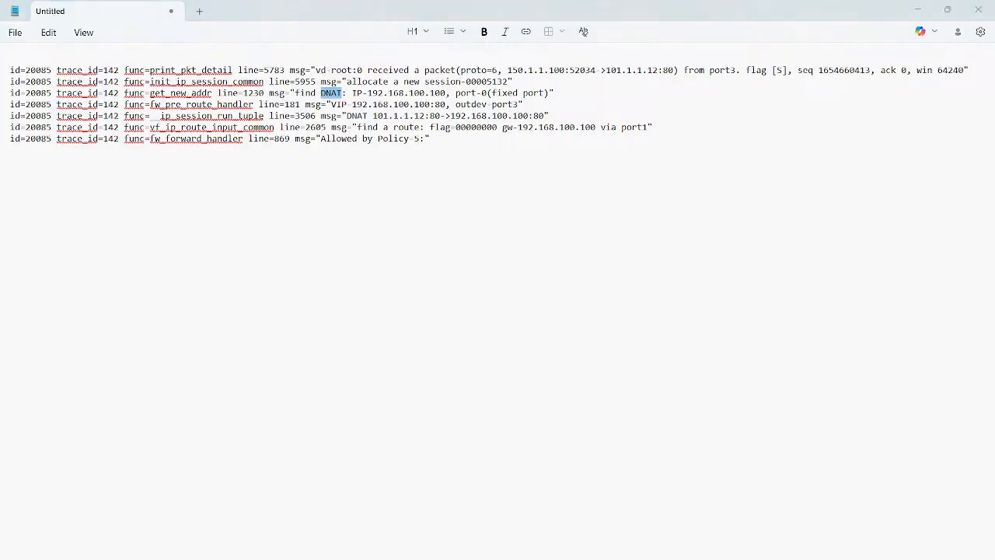
Step: Handwrite the screen notes "SNAT - Routing" and "DNAT - Before Routing", underline the DNAT note, and clear the annotations
mouse_move(298, 230)
left_mouse_down()
mouse_move(291, 241)
mouse_move(311, 219)
mouse_move(327, 227)
left_mouse_up()
mouse_move(318, 226)
left_mouse_down()
mouse_move(329, 222)
mouse_move(322, 237)
left_mouse_up()
mouse_move(364, 224)
left_mouse_down()
mouse_move(386, 201)
mouse_move(431, 196)
left_mouse_up()
left_click_drag(434, 195, 423, 226)
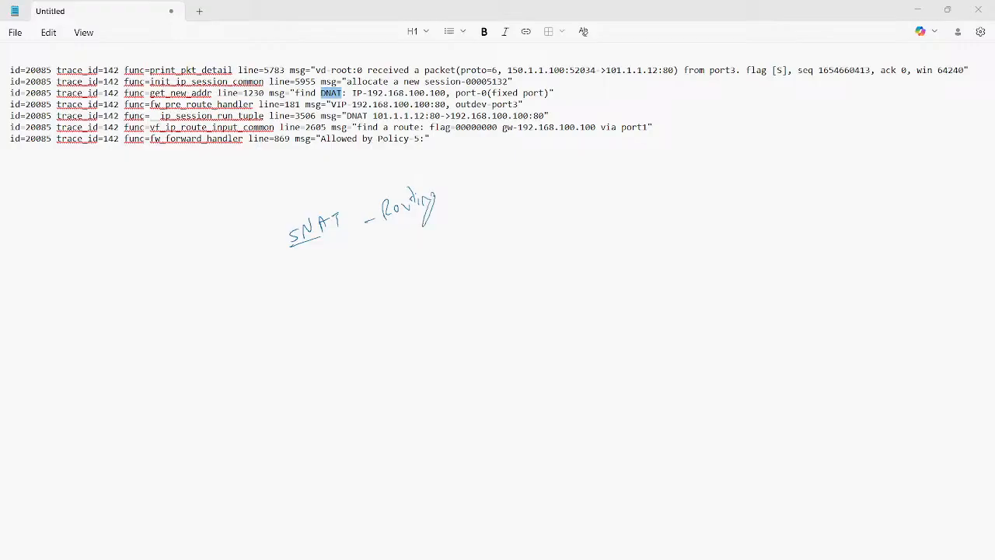
mouse_move(310, 285)
left_mouse_down()
mouse_move(395, 260)
mouse_move(420, 239)
mouse_move(433, 247)
mouse_move(479, 212)
mouse_move(500, 216)
mouse_move(498, 241)
left_mouse_up()
left_click_drag(313, 302, 496, 250)
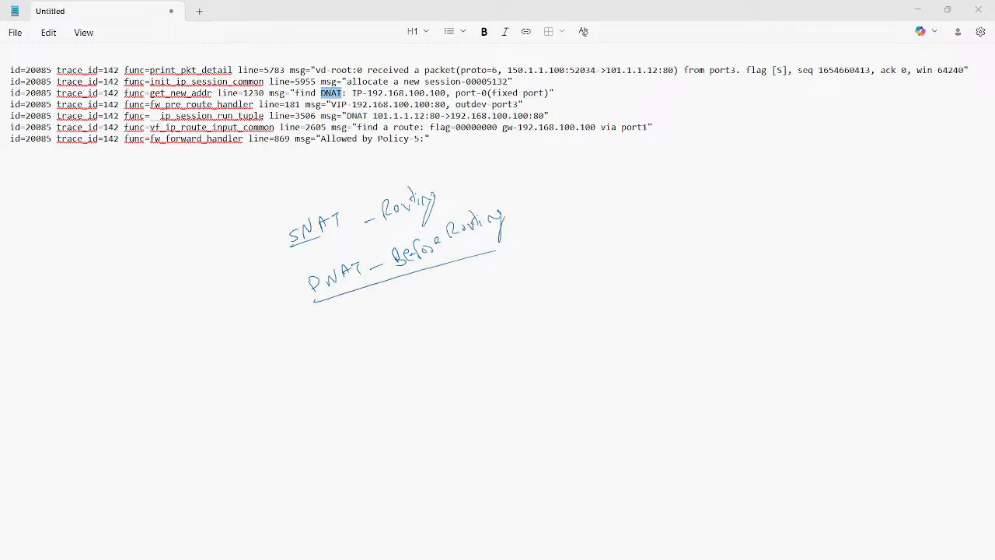
key("Escape")
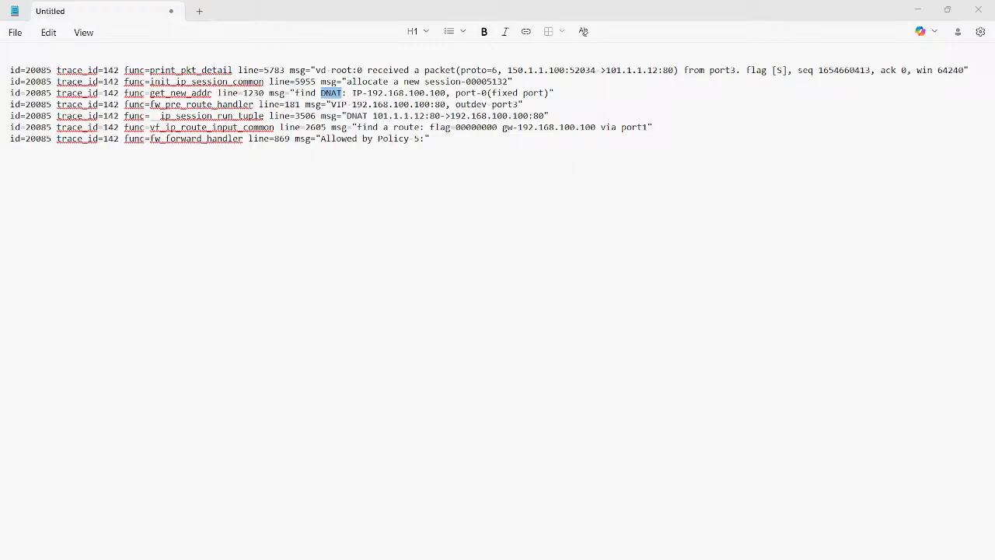
Step: Examine the mapped address in the trace's DNAT lookup and VIP lines, and the translation in its session tuple line
left_click(409, 104)
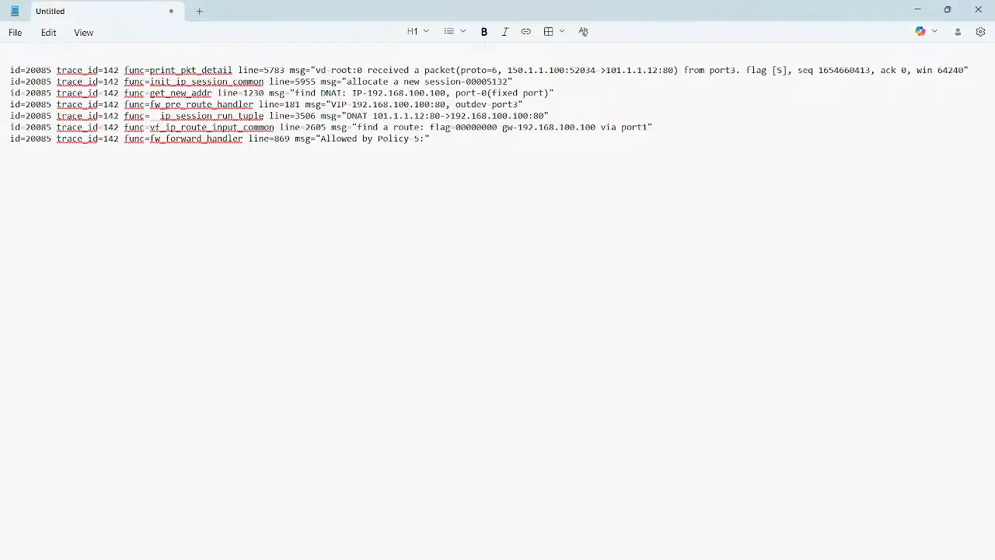
left_click_drag(317, 92, 371, 92)
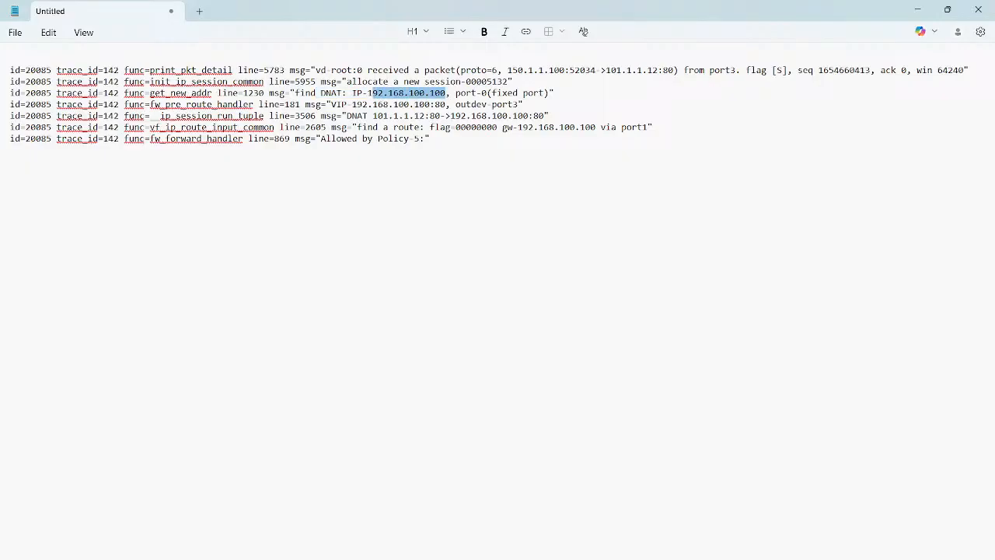
double_click(407, 92)
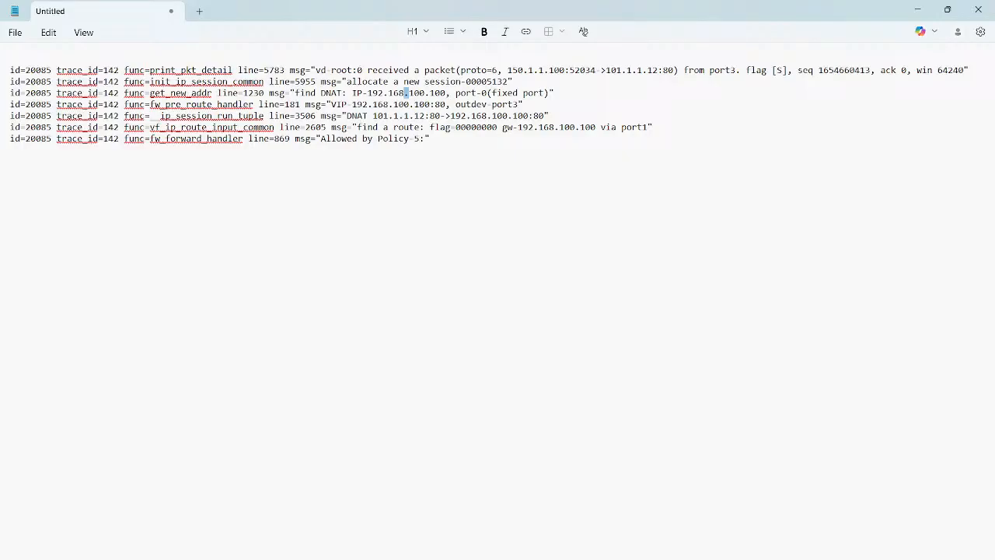
left_click_drag(304, 104, 420, 104)
double_click(422, 104)
left_click_drag(352, 104, 404, 104)
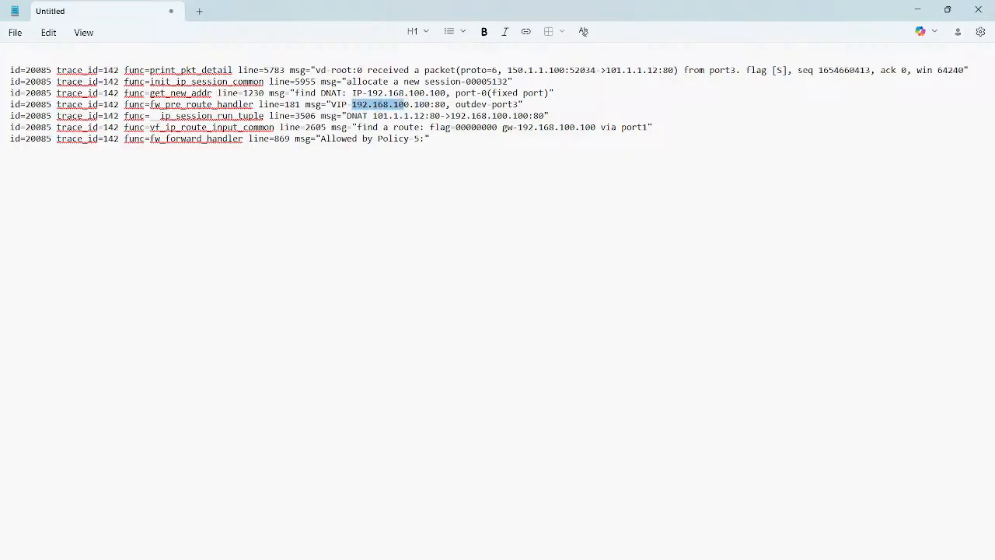
left_click_drag(346, 115, 435, 116)
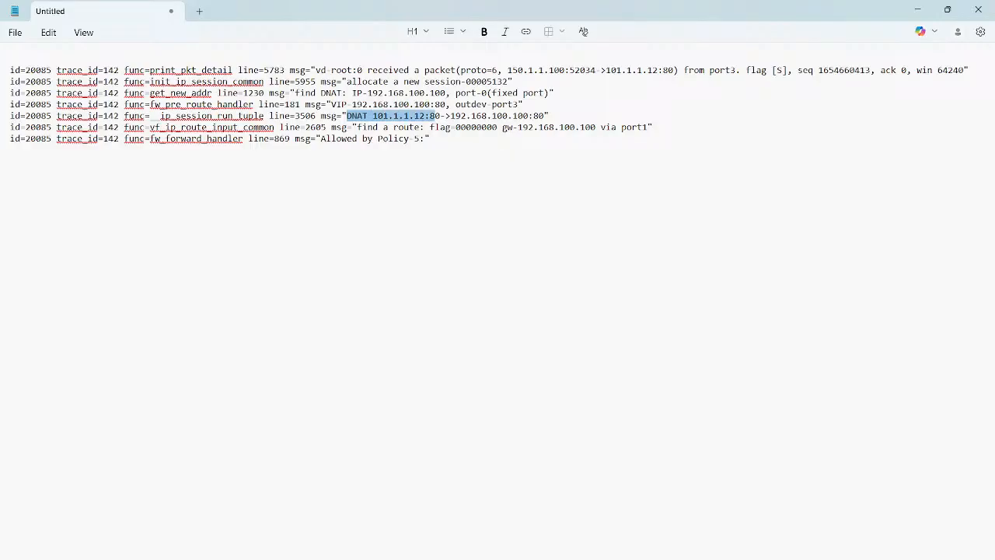
double_click(401, 116)
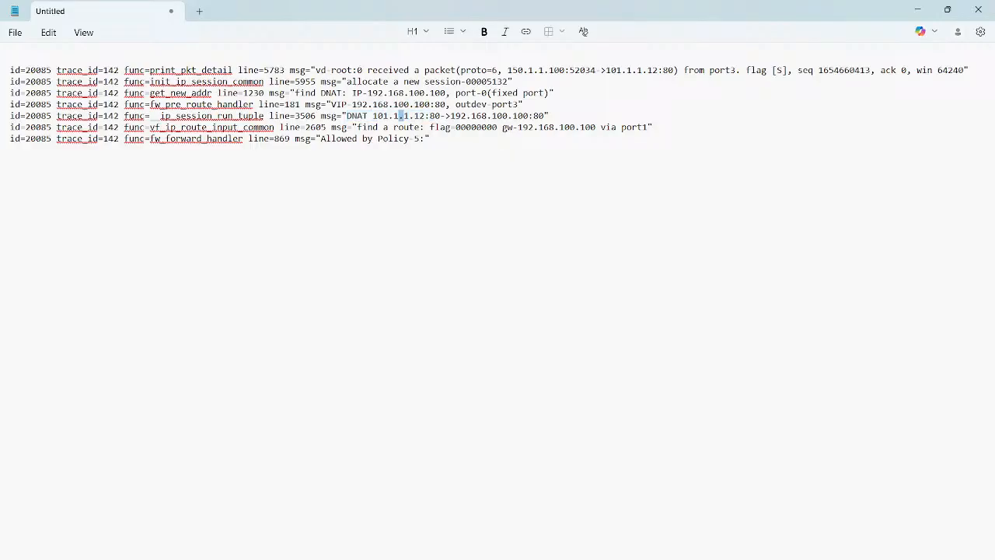
left_click_drag(451, 116, 544, 116)
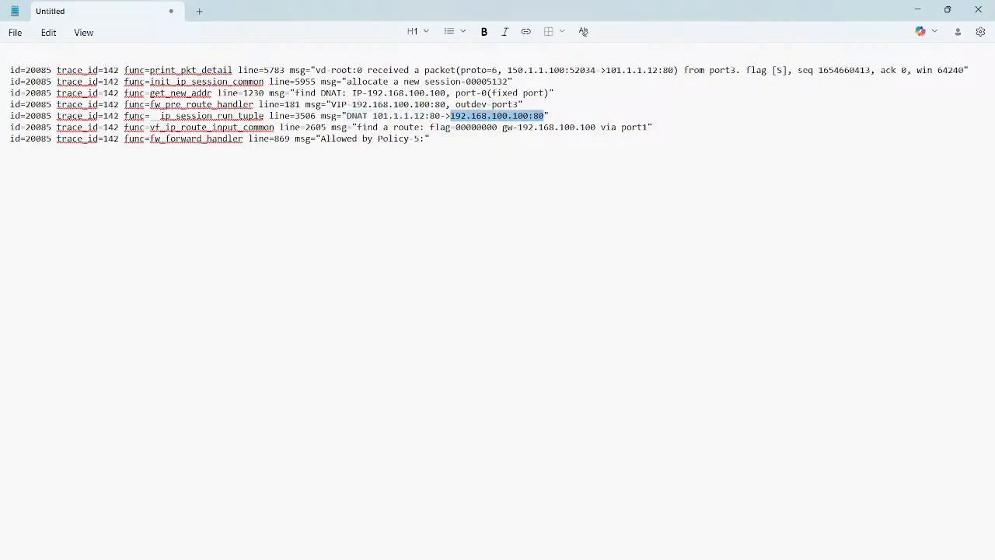
Step: Examine the trace's route lookup line and the policy message in its forward handler line
triple_click(404, 126)
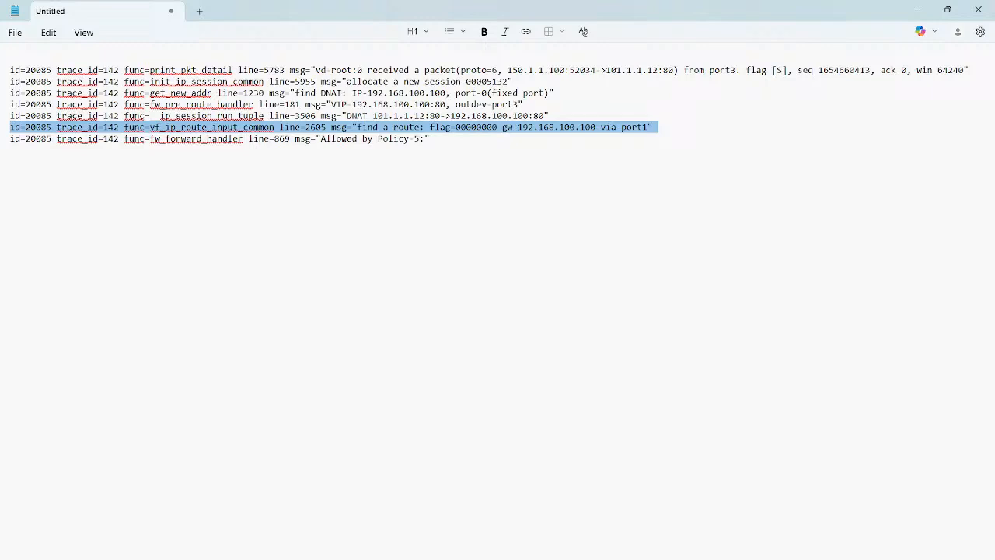
left_click_drag(429, 138, 305, 138)
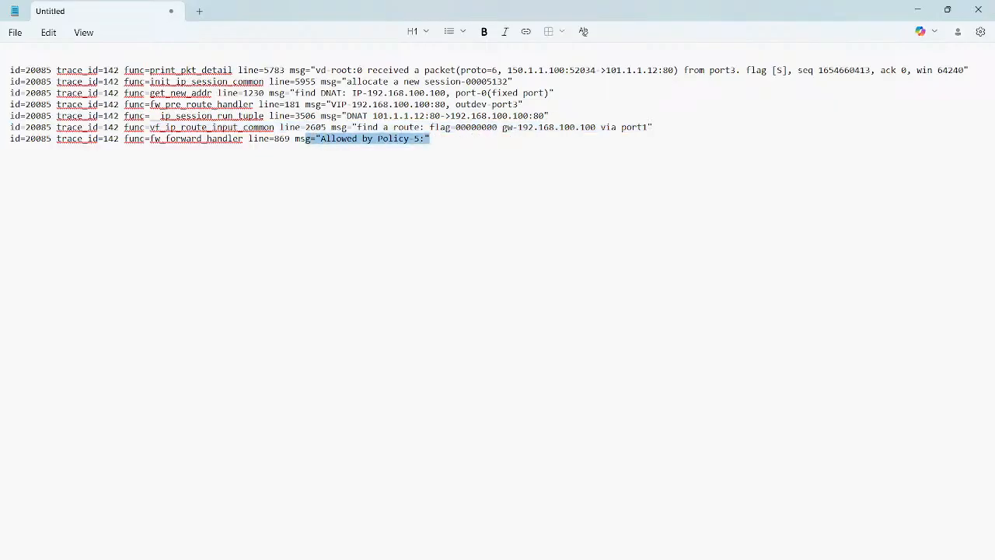
Step: Below the trace, write the numbered notes "1. Traffic Came", "2. DNAT performed" and "3. Routing checked"
left_click(11, 150)
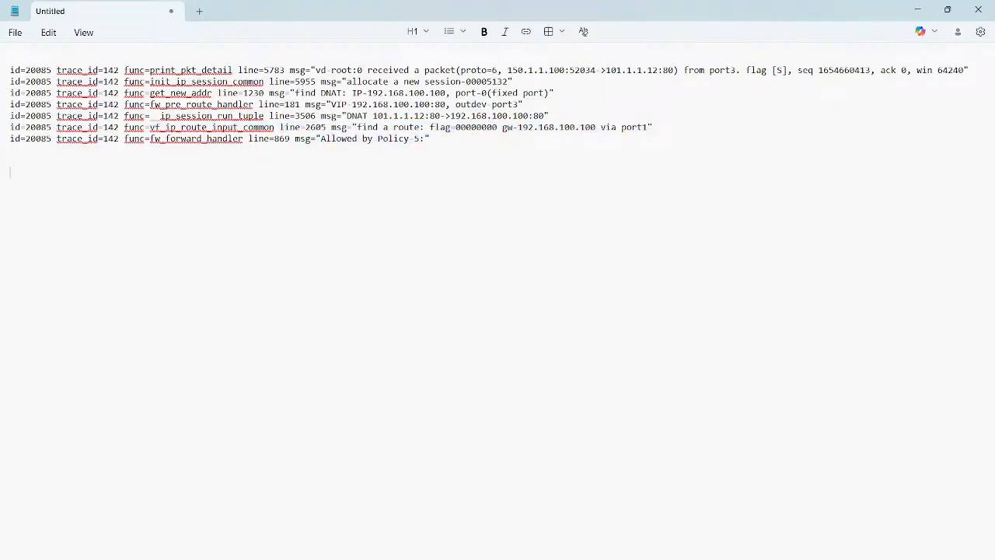
key("Return")
key("Return")
type("1.")
type(" Traffic Came ")
type("2.  DNAT perf")
type("ormed")
type("3")
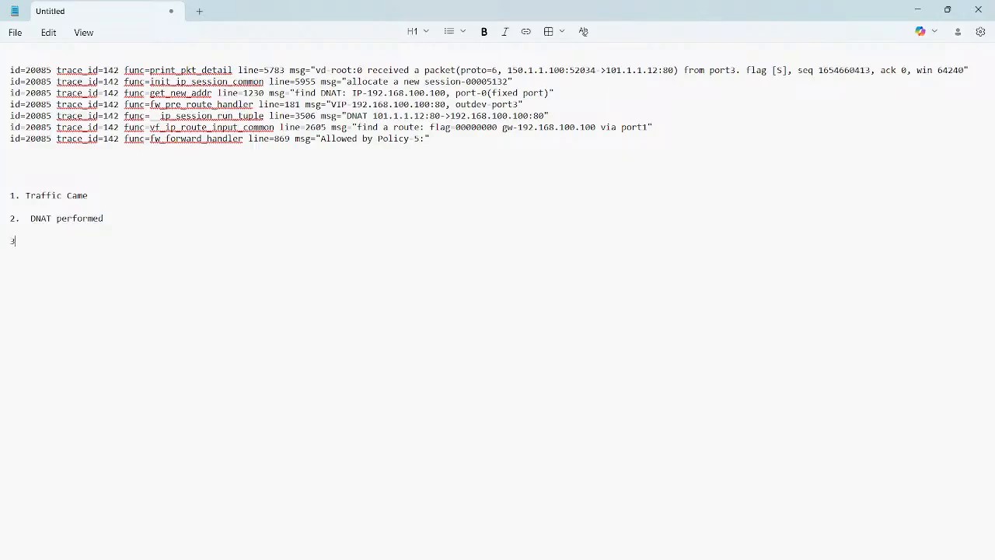
type(". Routing chek")
type("ced")
key("BackSpace")
key("BackSpace")
key("BackSpace")
key("BackSpace")
type("cked")
Step: Add "4. Policy" to the list, append "( allocated session)" to the first note, and review the trace's policy message
key("Return")
type("4. ")
type("Policy ")
type("( ")
type("allo")
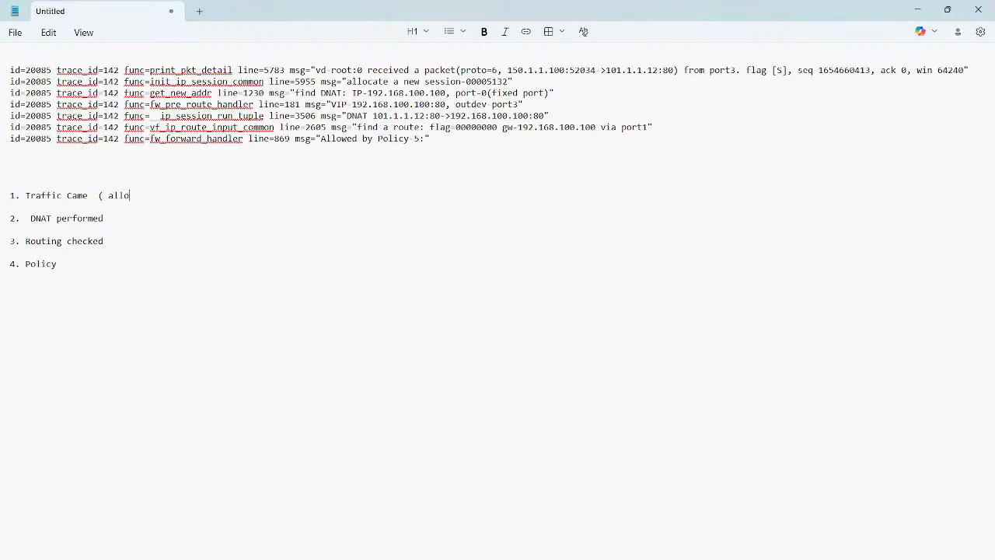
type("cated session)")
left_click_drag(326, 138, 430, 139)
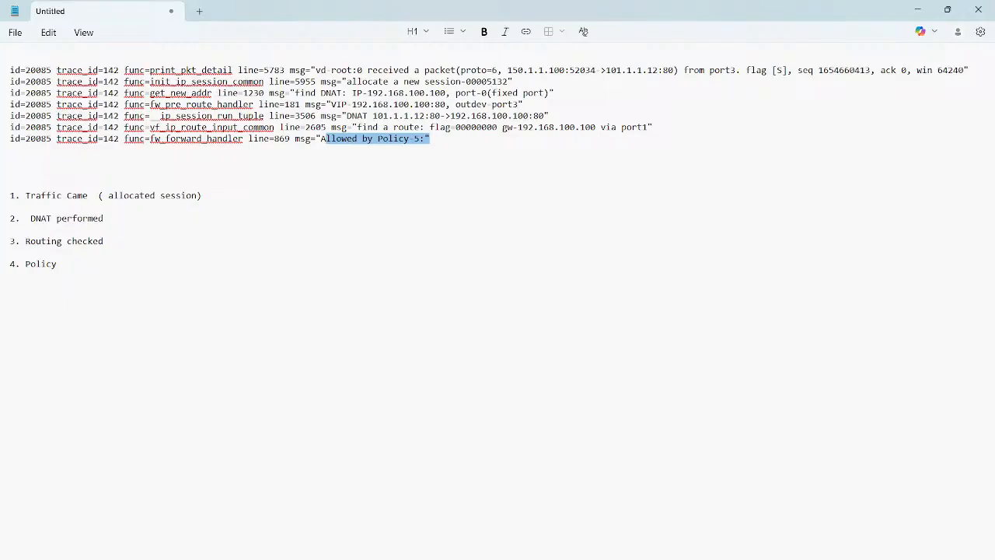
left_click(10, 161)
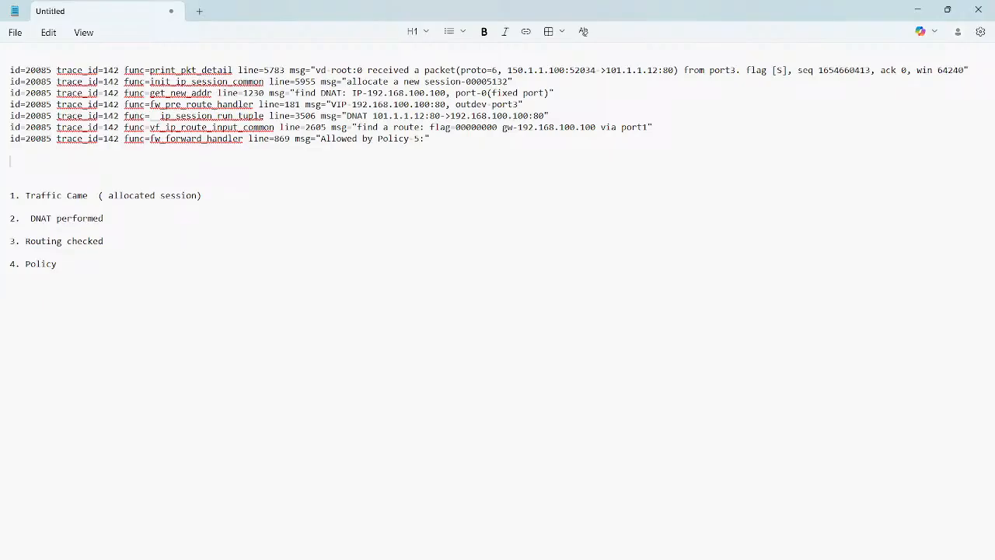
Step: Switch to the Test_user machine and bring up its Command Prompt with a fresh input line
mouse_move(584, 559)
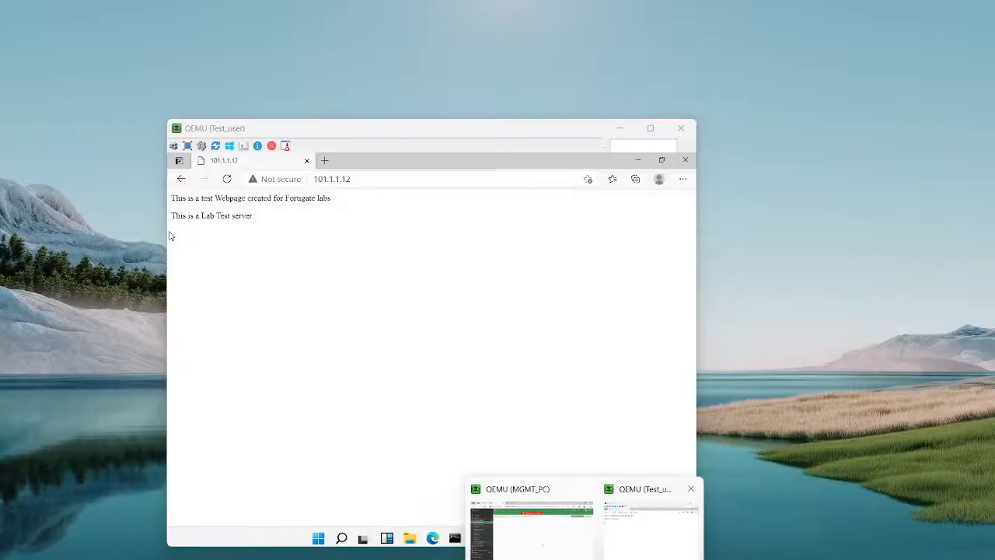
left_click(651, 526)
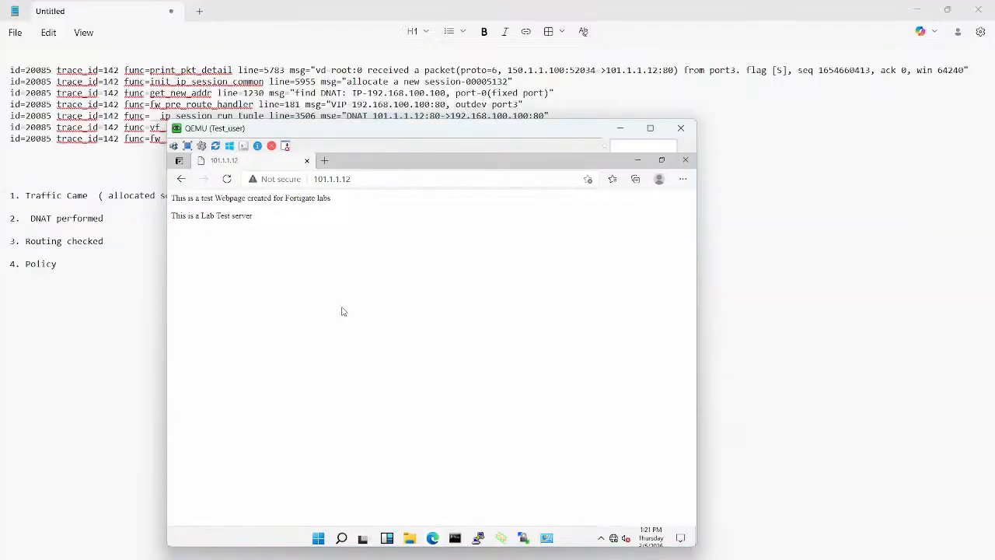
left_click(455, 538)
left_click(450, 340)
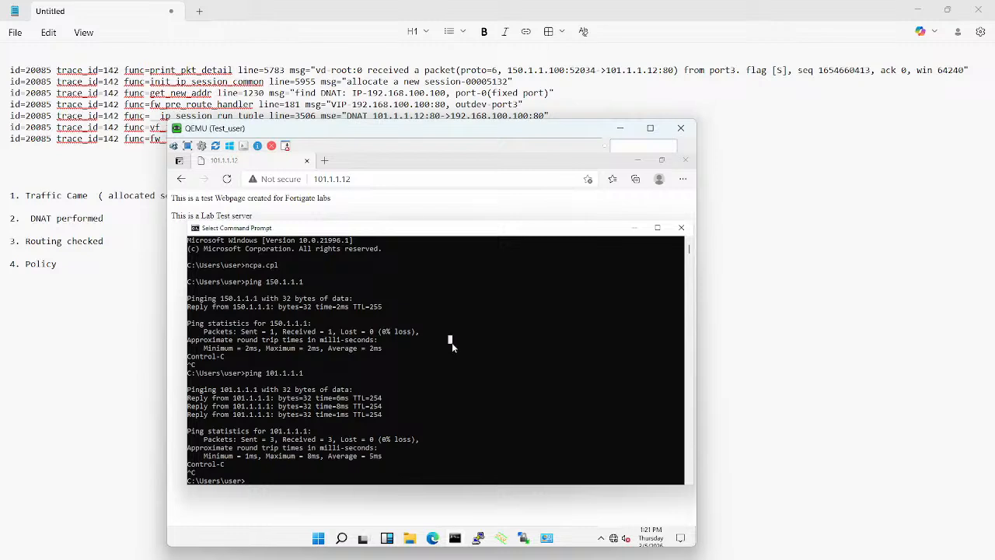
key("Return")
key("Return")
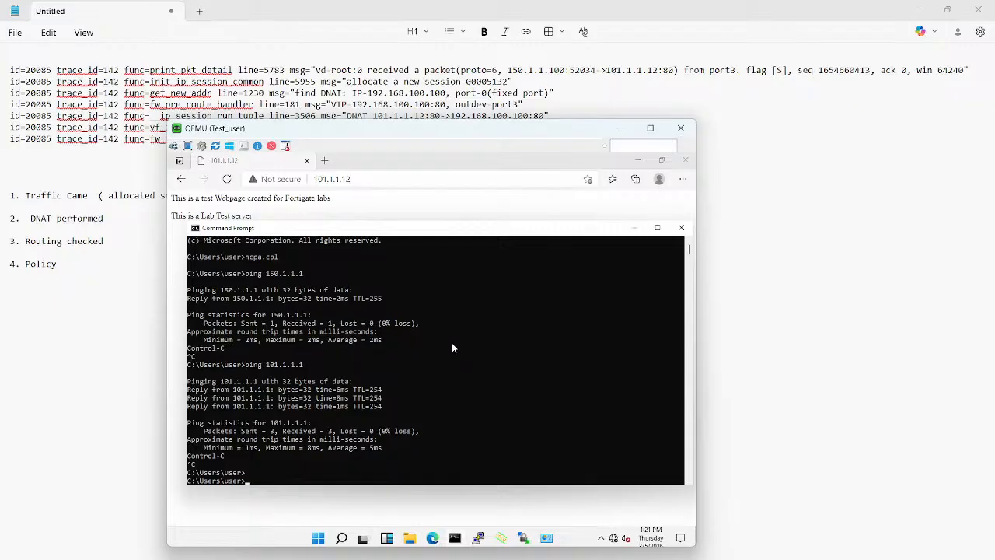
type("ping 100.1.1.12")
key("Return")
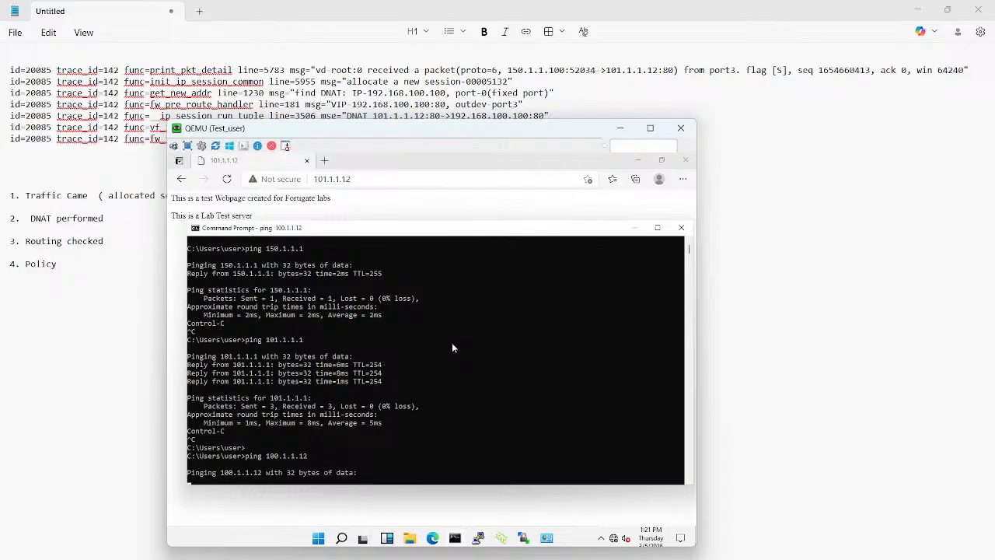
key("ctrl+c")
Step: Ping 101.1.1.12 from Test_user's Command Prompt
key("Up")
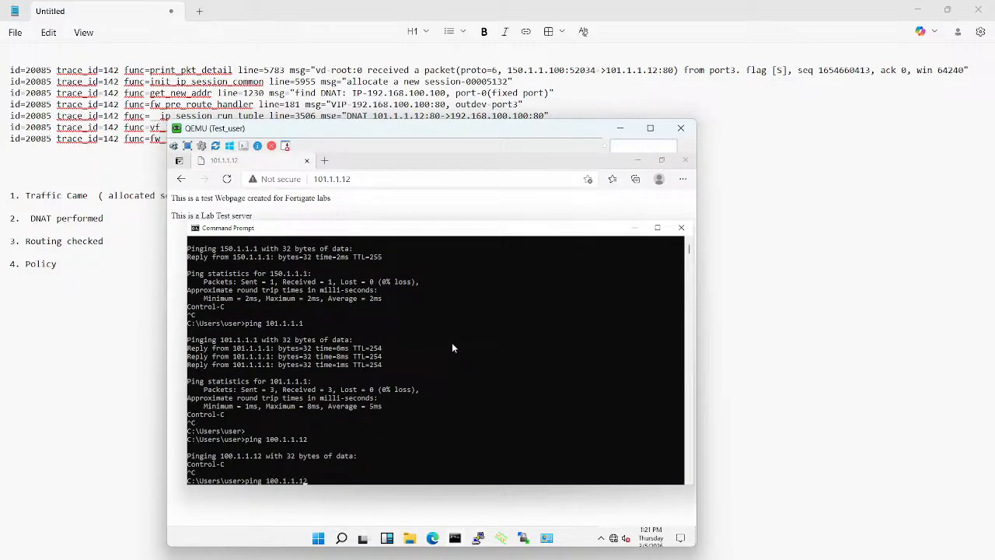
key("Left")
key("BackSpace")
type("1")
key("Return")
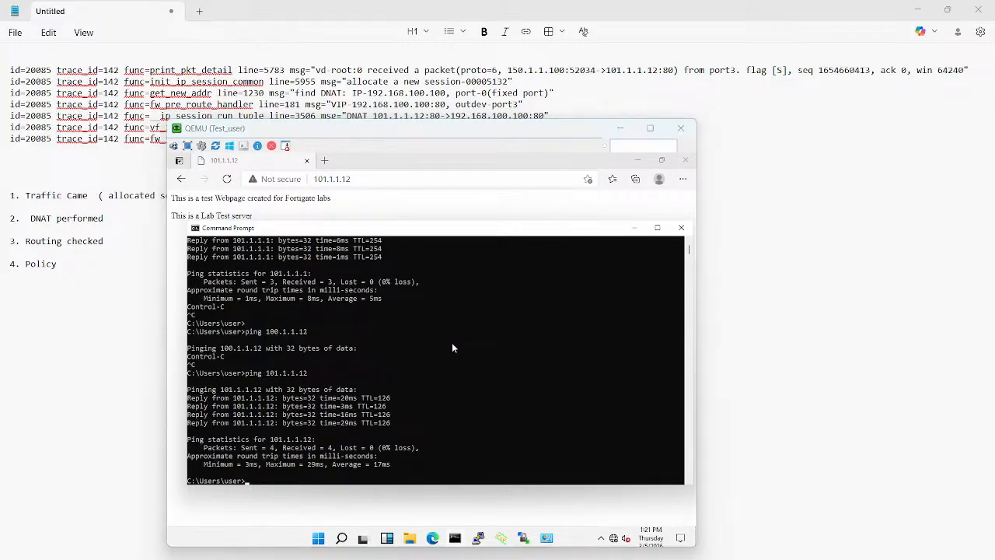
Step: Handwrite underlined screen notes "80" and "443" with a bracket beside them, and an underlined "DNAT" note marked with a circled 1
mouse_move(798, 228)
left_mouse_down()
mouse_move(801, 240)
mouse_move(800, 228)
left_mouse_up()
left_click_drag(804, 223, 806, 223)
left_click_drag(774, 253, 845, 234)
mouse_move(804, 261)
left_mouse_down()
mouse_move(815, 268)
mouse_move(827, 257)
left_mouse_up()
left_click_drag(829, 246, 830, 266)
left_click_drag(795, 284, 844, 269)
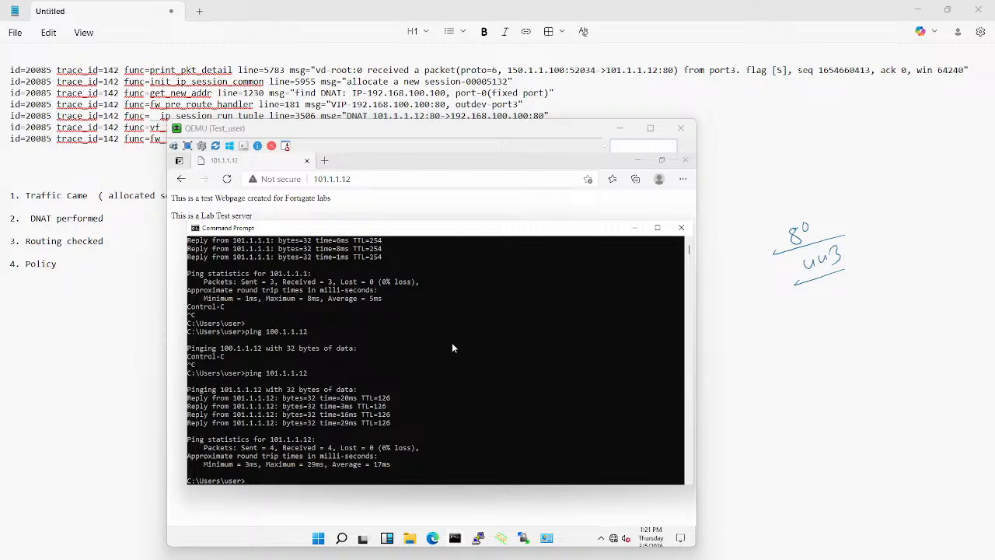
mouse_move(838, 209)
left_mouse_down()
mouse_move(872, 281)
mouse_move(846, 294)
mouse_move(830, 331)
left_mouse_up()
mouse_move(825, 332)
left_mouse_down()
mouse_move(834, 332)
mouse_move(820, 316)
mouse_move(855, 324)
mouse_move(899, 300)
left_mouse_up()
left_click_drag(900, 303, 910, 297)
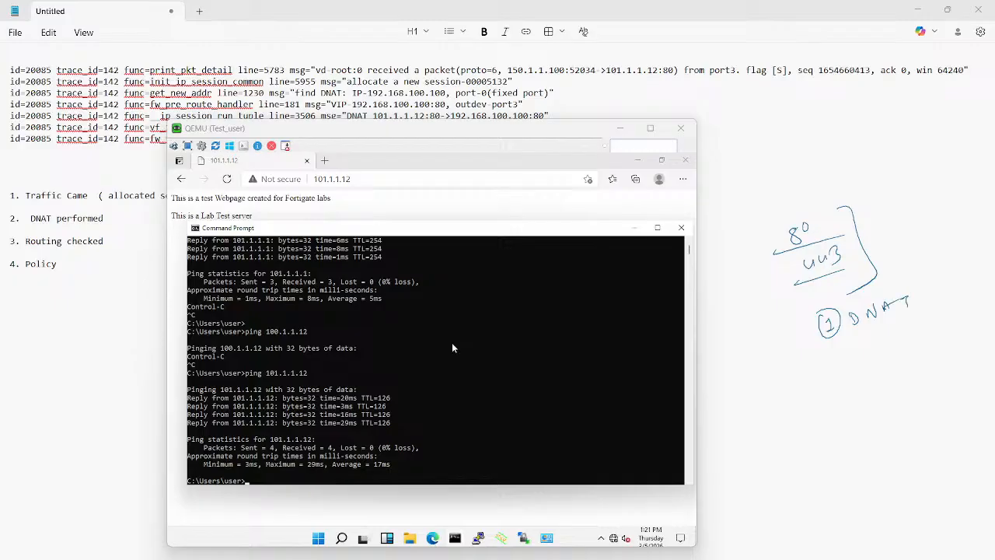
left_click_drag(840, 338, 911, 318)
Step: Bracket the trace's DNAT lines and the port notes, handwrite an underlined "S-IP" note marked with a circled 2, and clear the annotations
mouse_move(536, 74)
left_mouse_down()
mouse_move(583, 101)
mouse_move(549, 103)
left_mouse_up()
mouse_move(792, 215)
left_mouse_down()
mouse_move(764, 219)
mouse_move(825, 300)
left_mouse_up()
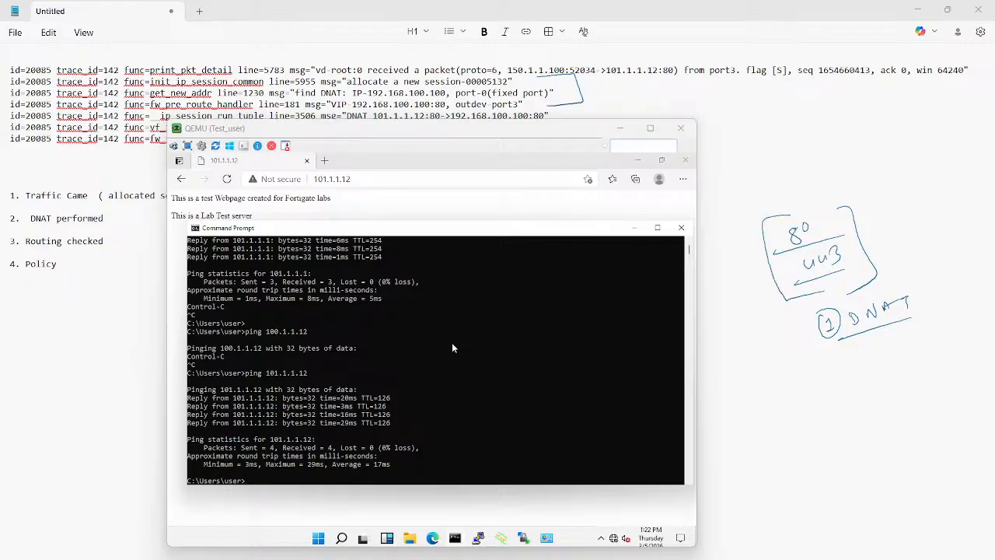
mouse_move(804, 215)
left_mouse_down()
mouse_move(813, 196)
mouse_move(834, 220)
left_mouse_up()
left_click_drag(831, 379, 889, 372)
left_click_drag(893, 358, 891, 372)
mouse_move(845, 406)
left_mouse_down()
mouse_move(906, 384)
mouse_move(896, 381)
left_mouse_up()
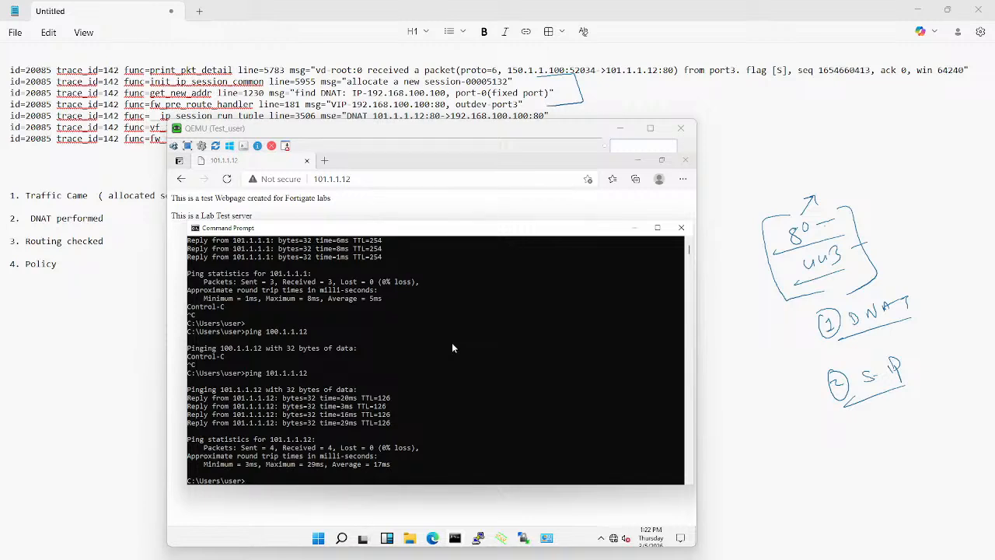
mouse_move(908, 359)
left_mouse_down()
mouse_move(922, 366)
mouse_move(909, 370)
left_mouse_up()
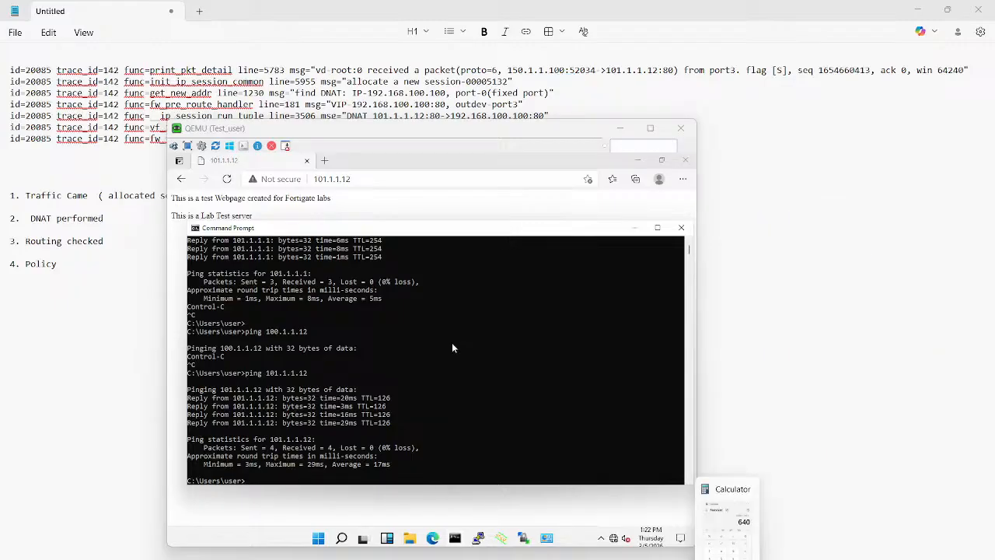
mouse_move(584, 557)
left_click(532, 526)
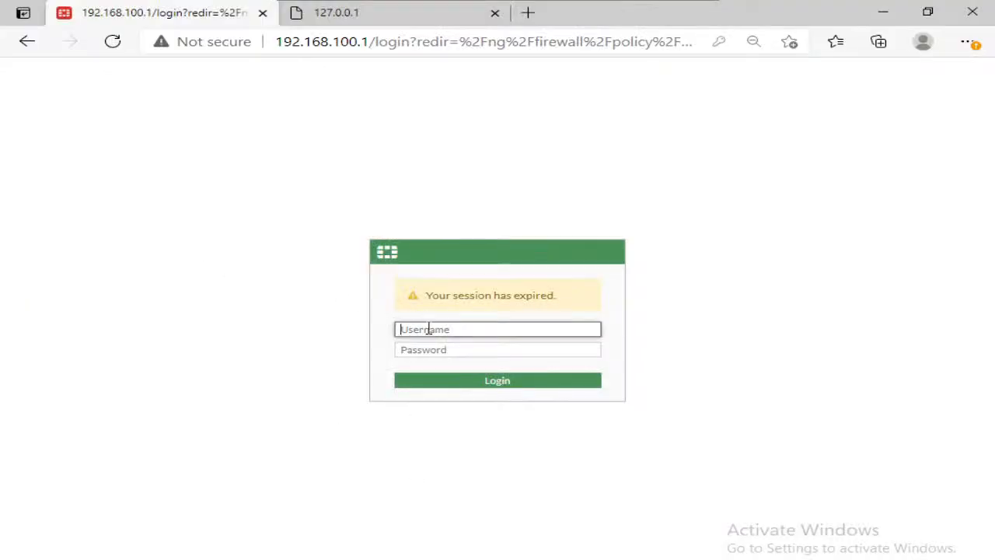
left_click(428, 329)
left_click(688, 5)
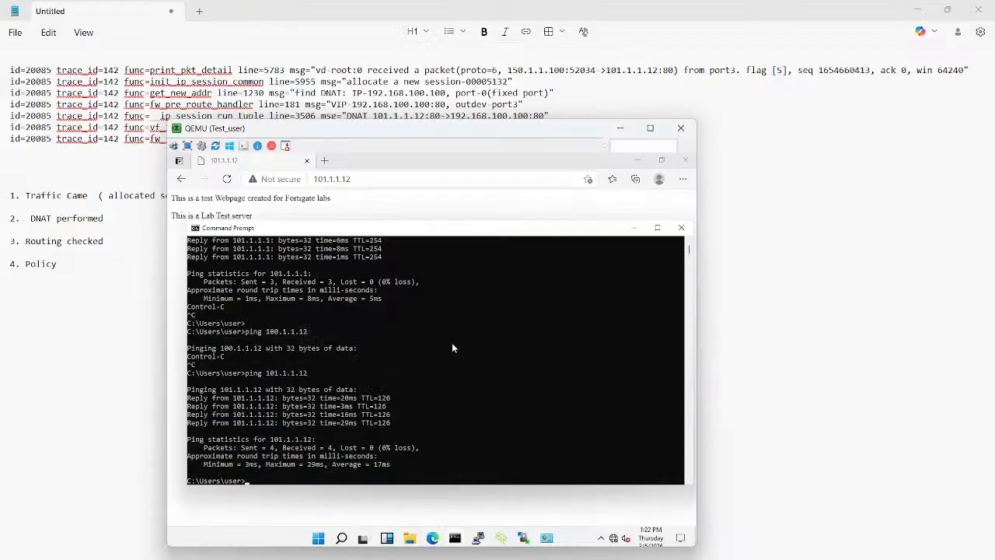
Step: Start a continuous ping to 101.1.1.12 with the -t option from Test_user's Command Prompt
key("Up")
type("-t")
key("Return")
Step: Switch to MGMT_PC and log back in to the FortiGate with the administrator username and account password
mouse_move(614, 554)
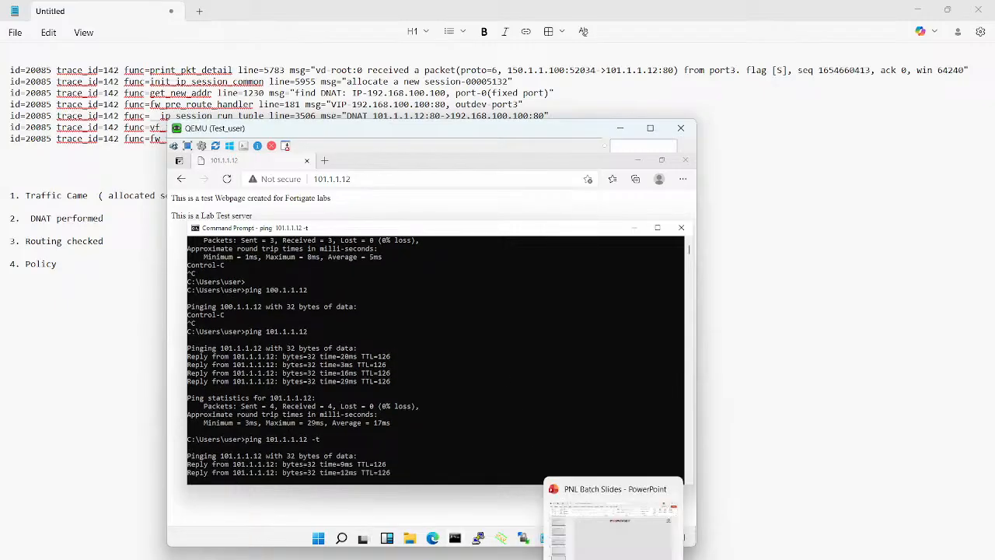
left_click(529, 525)
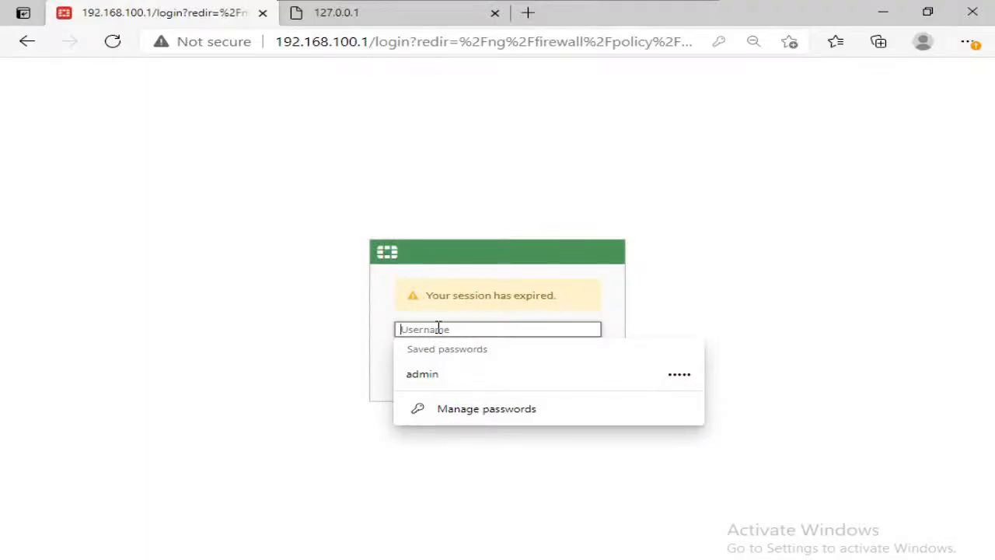
type("admin")
key("Tab")
type("admin")
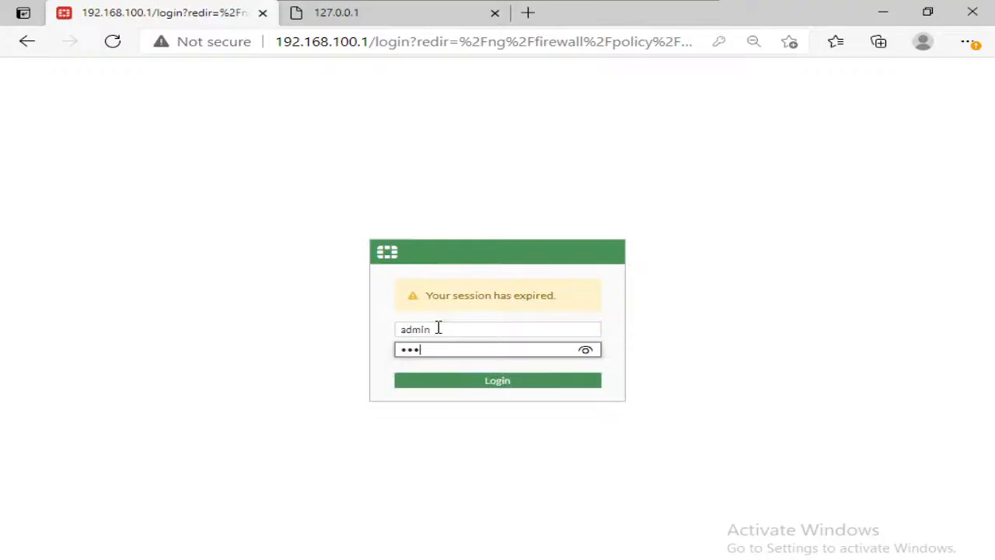
key("Return")
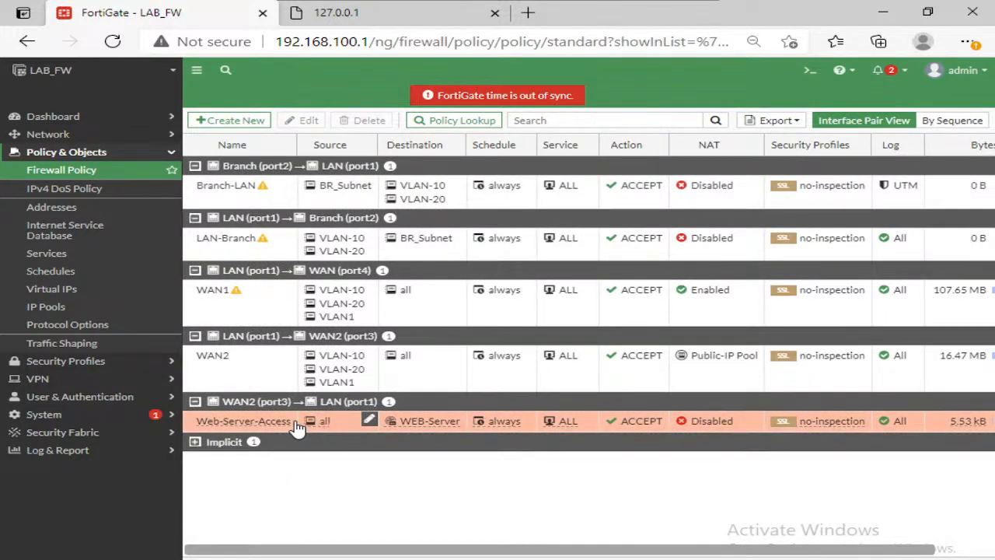
Step: Edit the Web-Server-Access policy to allow only the HTTP and HTTPS services, and save it
left_click(277, 421)
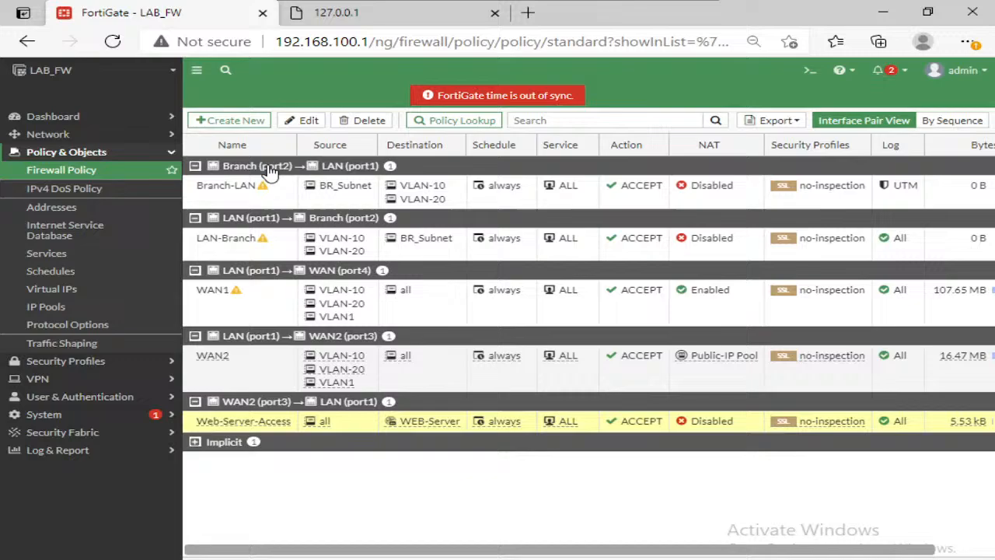
left_click(286, 121)
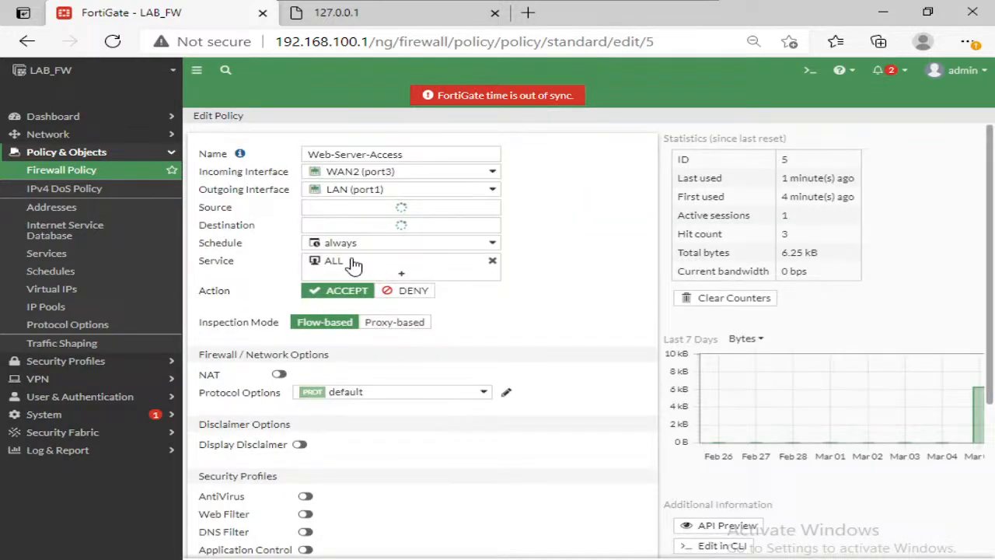
left_click(372, 294)
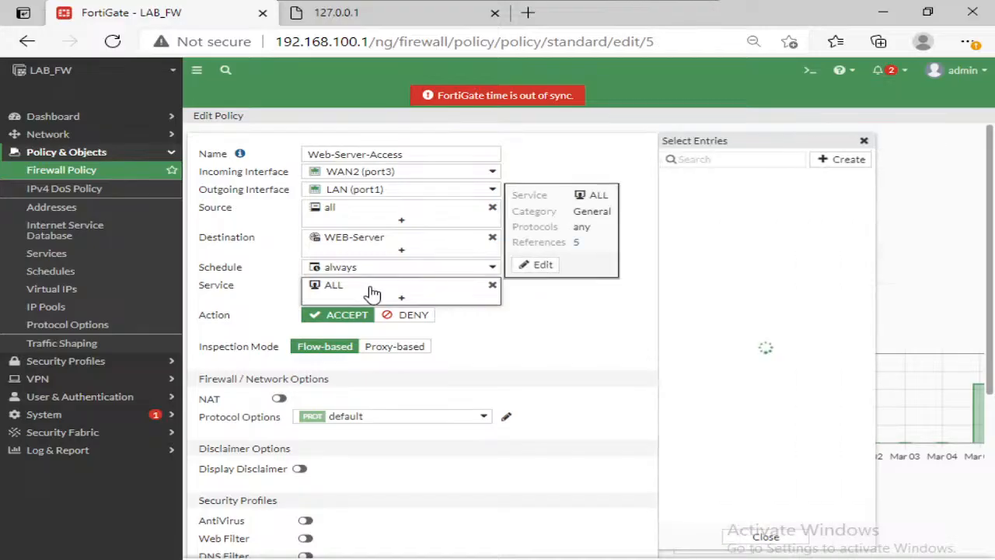
left_click(679, 297)
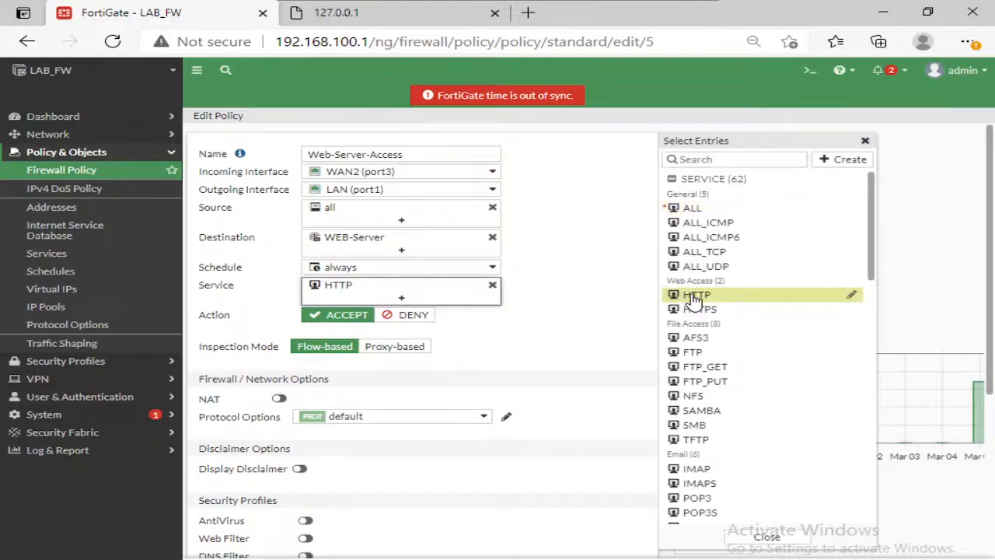
left_click(697, 310)
left_click(631, 326)
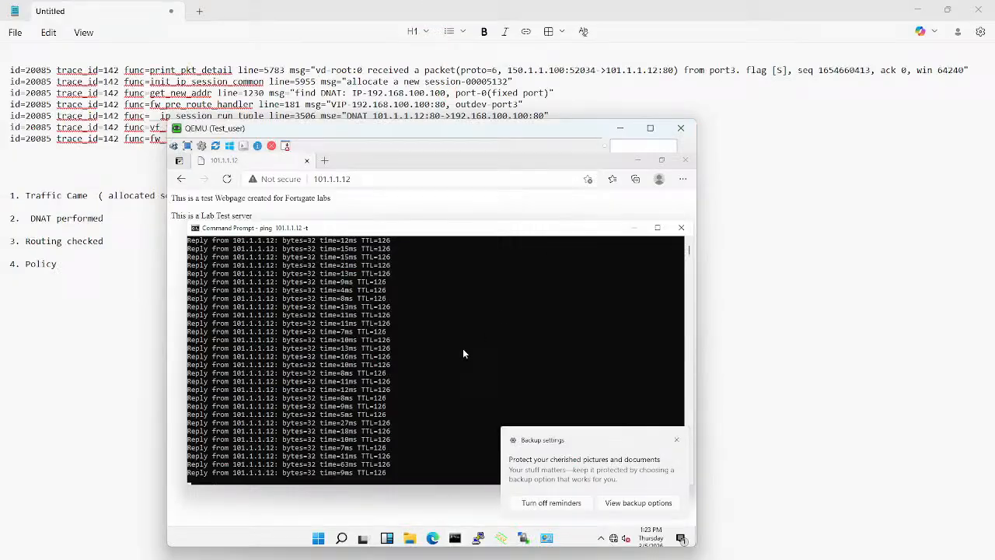
Step: Return to Test_user and check the continuous ping's replies in the Command Prompt
left_click(462, 348)
key("Return")
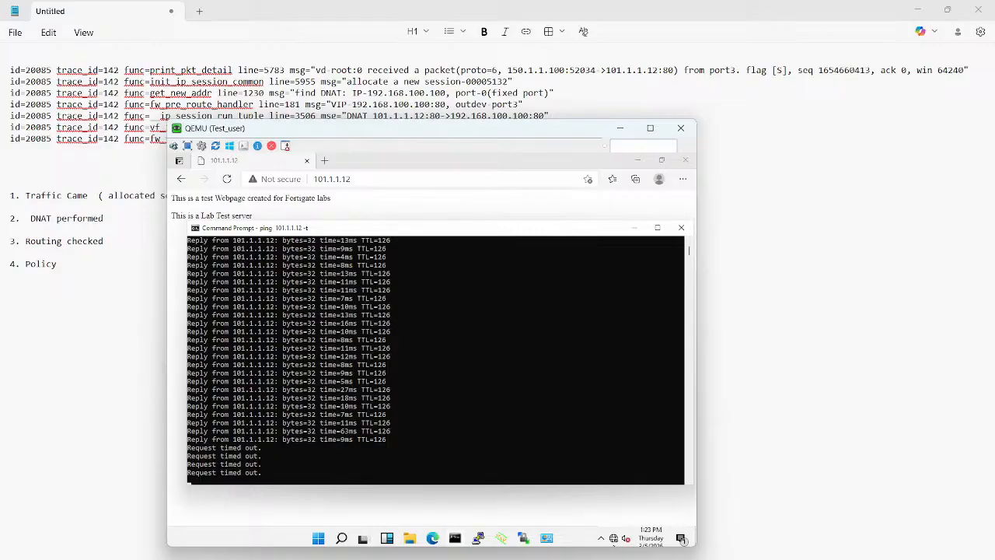
Step: Switch to MGMT_PC, review the Web-Server-Access policy's services, and open the FortiGate's Virtual IPs list
mouse_move(547, 538)
left_click(525, 510)
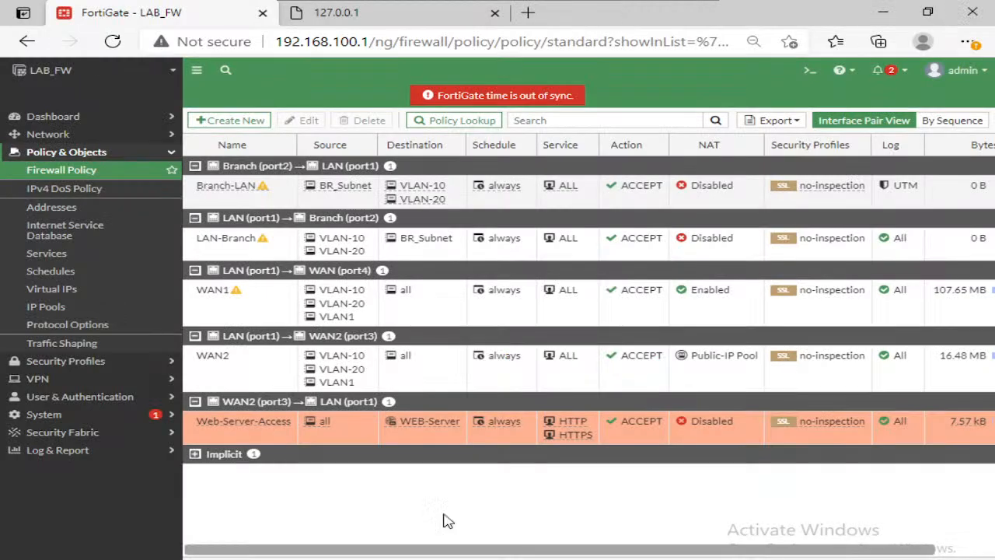
left_click(74, 291)
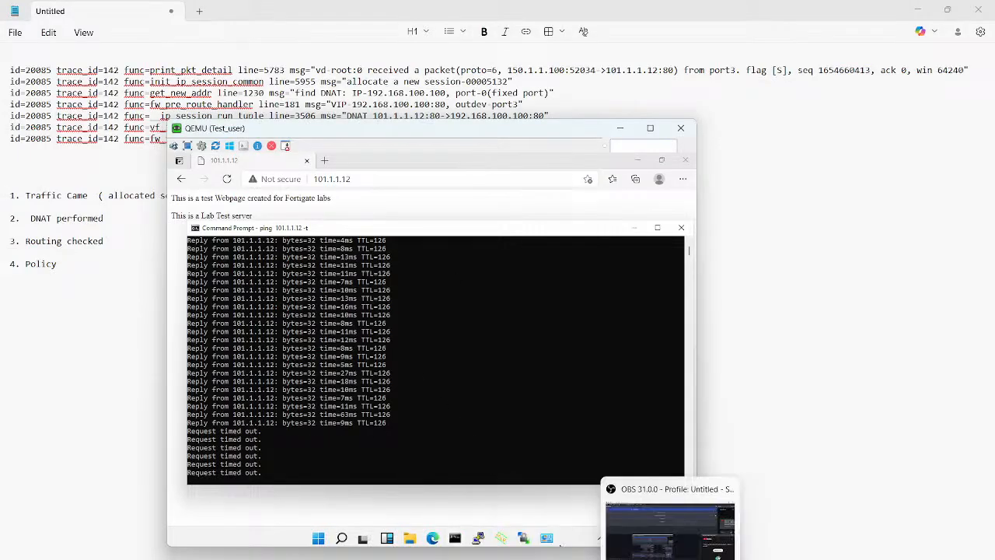
Step: Switch to the LAB_FW console and examine the debug trace of the ping to 101.1.1.12
mouse_move(692, 559)
left_click(765, 524)
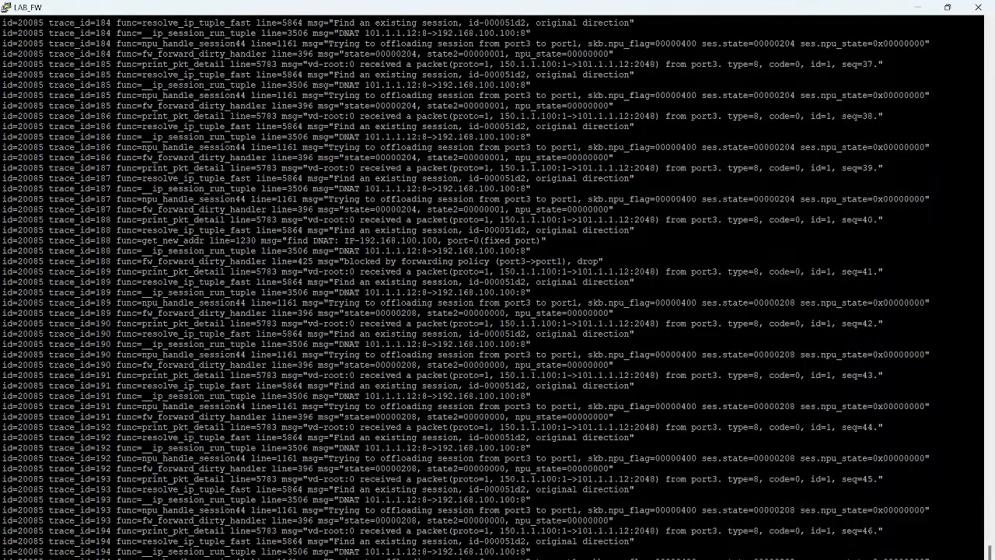
Step: Log back in to the LAB_FW console as admin, entering the account password at the prompt
key("Return")
key("Return")
key("Return")
key("Return")
key("Return")
key("Return")
key("Return")
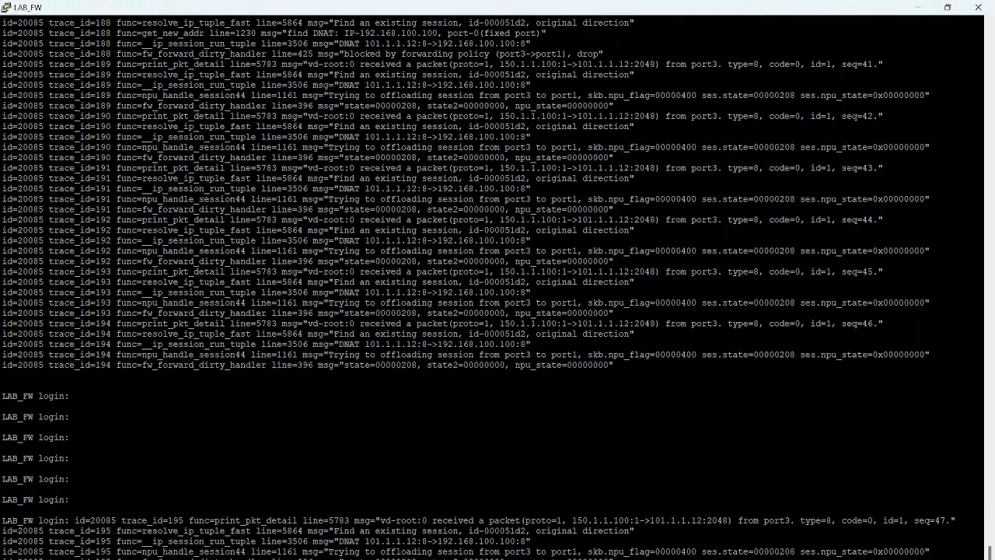
left_click_drag(544, 541, 3, 521)
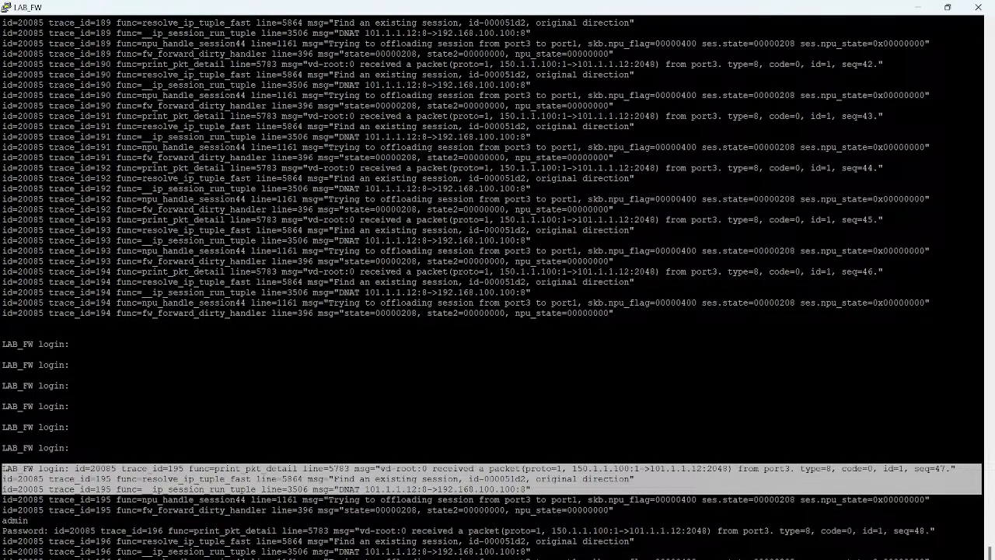
left_click(491, 479)
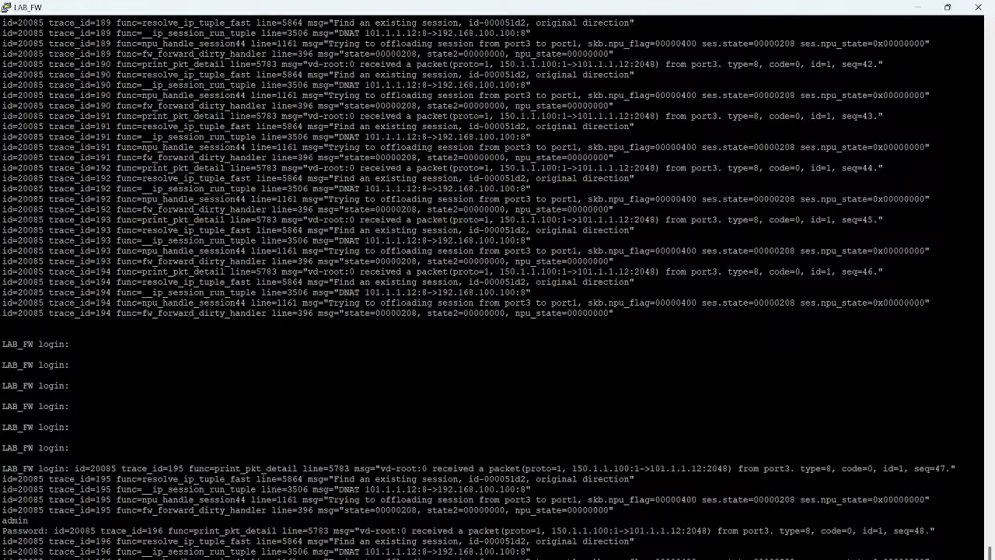
key("Return")
key("Return")
key("Return")
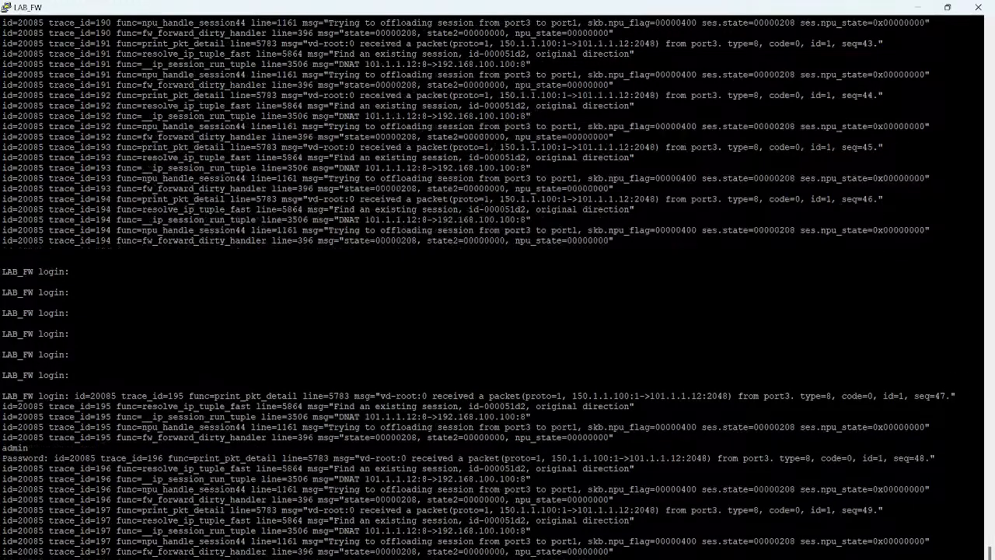
key("Return")
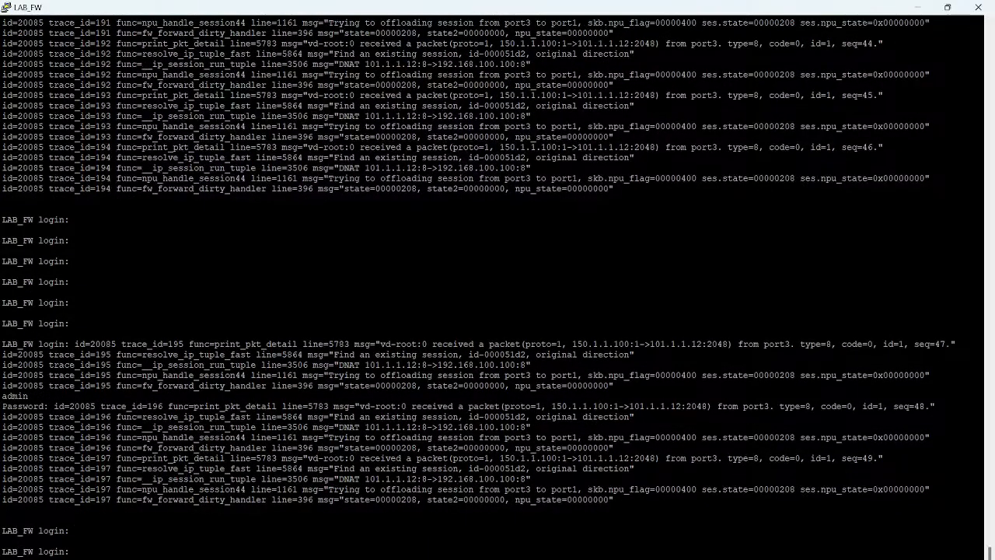
type("admin")
key("Return")
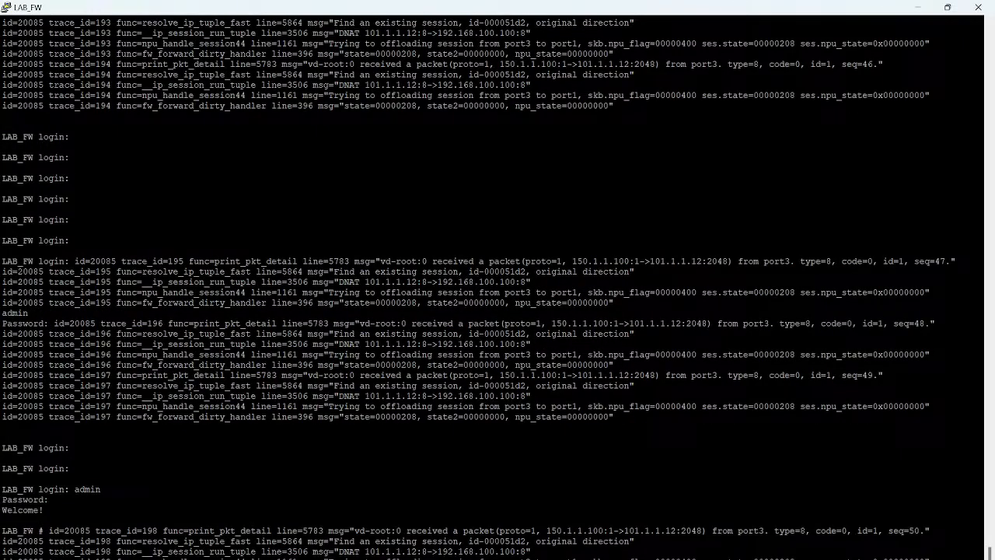
Step: Run "diagnose debug flow trace stop" and examine the trace's DNAT entry mapping 101.1.1.12 to 192.168.100.100
type("diagnose debug flow trace stop")
key("Return")
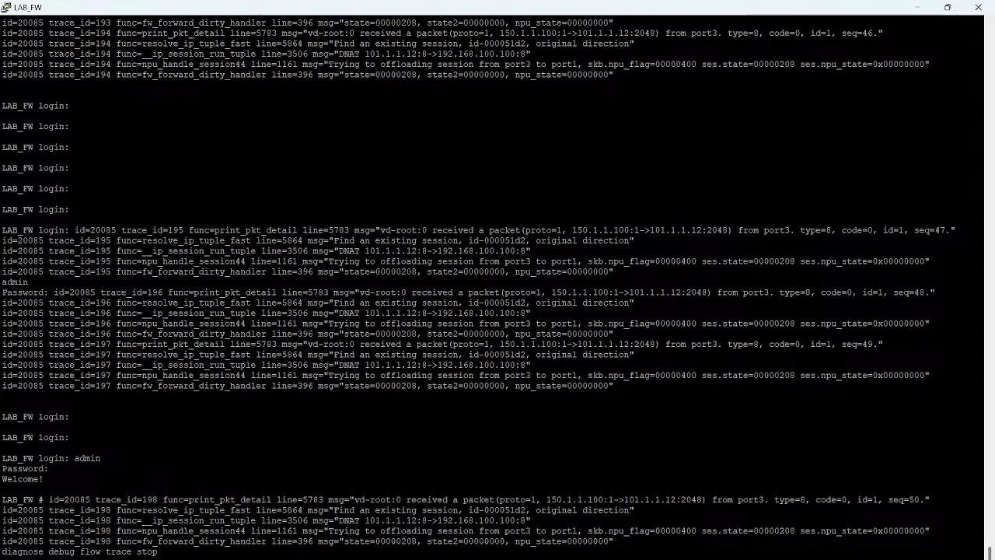
left_click_drag(591, 520, 293, 510)
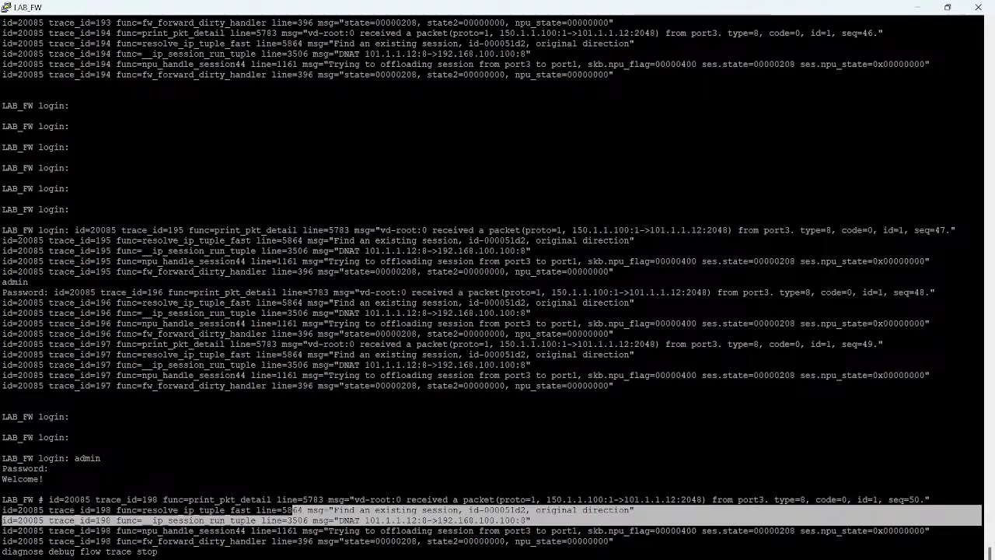
left_click(363, 520)
left_click_drag(312, 521, 591, 521)
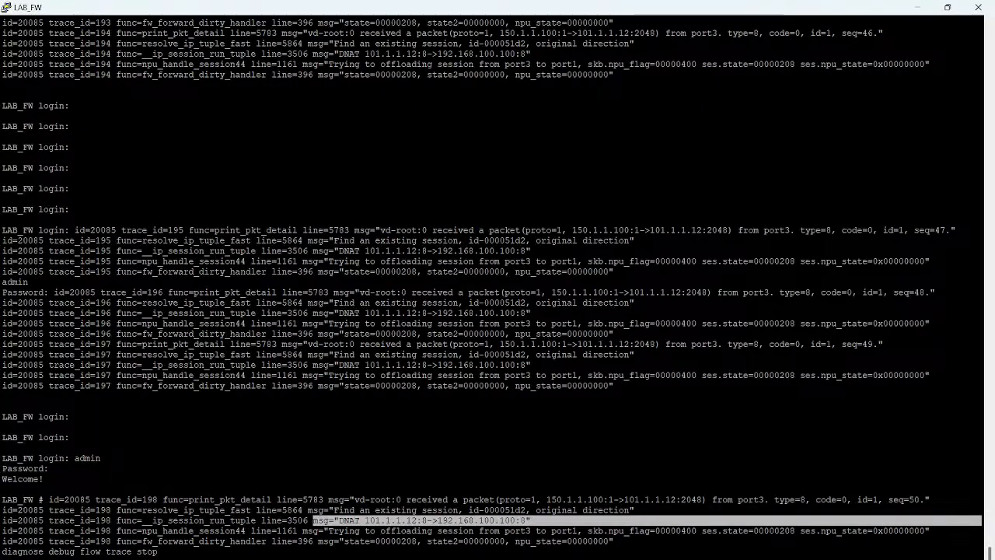
triple_click(591, 520)
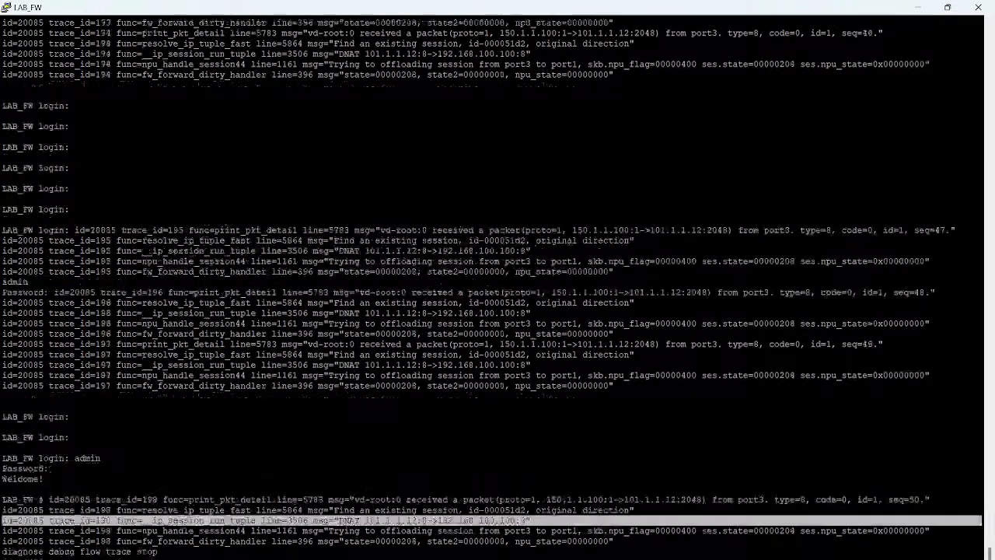
Step: Switch to MGMT_PC and open the FortiGate's FortiView Sessions dashboard
left_click(585, 559)
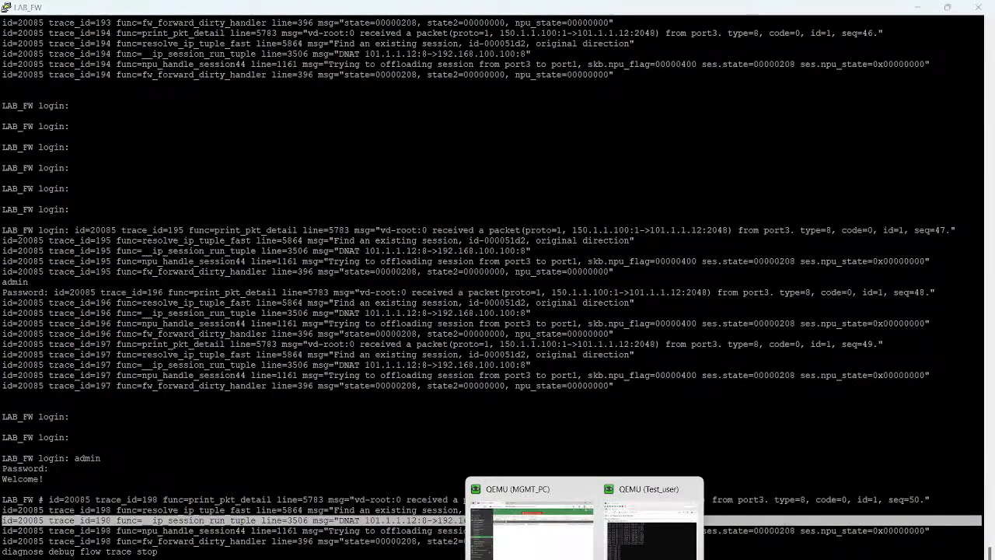
left_click(650, 529)
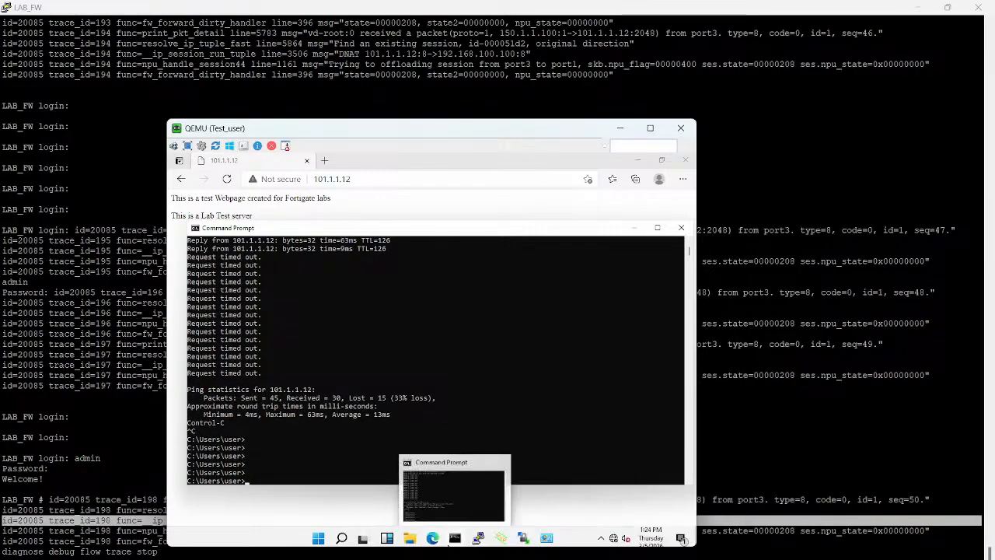
mouse_move(584, 559)
left_click(531, 521)
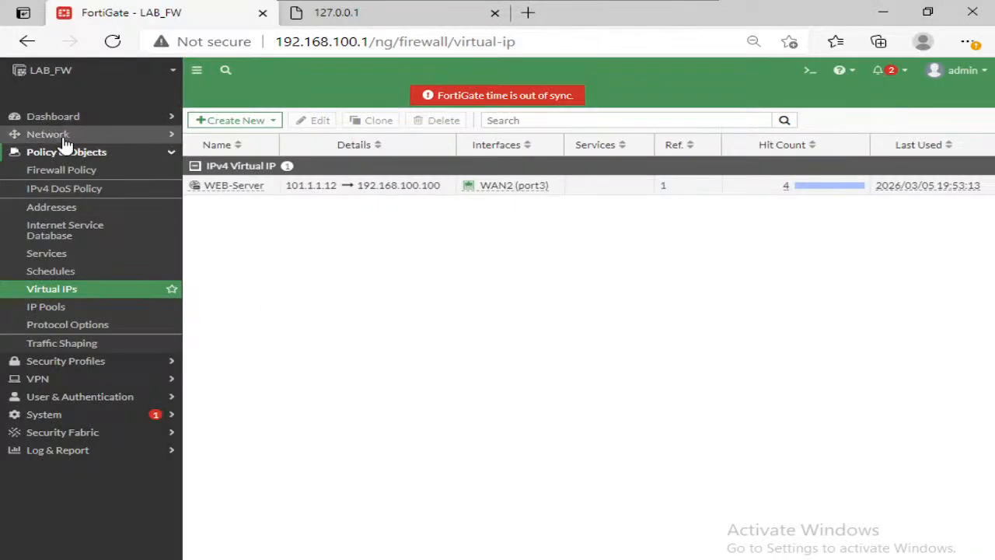
left_click(64, 135)
left_click(74, 117)
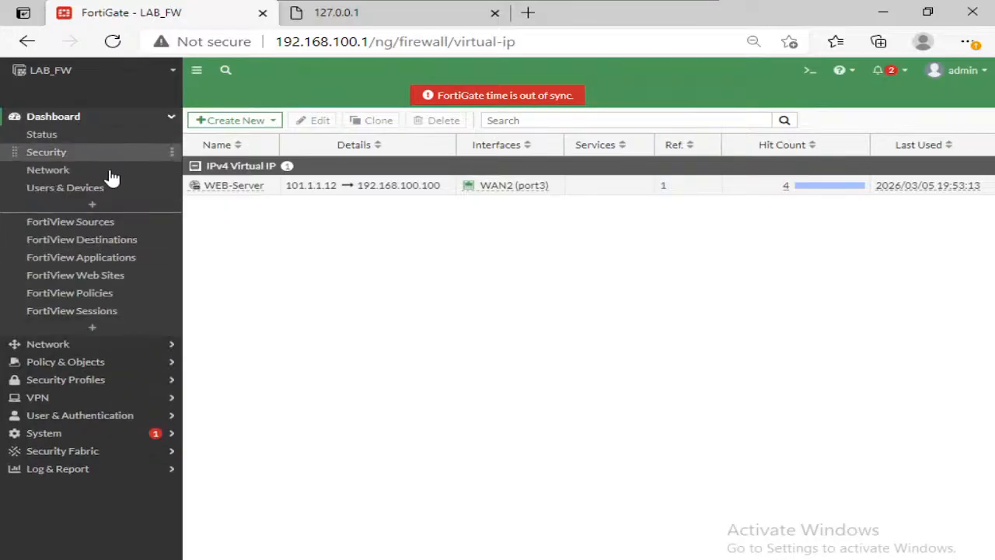
left_click(88, 311)
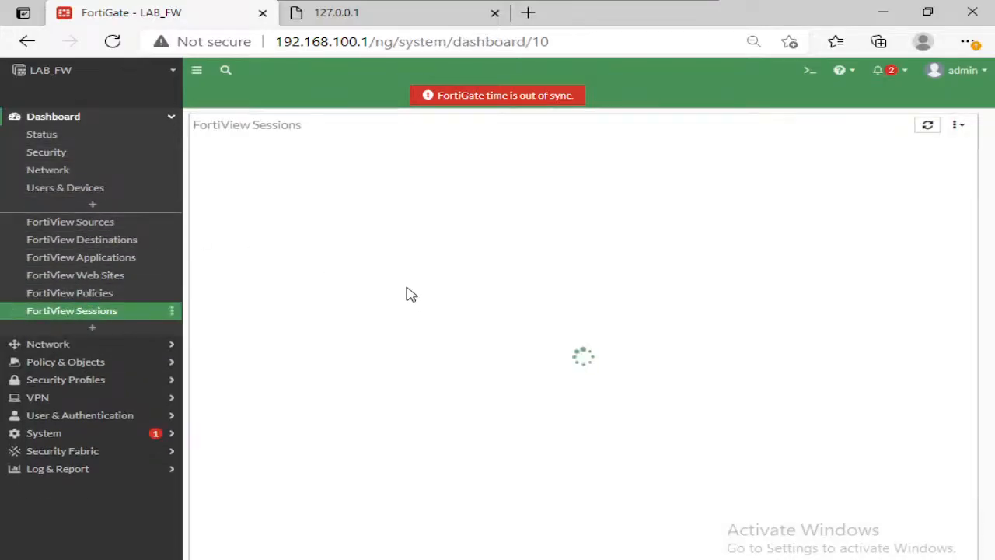
Step: End all active sessions in FortiView Sessions, confirm, and switch back to the LAB_FW console
right_click(248, 202)
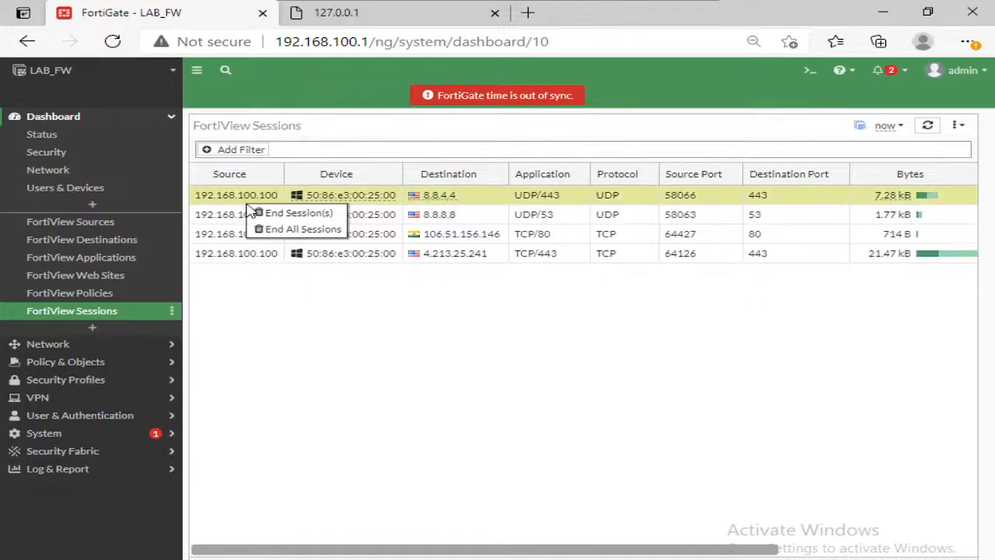
left_click(297, 228)
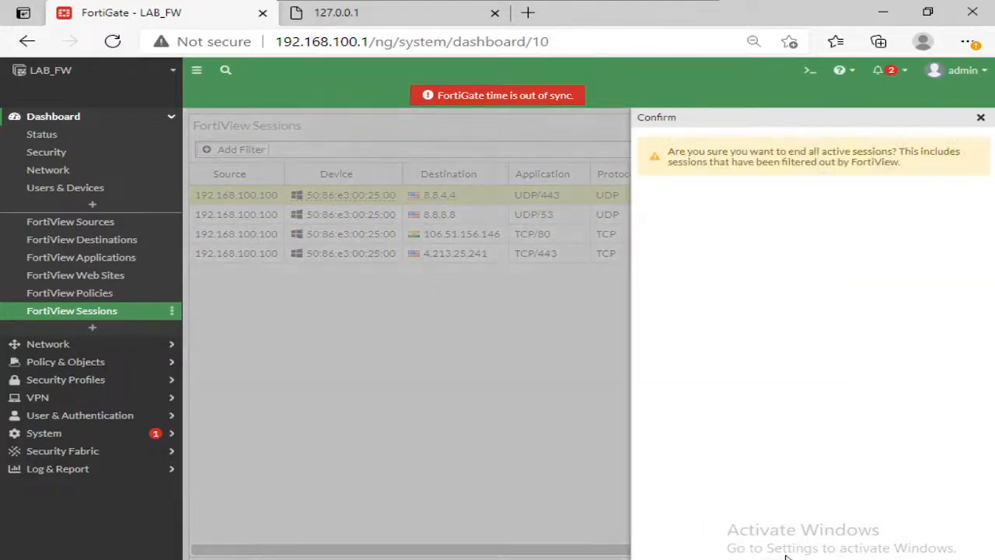
key("Return")
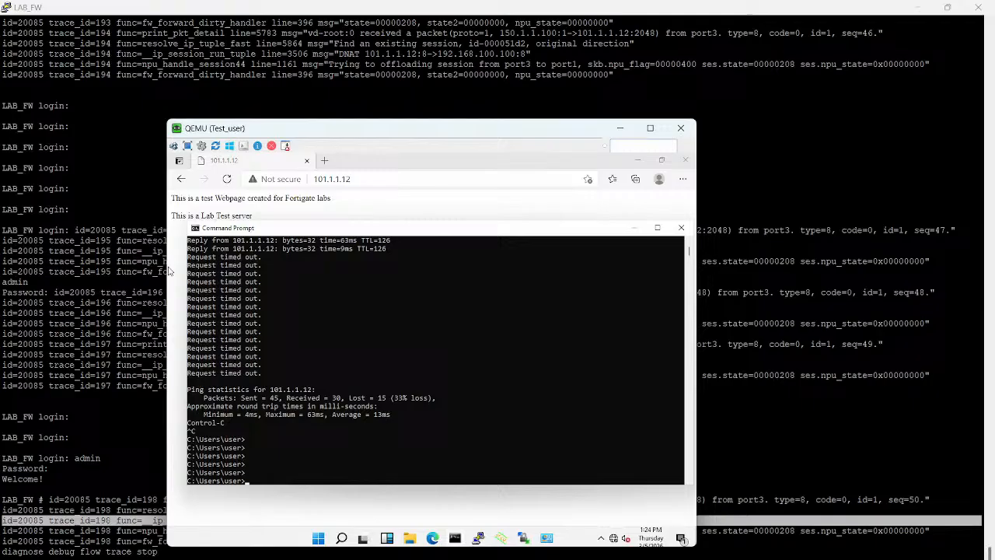
left_click(455, 493)
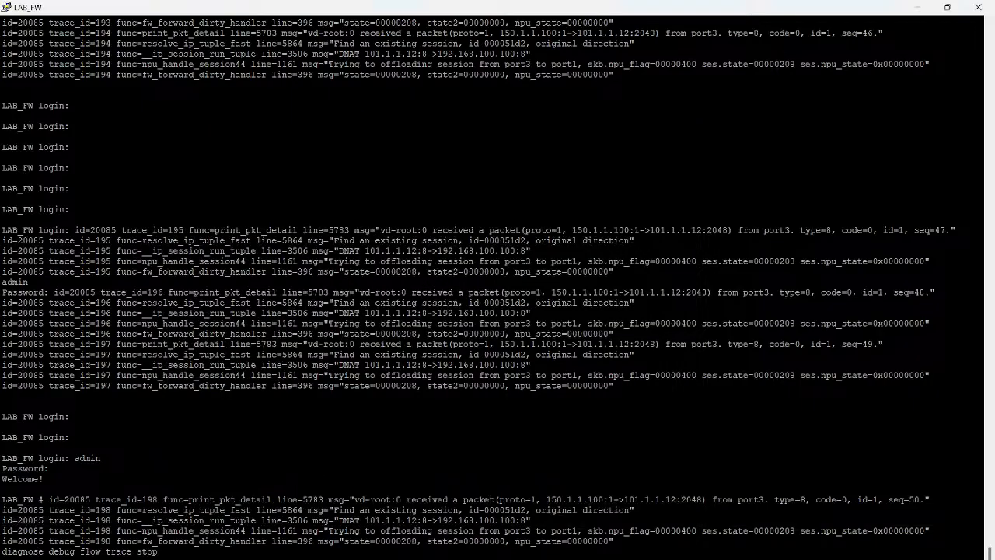
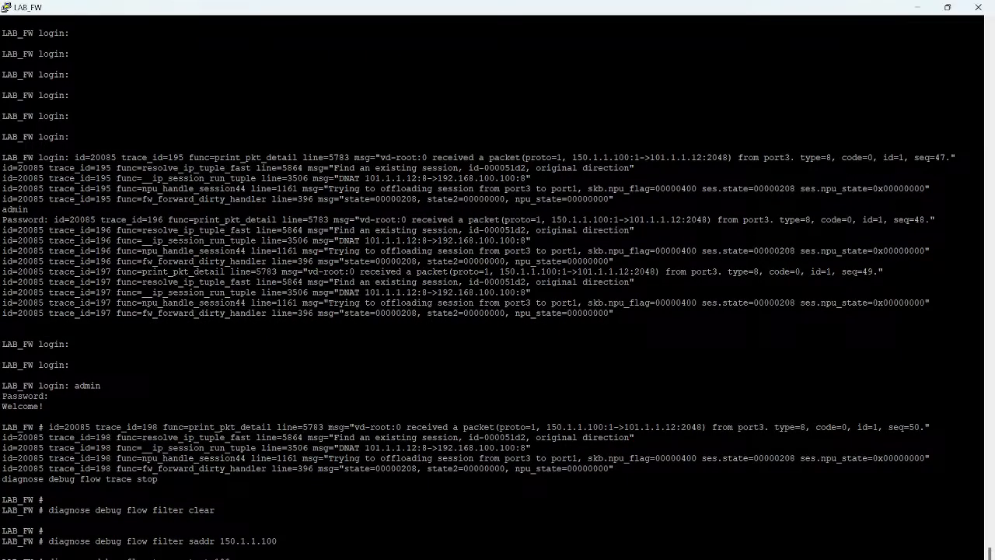
Step: Run "ping 101.1.1.12 -t" again on Test_user, stop it, and return to the LAB_FW console
left_click(585, 558)
left_click(640, 515)
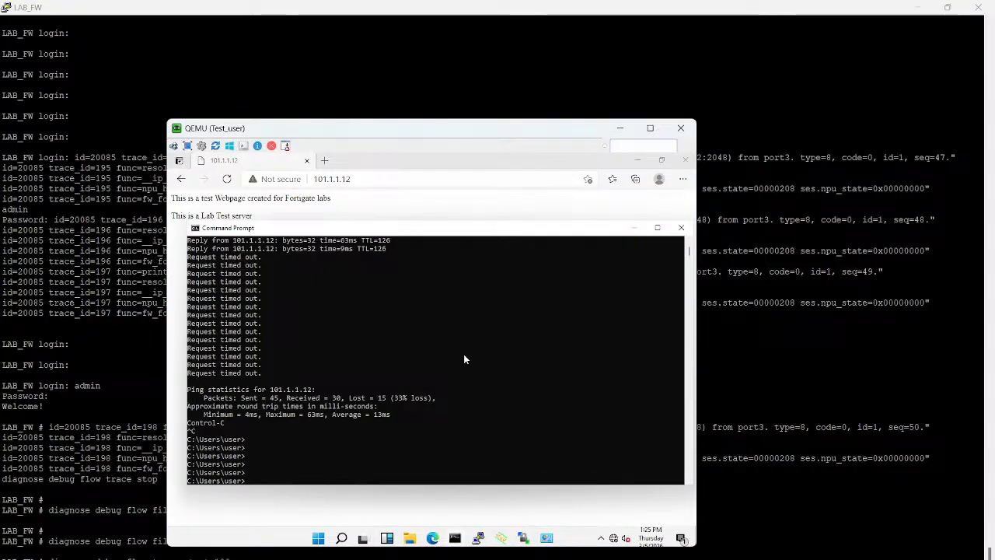
key("Up")
key("Return")
key("ctrl+c")
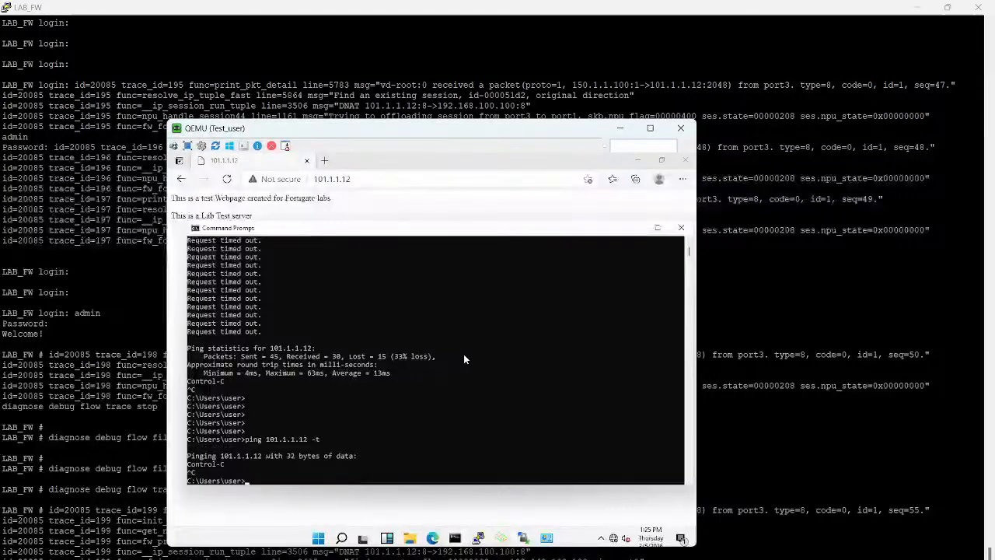
left_click(766, 346)
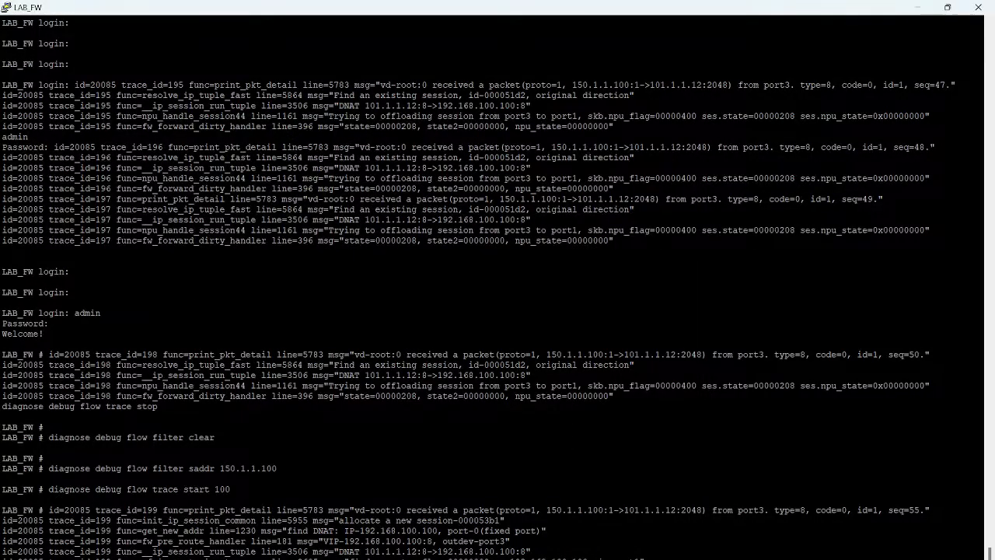
Step: Examine trace 199 in the console, checking the destination address and port, new session, DNAT mapping and route lookup
double_click(572, 510)
double_click(650, 510)
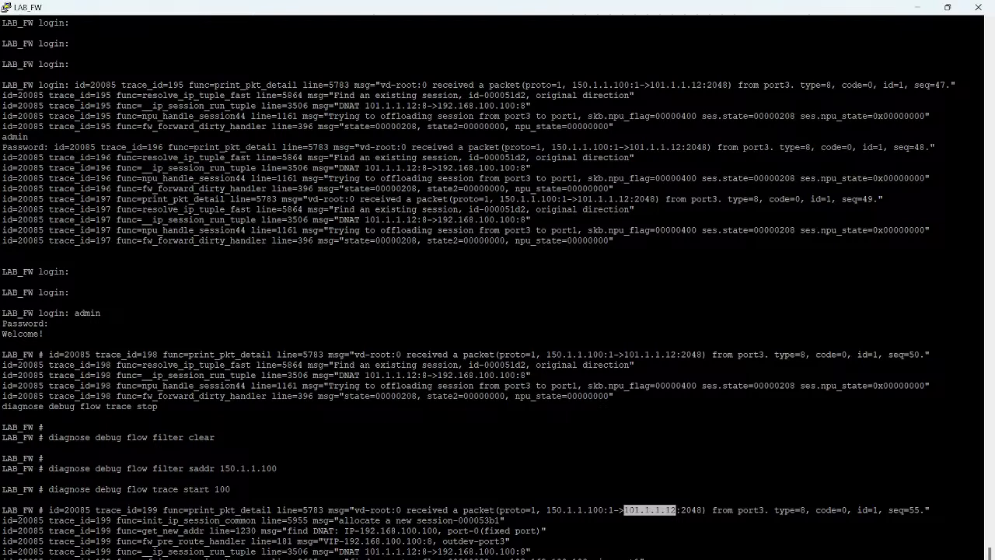
double_click(692, 511)
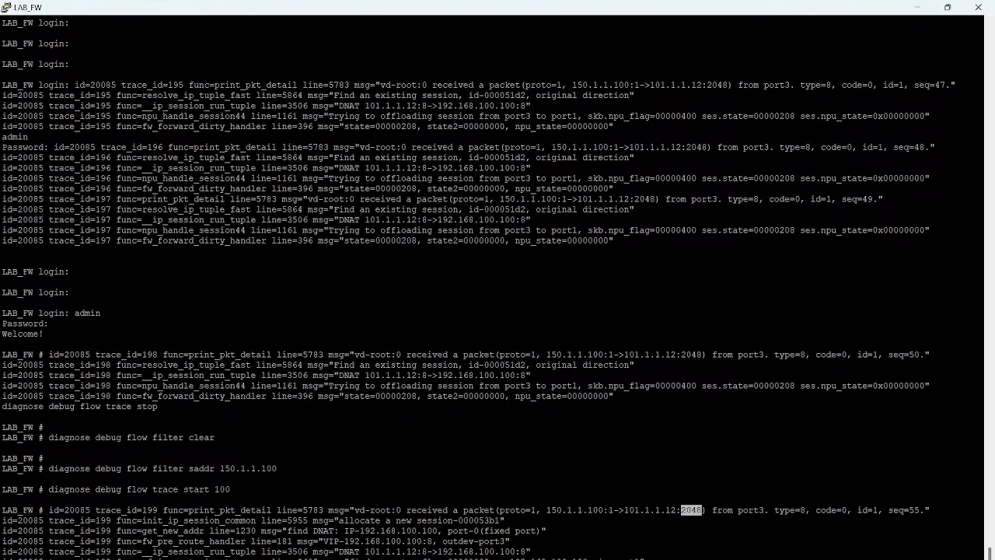
left_click_drag(510, 520, 180, 521)
left_click_drag(547, 530, 266, 520)
left_click_drag(544, 552, 375, 540)
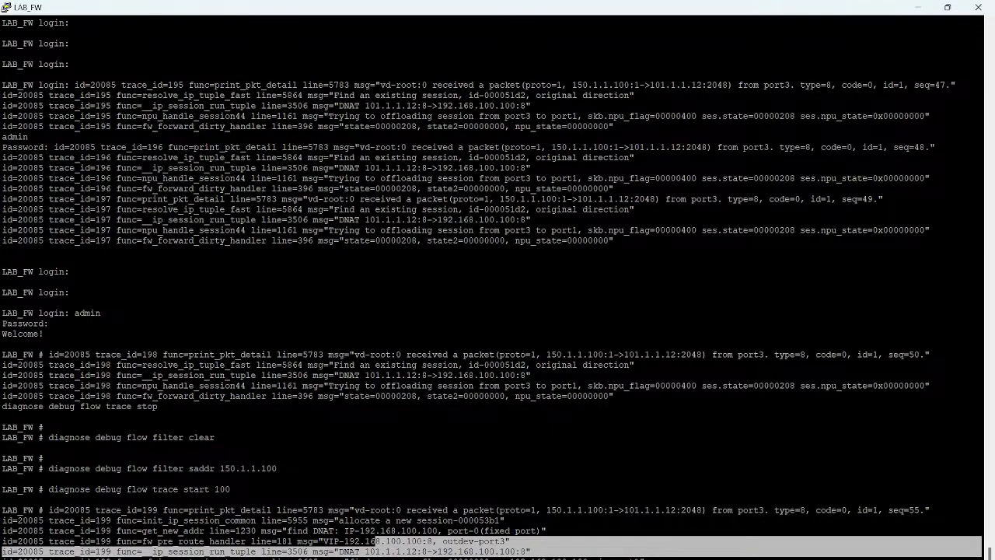
left_click_drag(544, 559, 464, 558)
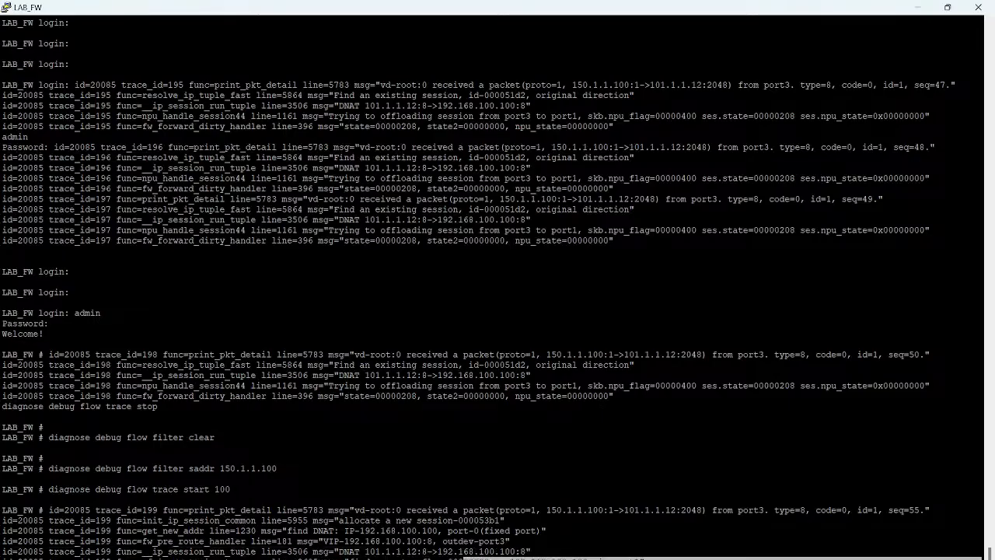
left_click(463, 558)
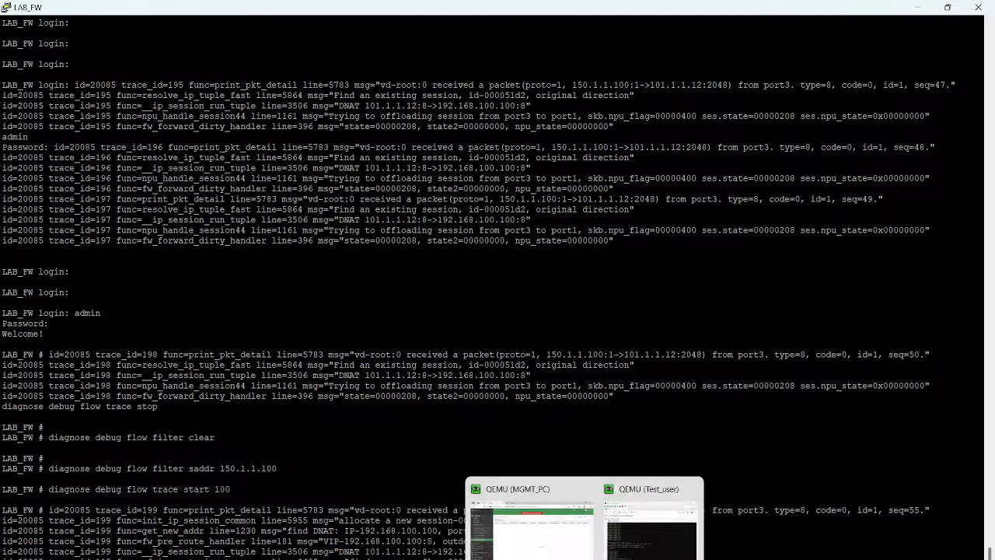
Step: Switch to MGMT_PC and open the WEB-Server virtual IP for editing
left_click(527, 548)
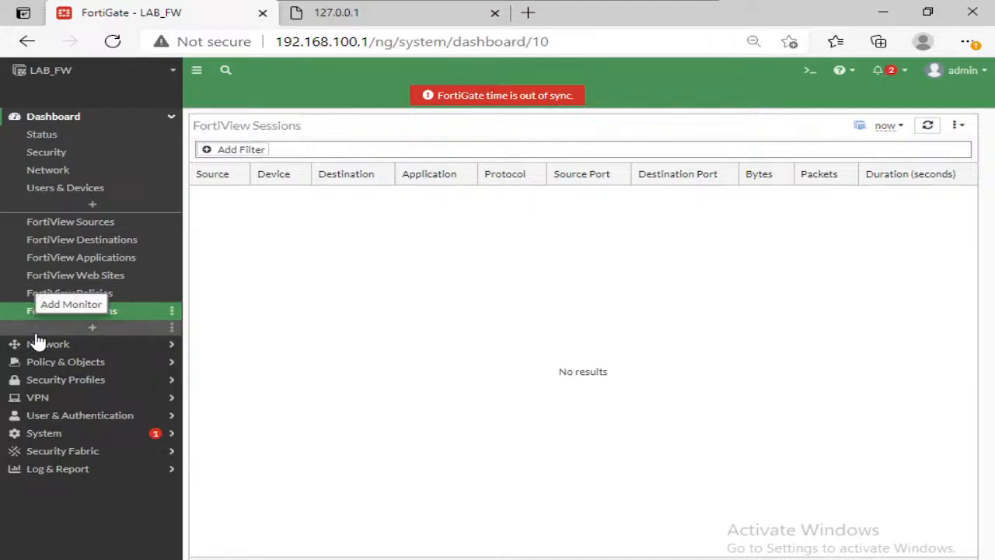
left_click(62, 362)
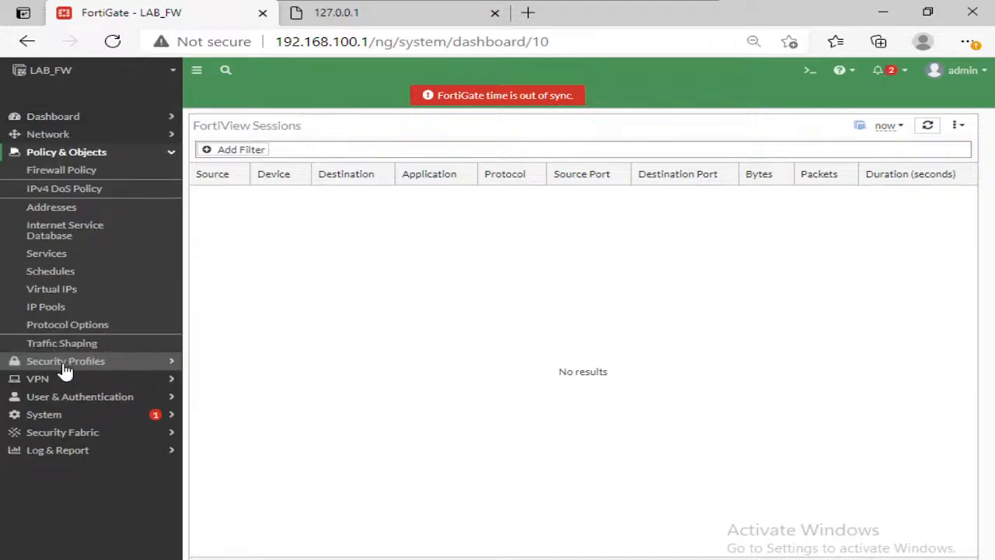
left_click(66, 298)
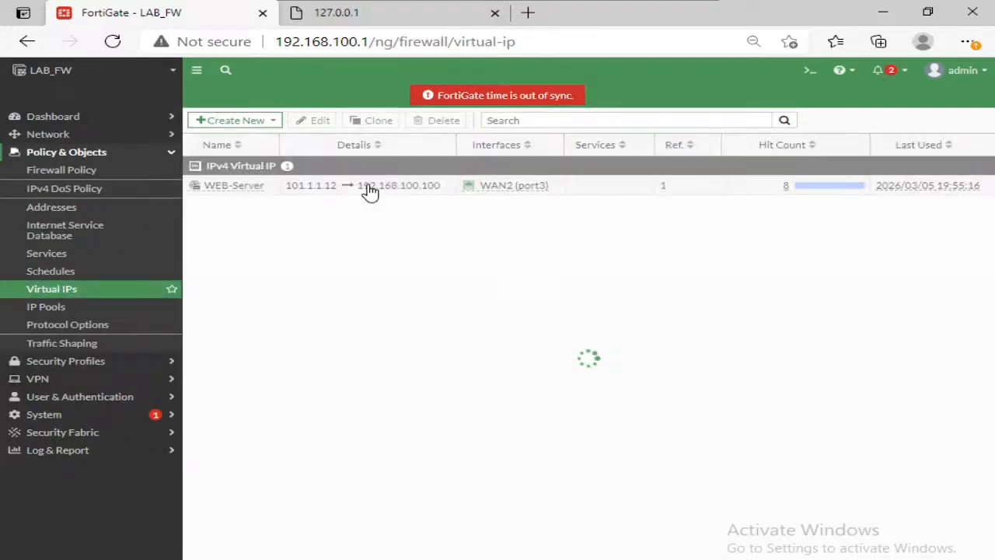
left_click(261, 187)
left_click(307, 122)
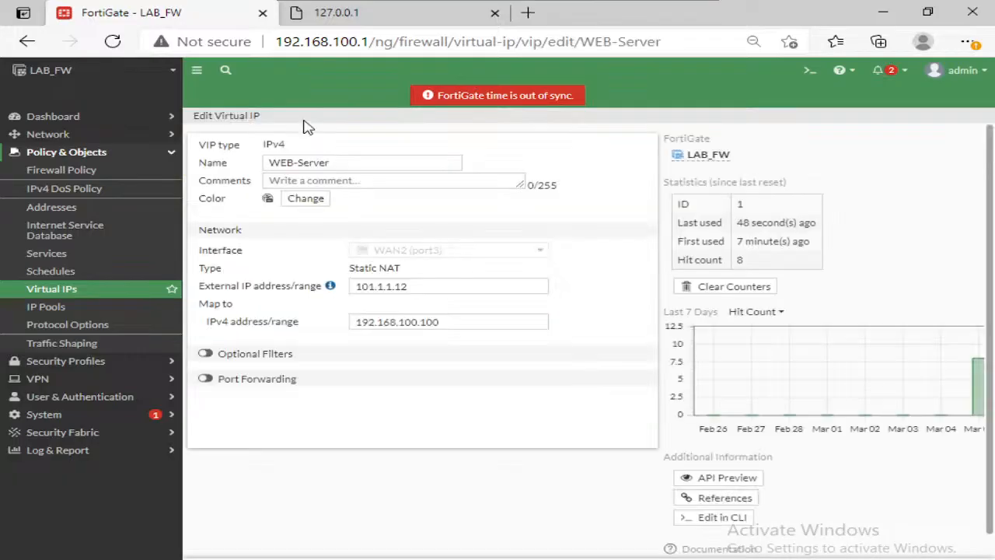
Step: Enable TCP port forwarding on the WEB-Server virtual IP, mapping external service port 80 to IPv4 port 80, and save it
left_click(204, 379)
left_click(363, 418)
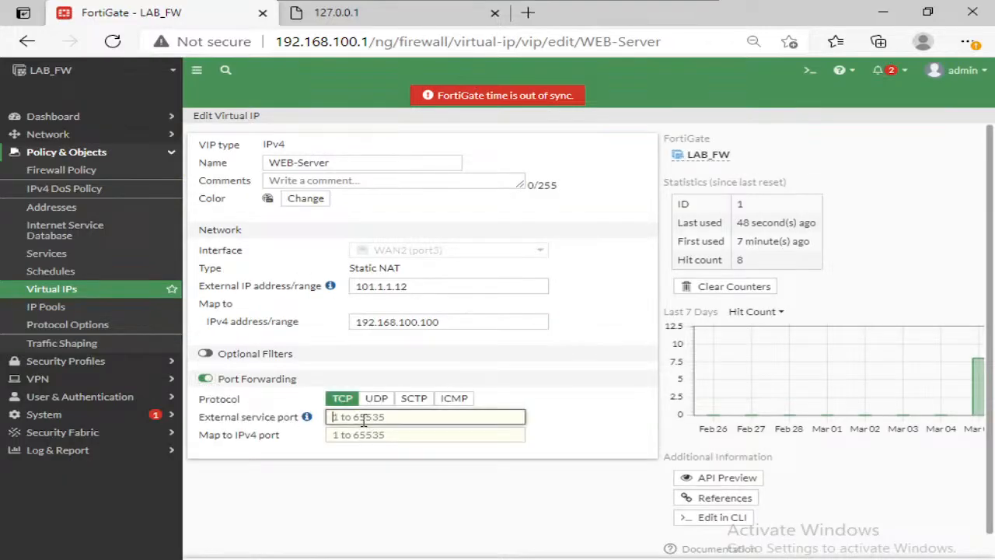
type("80")
left_click(404, 431)
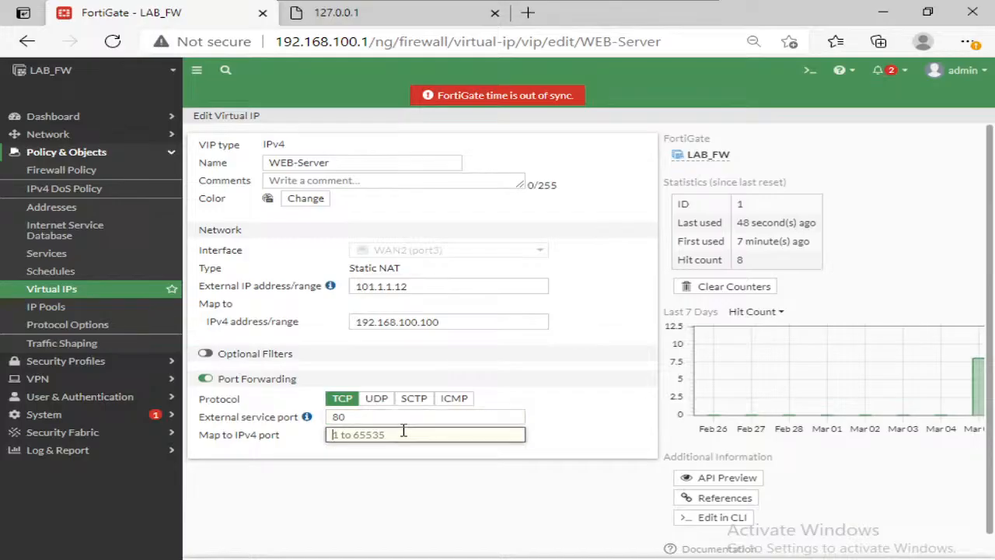
type("80")
key("Return")
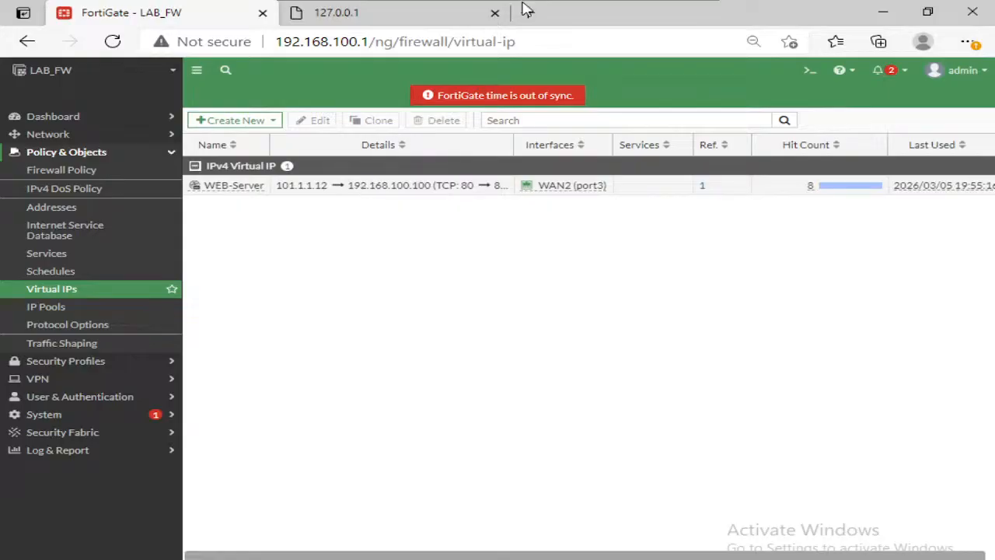
Step: Switch to Test_user, rerun "ping 101.1.1.12 -t", stop it, and return to the LAB_FW console
mouse_move(645, 8)
left_click(683, 3)
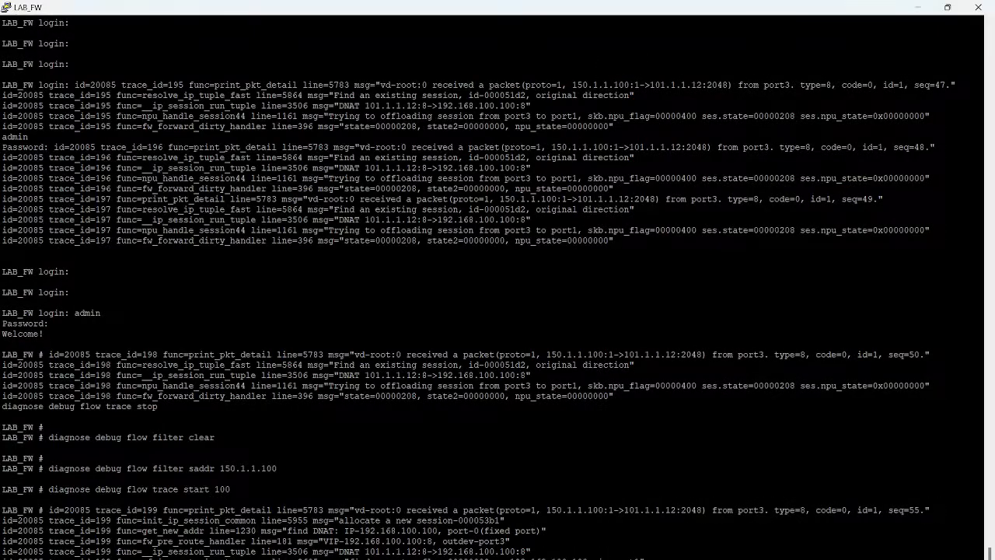
mouse_move(580, 557)
left_click(643, 519)
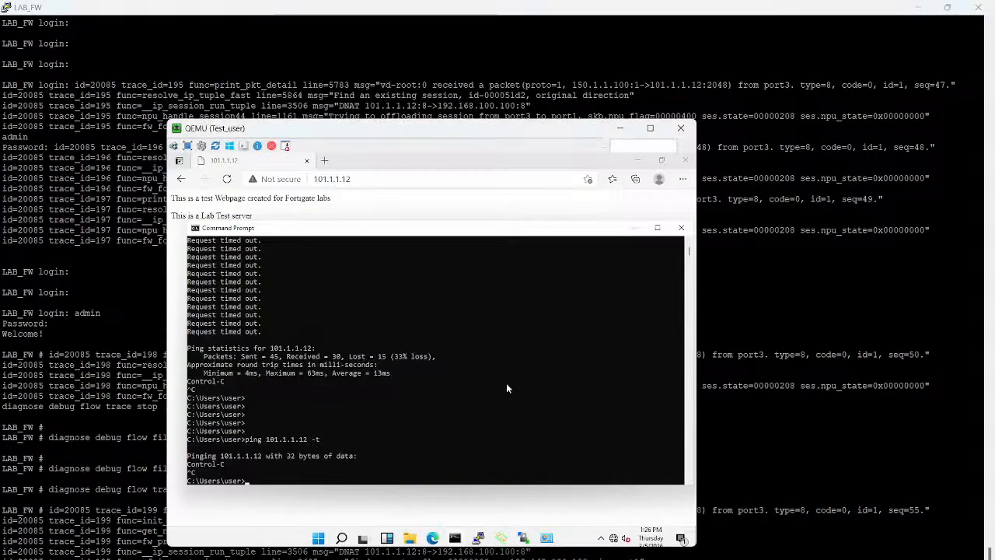
key("Up")
key("Return")
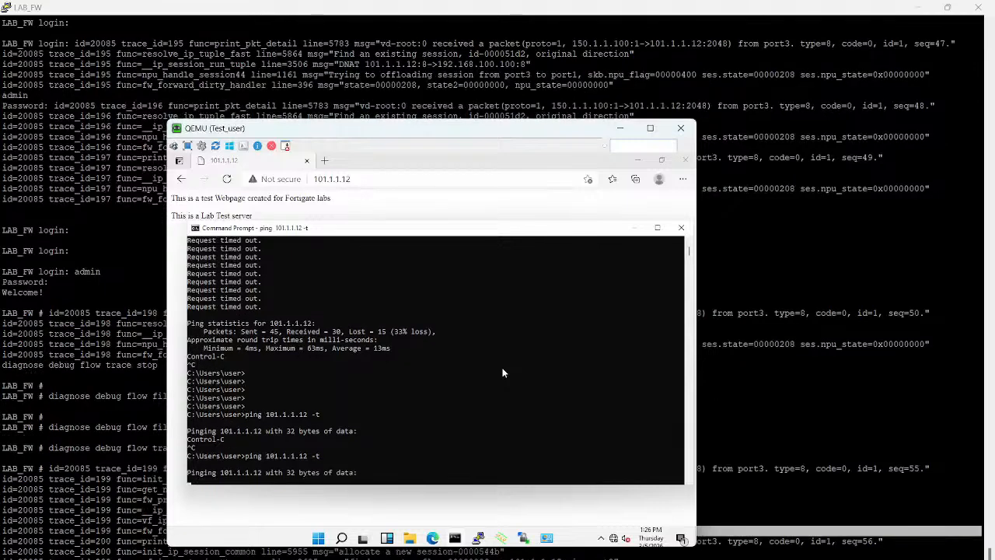
key("ctrl+c")
left_click(777, 389)
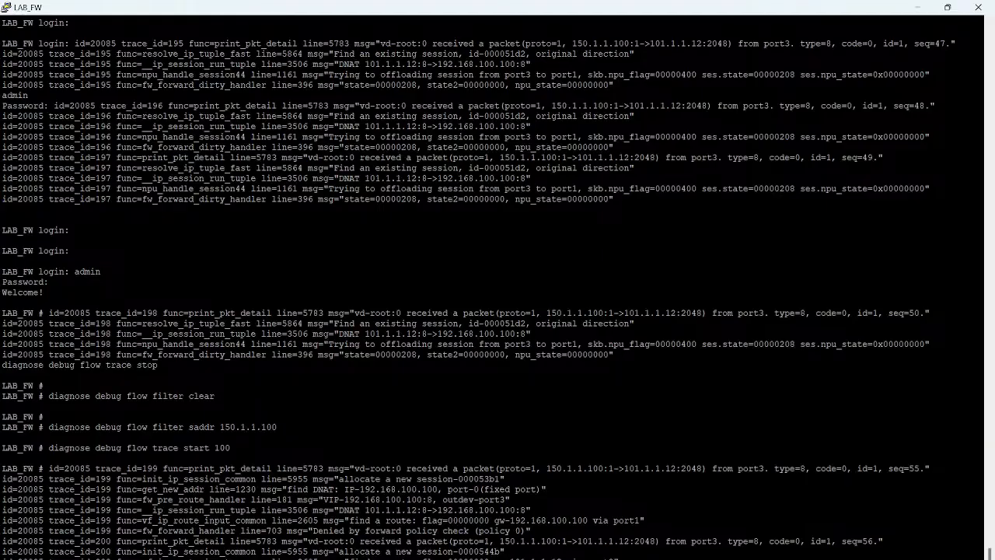
Step: Replace the Notepad notes with trace entries 199 and 200 copied from the console, separating the two traces with blank lines
left_click_drag(3, 468, 981, 559)
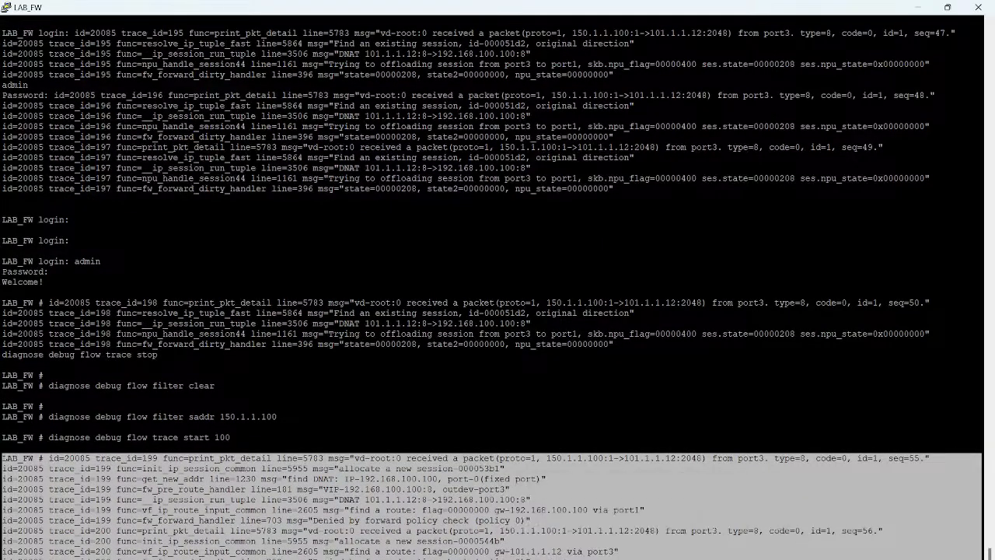
mouse_move(556, 559)
left_click(667, 526)
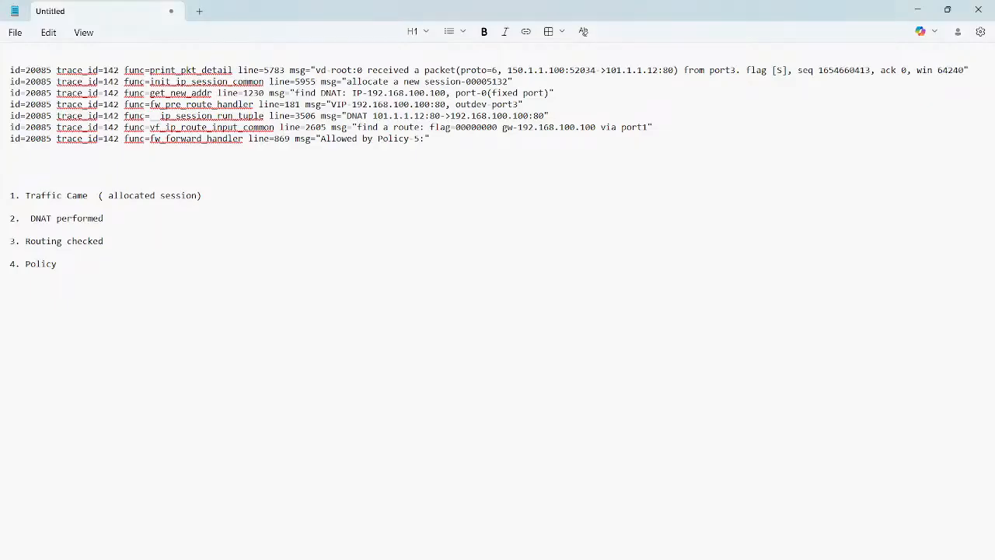
key("ctrl+a")
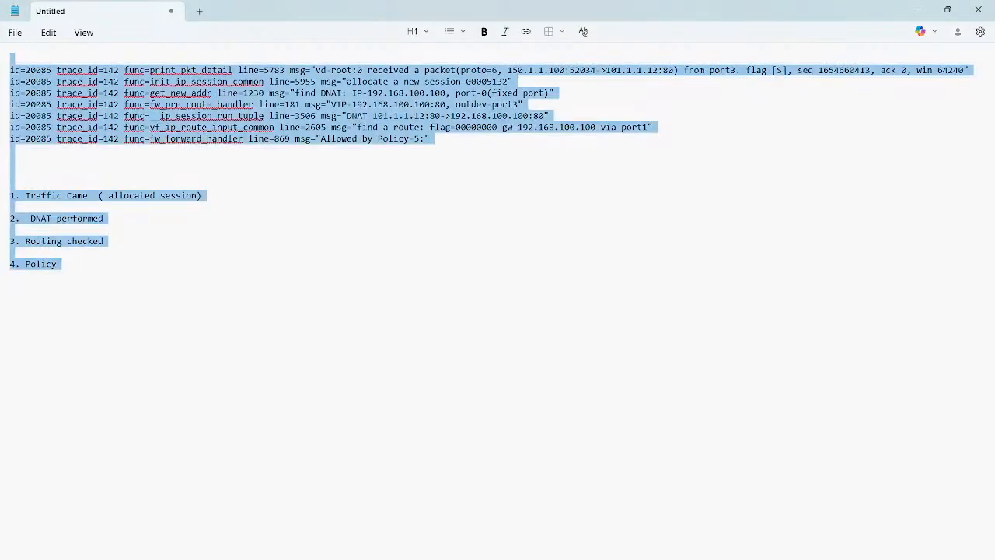
key("Delete")
key("ctrl+v")
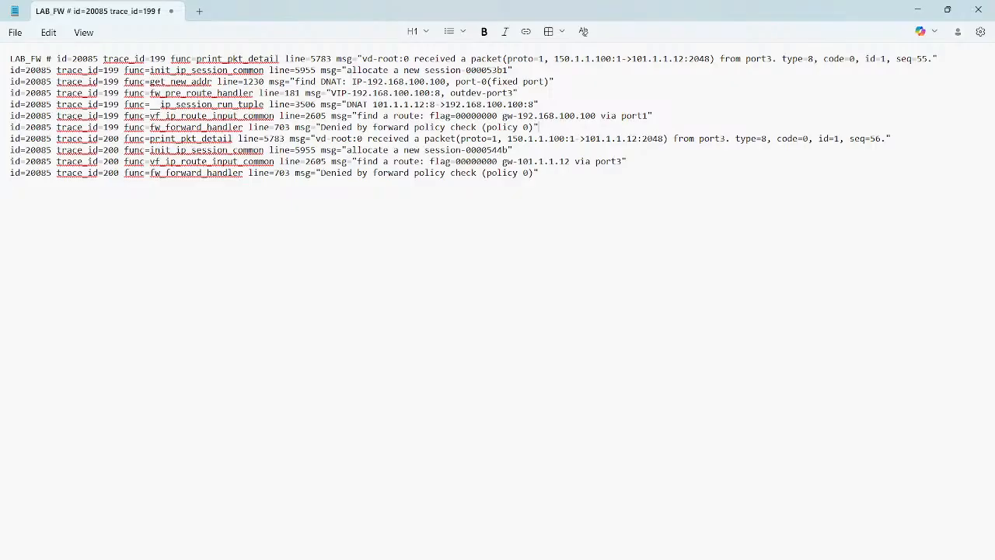
key("Return")
key("Return")
key("Return")
key("Return")
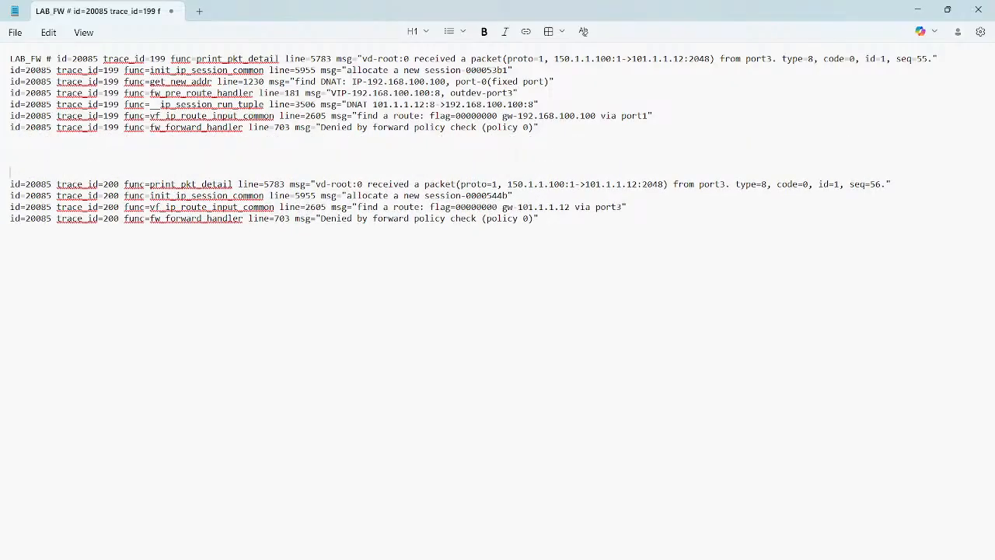
Step: Compare traces 199 and 200 in Notepad, examining their DNAT, VIP and route lines and the policy check in trace 200
left_click_drag(269, 81, 549, 81)
left_click_drag(259, 93, 492, 93)
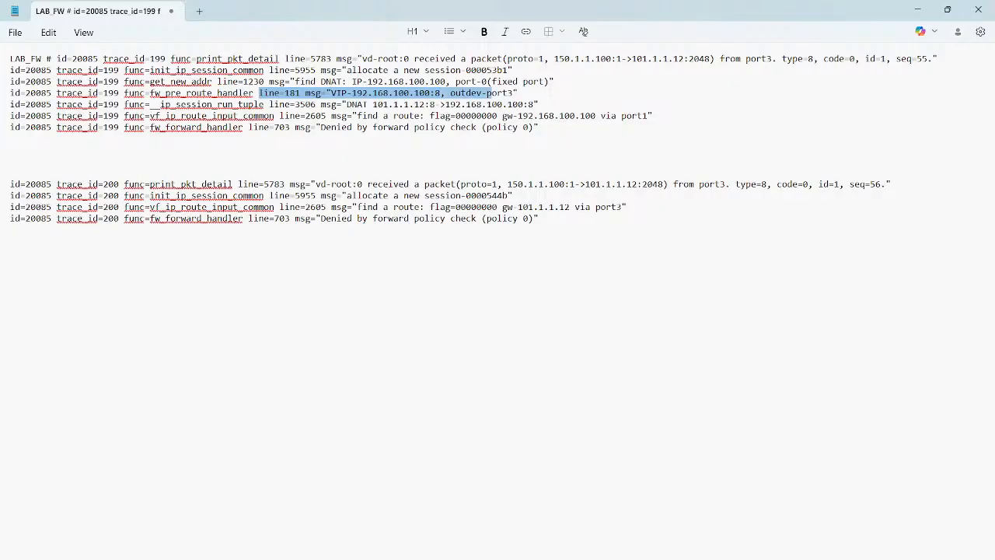
left_click_drag(304, 115, 649, 115)
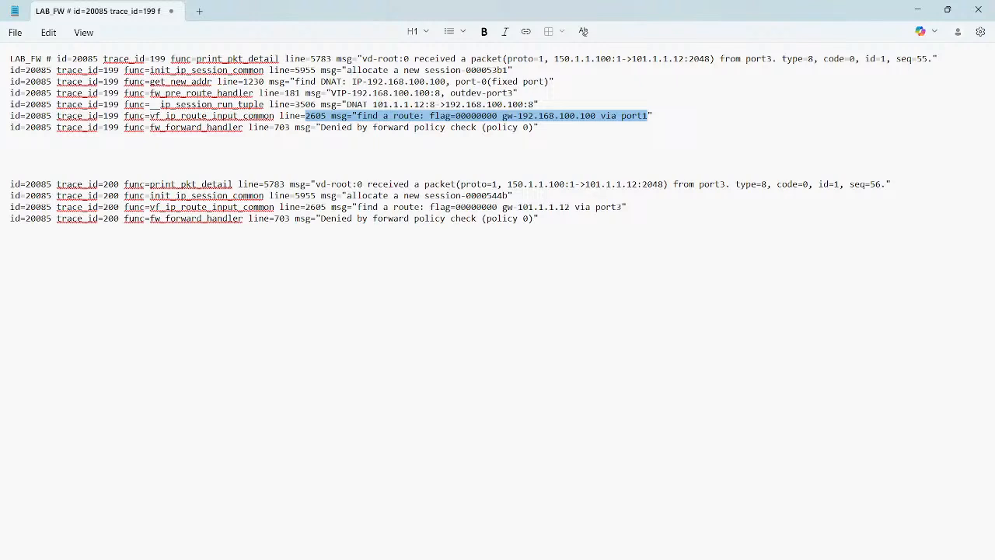
left_click_drag(508, 184, 585, 184)
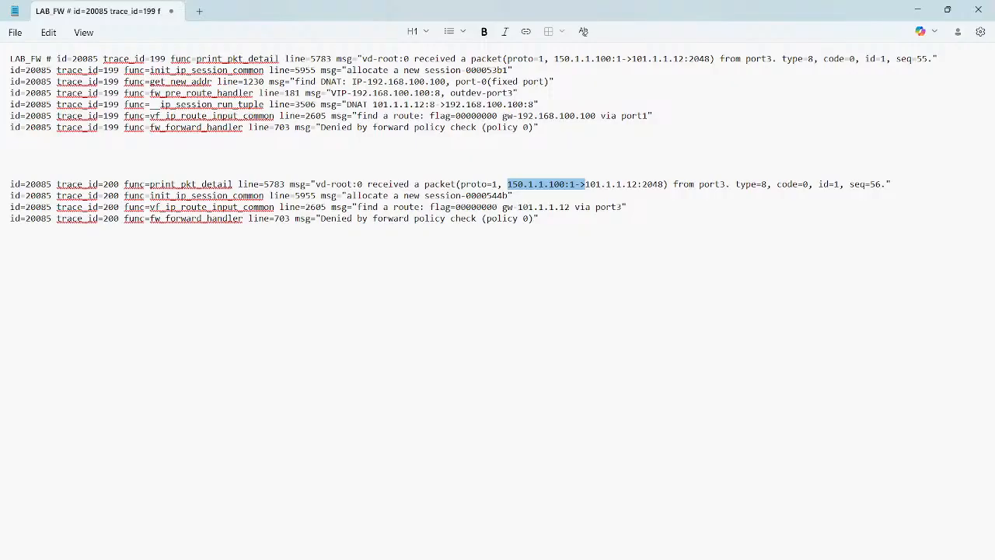
left_click_drag(512, 195, 631, 207)
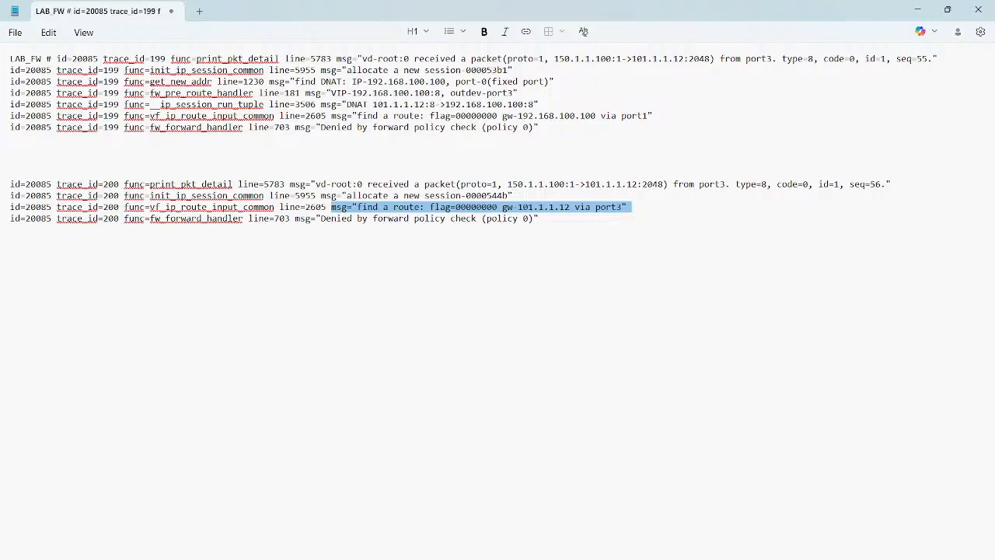
left_click(628, 208)
left_click_drag(539, 219, 295, 218)
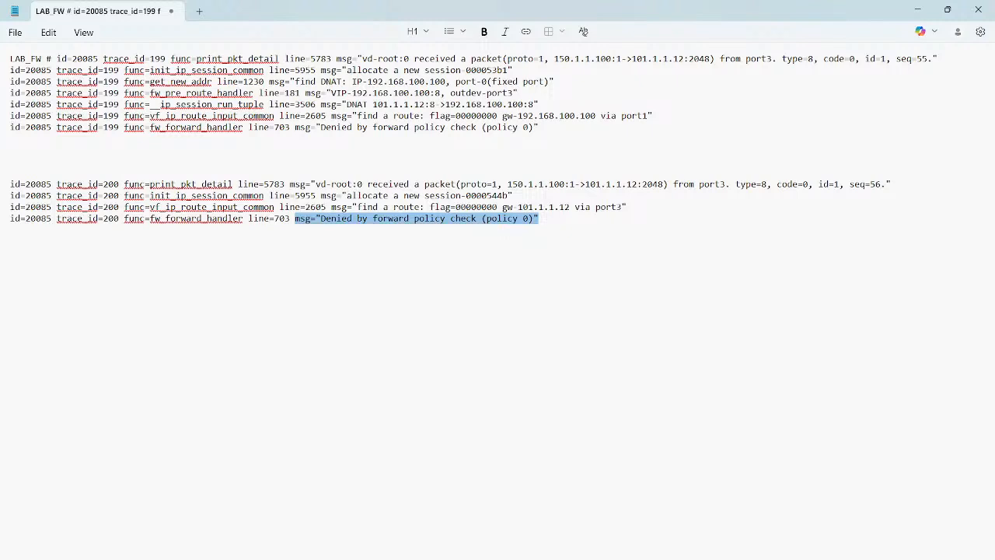
Step: Handwrite the policy fields W, L, "S - All" and "D - Private" as screen annotations below the traces, underlining "Private"
key("alt+Tab")
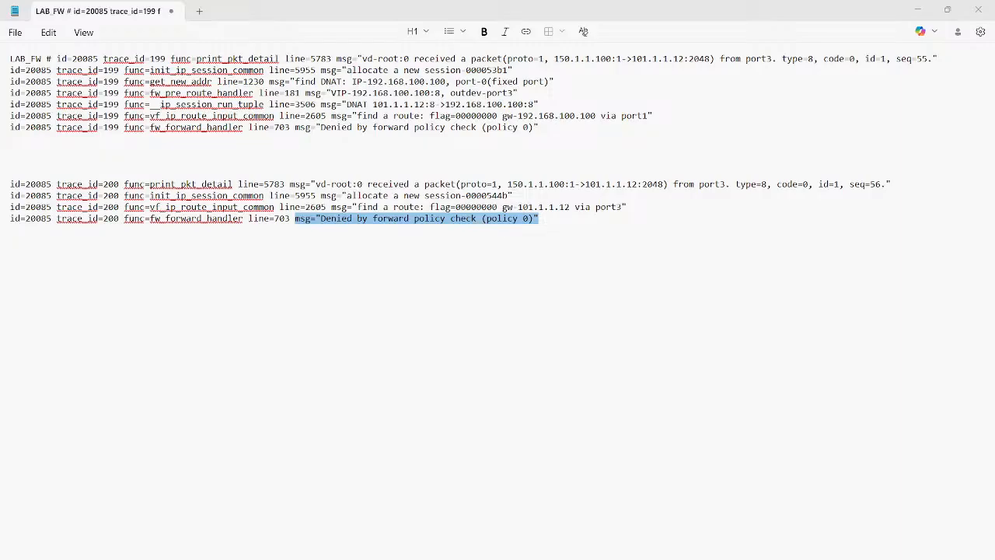
left_click_drag(325, 287, 341, 282)
left_click_drag(329, 320, 344, 318)
mouse_move(343, 355)
left_mouse_down()
mouse_move(335, 363)
mouse_move(357, 355)
left_mouse_up()
left_click_drag(368, 360, 377, 353)
left_click_drag(389, 348, 394, 351)
left_click_drag(329, 387, 333, 402)
mouse_move(344, 395)
left_mouse_down()
mouse_move(370, 403)
mouse_move(371, 392)
left_mouse_up()
mouse_move(380, 398)
left_mouse_down()
mouse_move(436, 375)
mouse_move(453, 396)
mouse_move(413, 387)
left_mouse_up()
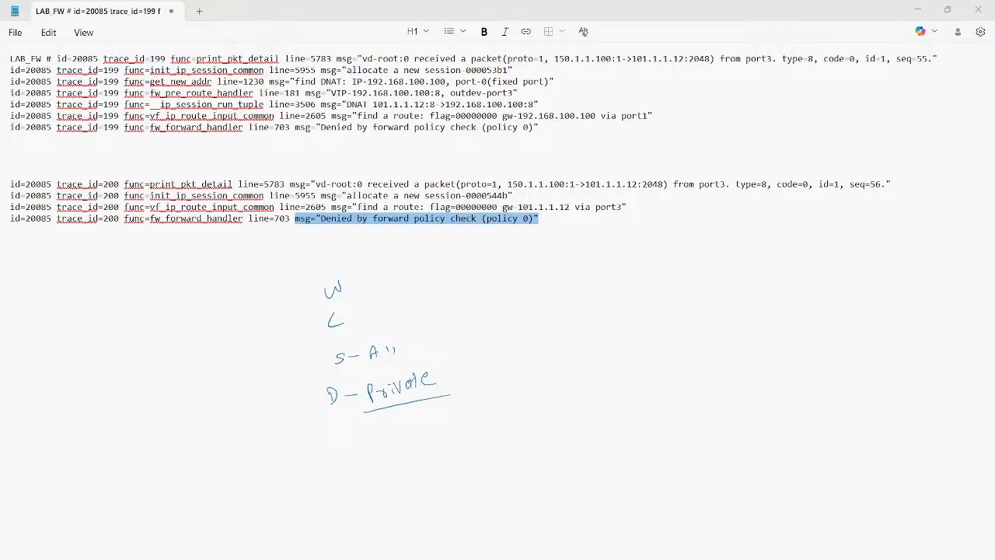
Step: Undo the handwritten "Private" and its underline, and write "Public" beside D with an underline
key("ctrl+z")
key("ctrl+z")
key("ctrl+z")
key("ctrl+z")
key("ctrl+z")
key("ctrl+z")
key("ctrl+z")
key("ctrl+z")
left_click_drag(373, 387, 374, 404)
left_click_drag(371, 388, 385, 399)
mouse_move(388, 383)
left_mouse_down()
mouse_move(390, 399)
mouse_move(408, 392)
left_mouse_up()
left_click_drag(413, 382, 436, 389)
mouse_move(364, 415)
left_mouse_down()
mouse_move(358, 426)
mouse_move(469, 409)
left_mouse_up()
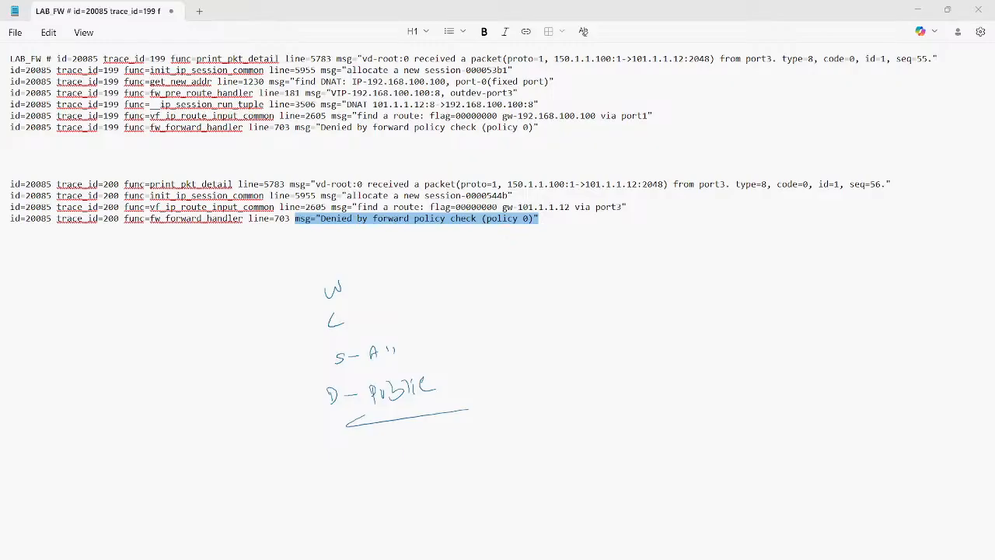
Step: Handwrite an underlined "DNAT" beside the policy sketch, with E and I port rows beneath it, each set to 80
mouse_move(465, 296)
left_mouse_down()
mouse_move(482, 304)
mouse_move(528, 279)
left_mouse_up()
mouse_move(551, 333)
left_mouse_down()
mouse_move(552, 346)
mouse_move(574, 340)
left_mouse_up()
left_click_drag(594, 328, 589, 335)
left_click_drag(538, 369, 577, 372)
mouse_move(593, 358)
left_mouse_down()
mouse_move(589, 369)
mouse_move(595, 359)
left_mouse_up()
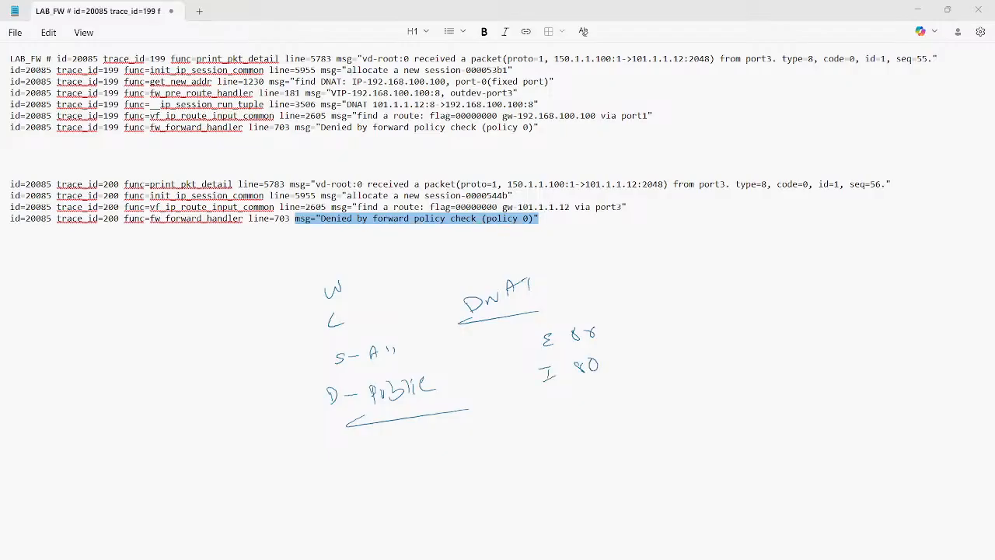
Step: Draw pink arrows from the E and I rows to alternative port numbers, with 80 for I, and add an outgoing arrow after each
left_click_drag(619, 331, 642, 330)
left_click_drag(635, 327, 672, 327)
left_click_drag(682, 315, 685, 332)
left_click_drag(622, 362, 650, 363)
left_click_drag(666, 357, 670, 367)
mouse_move(688, 354)
left_mouse_down()
mouse_move(684, 364)
mouse_move(721, 356)
left_mouse_up()
left_click_drag(712, 351, 714, 364)
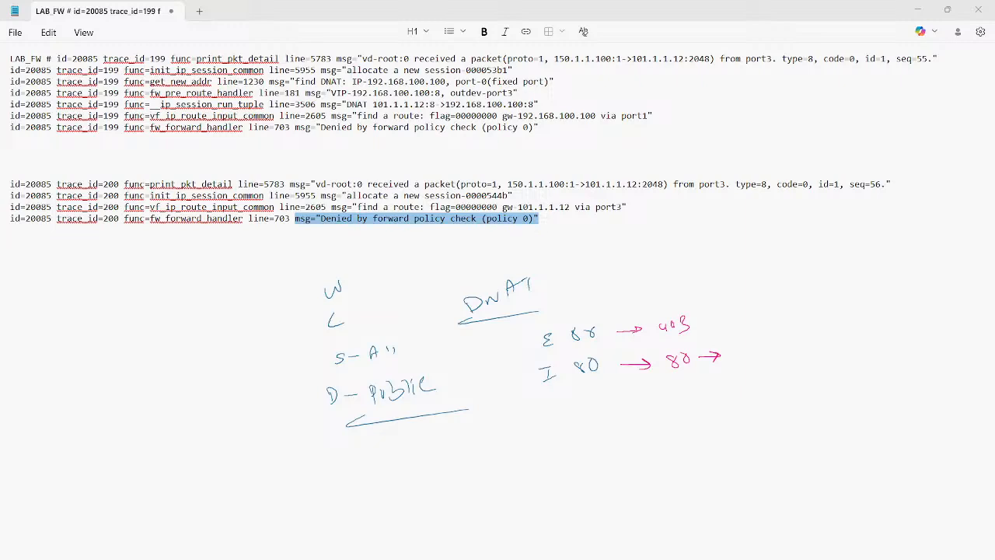
left_click_drag(694, 317, 730, 312)
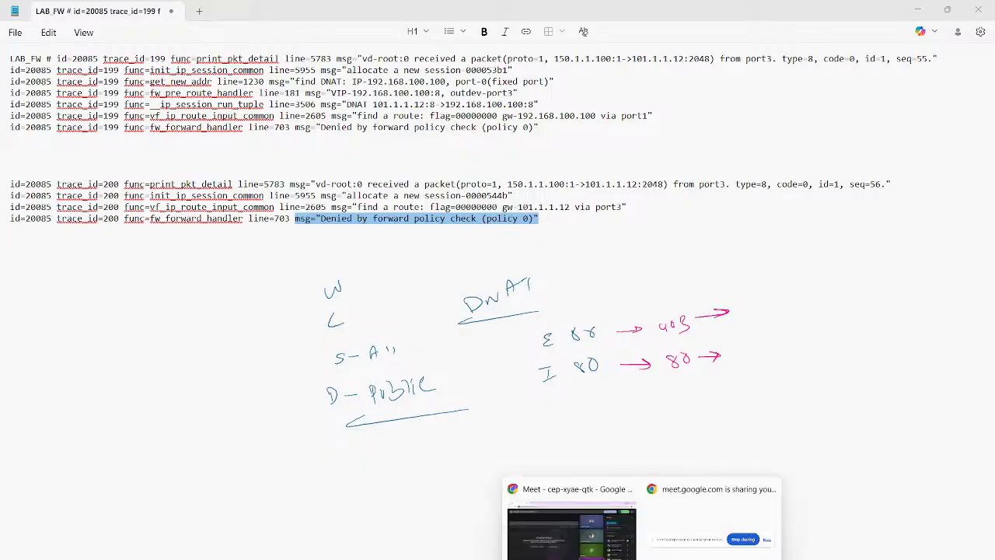
Step: Switch to the MGMT_PC machine and set the WEB-Server virtual IP's external service port to 443, saving the change
mouse_move(584, 558)
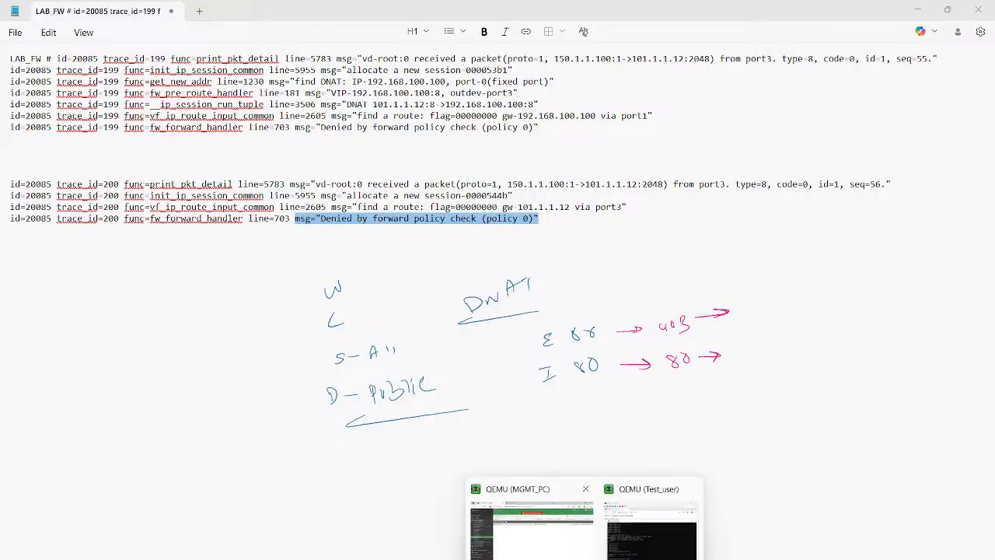
left_click(555, 548)
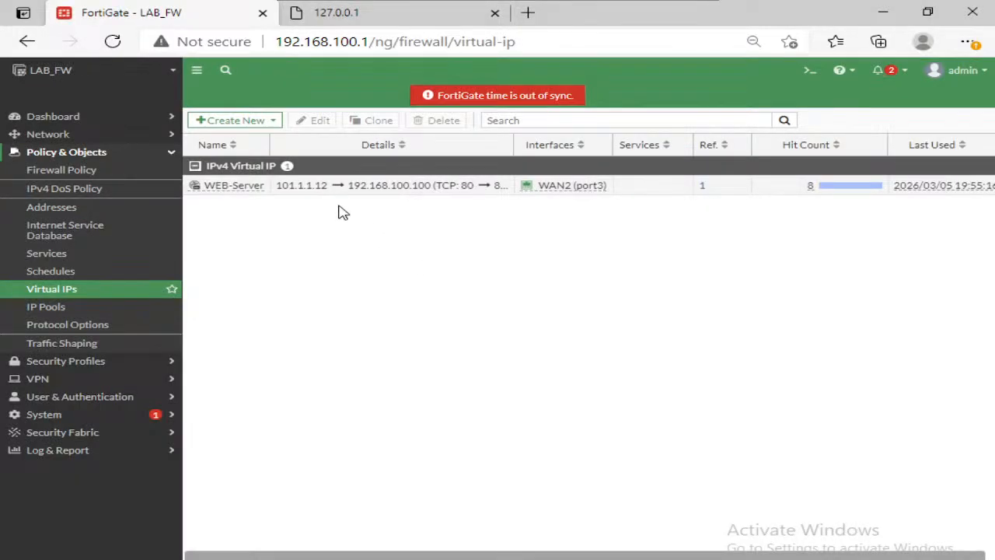
left_click(356, 186)
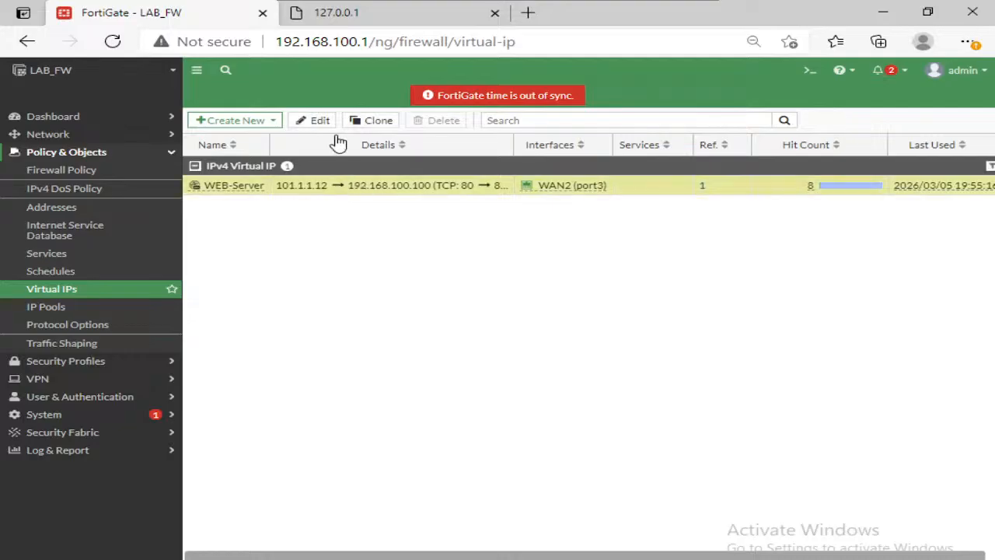
left_click(317, 121)
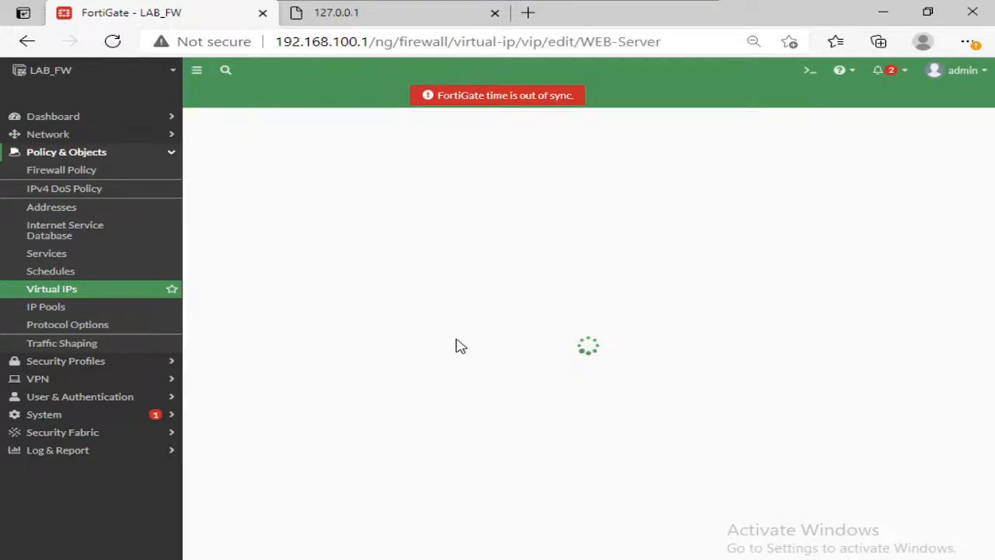
double_click(393, 417)
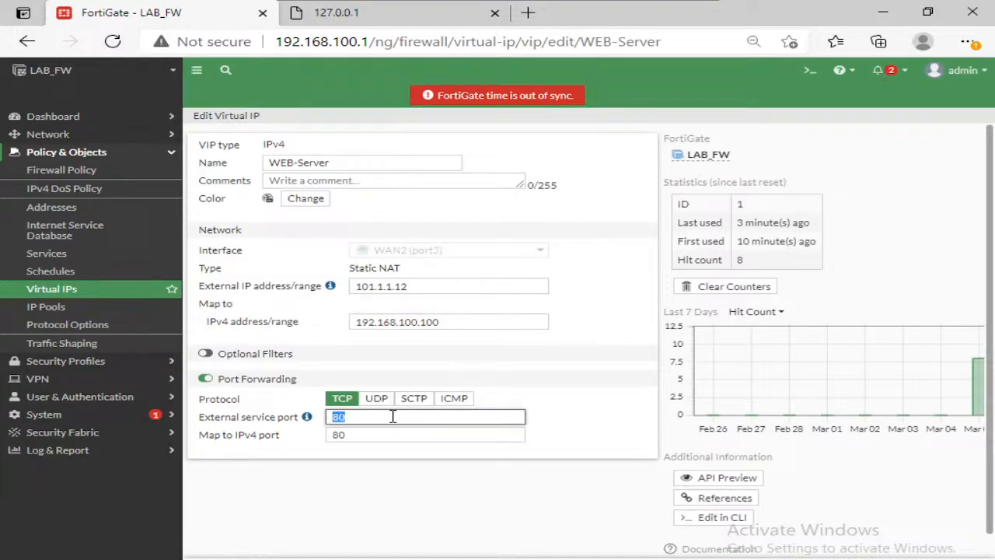
type("443")
key("Return")
left_click(682, 6)
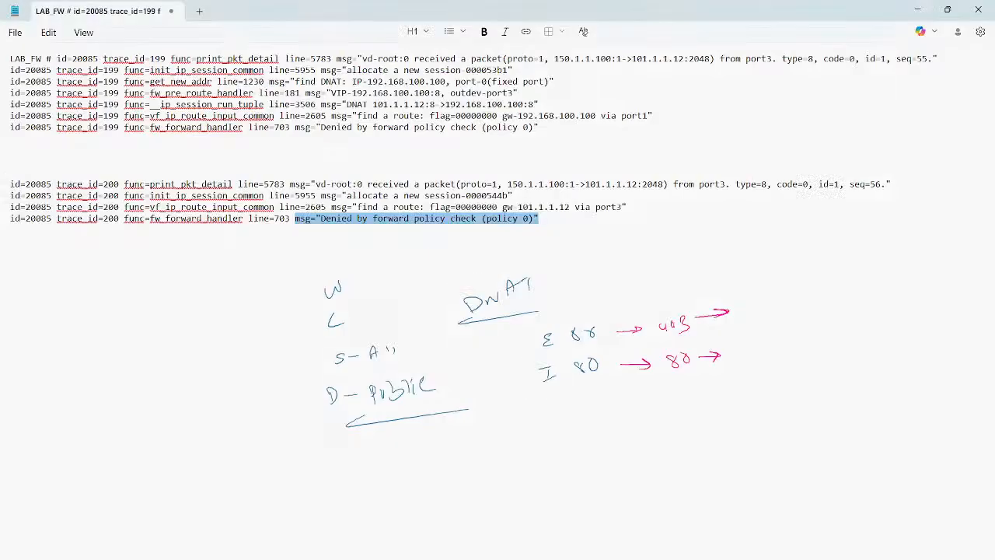
Step: Switch to the Test_user machine and reload the 101.1.1.12 web page in its browser
mouse_move(583, 550)
left_click(646, 501)
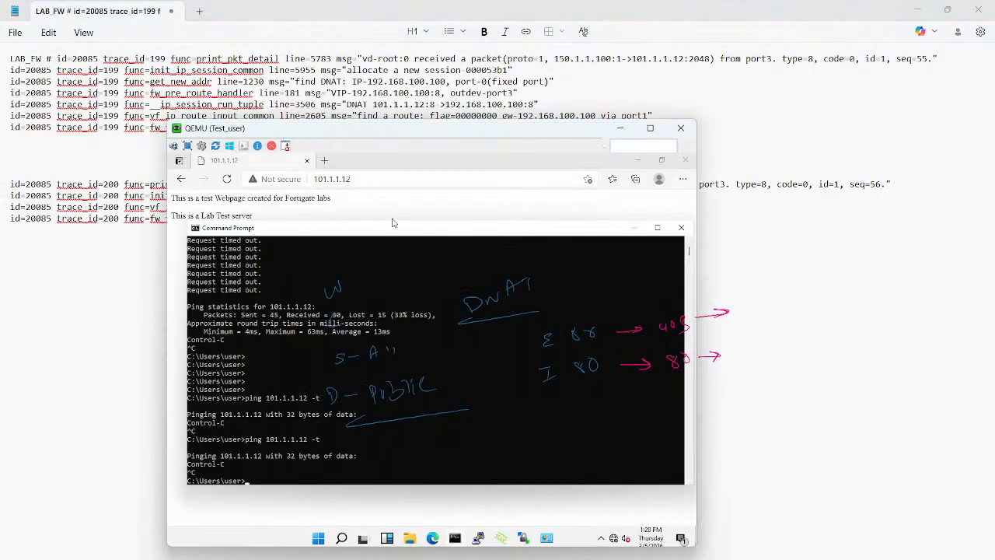
left_click(371, 179)
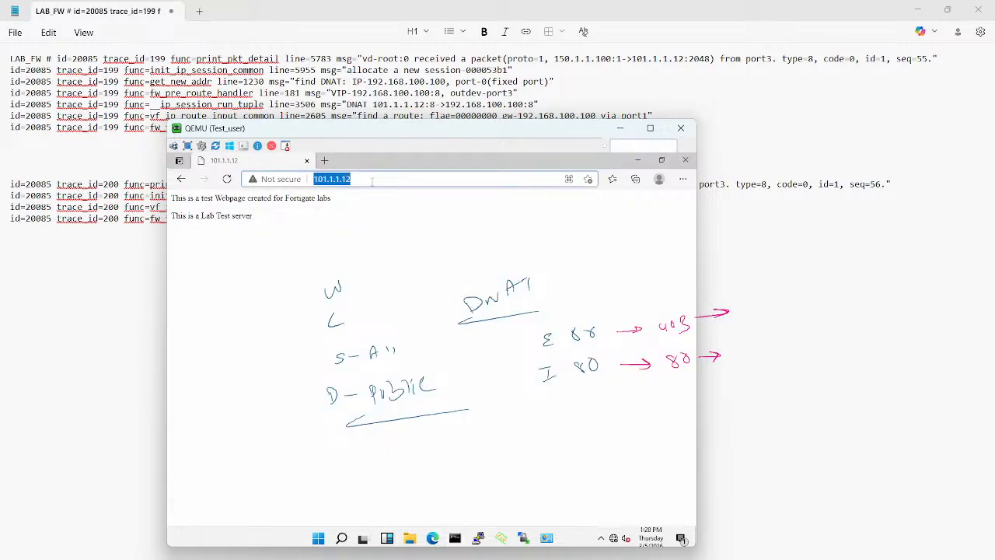
key("Left")
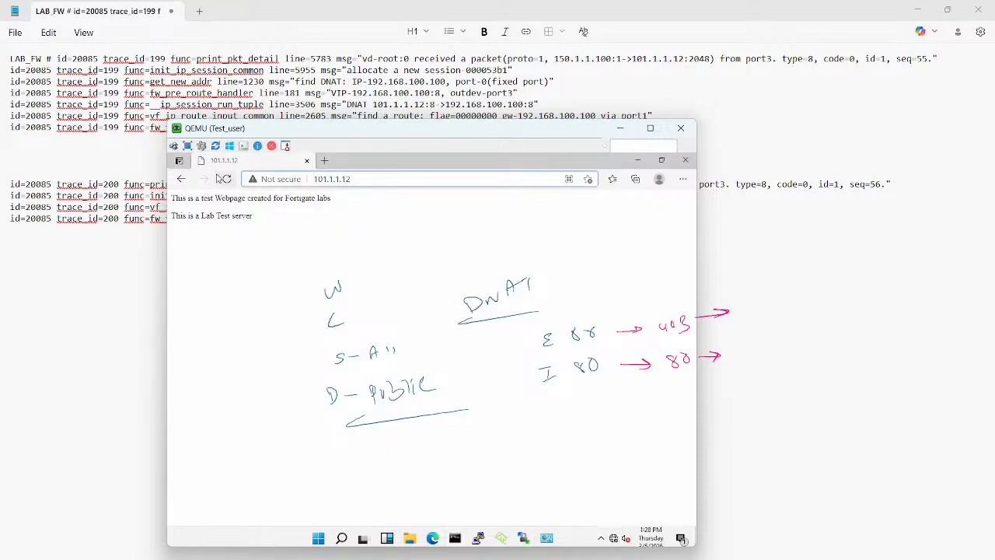
left_click(227, 179)
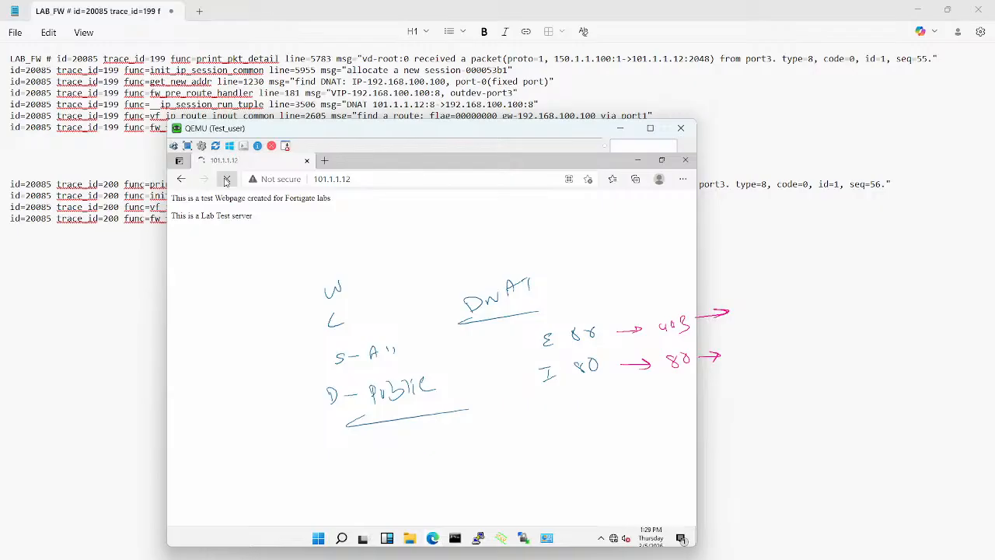
left_click(324, 160)
type("https")
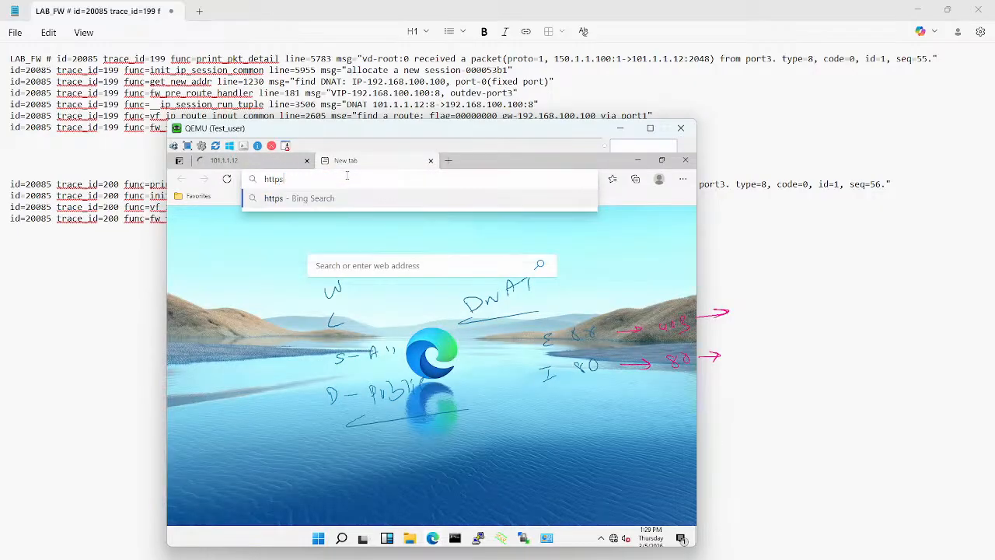
type("://101.1.1")
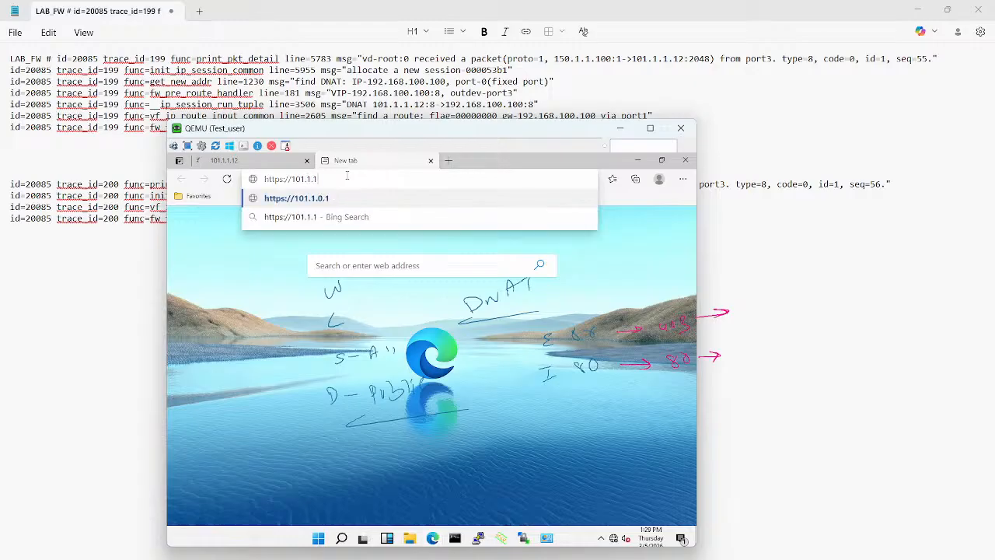
type(".12")
key("Return")
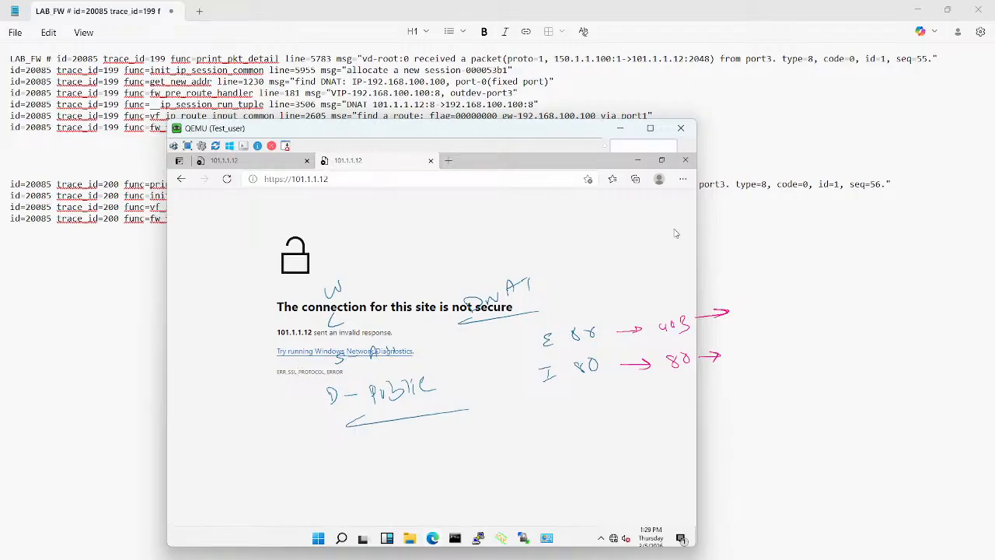
key("Escape")
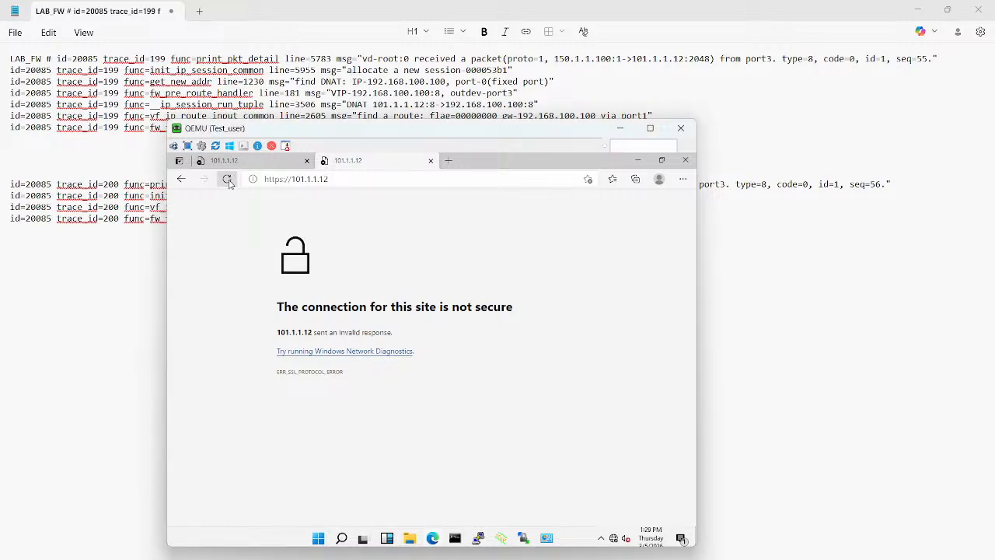
left_click(227, 179)
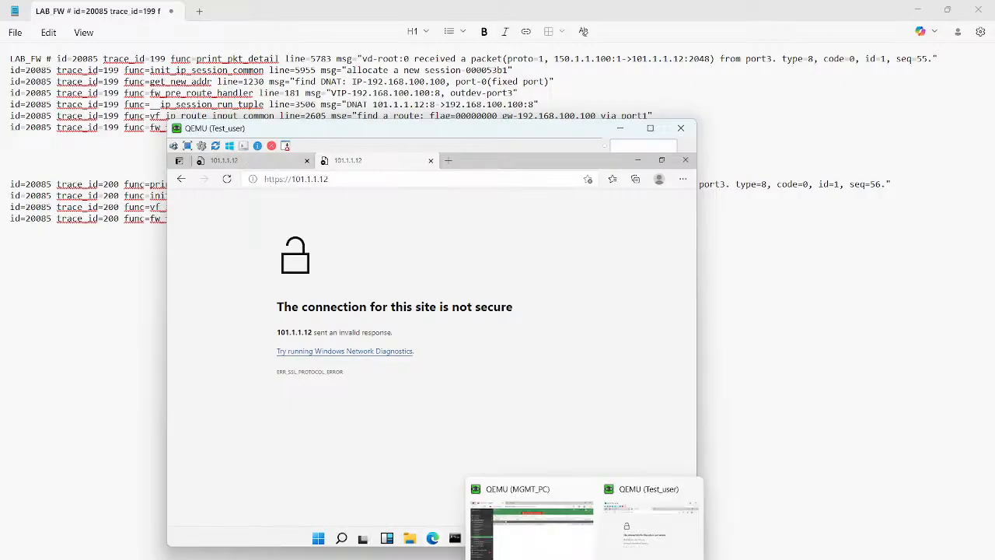
Step: Switch to the LAB_FW console and highlight trace 283's existing-session message, destination port 443 and DNAT target 192.168.100.100:80
mouse_move(556, 559)
mouse_move(700, 559)
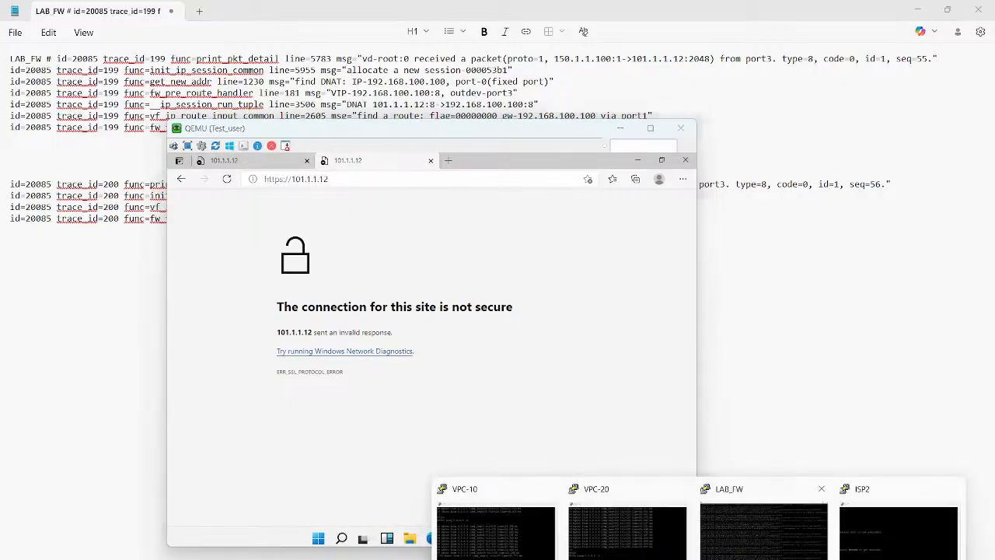
left_click(764, 536)
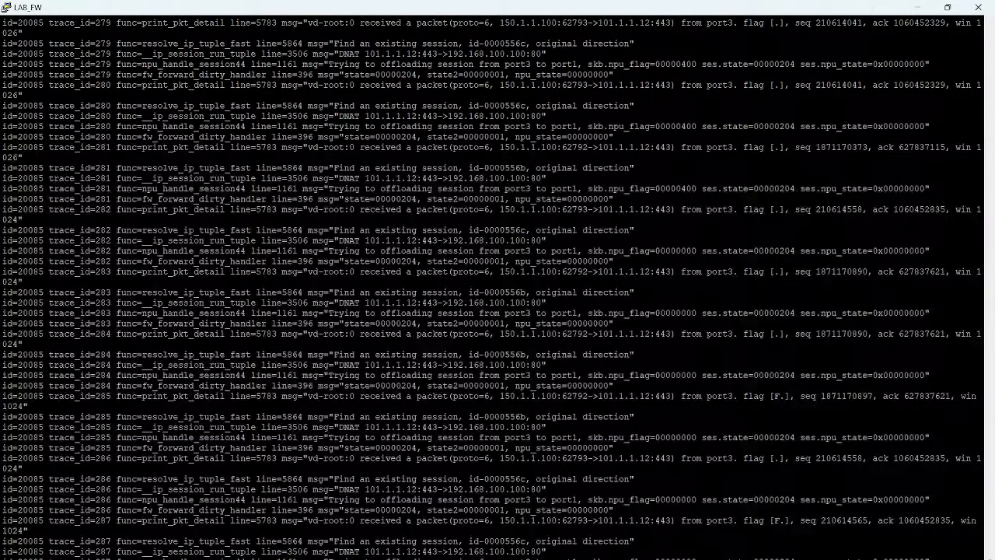
left_click_drag(335, 292, 540, 292)
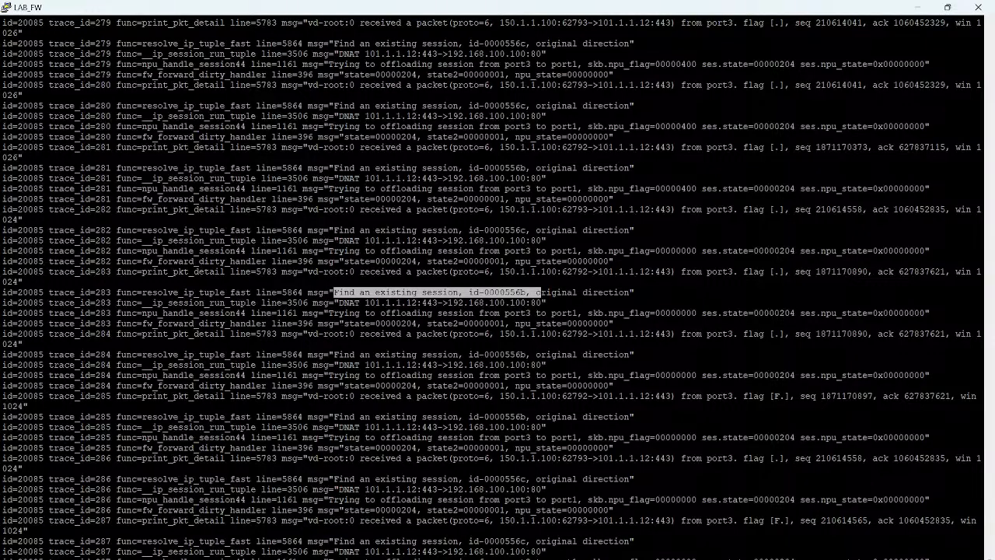
double_click(662, 272)
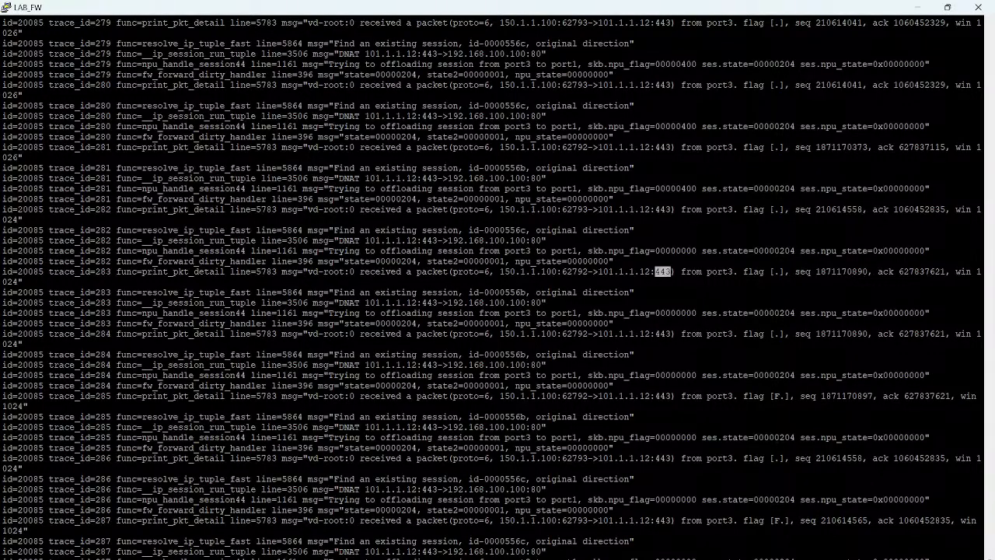
double_click(348, 303)
left_click_drag(360, 303, 542, 302)
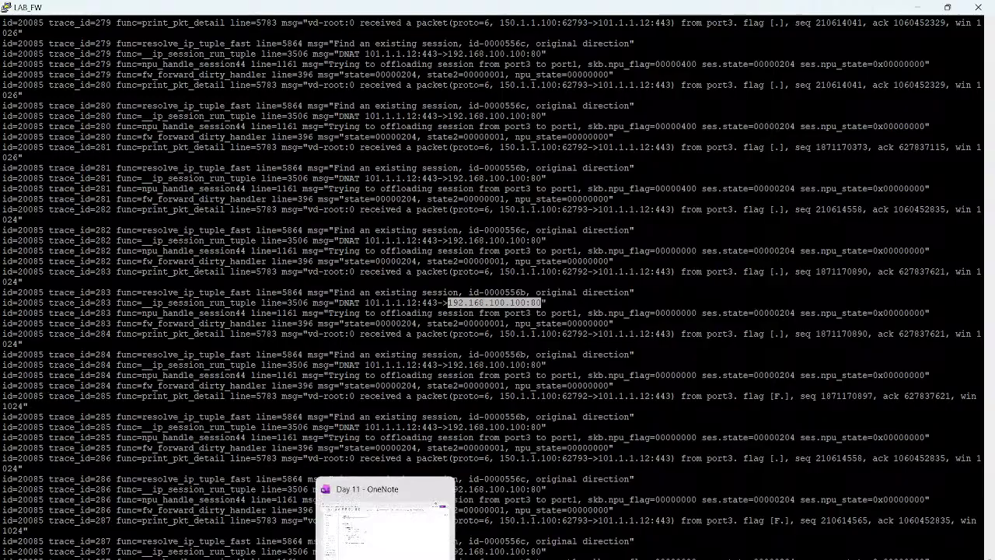
Step: Check the Day 11 NAT LAB outline in OneNote, and minimise OneNote and the LAB_FW console
left_click(443, 488)
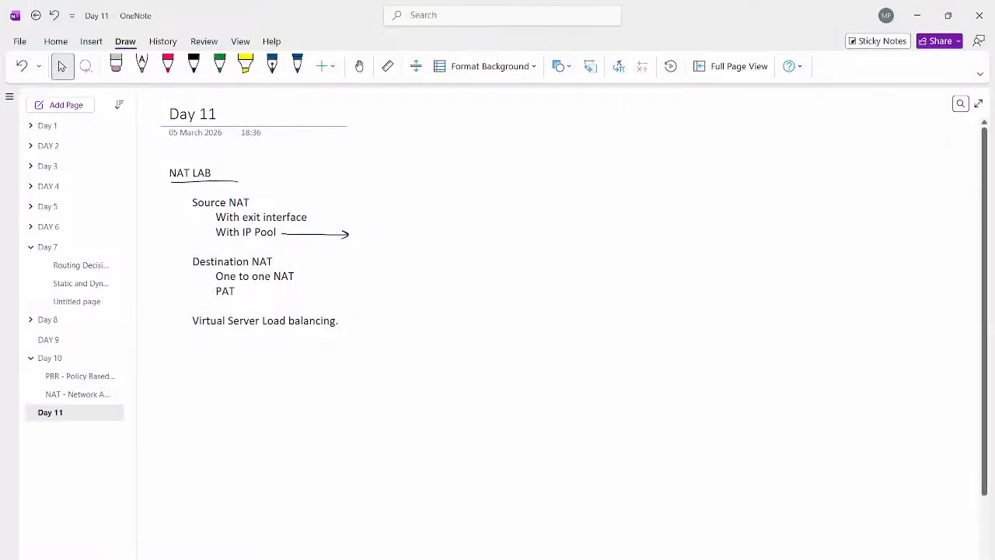
left_click(918, 16)
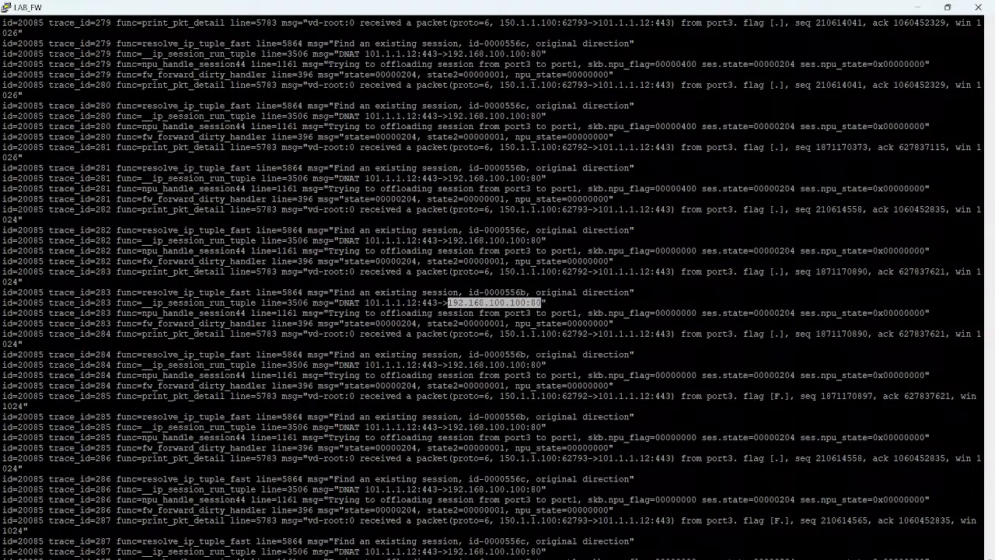
left_click(918, 8)
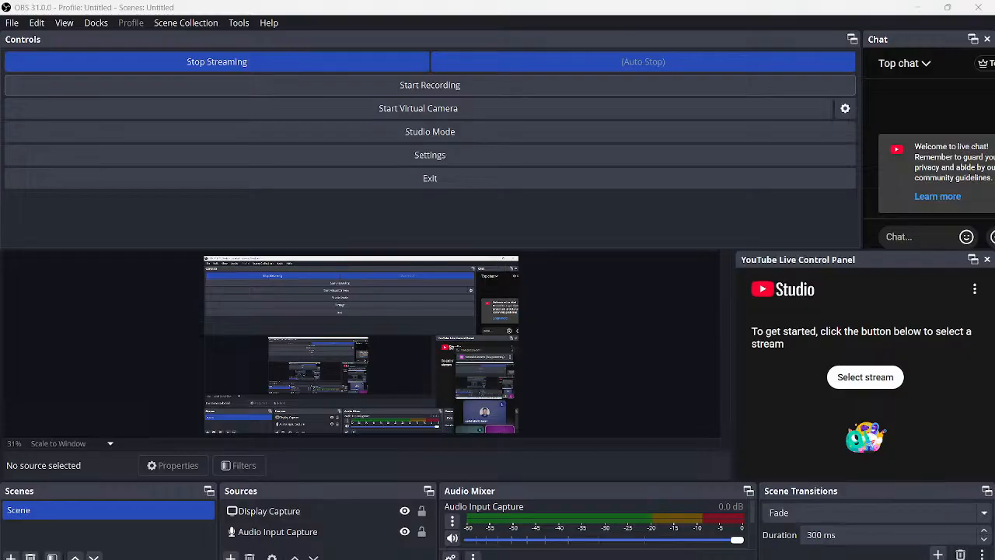